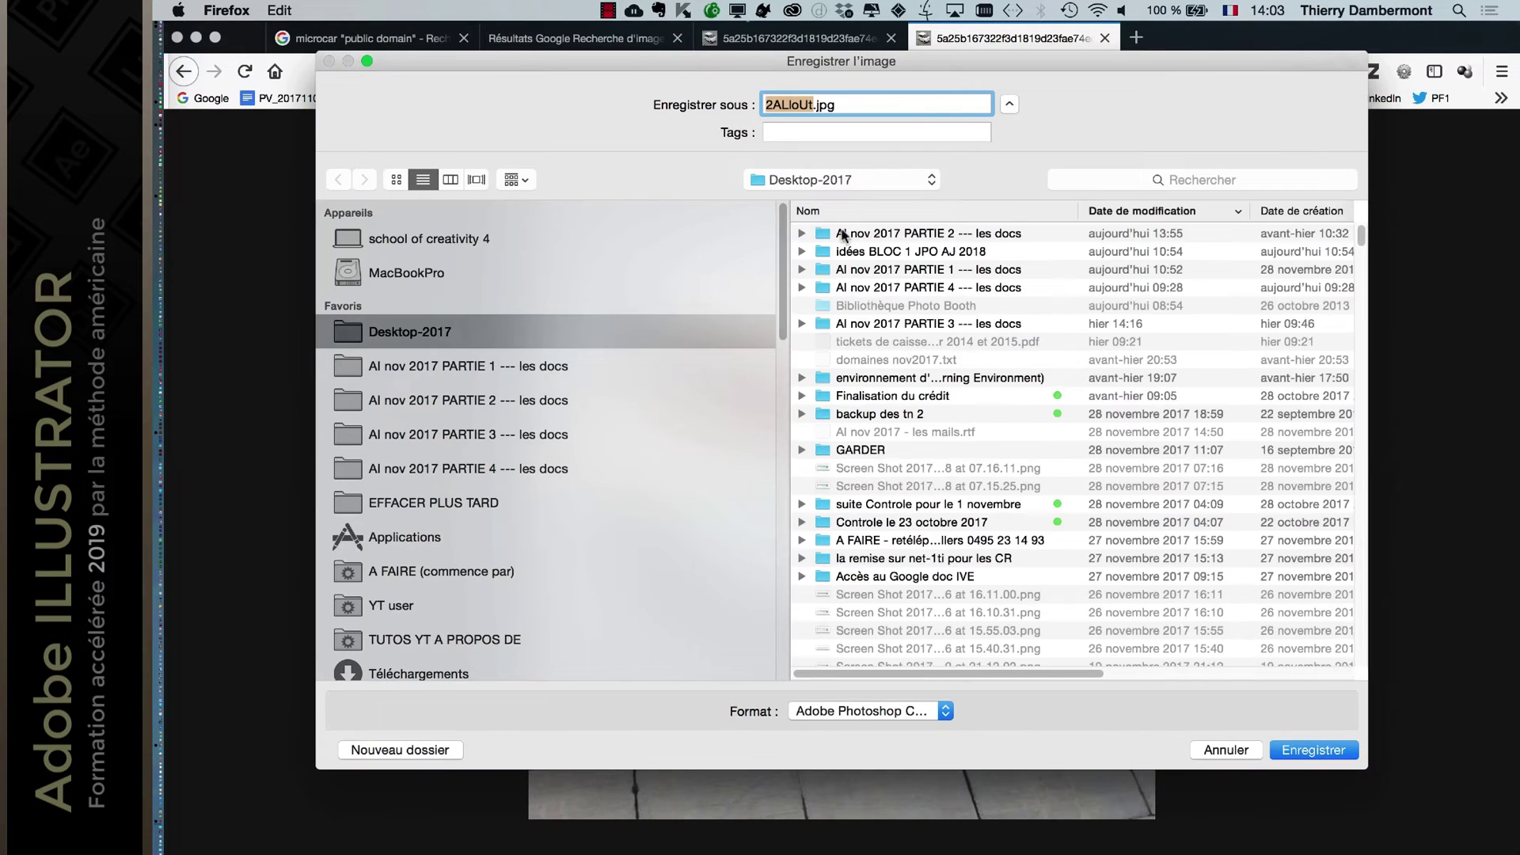
Save the microcar photo as 2ALloUt.jpg in the folder "AI nov 2017 PARTIE 4 --- les docs" and minimise the browser window.
left_click(611, 472)
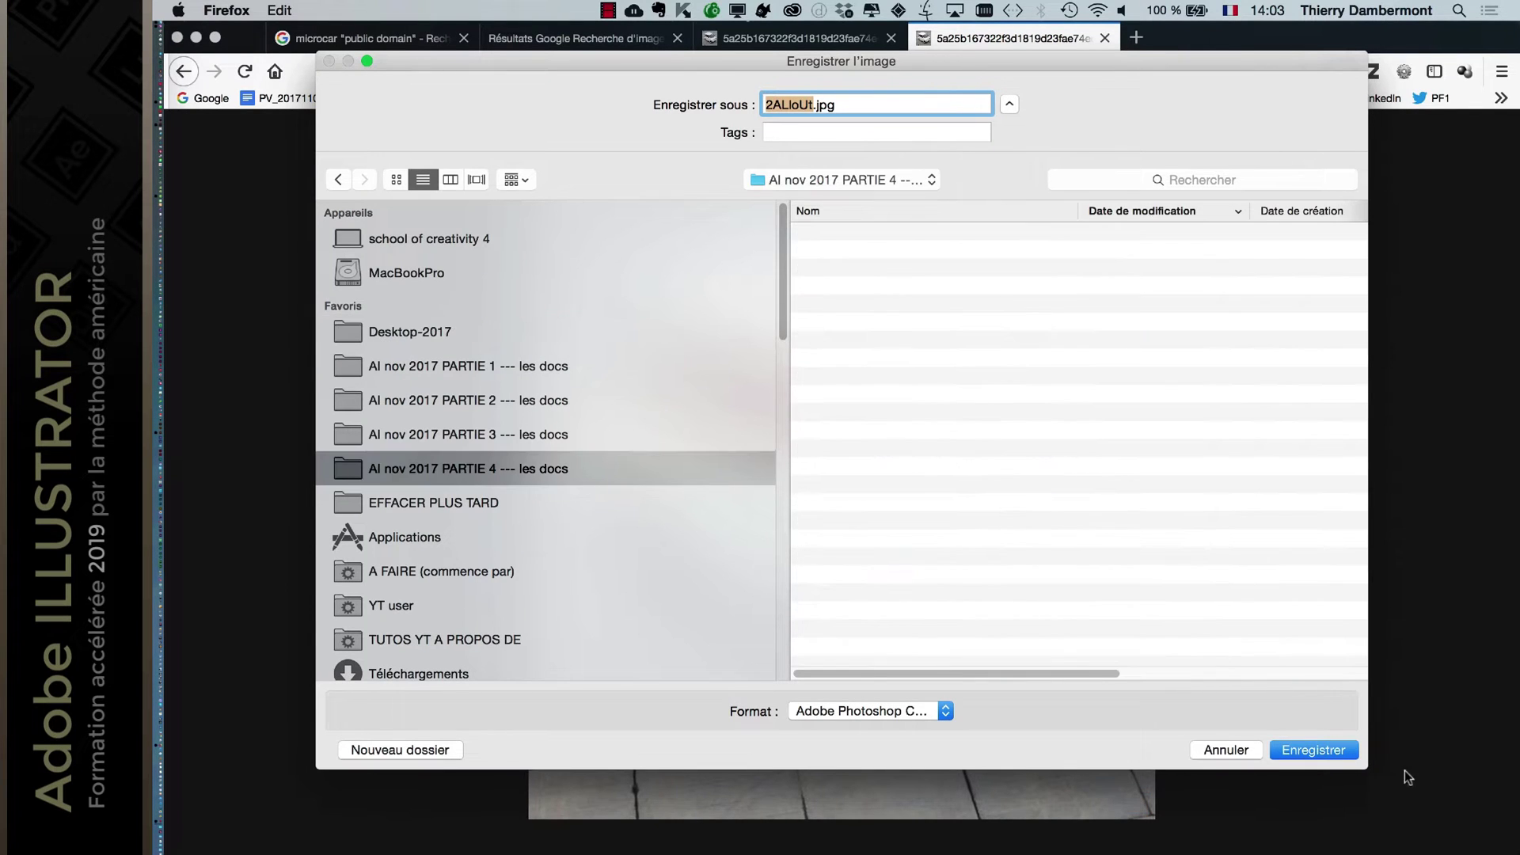
left_click(1328, 750)
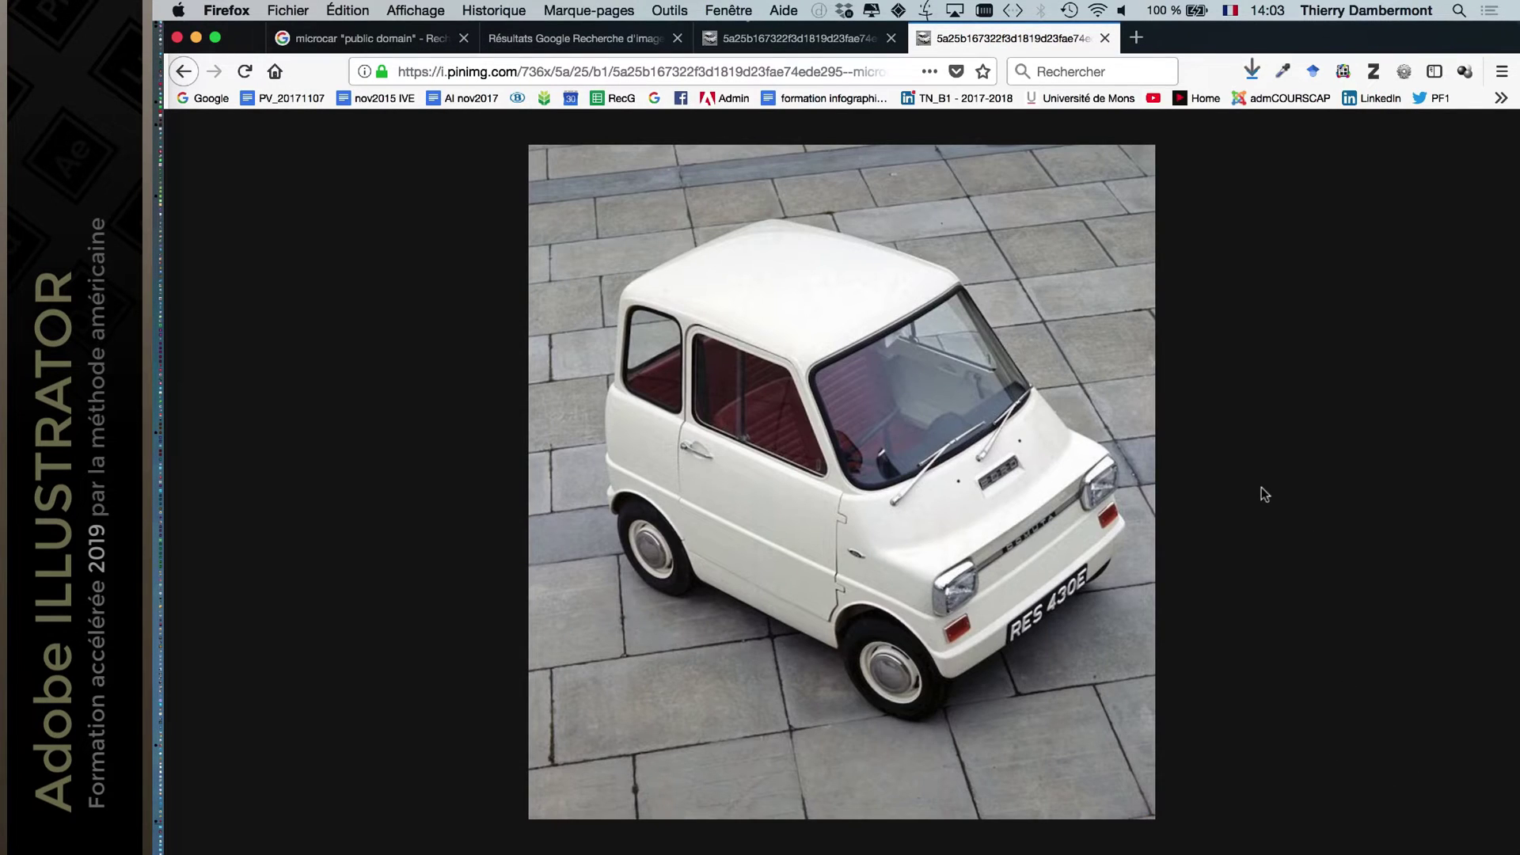
left_click(197, 38)
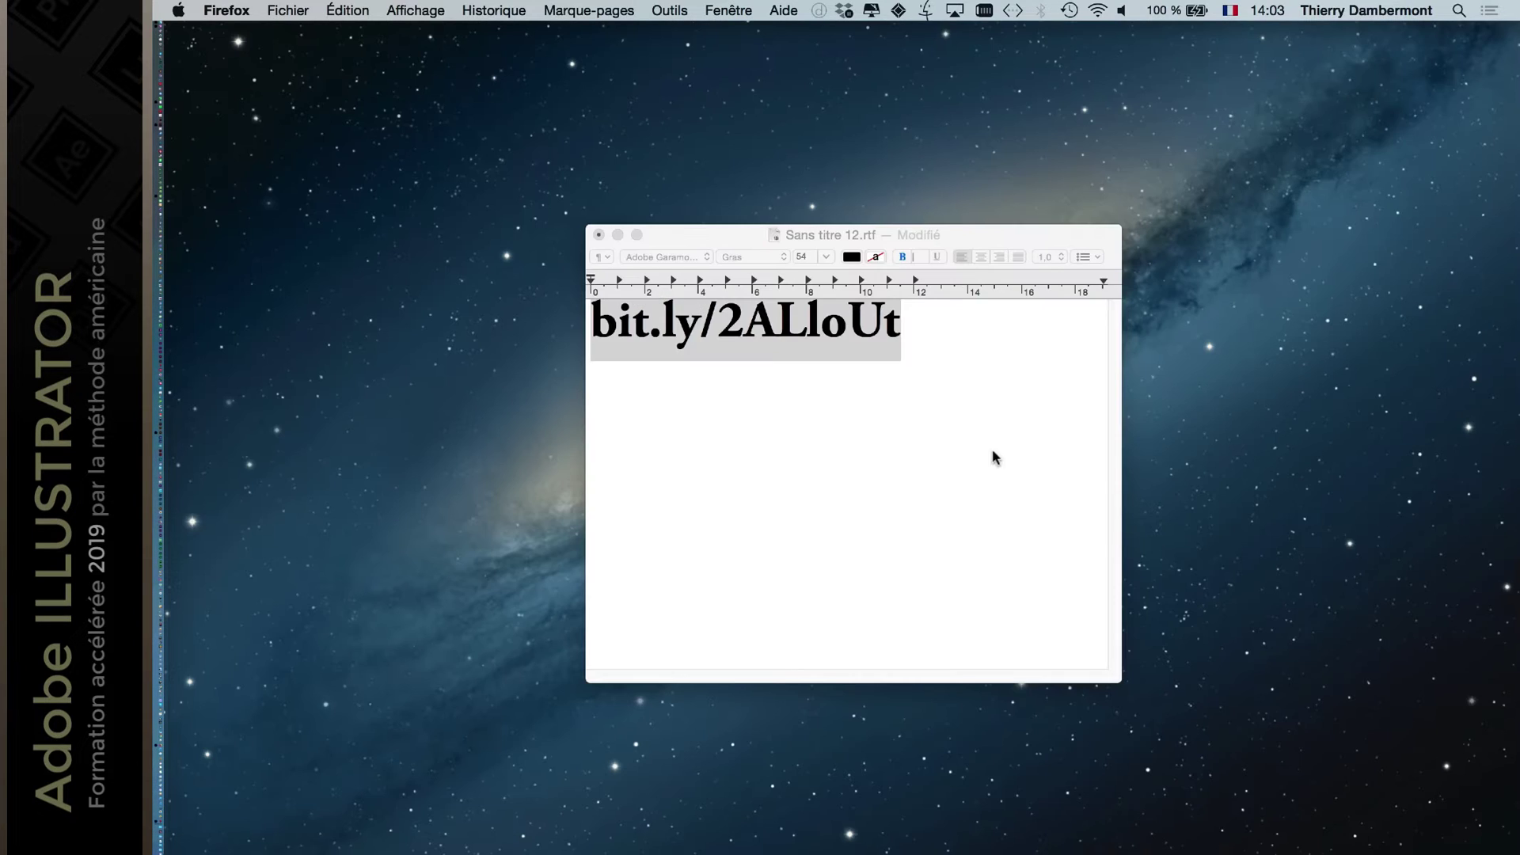
Minimise the text note, then switch to Adobe Illustrator and close its open documents.
left_click(618, 235)
key("super+Tab")
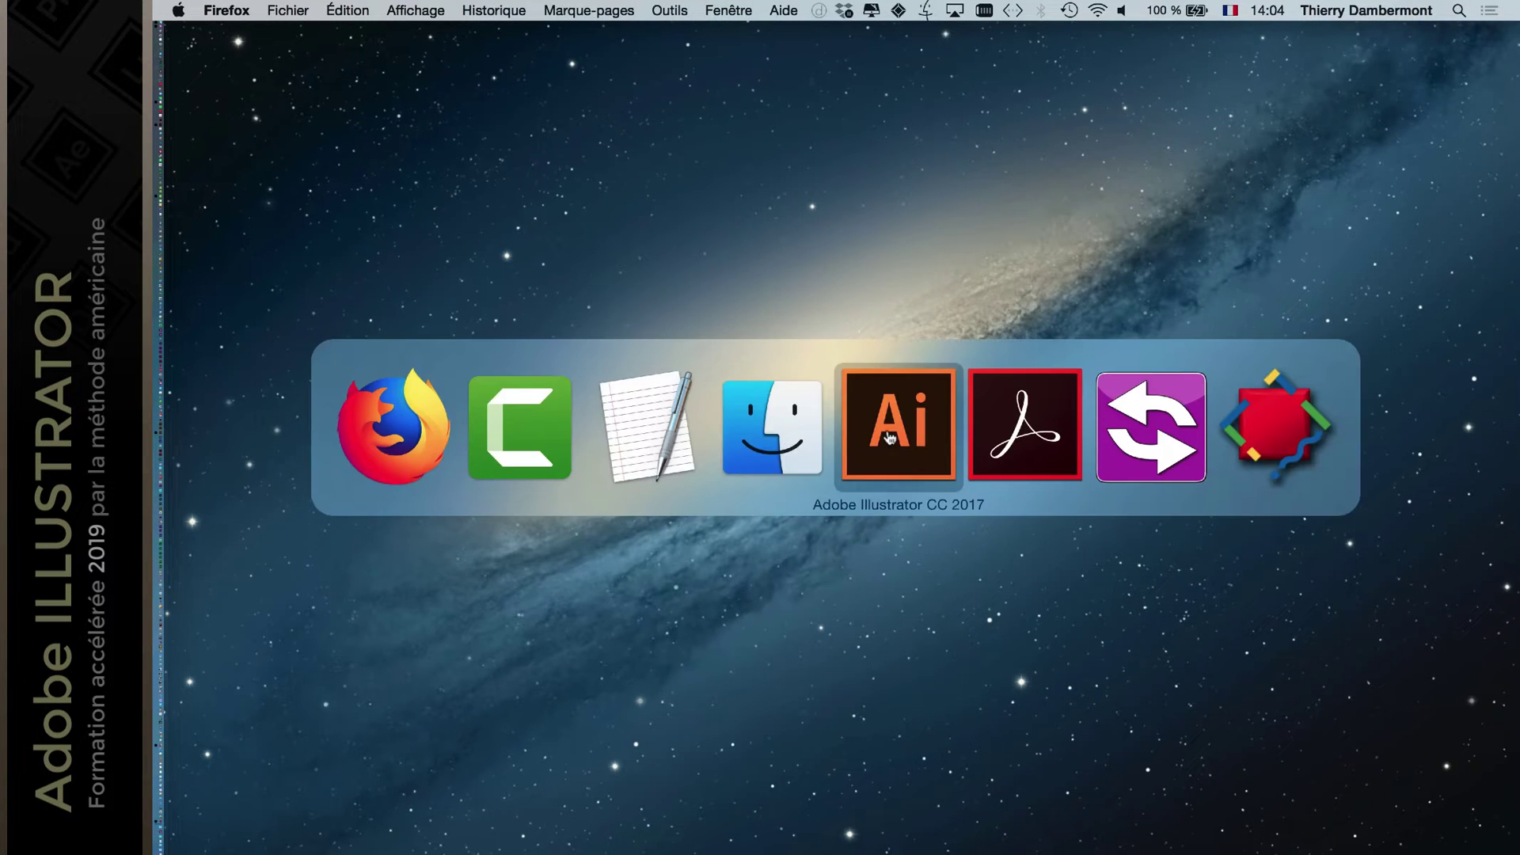
left_click(896, 467)
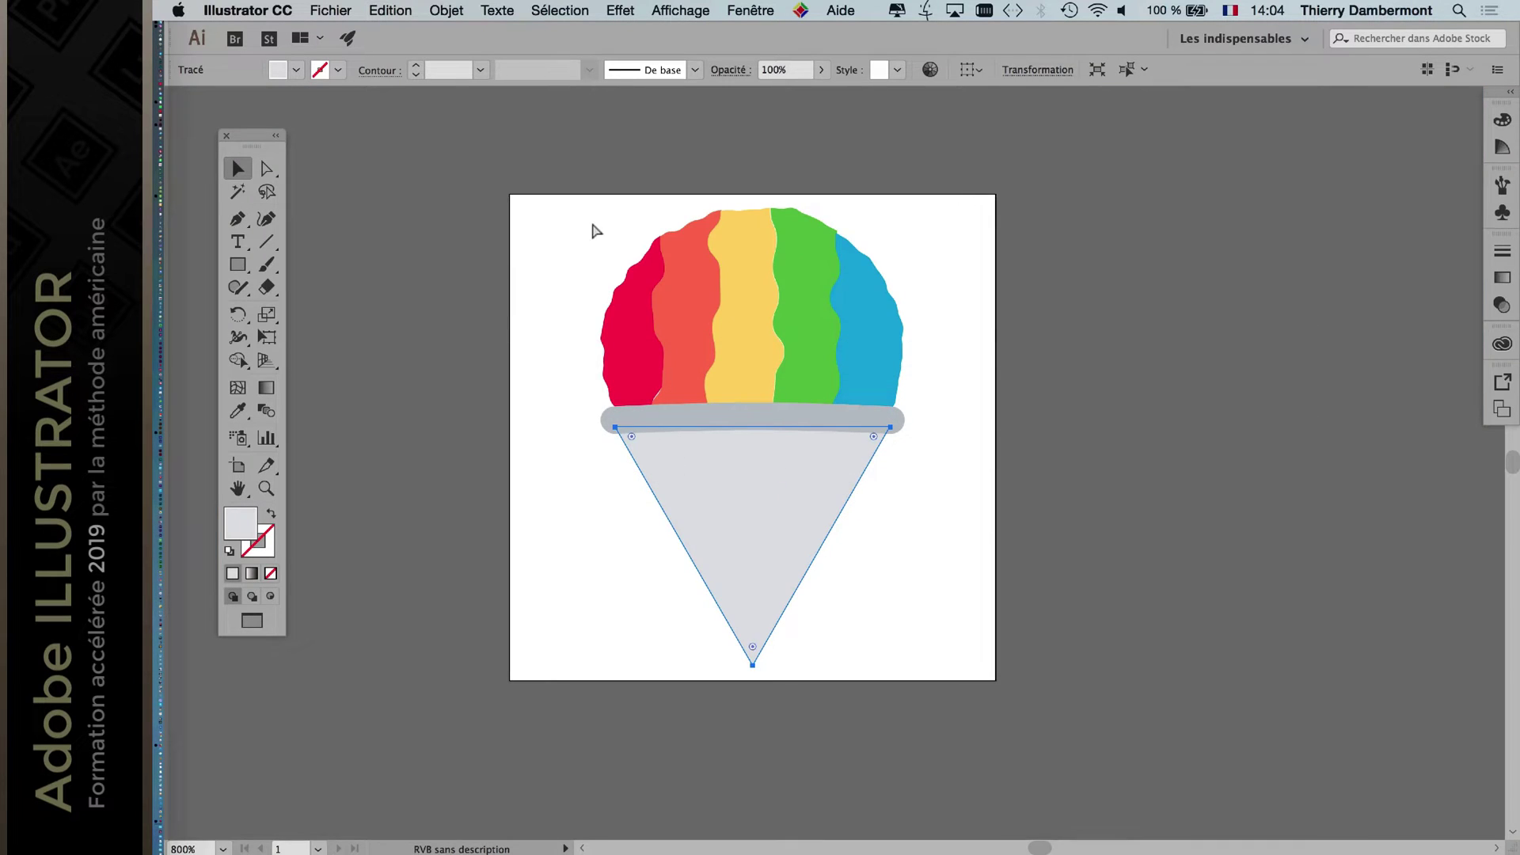
key("super+w")
key("super+w")
left_click(333, 10)
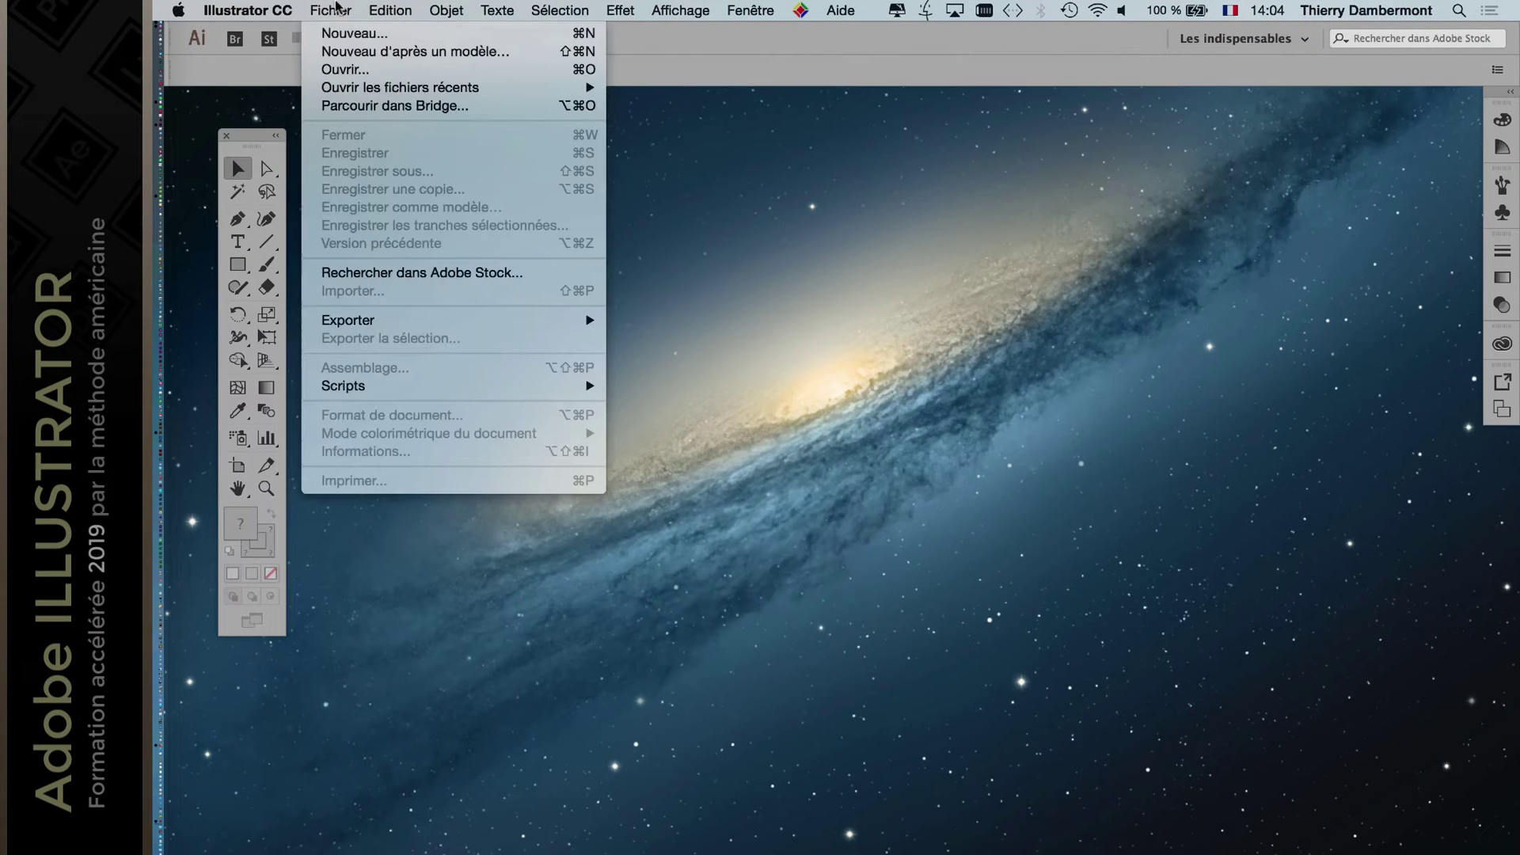
left_click(346, 33)
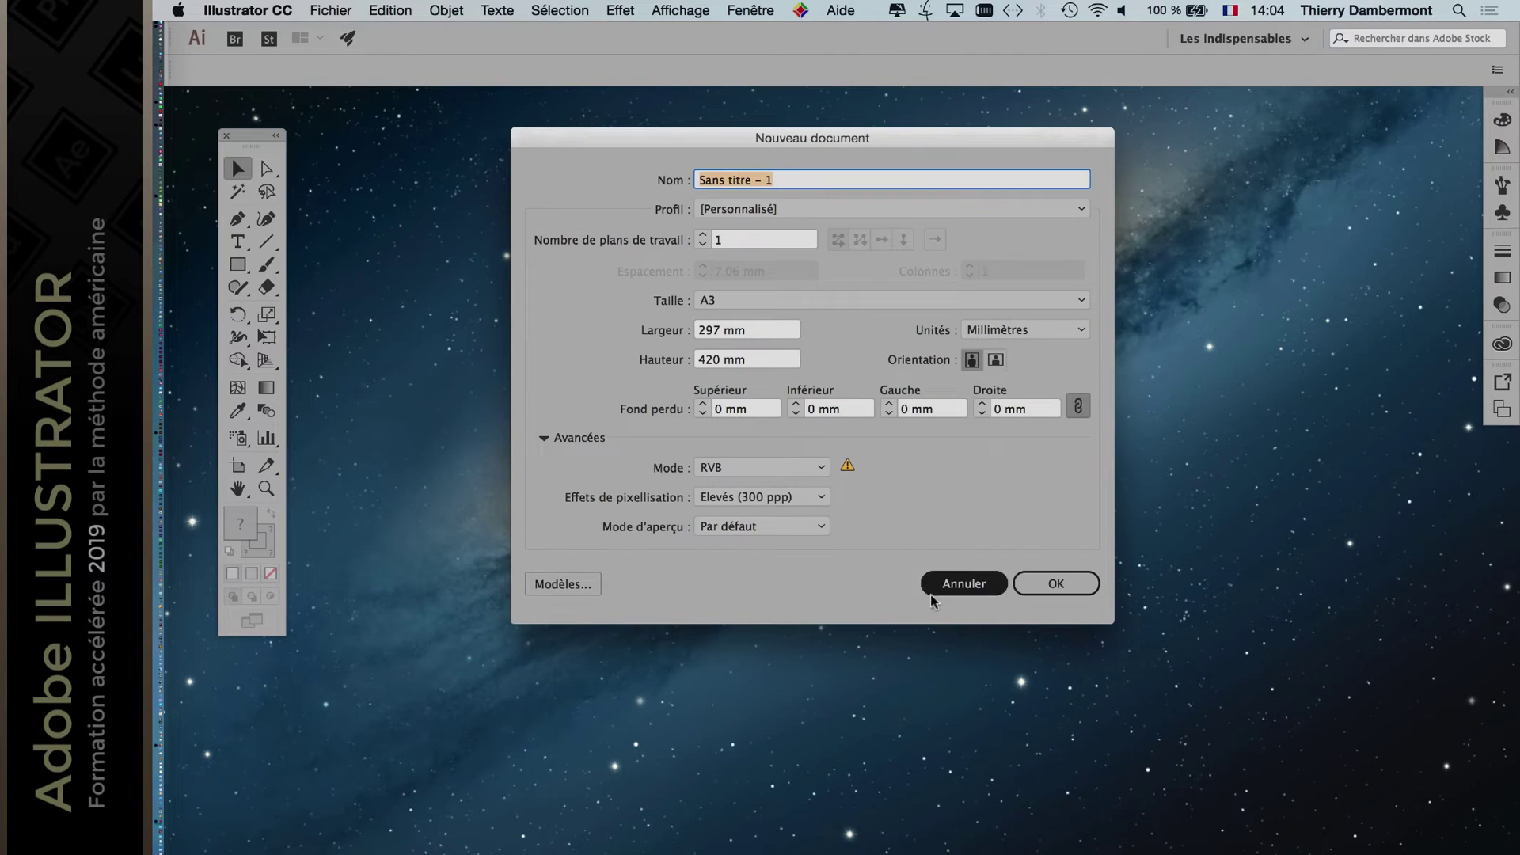
left_click(944, 586)
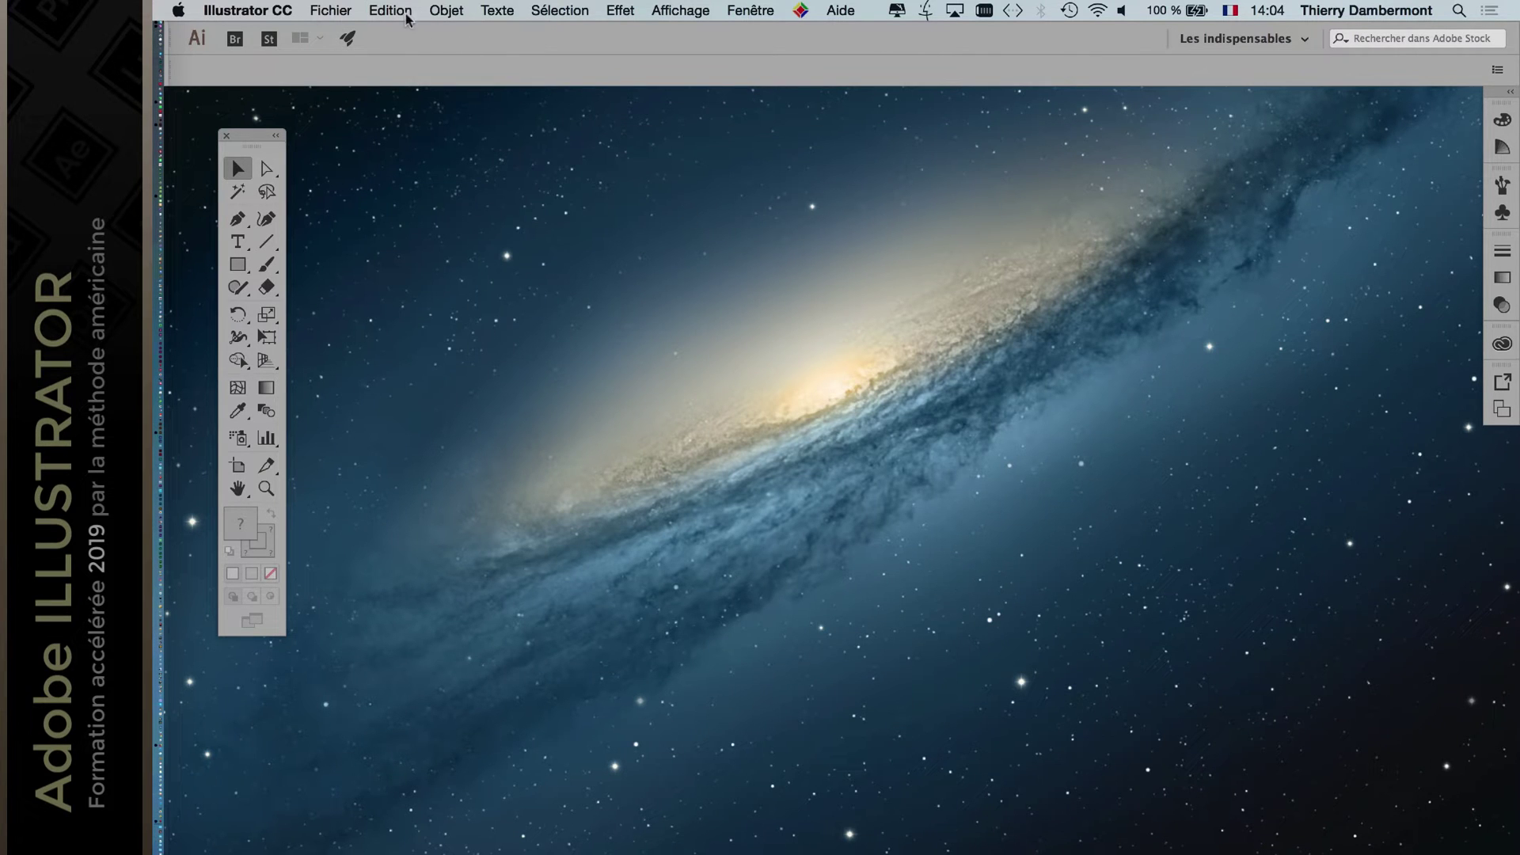
Open 2ALloUt.jpg from the folder "AI nov 2017 PARTIE 4 --- les docs" directly as its own document.
left_click(347, 8)
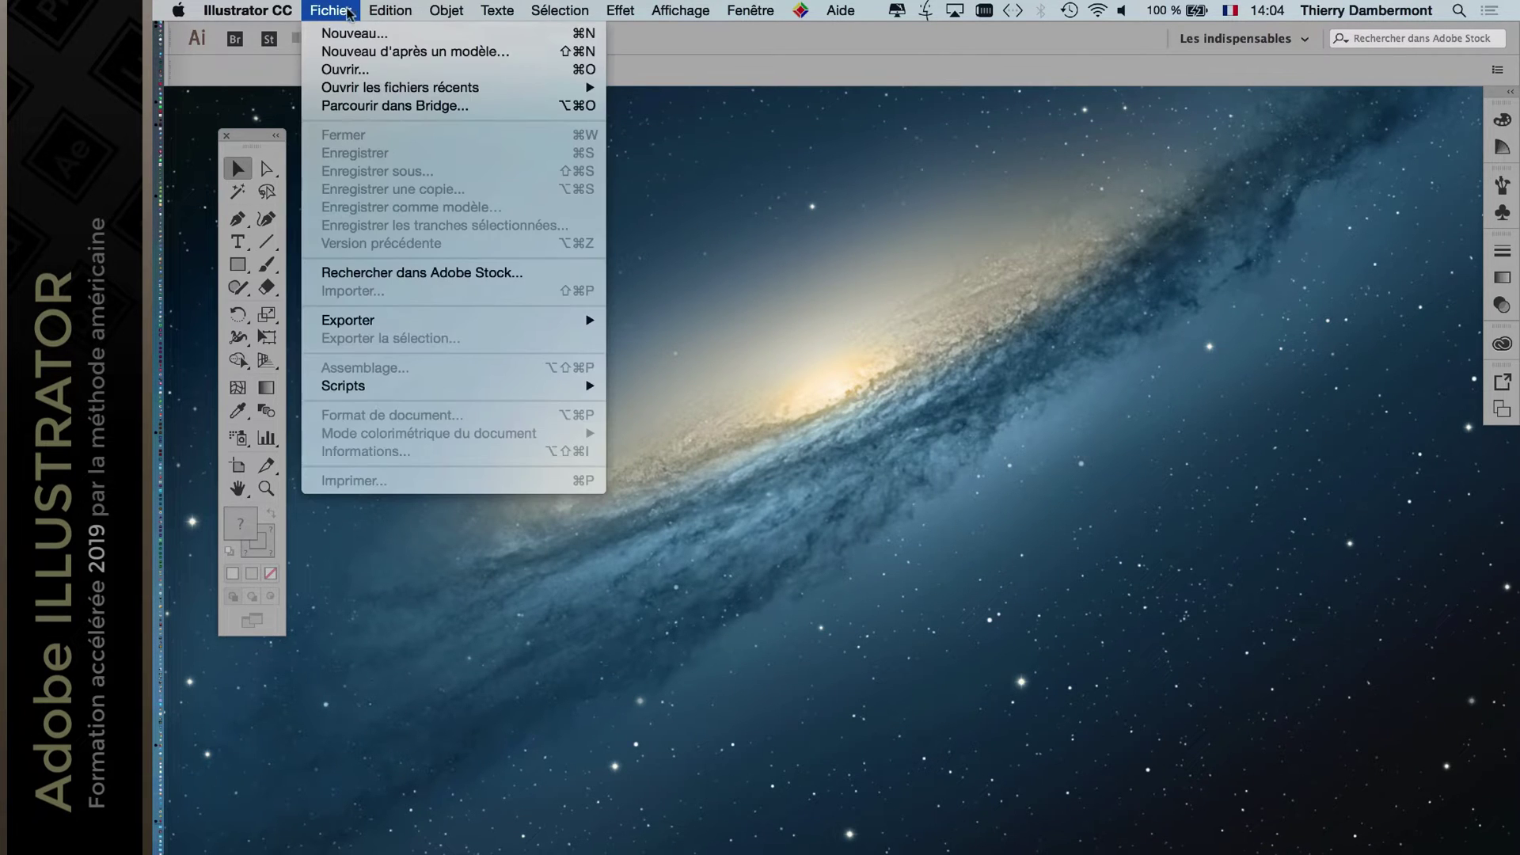
left_click(356, 70)
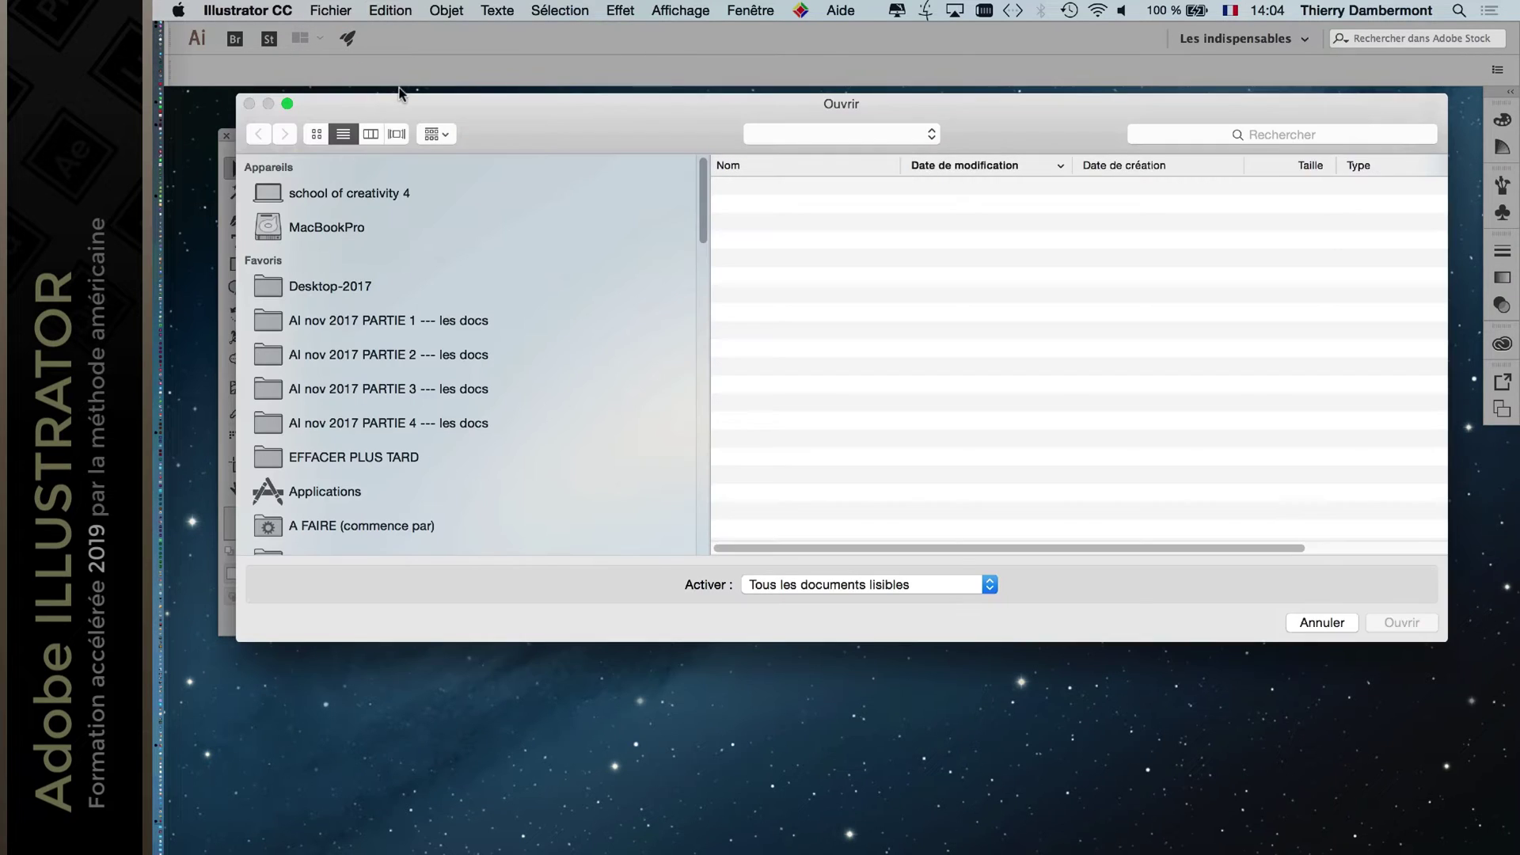
left_click(487, 422)
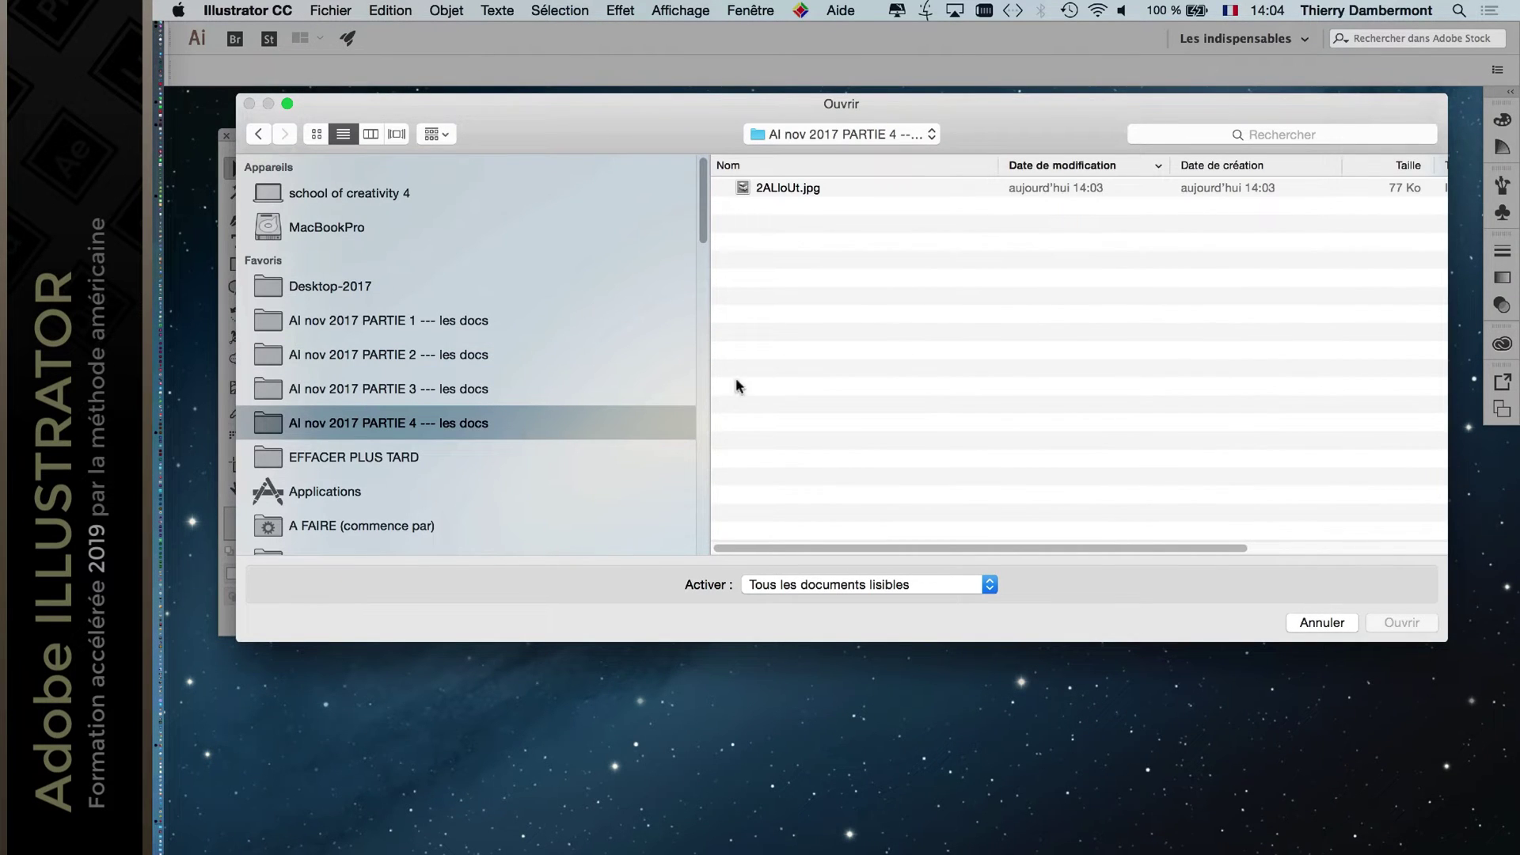
left_click(830, 188)
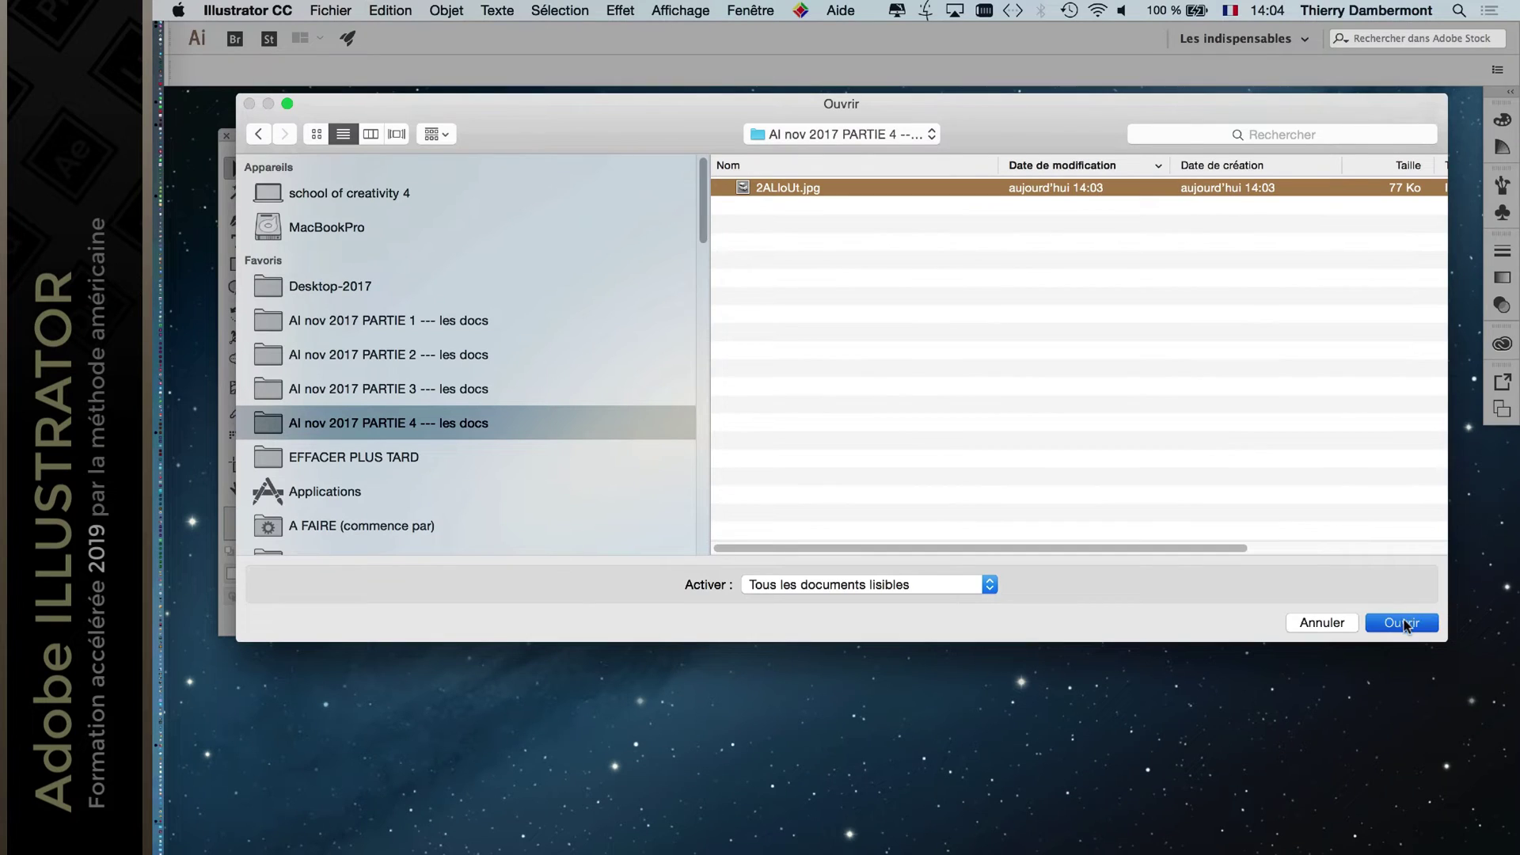
left_click(1405, 623)
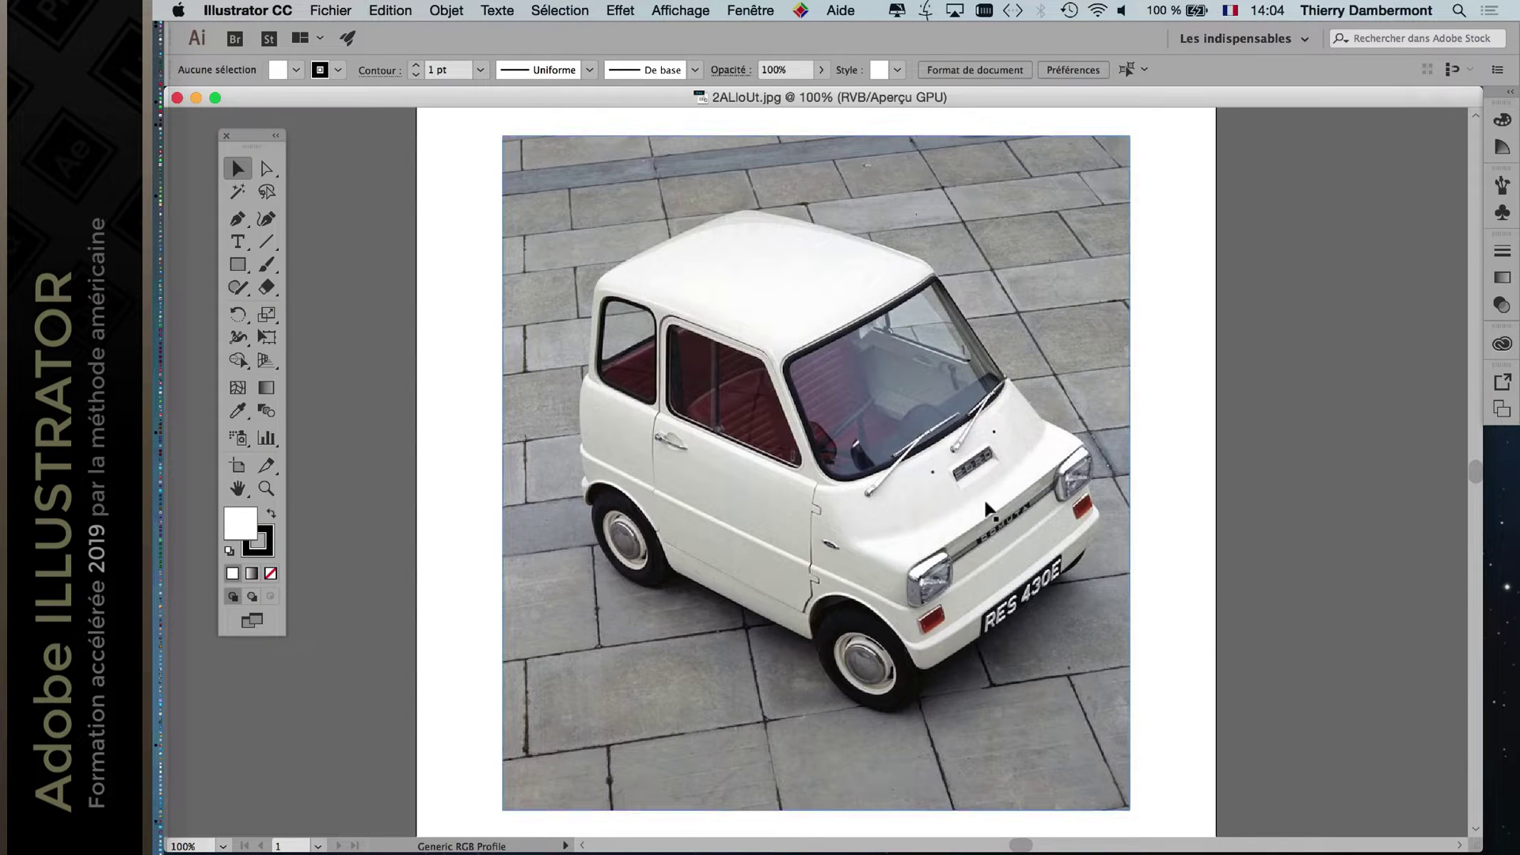
scroll(876, 459, "down", 1)
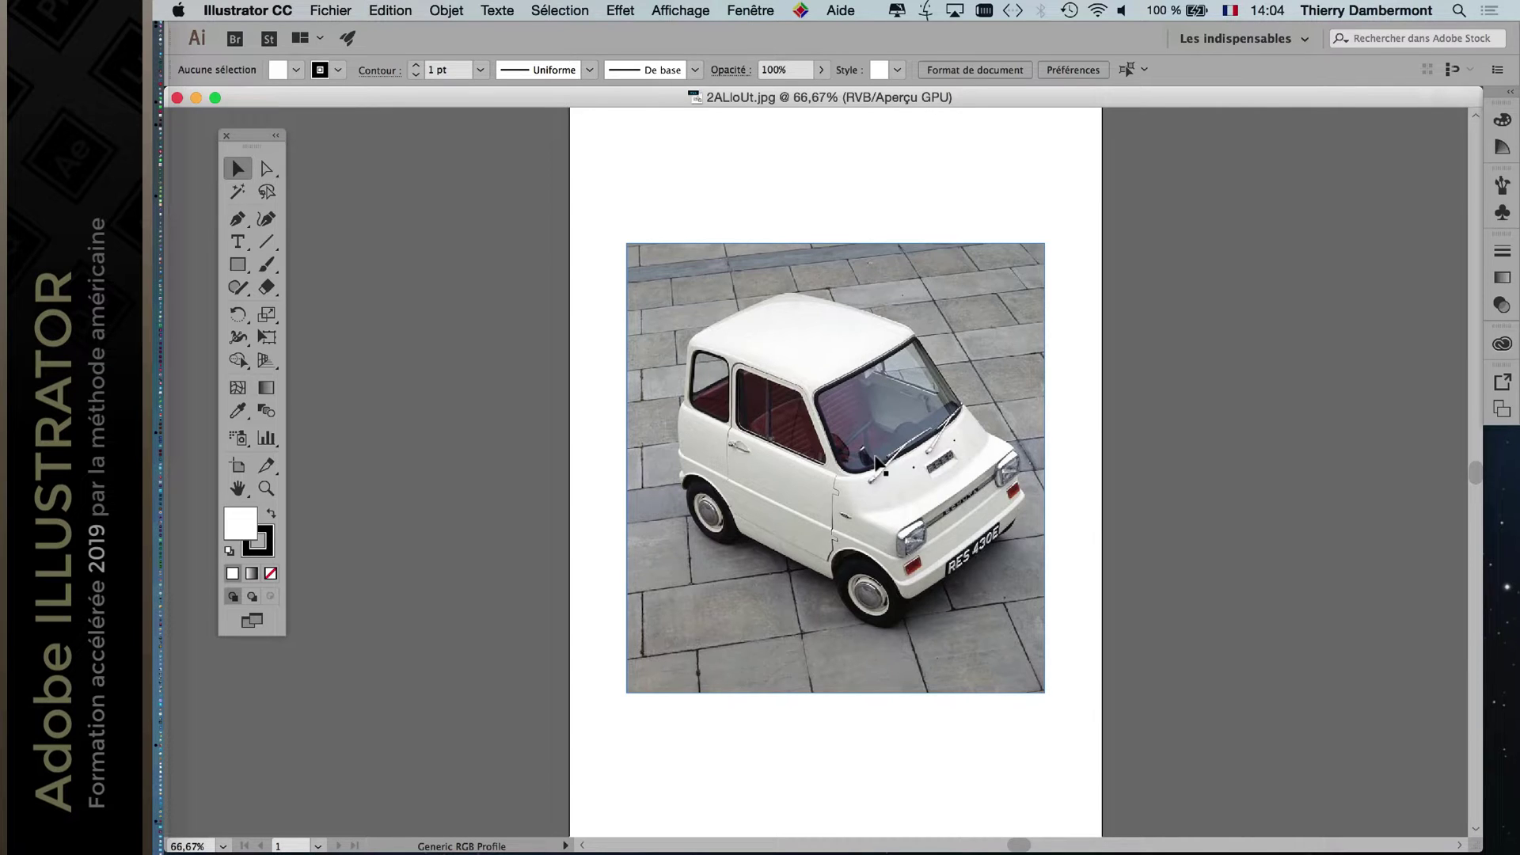
left_click_drag(747, 386, 535, 376)
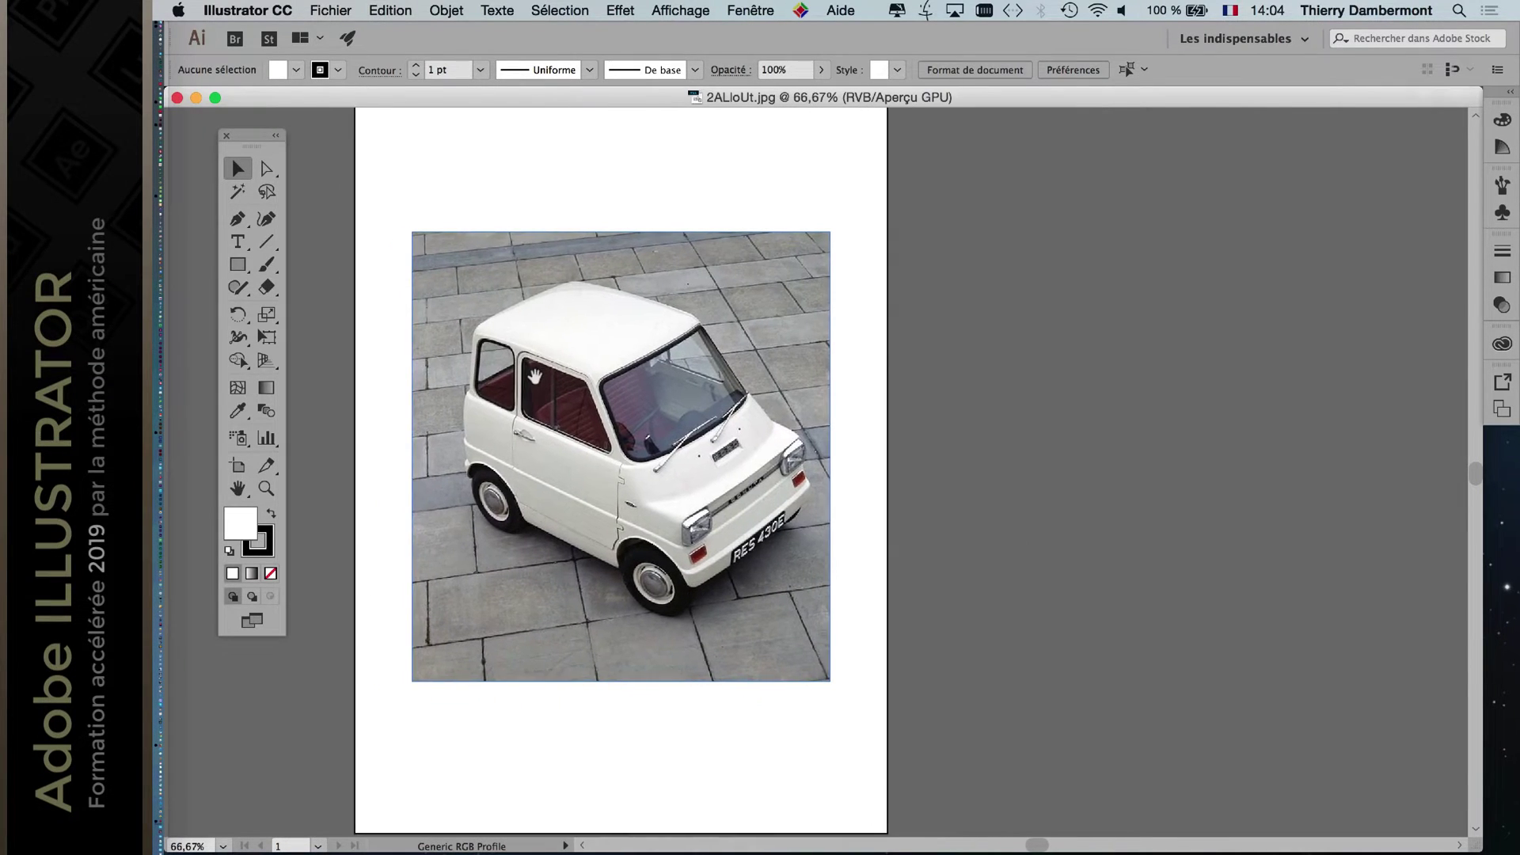
Display the Formes, Symboles and Nuancier palettes as floating windows to examine their contents in the opened image document.
left_click(1503, 186)
left_click_drag(1300, 178, 999, 178)
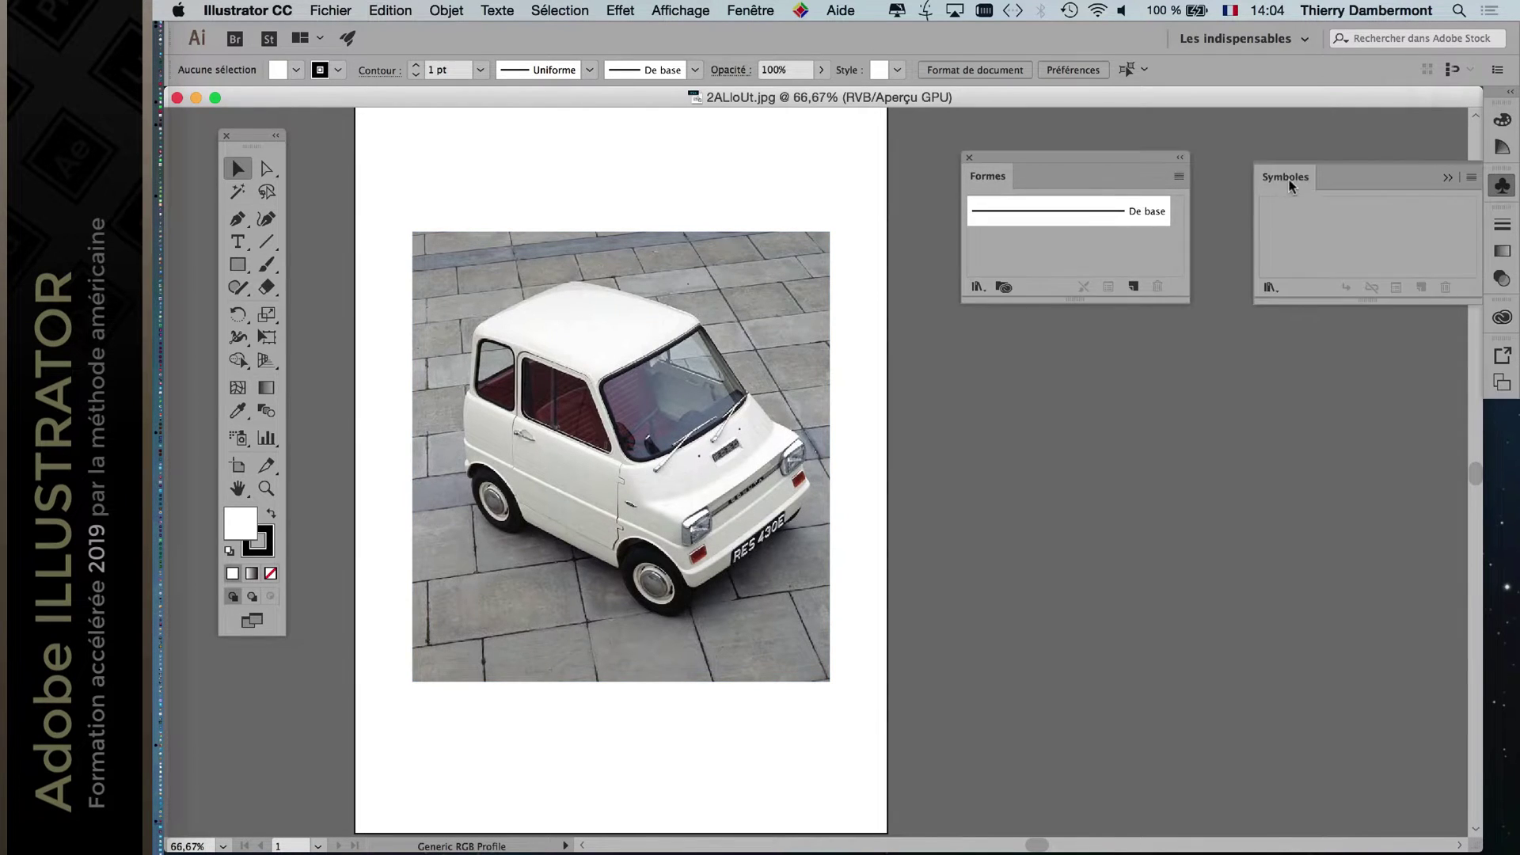
left_click_drag(1293, 187, 907, 427)
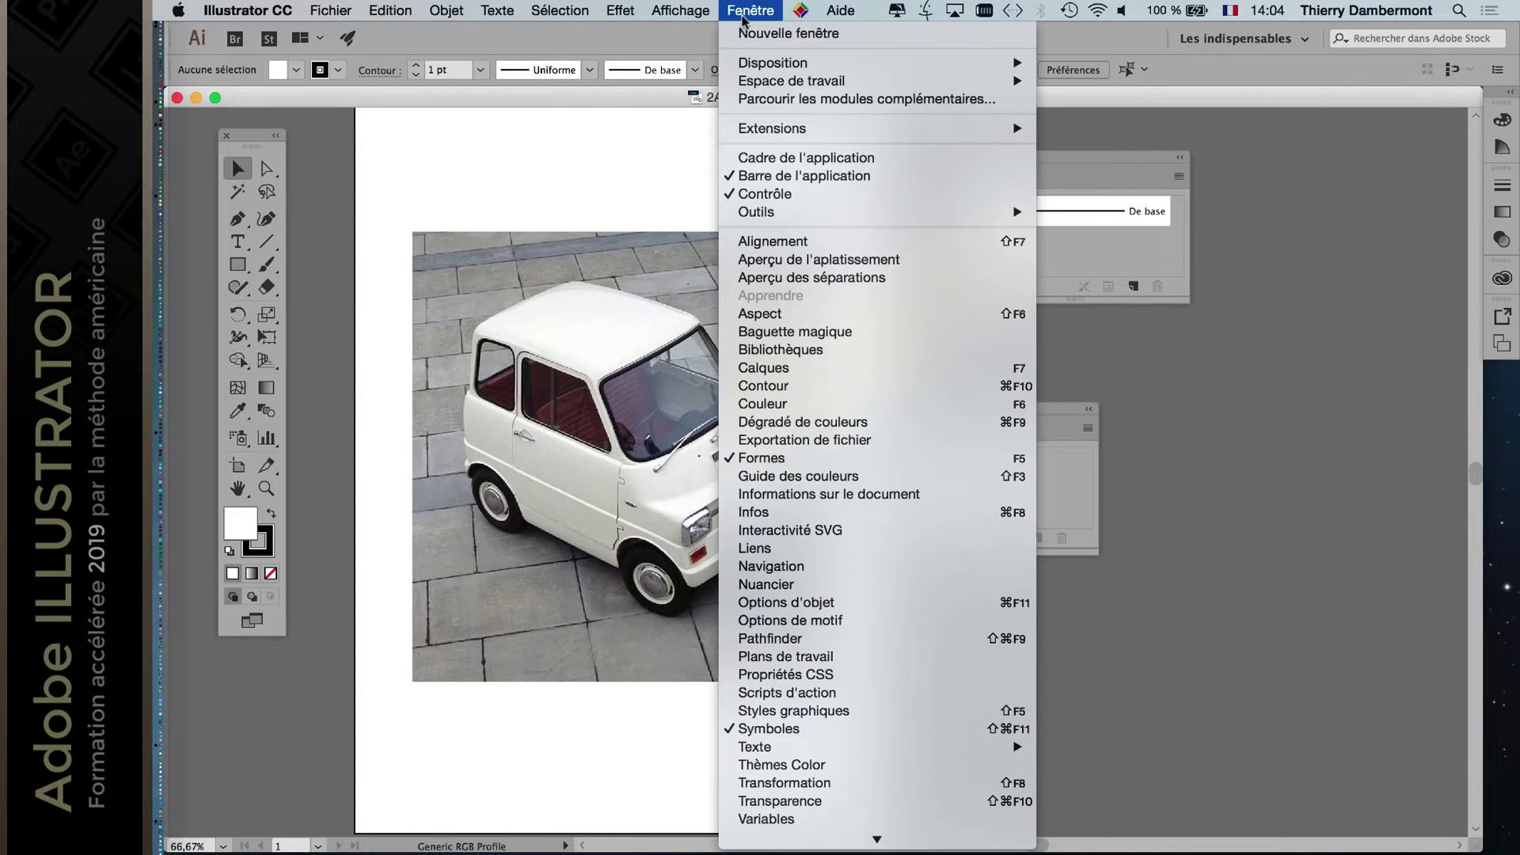
left_click(748, 11)
left_click(783, 584)
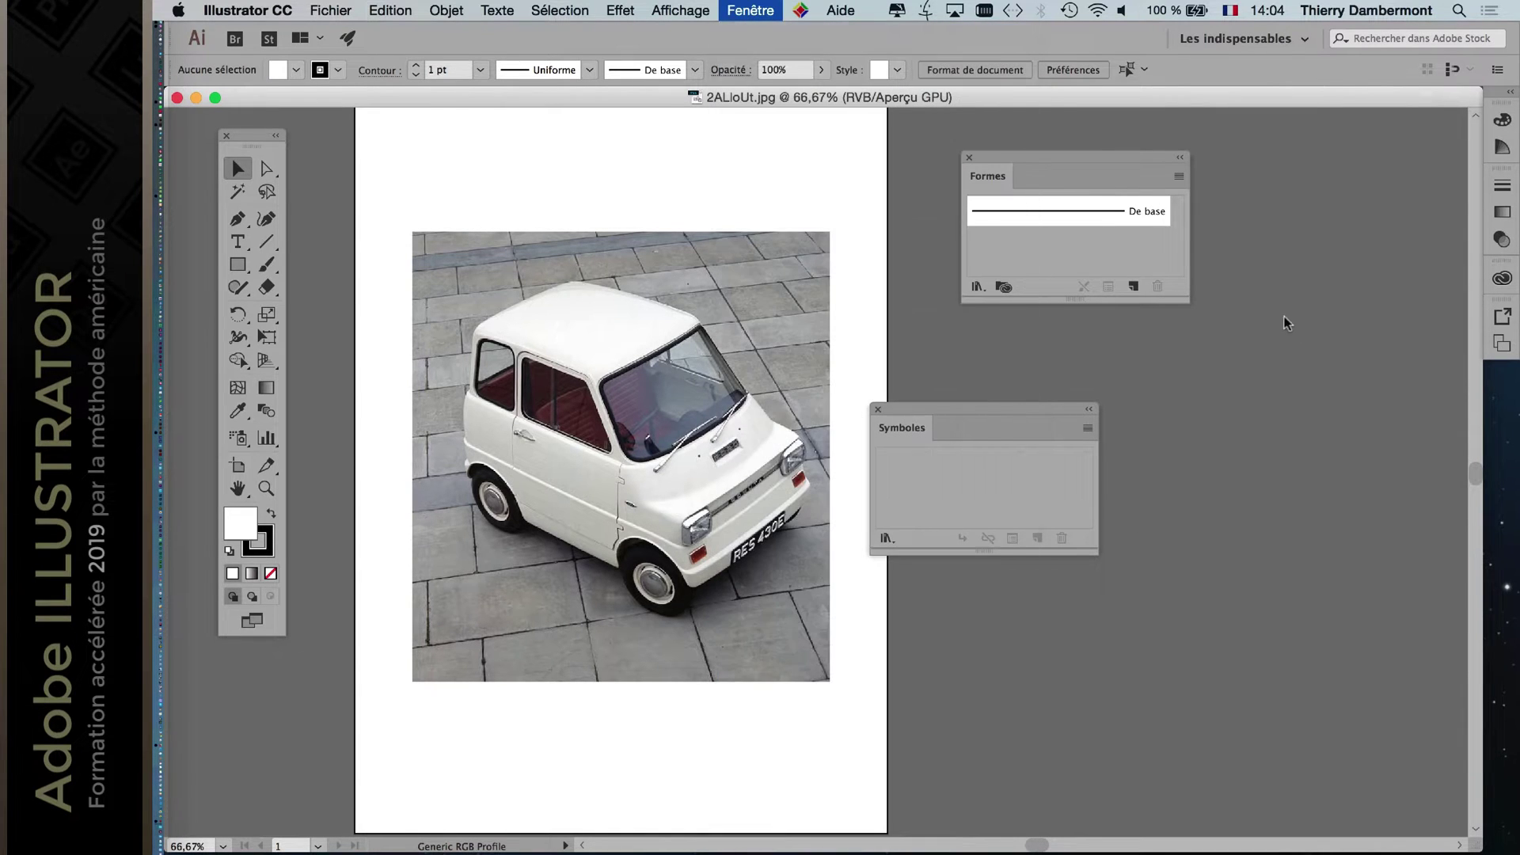
left_click_drag(1477, 655, 1393, 456)
left_click_drag(1275, 158, 1235, 351)
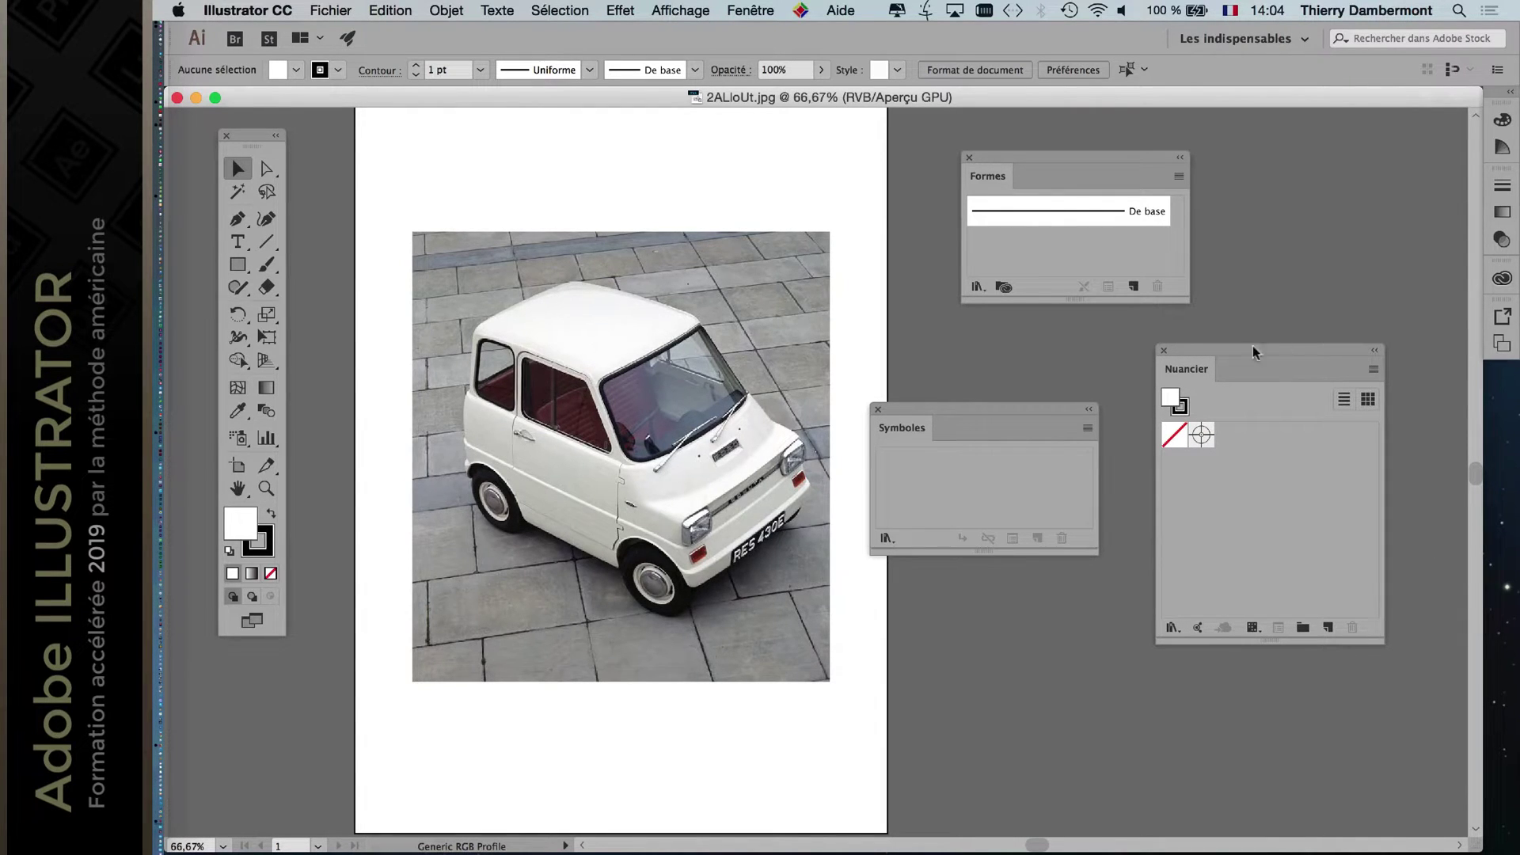
Close the opened image document and the floating Nuancier, Formes and Symboles palettes.
left_click(1164, 351)
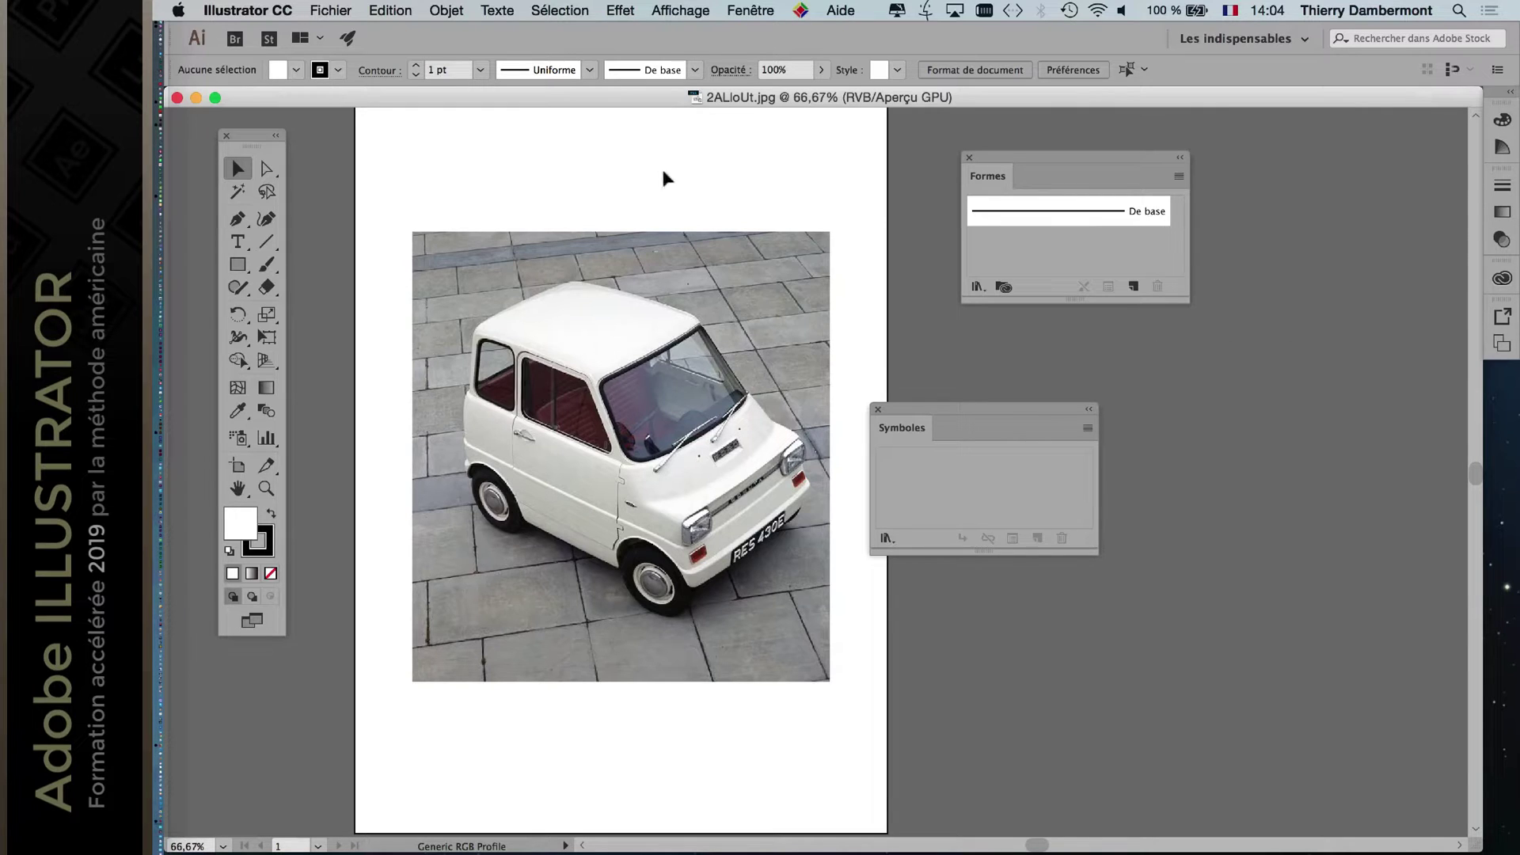
left_click(177, 97)
left_click(964, 156)
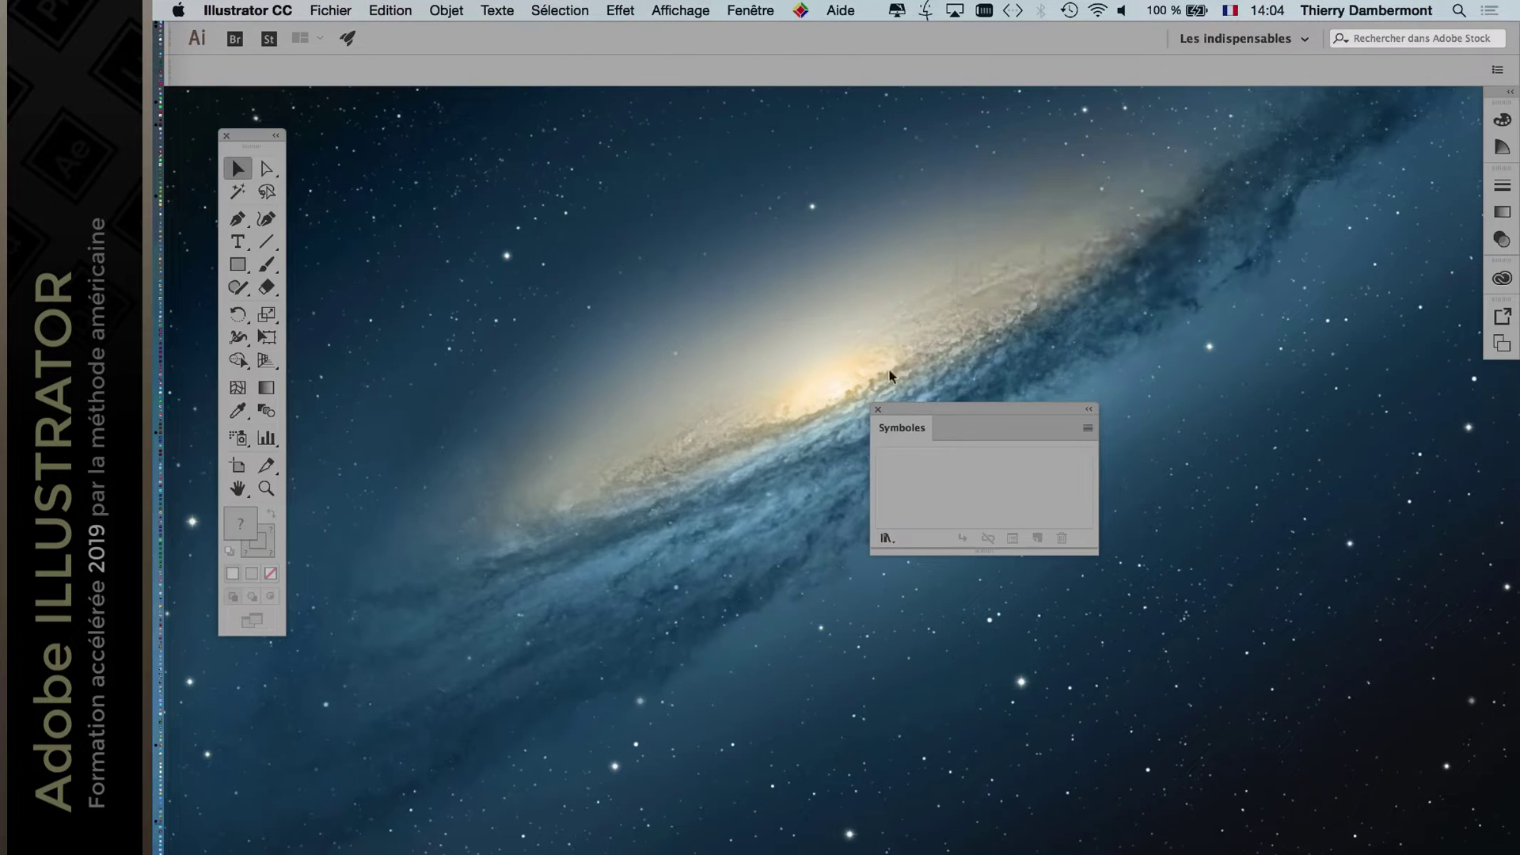
left_click(877, 409)
Create a new document from the Impression profile, A4 size, with RVB colour mode and landscape orientation.
left_click(330, 10)
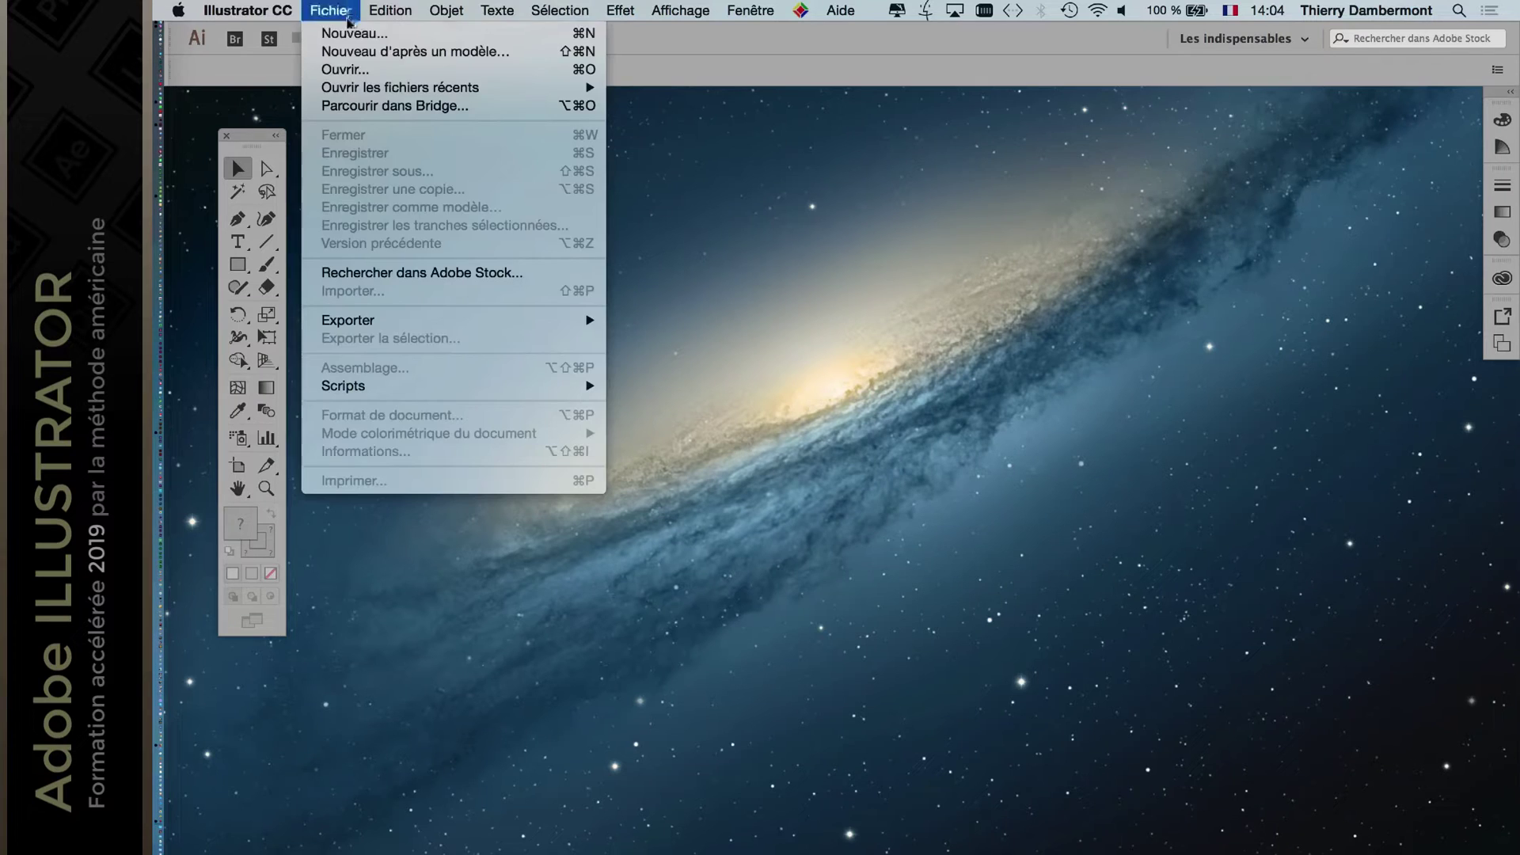
left_click(340, 34)
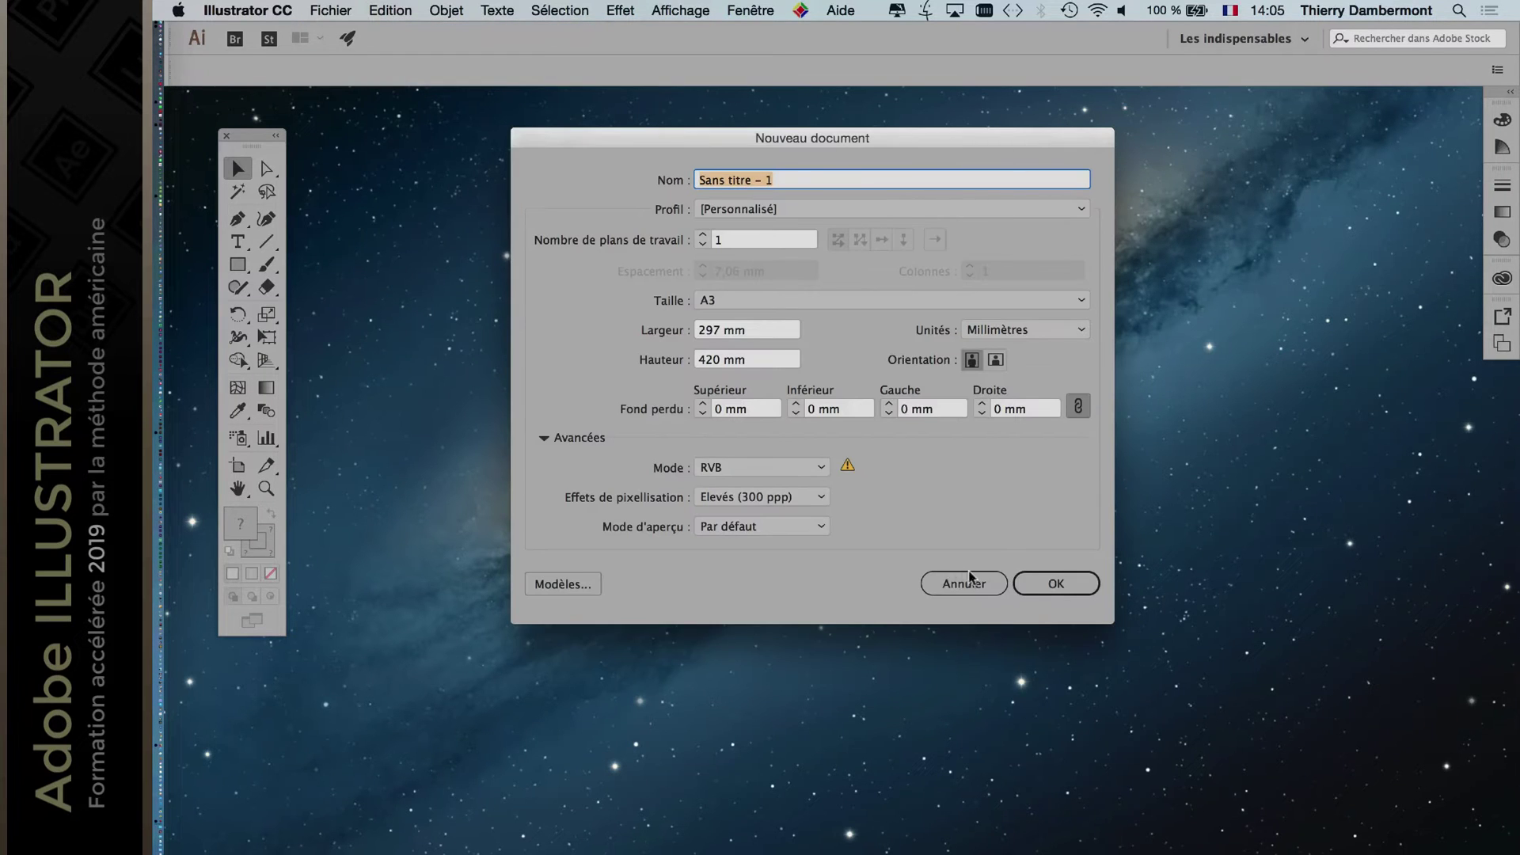
left_click(728, 211)
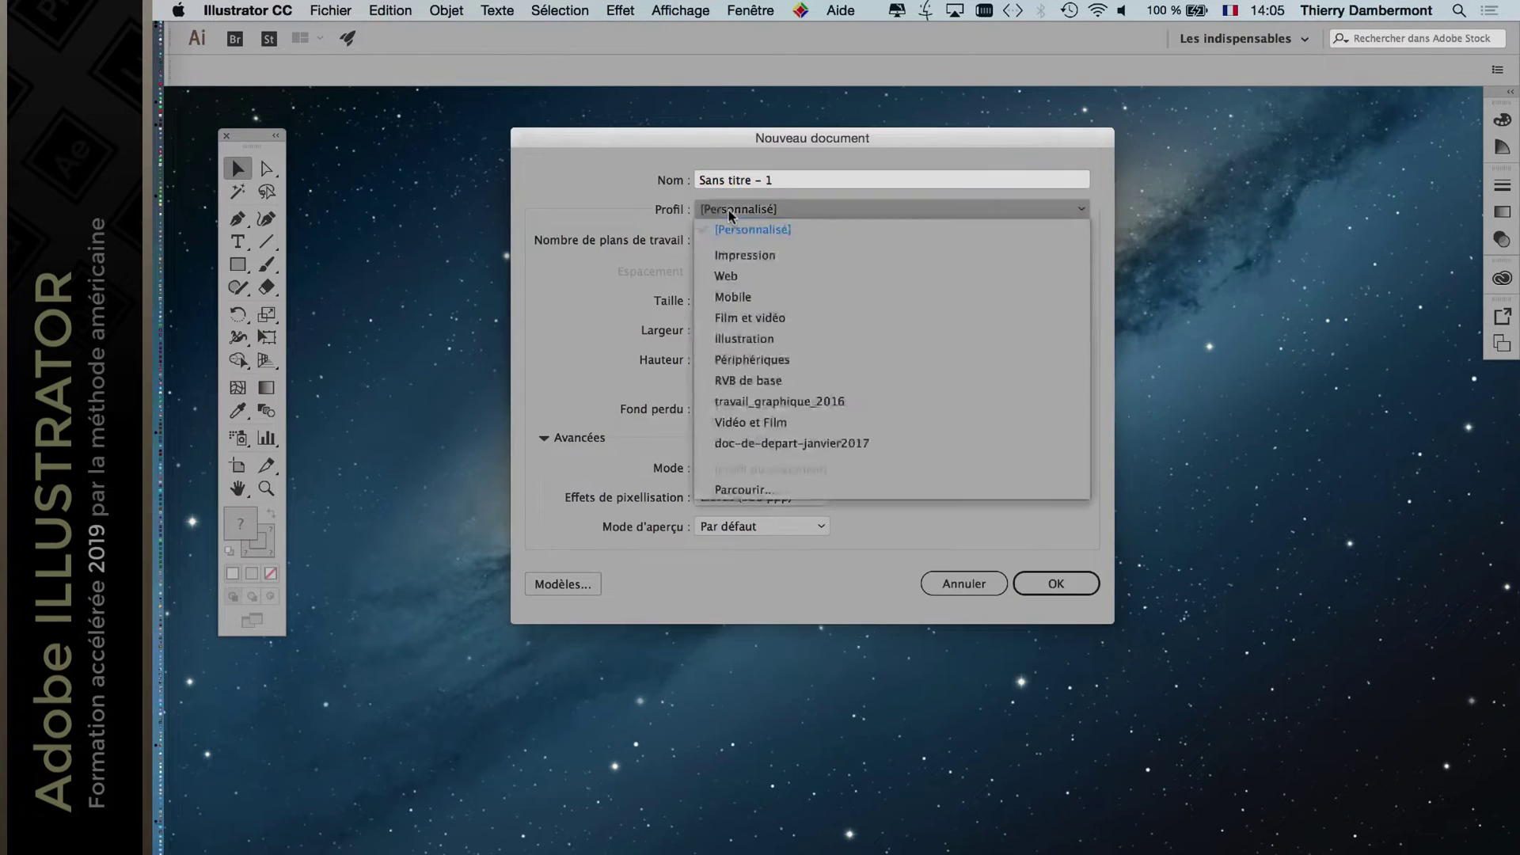
left_click(739, 251)
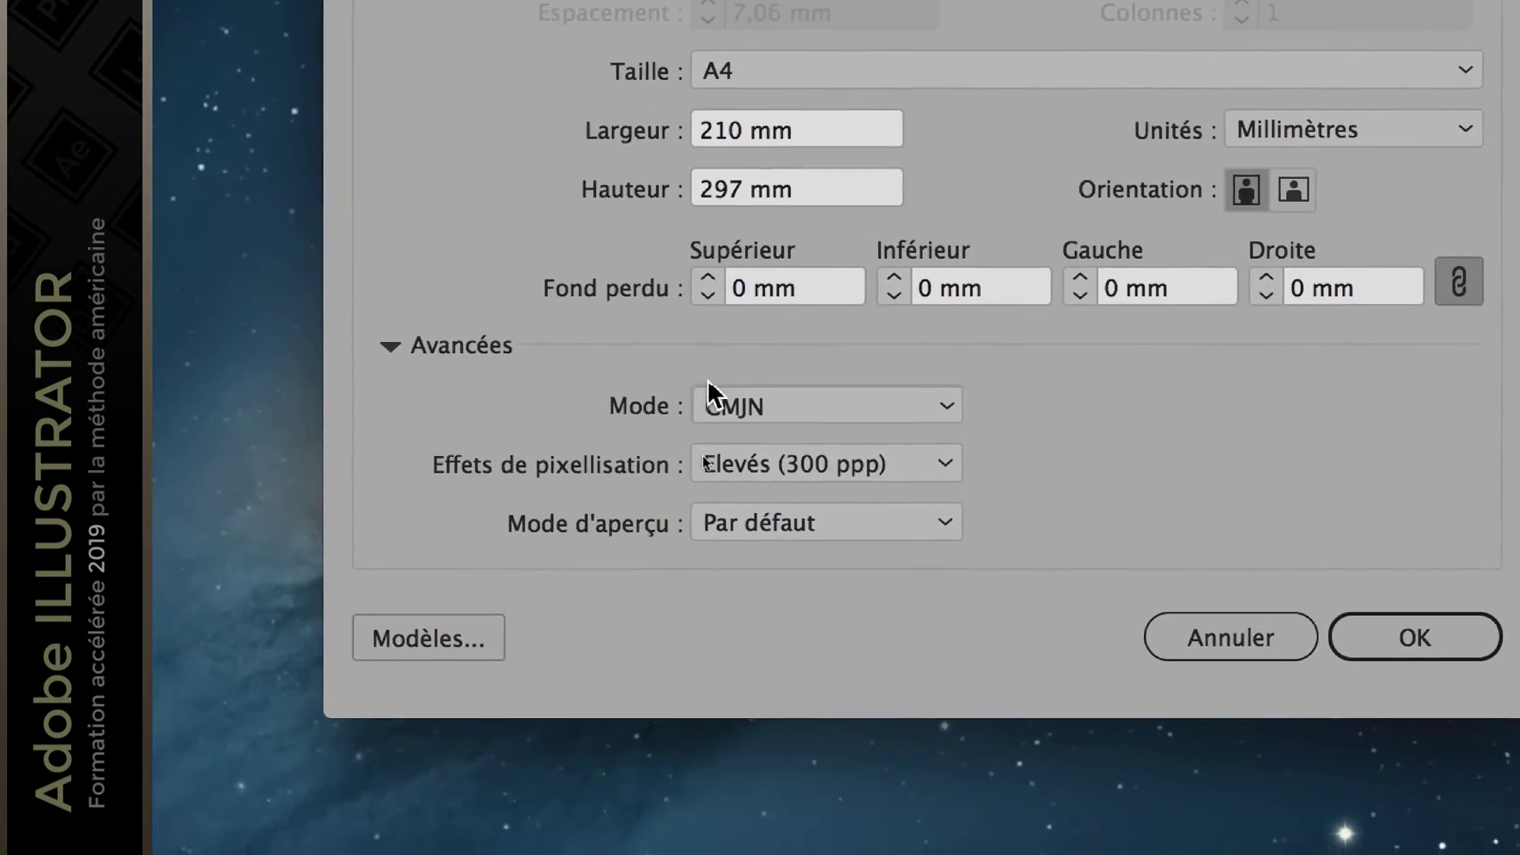
left_click(656, 721)
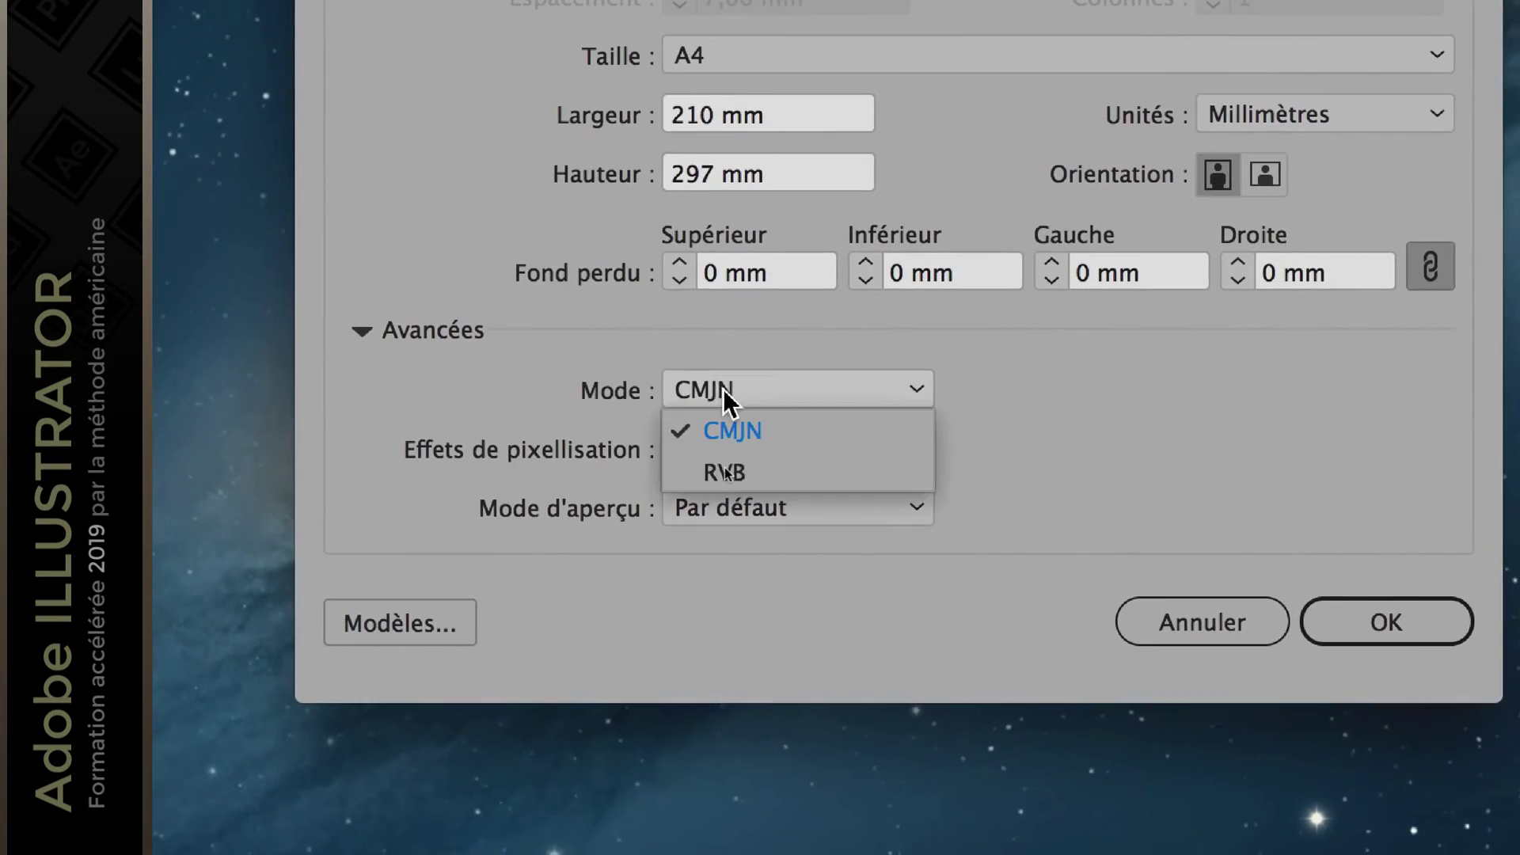
left_click(734, 428)
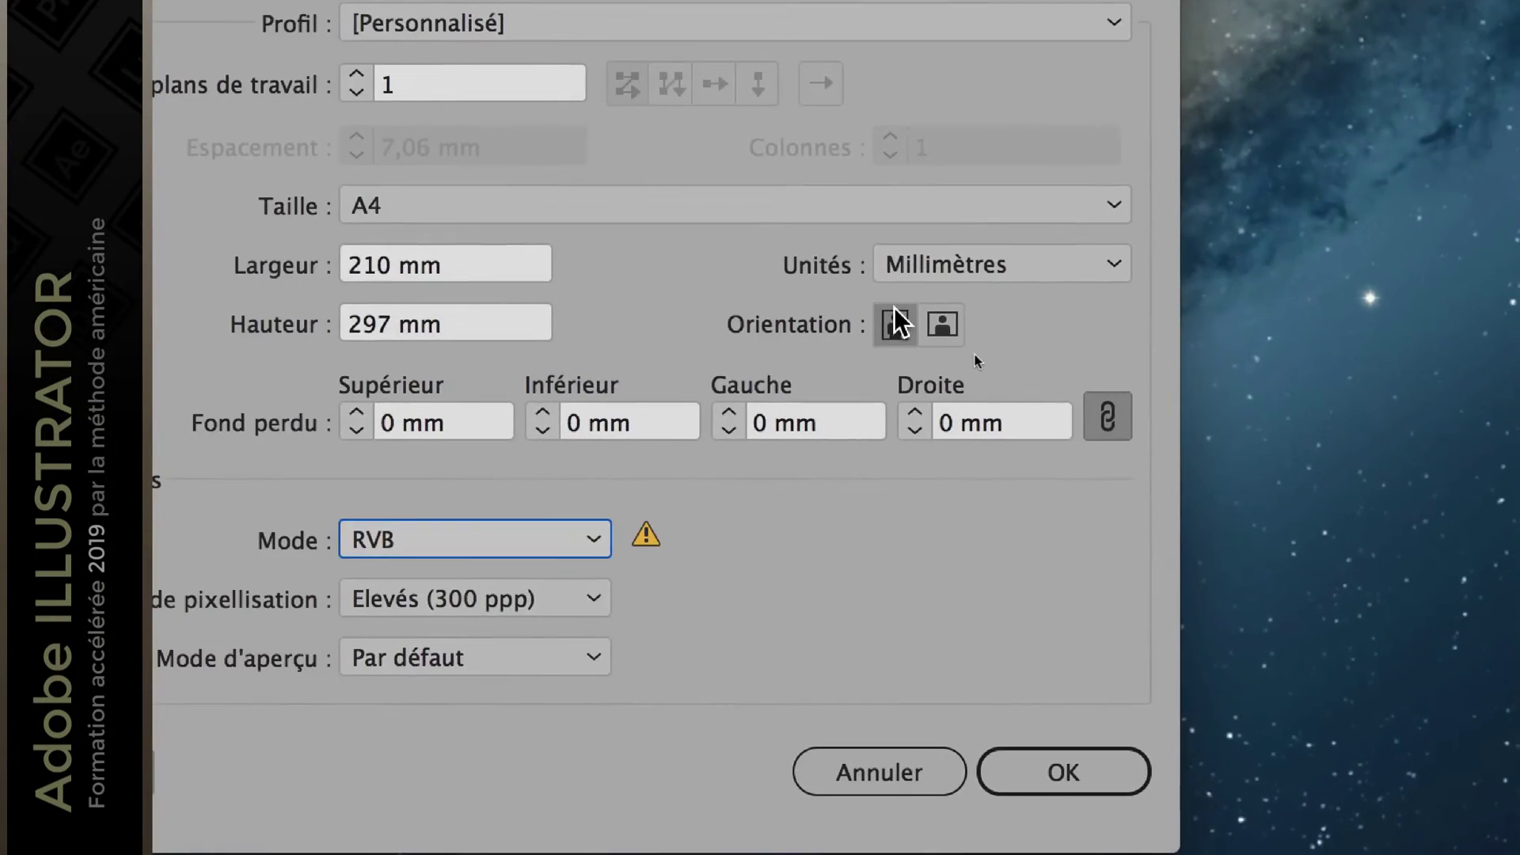
left_click(942, 326)
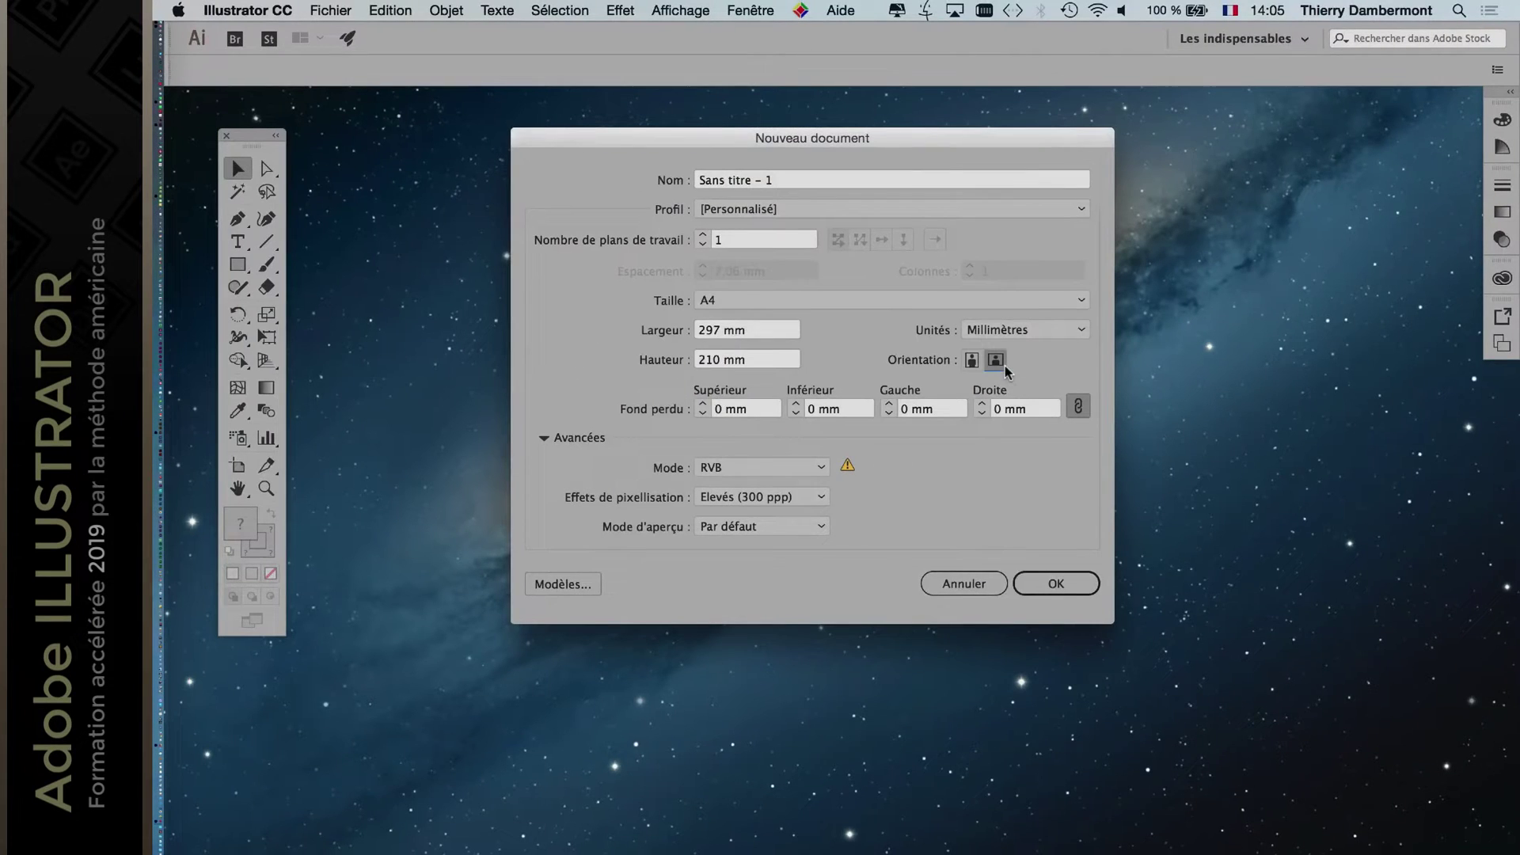
left_click(1021, 740)
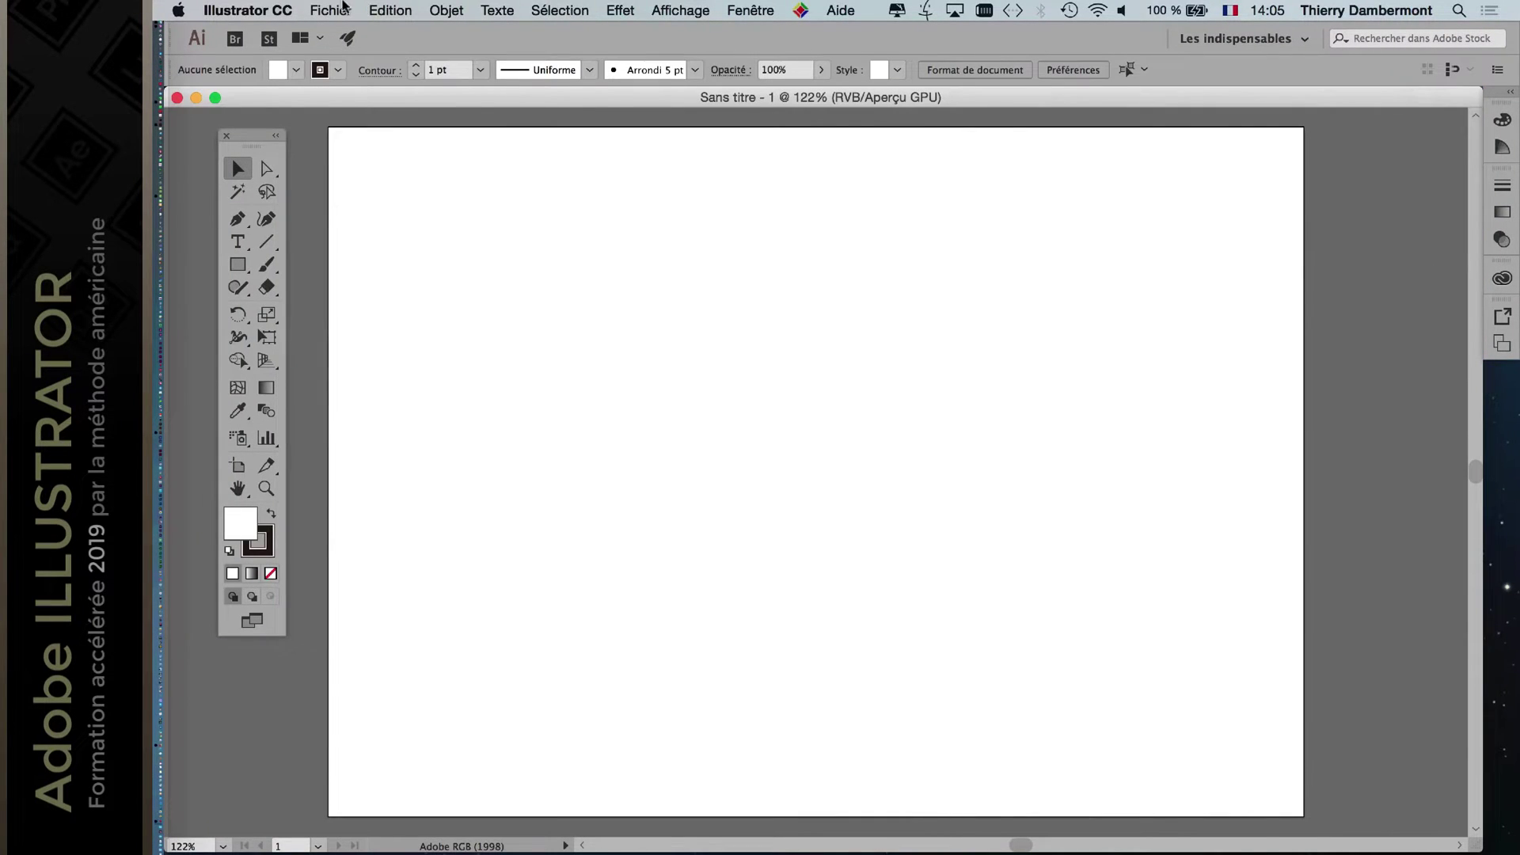
Import 2ALloUt.jpg without linking it and place it at its original size in the upper-left area of the artboard.
left_click(342, 8)
left_click(372, 291)
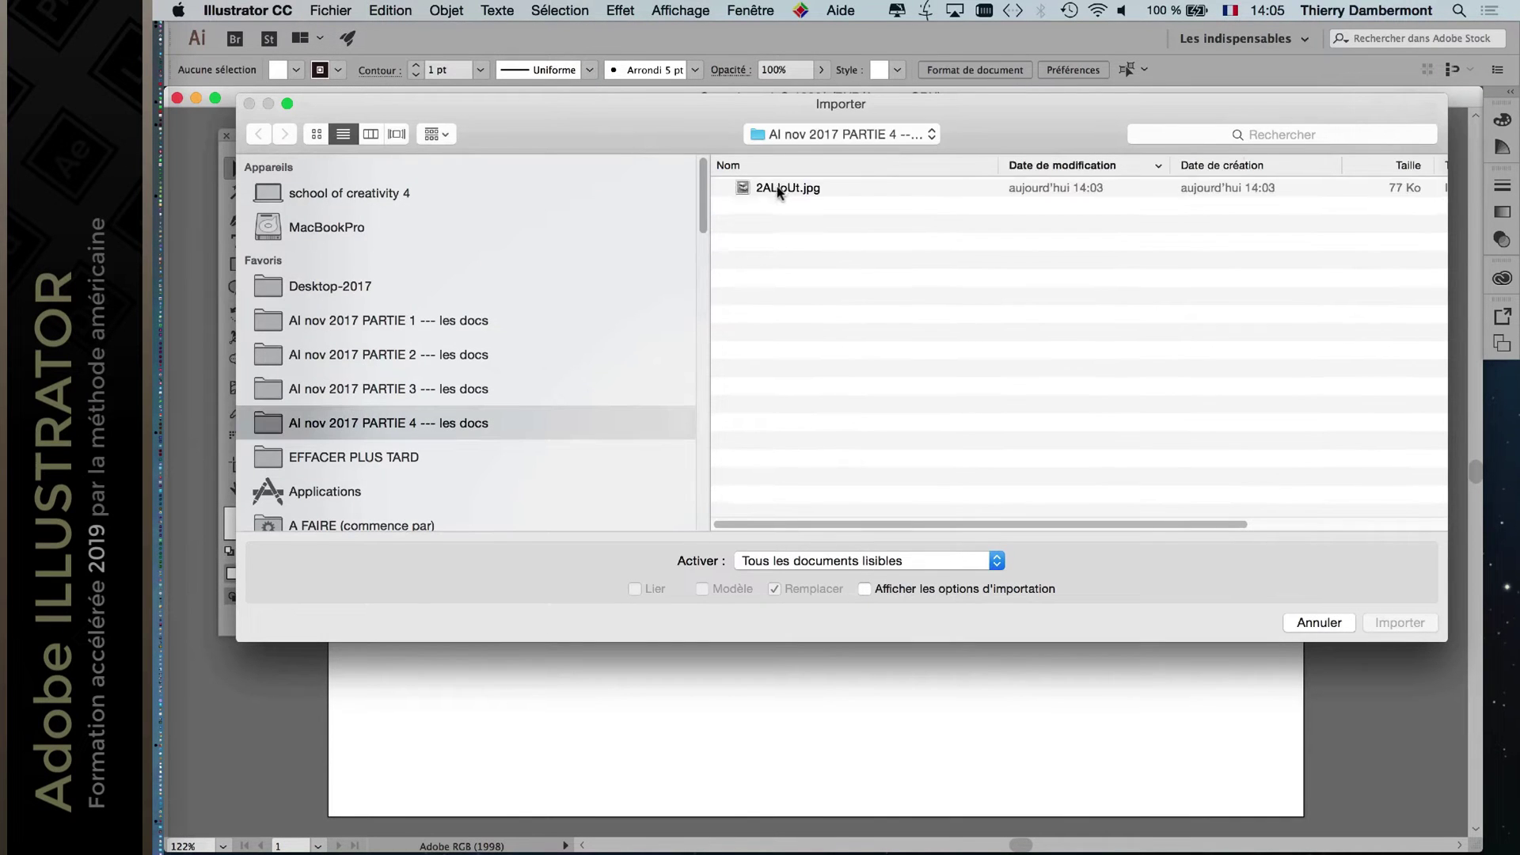
left_click(778, 188)
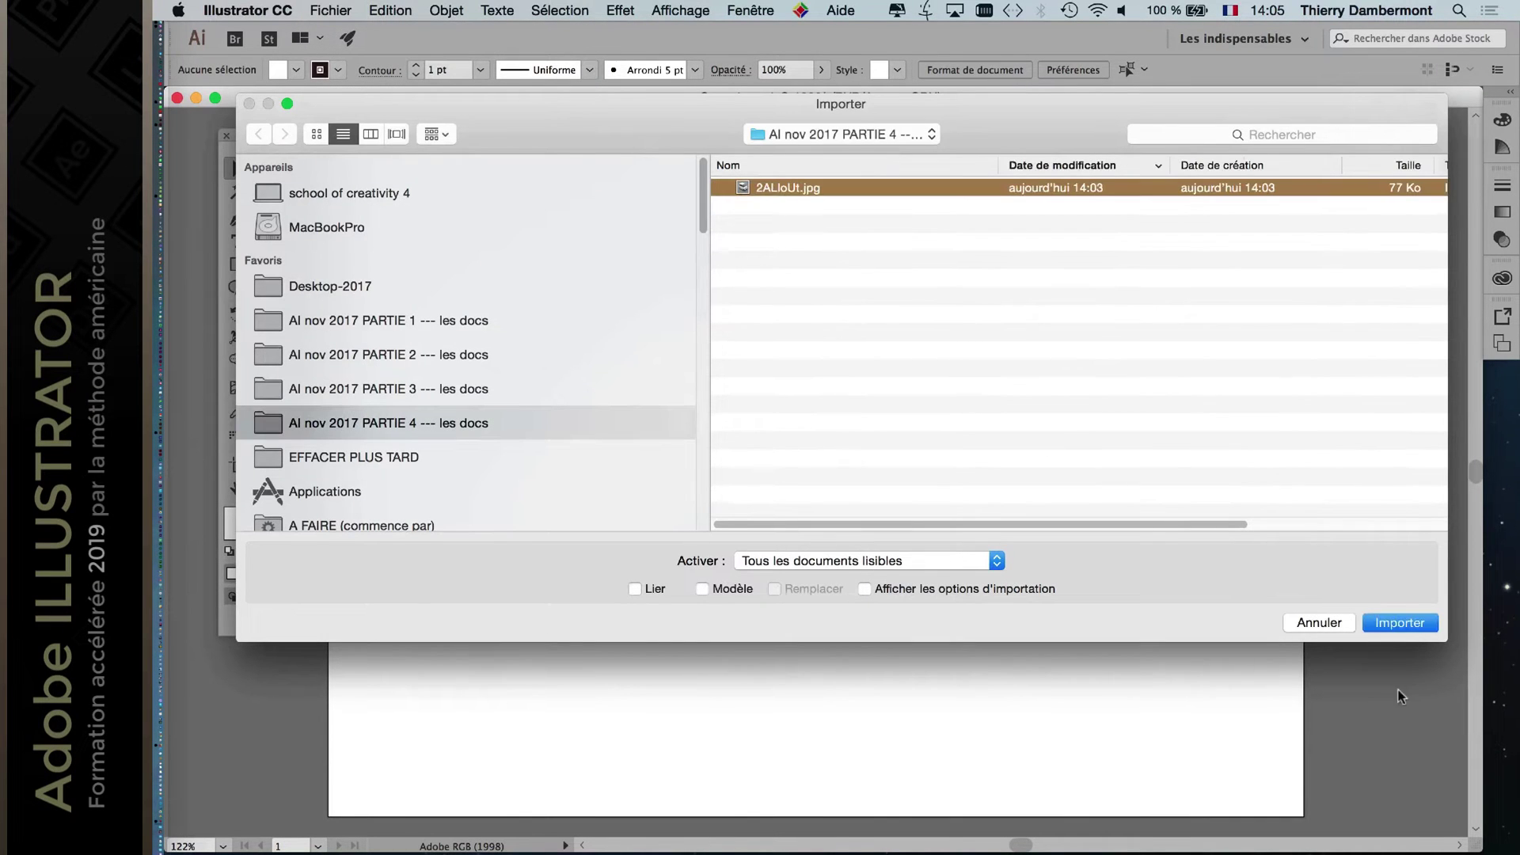
left_click(1403, 623)
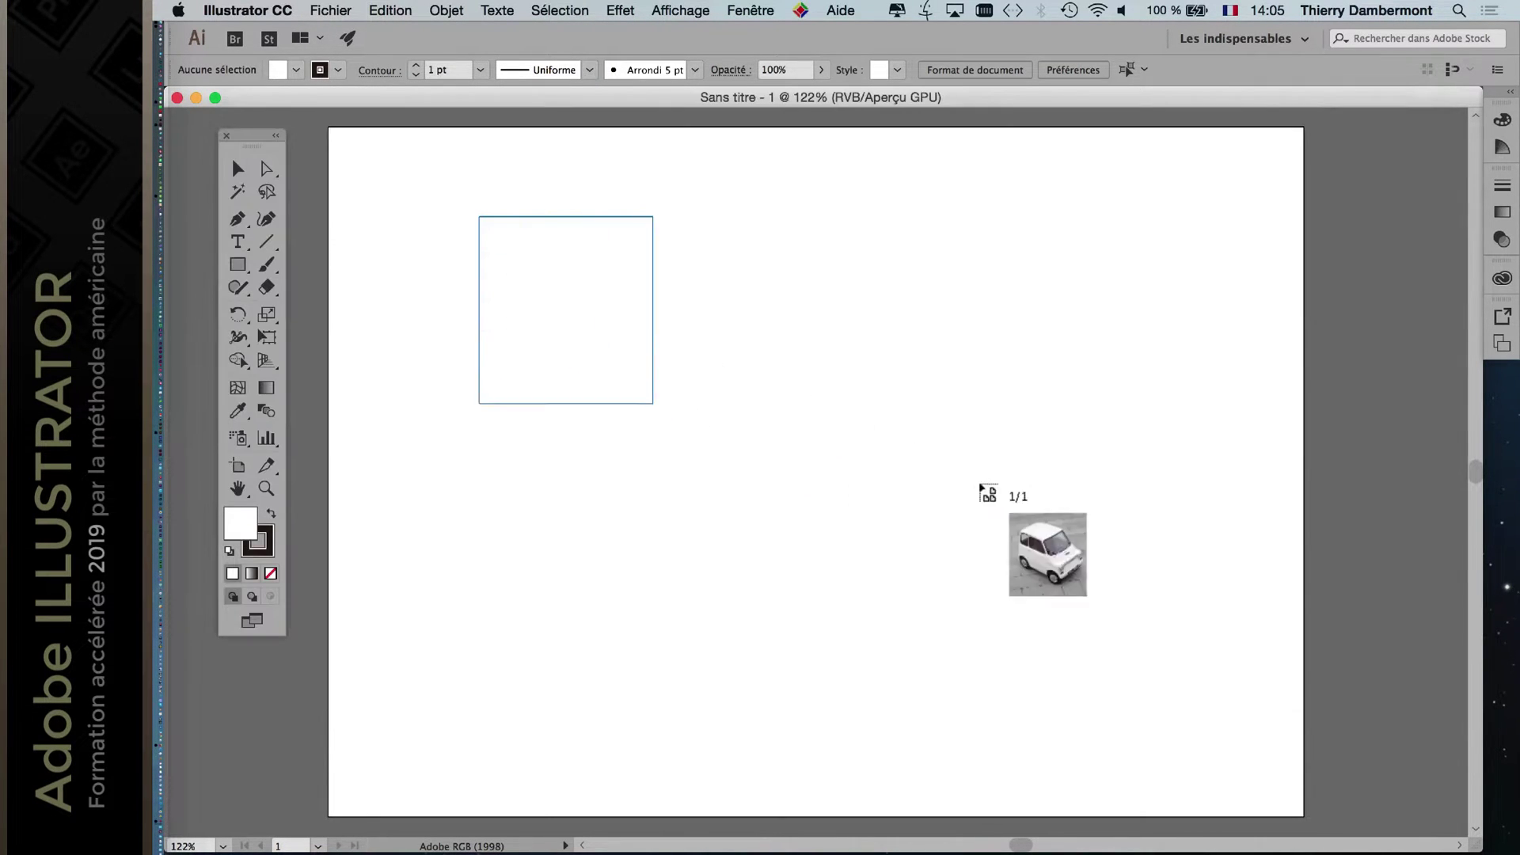
left_click(478, 216)
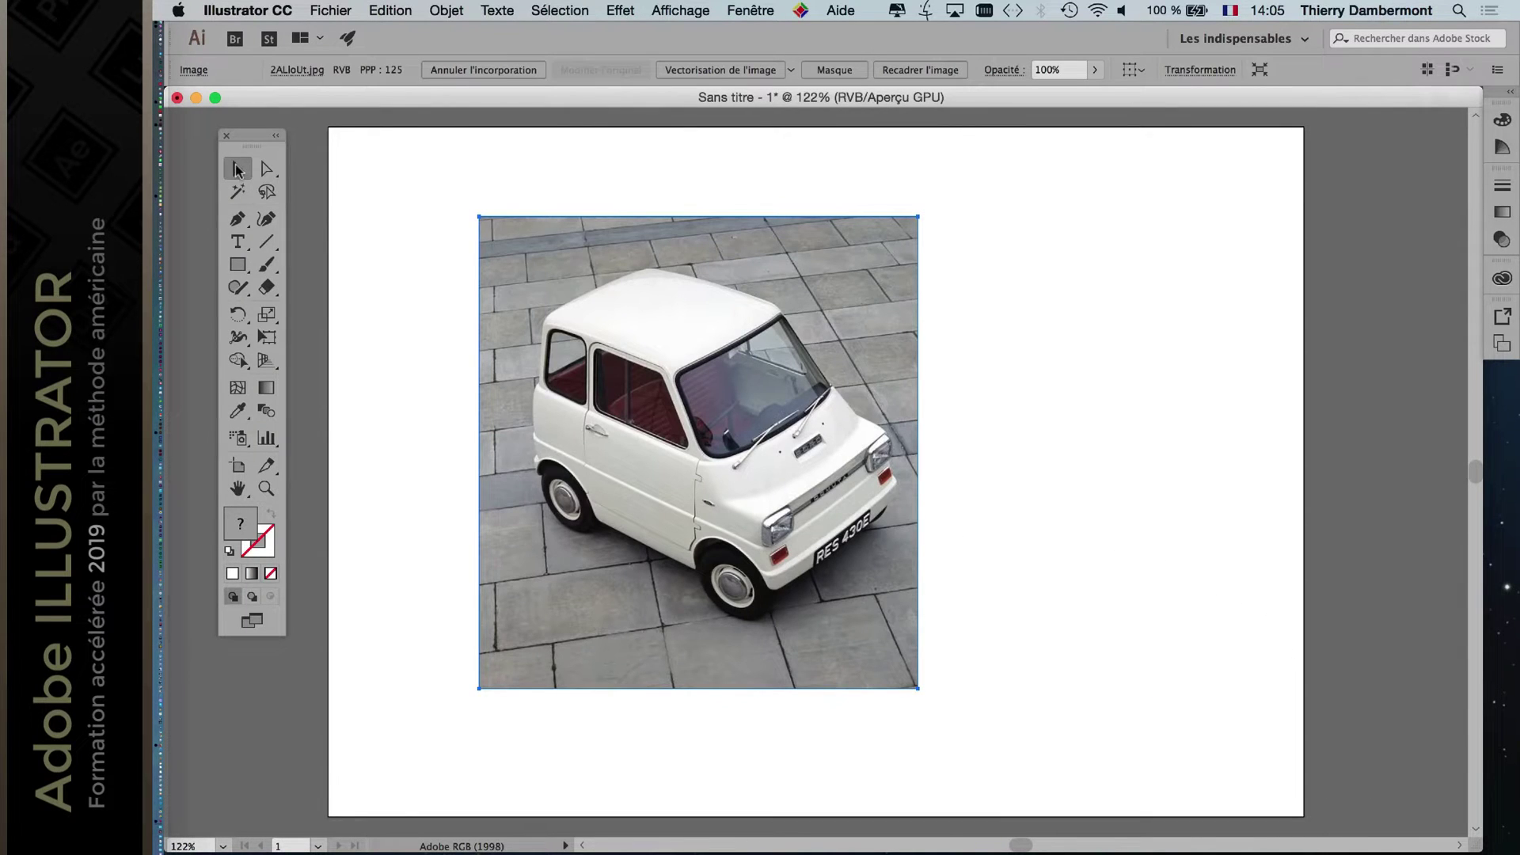
Display the Nuancier palette for the new document.
left_click(756, 11)
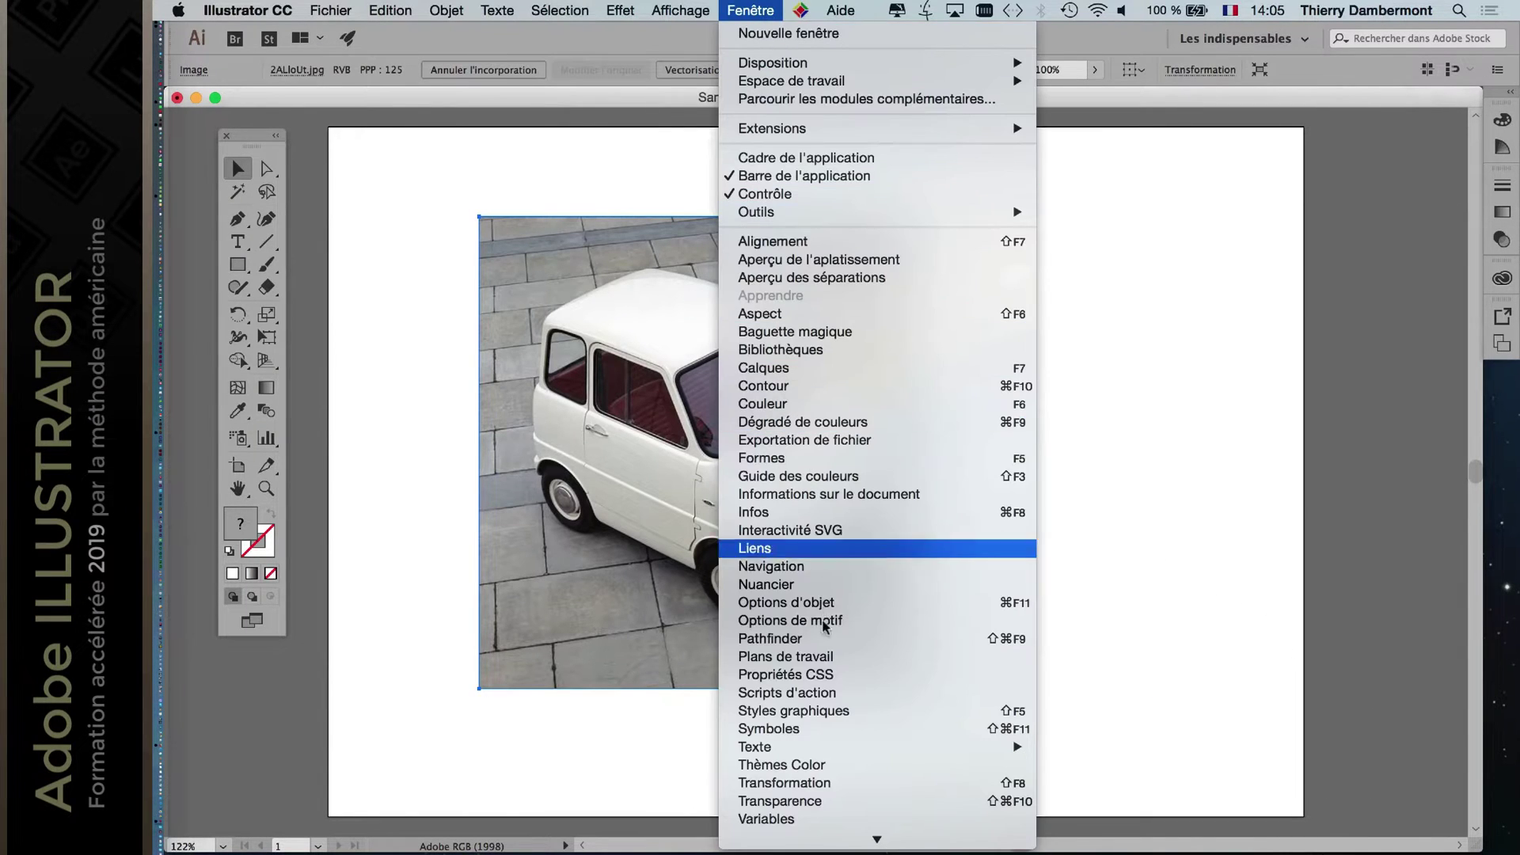
left_click(939, 585)
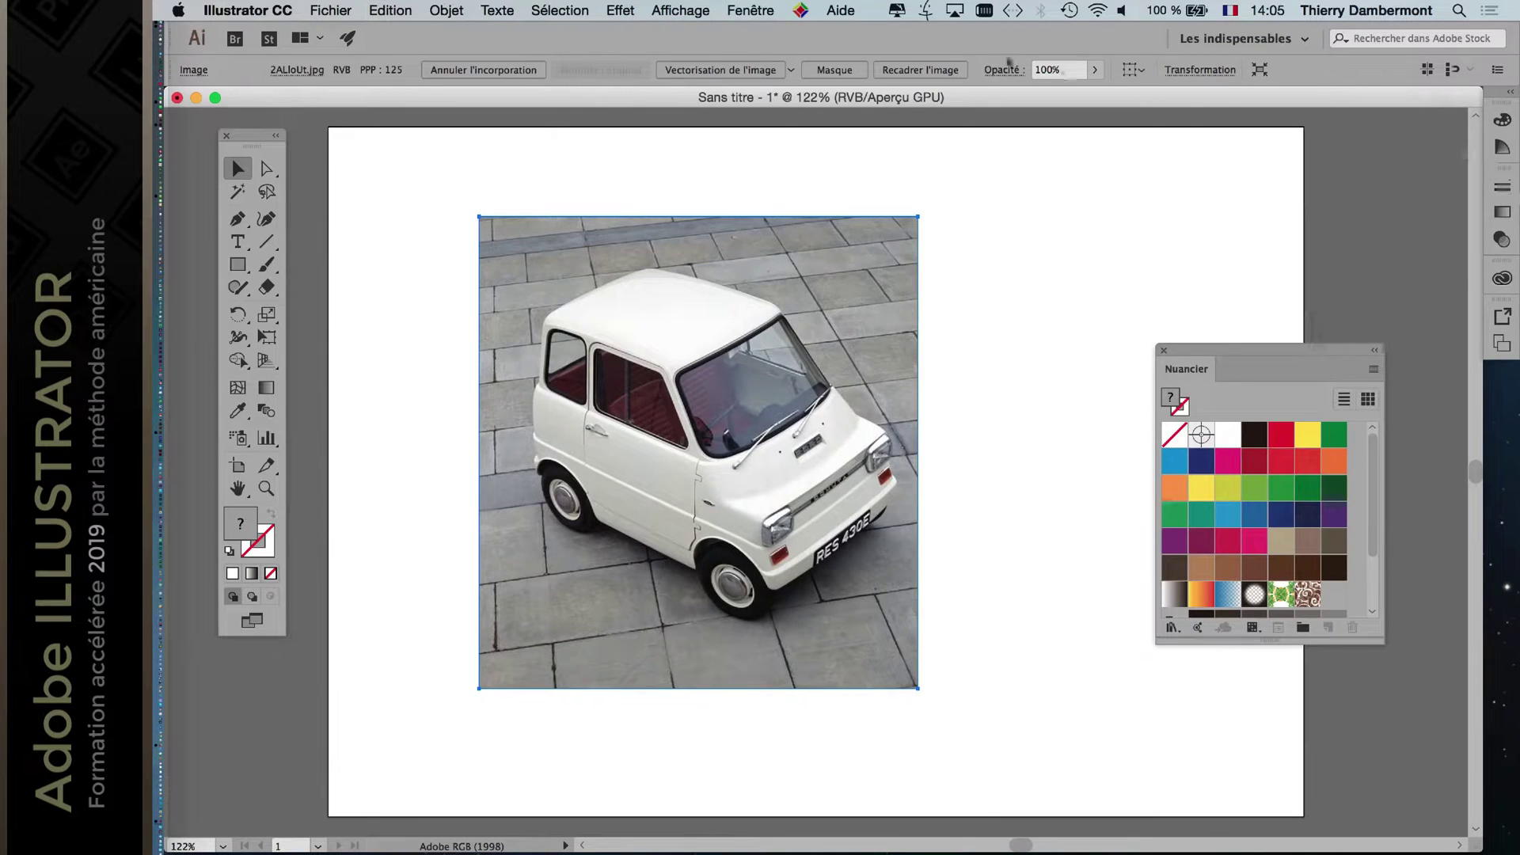
Display the Formes palette for the new document.
left_click(773, 10)
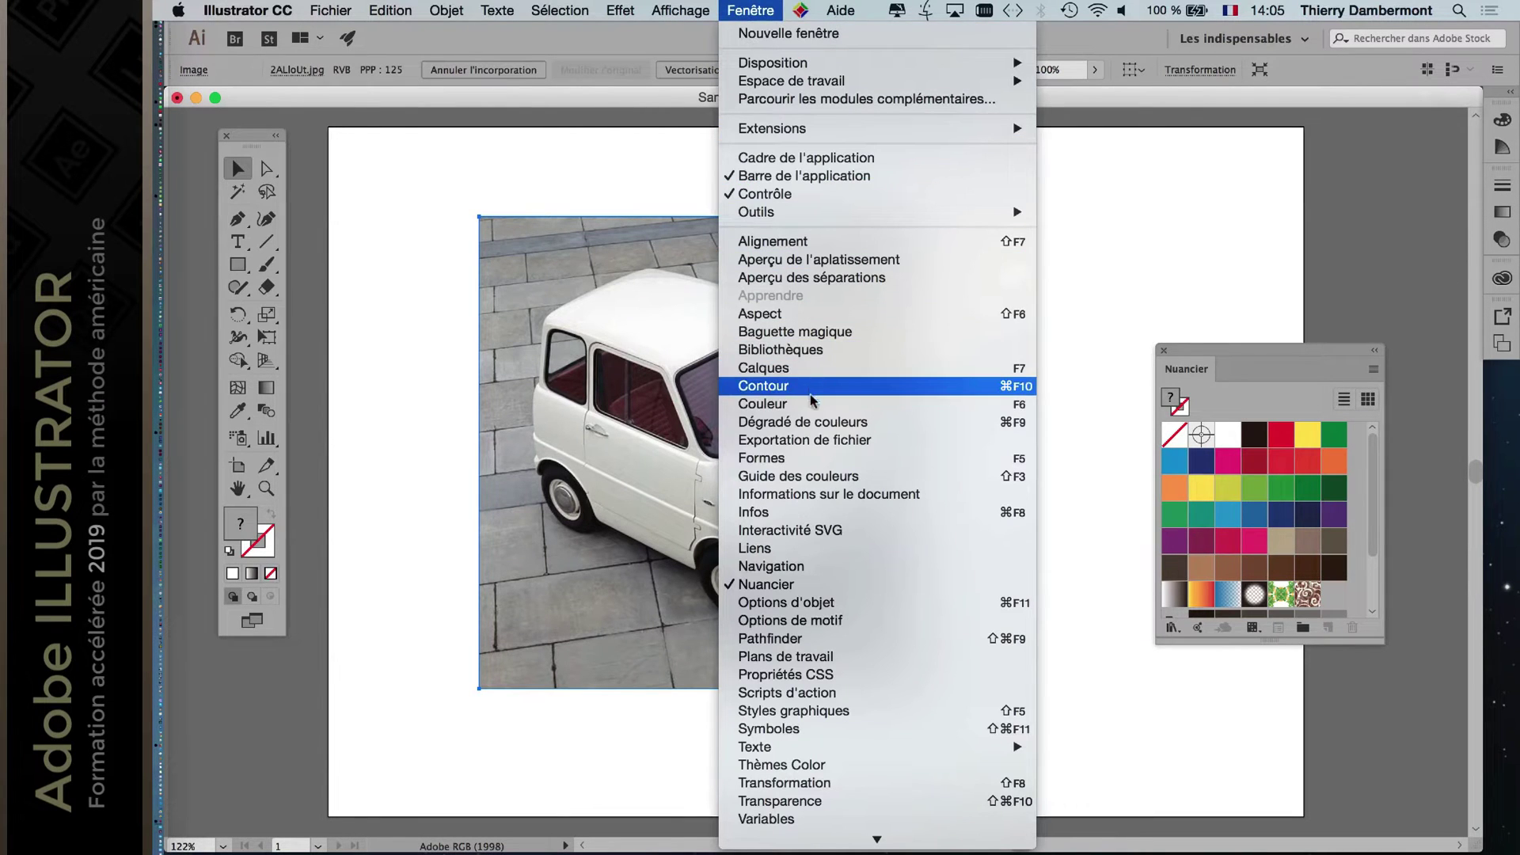
left_click(861, 461)
left_click(750, 10)
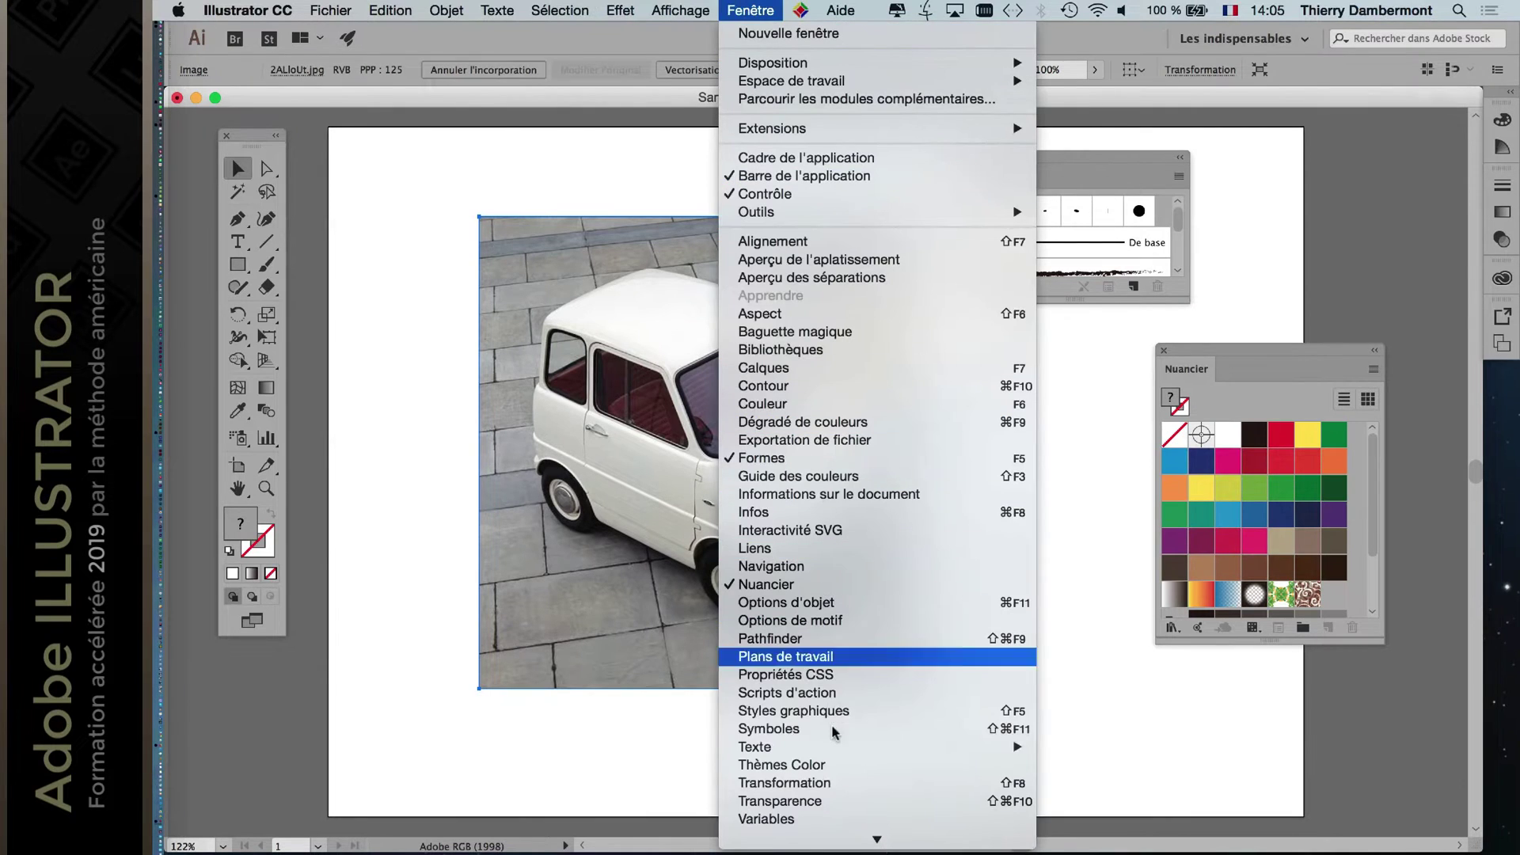
left_click(1099, 646)
Close the Nuancier and Formes palettes and deselect the imported car photo.
left_click(1162, 350)
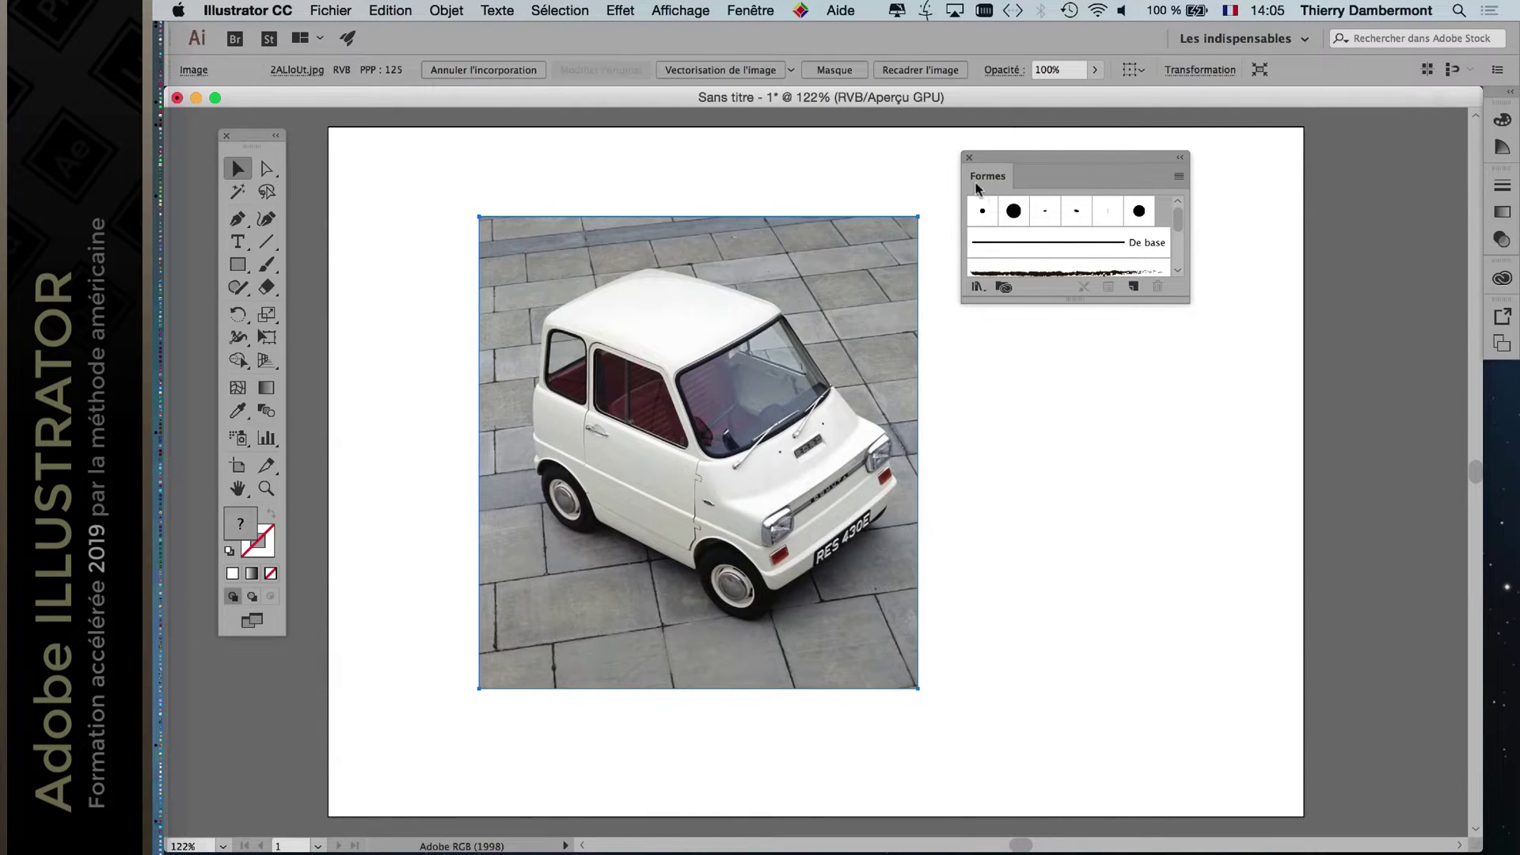
left_click(968, 157)
left_click(1355, 411)
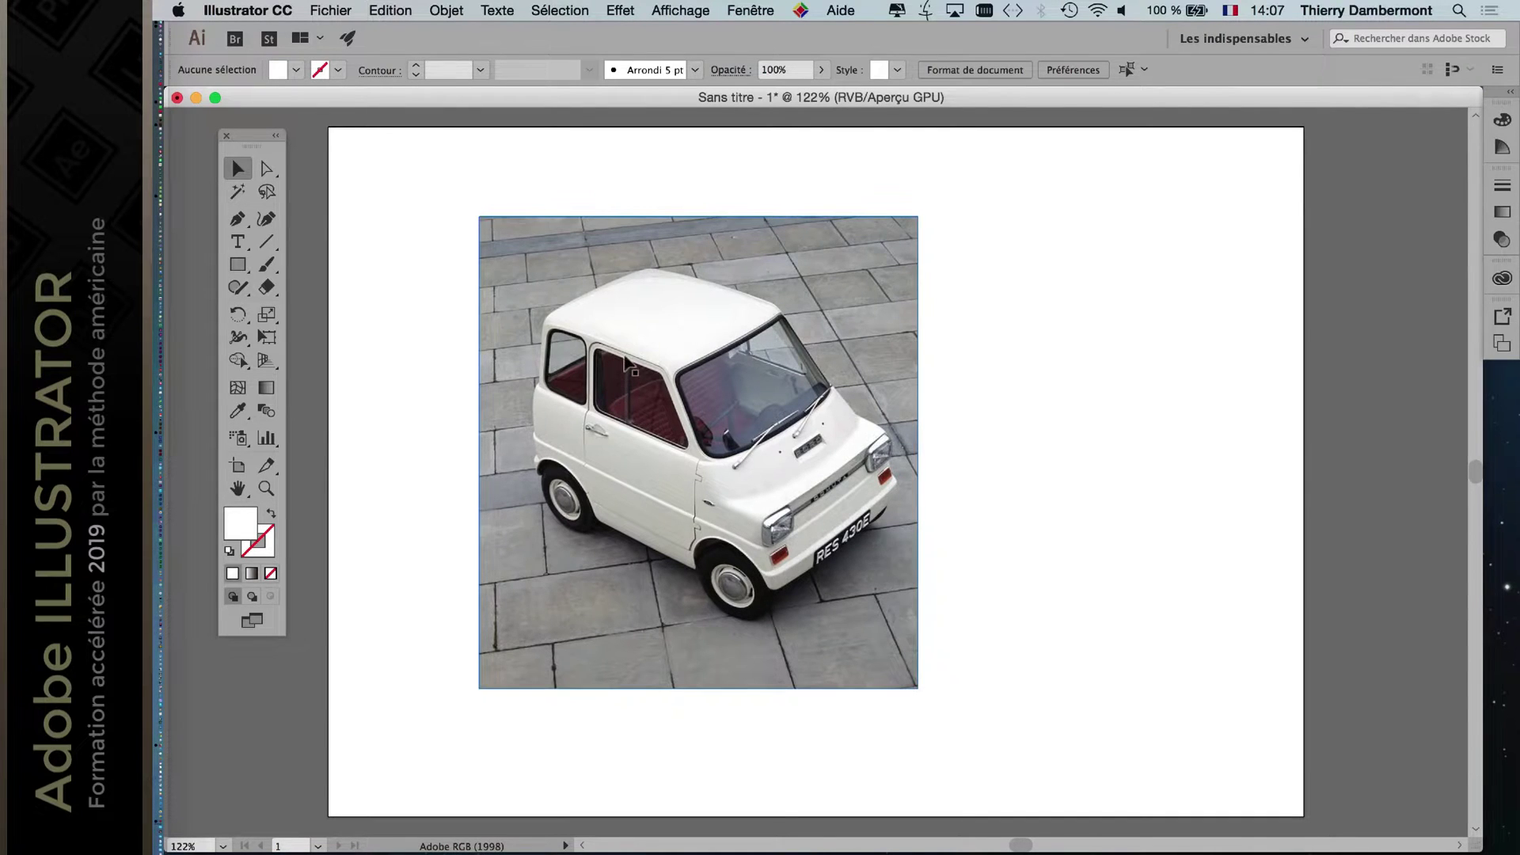
Zoom the document to 150%, display the Calques palette, shrink it and place it beside the car photo.
key("super+plus")
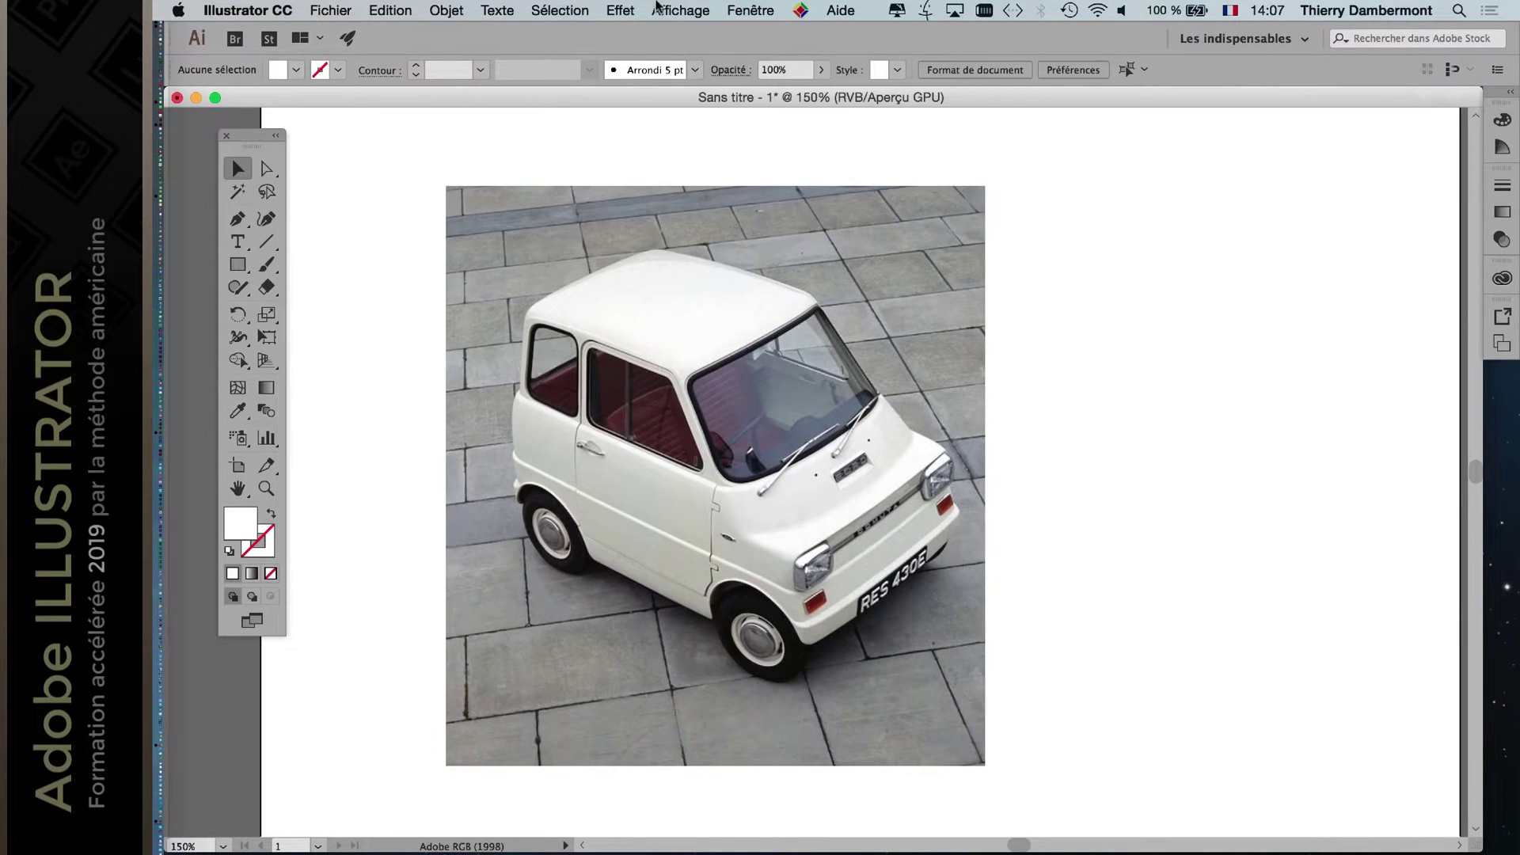
left_click(681, 10)
mouse_move(749, 10)
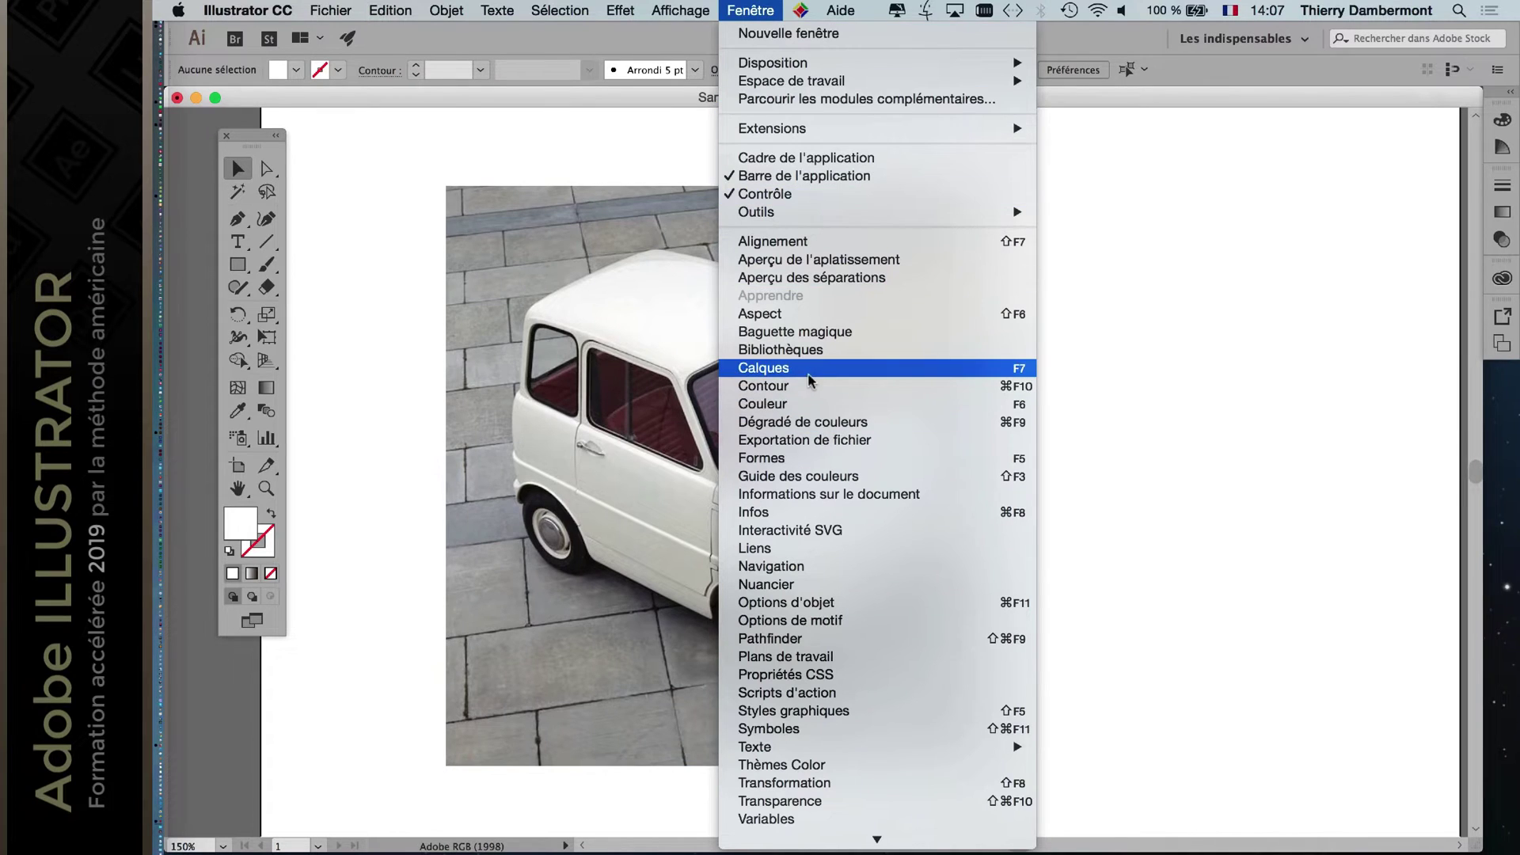
left_click(1026, 372)
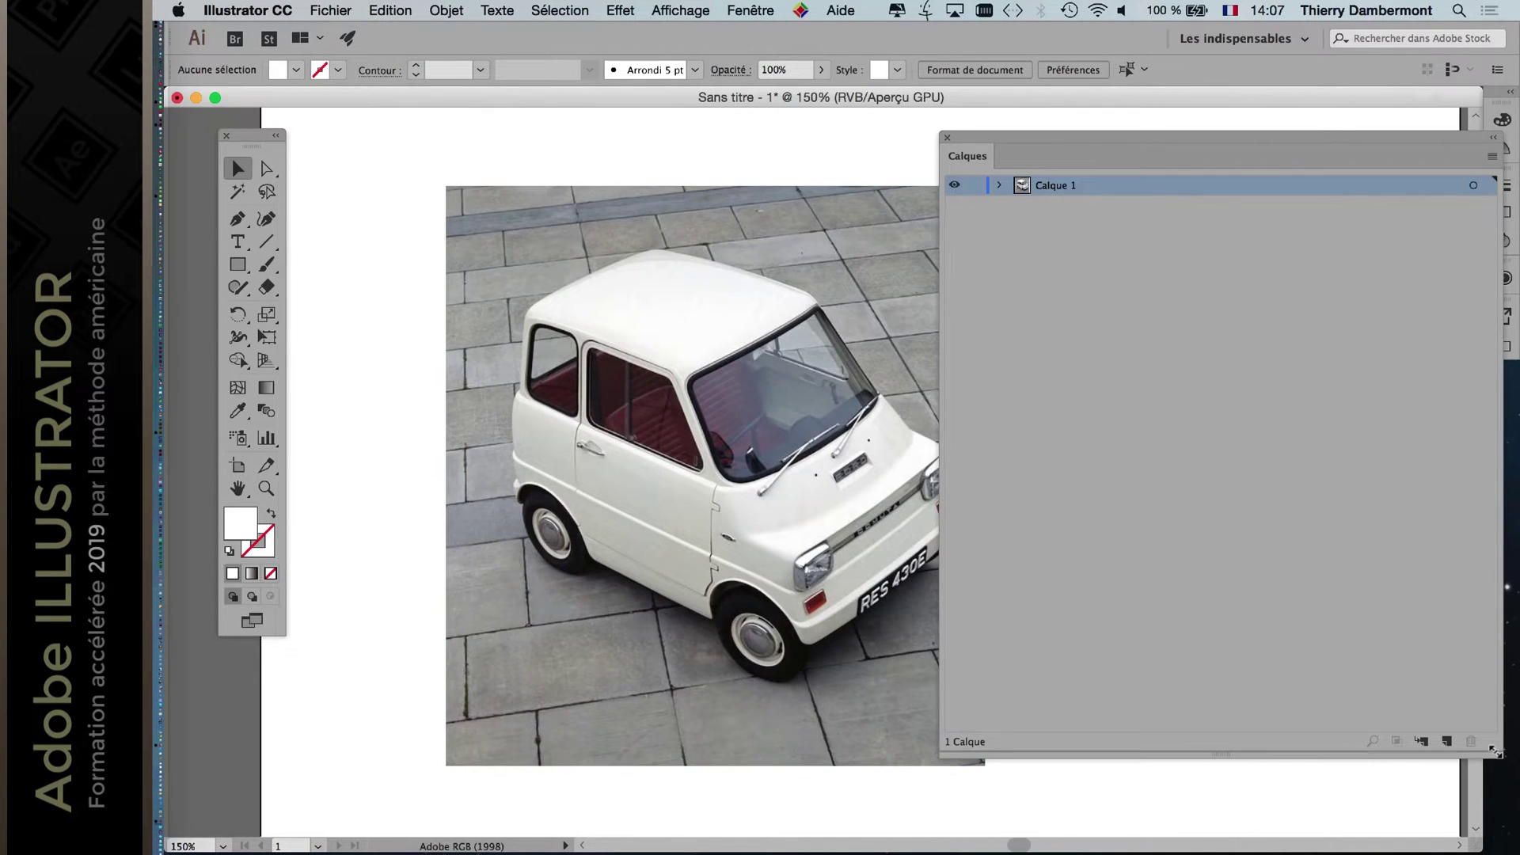
left_click_drag(1494, 751, 1260, 355)
left_click_drag(997, 160, 1075, 342)
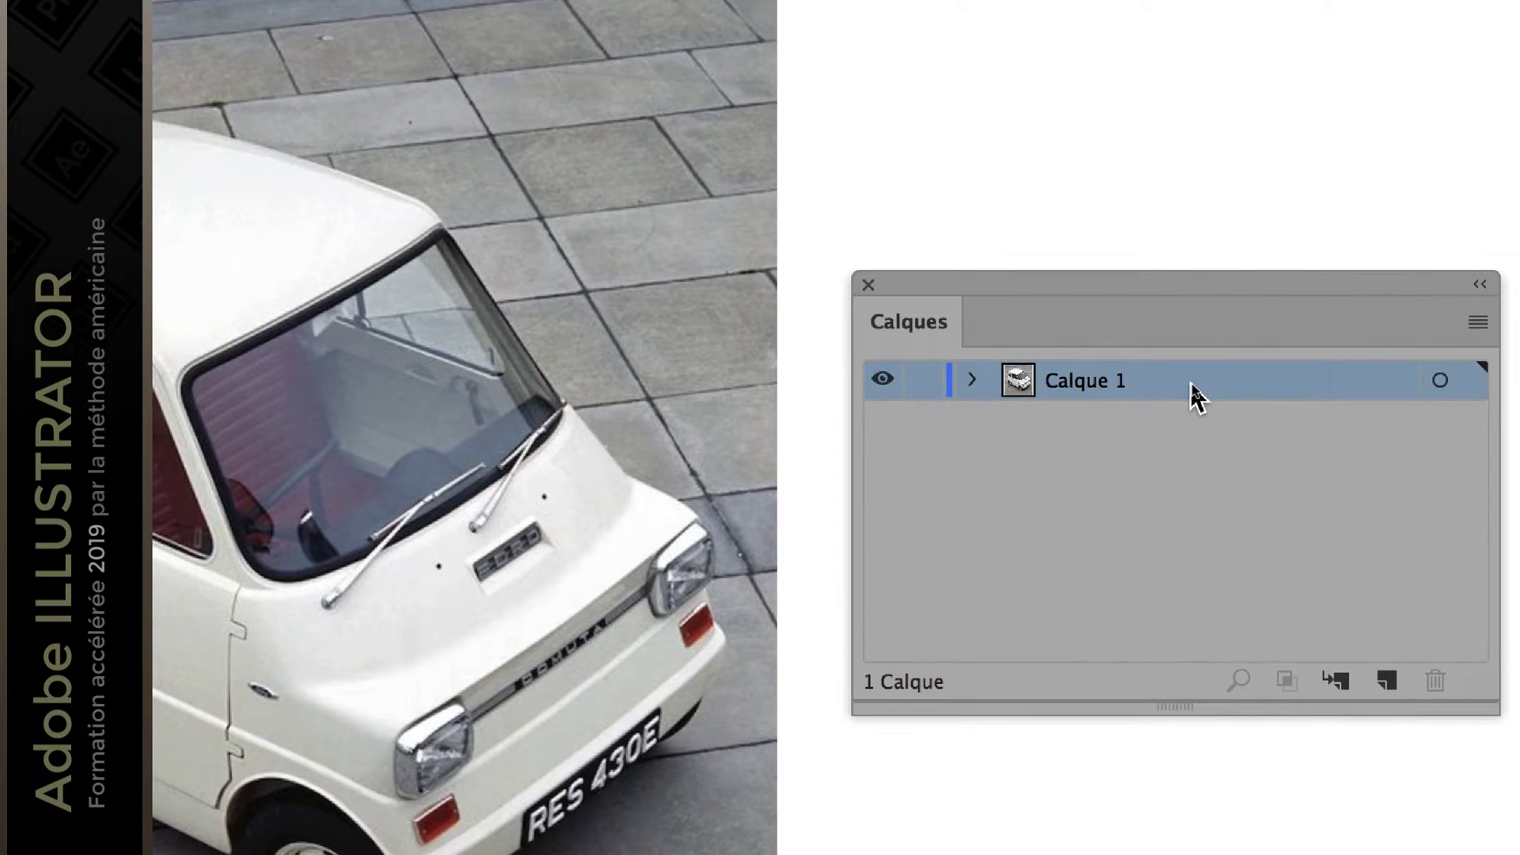
double_click(1191, 383)
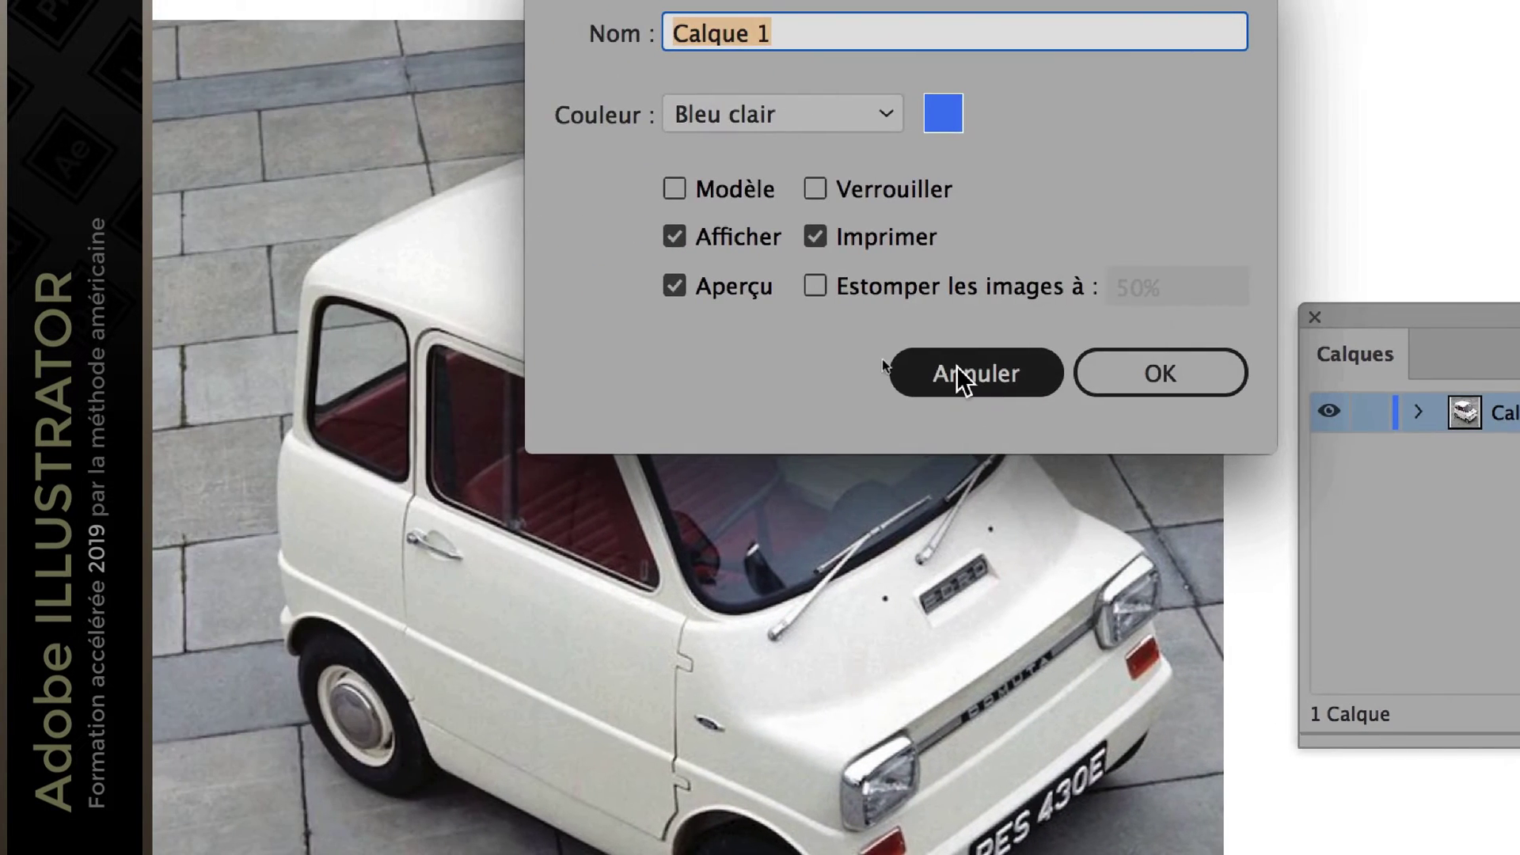
left_click(791, 360)
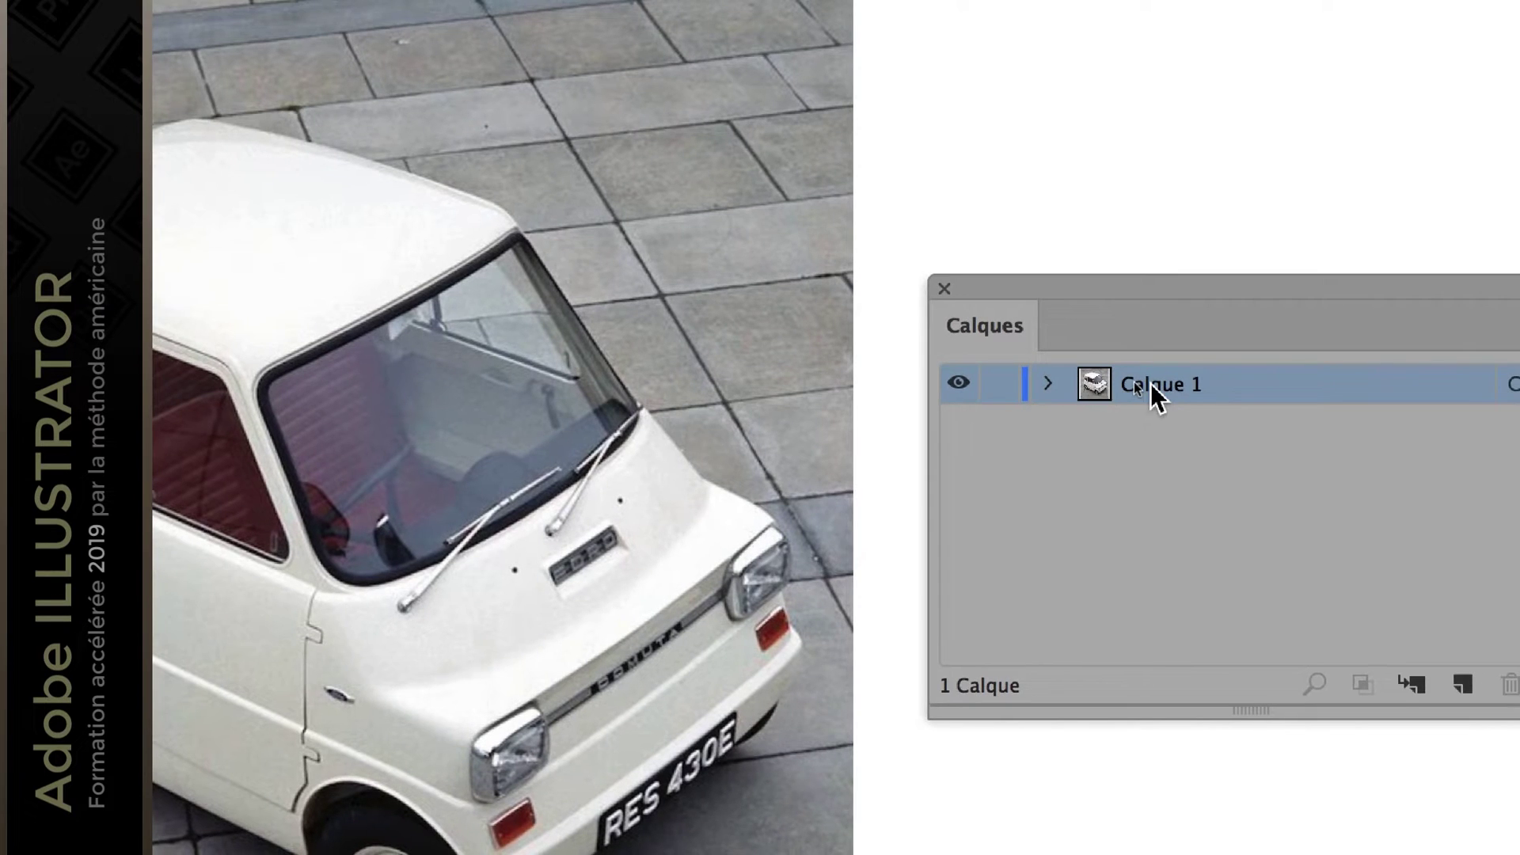
double_click(1355, 400)
key("Return")
left_click(1257, 373)
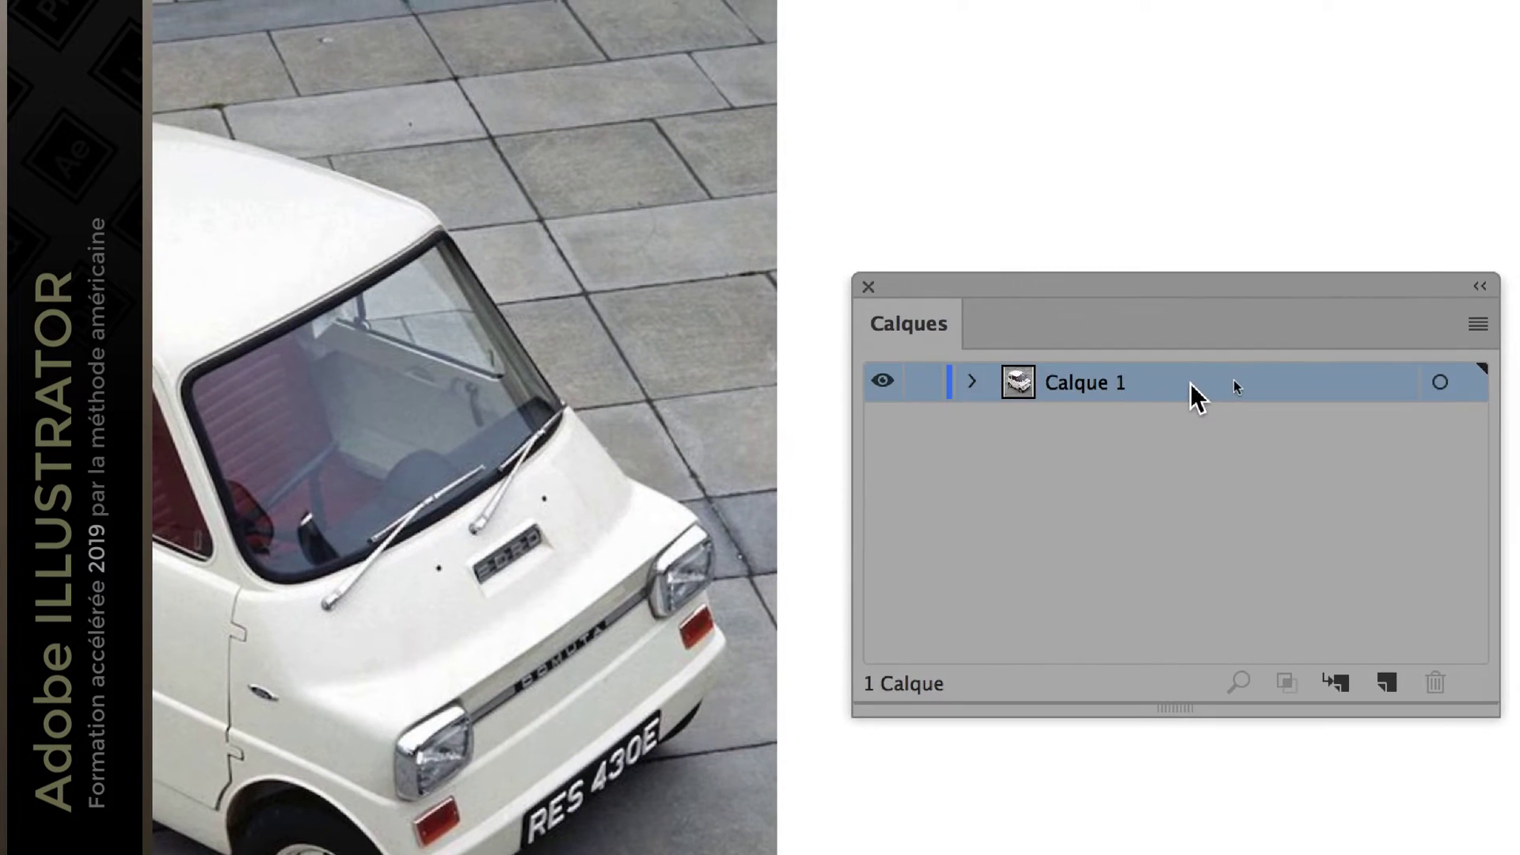
Turn Calque 1 into a template layer (Modèle) with its images dimmed to 50%.
double_click(1203, 391)
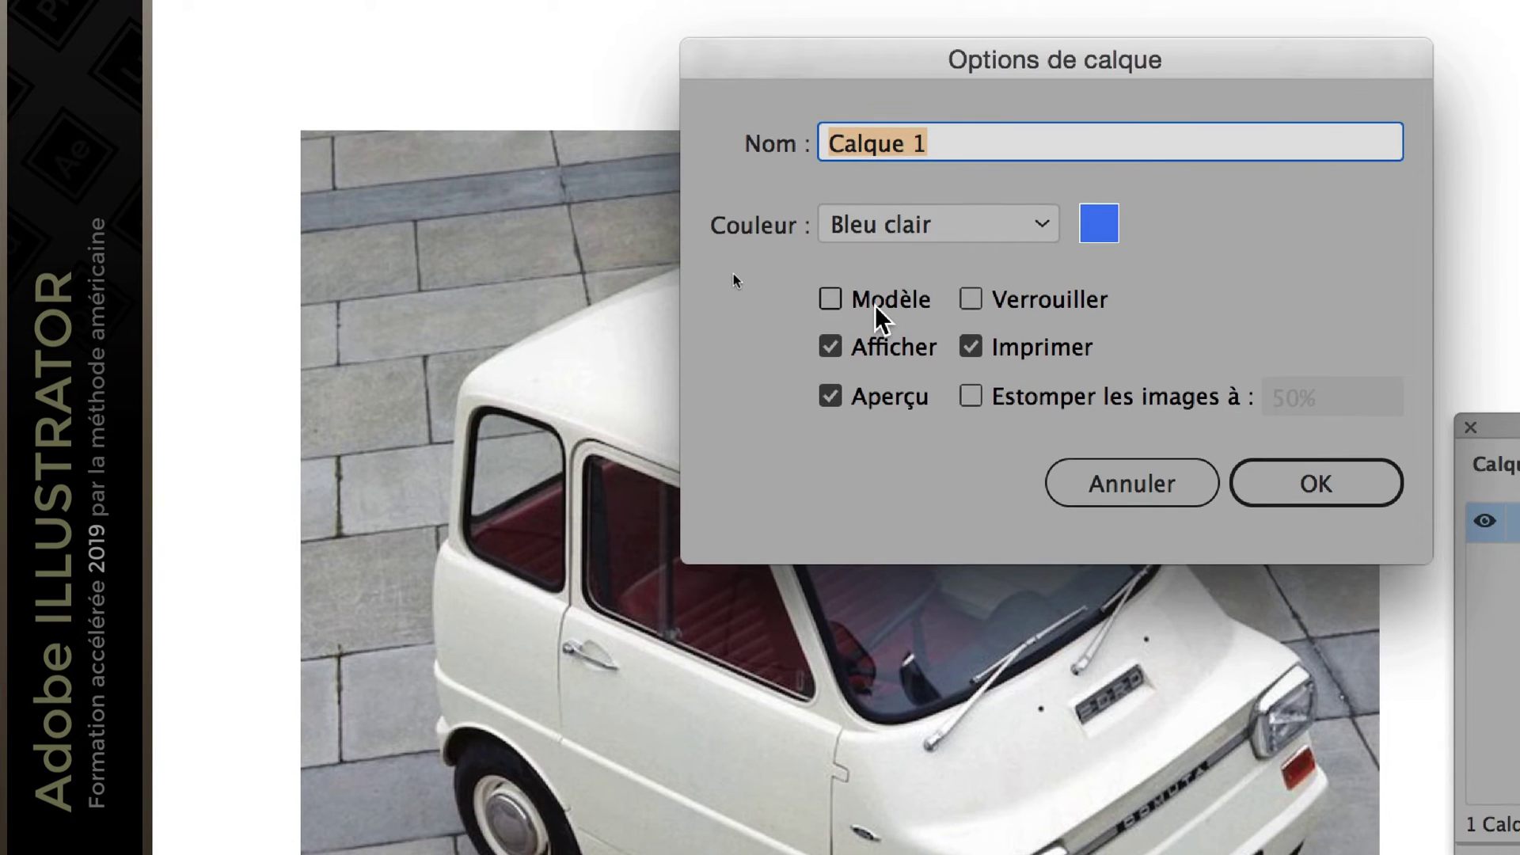
left_click(875, 305)
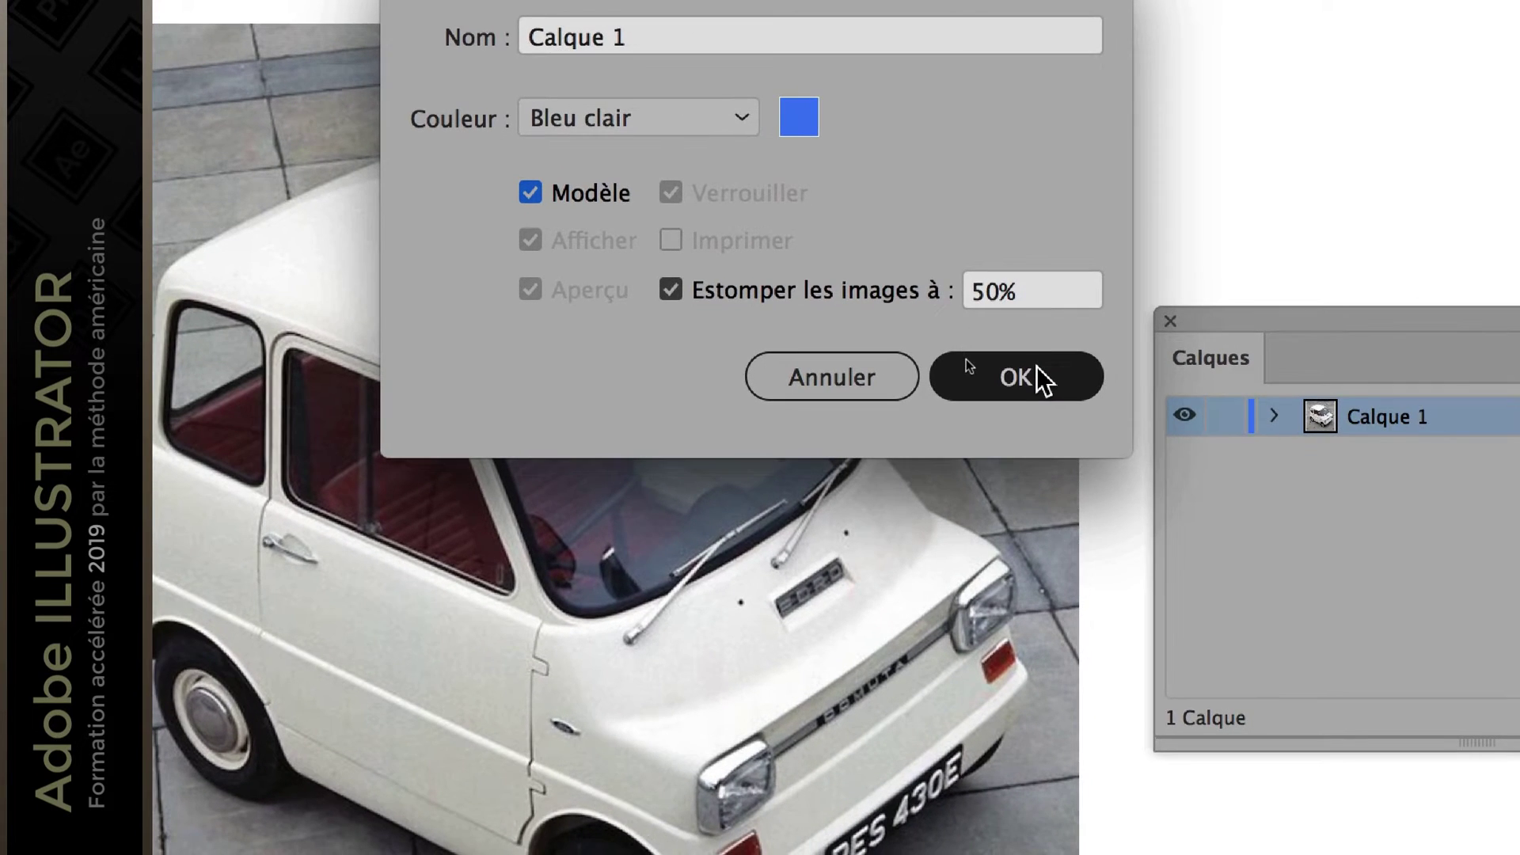
left_click(1048, 422)
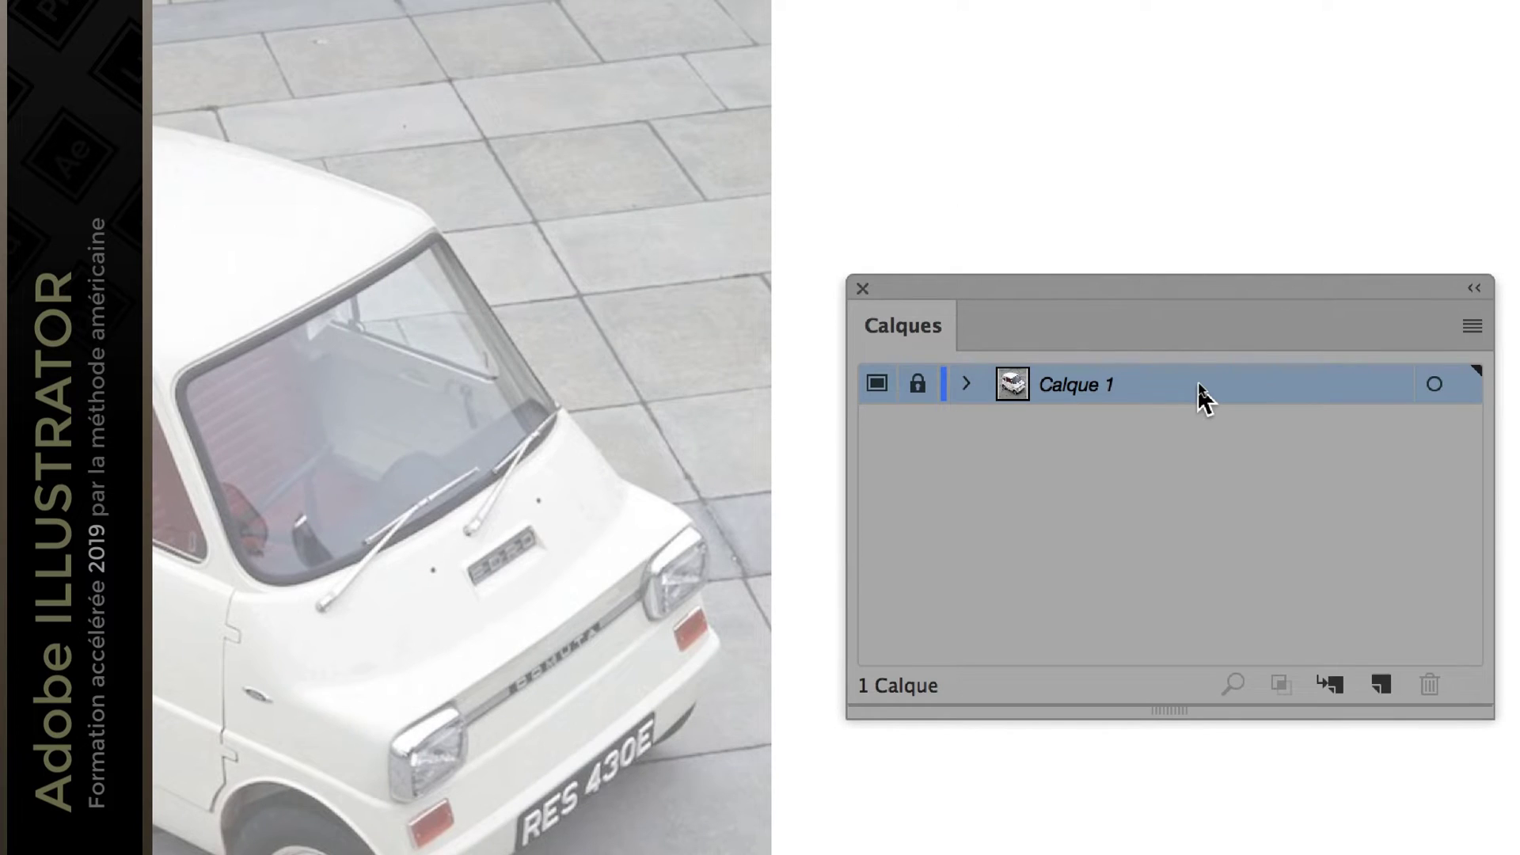
Set the image dimming of the Calque 1 template layer to 70%.
double_click(1470, 244)
key("Tab")
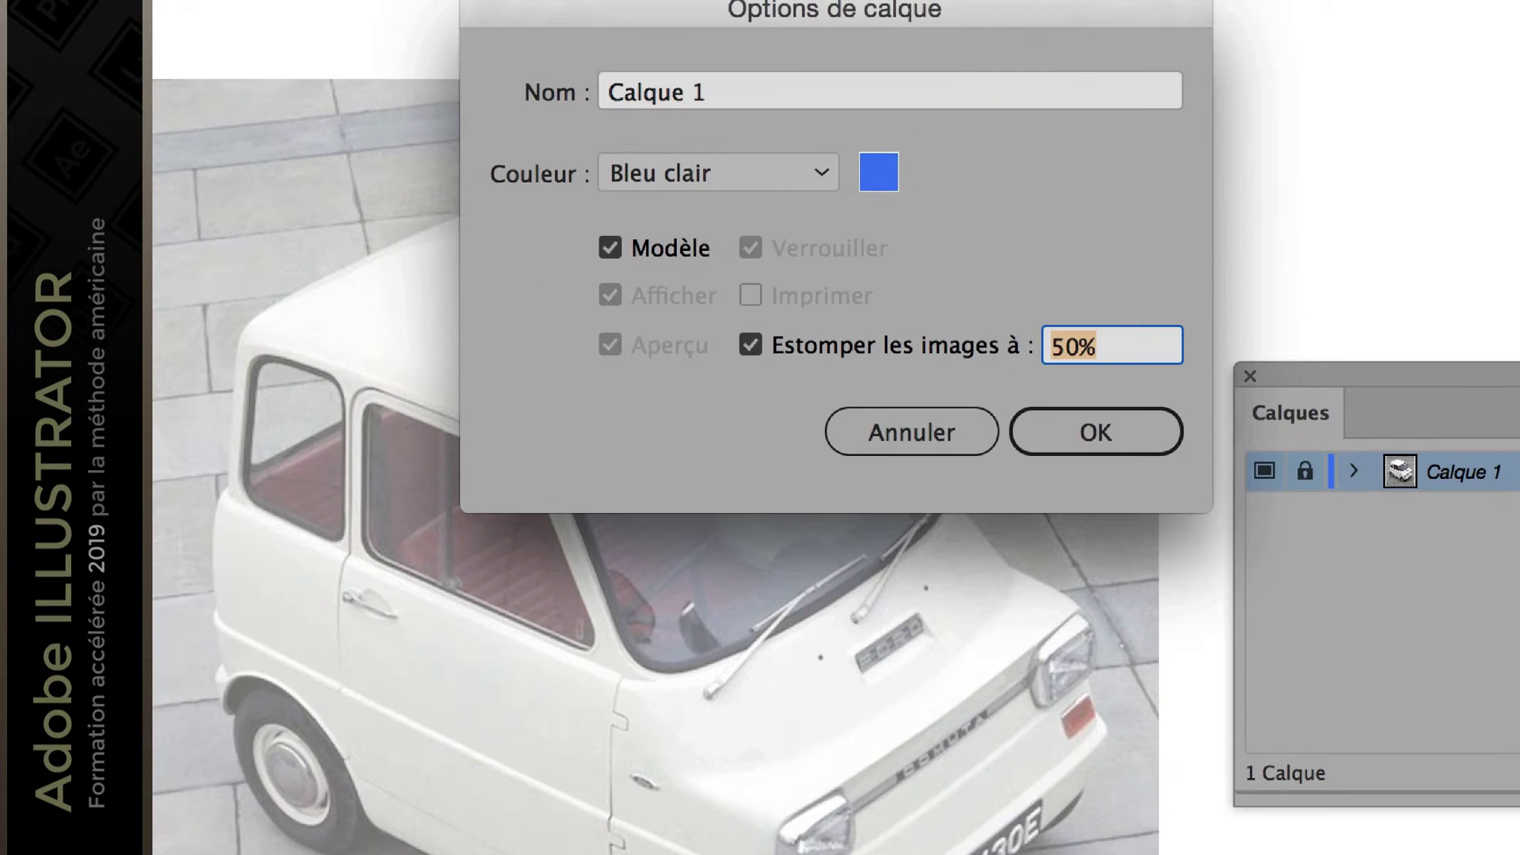
type("70")
left_click(1037, 432)
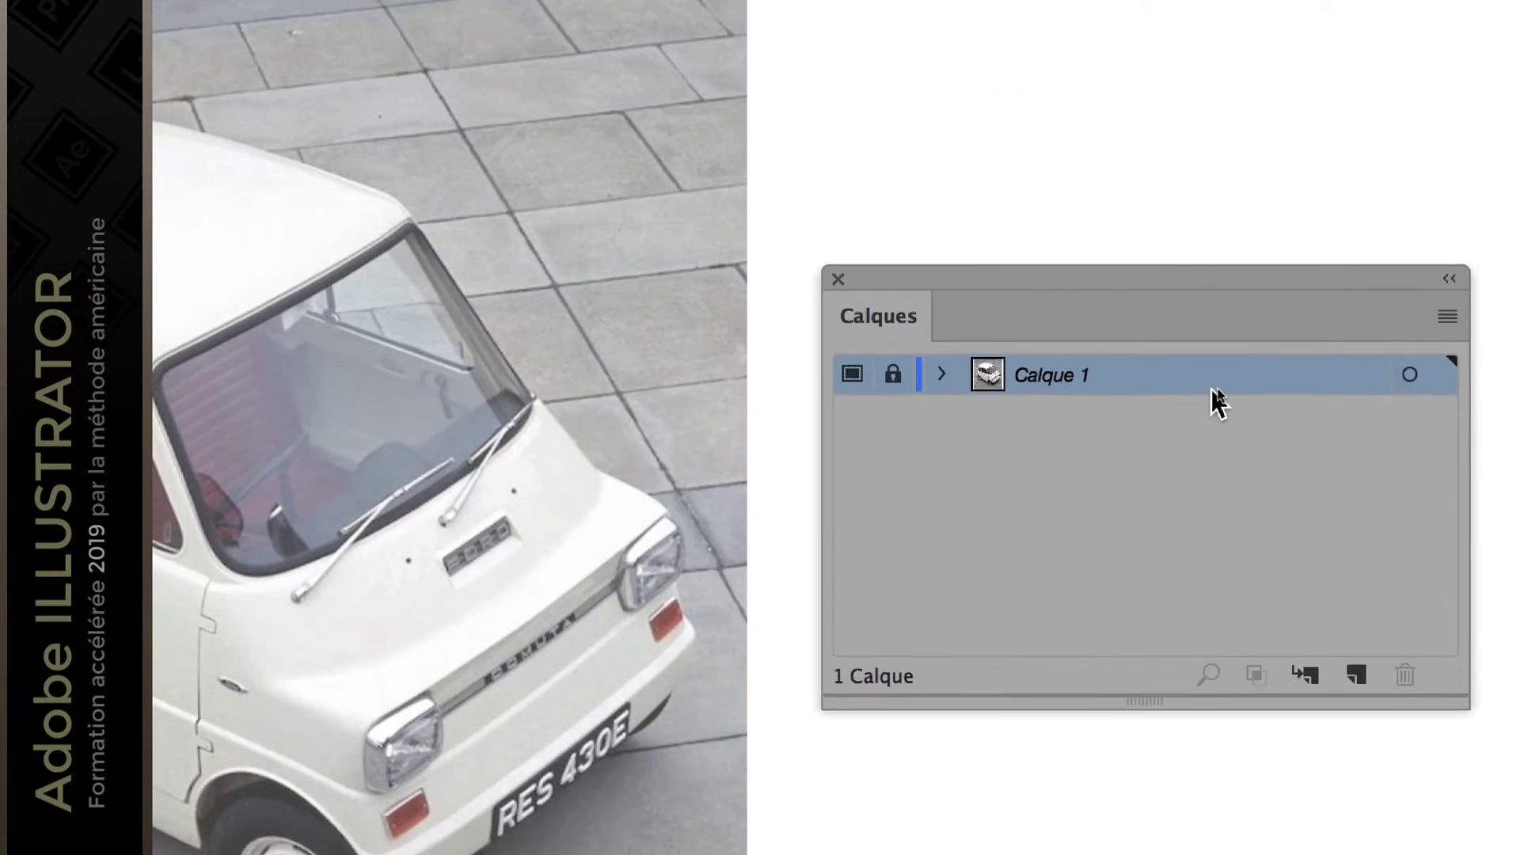
Set the Estomper les images value of Calque 1 to 30%.
double_click(1215, 395)
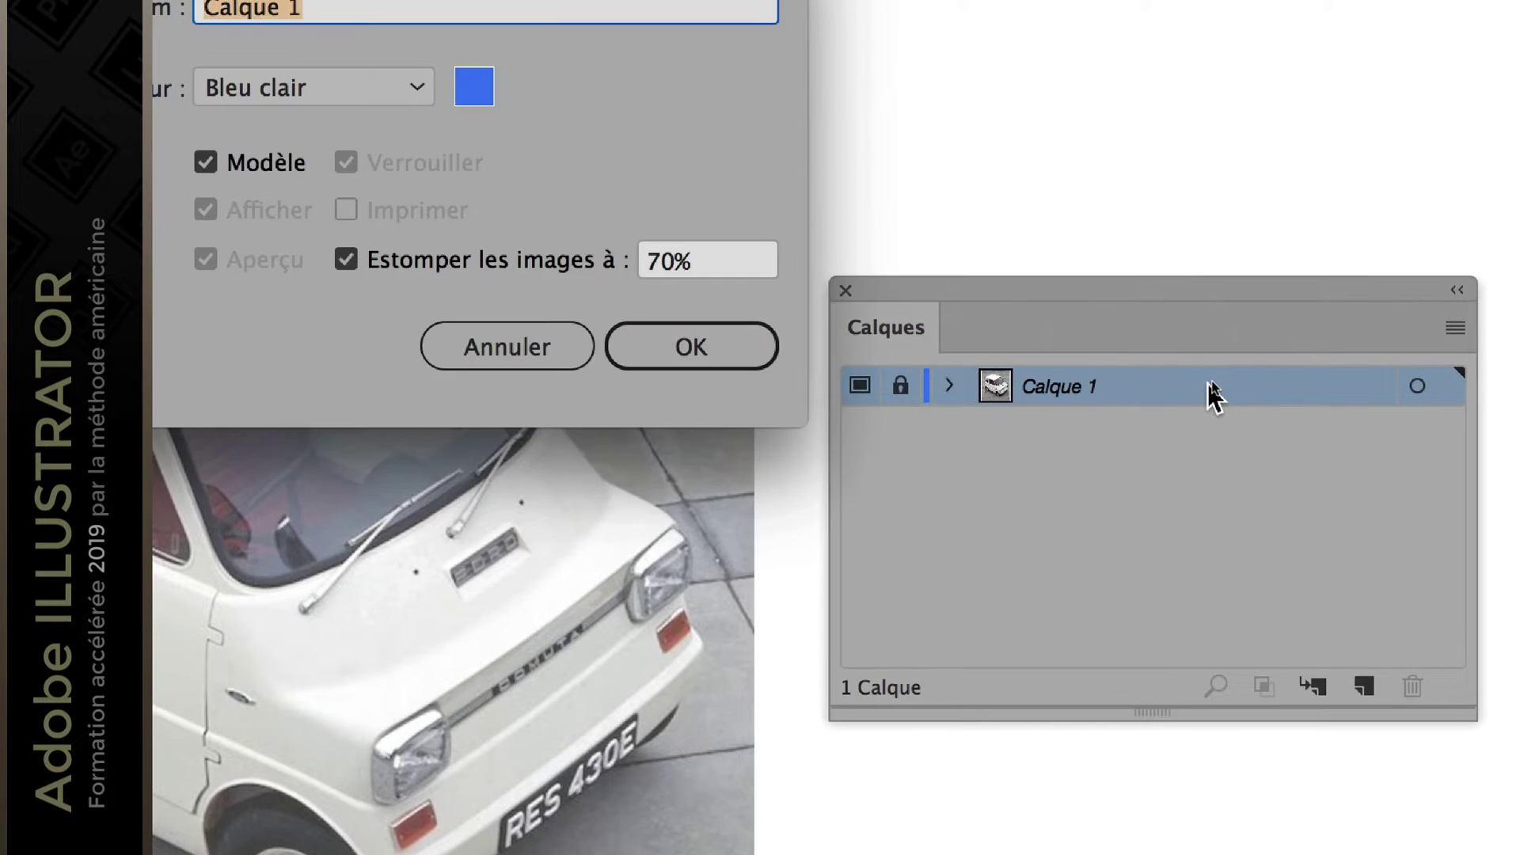
key("Tab")
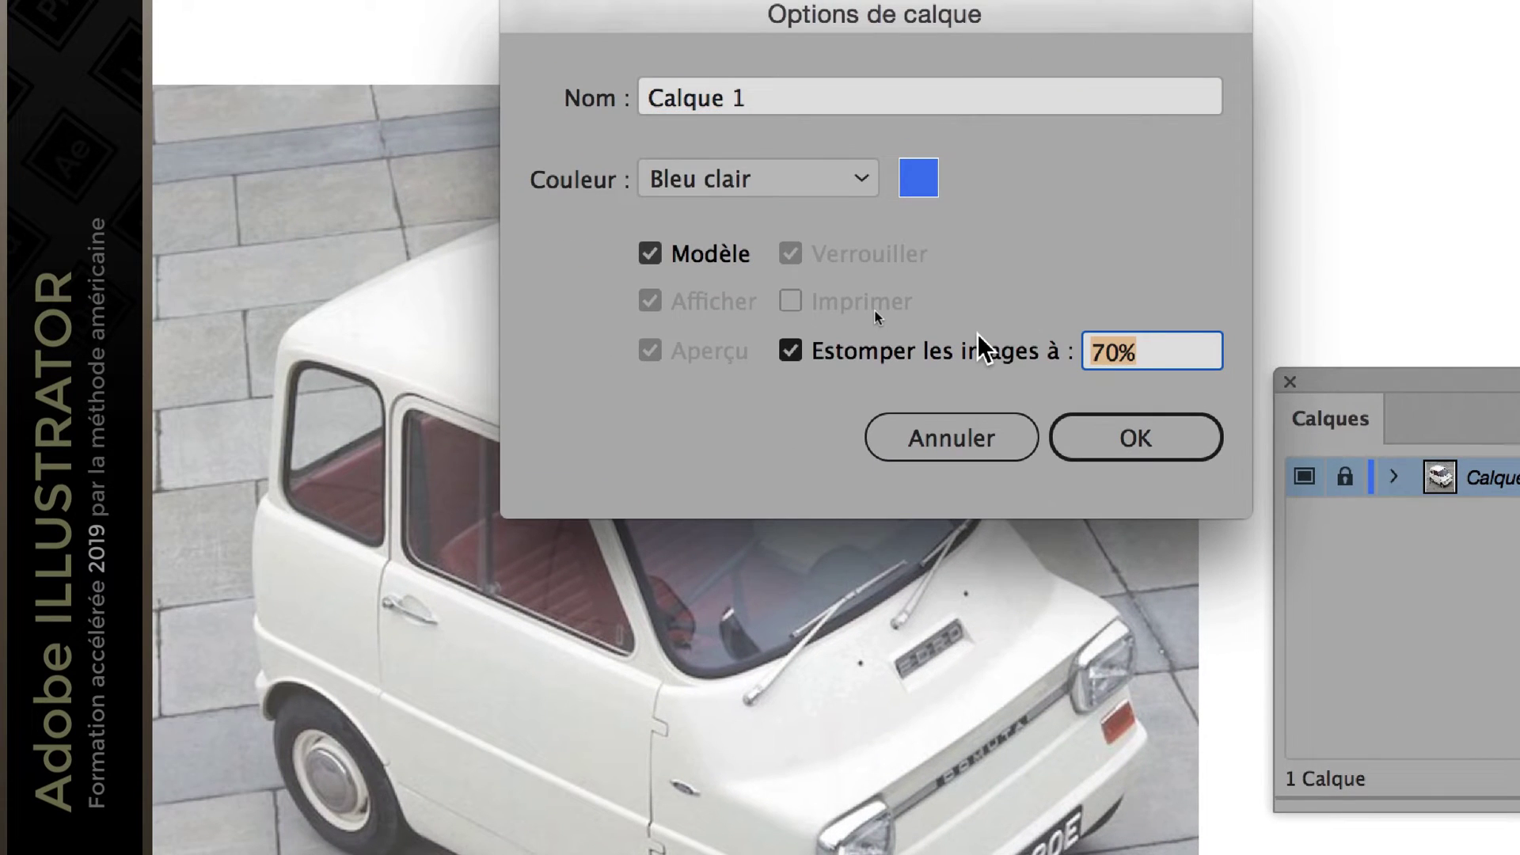
type("30")
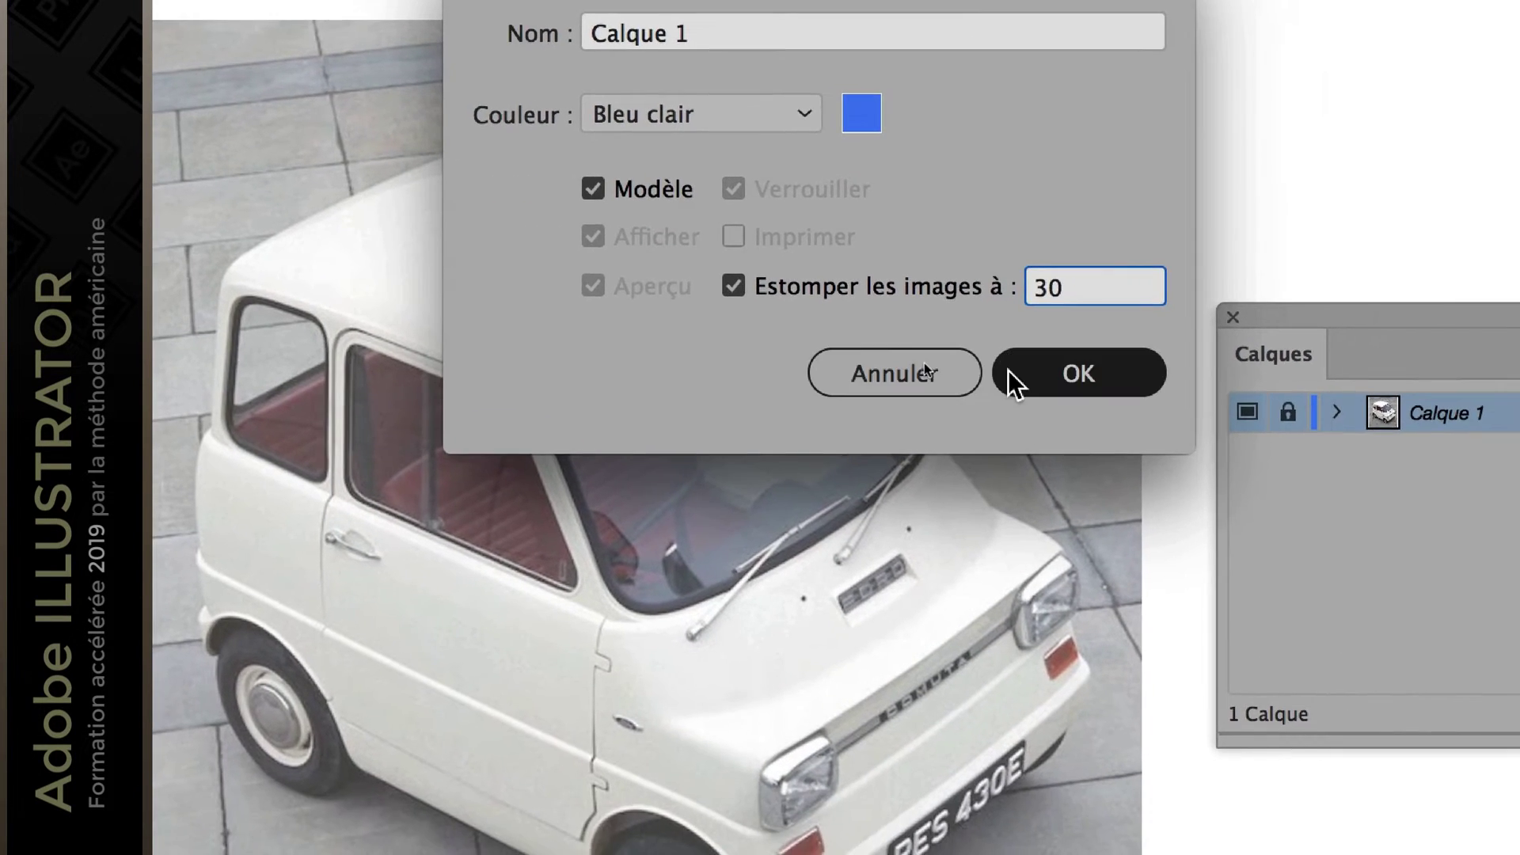
left_click(1009, 372)
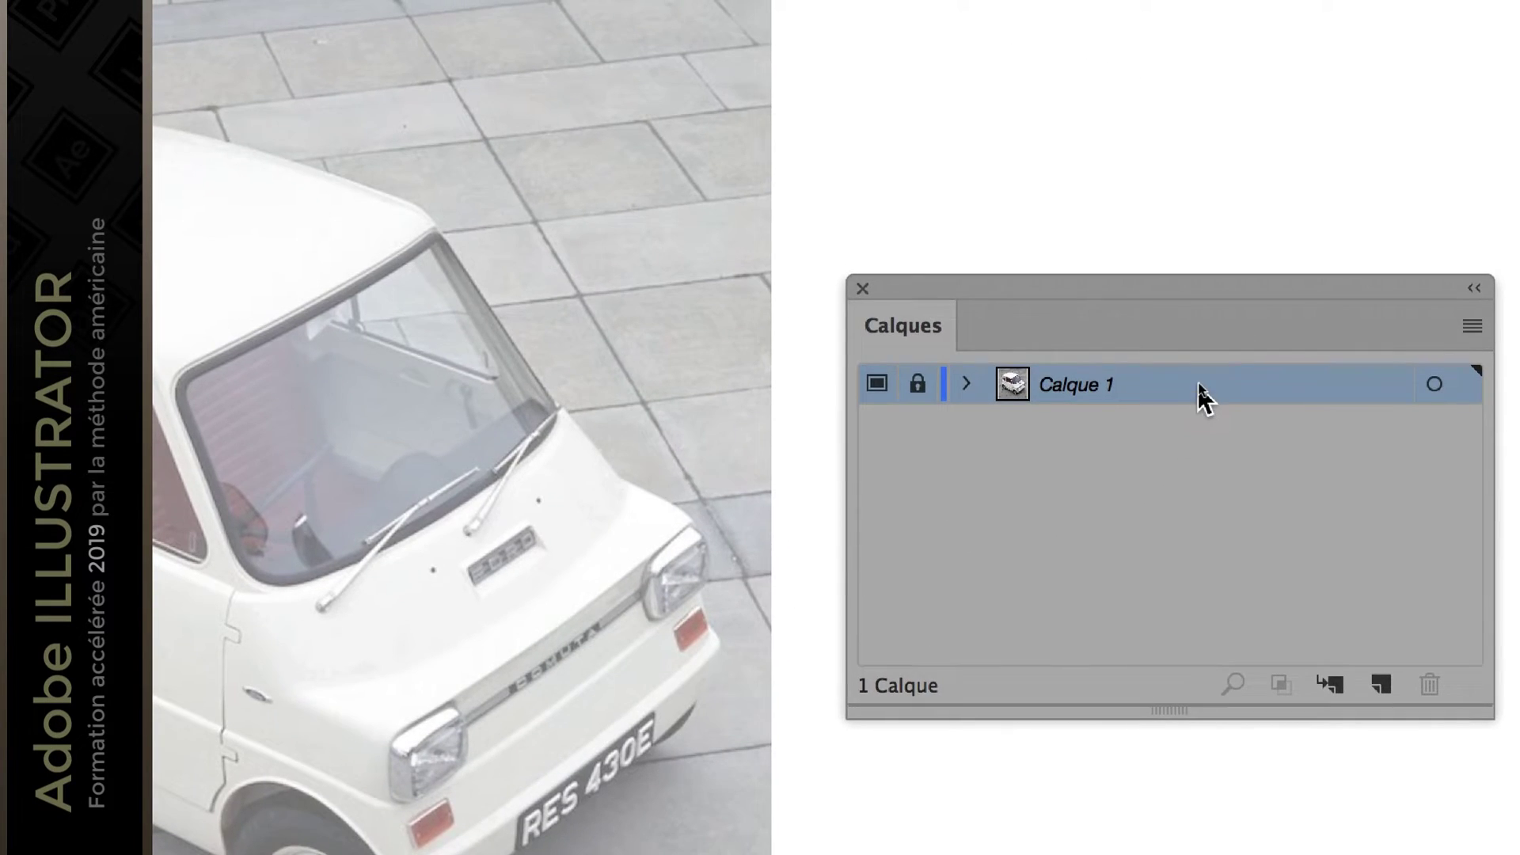
Try a 70% image dimming value on the Calque 1 template layer.
double_click(1215, 329)
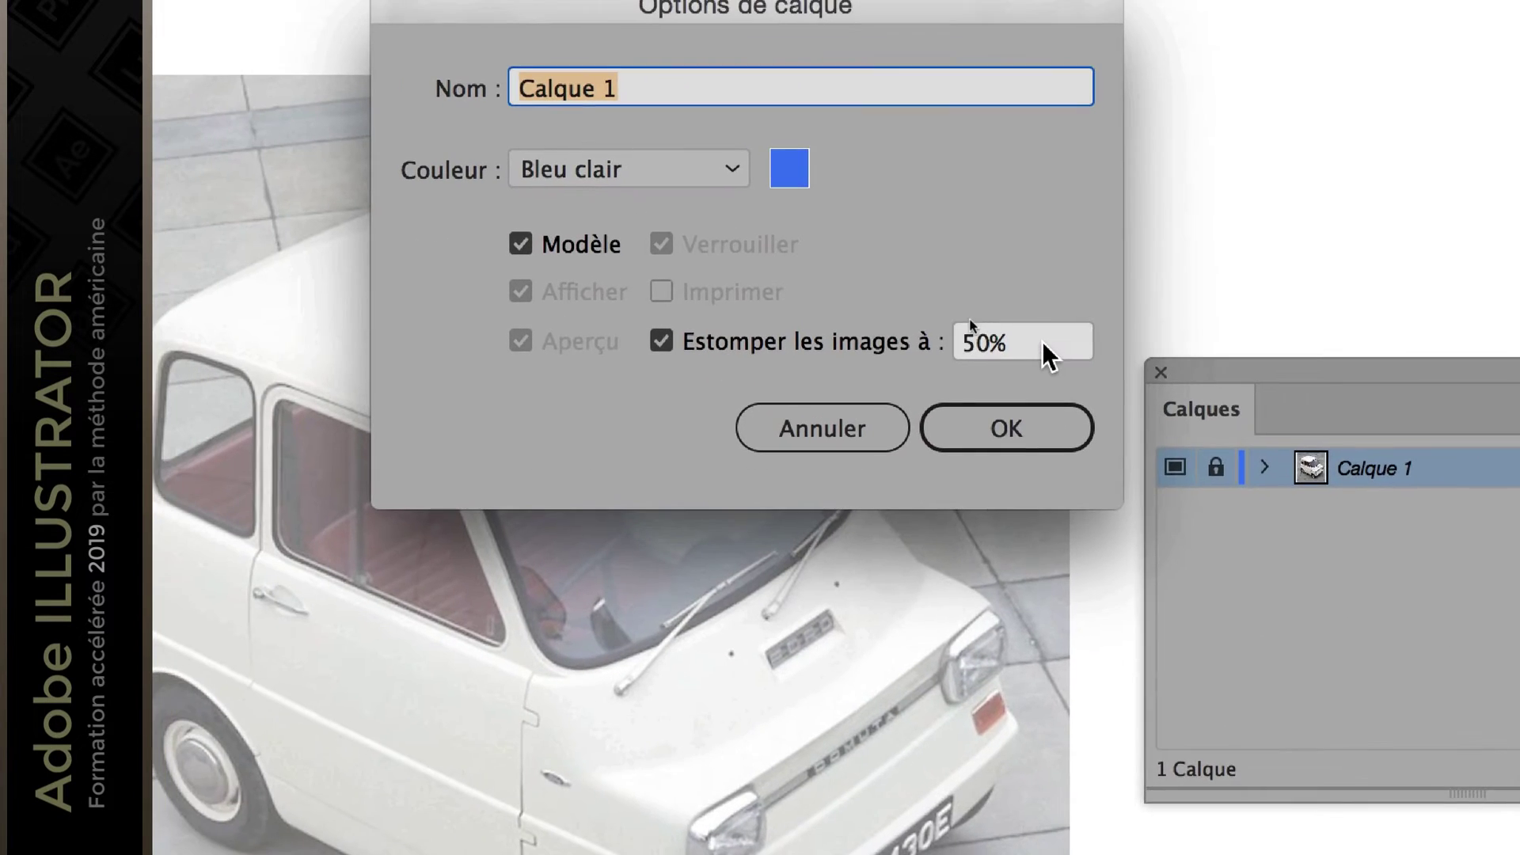
left_click(1041, 340)
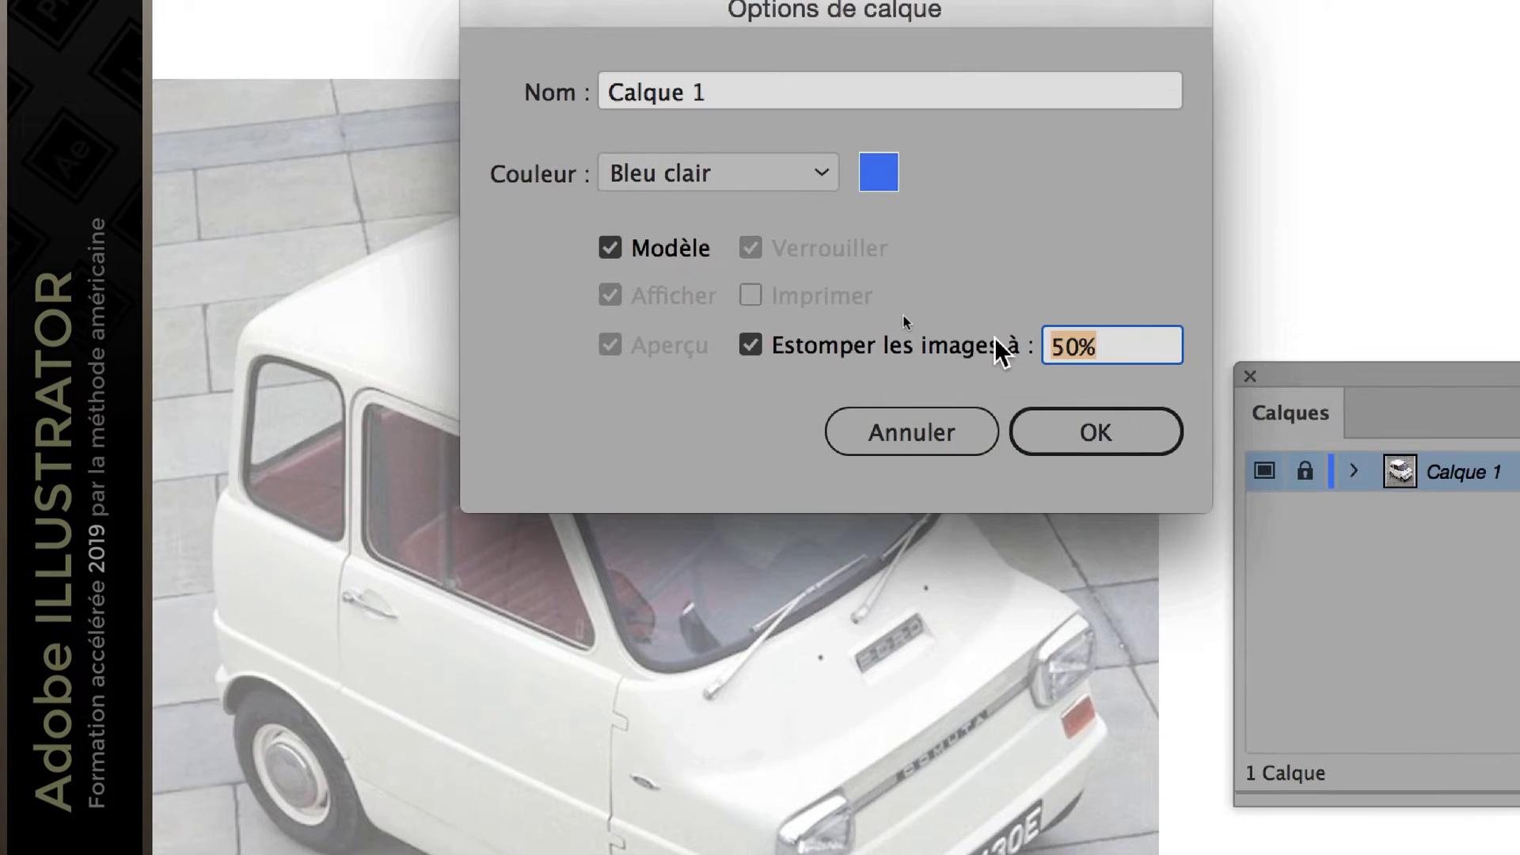
type("70")
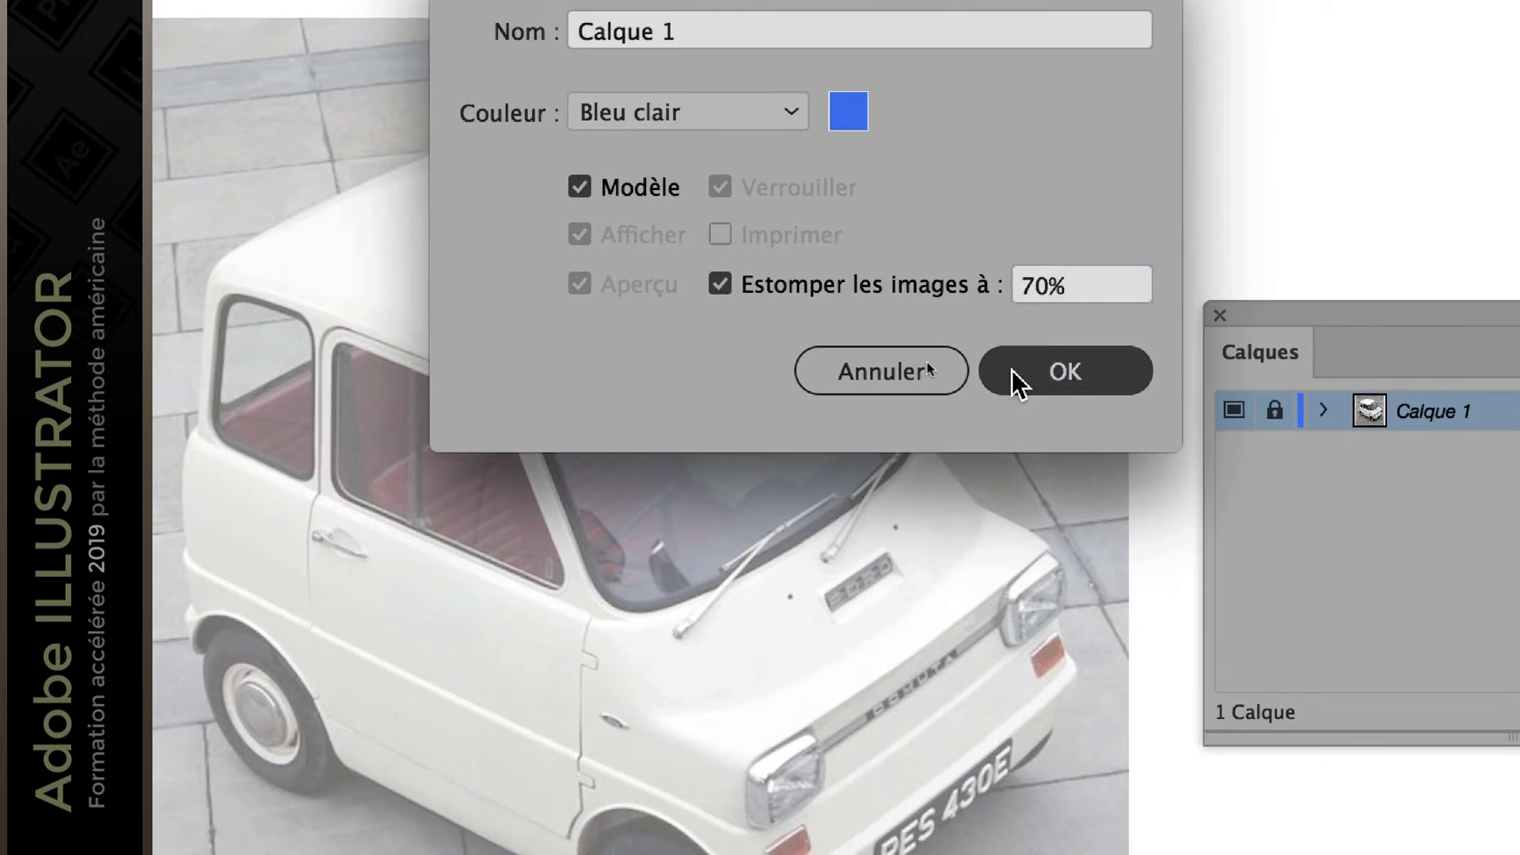
left_click(1045, 435)
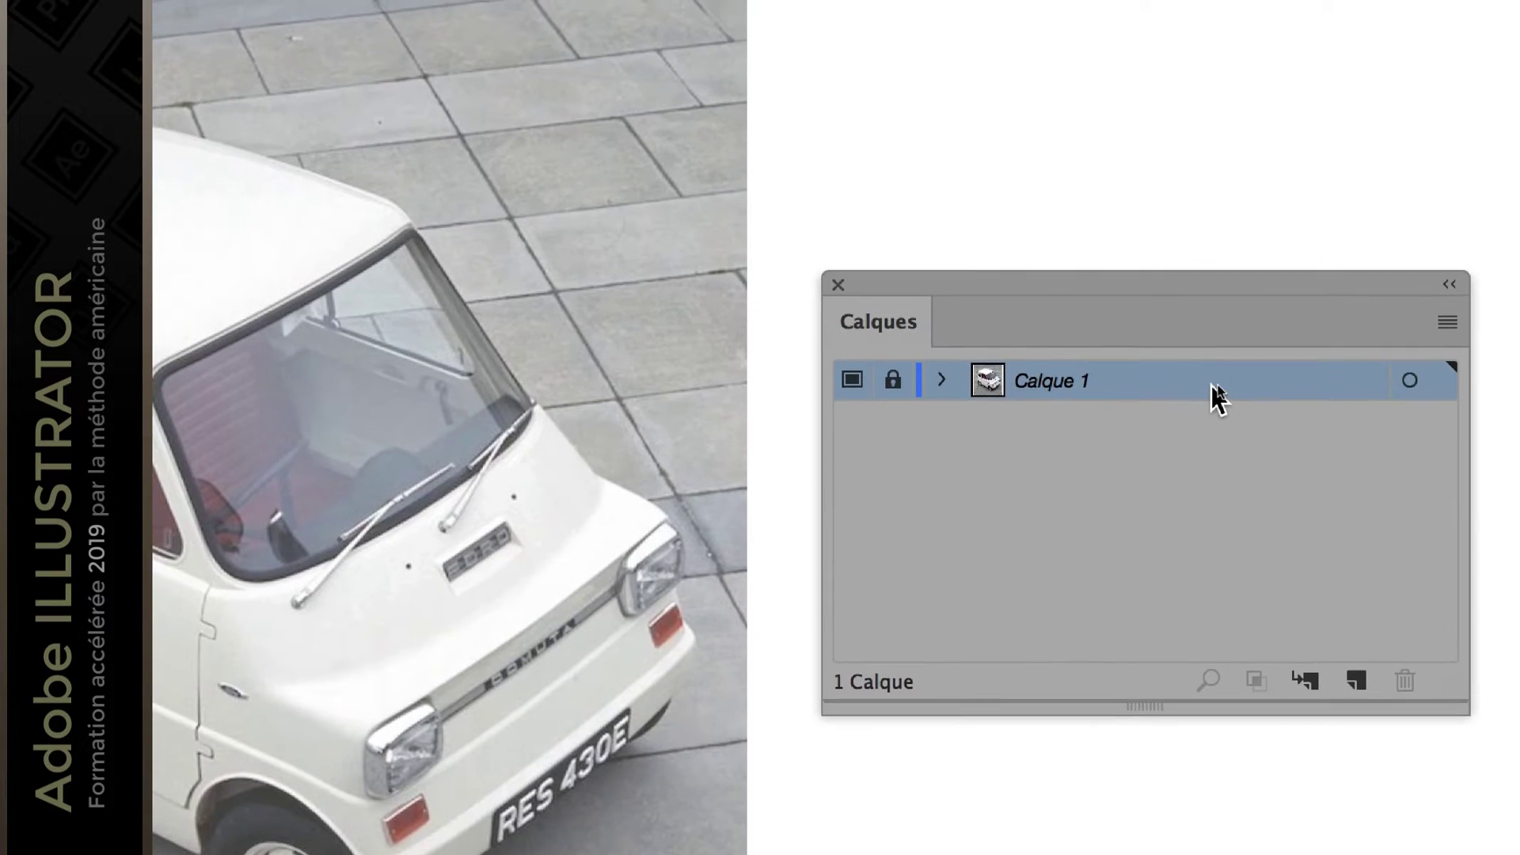
Try a 30% image dimming value on the Calque 1 template layer.
double_click(1211, 394)
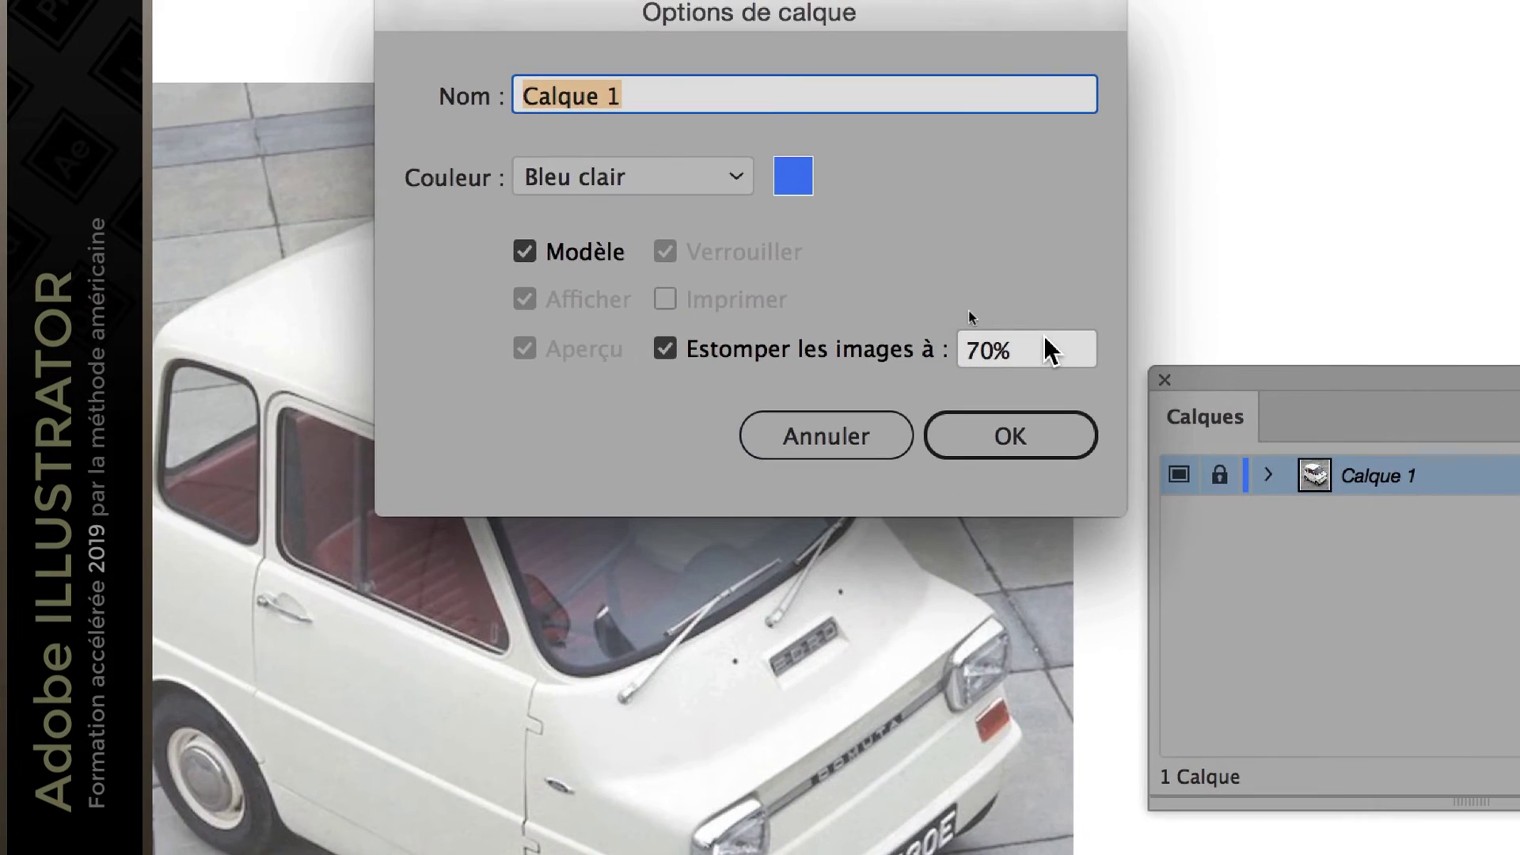
left_click(1045, 340)
type("30")
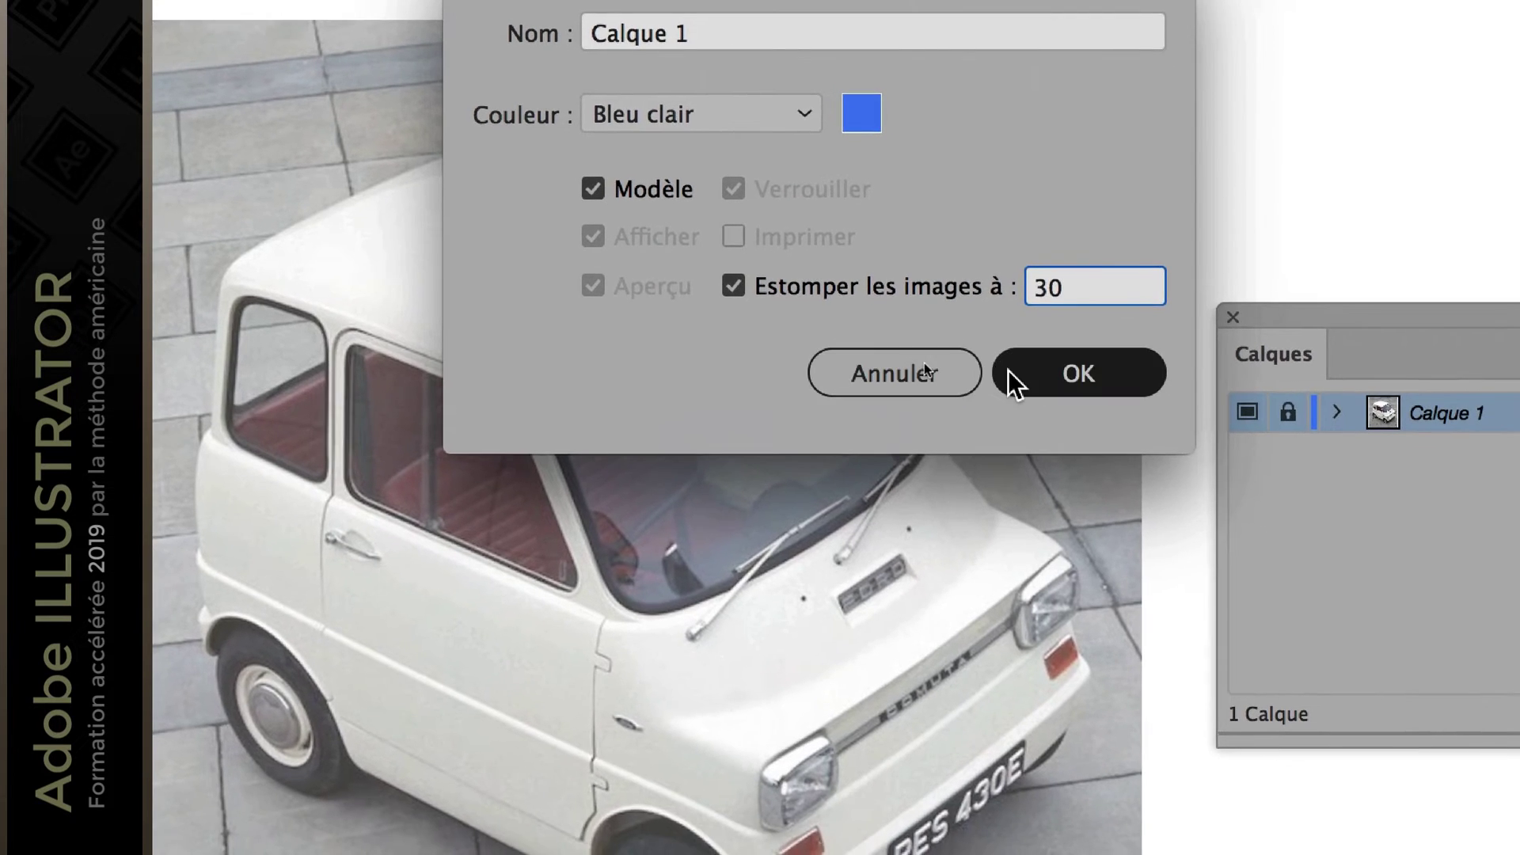
left_click(1080, 436)
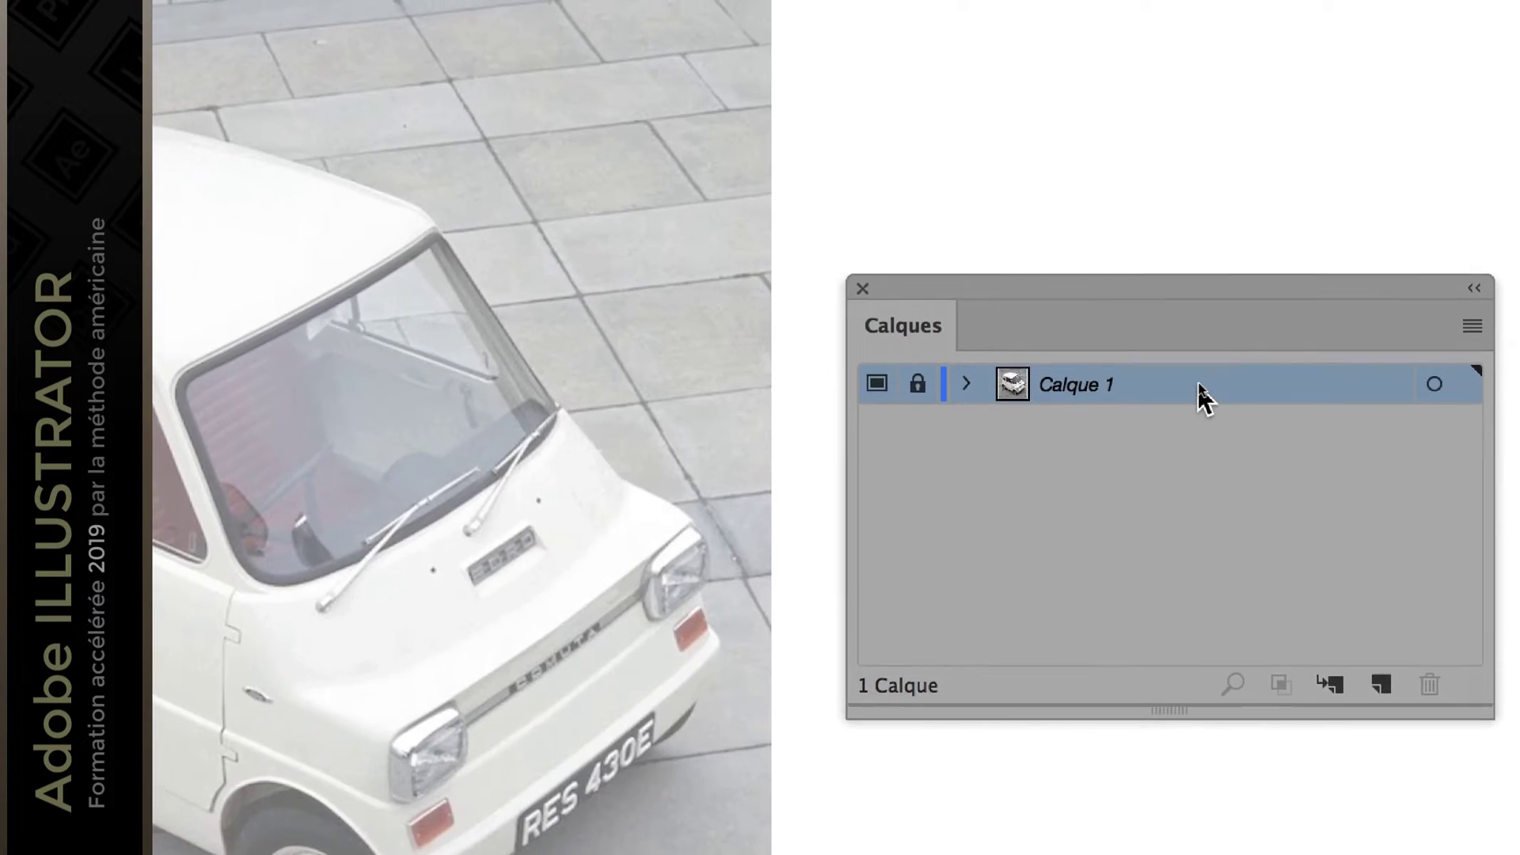
Set Estomper les images to 70% in the layer options of Calque 1.
double_click(1200, 388)
key("Tab")
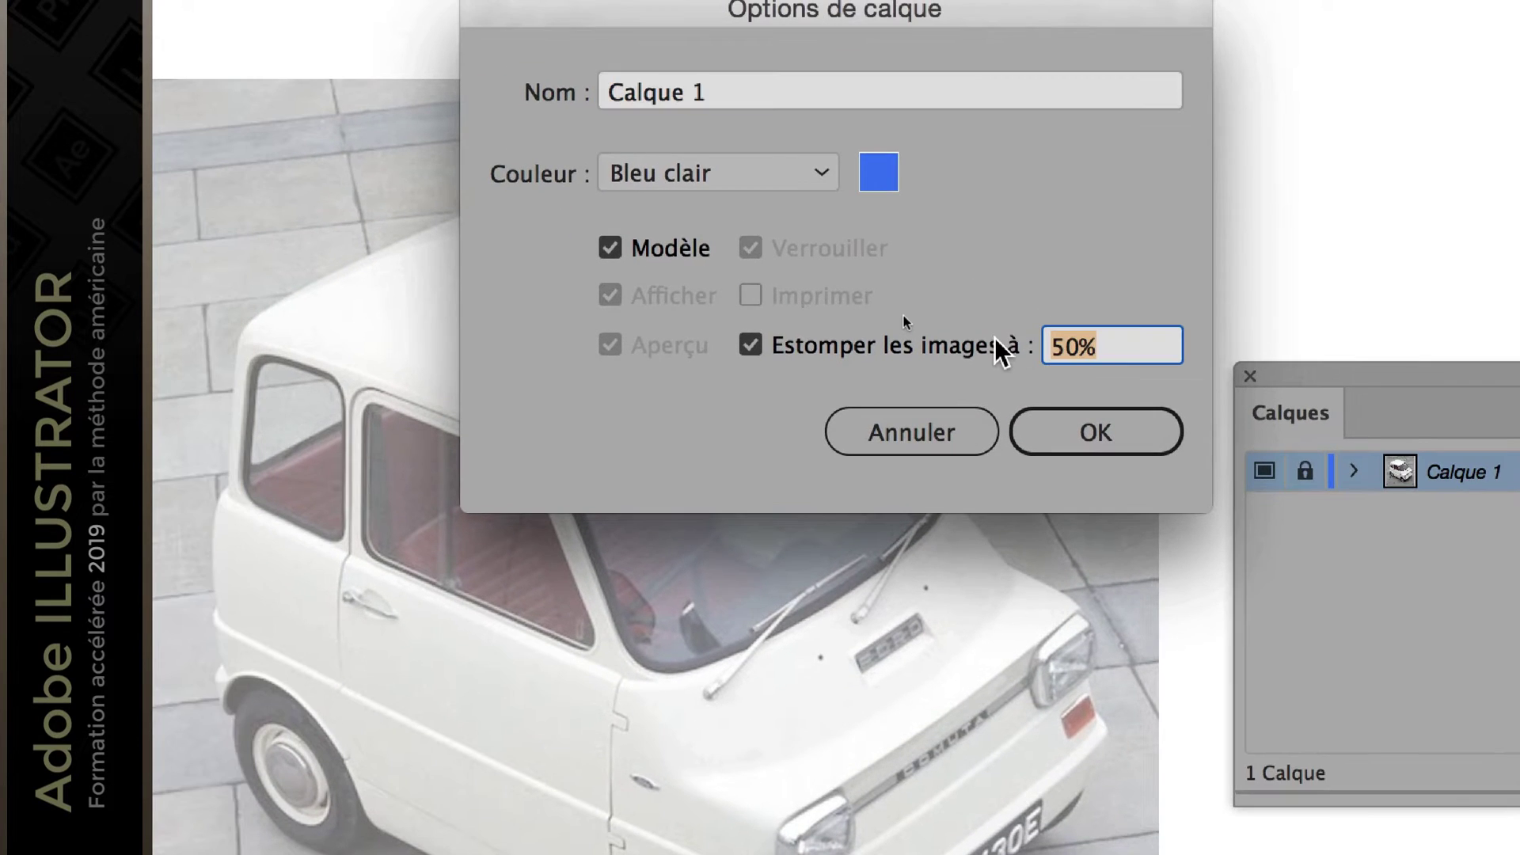
type("70")
left_click(1028, 435)
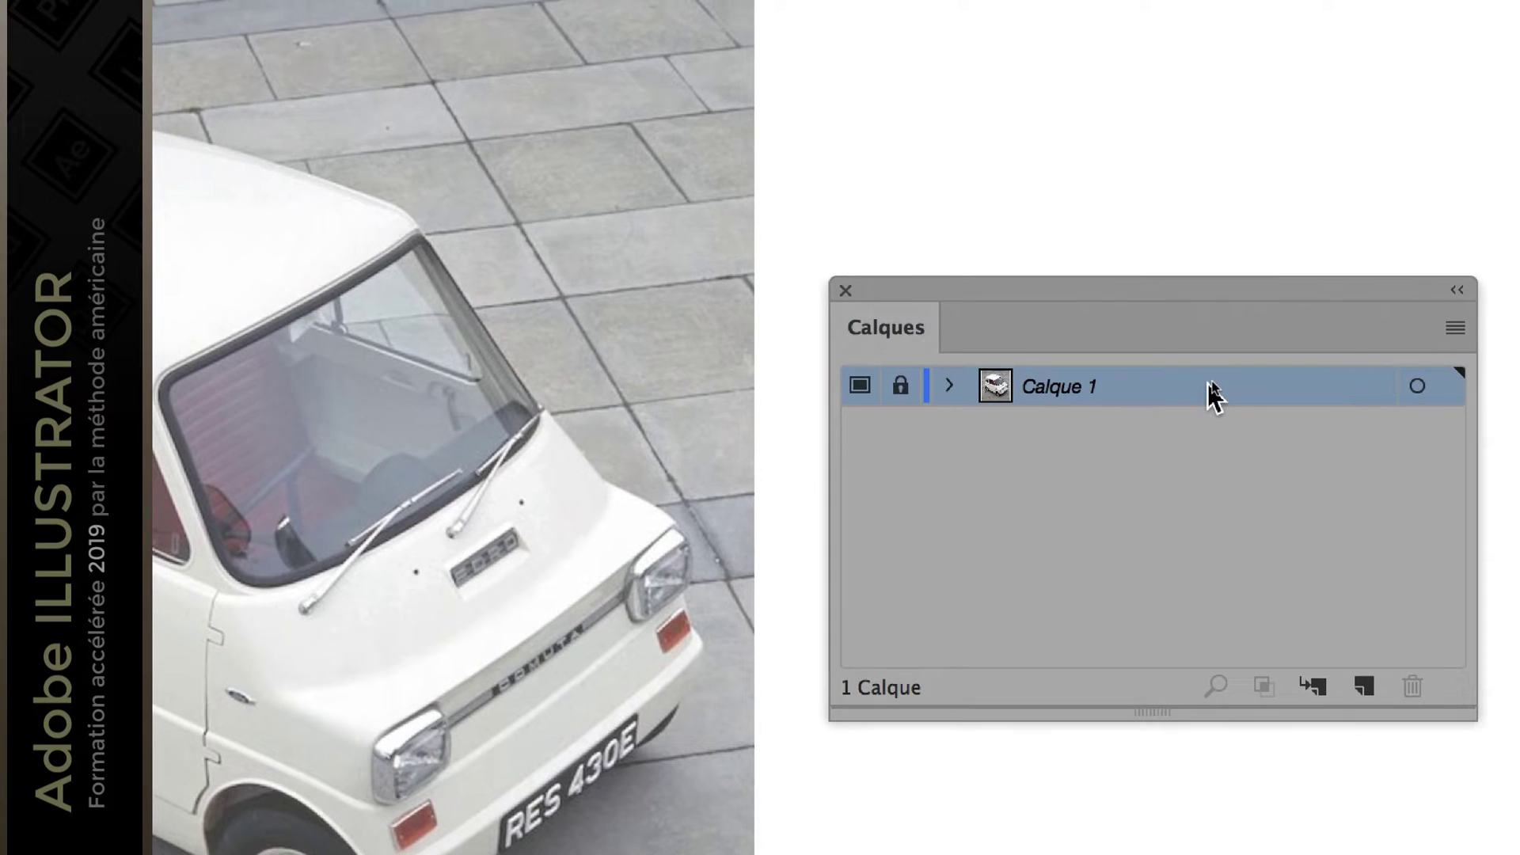
Set the image dimming of the Calque 1 template layer to 30%.
double_click(1508, 411)
key("Tab")
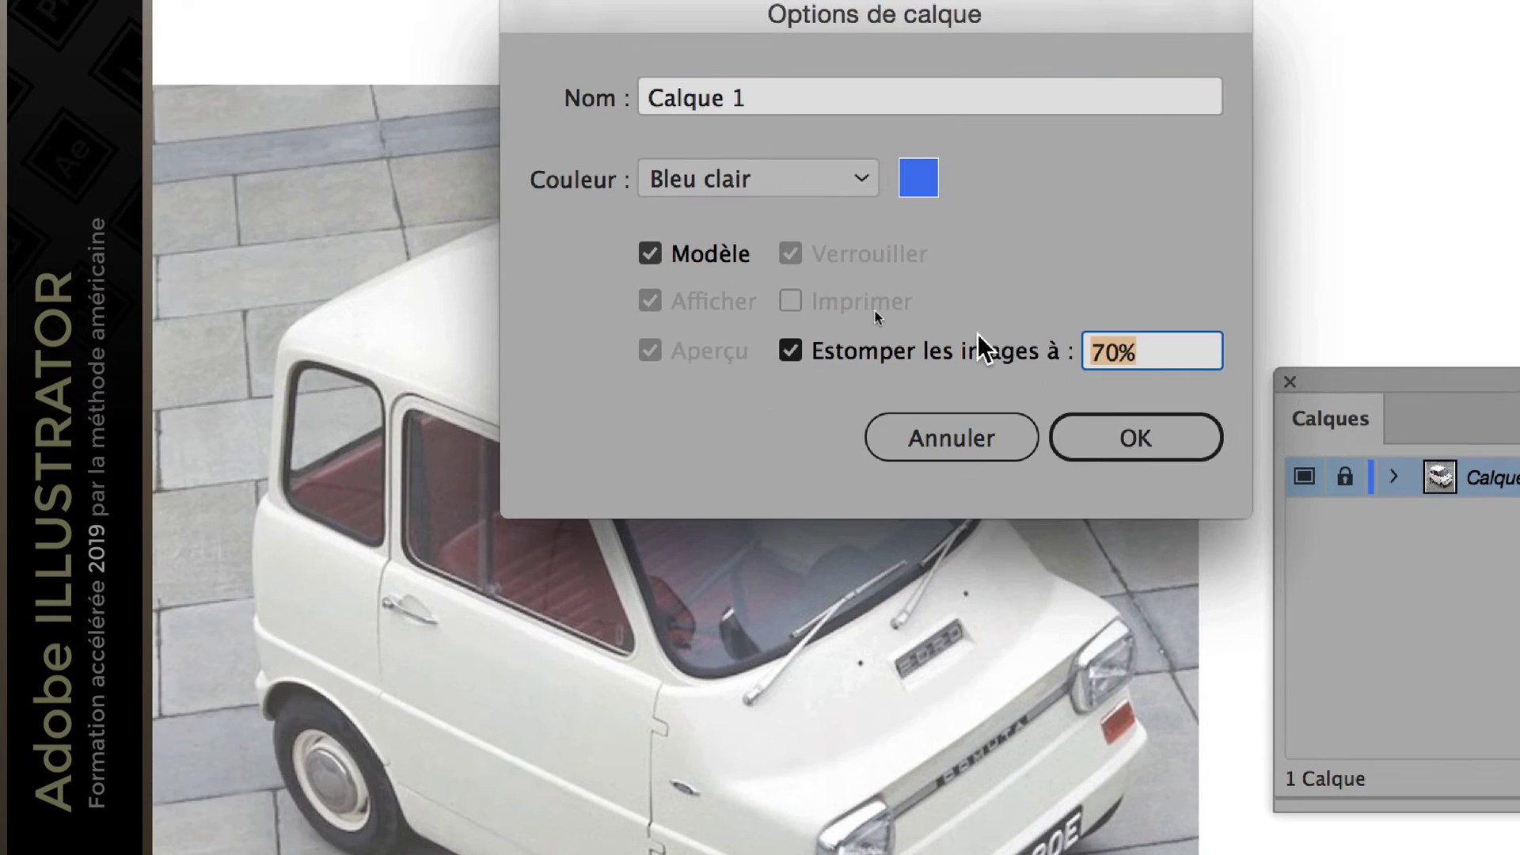
type("30")
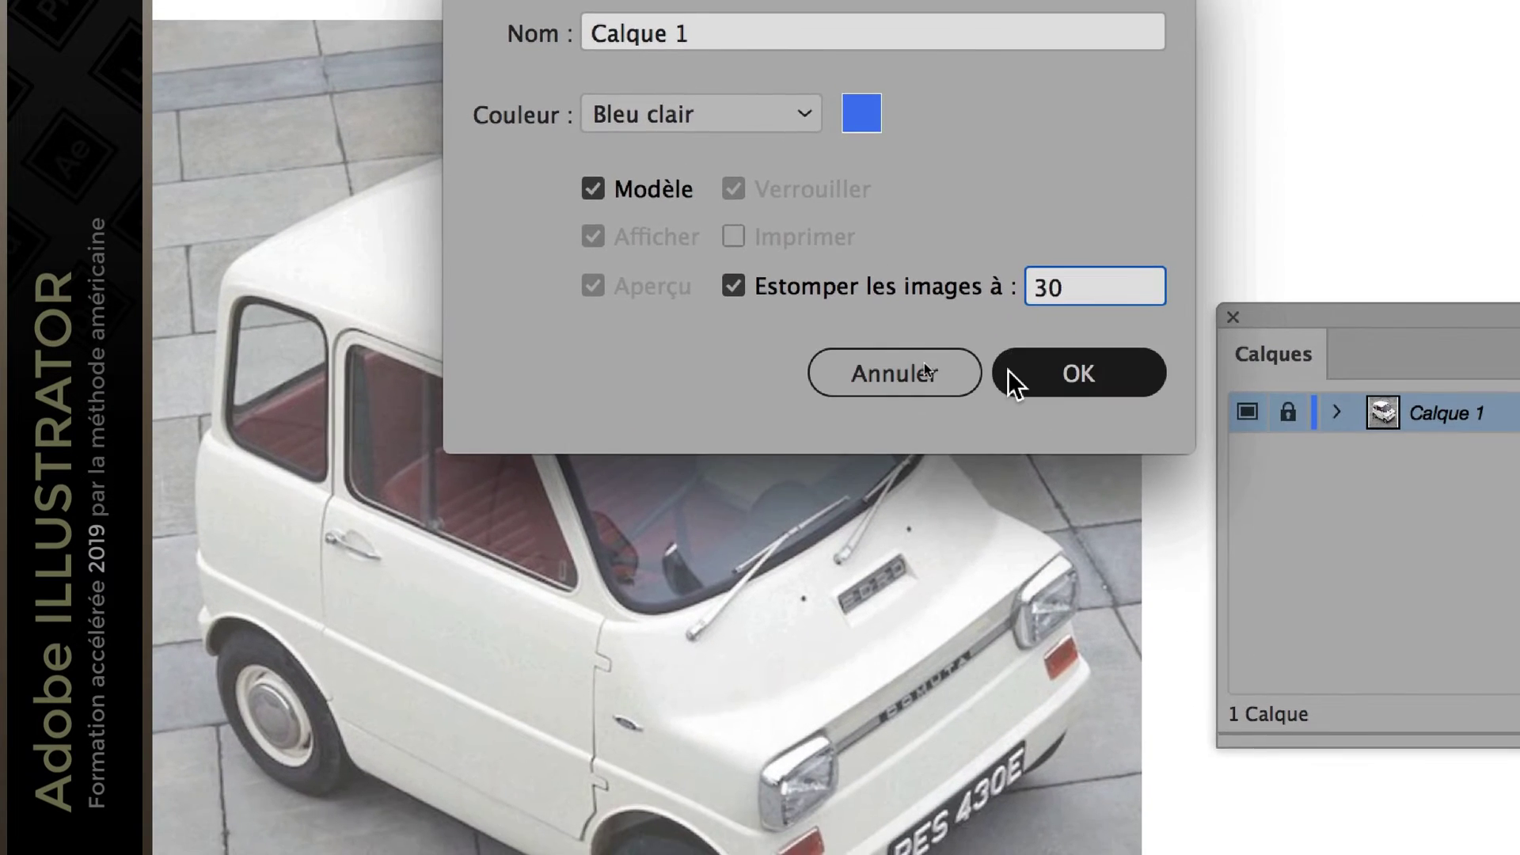
left_click(1008, 368)
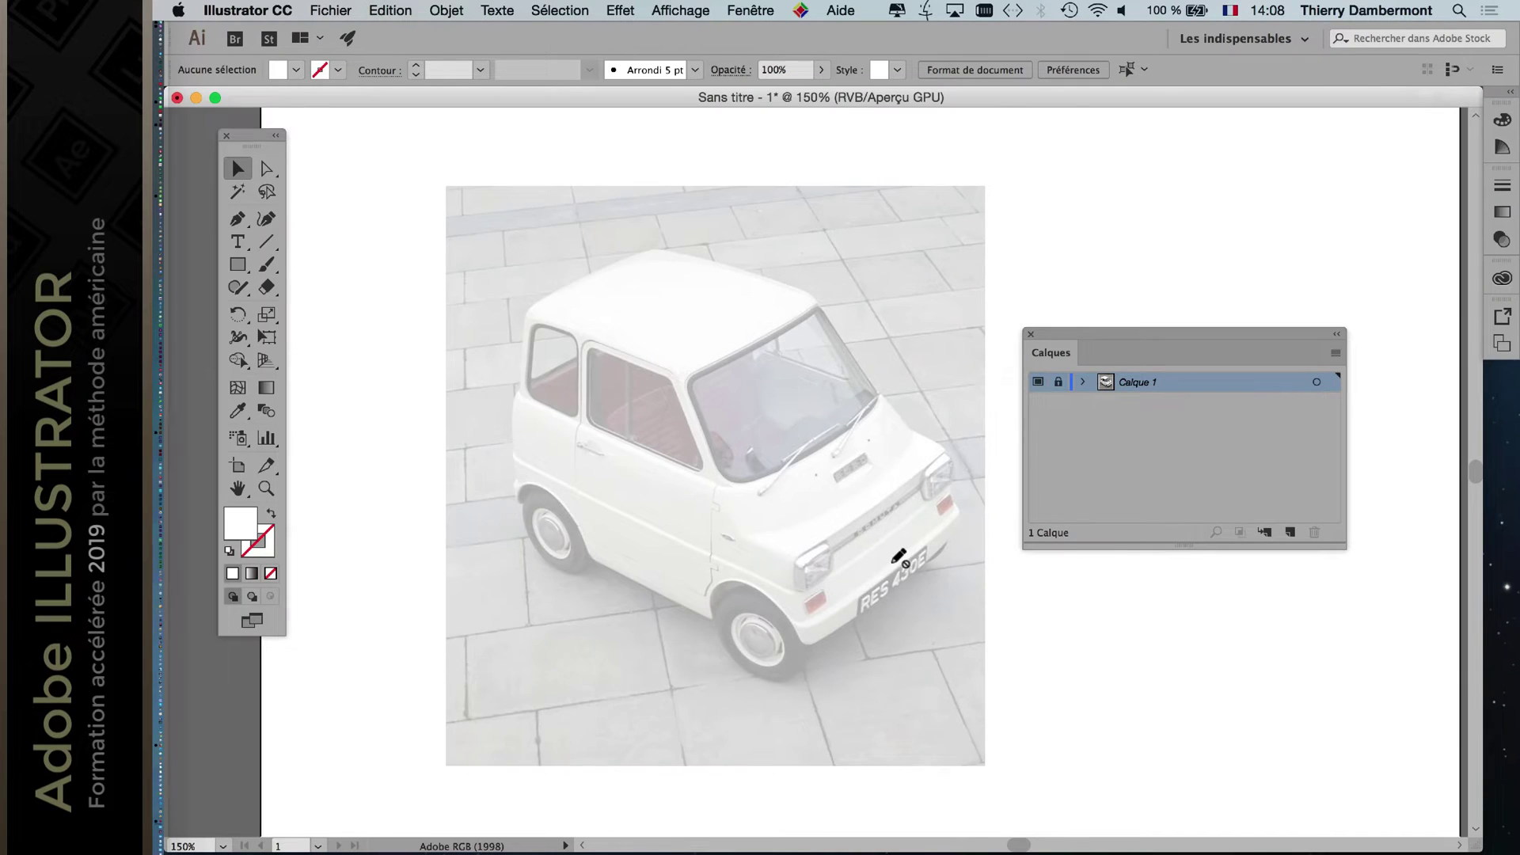
Zoom in to 300% on the car and move the Calques palette clear of the photo.
left_click(971, 737, "super")
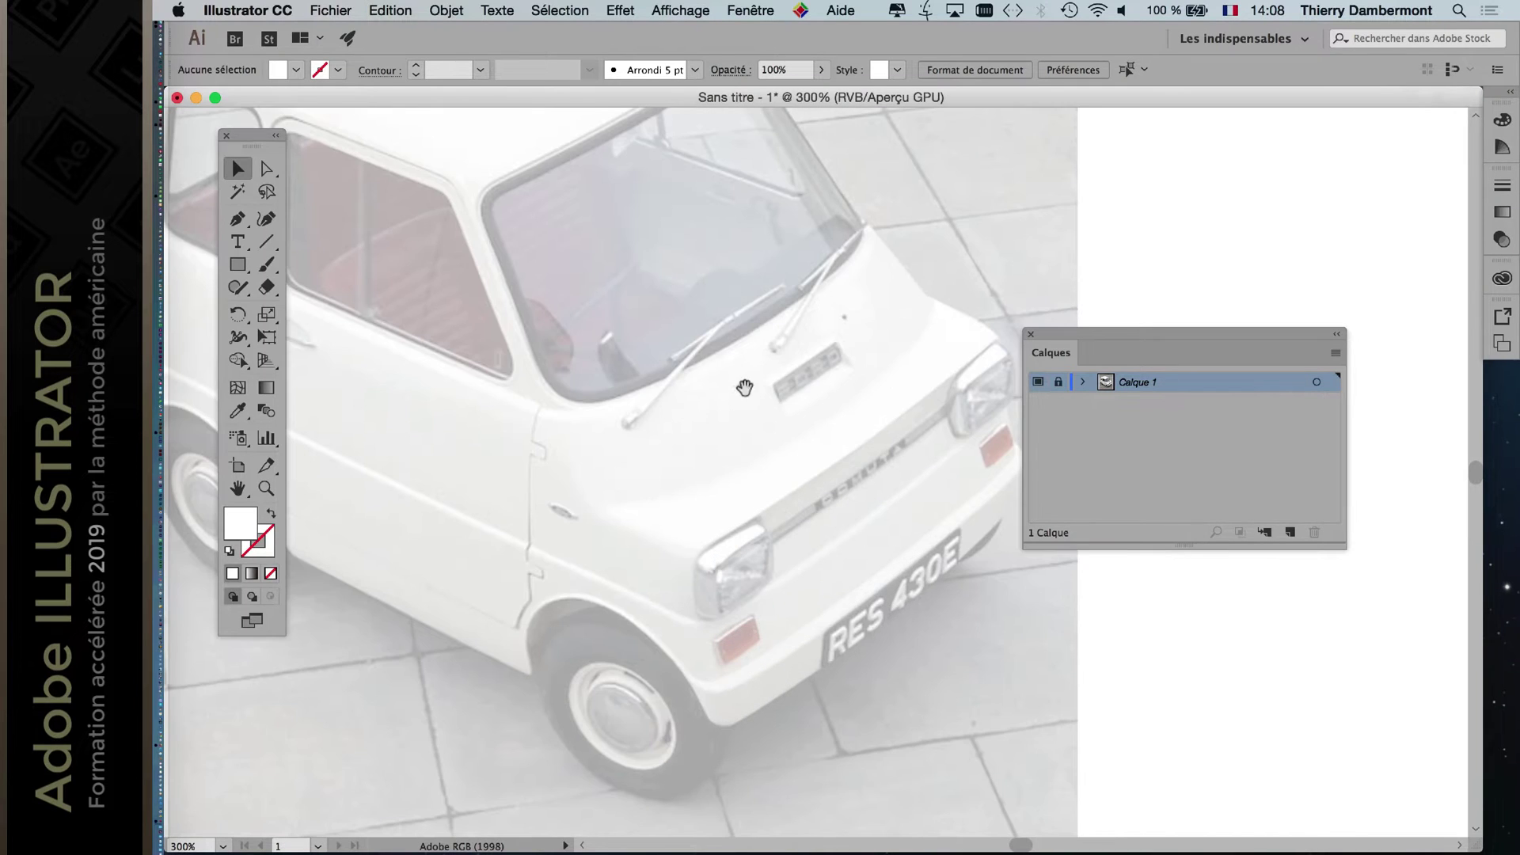
left_click_drag(744, 388, 872, 664)
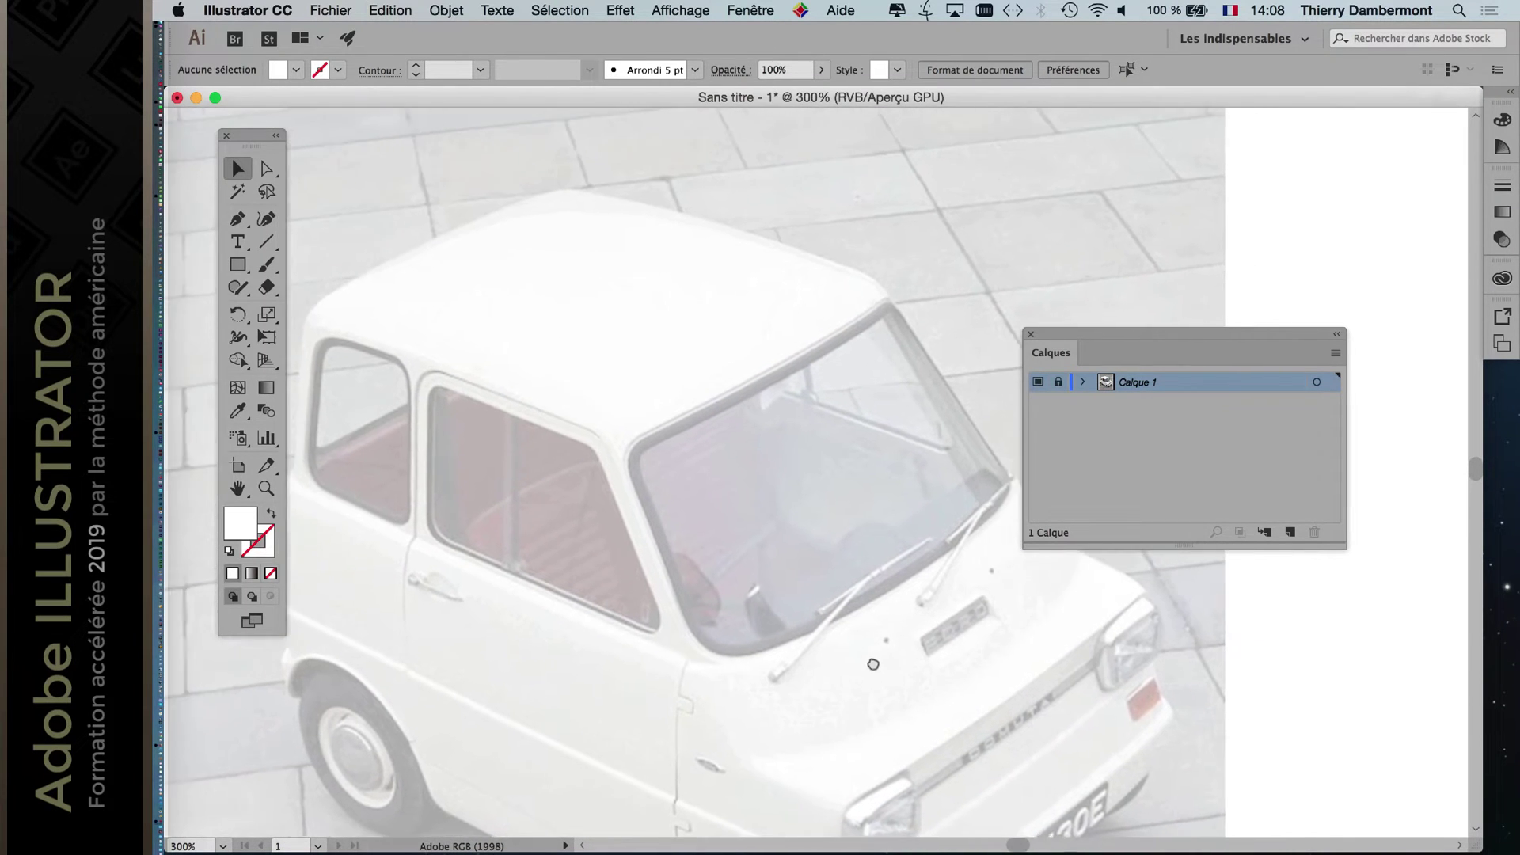
left_click_drag(1100, 334, 1242, 339)
left_click_drag(896, 459, 859, 266)
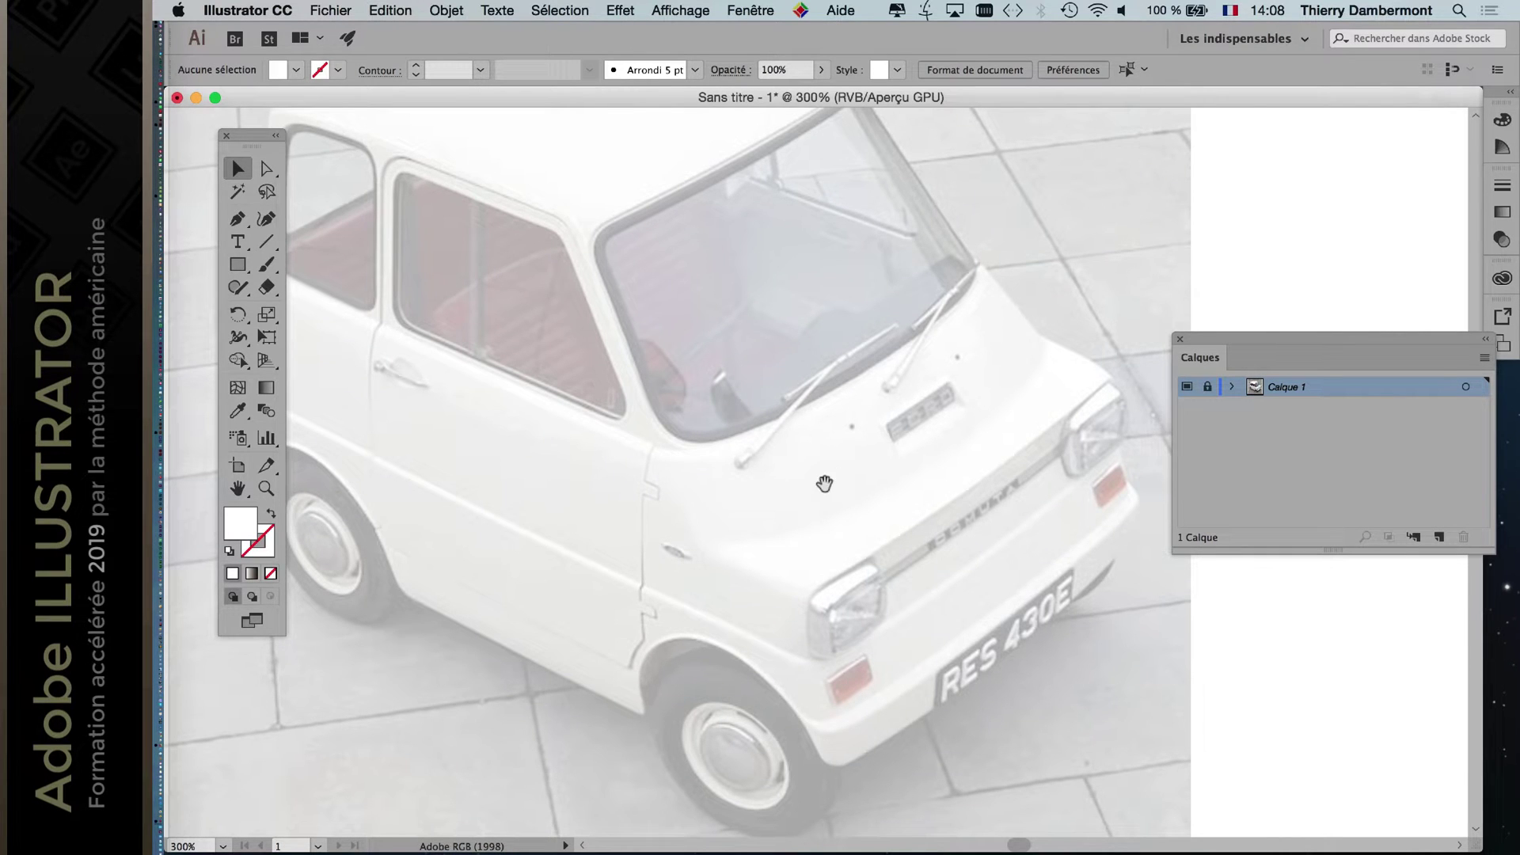
Move the Calques and tool palettes clear of the car's roof at 400% zoom and activate the Pen tool (Outil Plume).
left_click_drag(823, 477, 979, 567)
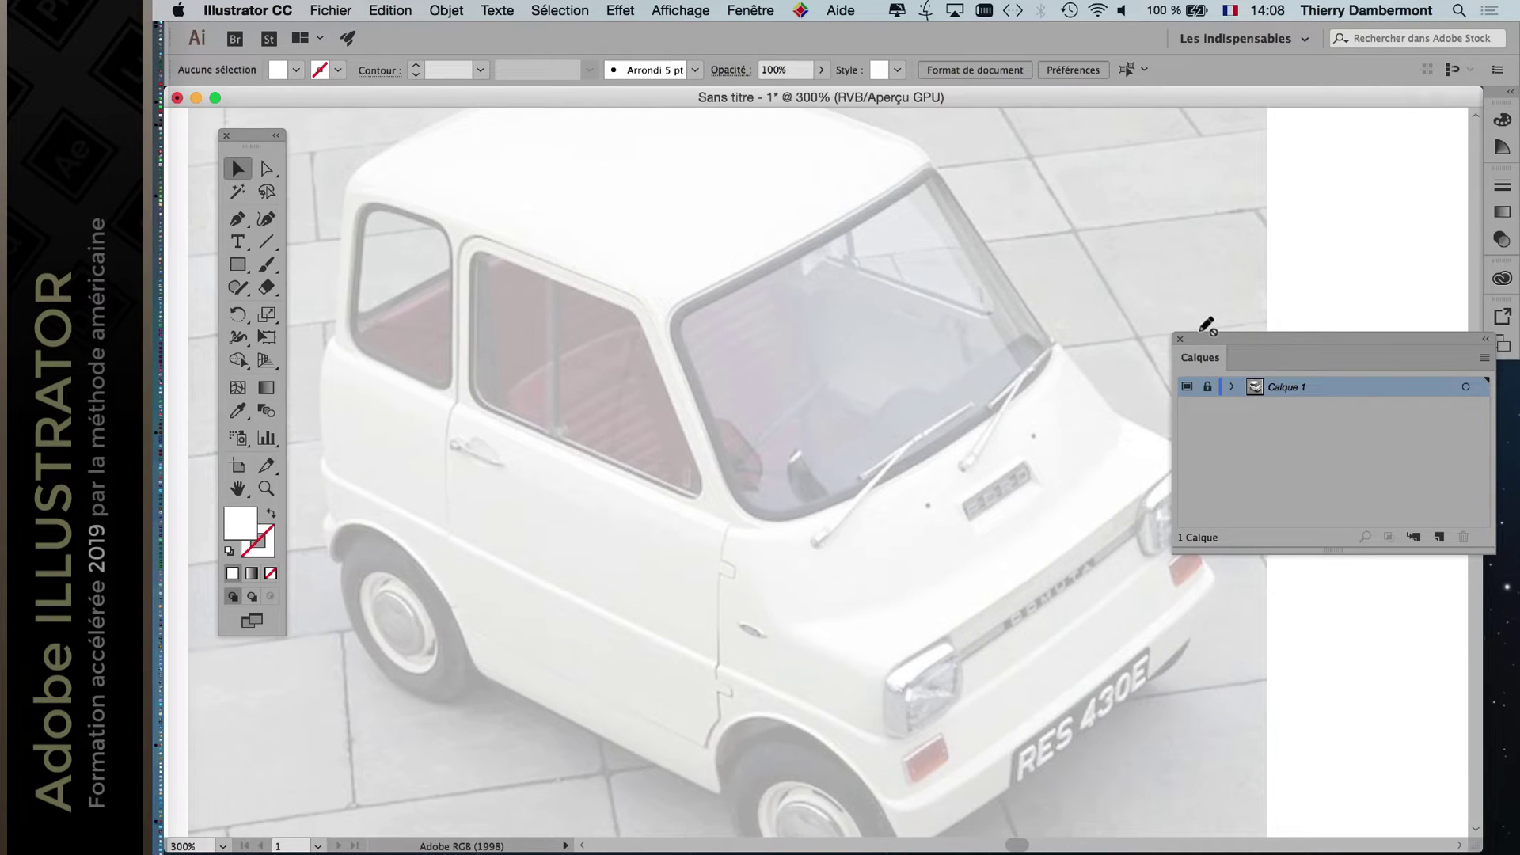
left_click_drag(1202, 319, 1278, 320)
scroll(673, 213, "up", 1)
scroll(678, 210, "up", 5)
scroll(678, 210, "right", 3)
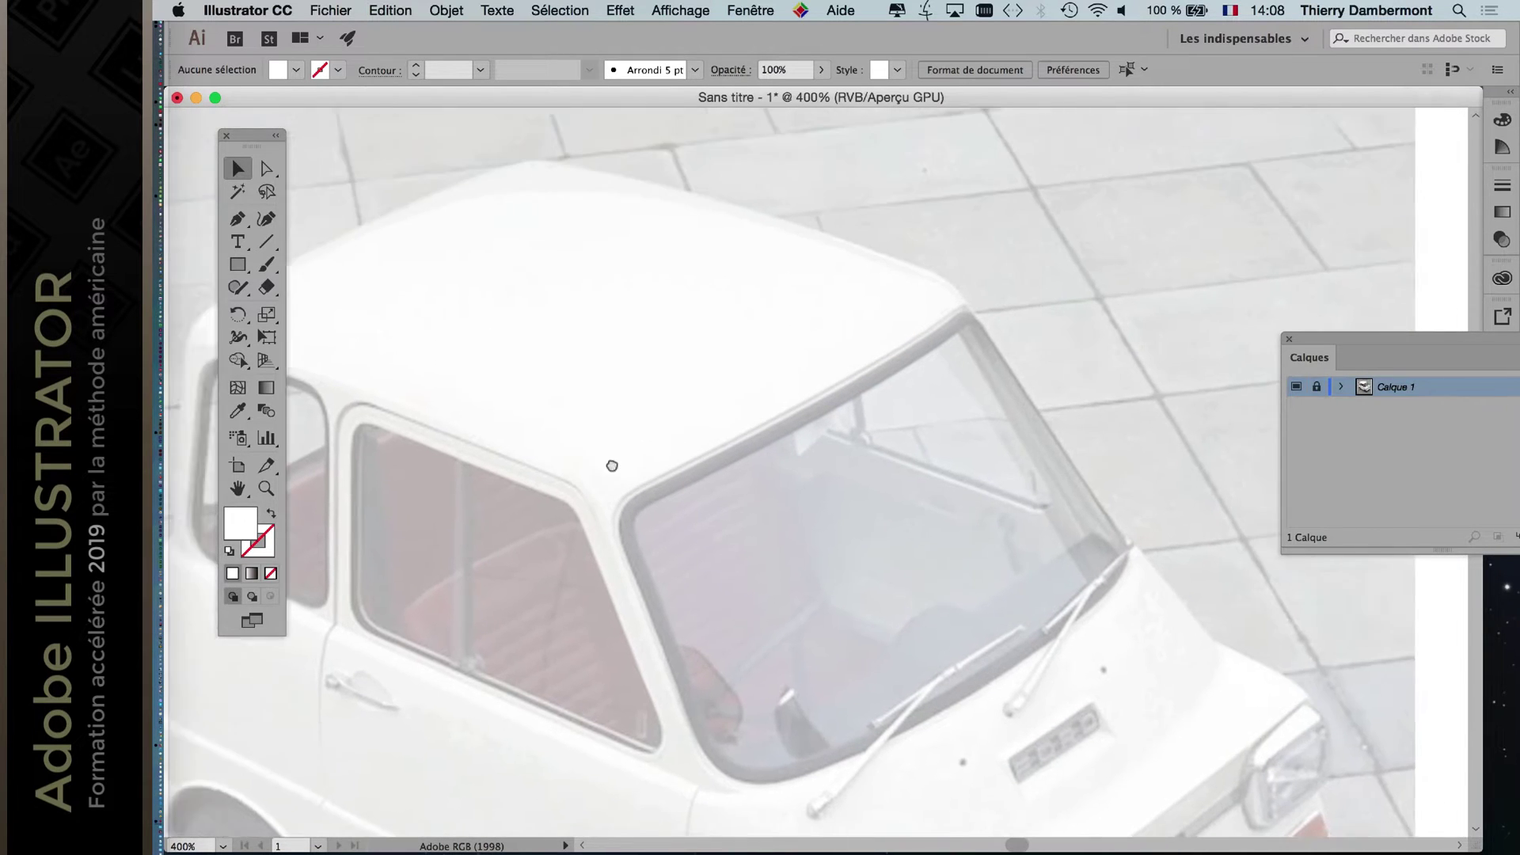
left_click_drag(244, 134, 247, 121)
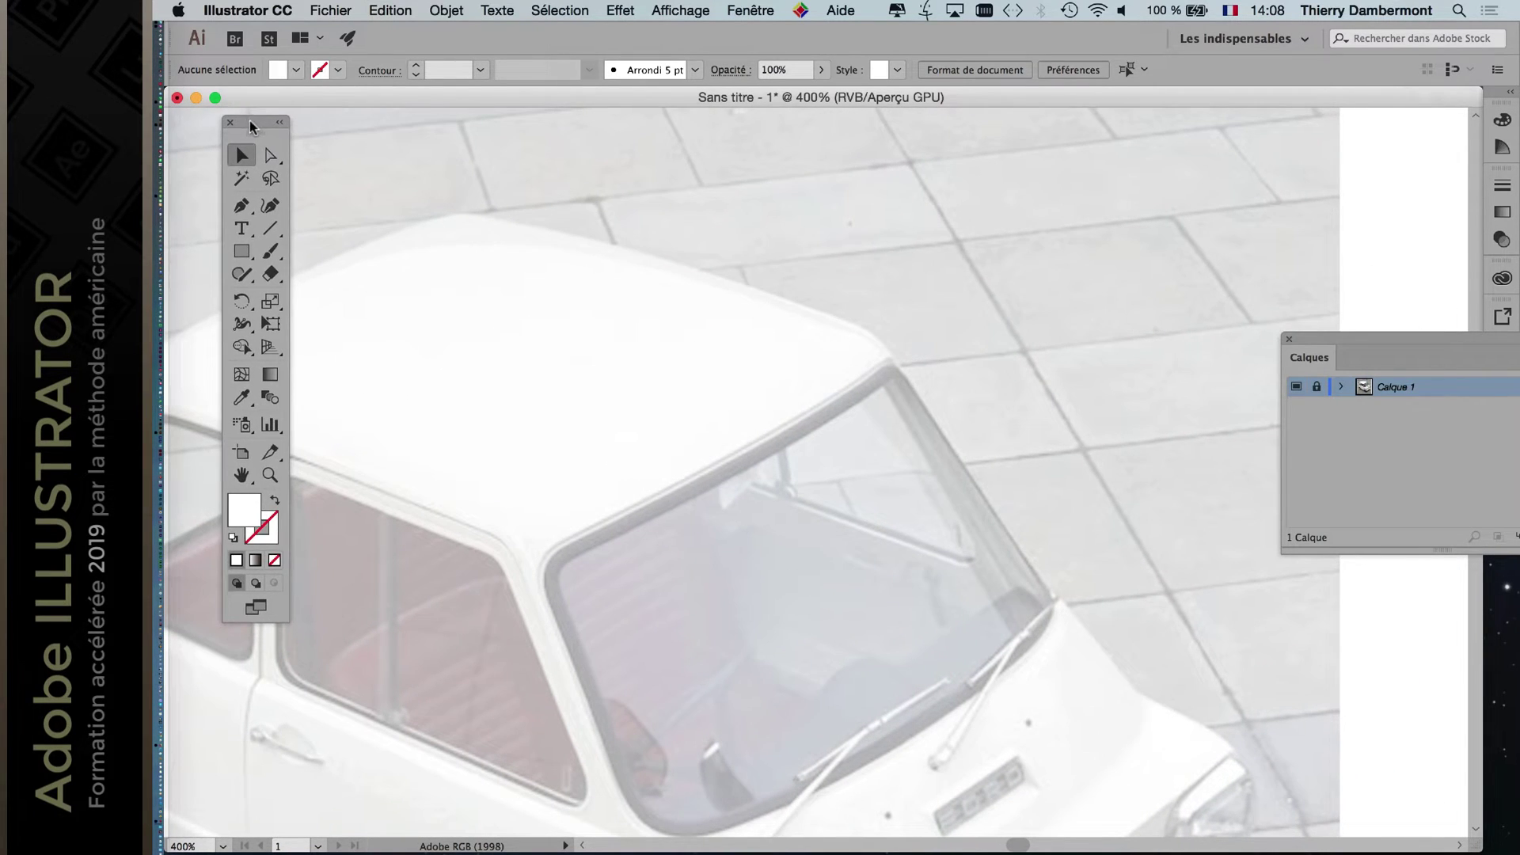
left_click(242, 204)
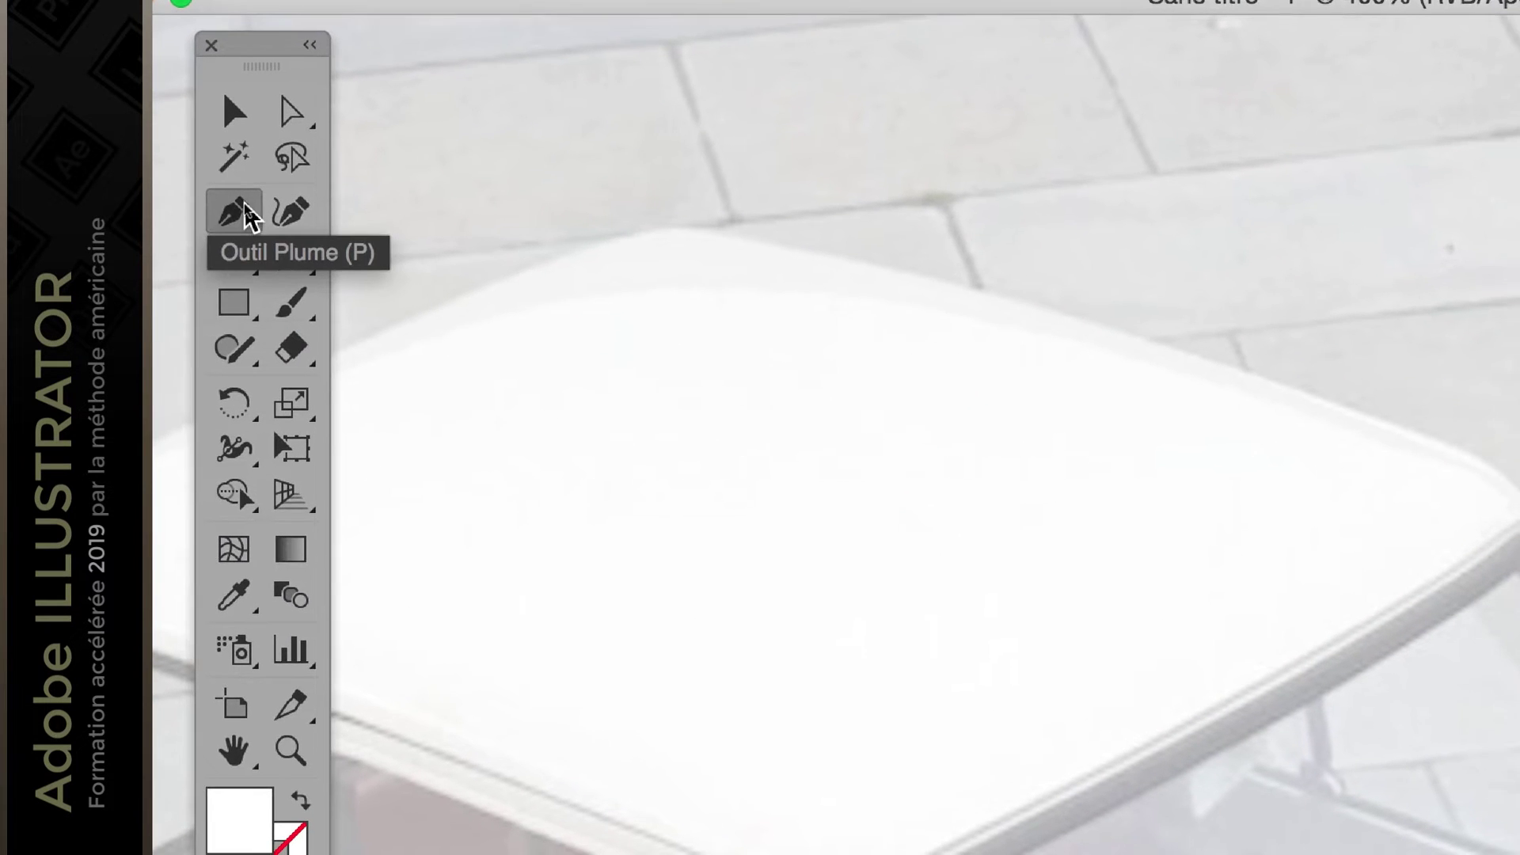
left_click(319, 210)
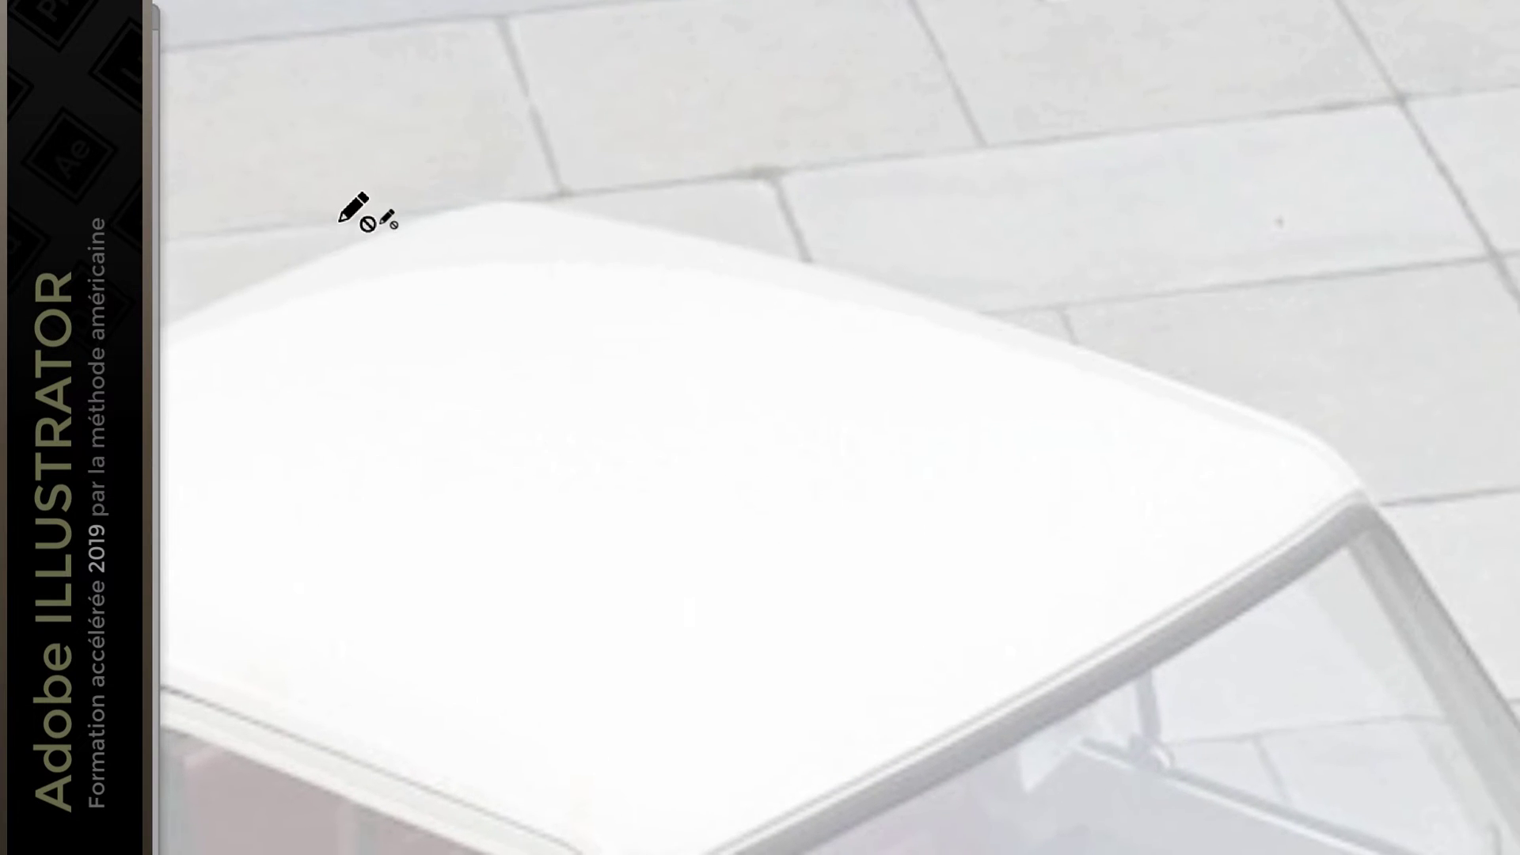
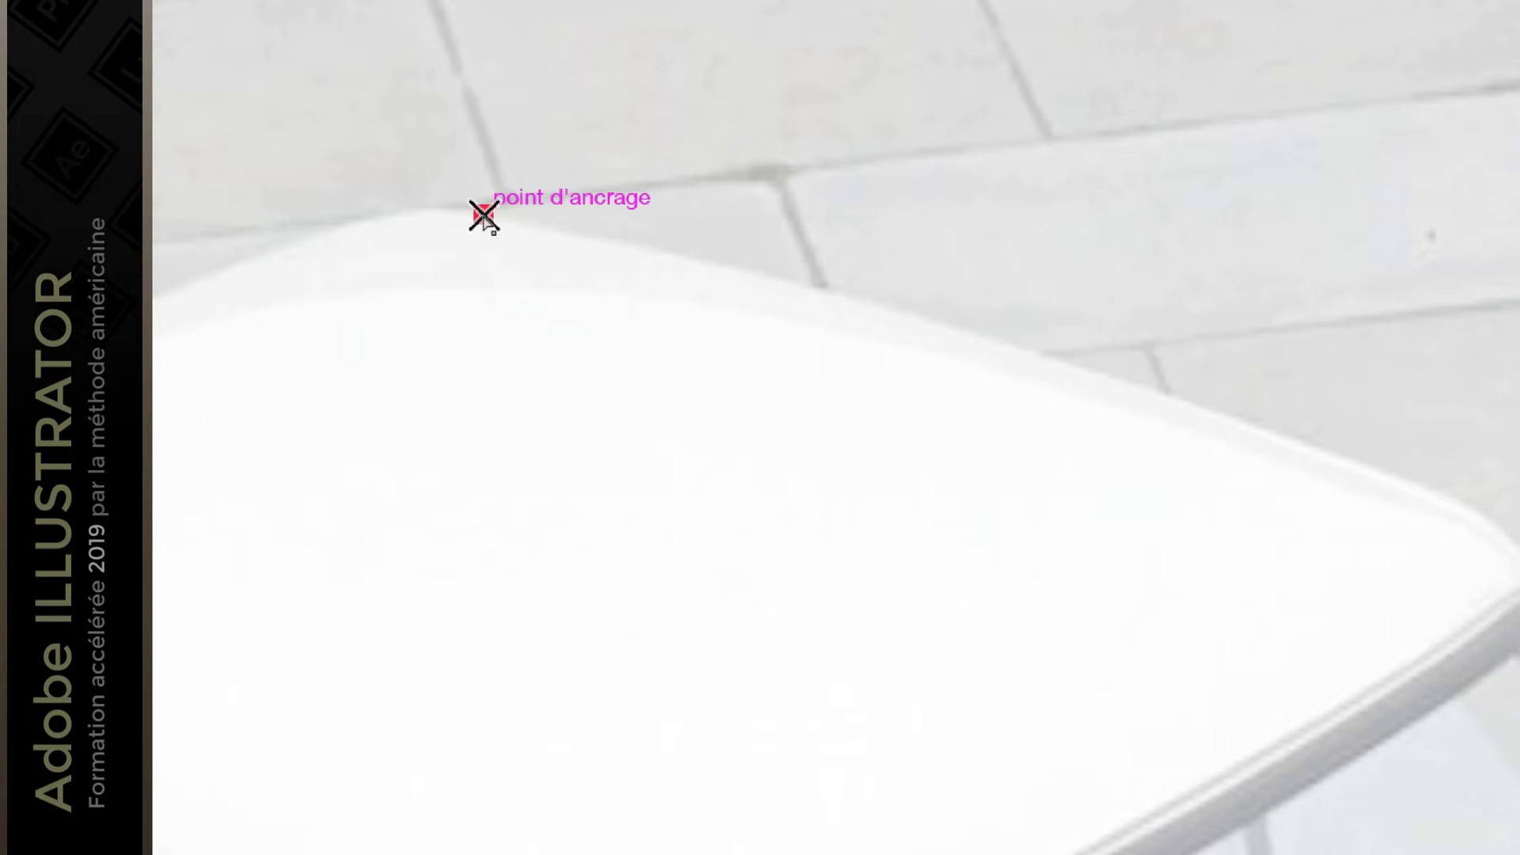
Try tracing the roof's far edge with the Pen tool, ending in a smooth anchor with short handles near the windscreen corner.
left_click_drag(484, 215, 577, 217)
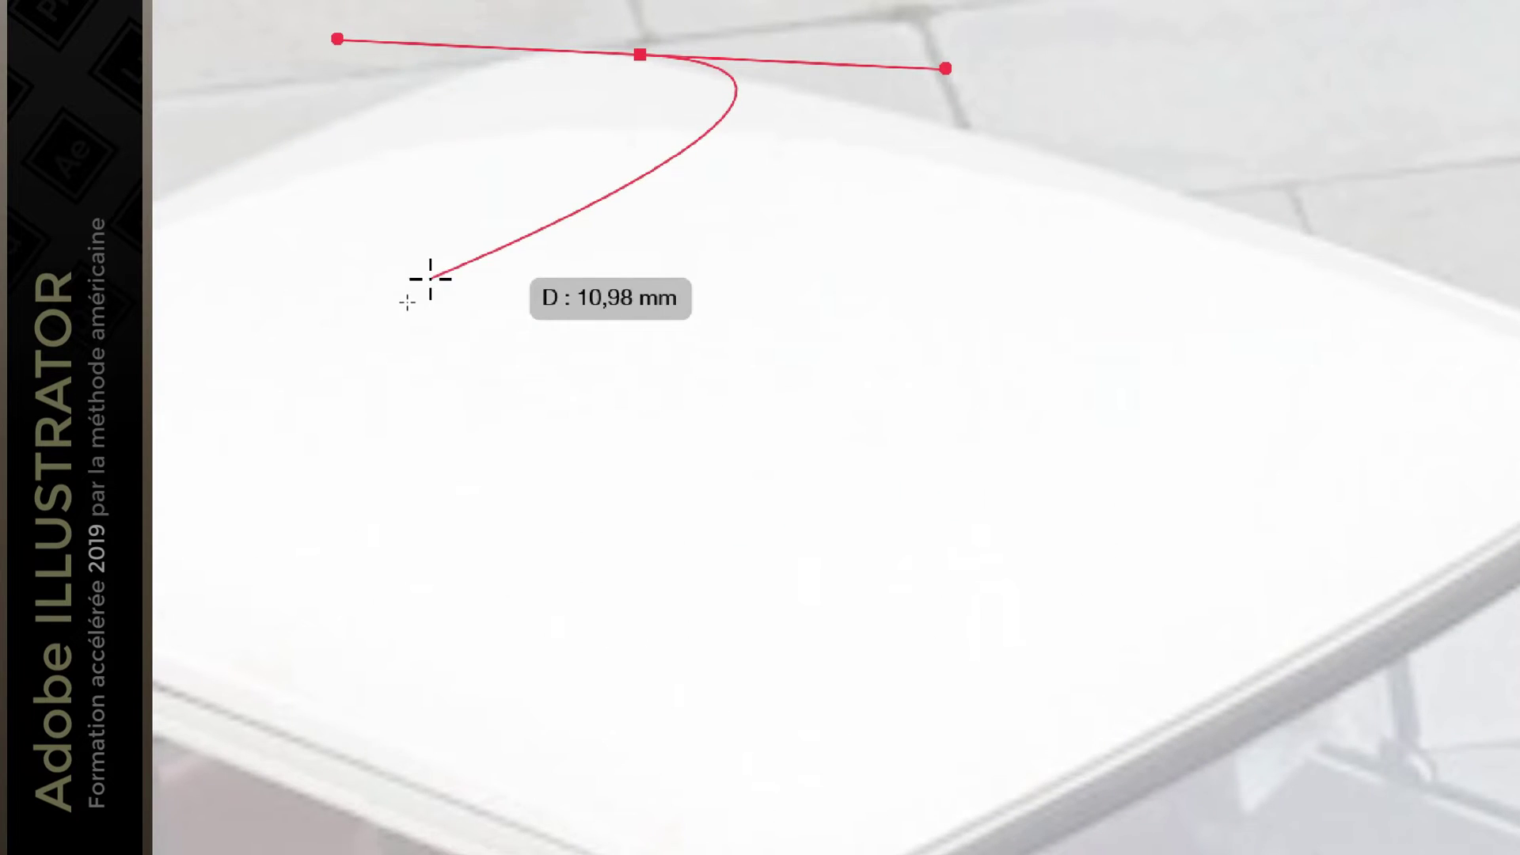
key("ctrl+z")
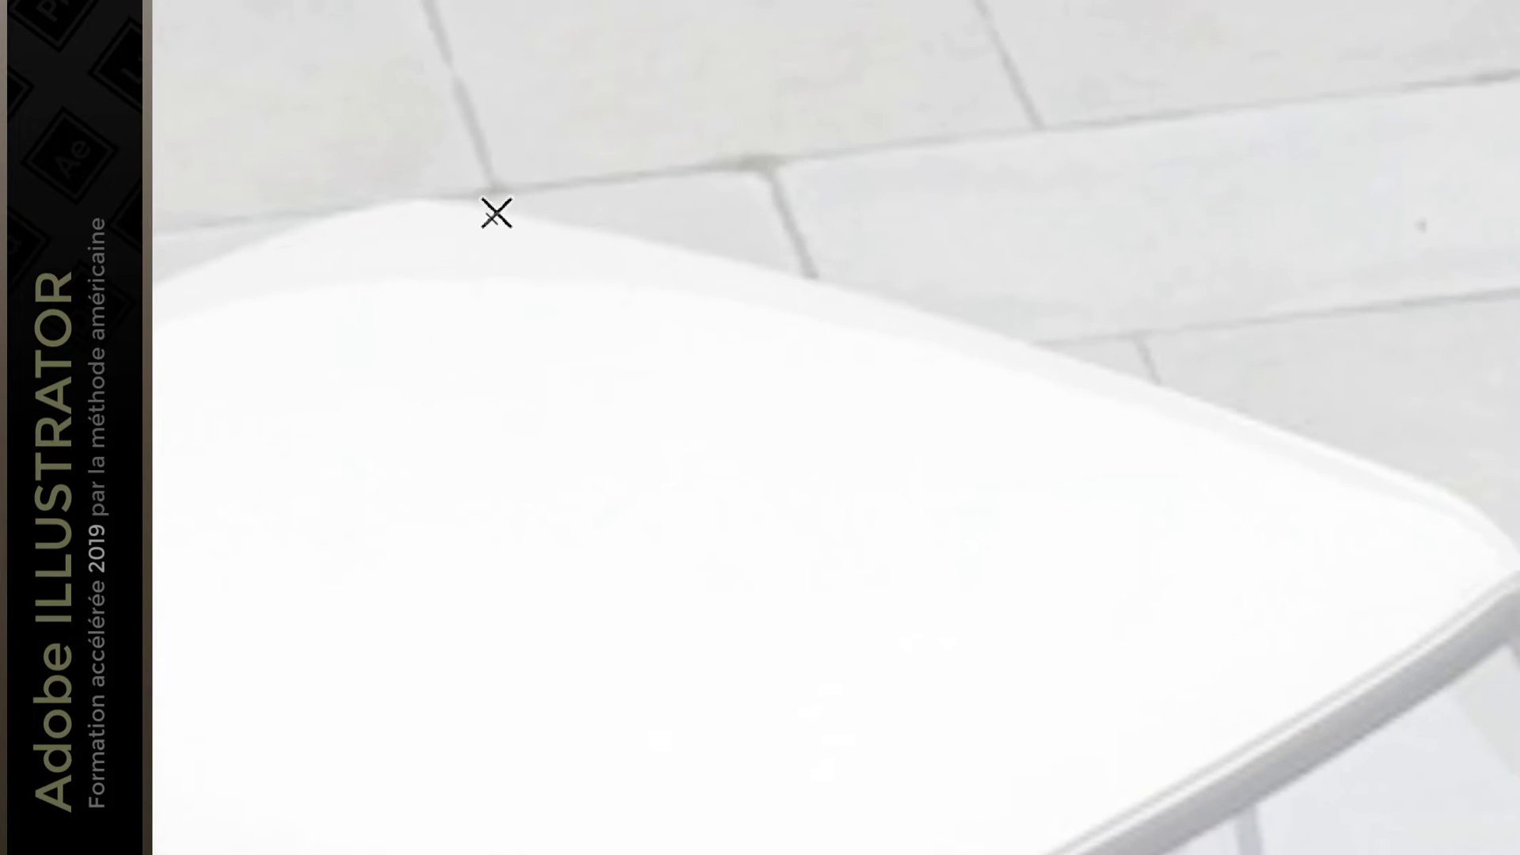
left_click(496, 212)
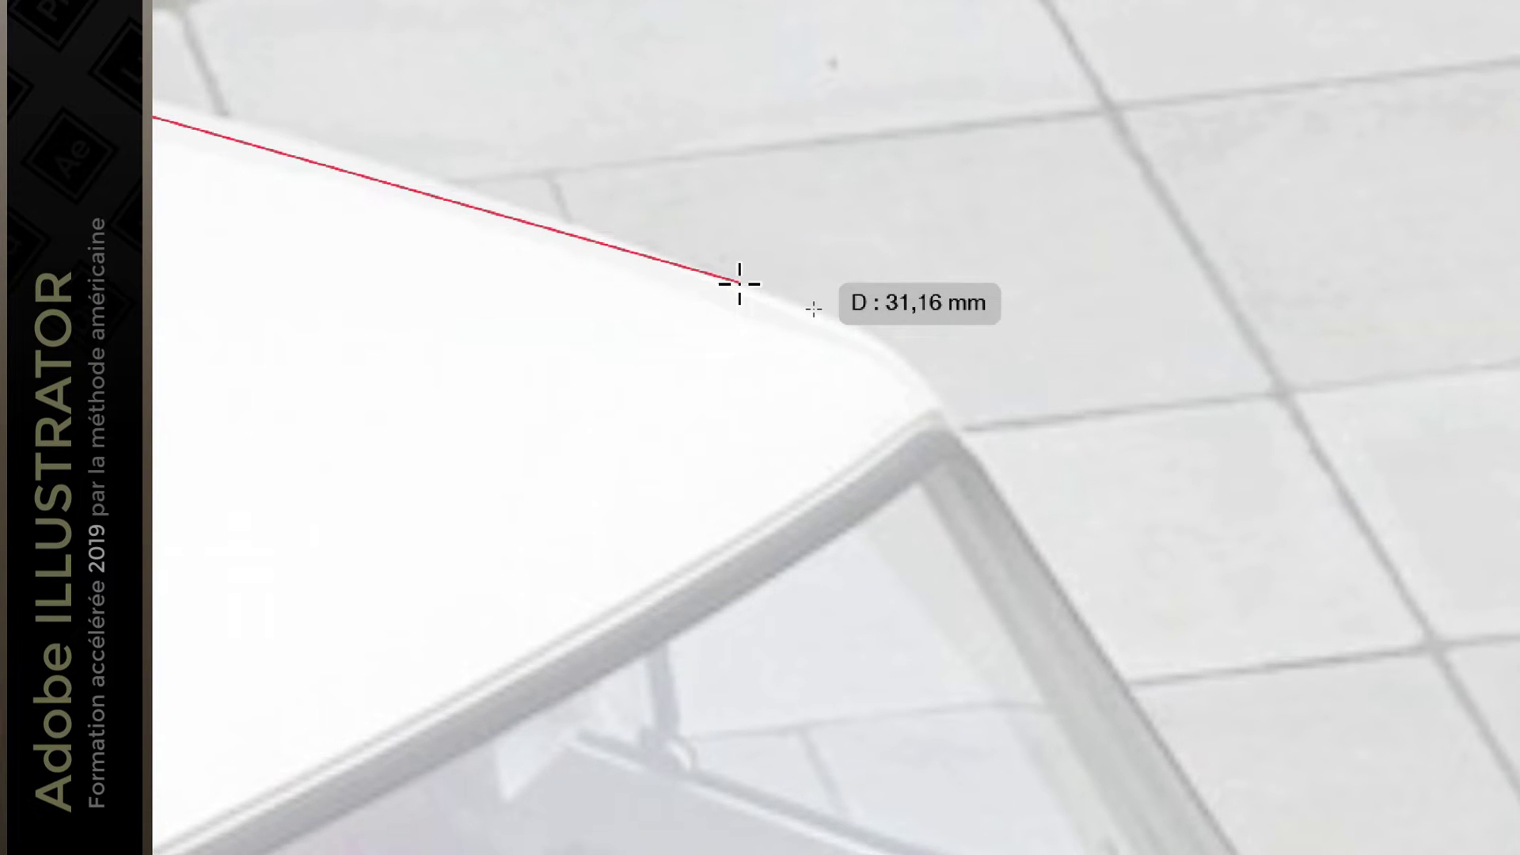
mouse_move(739, 283)
left_mouse_down()
mouse_move(784, 300)
mouse_move(754, 290)
mouse_move(725, 305)
mouse_move(740, 316)
mouse_move(763, 299)
mouse_move(756, 254)
mouse_move(749, 287)
mouse_move(733, 266)
mouse_move(707, 271)
mouse_move(754, 270)
mouse_move(744, 286)
left_mouse_up()
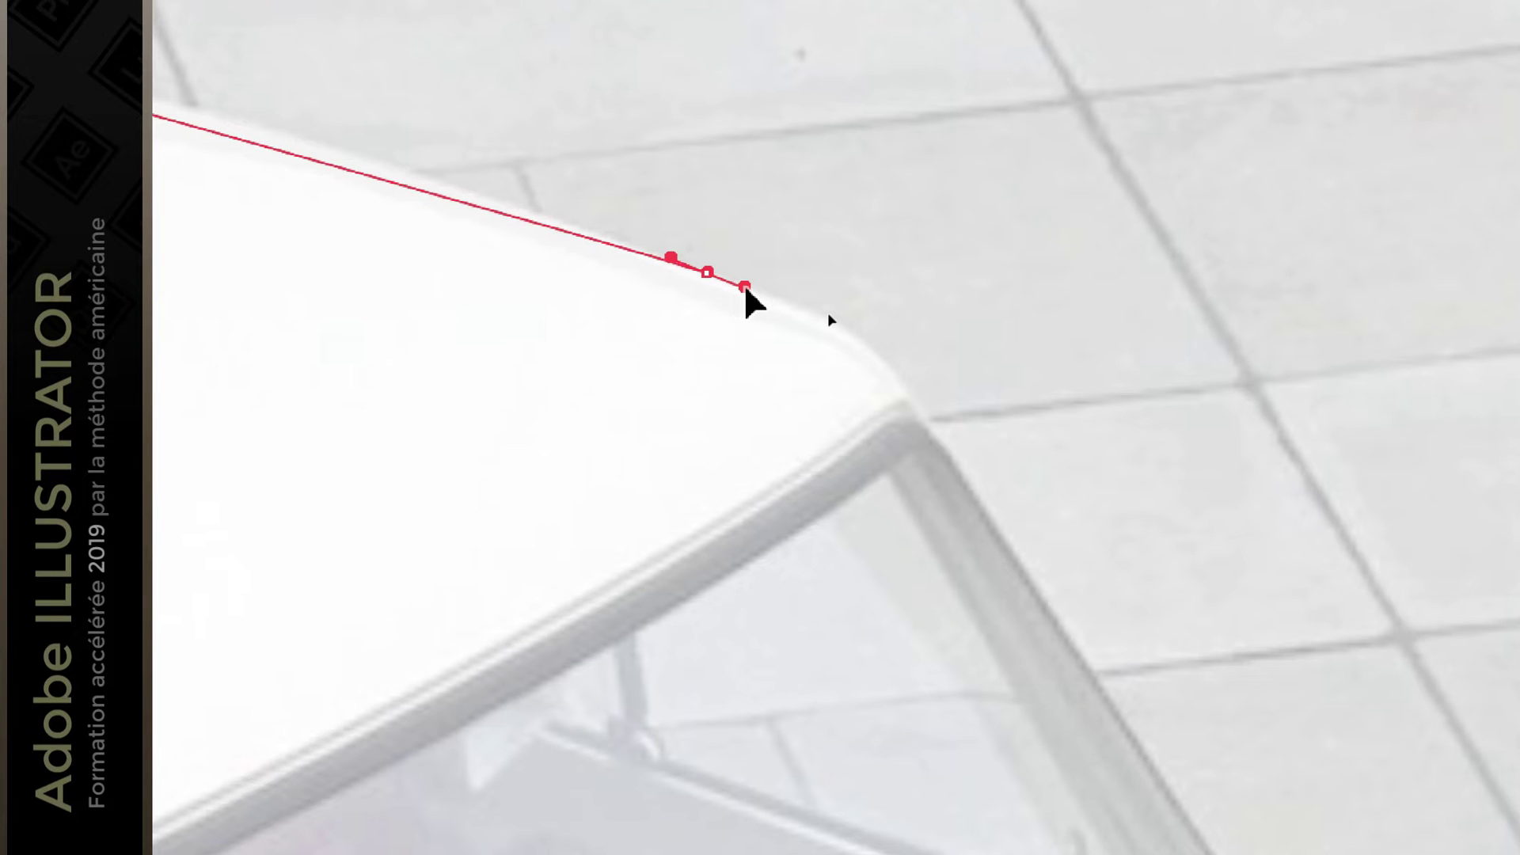
left_click_drag(744, 286, 744, 287)
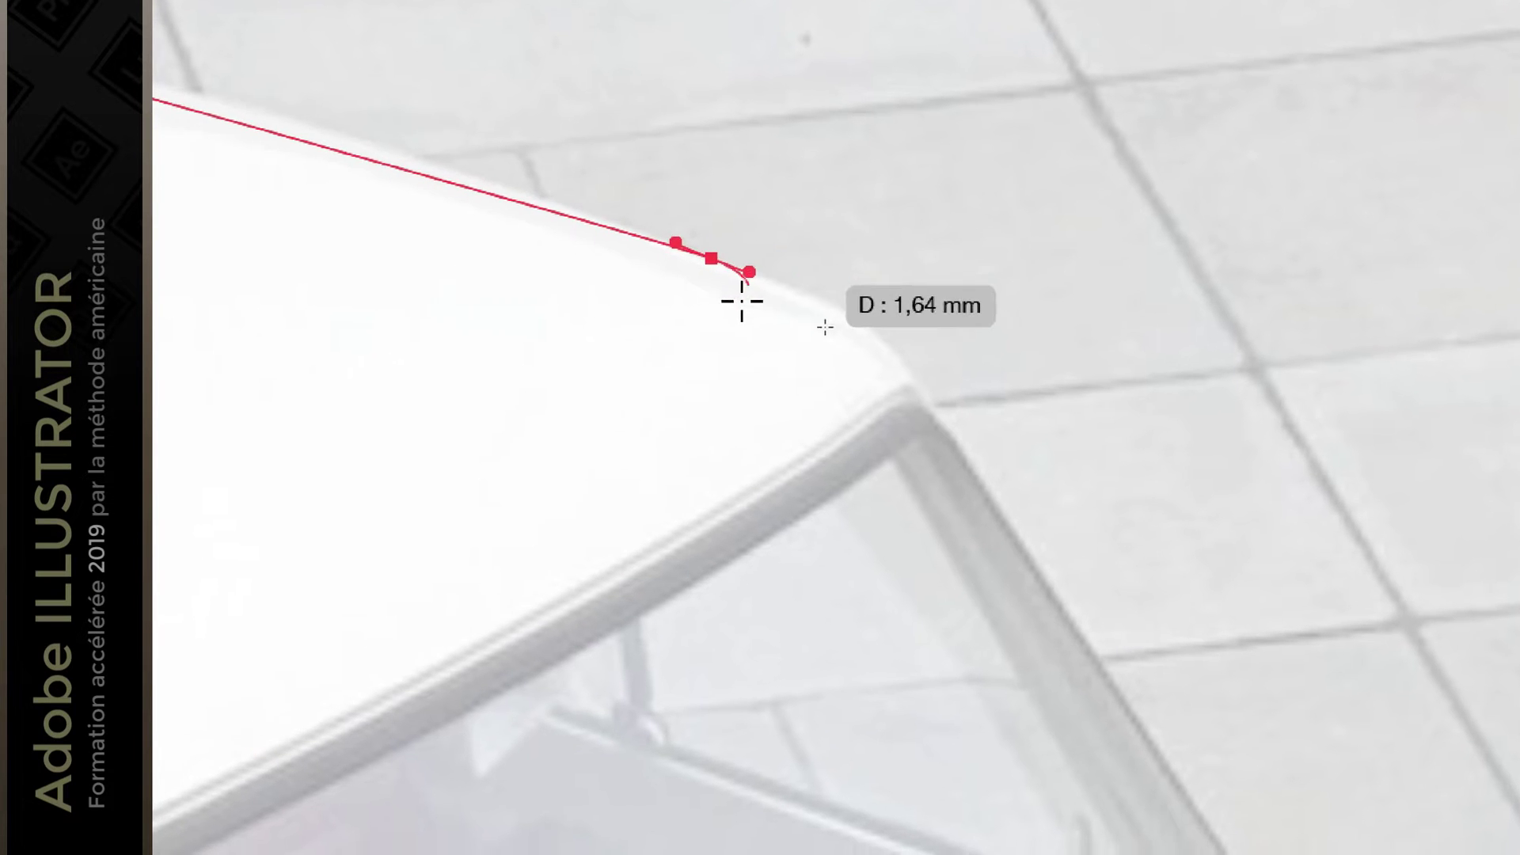
key("ctrl")
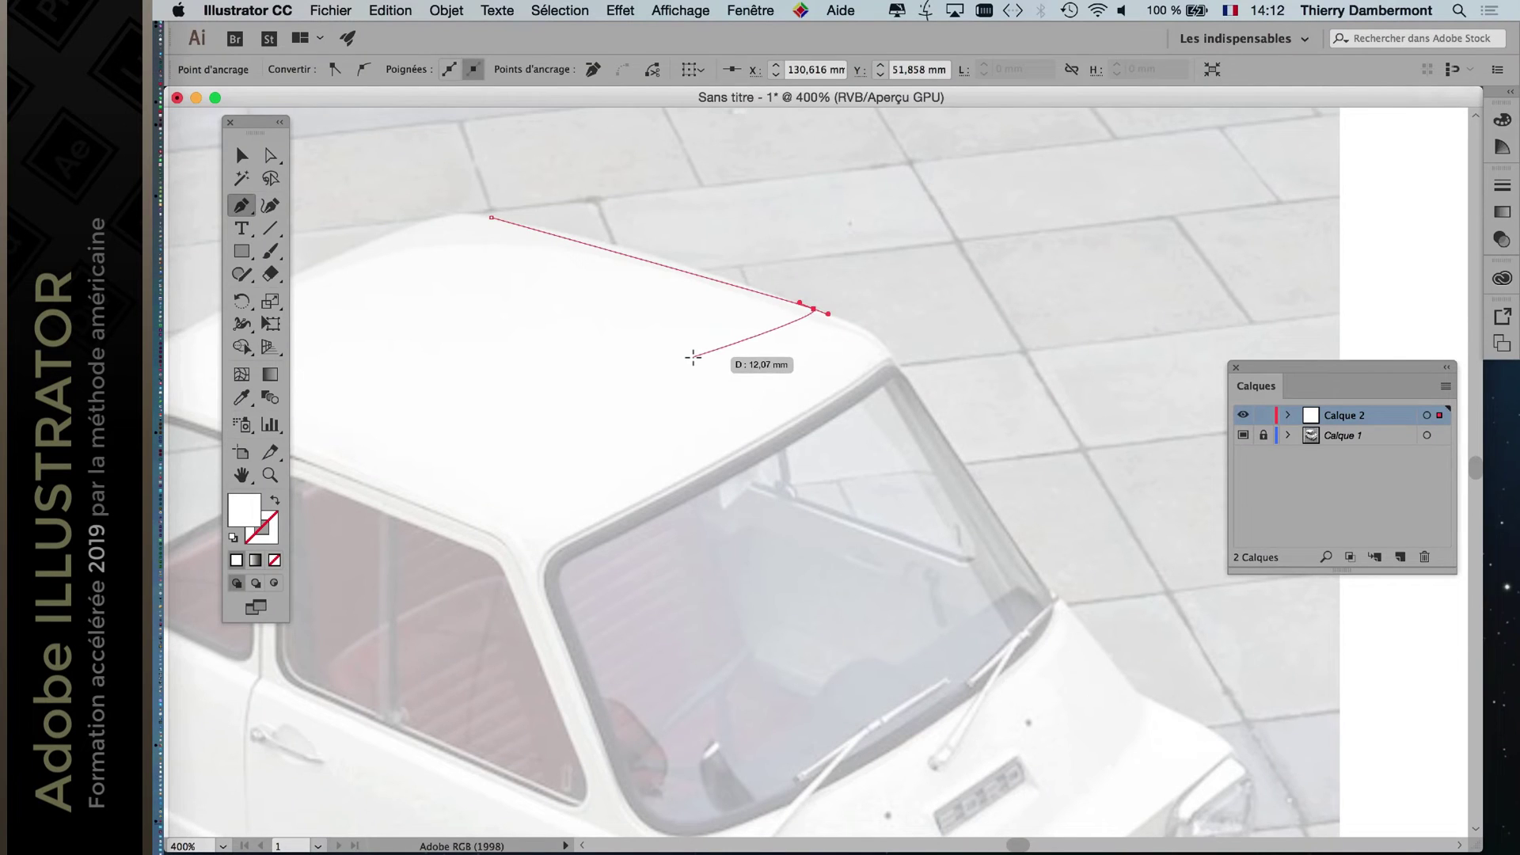
key("super+shift+a")
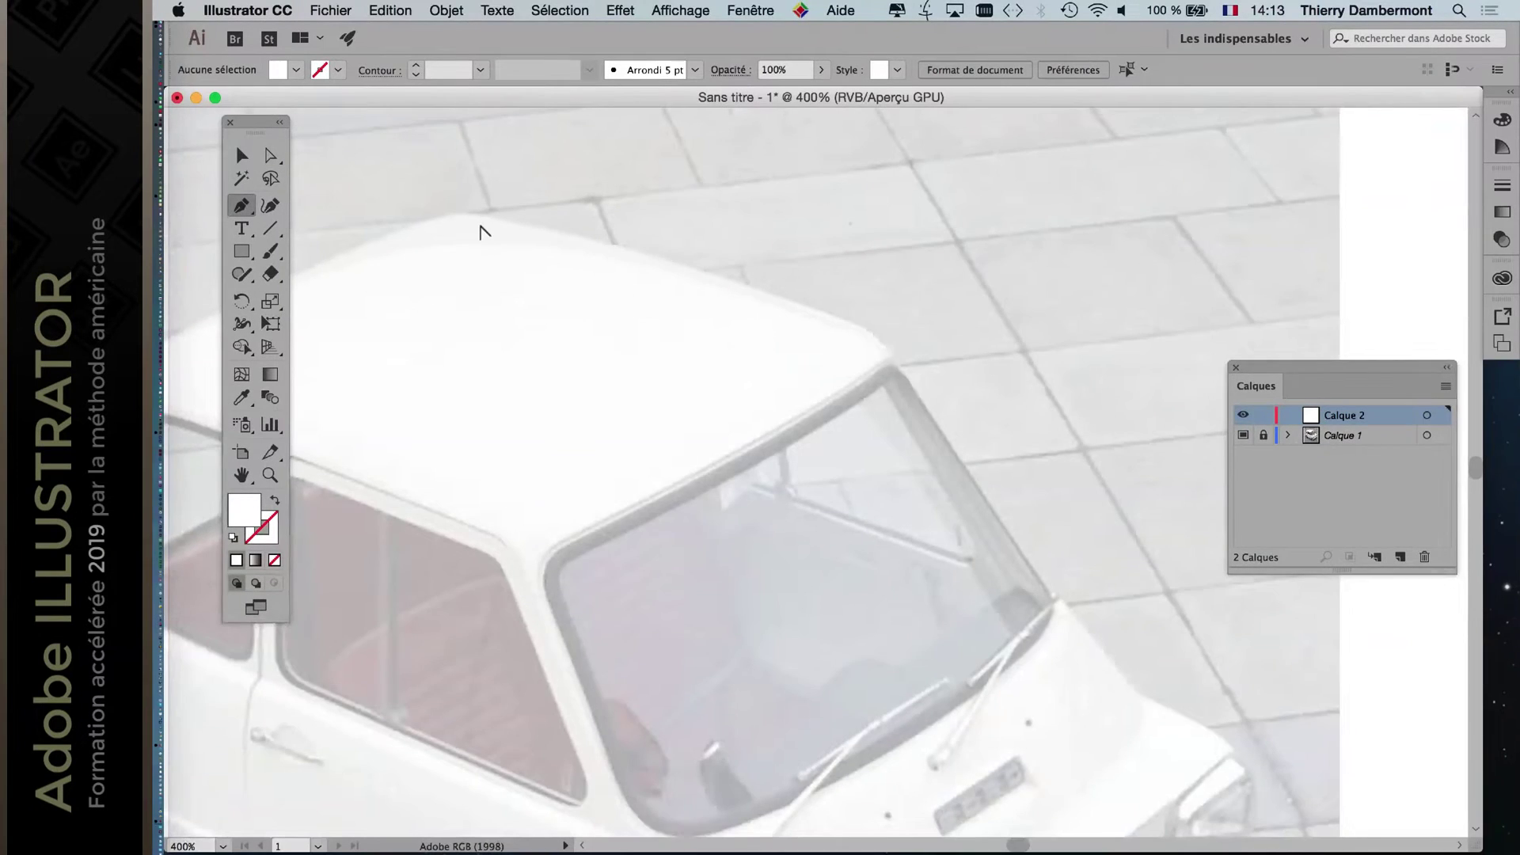
Try the roof edge path again on Calque 2 at 800% zoom, then undo the two placed anchors.
left_click(479, 231, "super")
left_click_drag(537, 263, 690, 286)
left_click(626, 212)
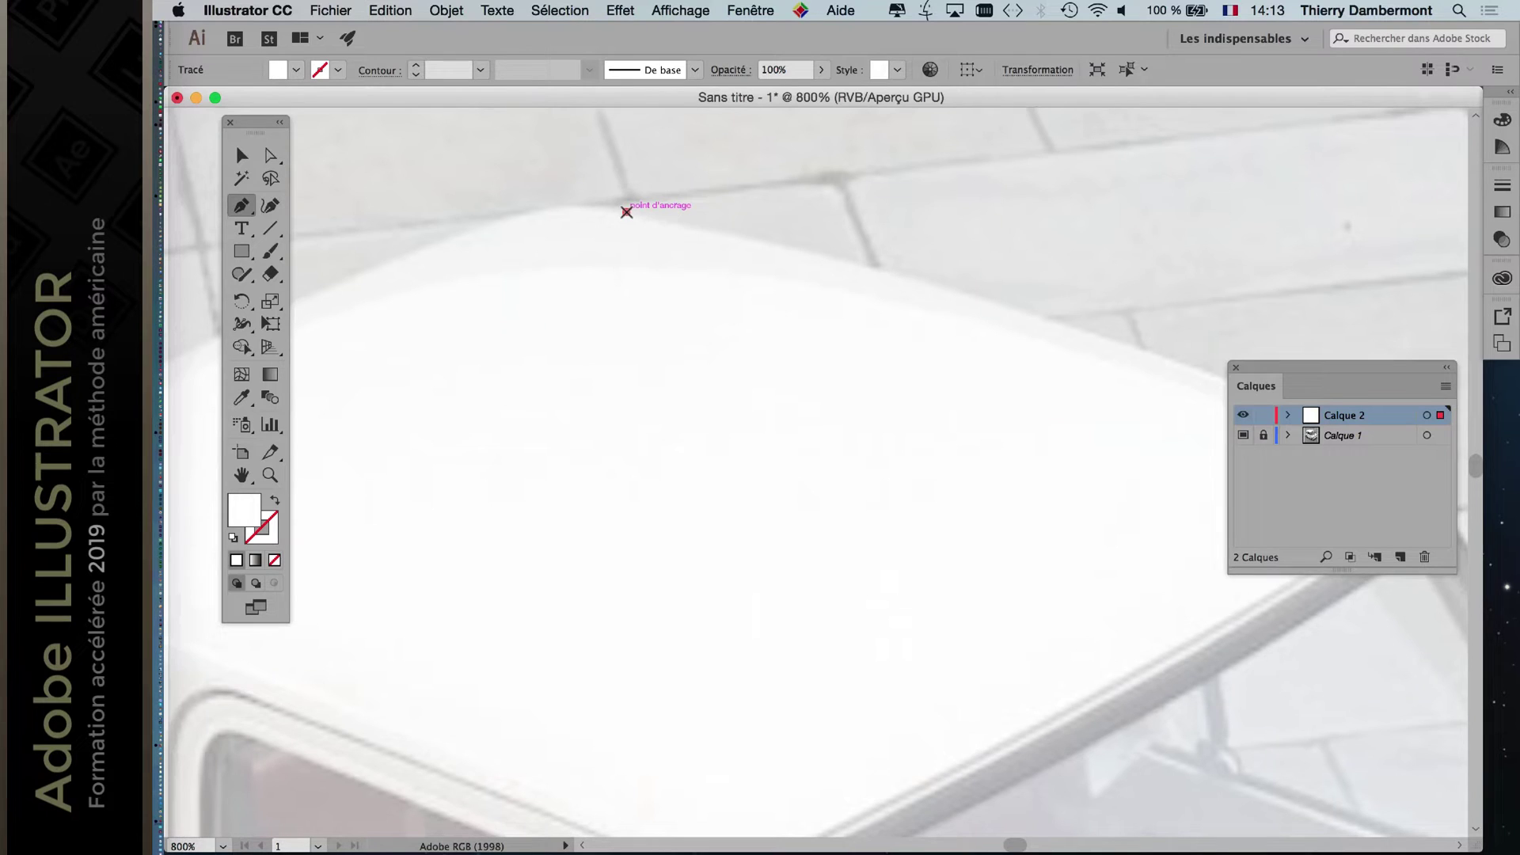
left_click_drag(1333, 368, 728, 624)
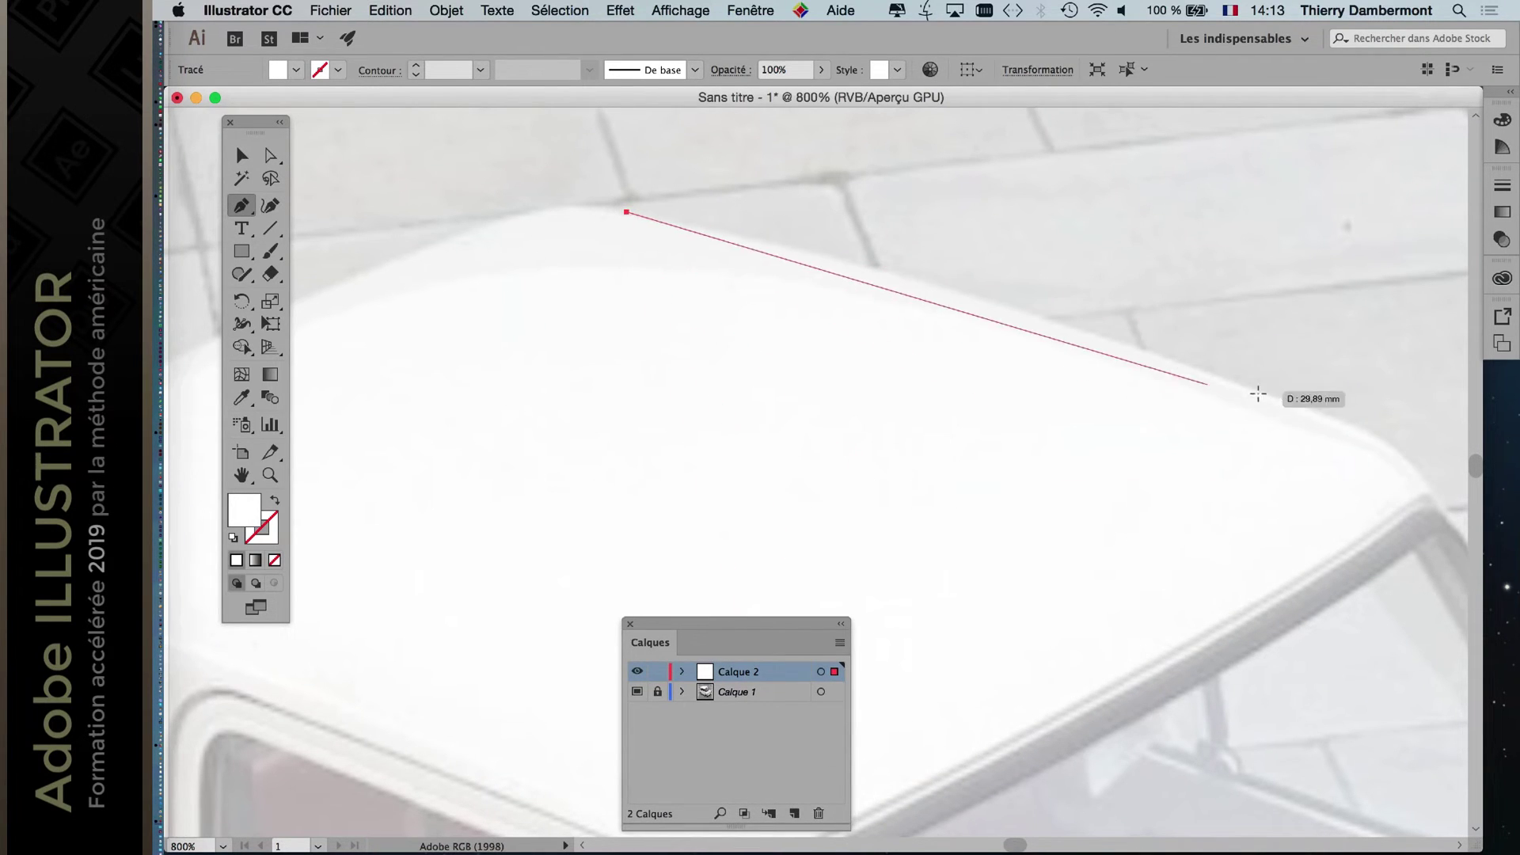
left_click_drag(1315, 410, 927, 411)
left_click_drag(644, 311, 455, 241)
left_click_drag(634, 282, 1435, 384)
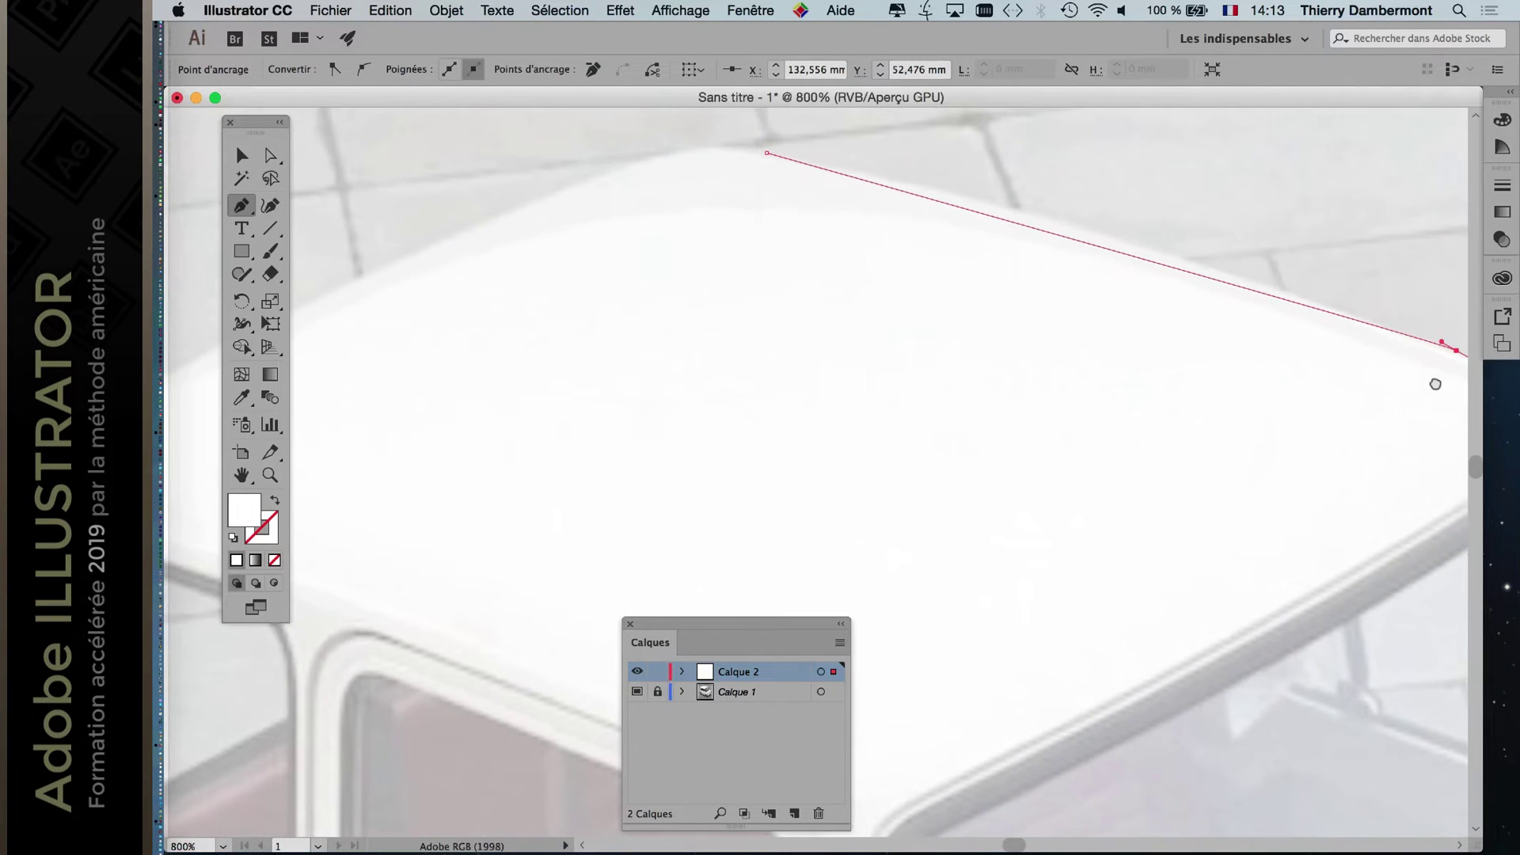
left_click_drag(1116, 370, 1234, 377)
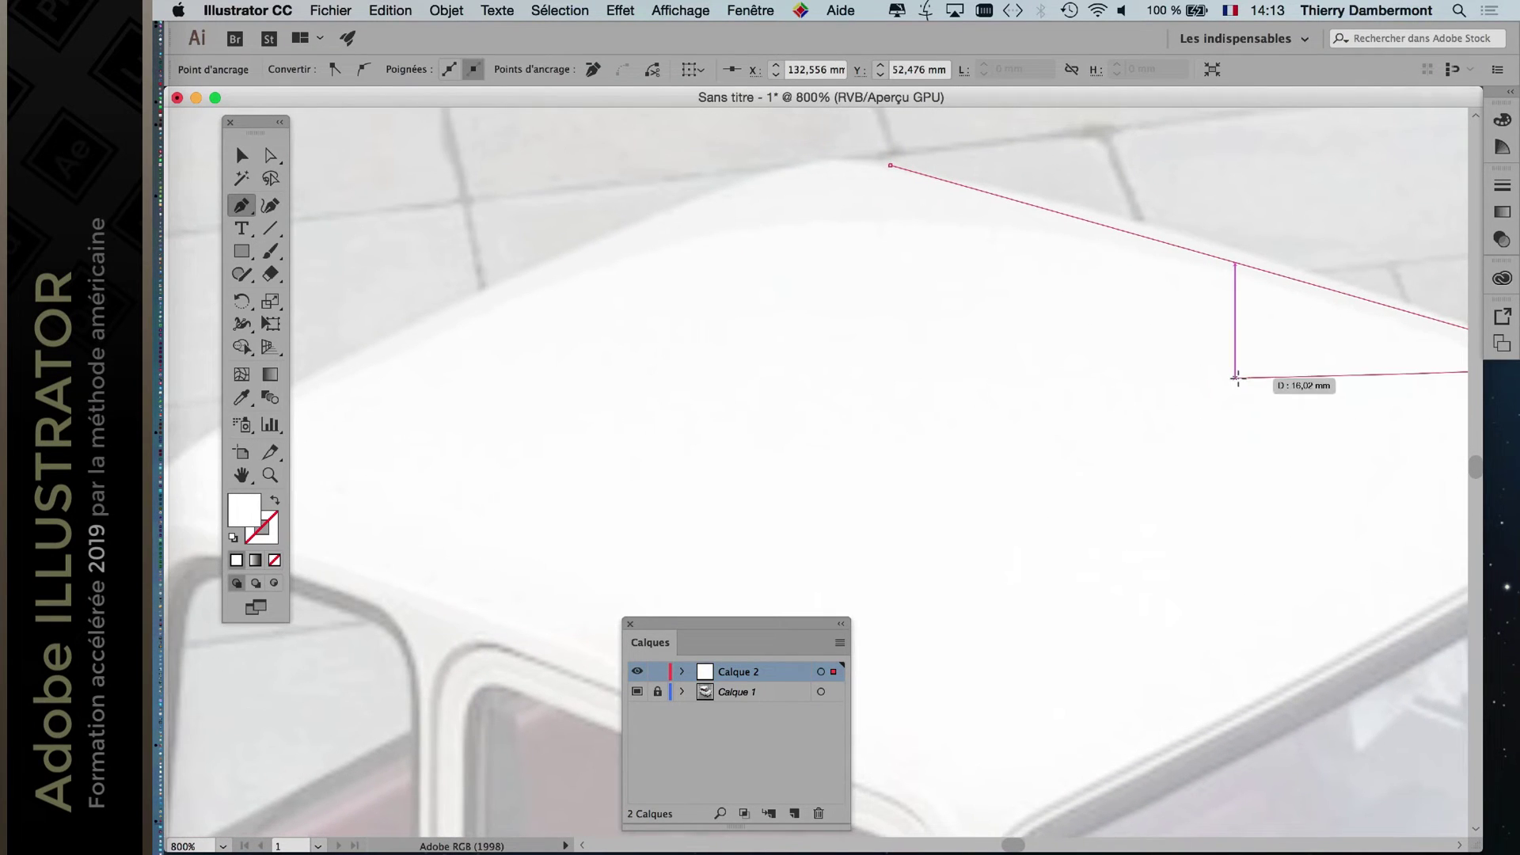
key("super+z")
key("super+z")
Try a straight-looking roof segment from the rear corner to a short-handled smooth anchor just before the front corner.
left_click(888, 166)
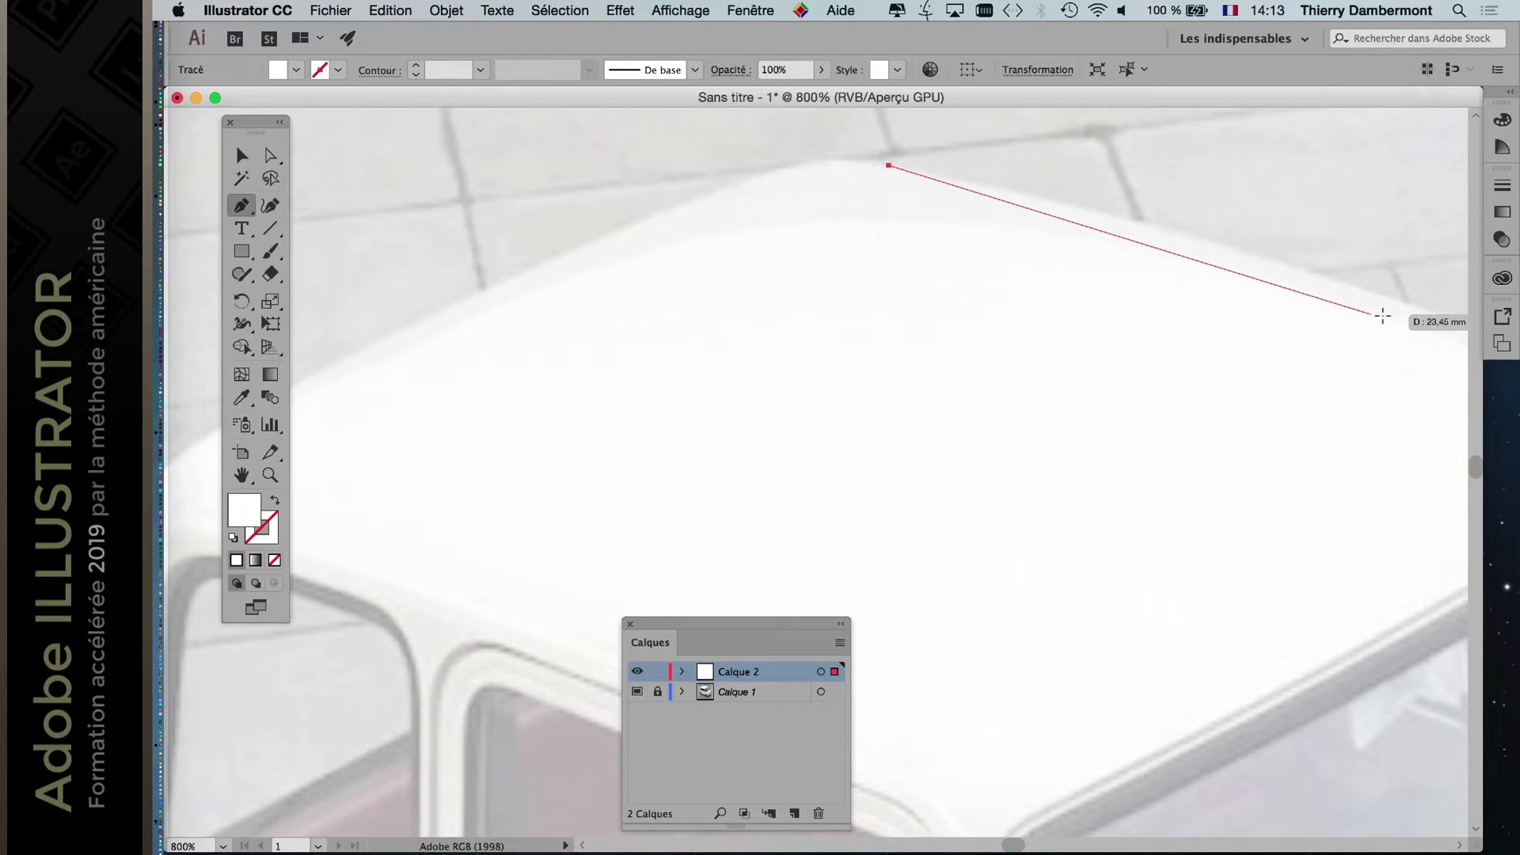
left_click_drag(1388, 322, 883, 325)
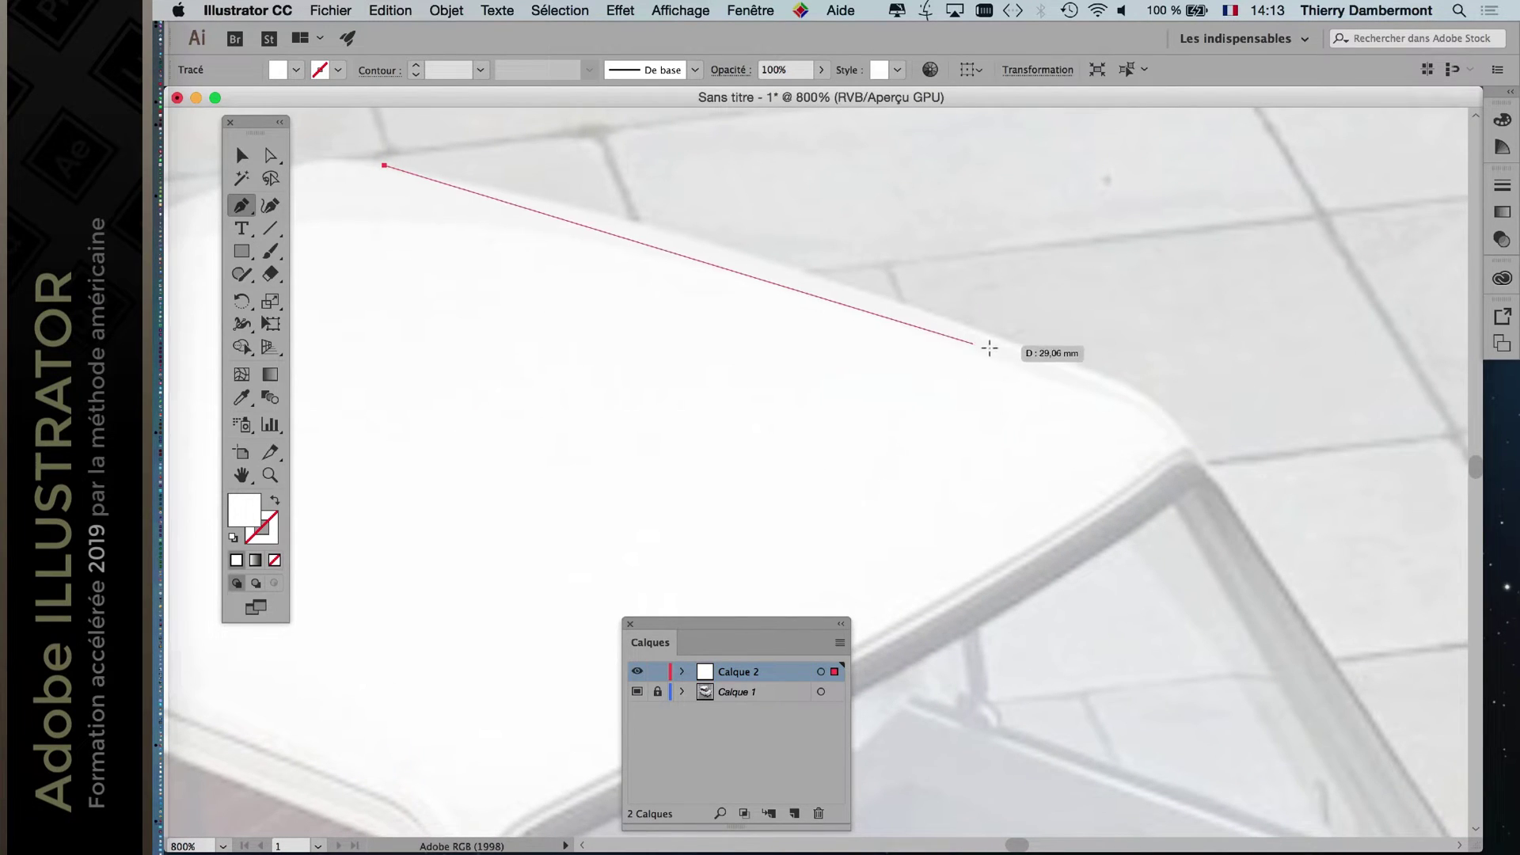
left_click(1090, 365)
left_click_drag(1093, 367, 1110, 374)
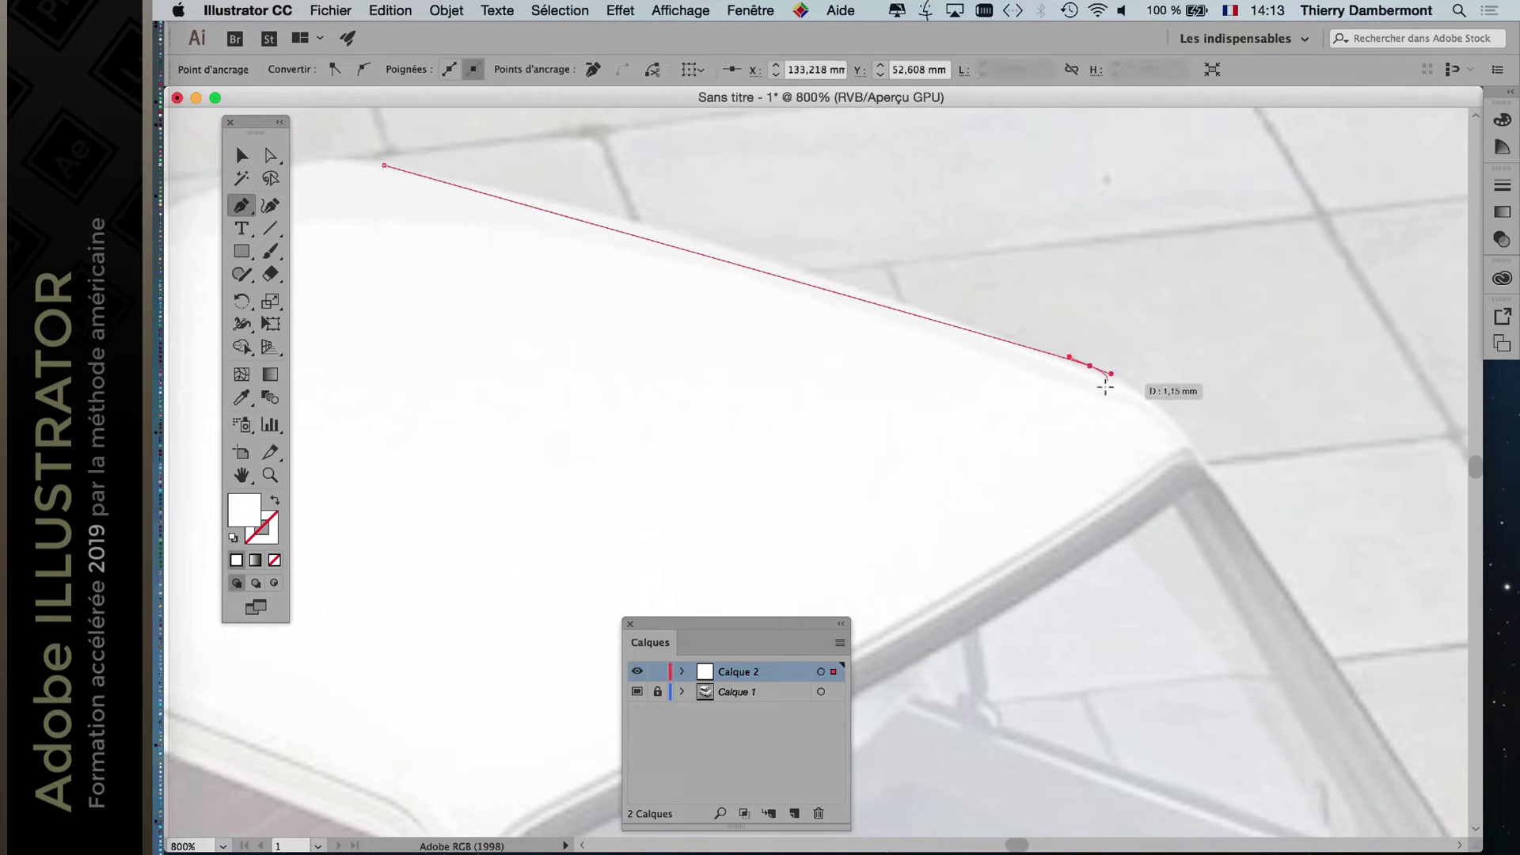
key("super")
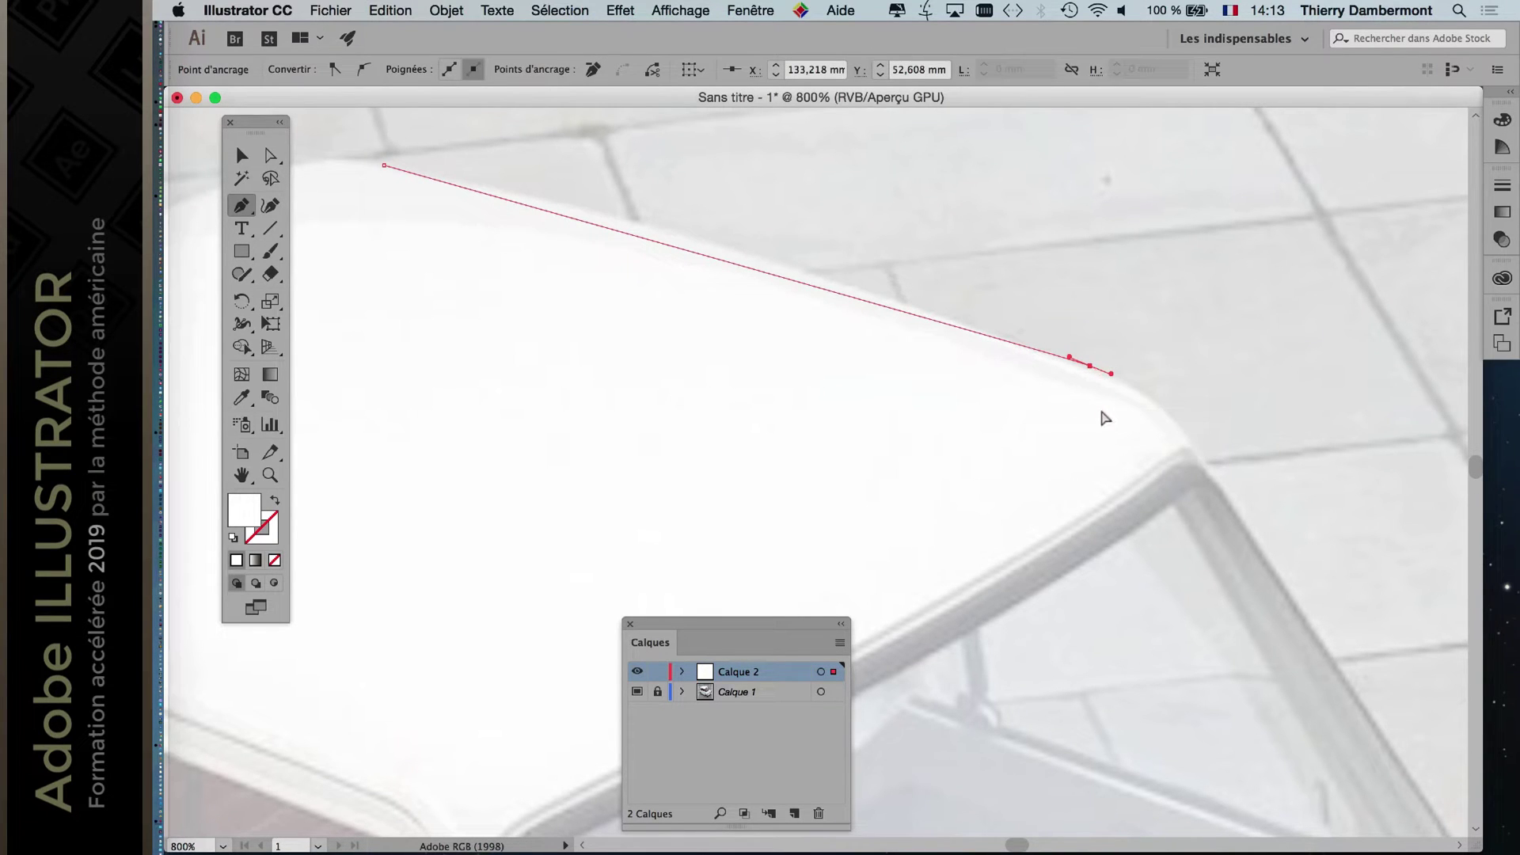
left_click(956, 400, "super")
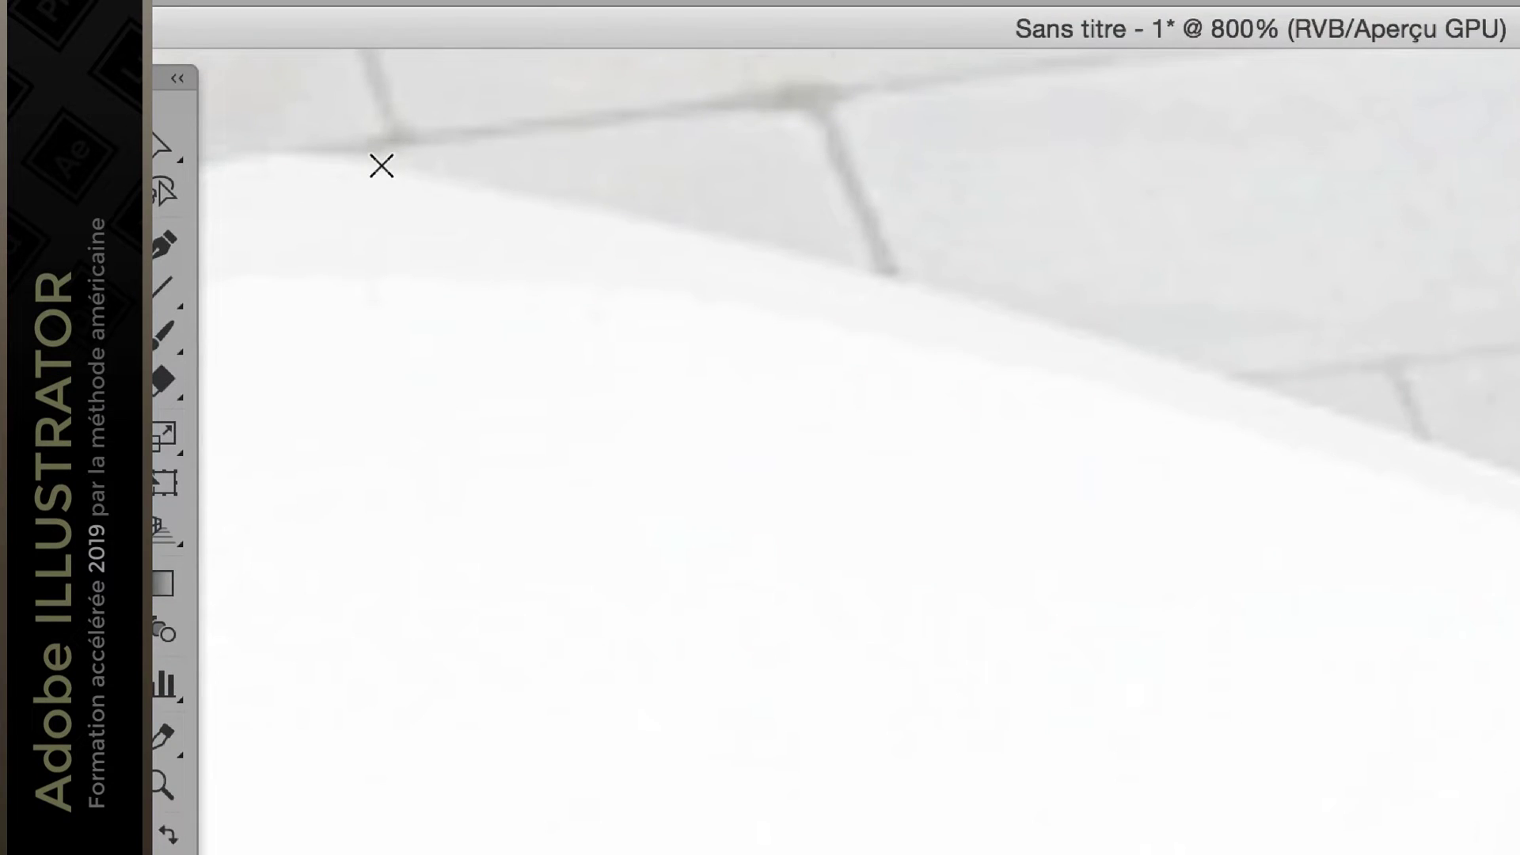
Draw the first Pen segment along the roof's far edge on Calque 2, ending in a short-handled smooth anchor before the front corner.
left_click(381, 165)
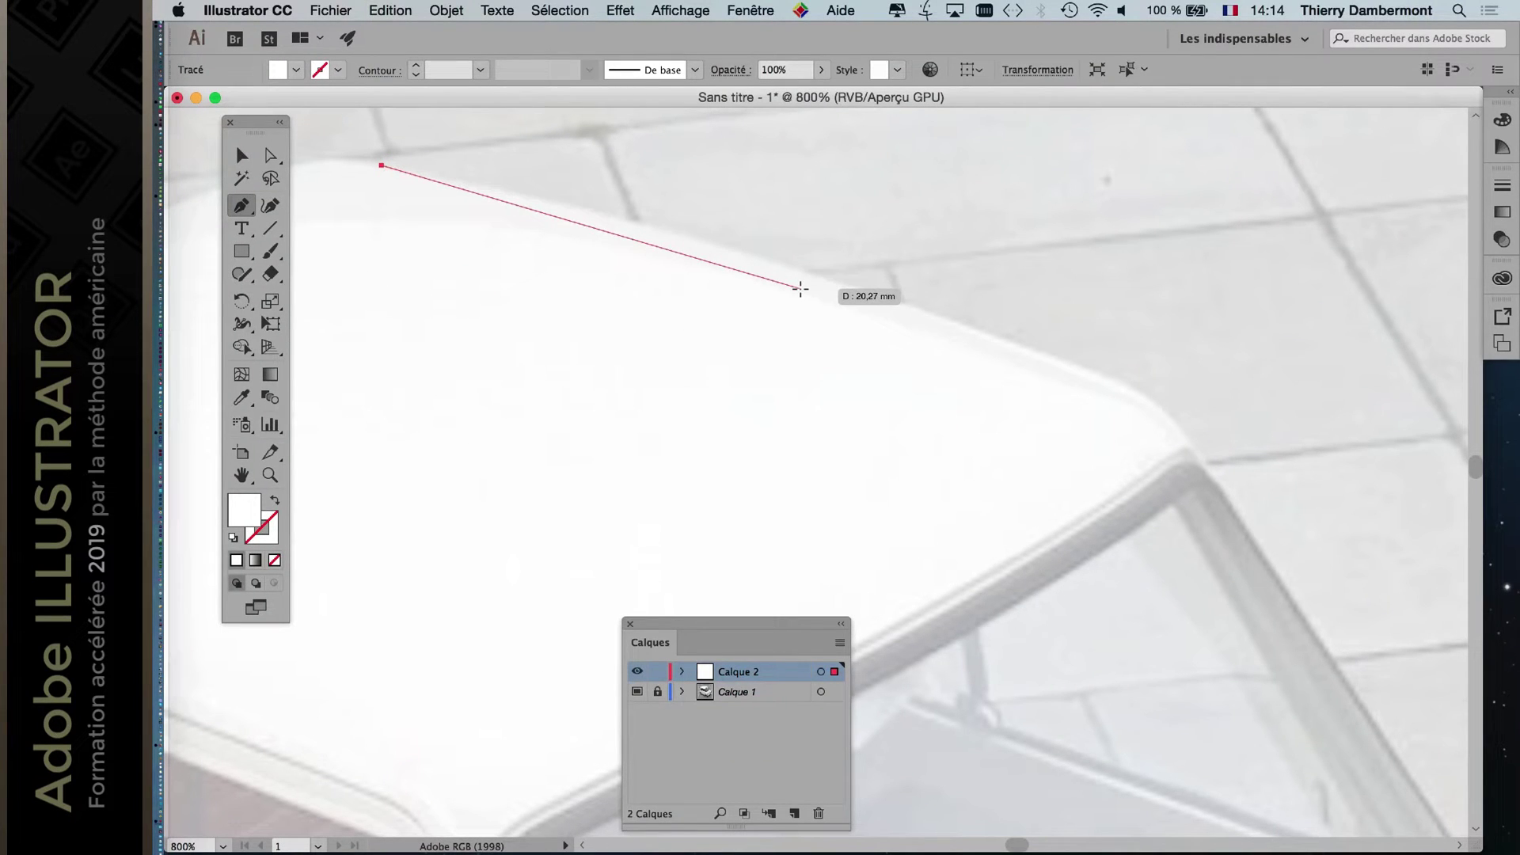
key("space")
left_click_drag(800, 287, 577, 258)
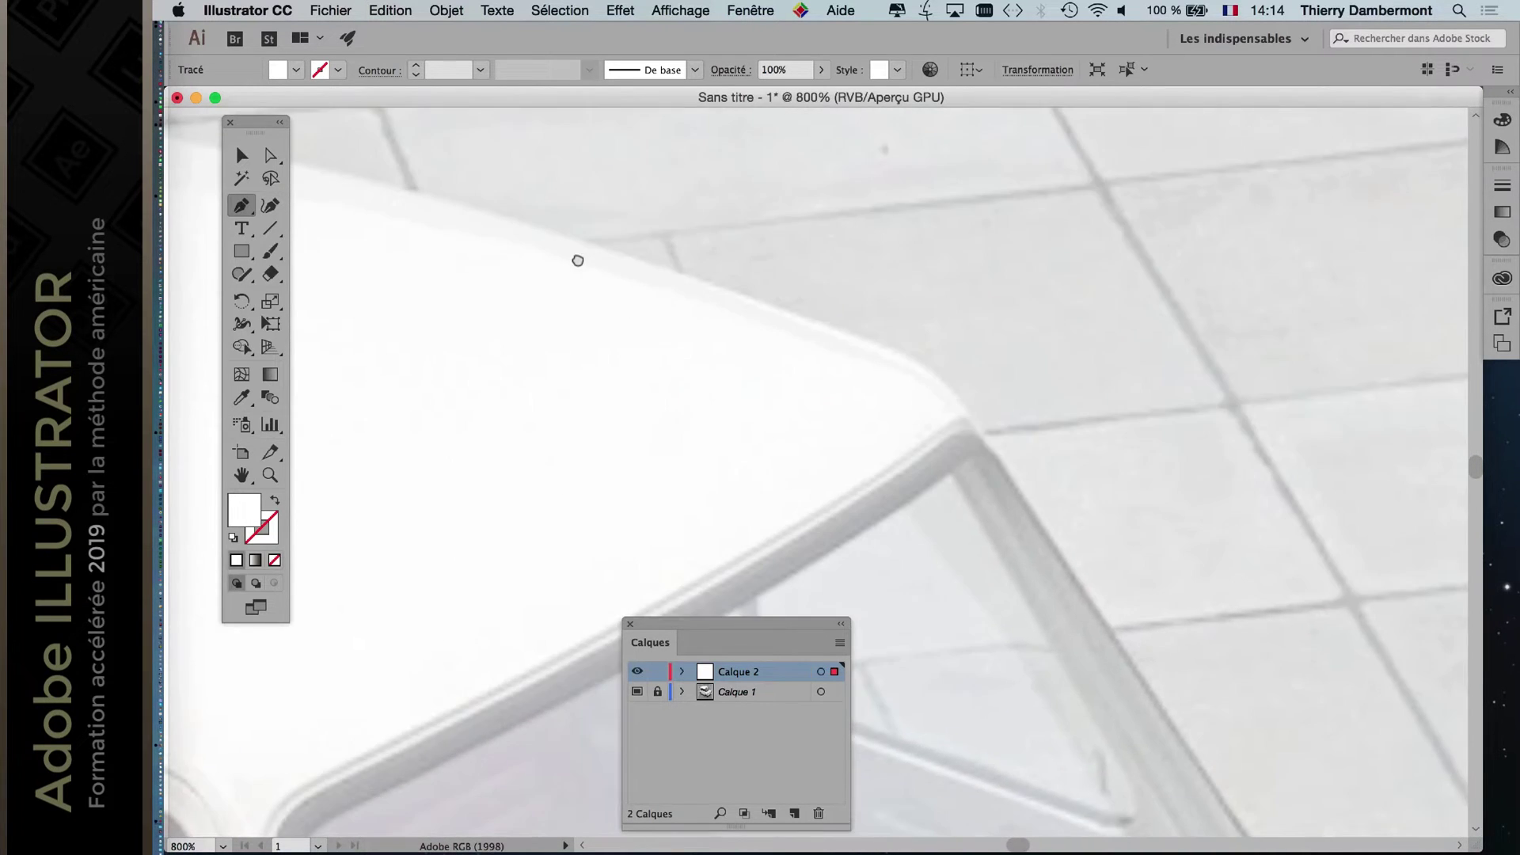
left_click_drag(672, 254, 807, 275)
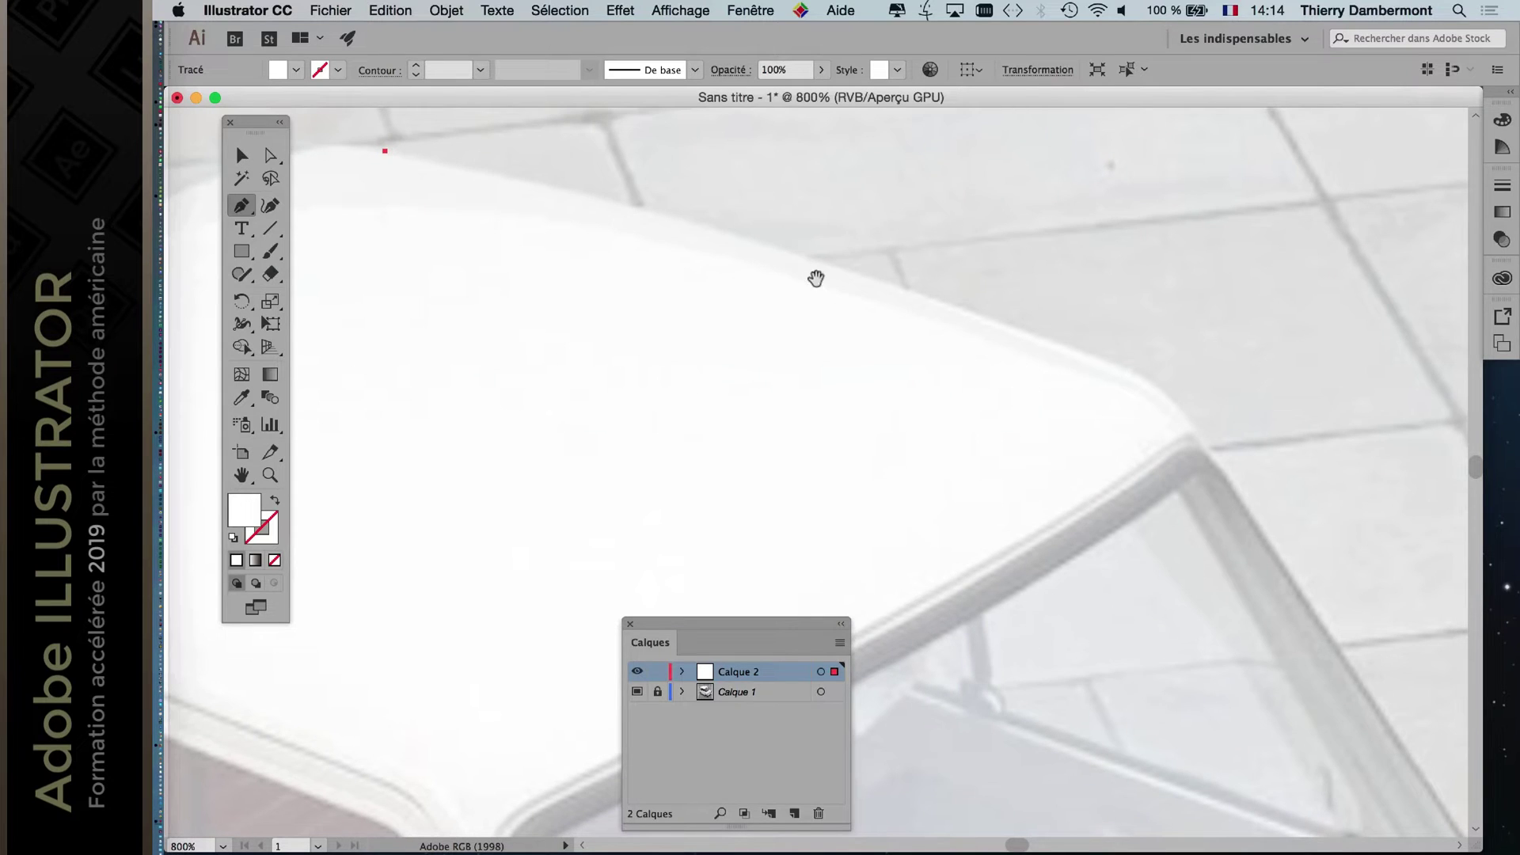
left_click_drag(993, 380, 1027, 426)
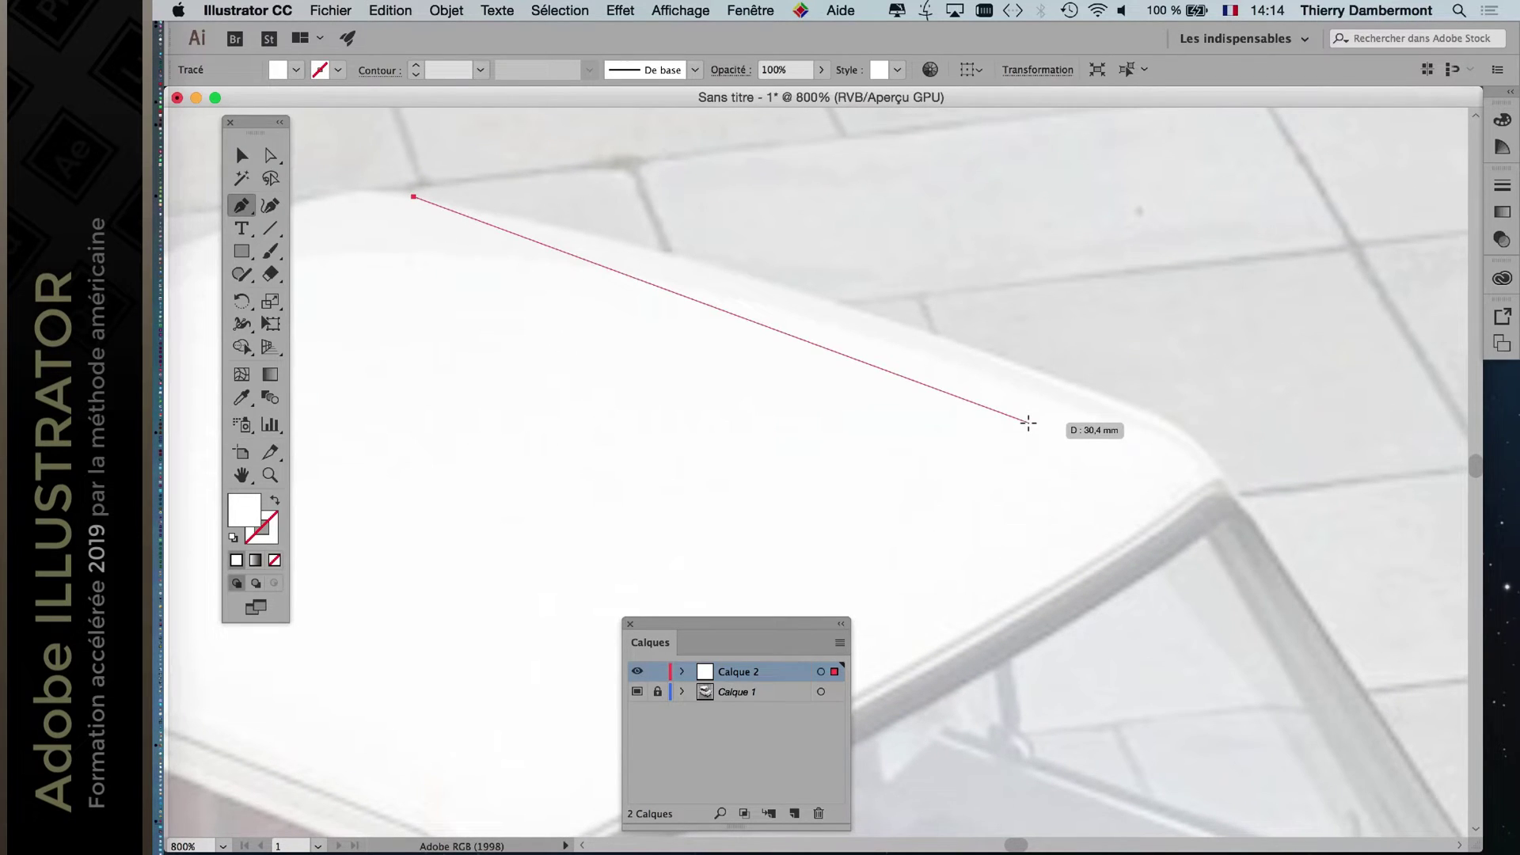
key("space")
left_click(1093, 387)
left_click_drag(1093, 388, 1108, 394)
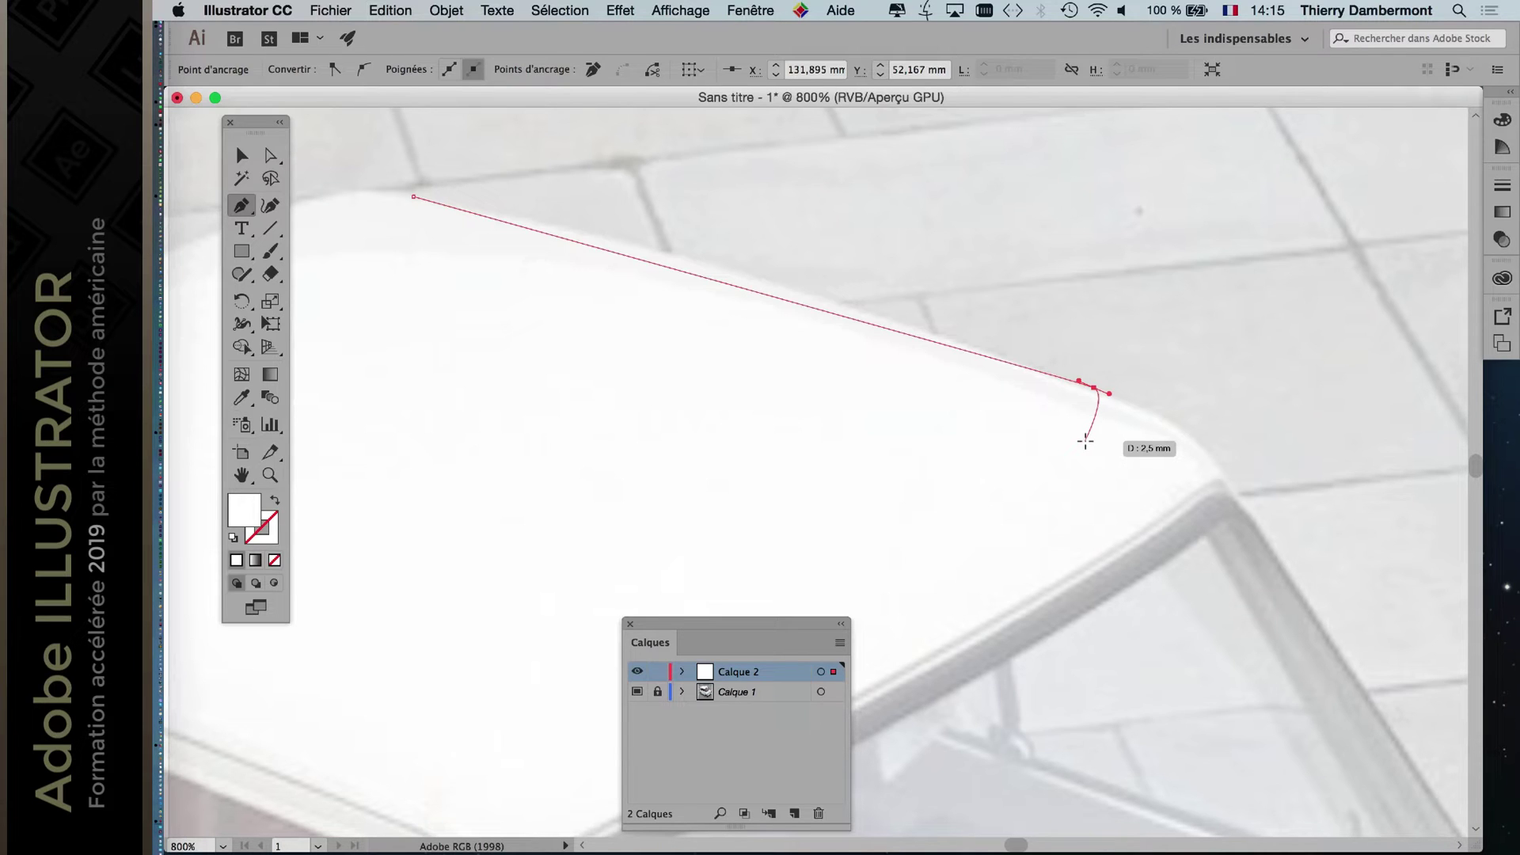
Lengthen the second anchor's incoming handle back along the roof so the segment follows the curved edge.
key("super")
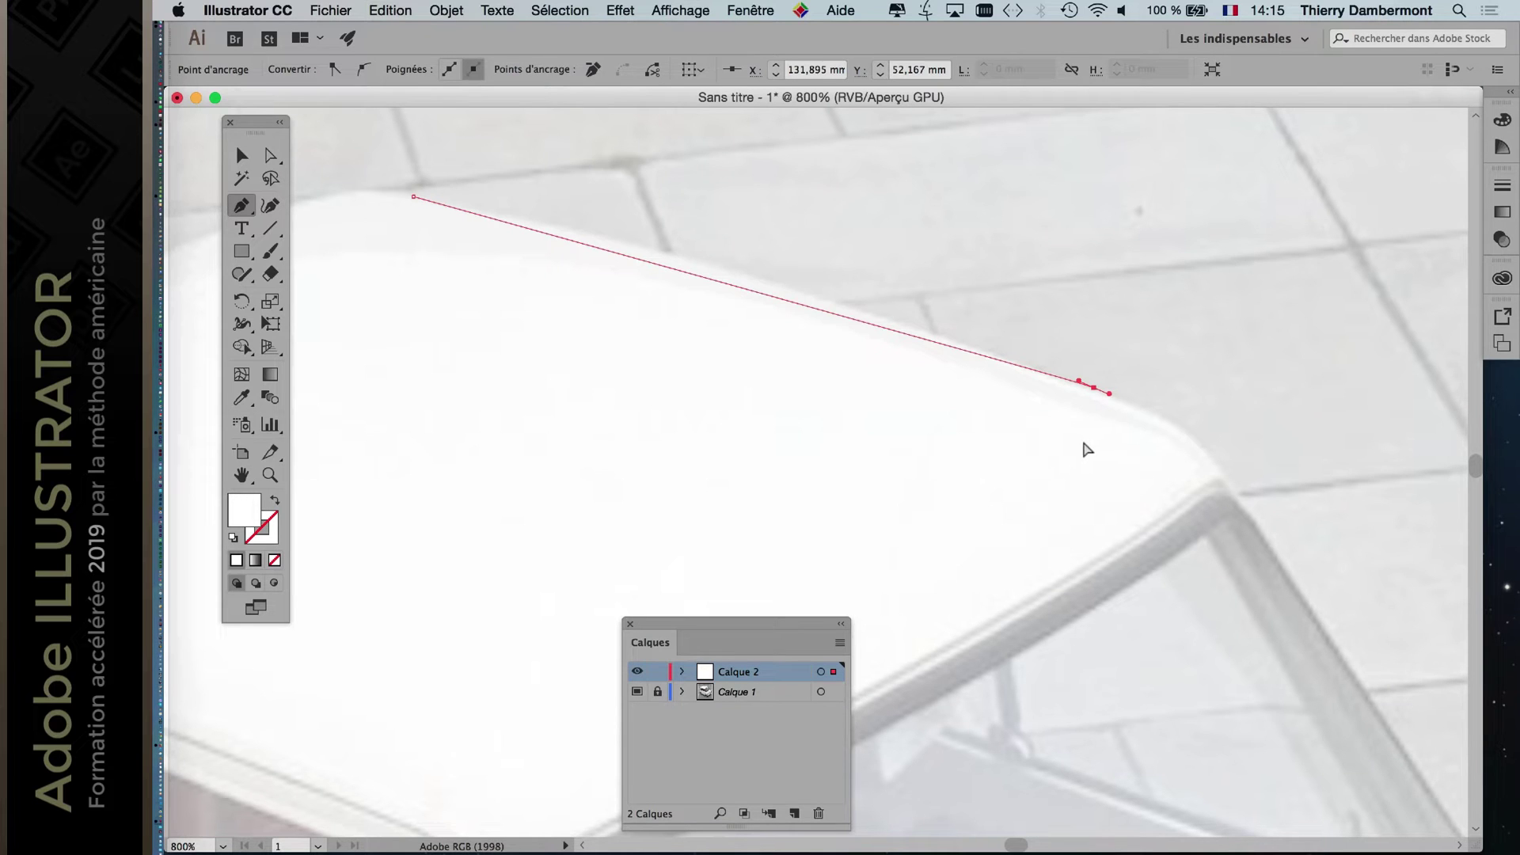
left_click_drag(1083, 384, 688, 425)
left_click_drag(687, 368, 759, 261)
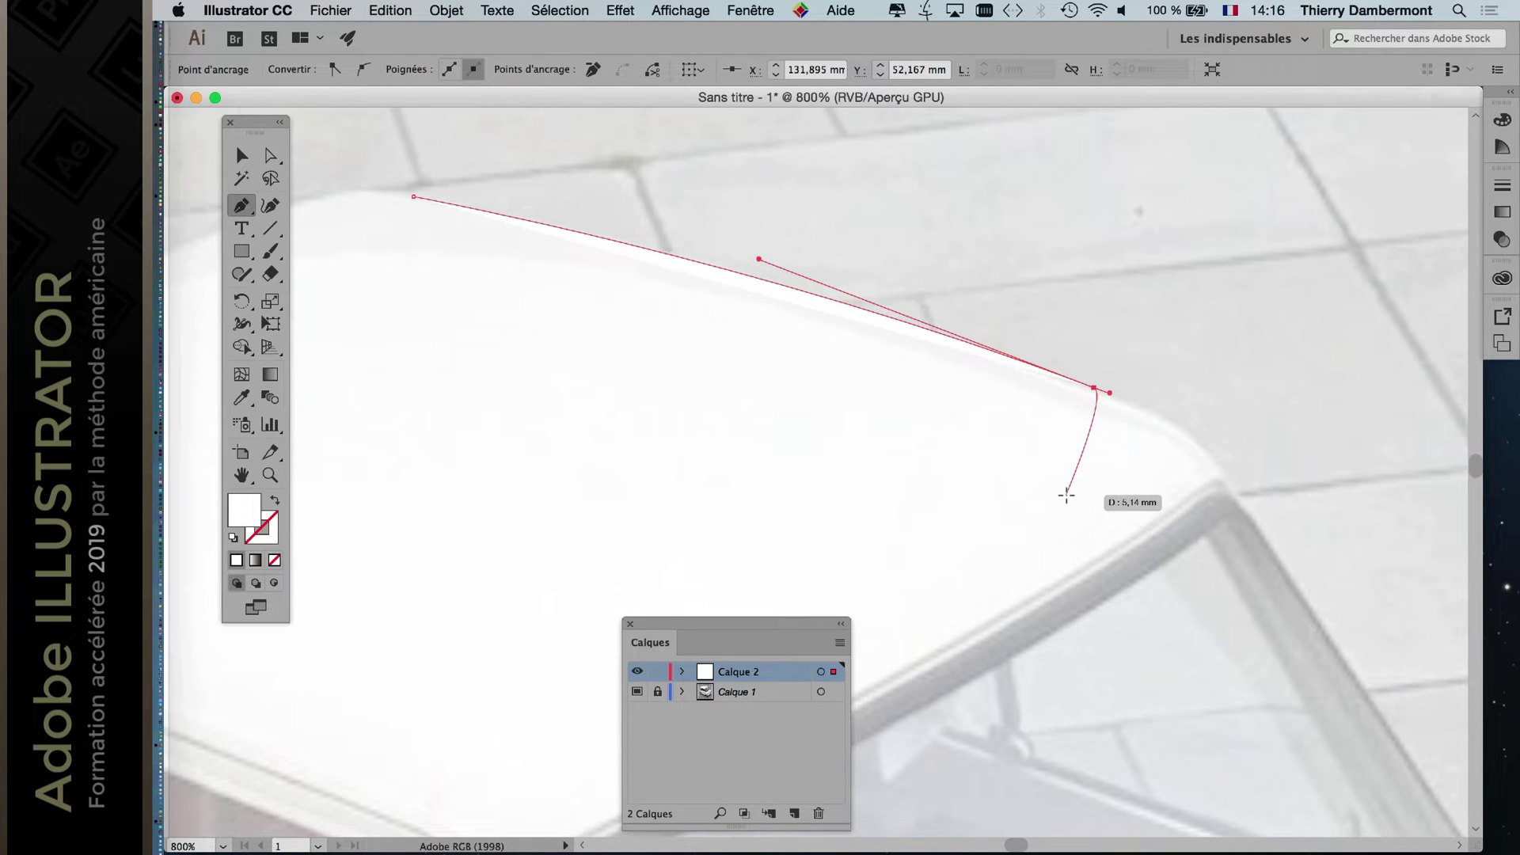
Try extending the path around the roof's front corner to the windscreen frame, then undo the added anchors.
left_click_drag(1066, 495, 655, 299)
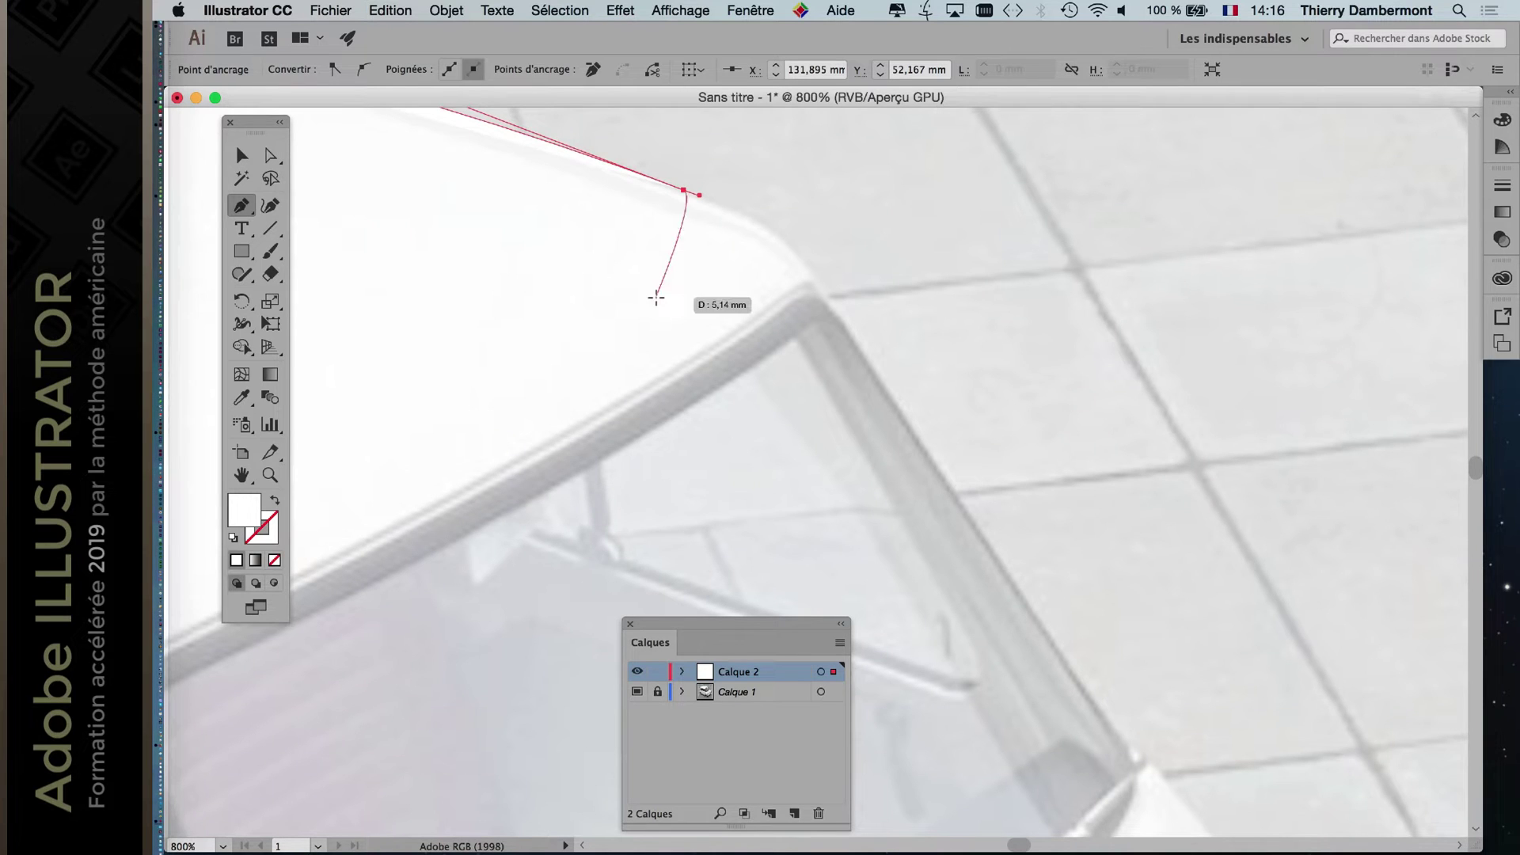
left_click_drag(656, 299, 1002, 467)
left_click_drag(1246, 519, 777, 376)
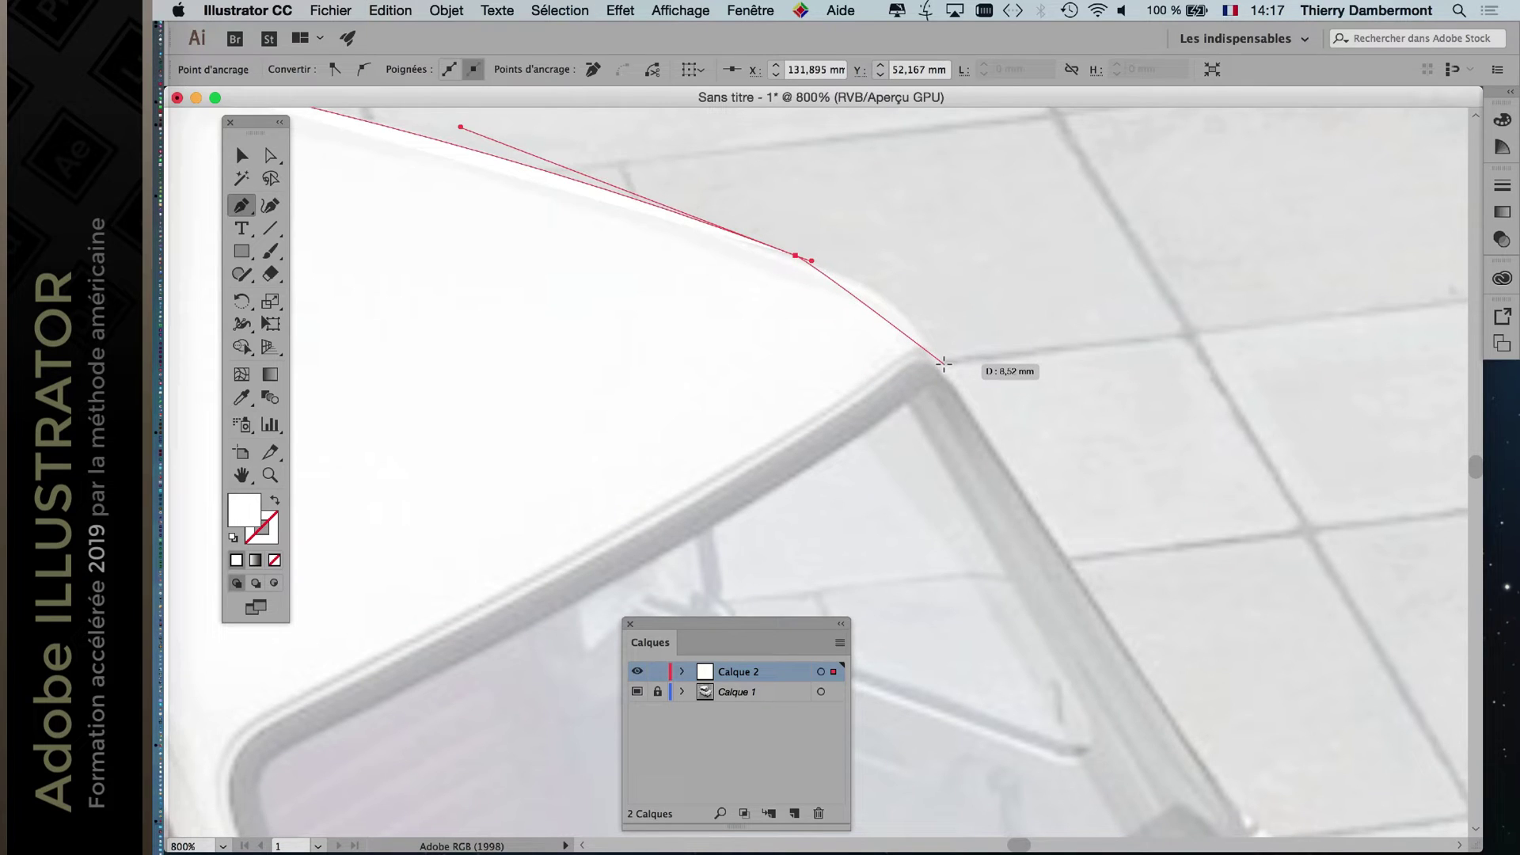
left_click_drag(944, 364, 954, 383)
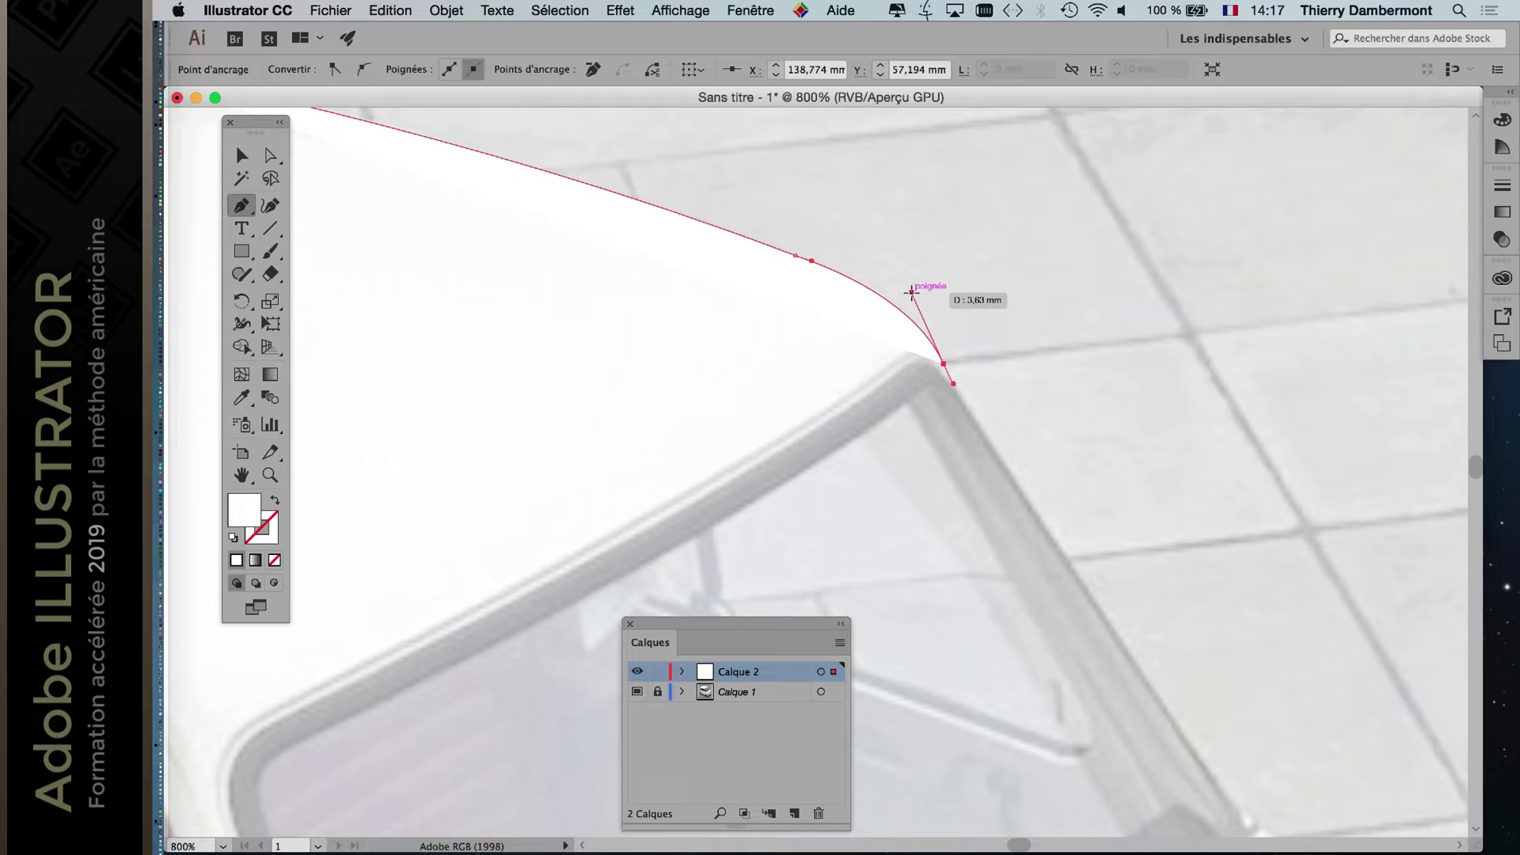
left_click_drag(911, 292, 911, 292)
left_click(911, 292)
key("super+z")
key("super+z")
Add a smooth anchor at the roof's front corner, pulling its handles so the path curves around the corner.
left_click_drag(911, 292, 911, 292)
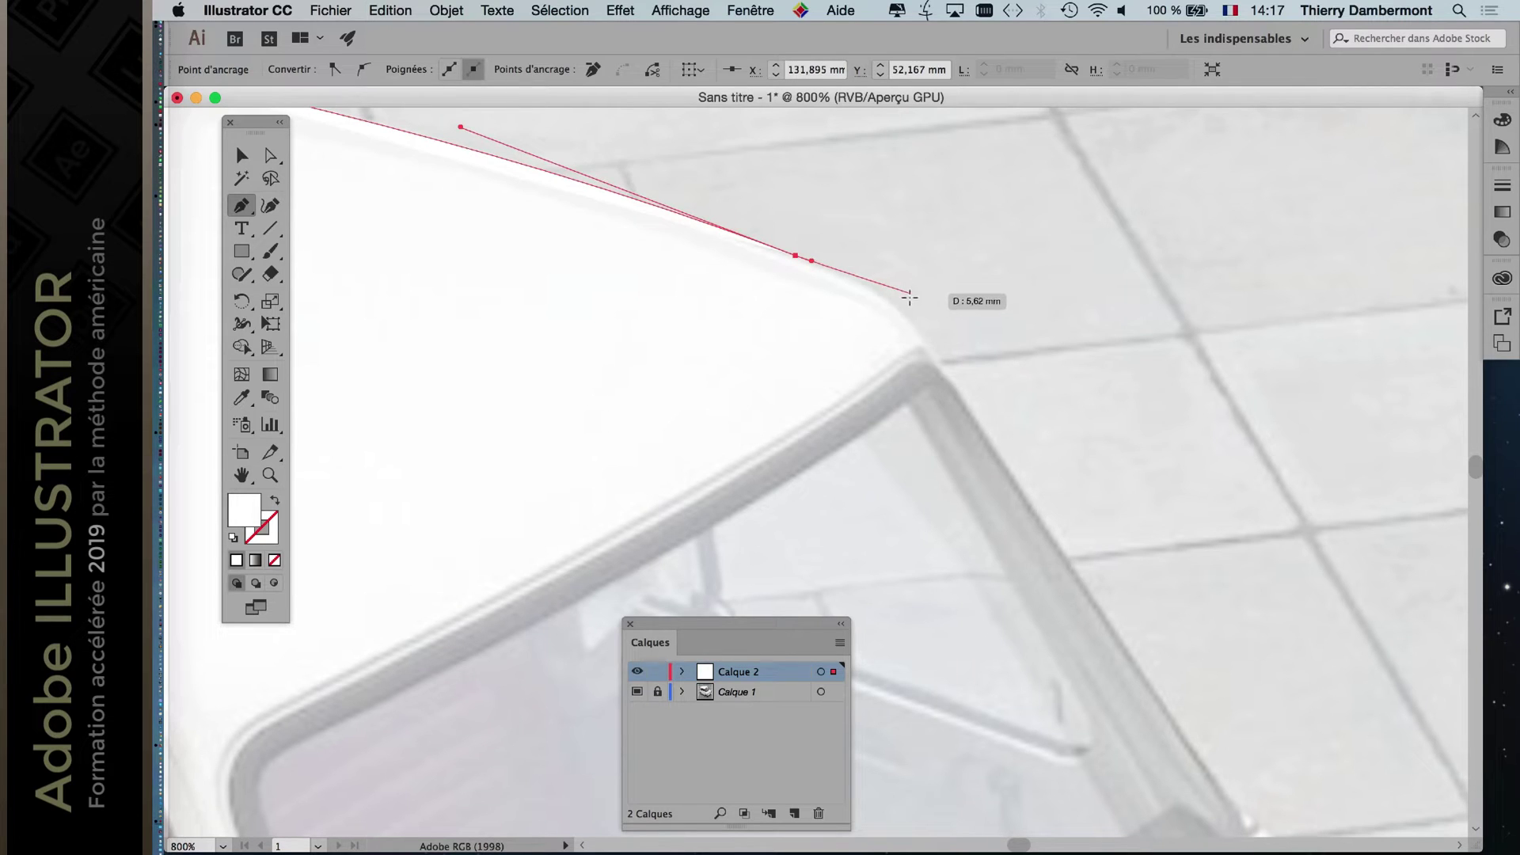
left_click_drag(930, 344, 898, 285)
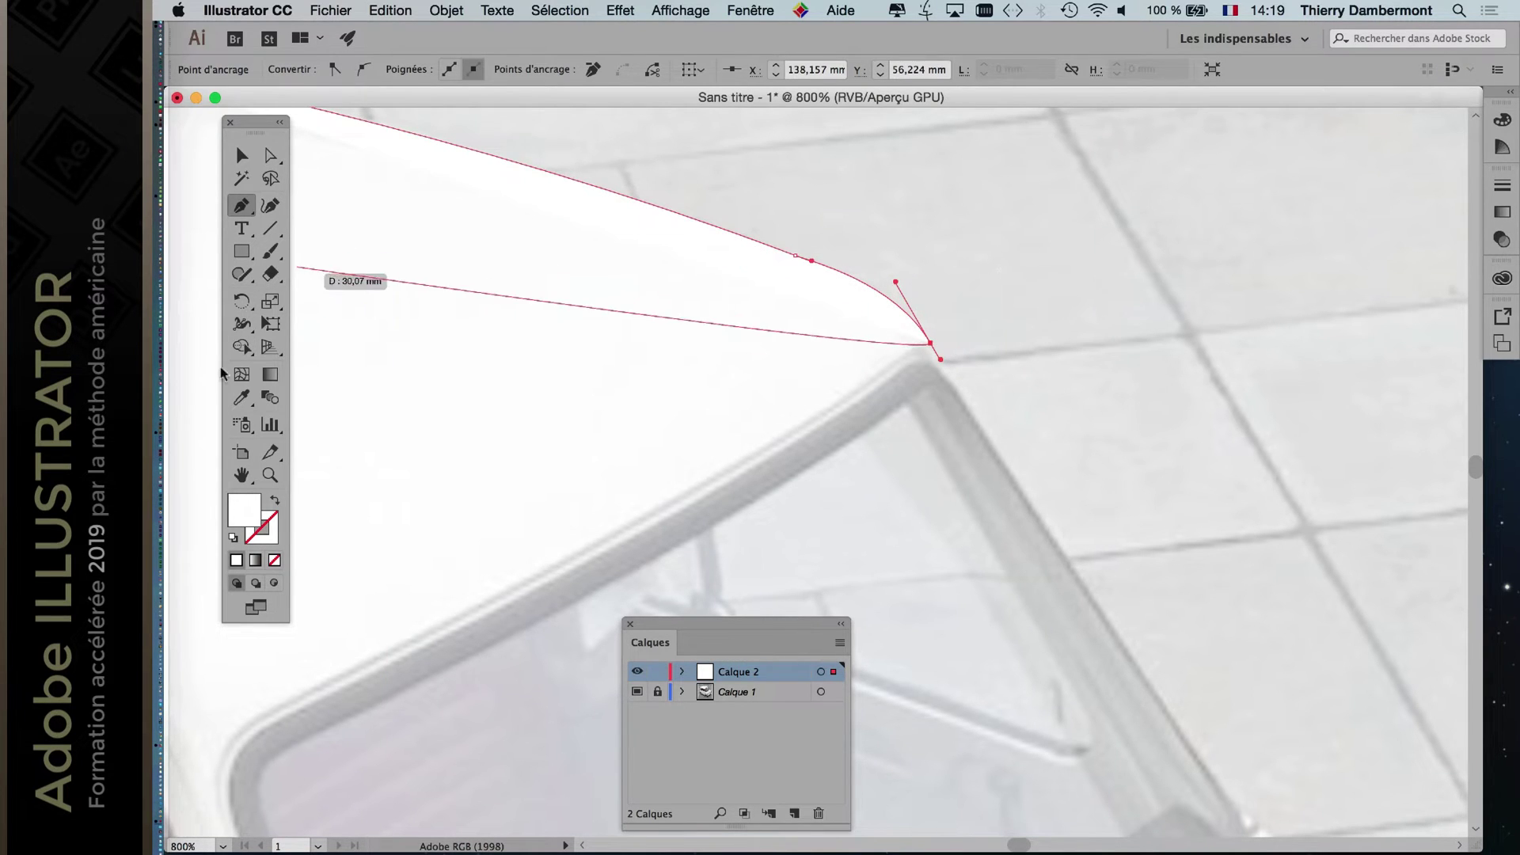
scroll(584, 450, "down", 2)
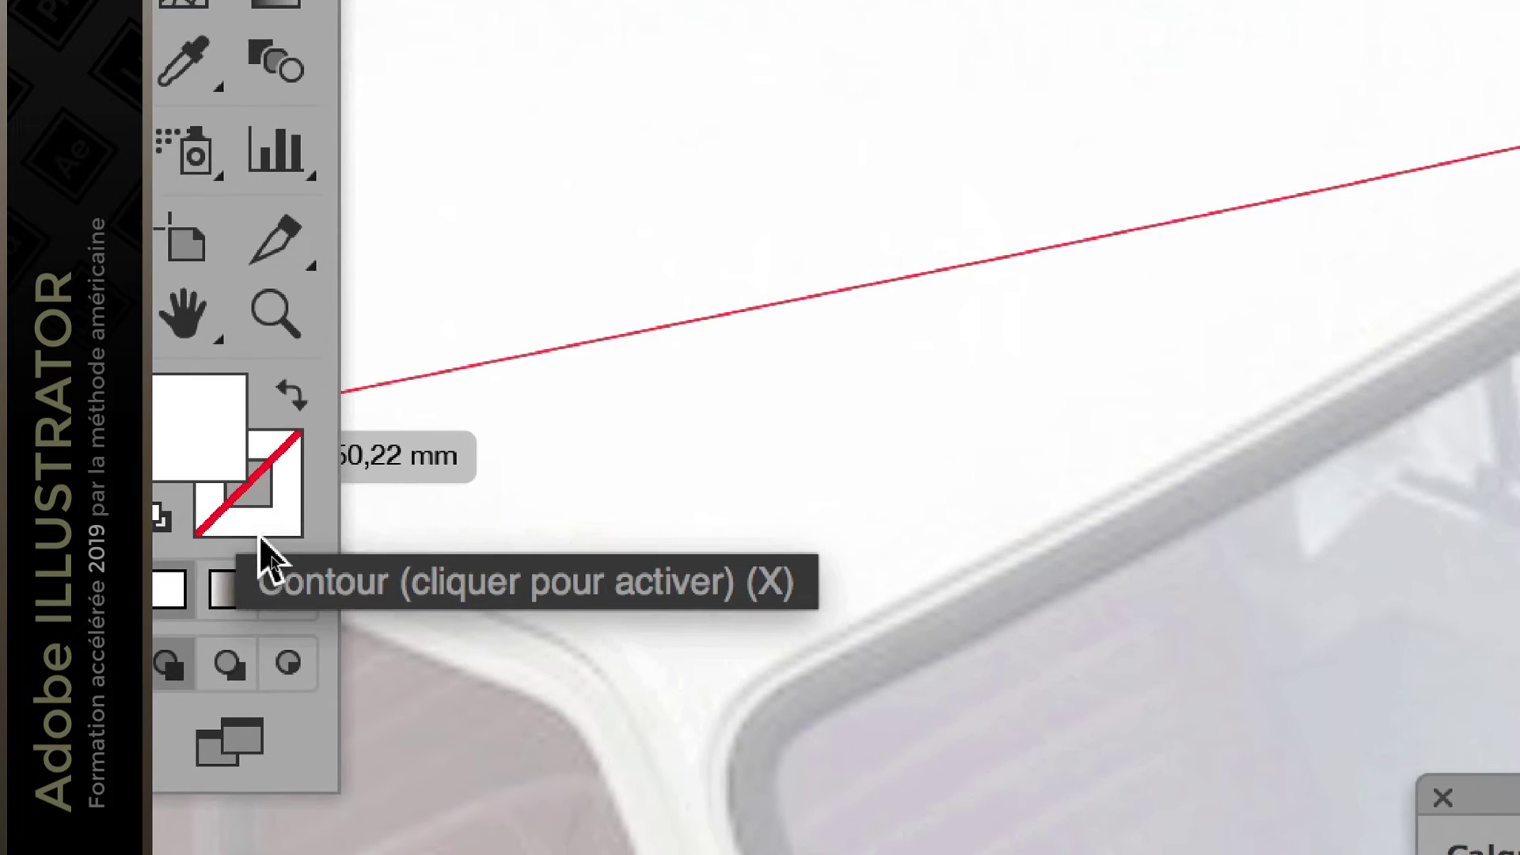
Remove the path's fill, leaving both fill and stroke set to none so the photo stays visible while tracing.
left_click(278, 585)
left_click(254, 532)
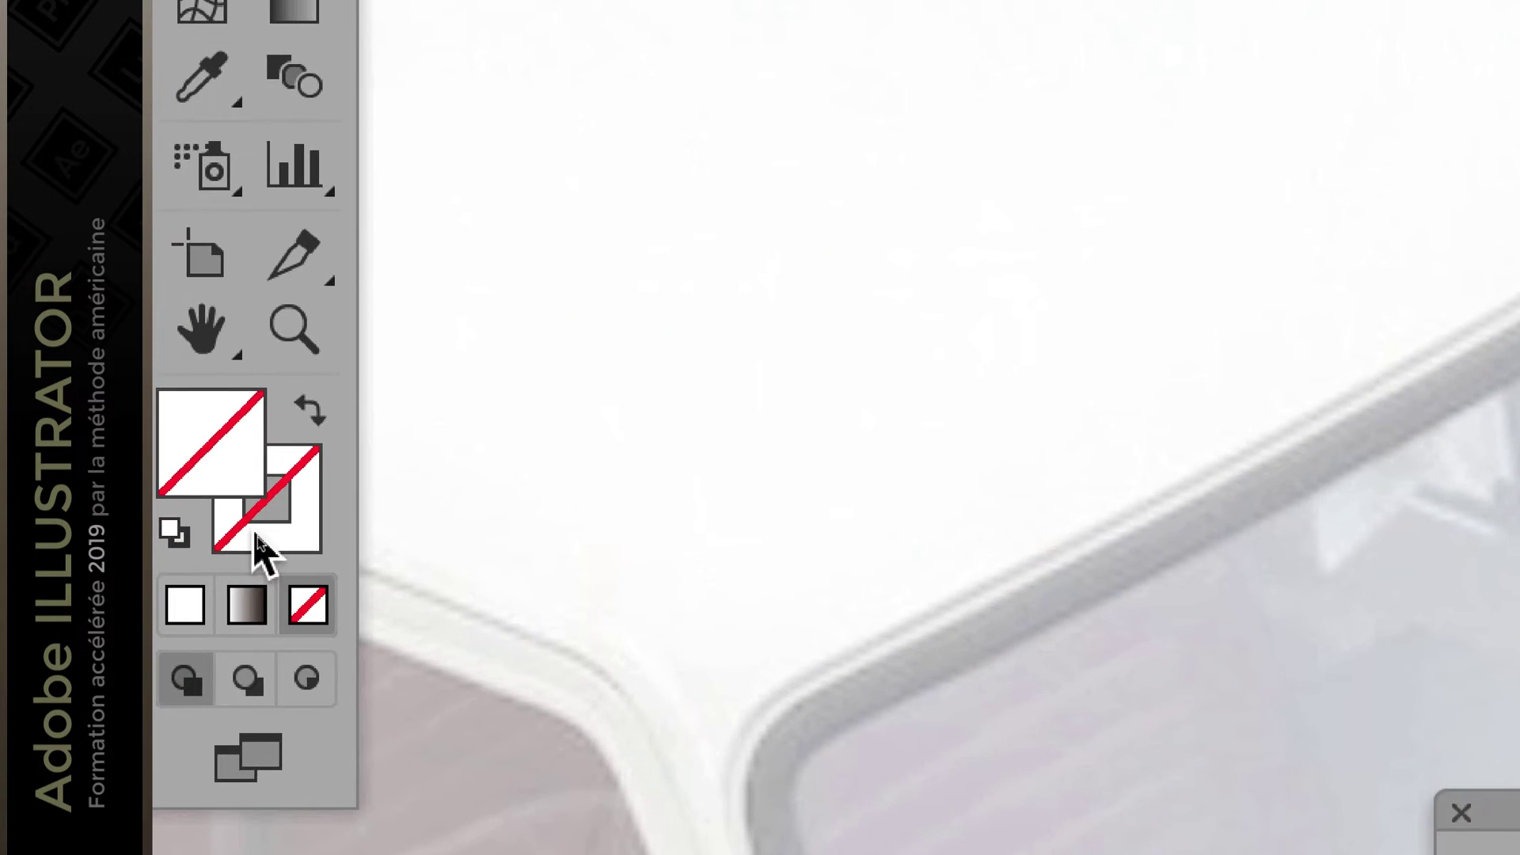
left_click(162, 431)
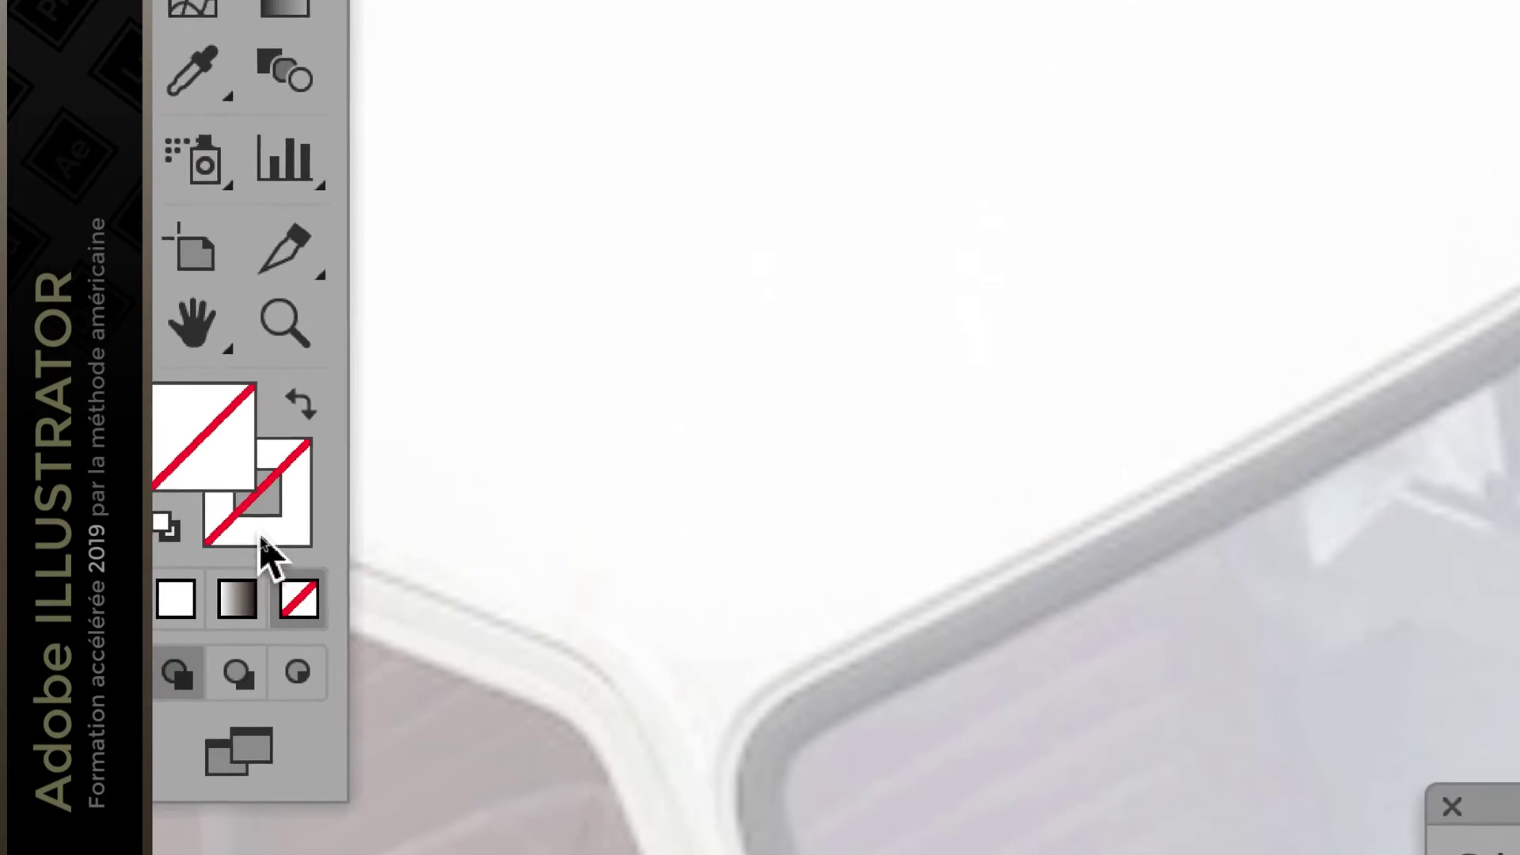
left_click(261, 538)
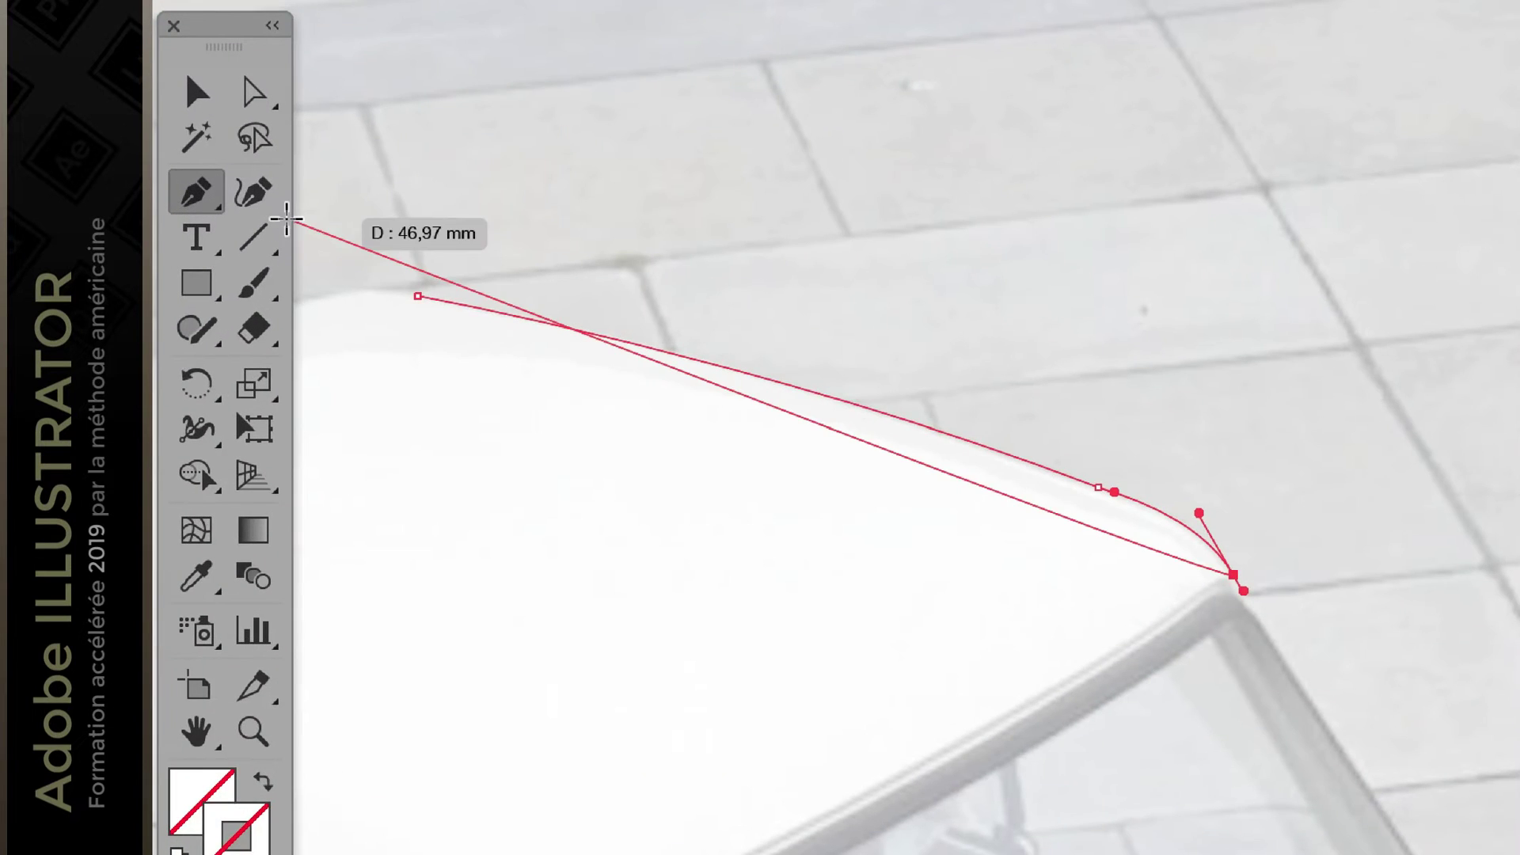
left_click(210, 135)
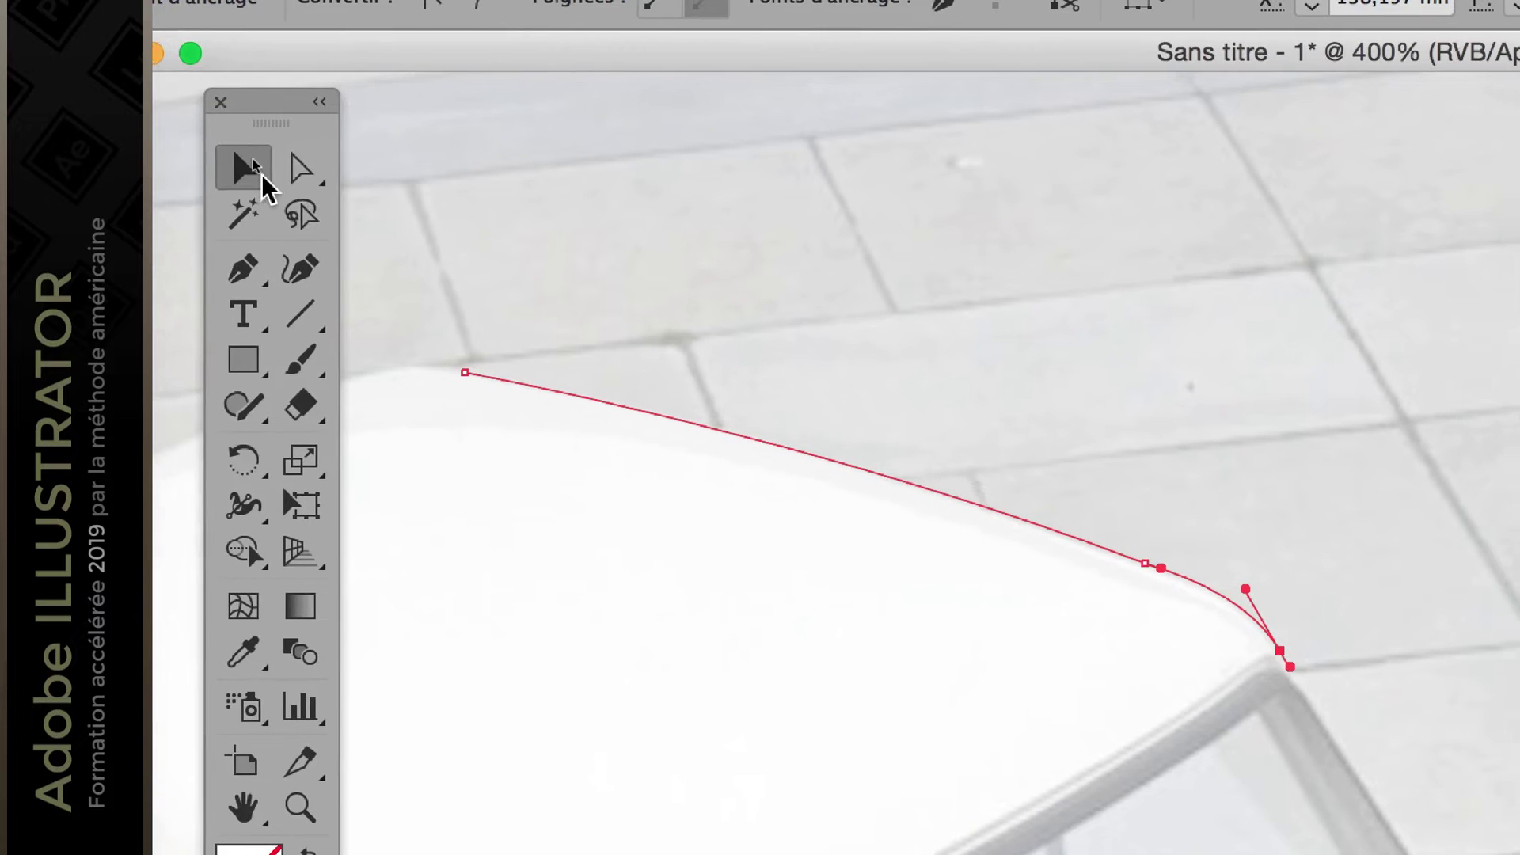
left_click(314, 168)
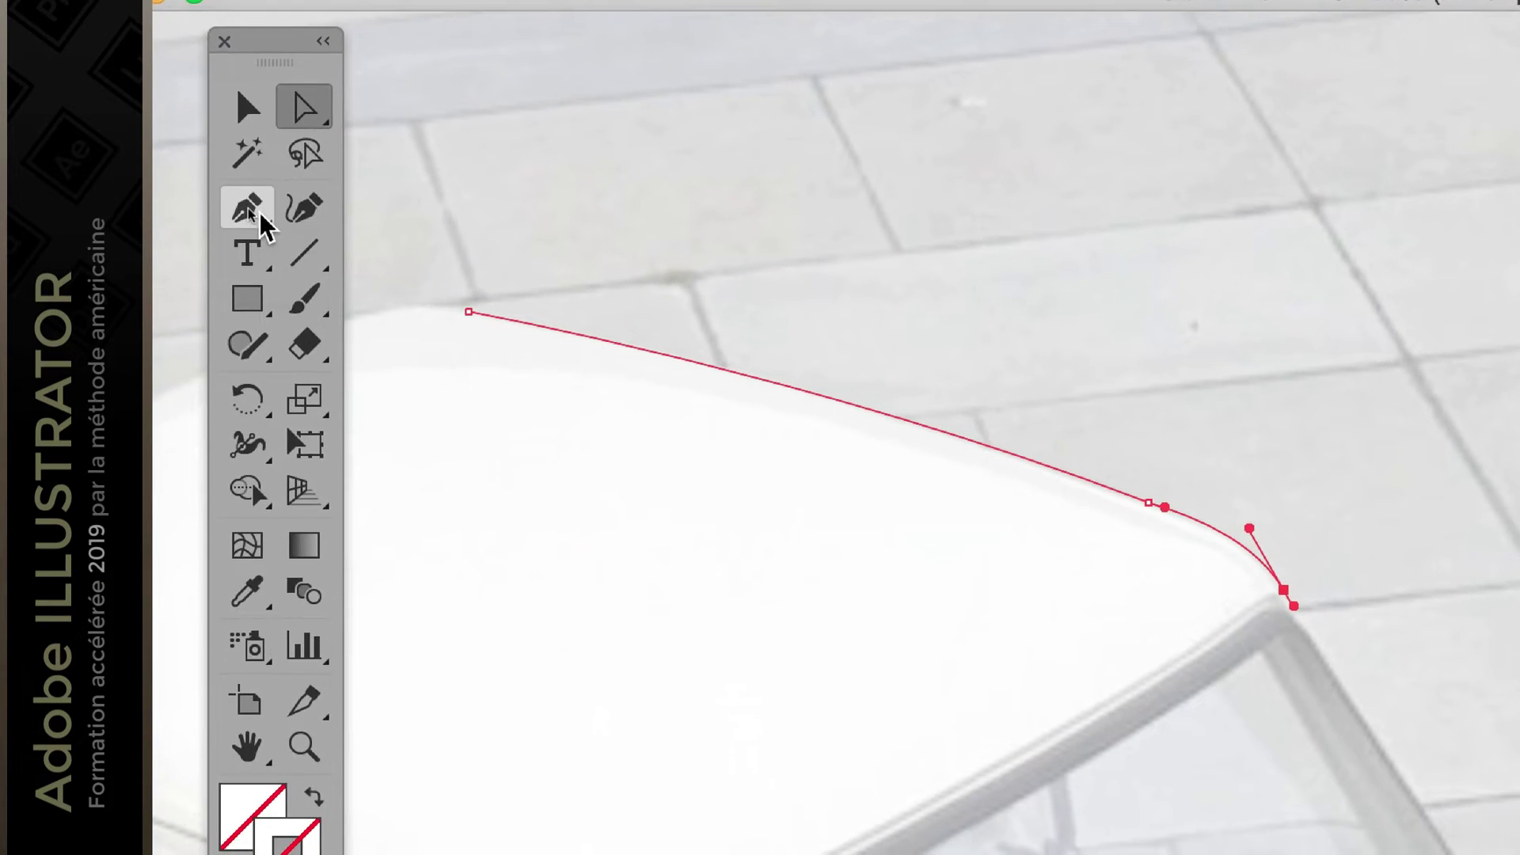
left_click(260, 212)
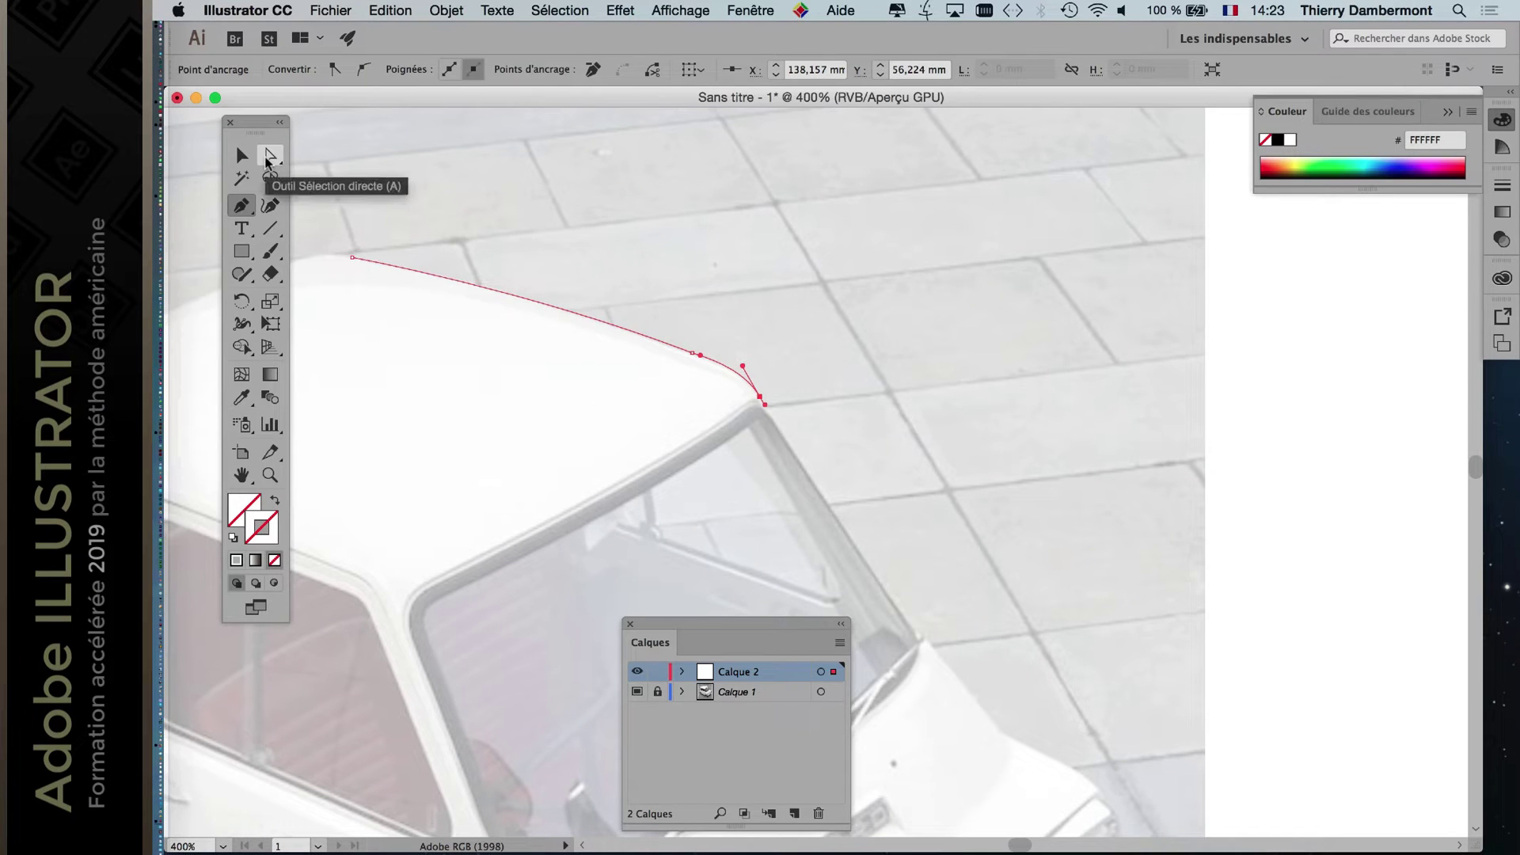
left_click(269, 159)
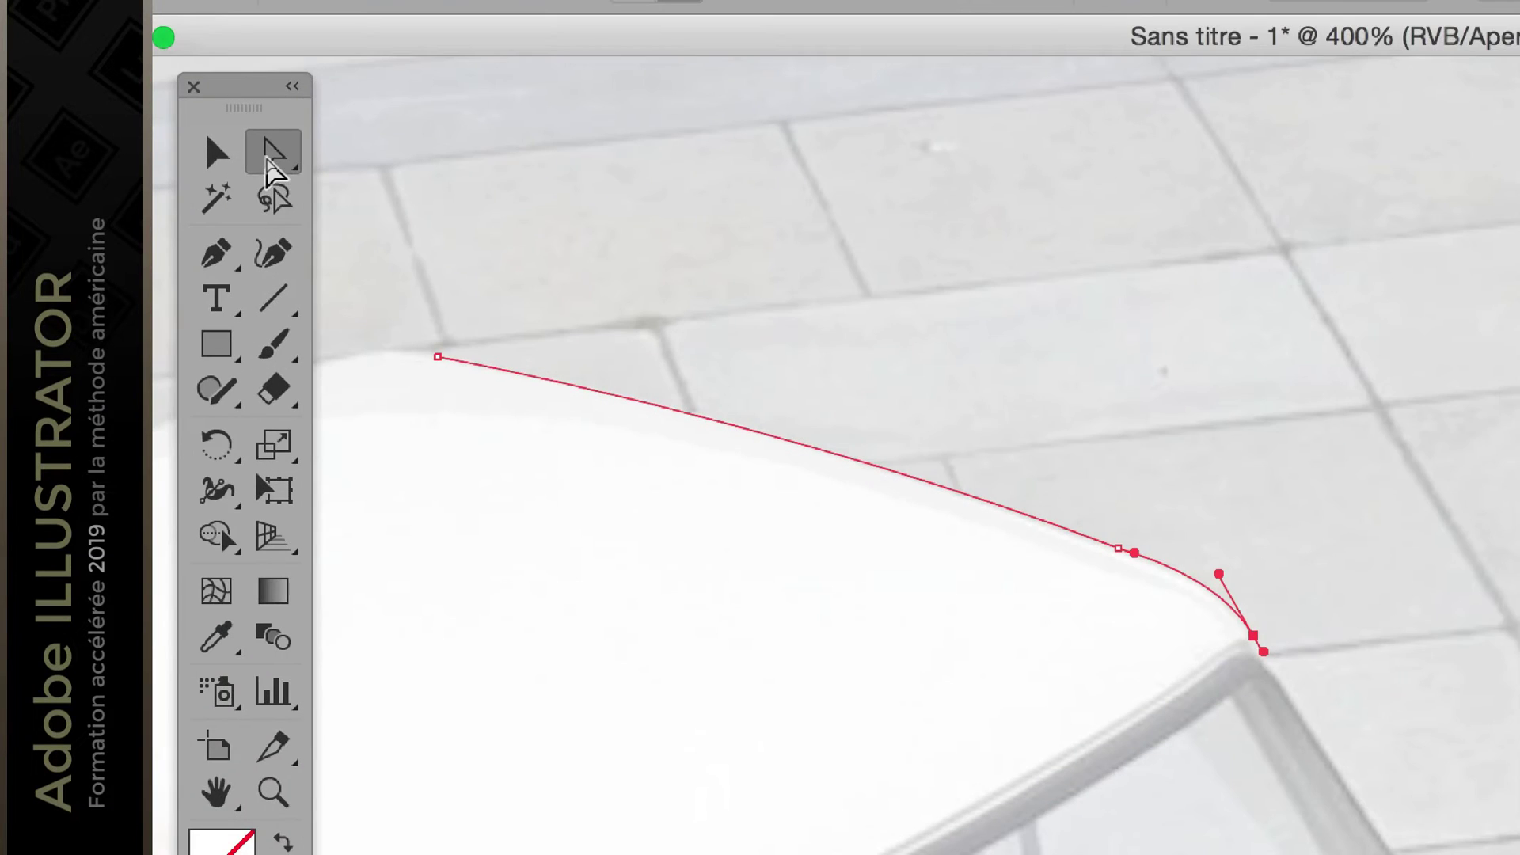
left_click(218, 251)
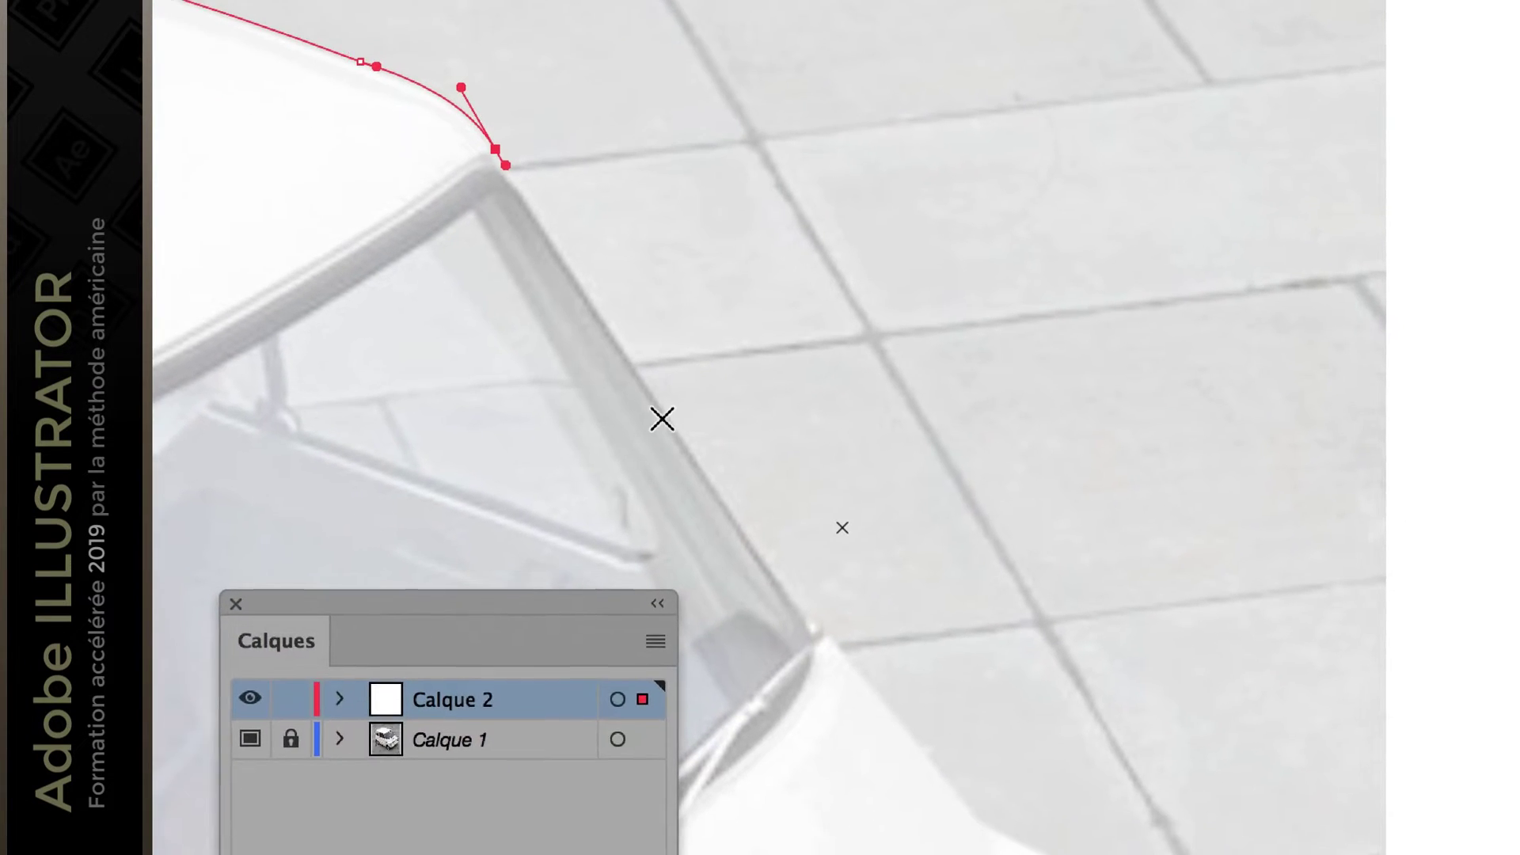
Resume the path from the roof's front corner anchor and draw a straight segment about 26 mm long down to the windscreen pillar's base.
mouse_move(660, 412)
left_mouse_down()
mouse_move(674, 437)
mouse_move(666, 418)
left_mouse_up()
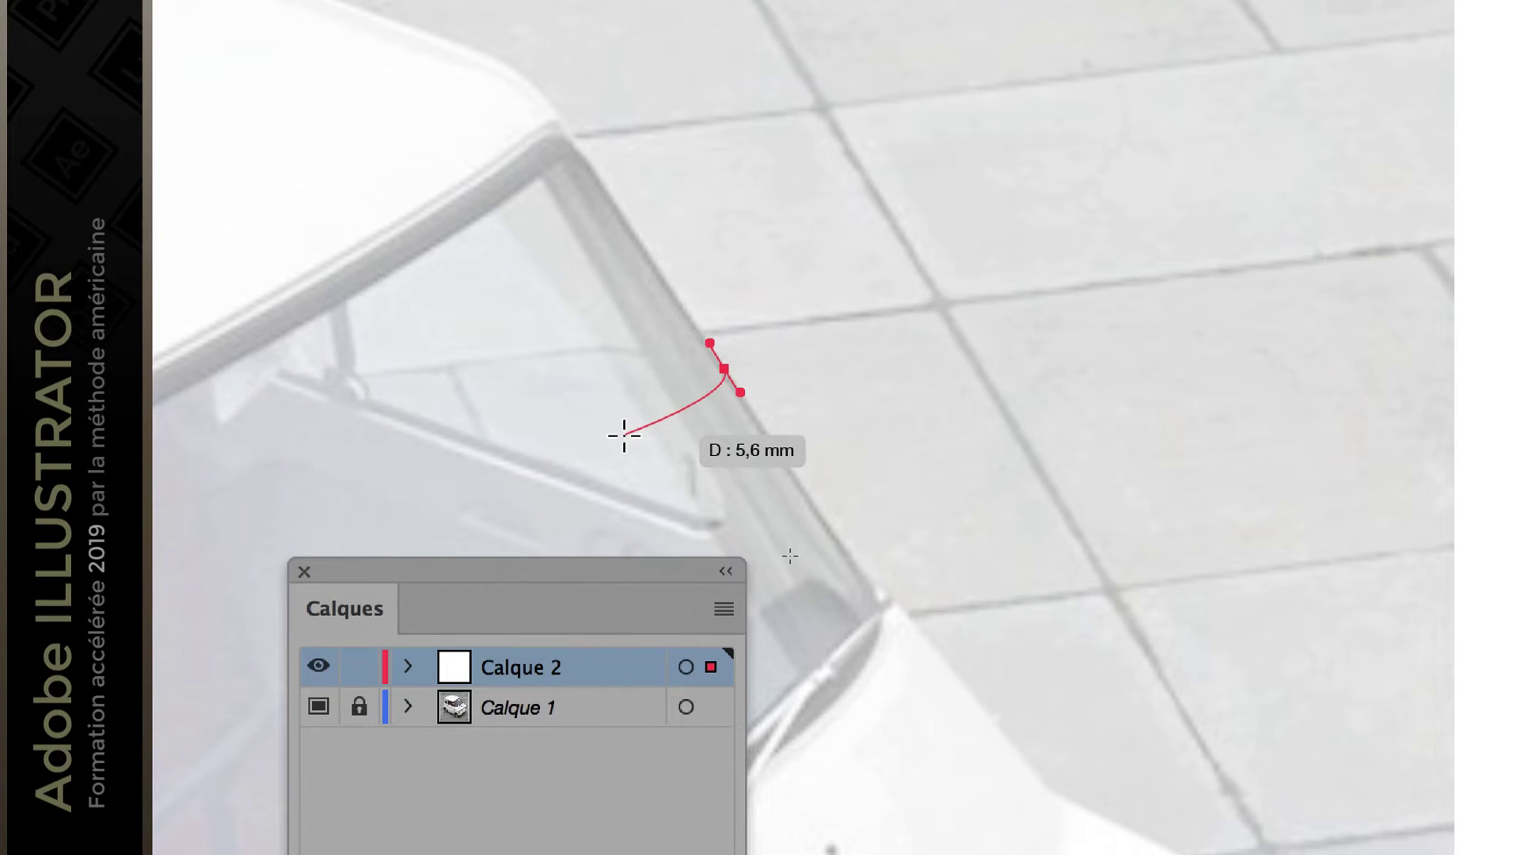
key("ctrl+z")
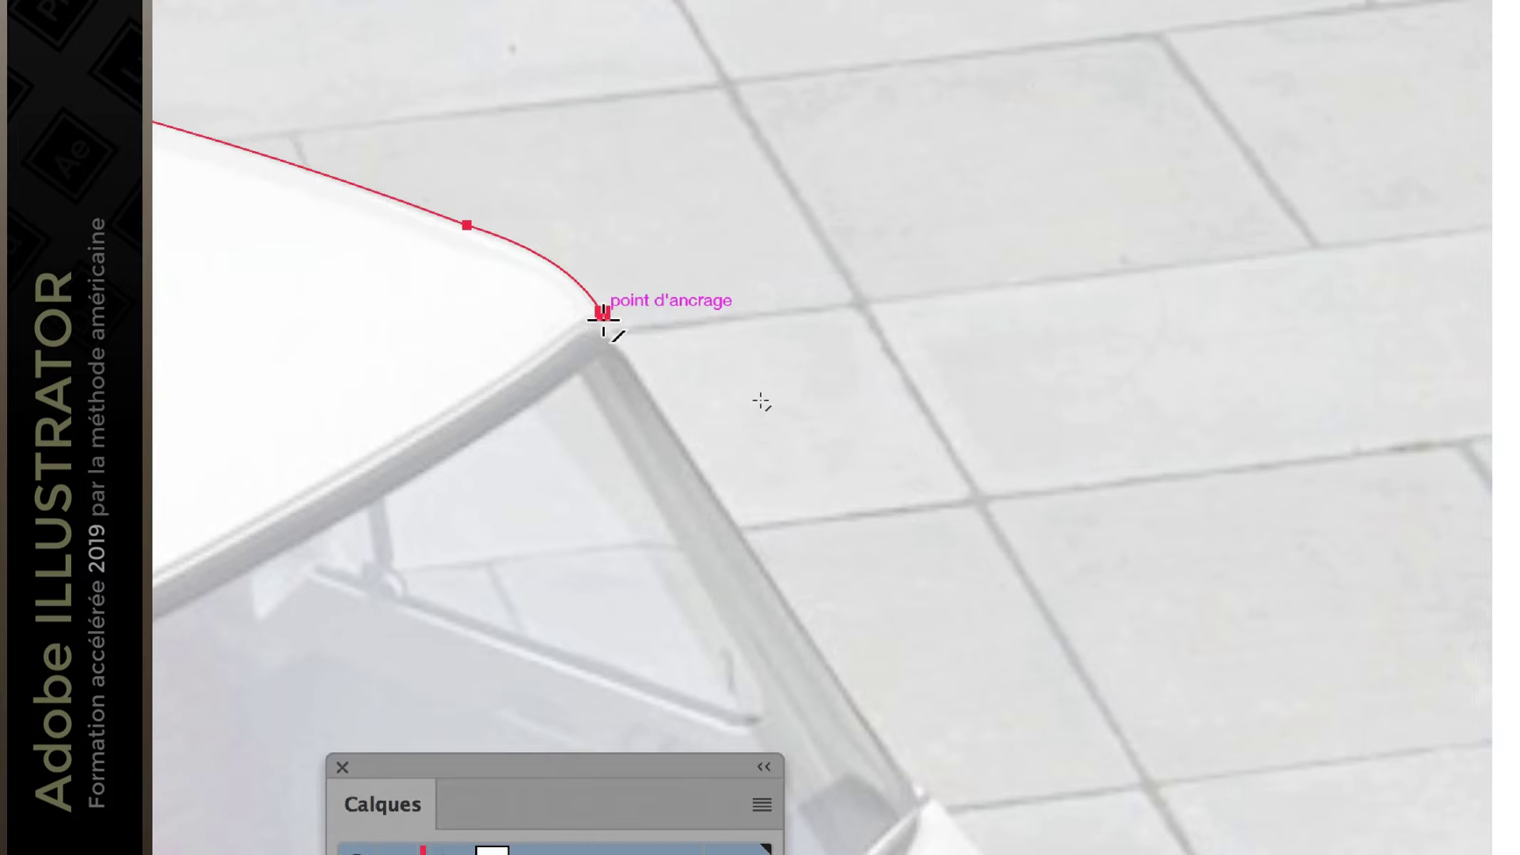
left_click(601, 313)
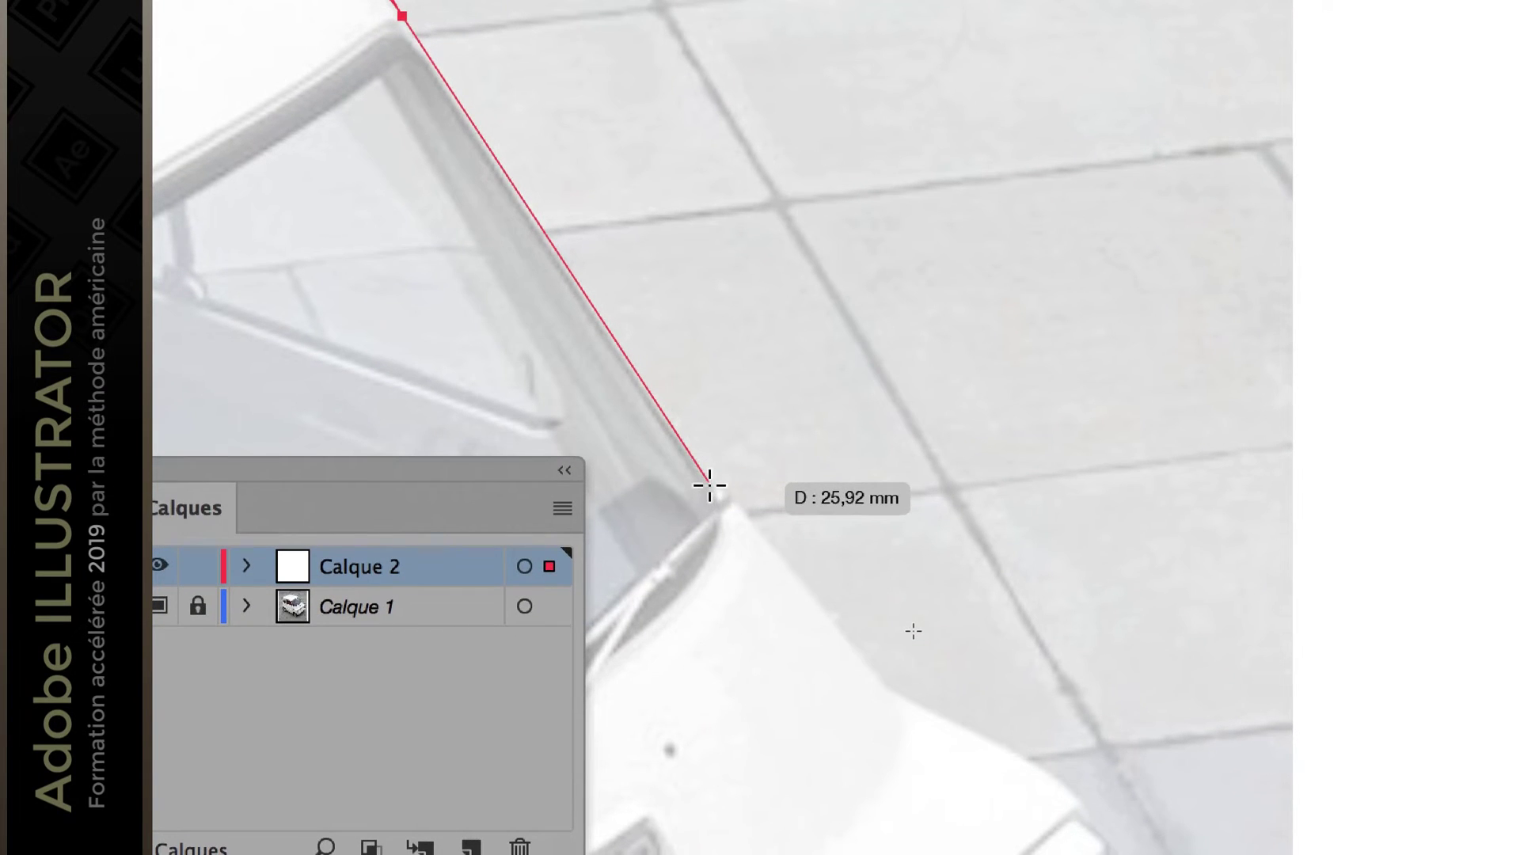
left_click(709, 484)
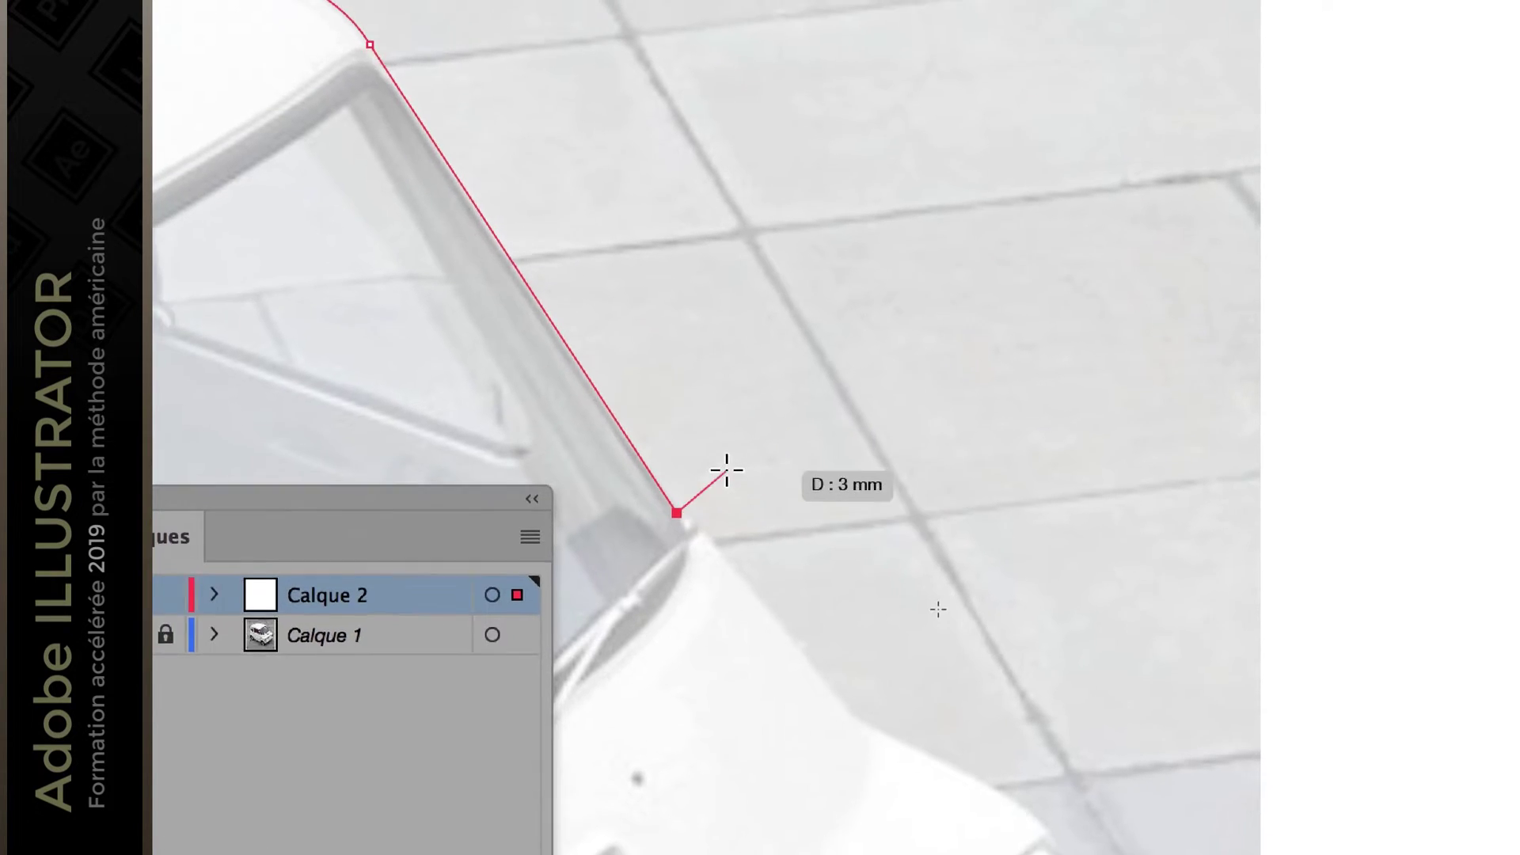
key("v")
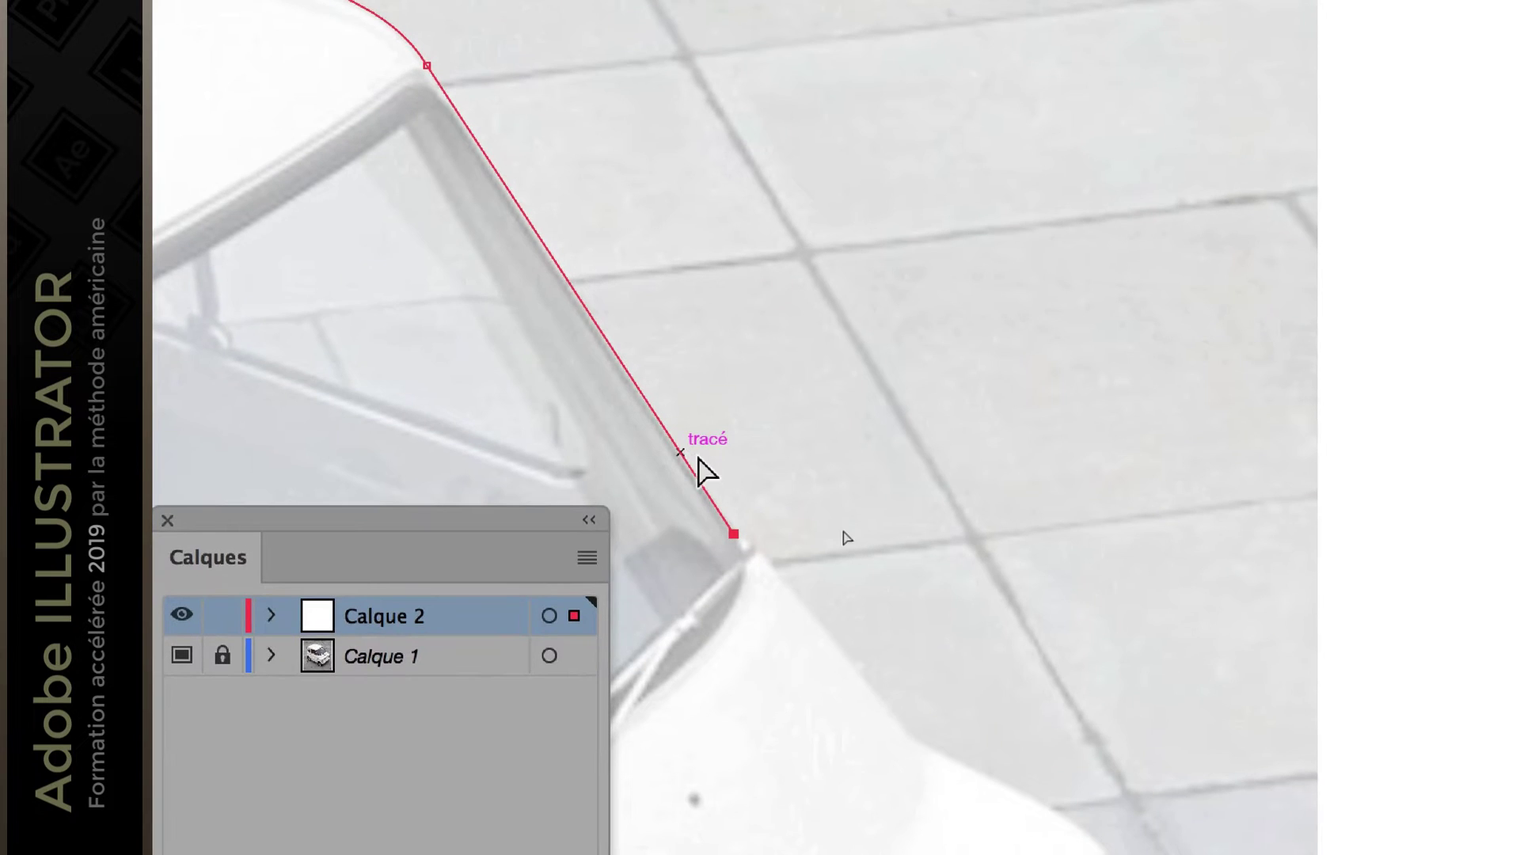
key("p")
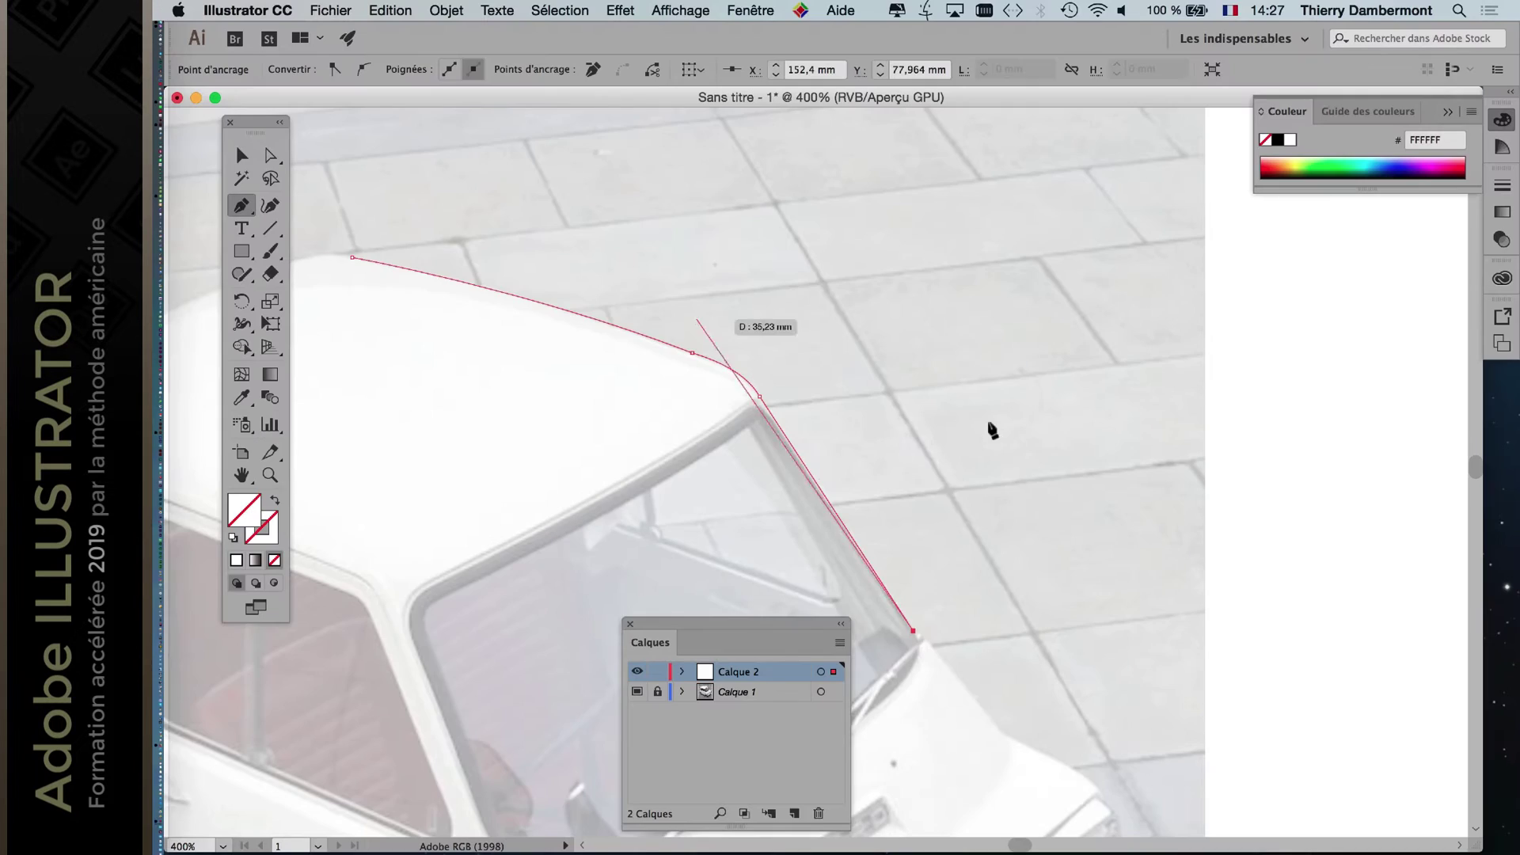
Examine the car's front contour from the windscreen base past the headlight and indicator to the bumper and number plate.
scroll(301, 160, "down", 1)
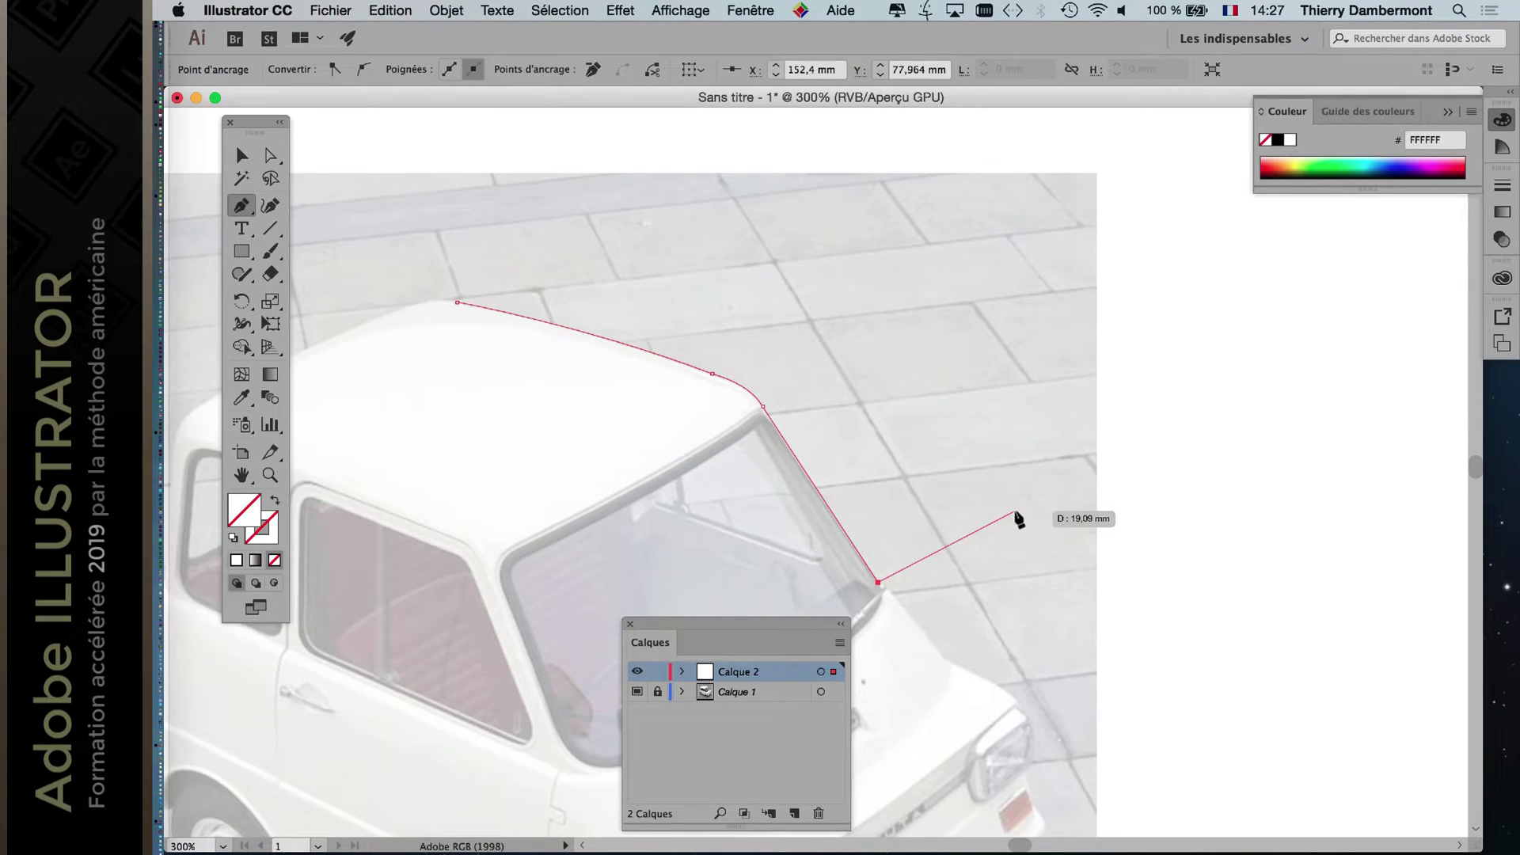
scroll(1014, 515, "down", 1)
left_click_drag(989, 506, 1014, 319)
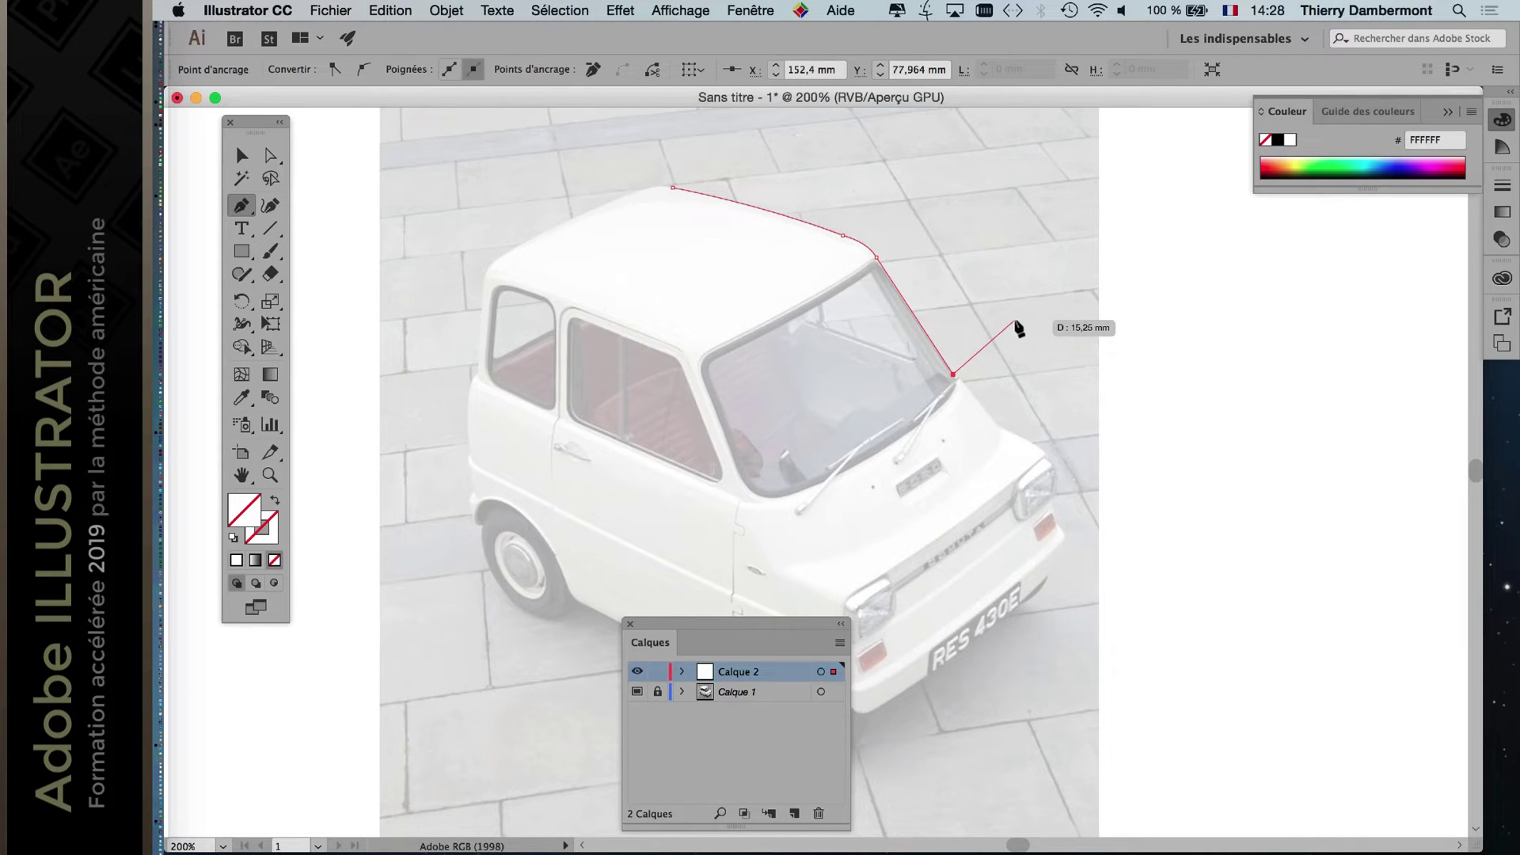
scroll(981, 417, "up", 2)
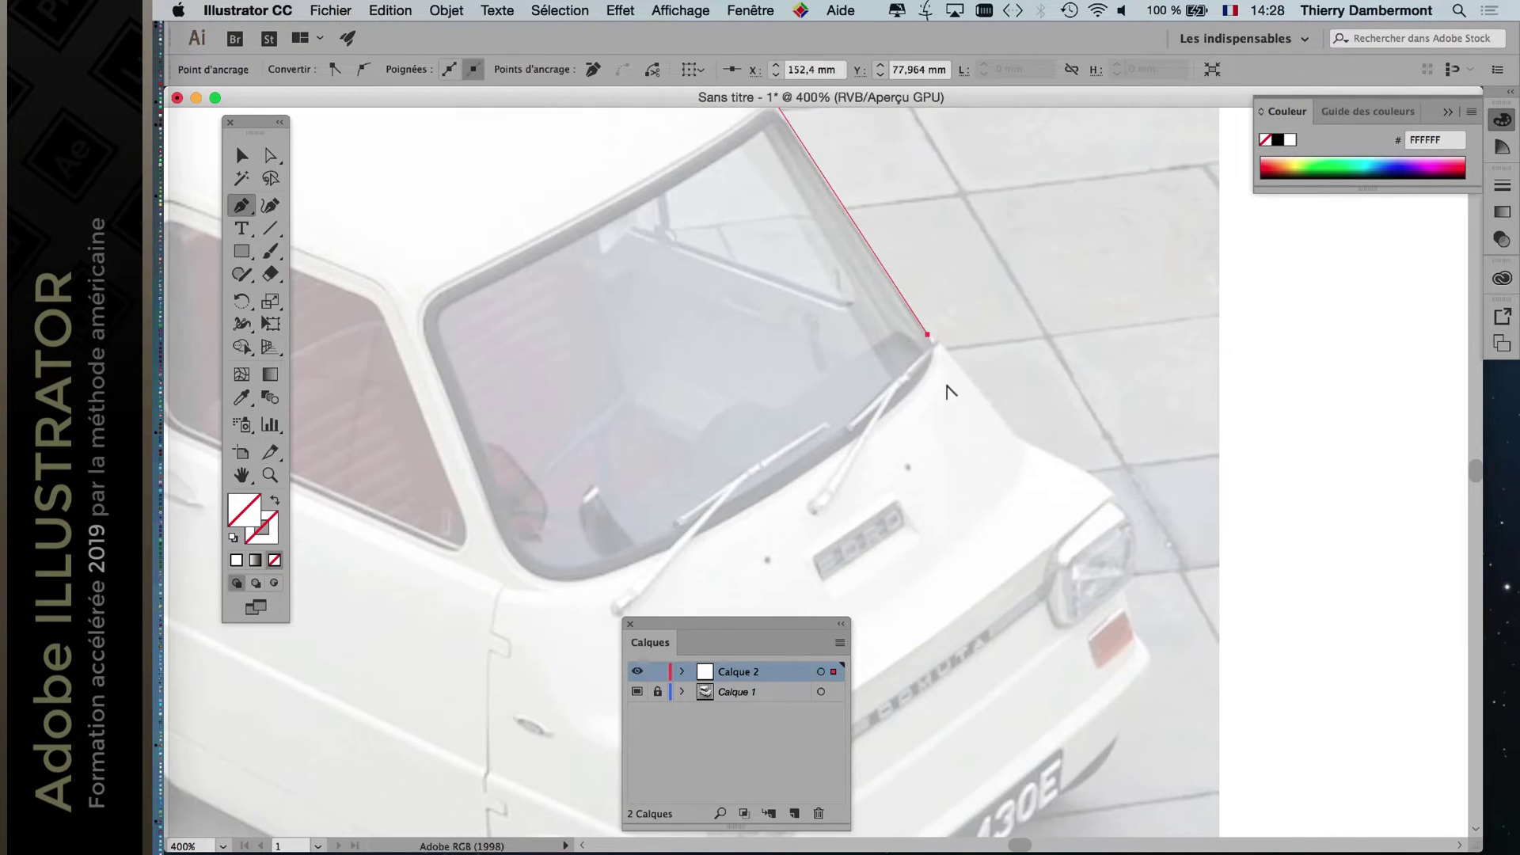
scroll(949, 383, "up", 1)
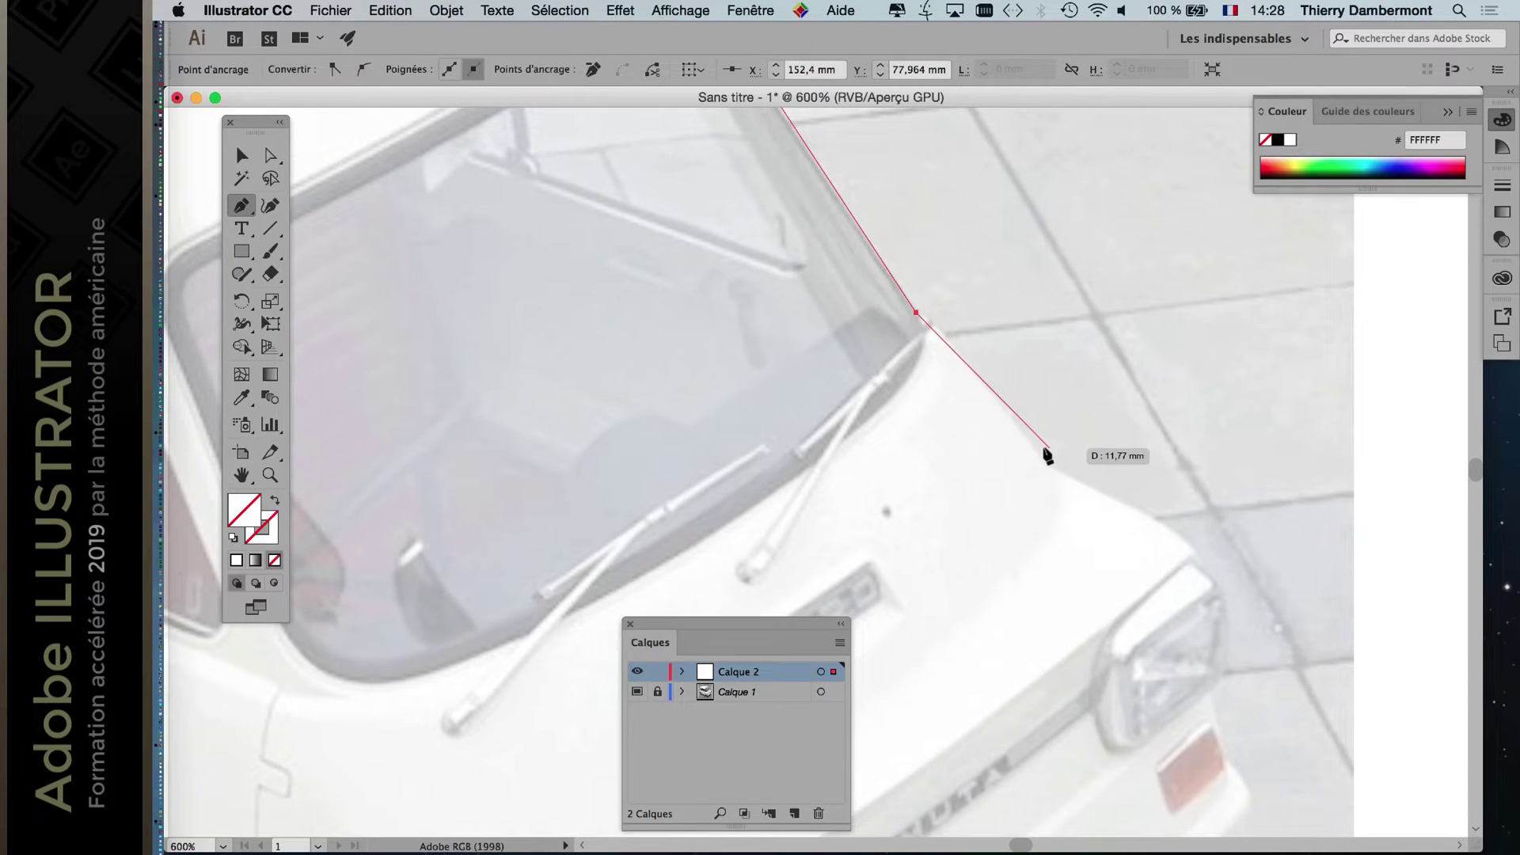
left_click_drag(981, 424, 831, 305)
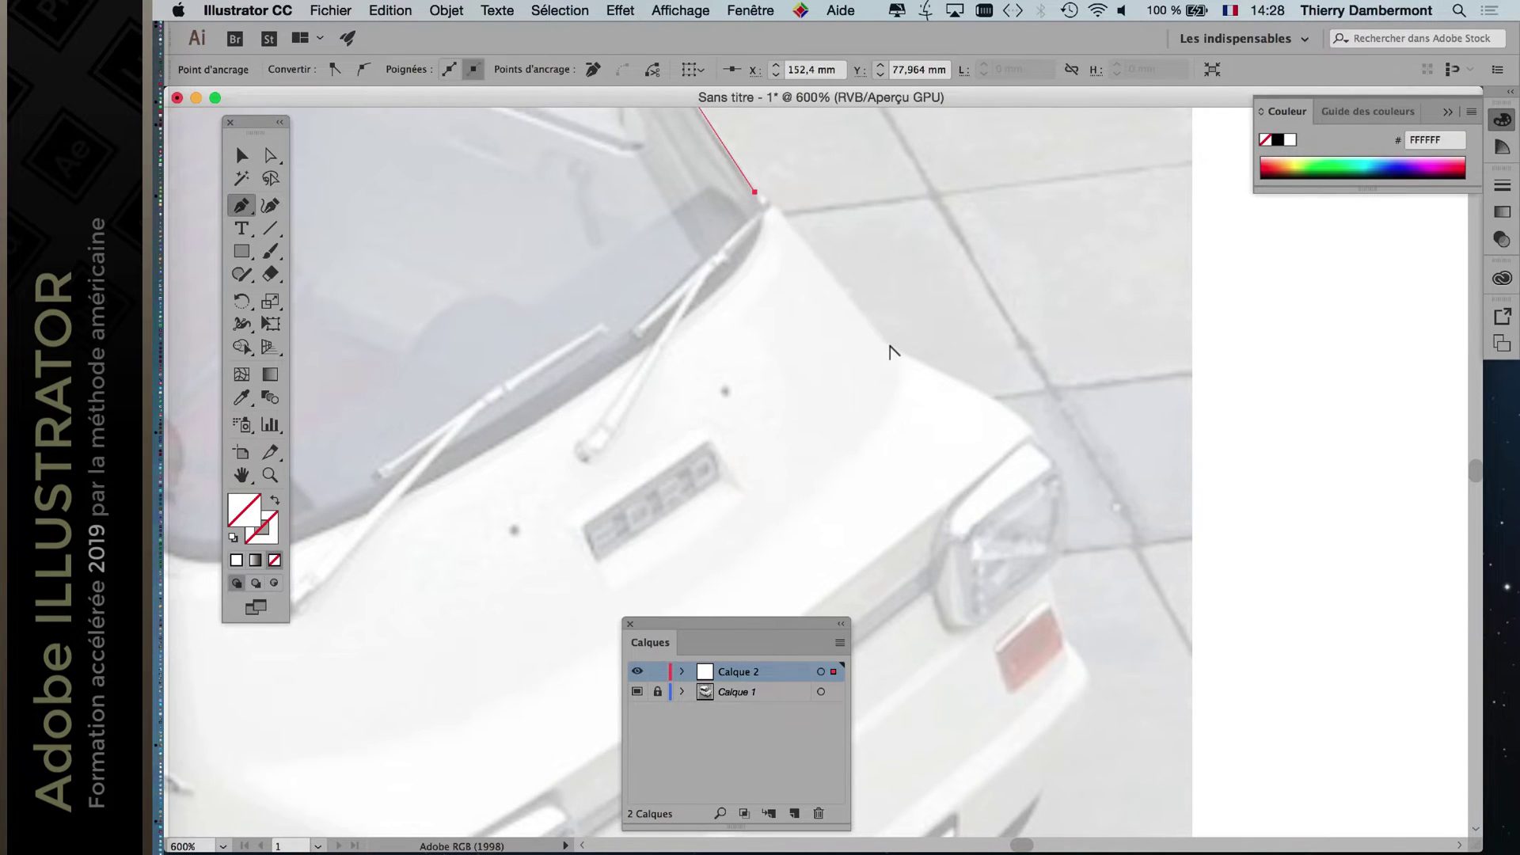
scroll(895, 355, "up", 1)
left_click_drag(1015, 485, 946, 261)
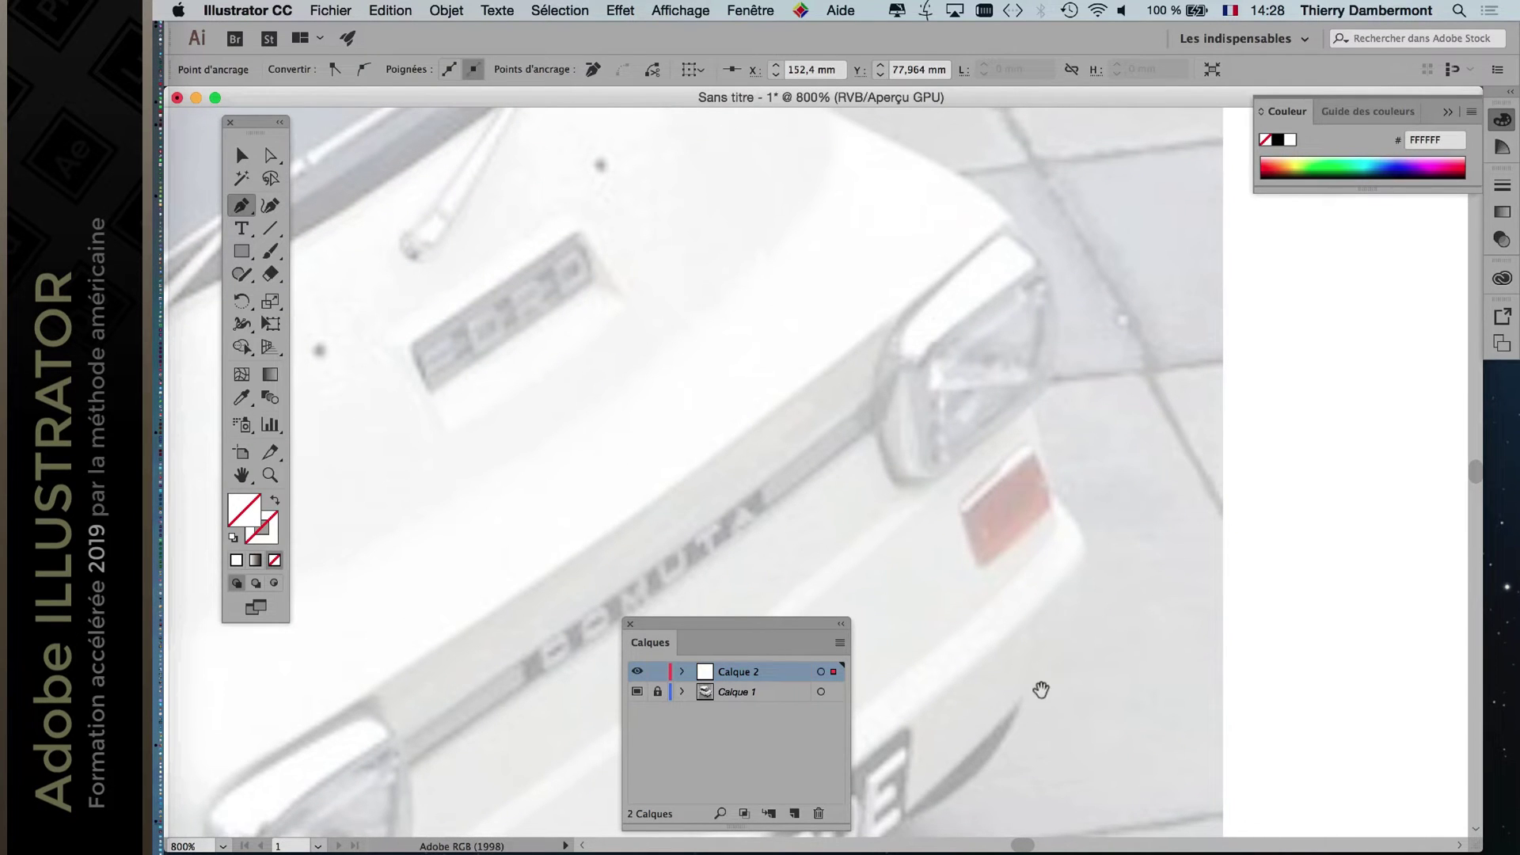
left_click_drag(990, 747, 1092, 453)
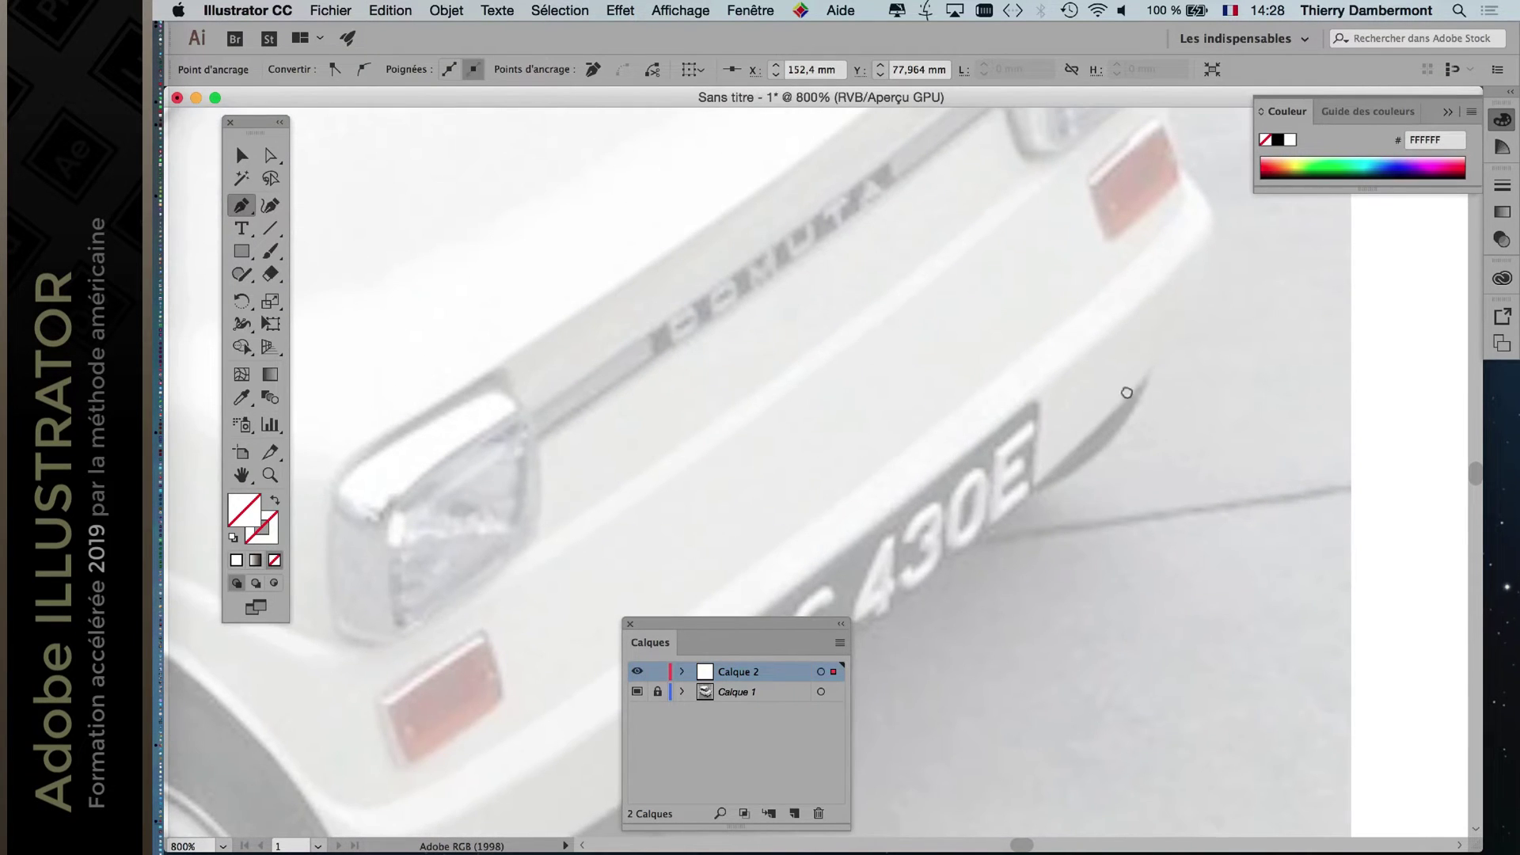
left_click_drag(1114, 400, 1035, 604)
scroll(923, 414, "up", 8)
scroll(855, 364, "up", 4)
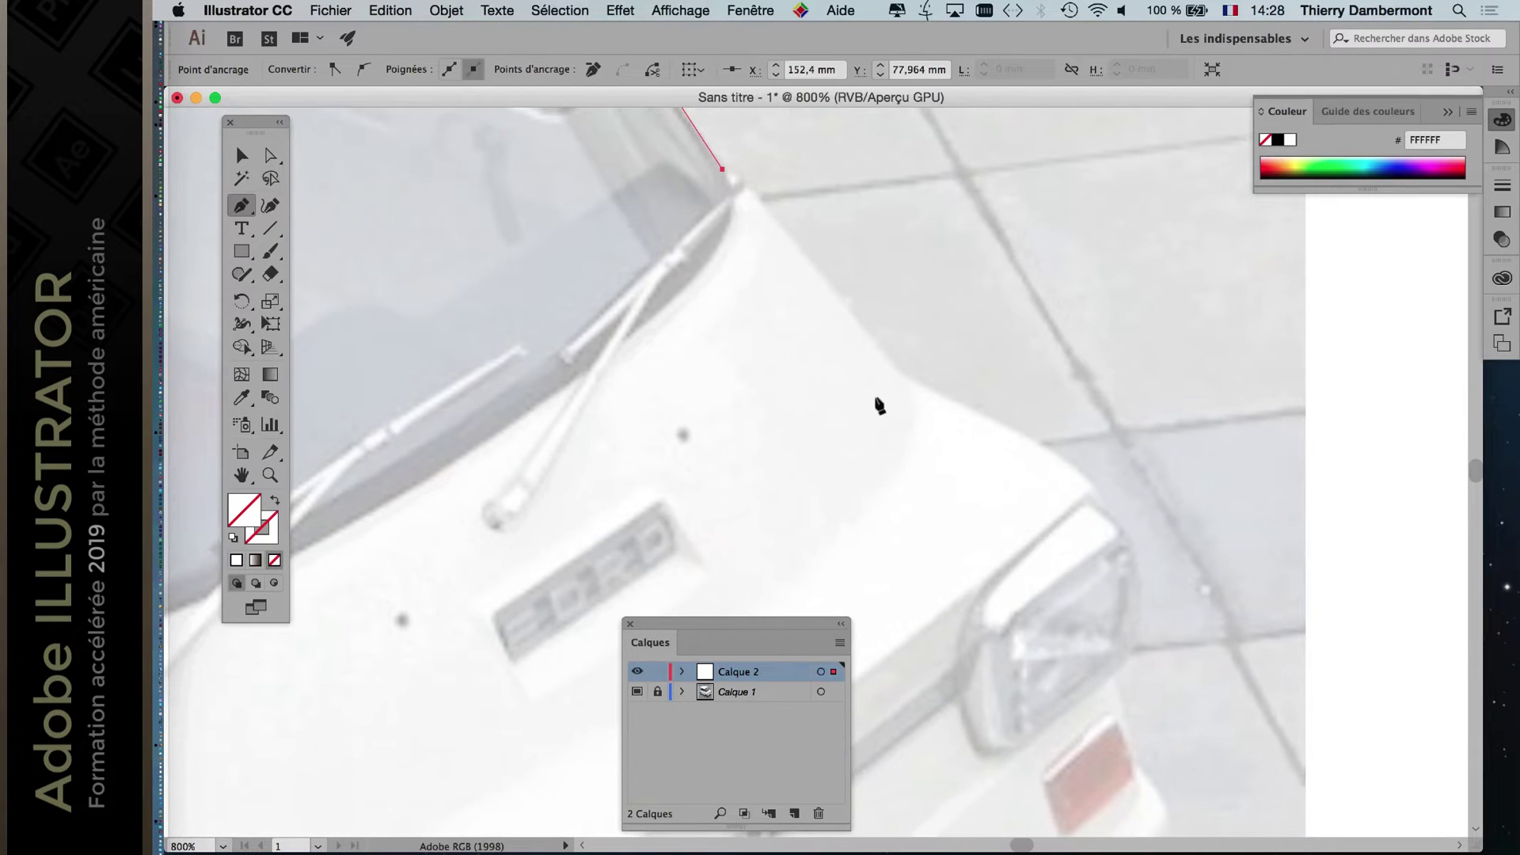
Trace the bonnet's far edge from the windscreen base with a corner anchor at the bend and short-handled anchors above the headlight.
left_click_drag(894, 369, 903, 376)
left_click_drag(902, 378, 906, 384)
left_click_drag(1051, 451, 1106, 503)
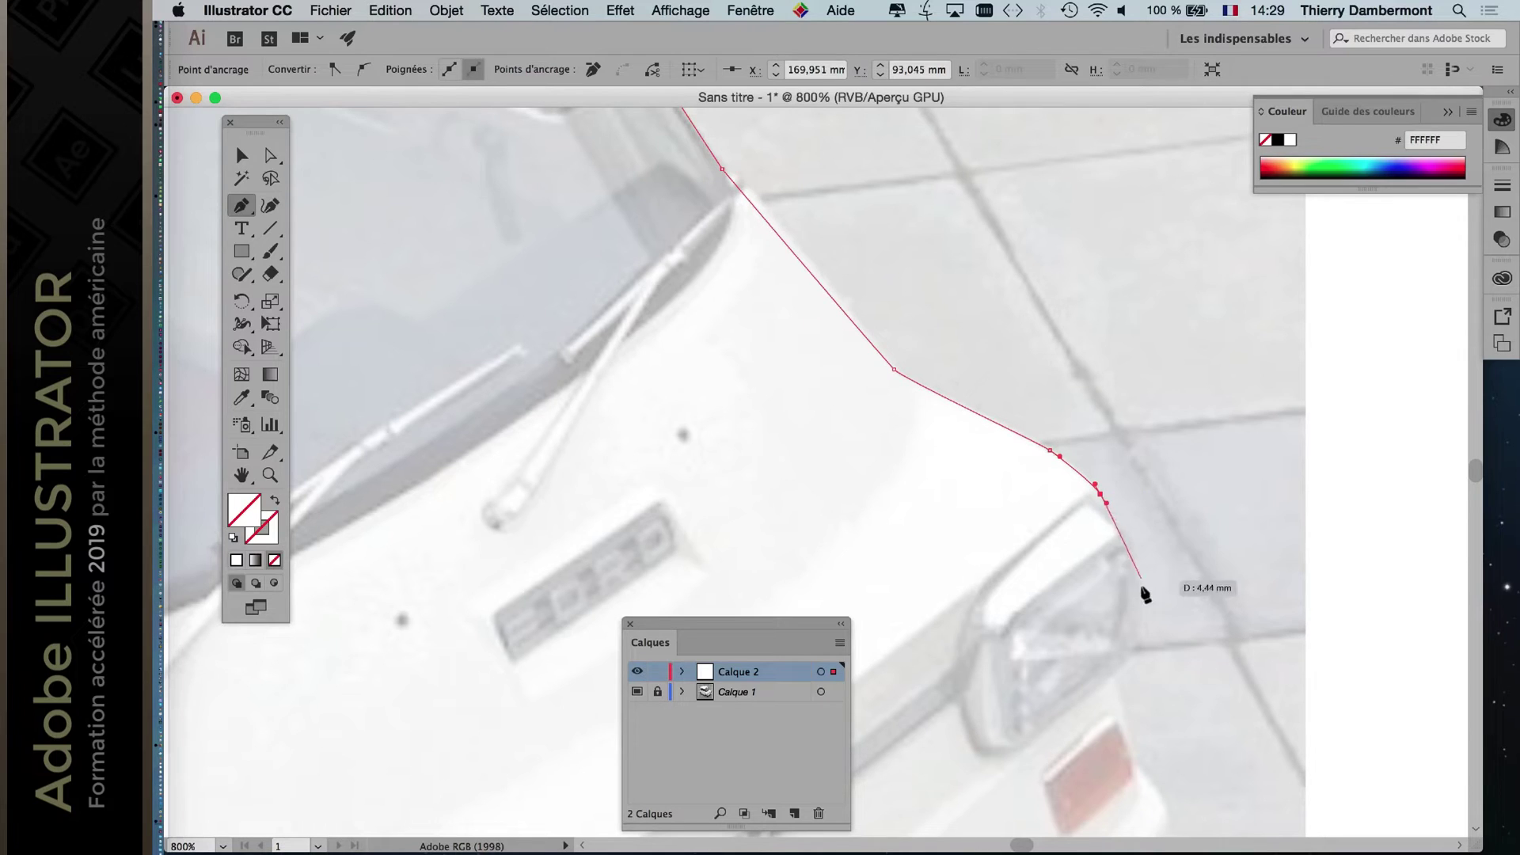
Curve the path around the far headlight to its lower outer corner and redirect that anchor's outgoing handle down towards the indicator.
left_click_drag(1138, 604, 1150, 540)
scroll(1106, 536, "down", 10)
scroll(1106, 536, "right", 5)
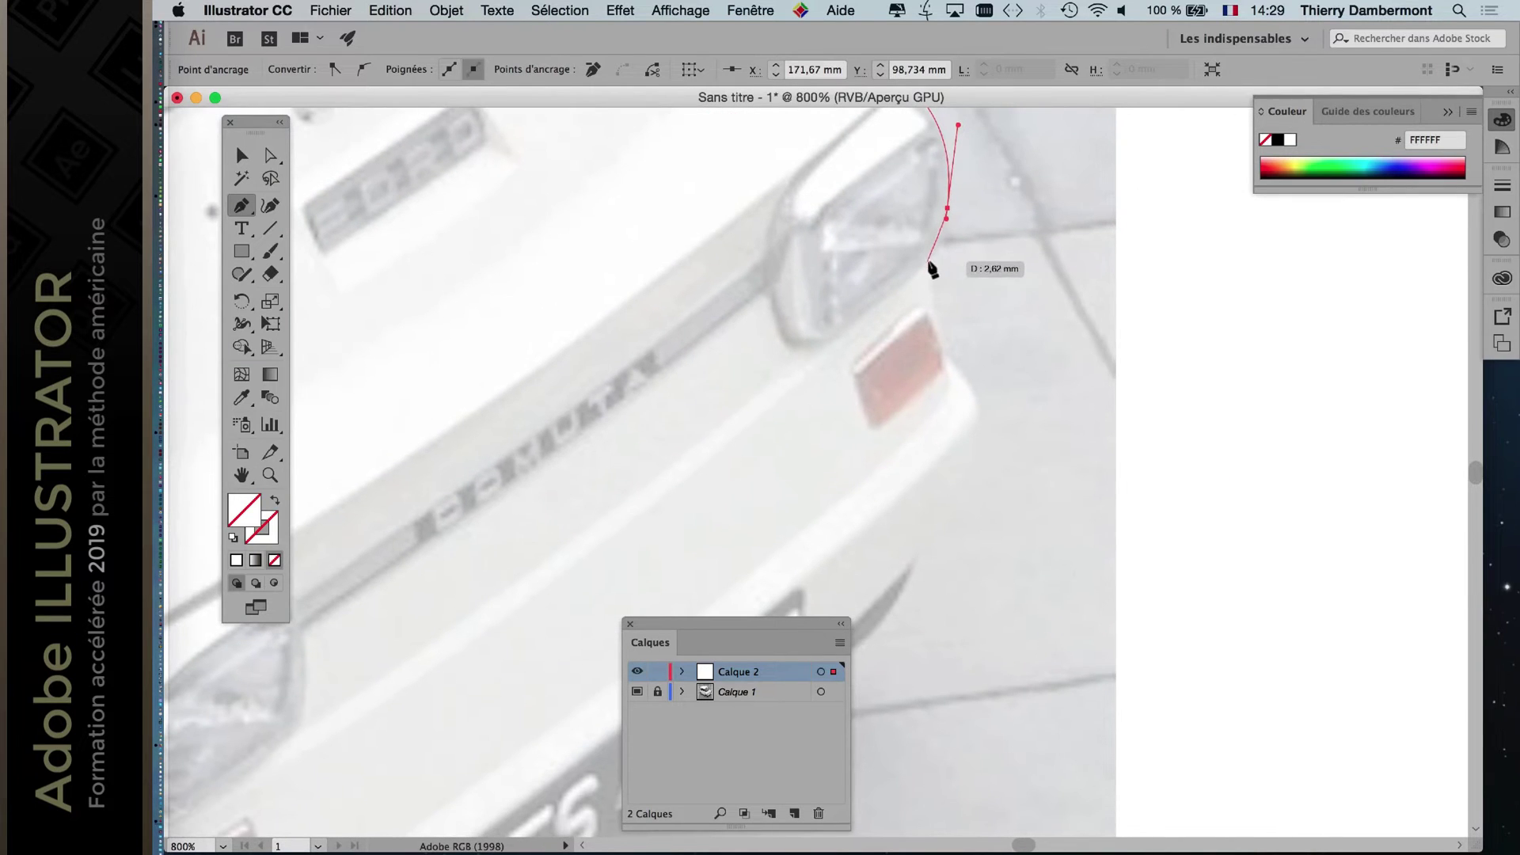
scroll(933, 265, "up", 2)
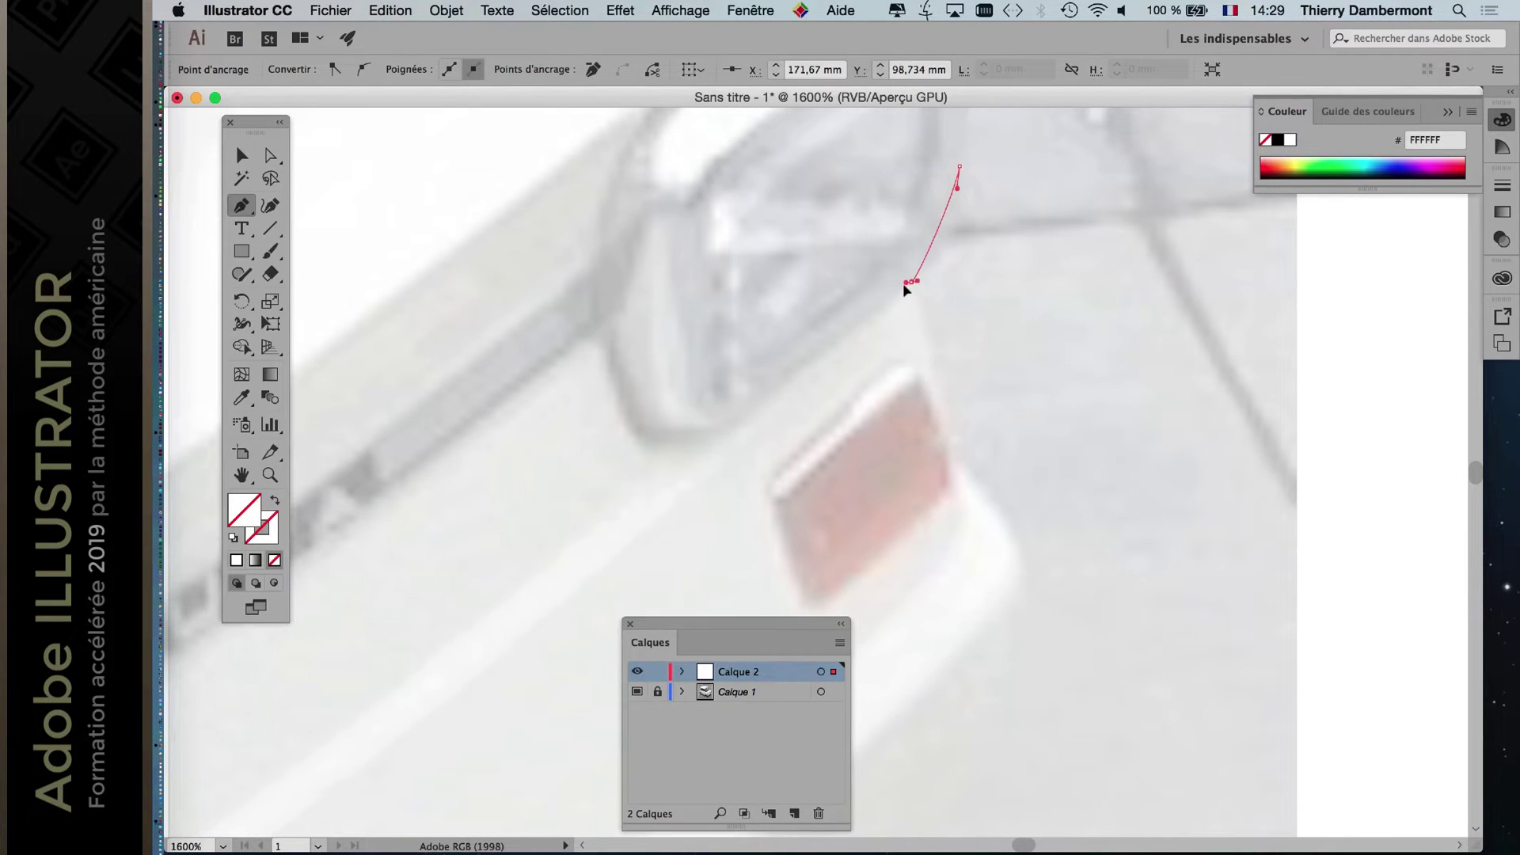
left_click_drag(903, 288, 943, 277)
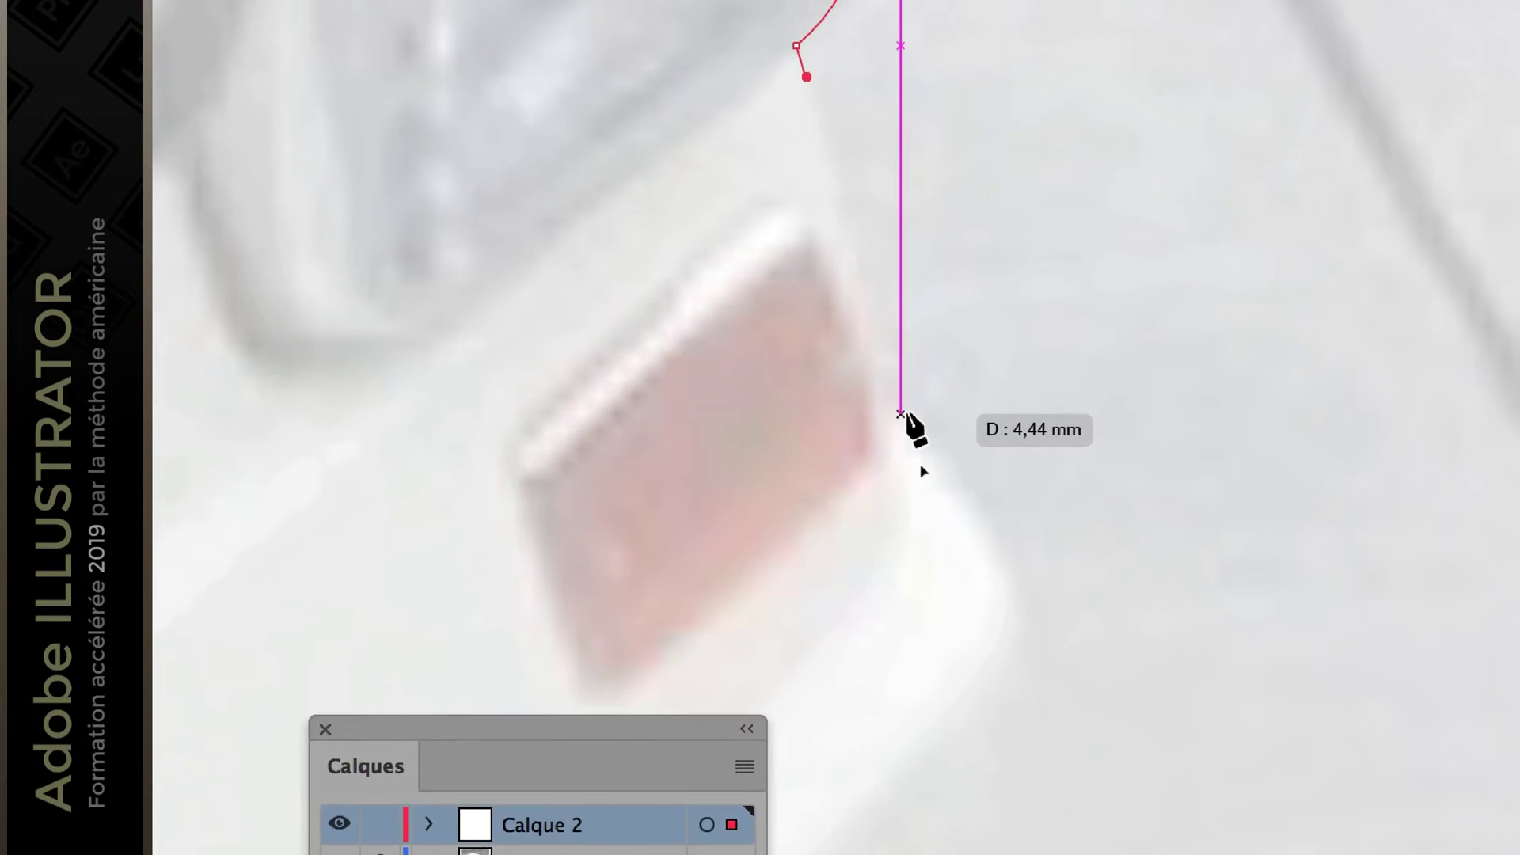
Continue the path past the red indicator with short-handled anchors and curve it around the front bumper's far corner.
left_click_drag(901, 413, 918, 437)
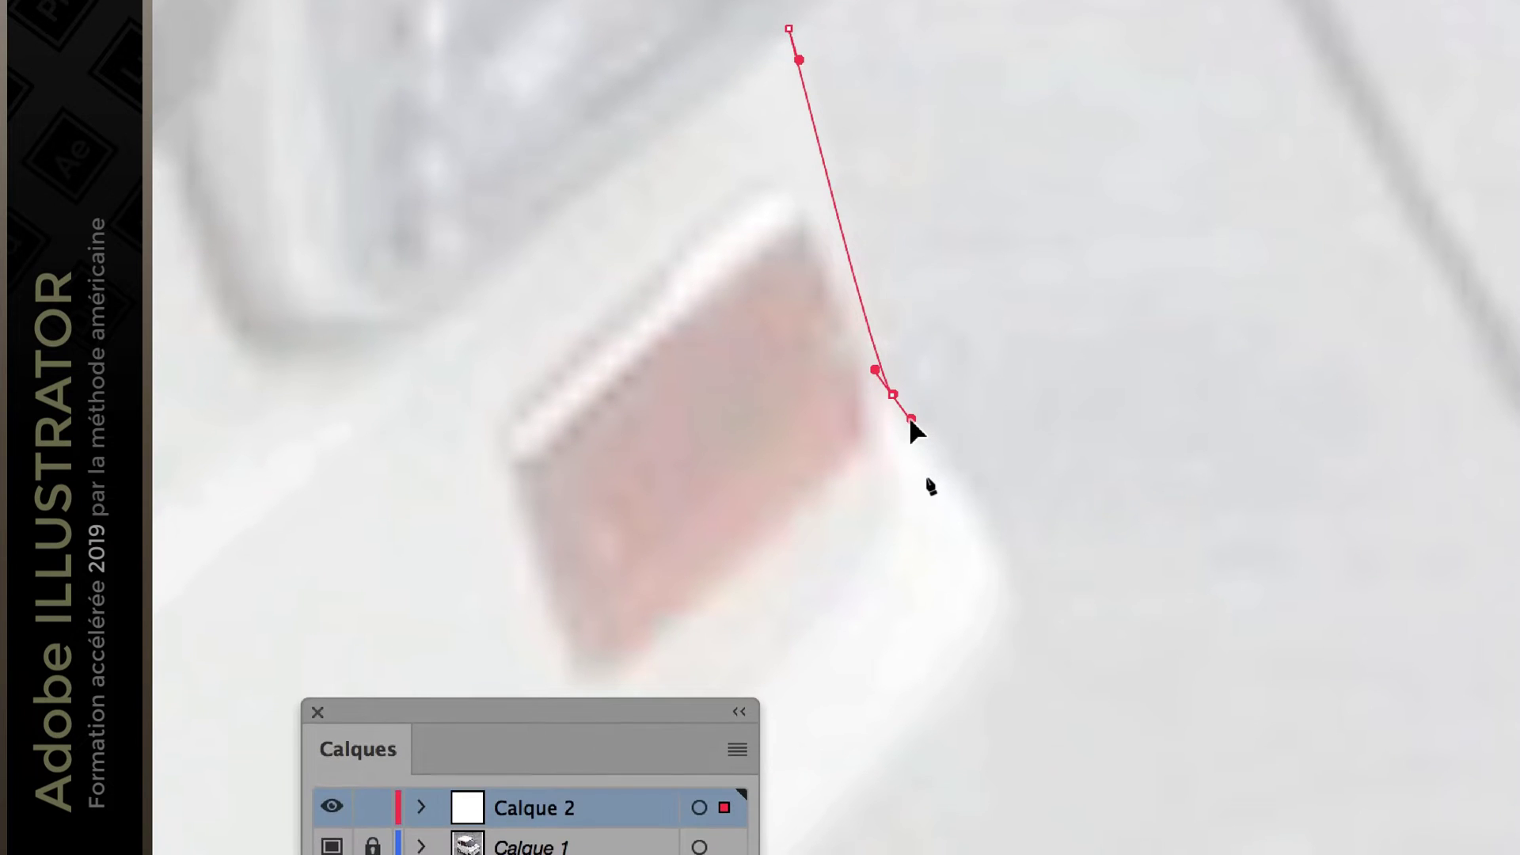
key("Escape")
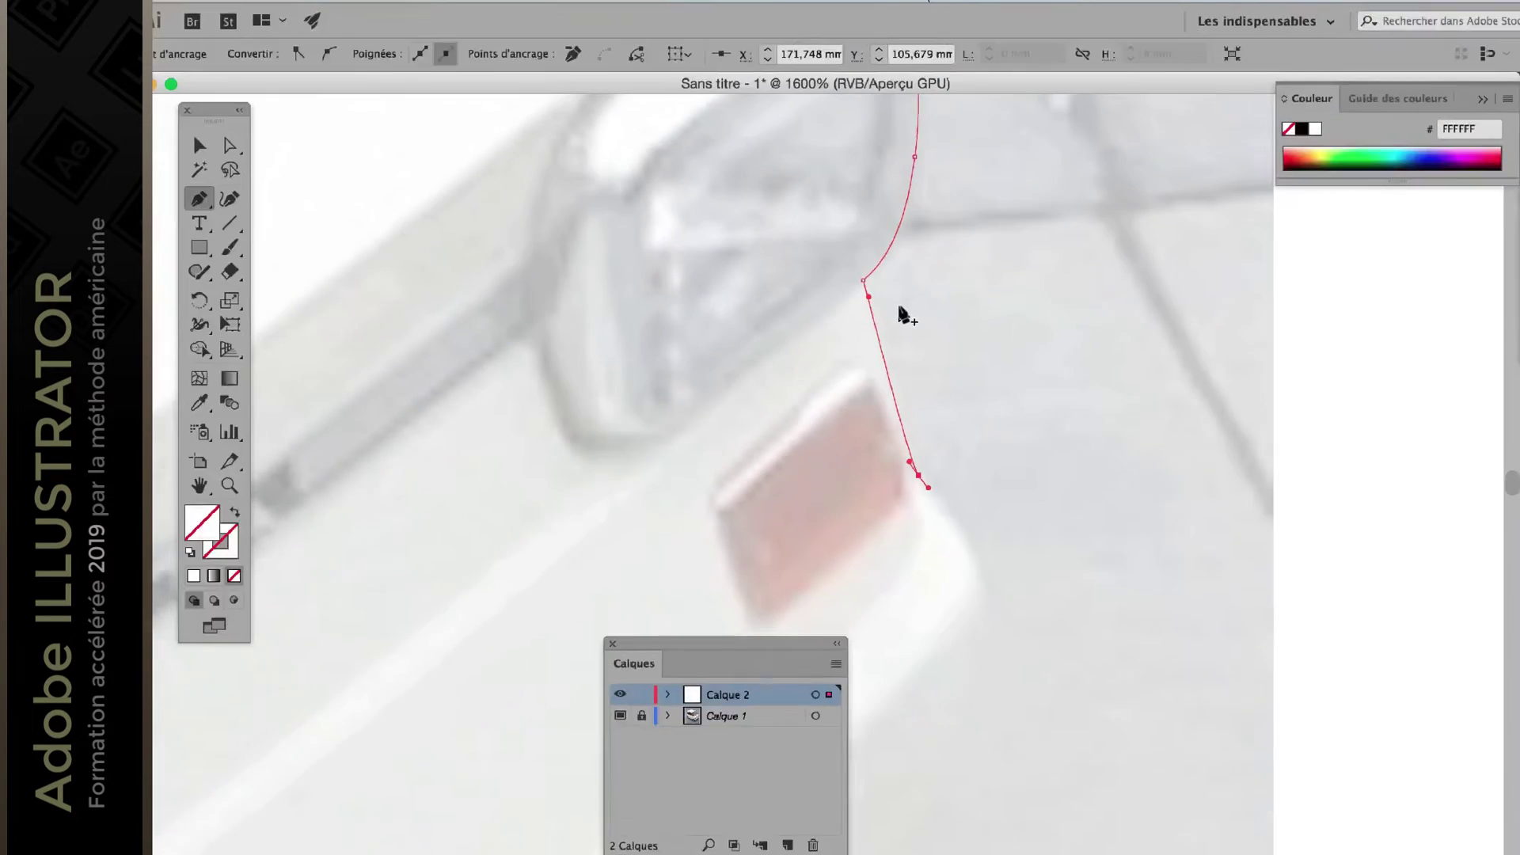
left_click(928, 487)
left_click_drag(969, 542, 967, 532)
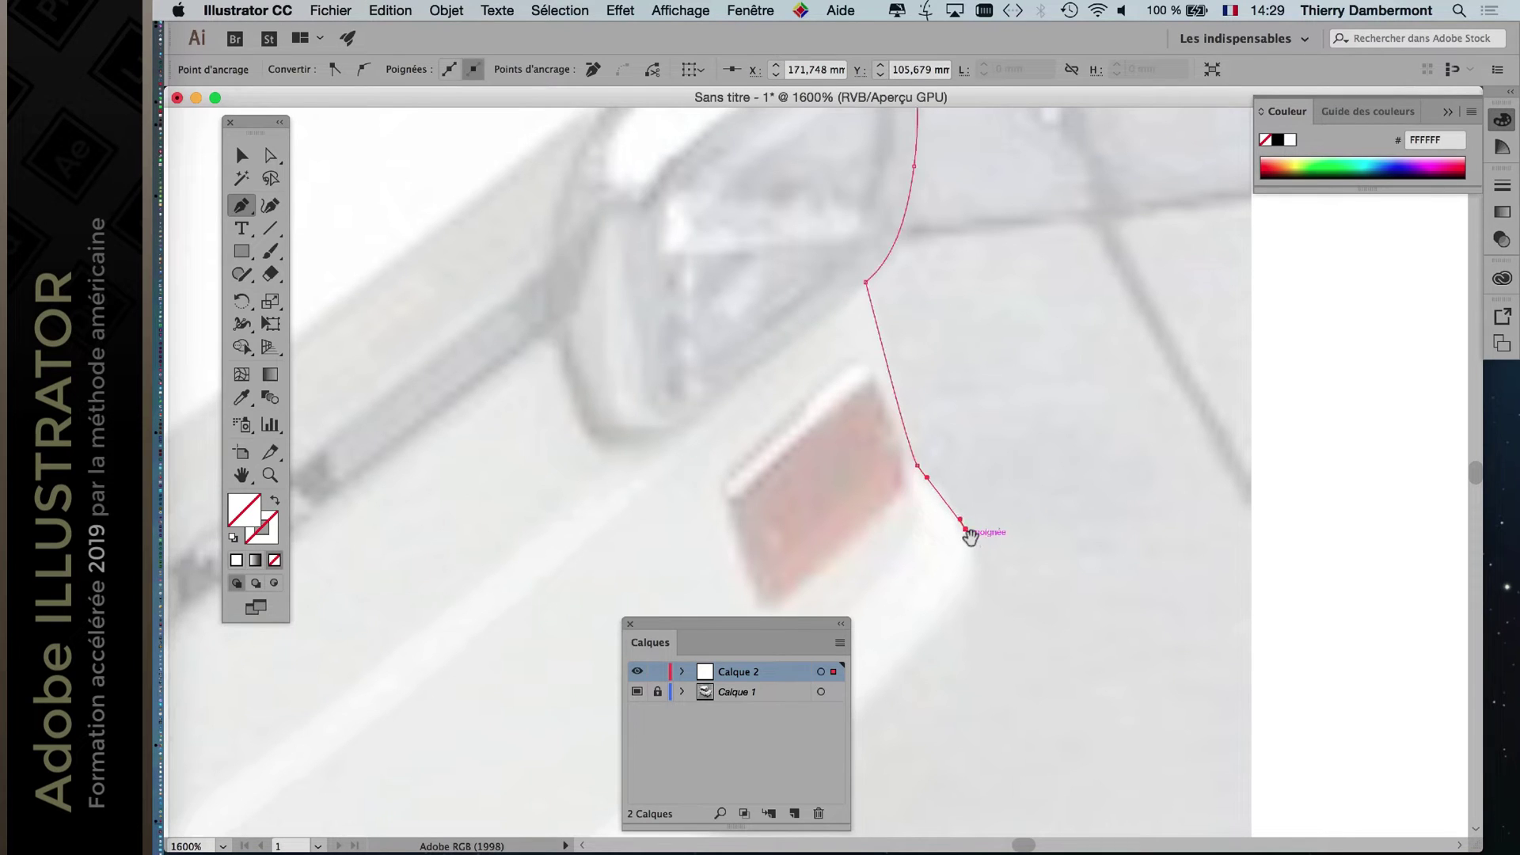
scroll(954, 475, "down", 5)
left_click_drag(949, 451, 1008, 388)
Examine the traced headlight and bumper contour against the photo at several magnifications.
scroll(1005, 384, "down", 3)
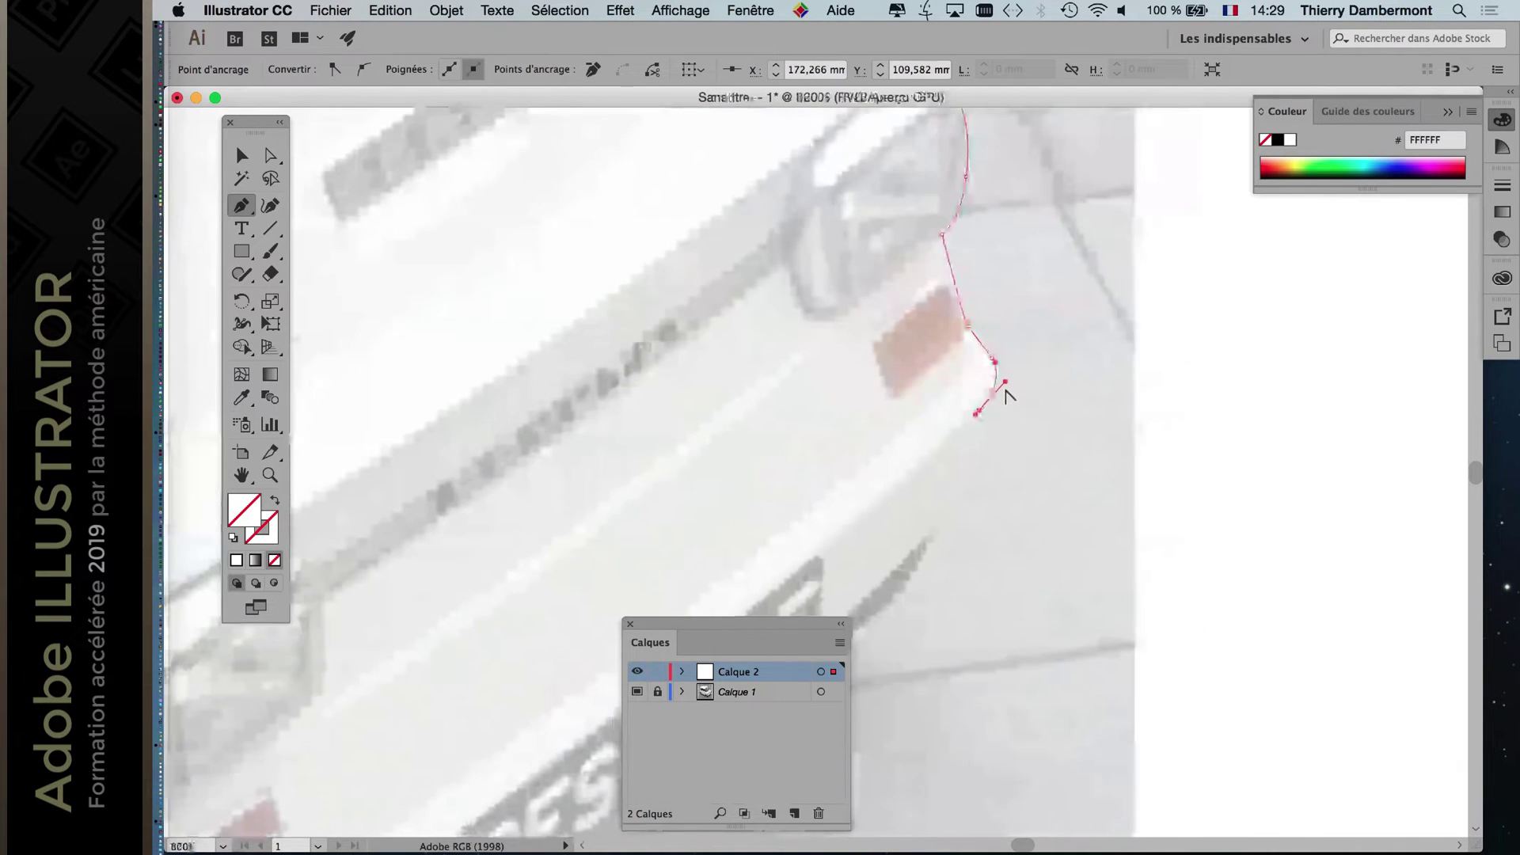
scroll(956, 242, "up", 3)
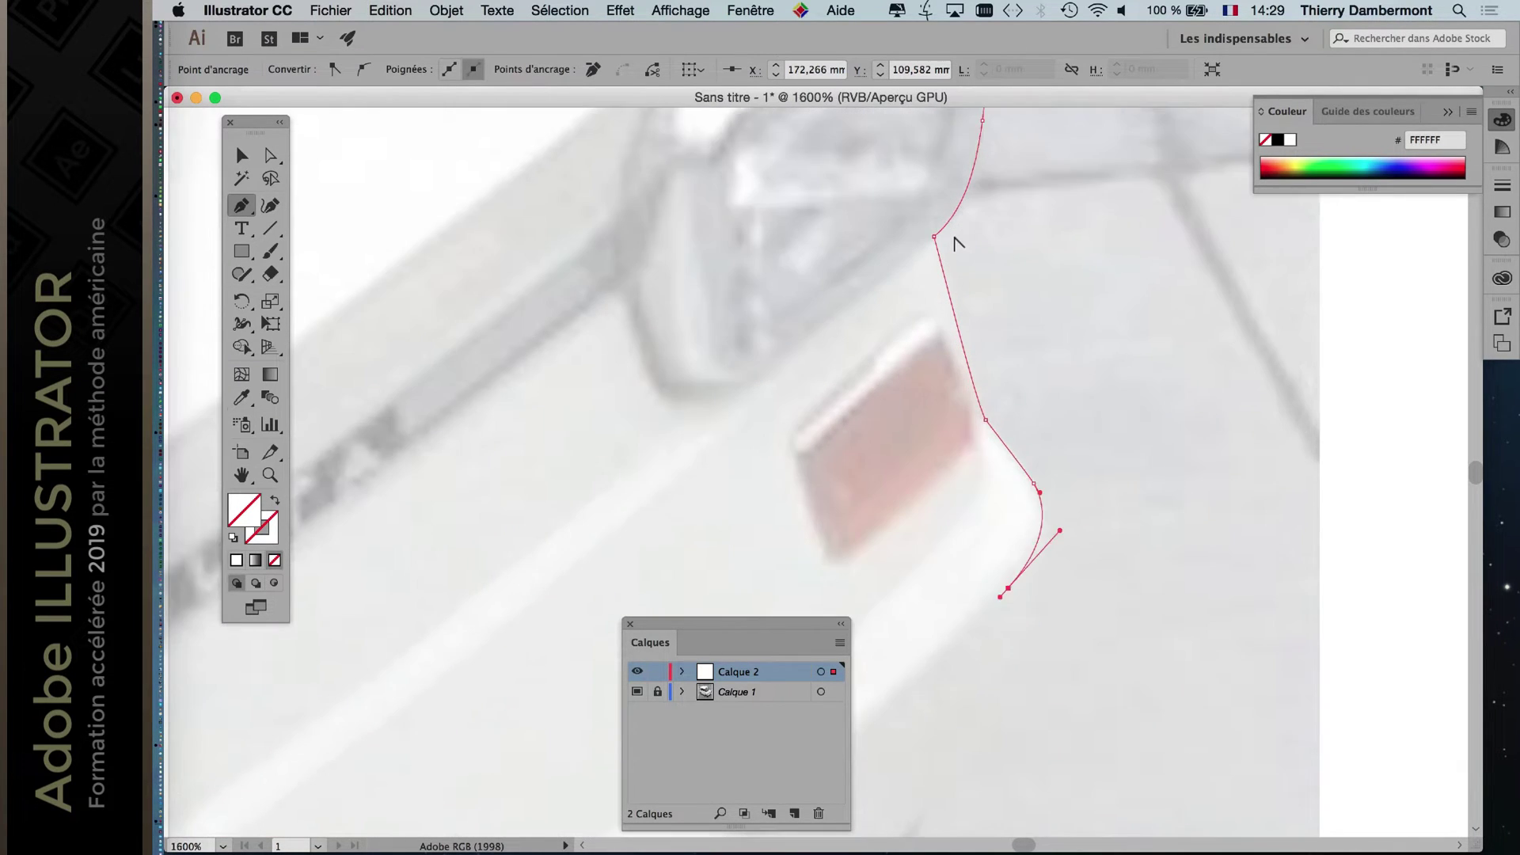
scroll(956, 249, "down", 2)
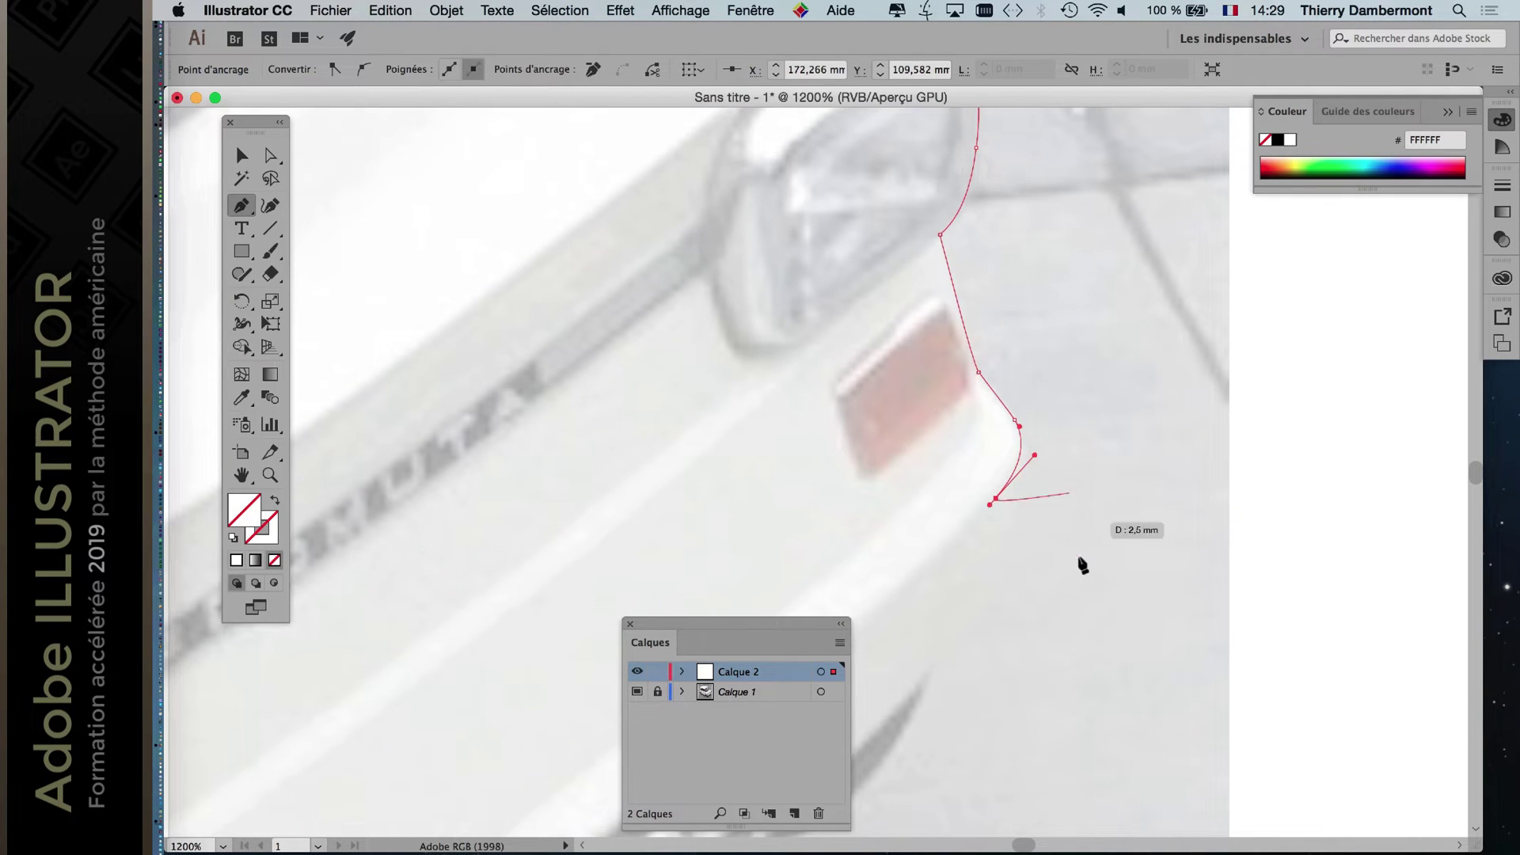
scroll(1078, 570, "down", 3)
left_click_drag(1011, 491, 1061, 390)
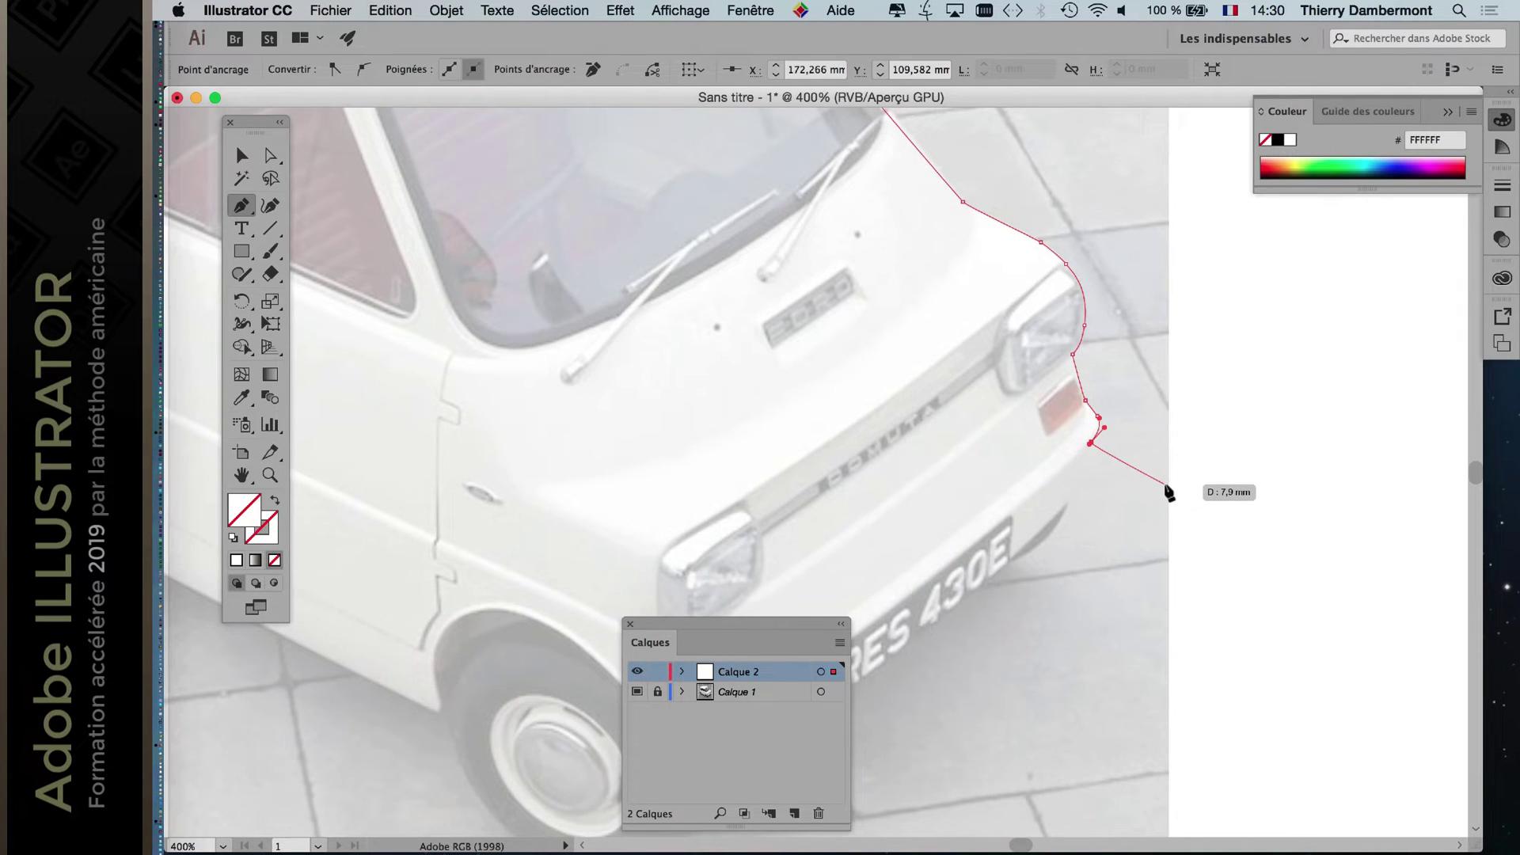
scroll(1157, 475, "up", 4)
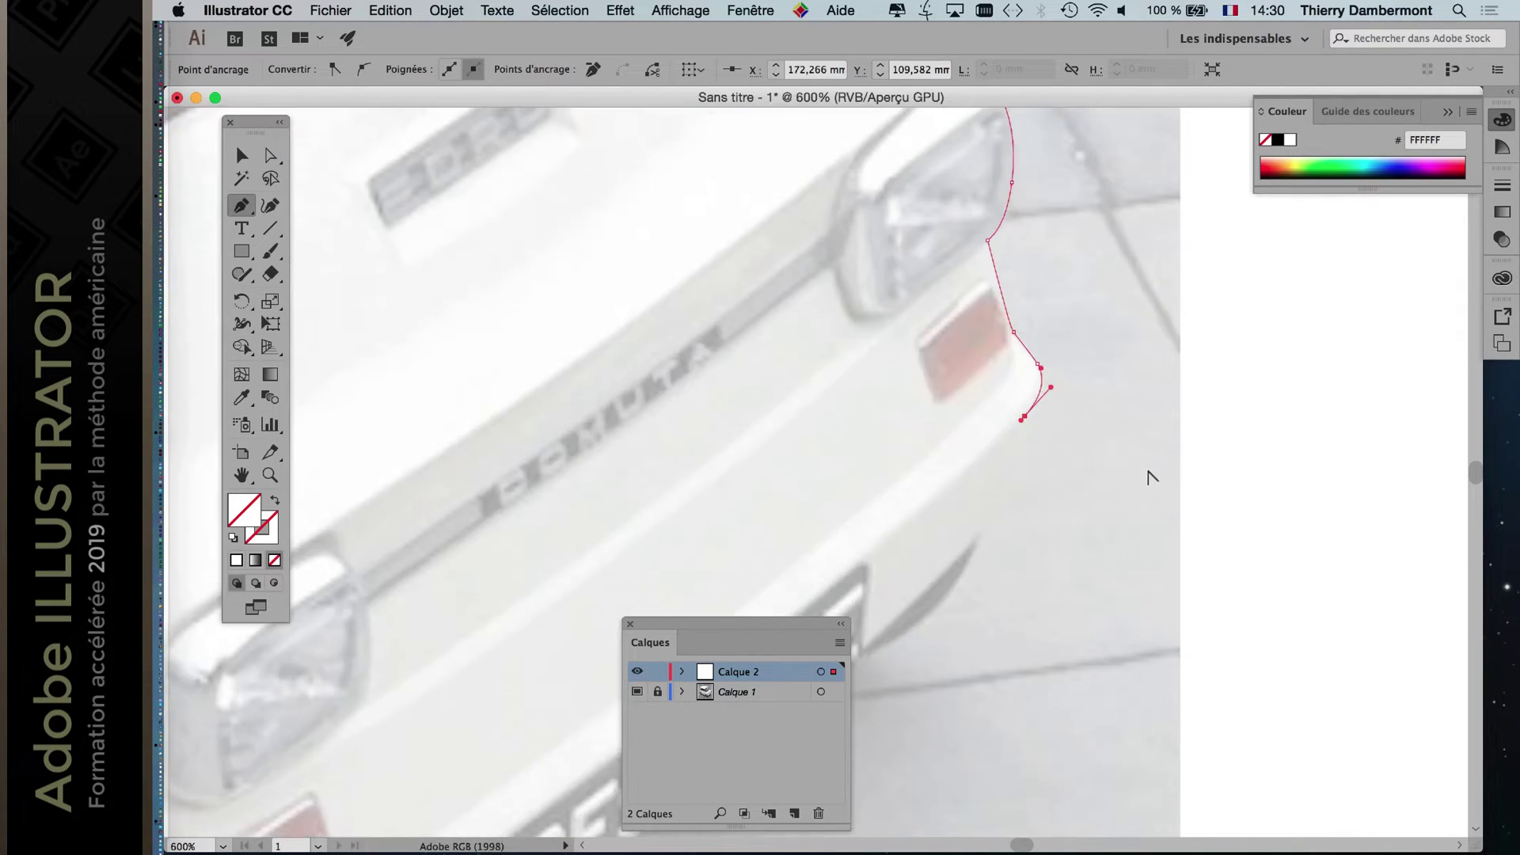
scroll(1140, 473, "down", 1)
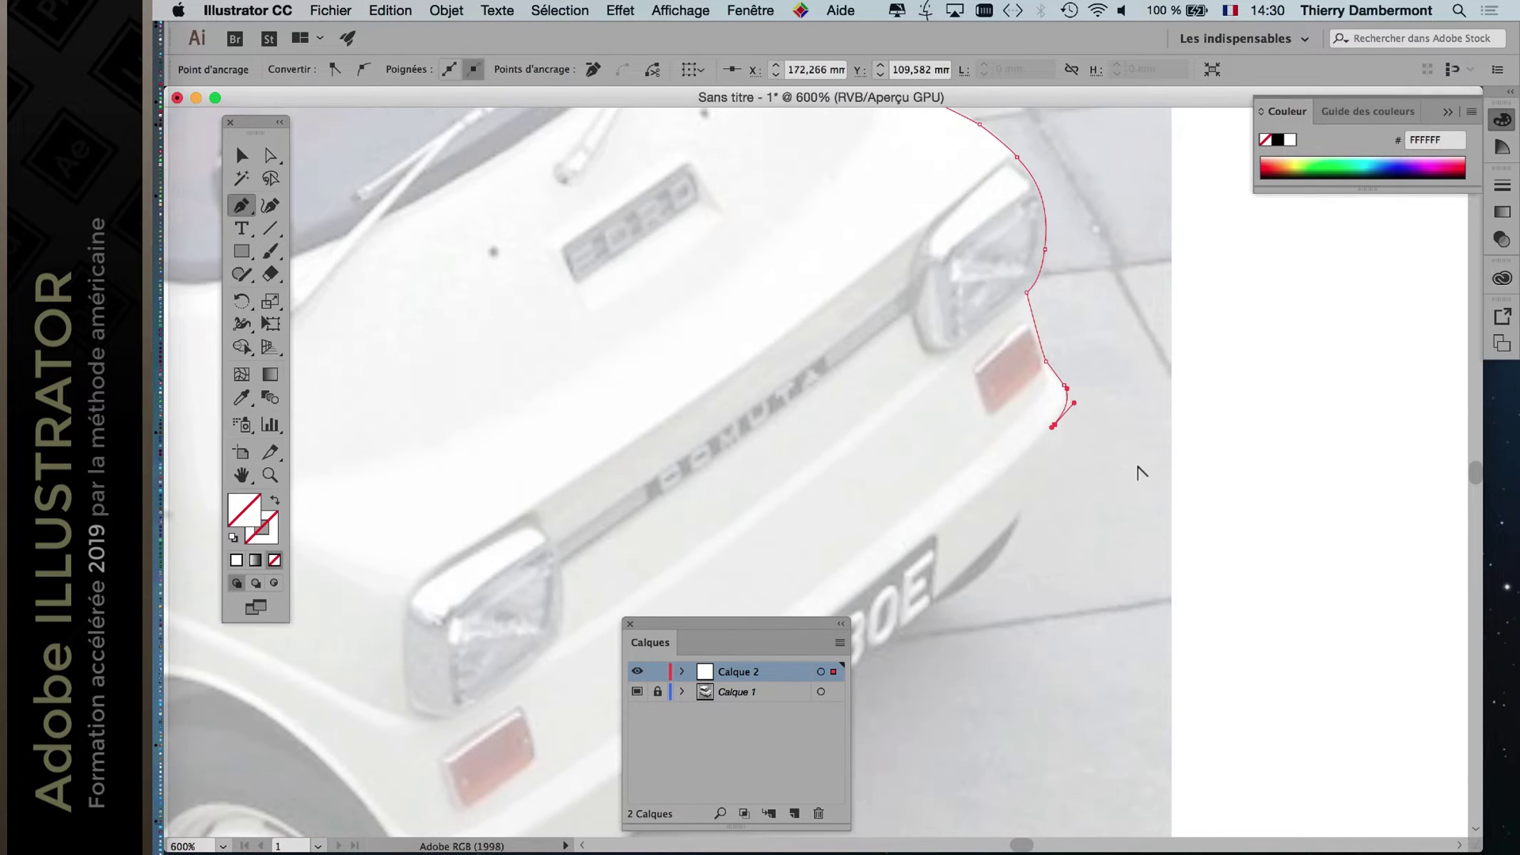
Curve the path around the underside of the bumper's far corner and extend it to an anchor on the lower front edge.
mouse_move(1067, 431)
left_mouse_down()
mouse_move(1092, 407)
mouse_move(1078, 408)
left_mouse_up()
left_click(1023, 509)
left_click_drag(1022, 516, 1070, 450)
mouse_move(1074, 456)
left_mouse_down()
mouse_move(1074, 439)
mouse_move(1075, 456)
left_mouse_up()
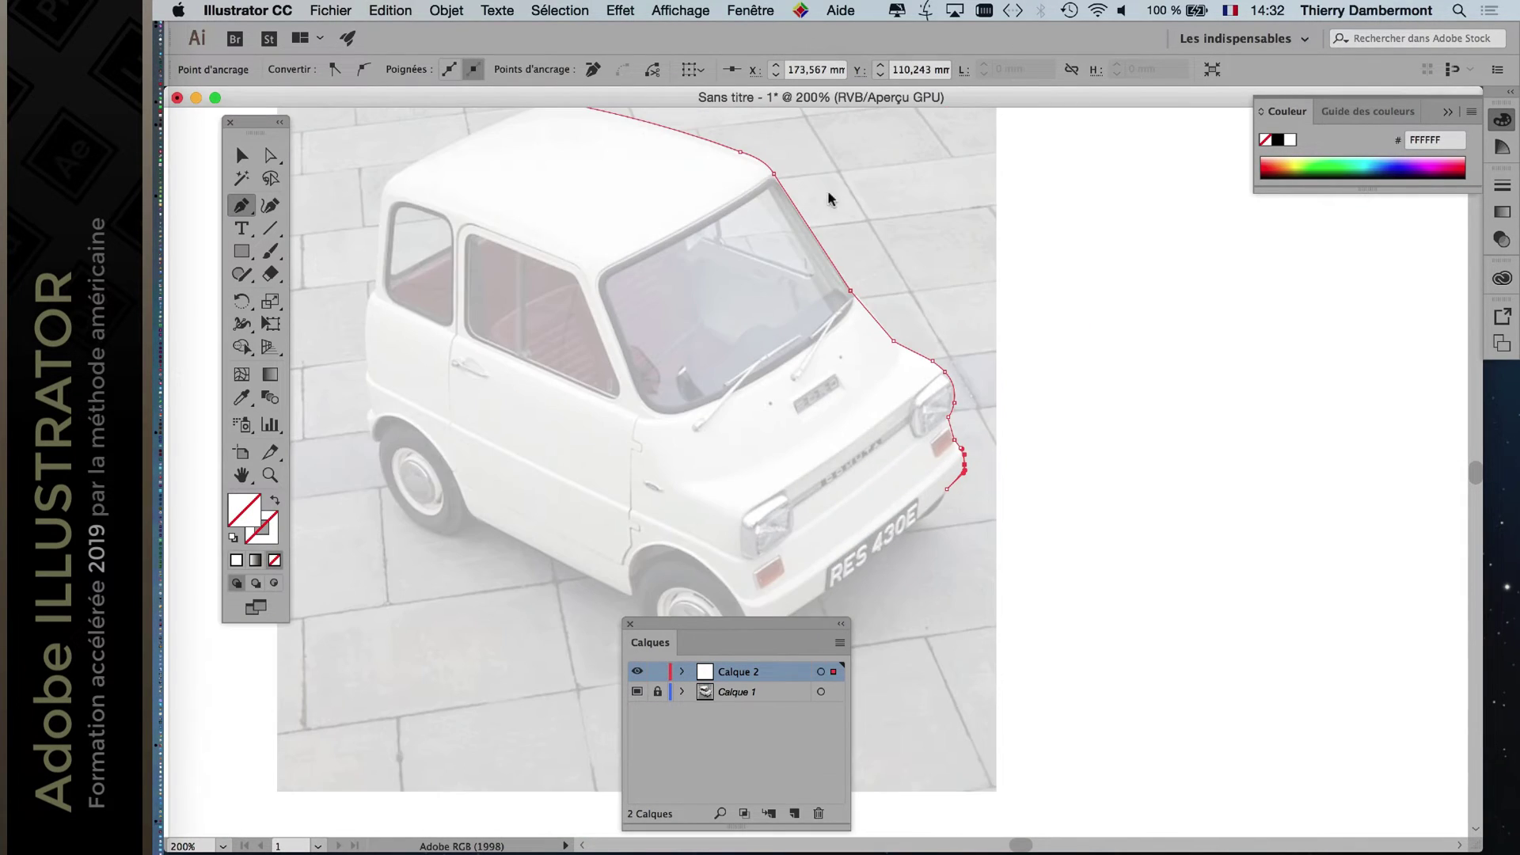
left_click(744, 9)
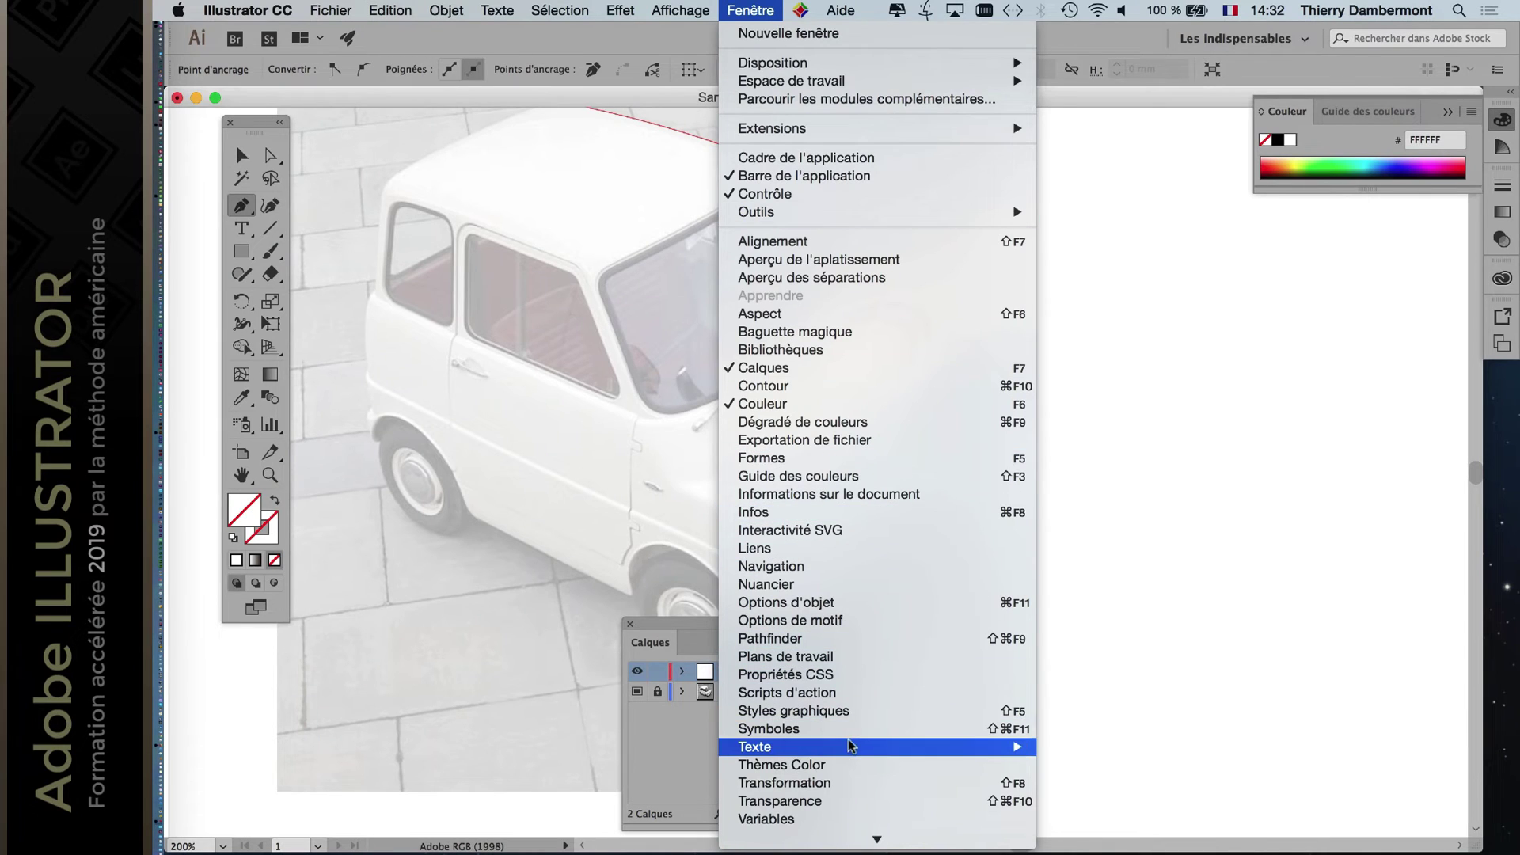
scroll(855, 805, "down", 3)
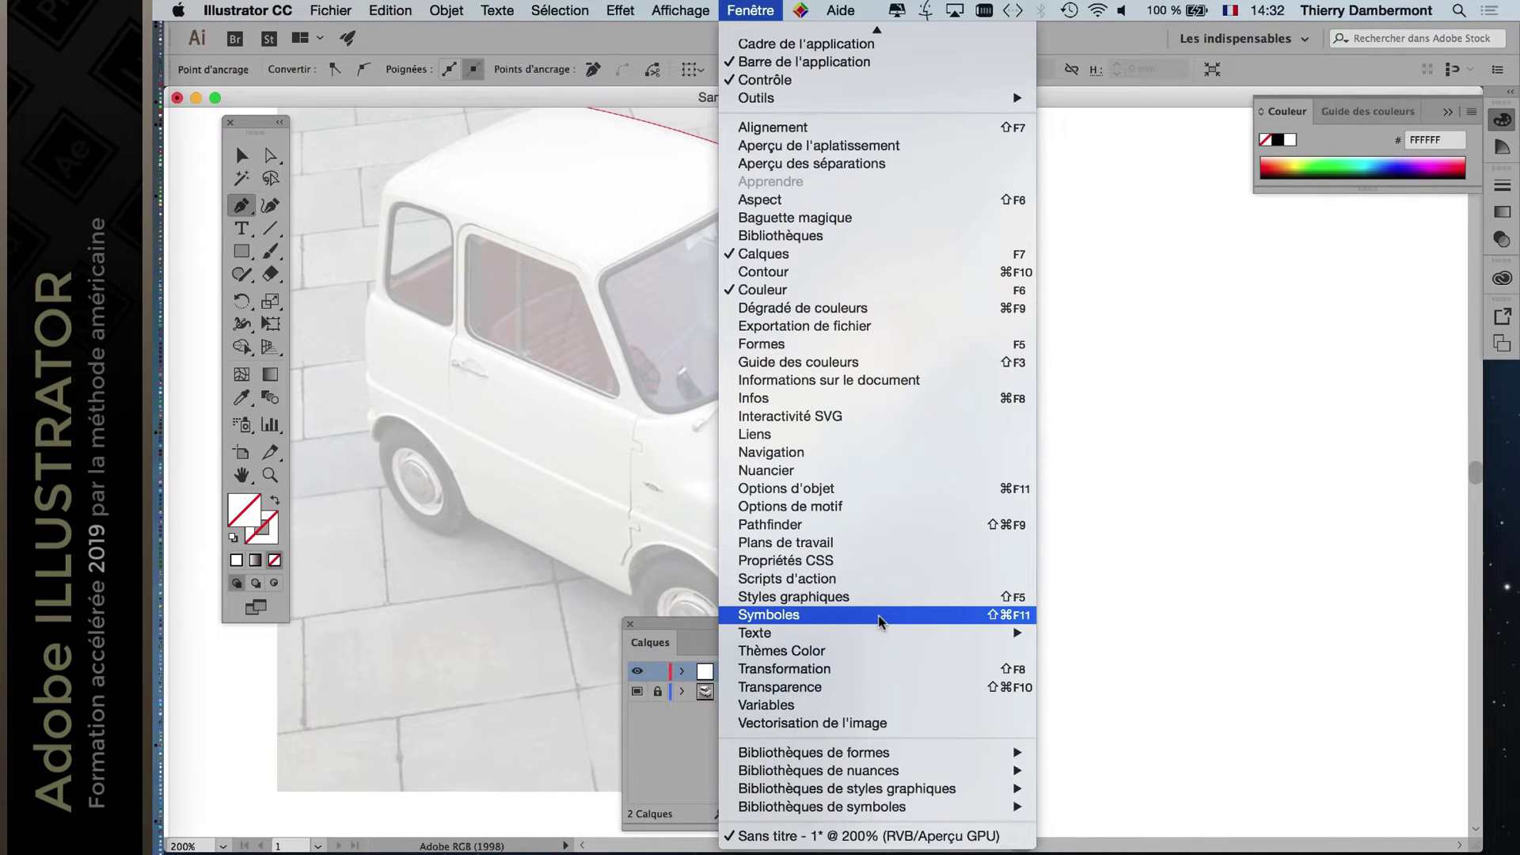
mouse_move(881, 631)
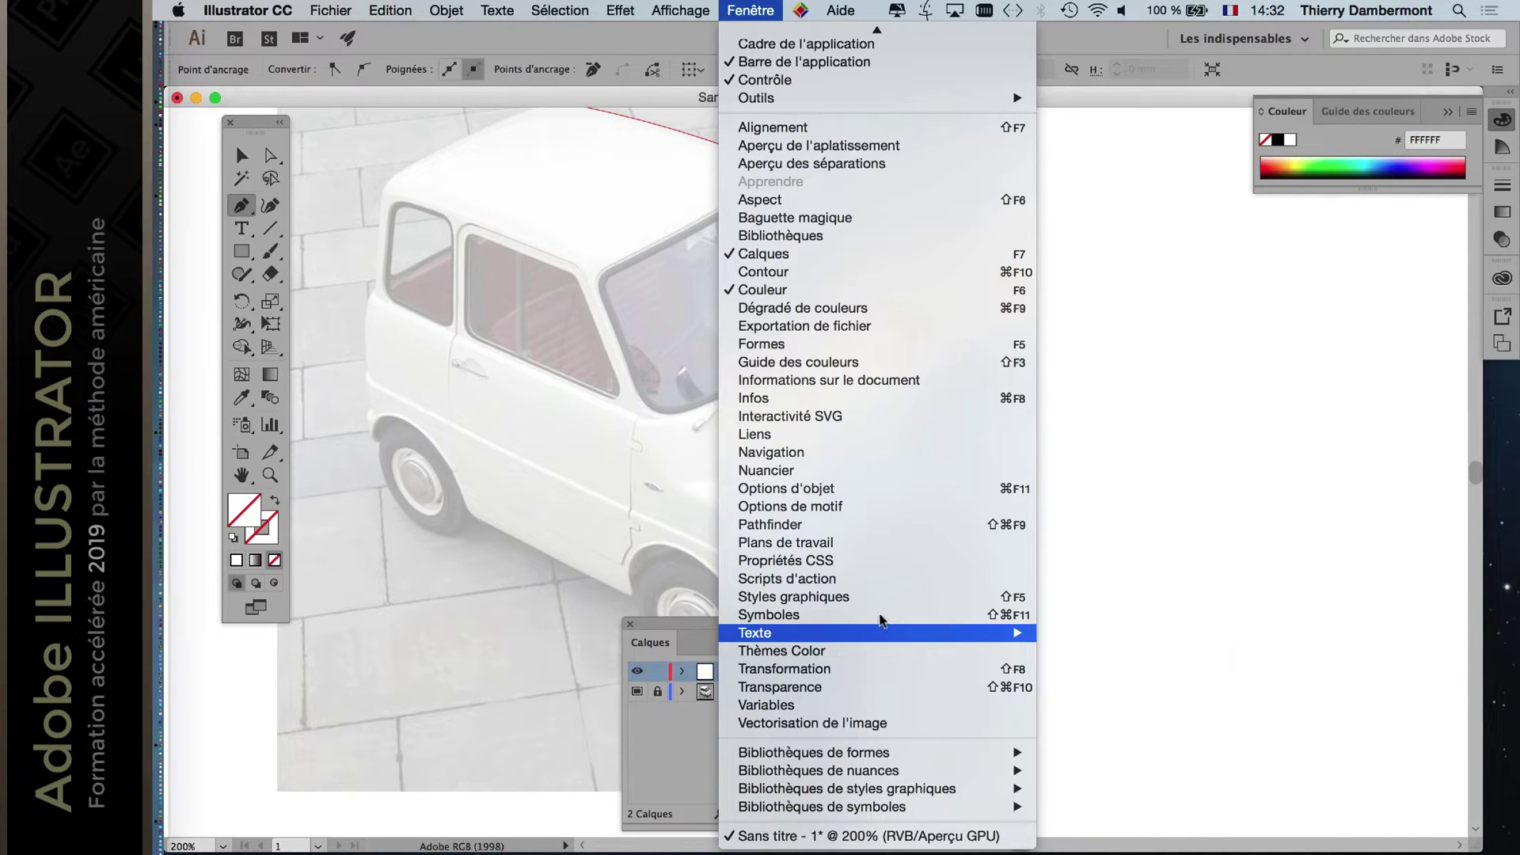
left_click(1061, 111)
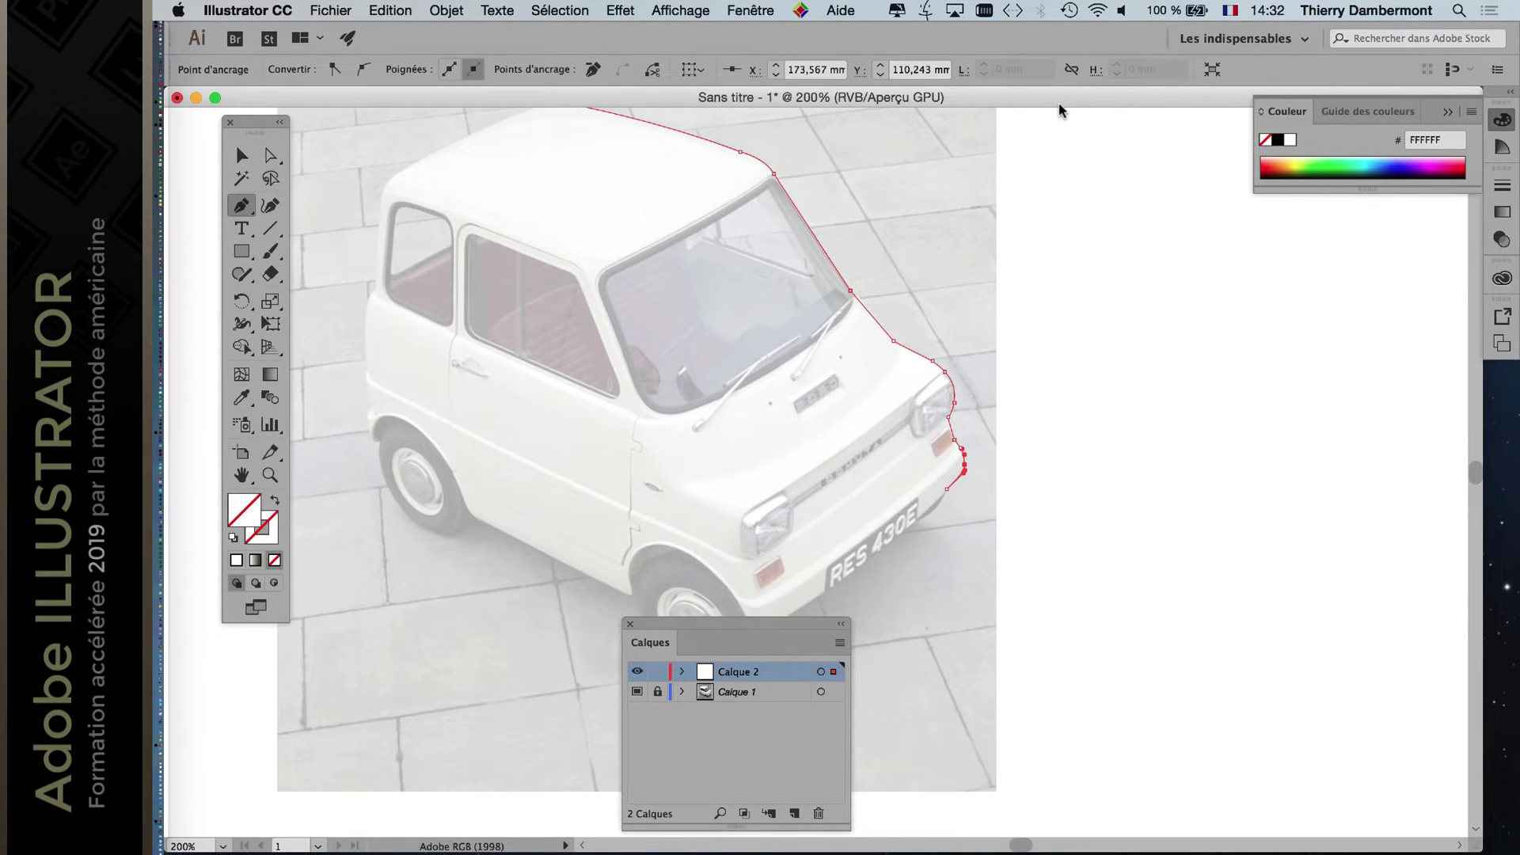
left_click(772, 9)
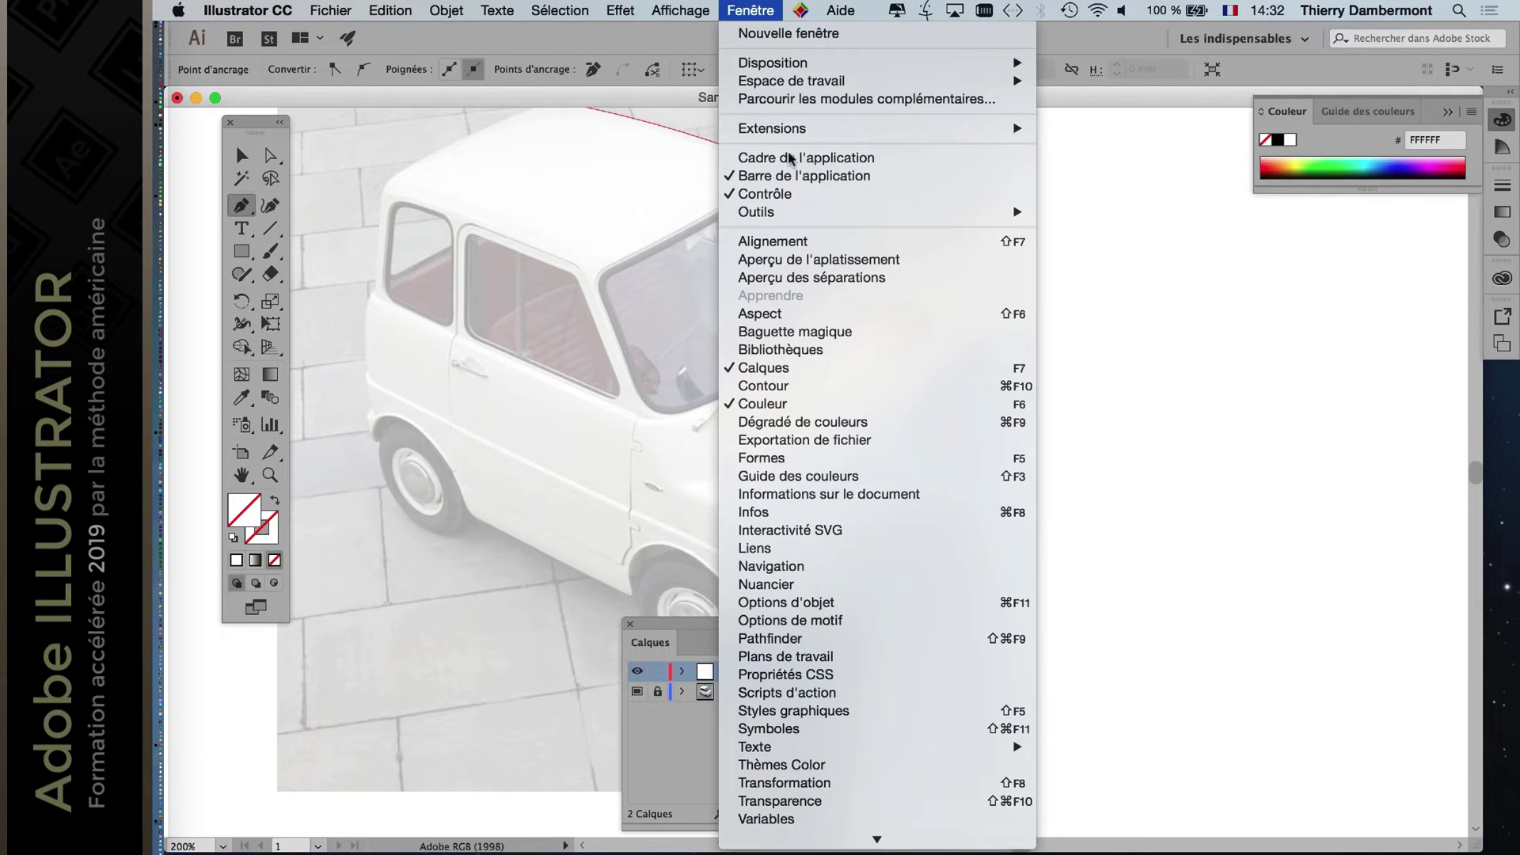
left_click(694, 628)
Move the layers panel clear of the car, add a new layer and hide Calque 2.
left_click_drag(693, 627, 1105, 271)
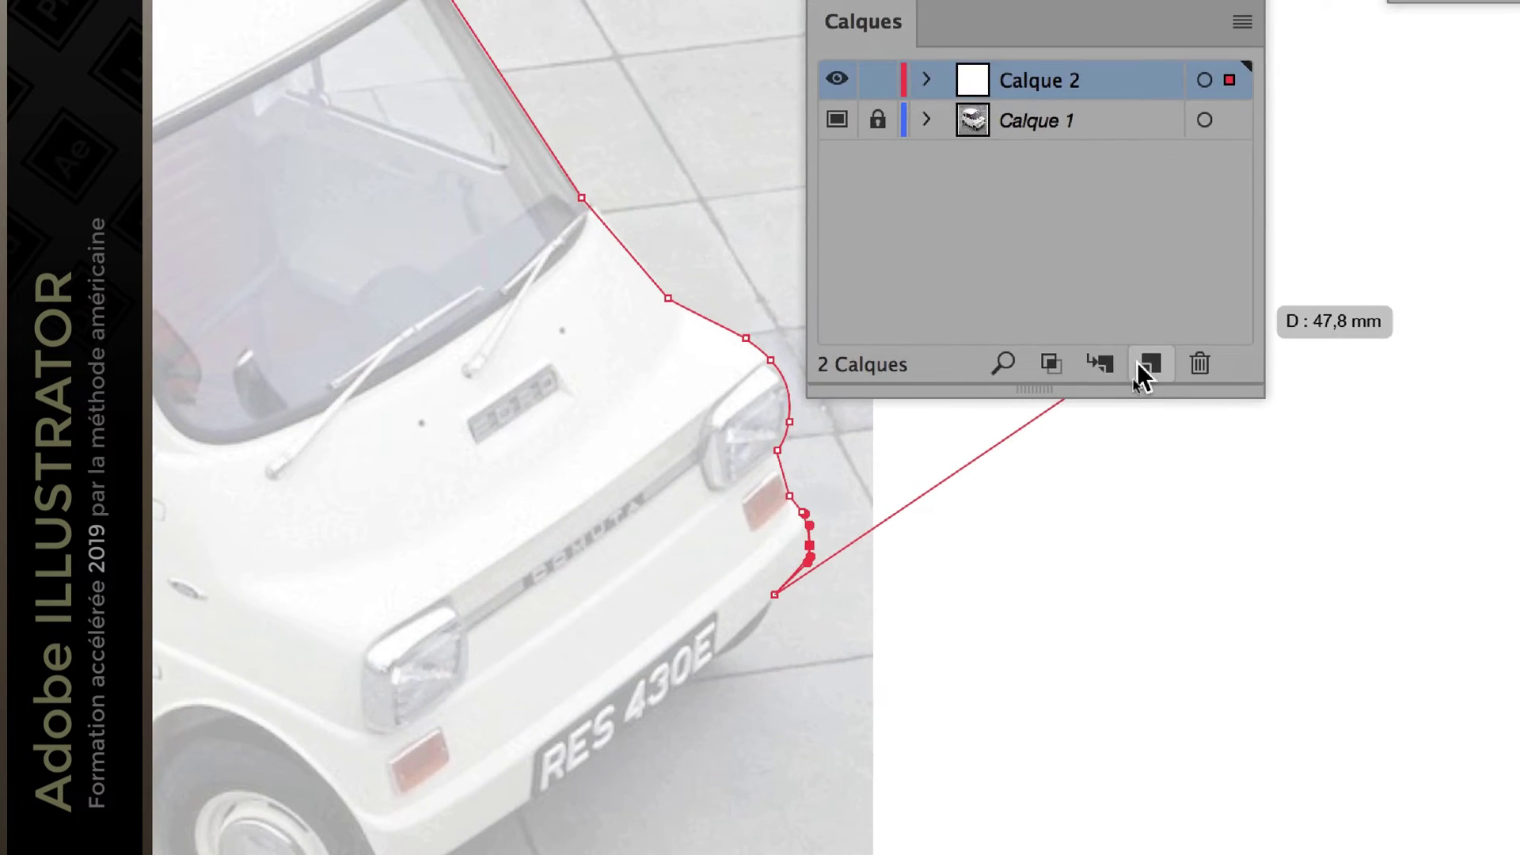
left_click(1144, 376)
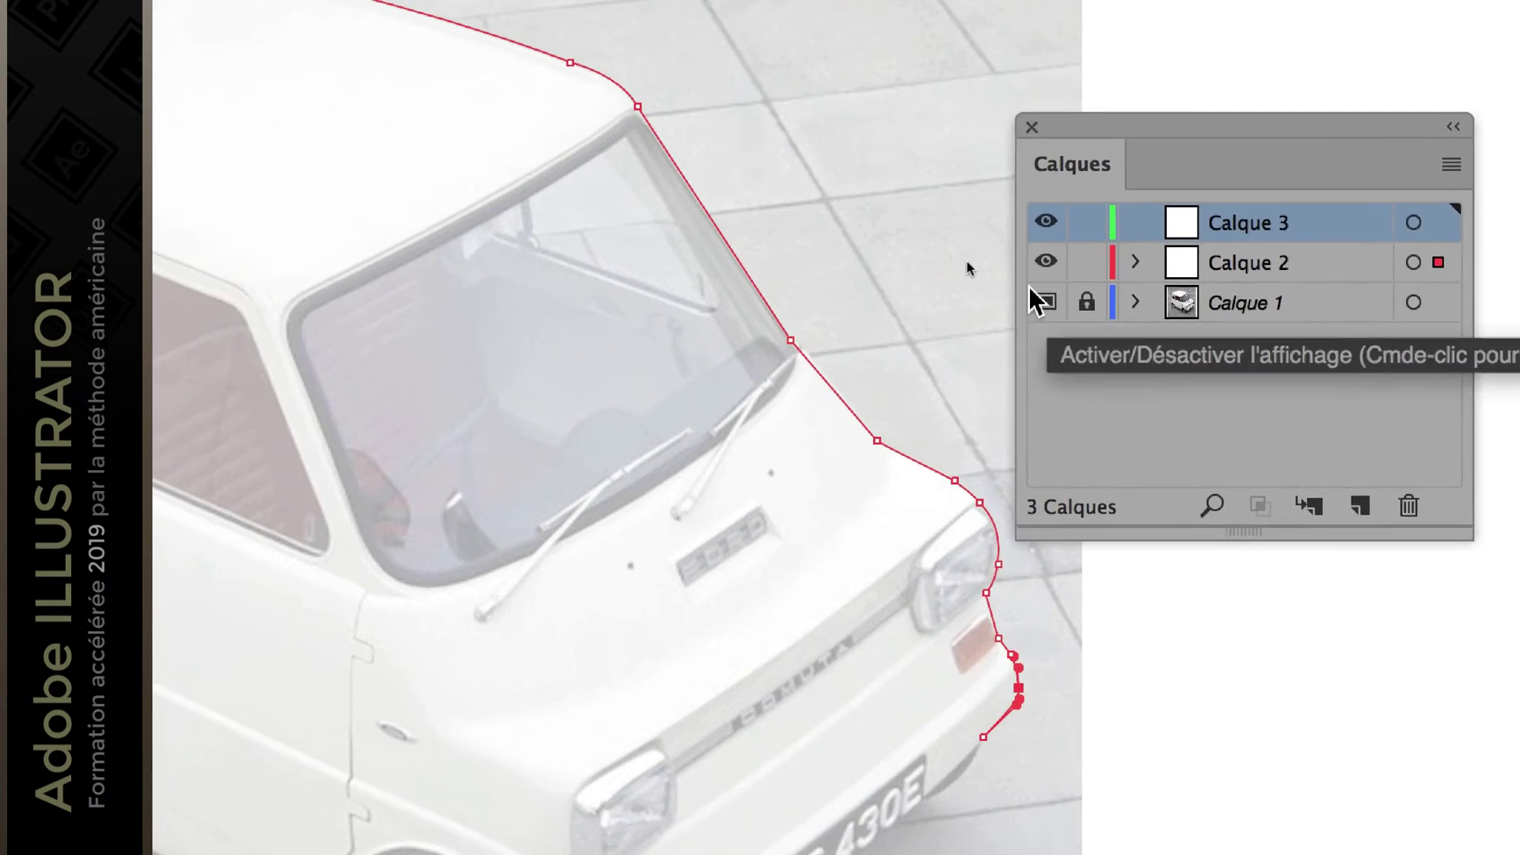
left_click(1037, 285)
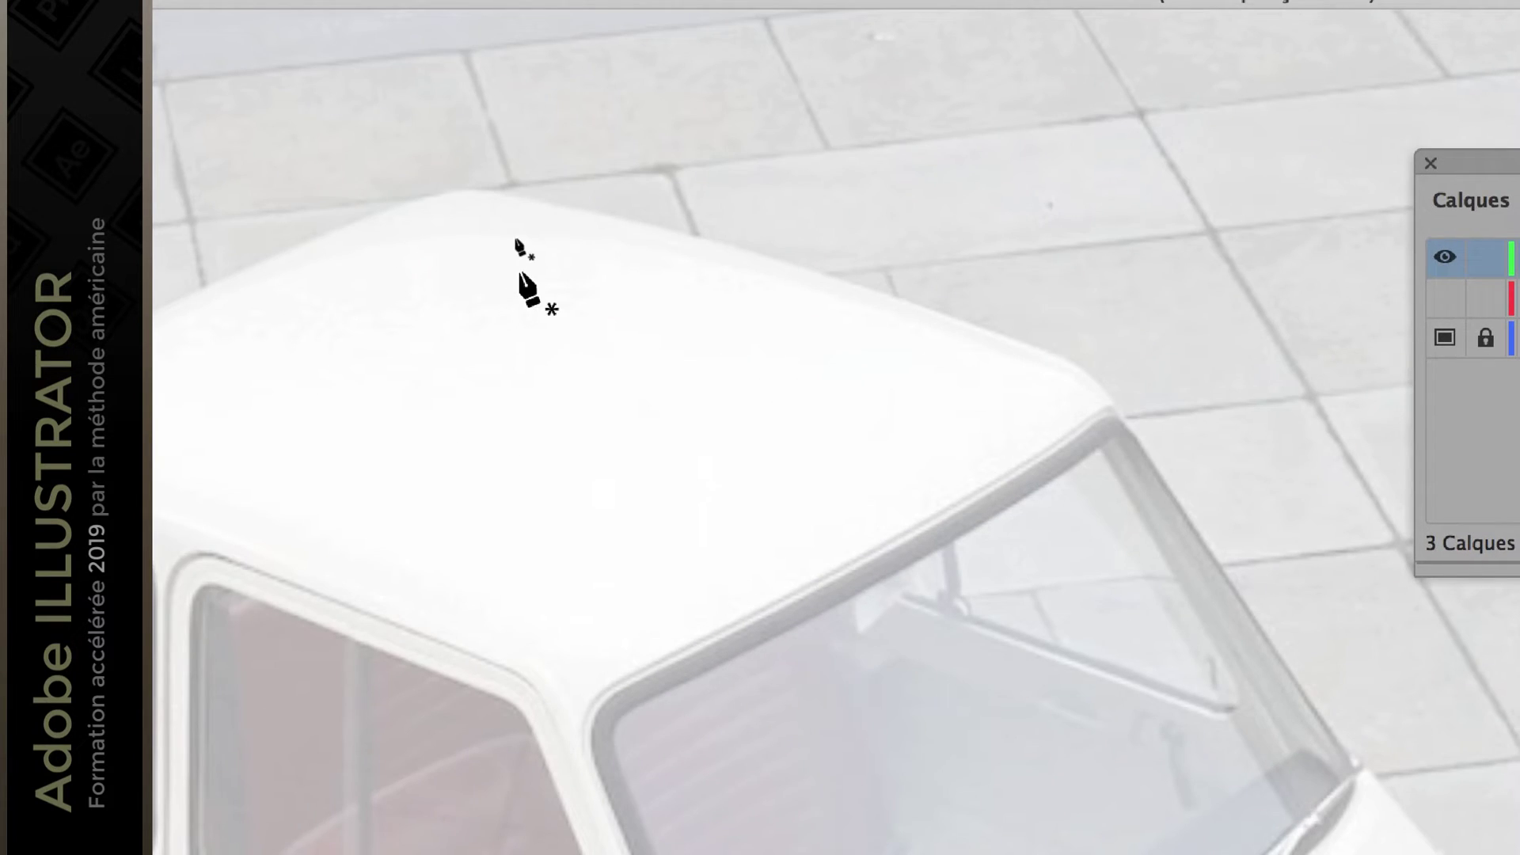
Switch to the precise cursor and start a new path at the roof's far edge on Calque 3.
key("Caps_Lock")
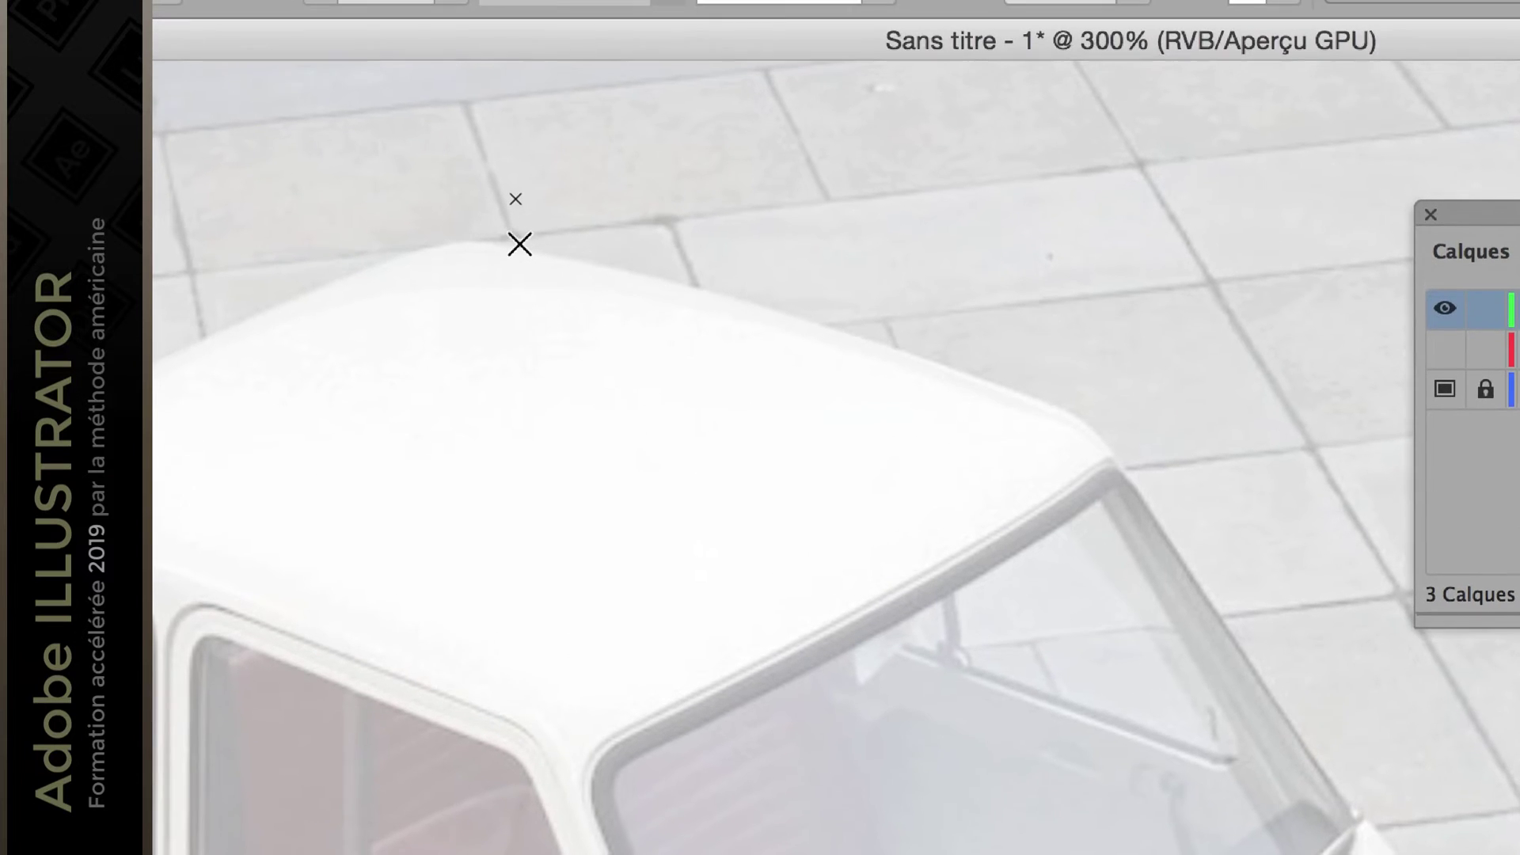
left_click(520, 245)
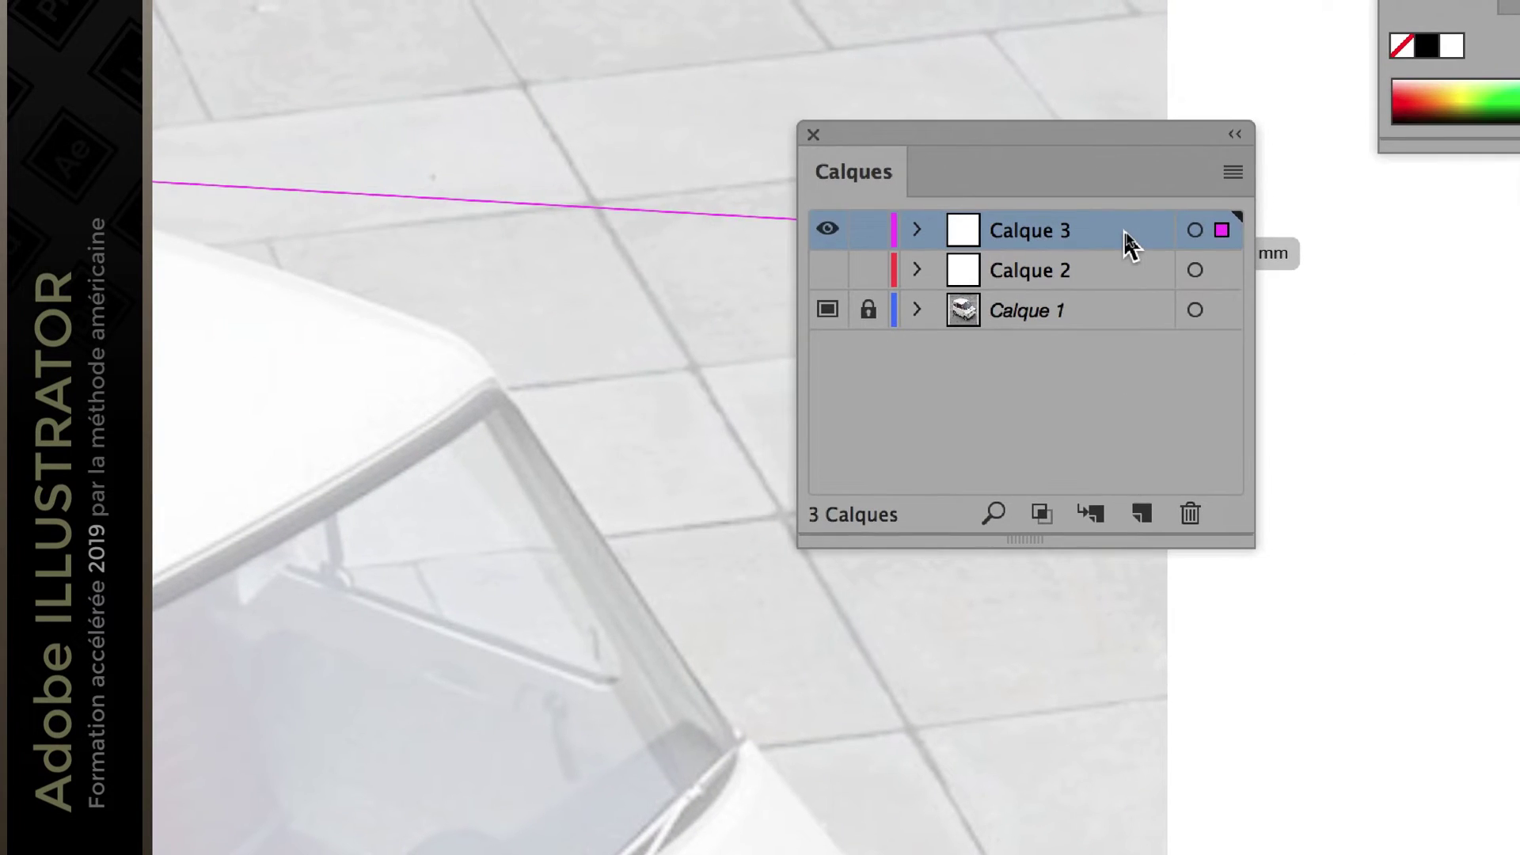
Review the colour choices in Calque 3's layer options and keep Magenta.
double_click(1128, 246)
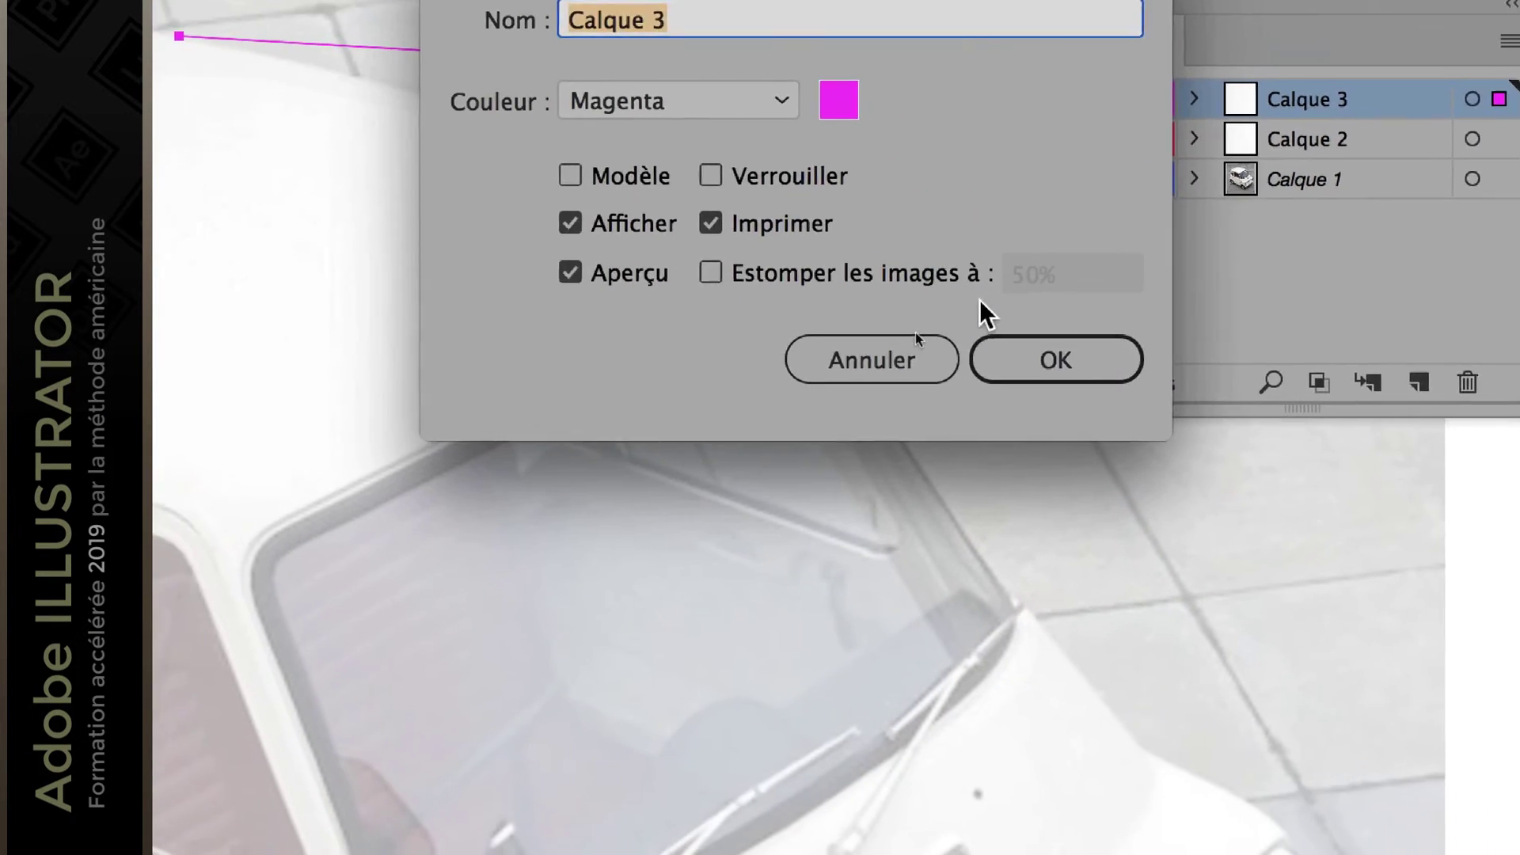
left_click(1201, 487)
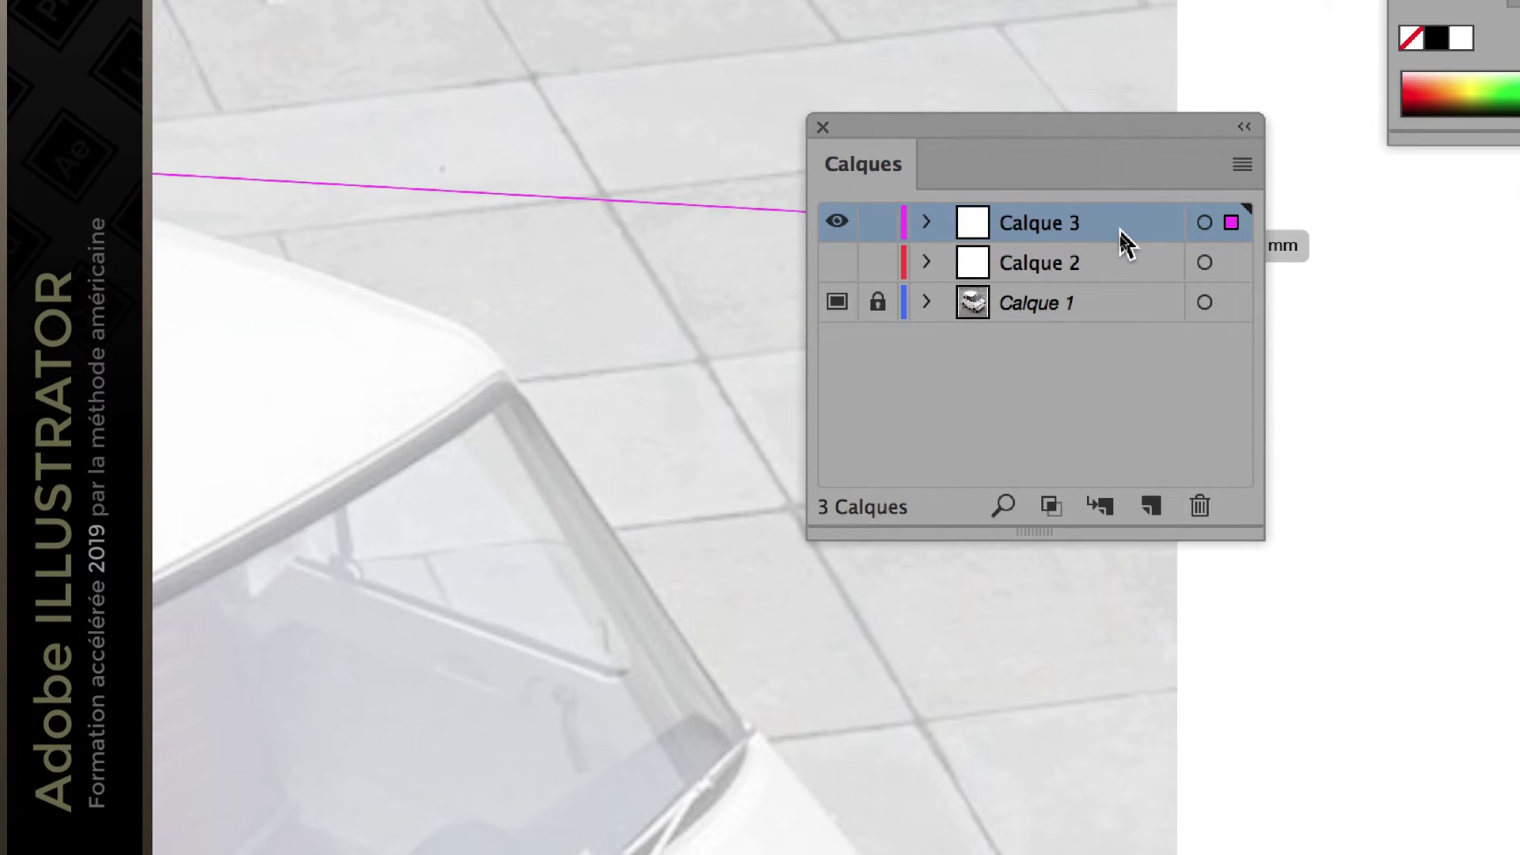
double_click(1119, 235)
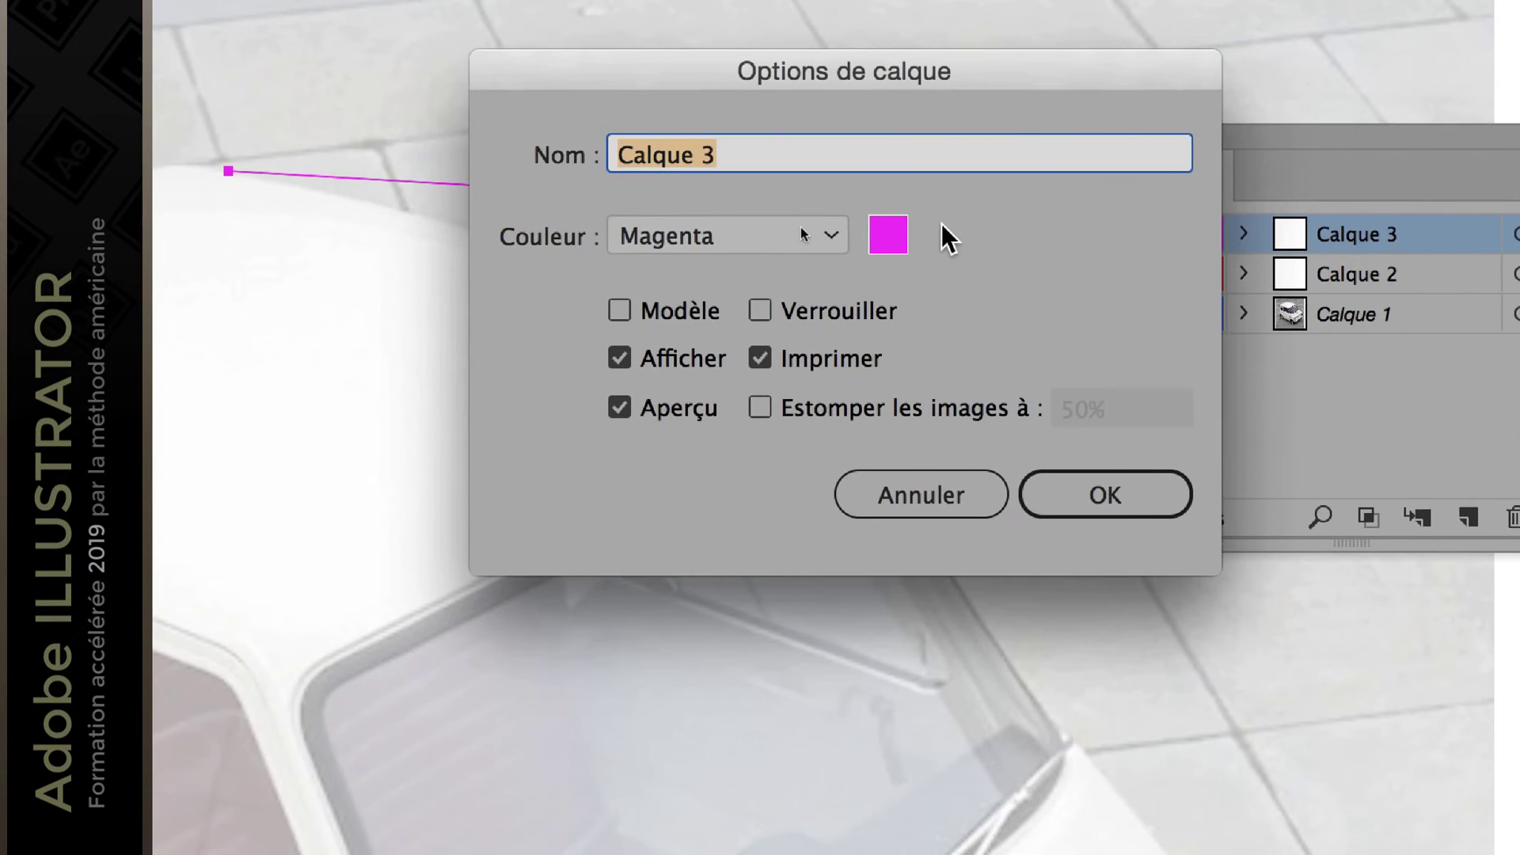
left_click(486, 224)
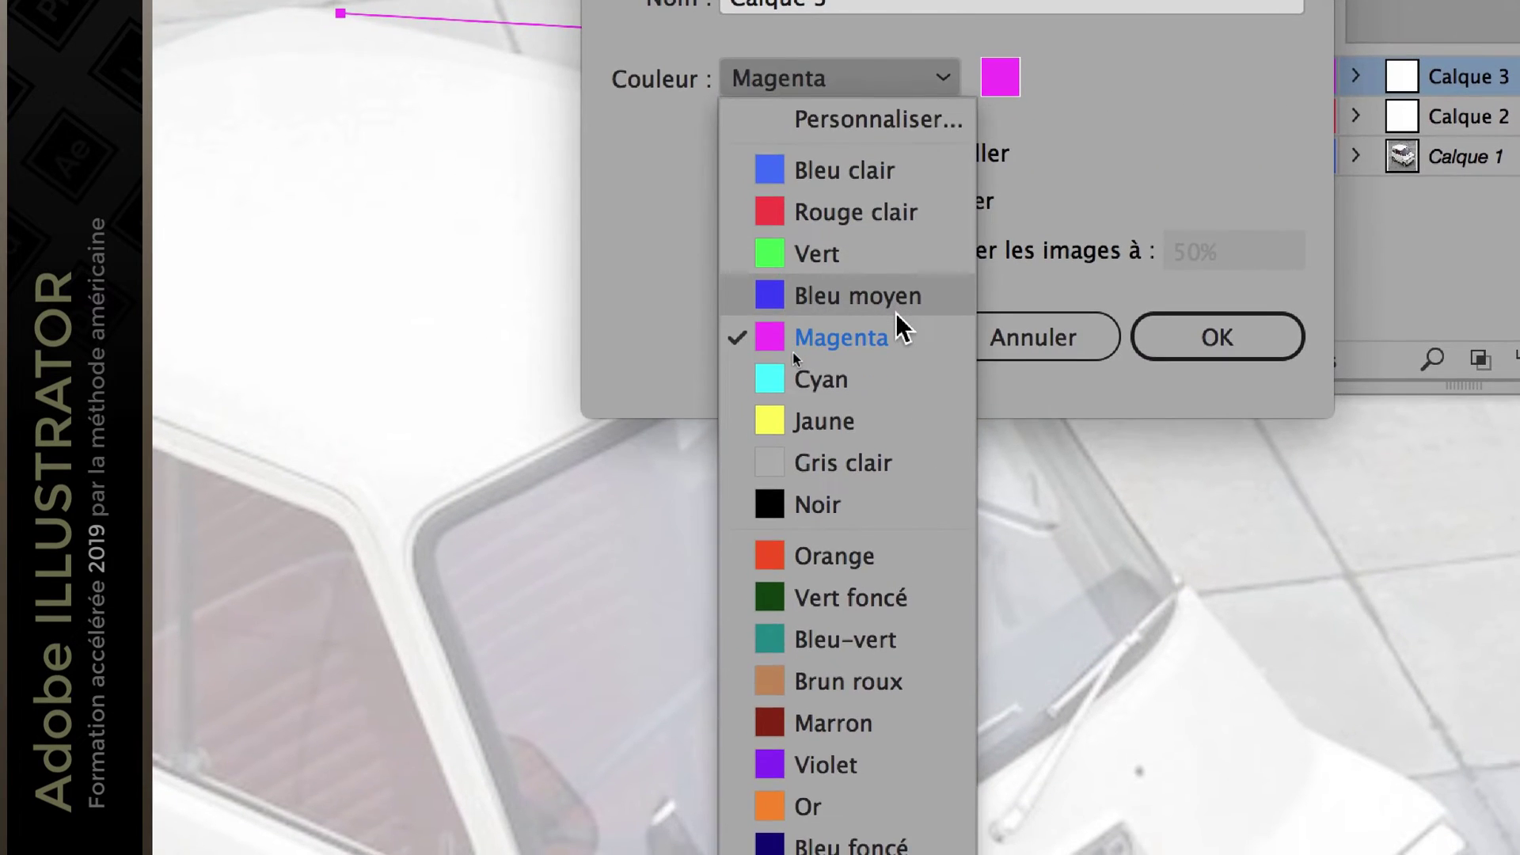
left_click(895, 484)
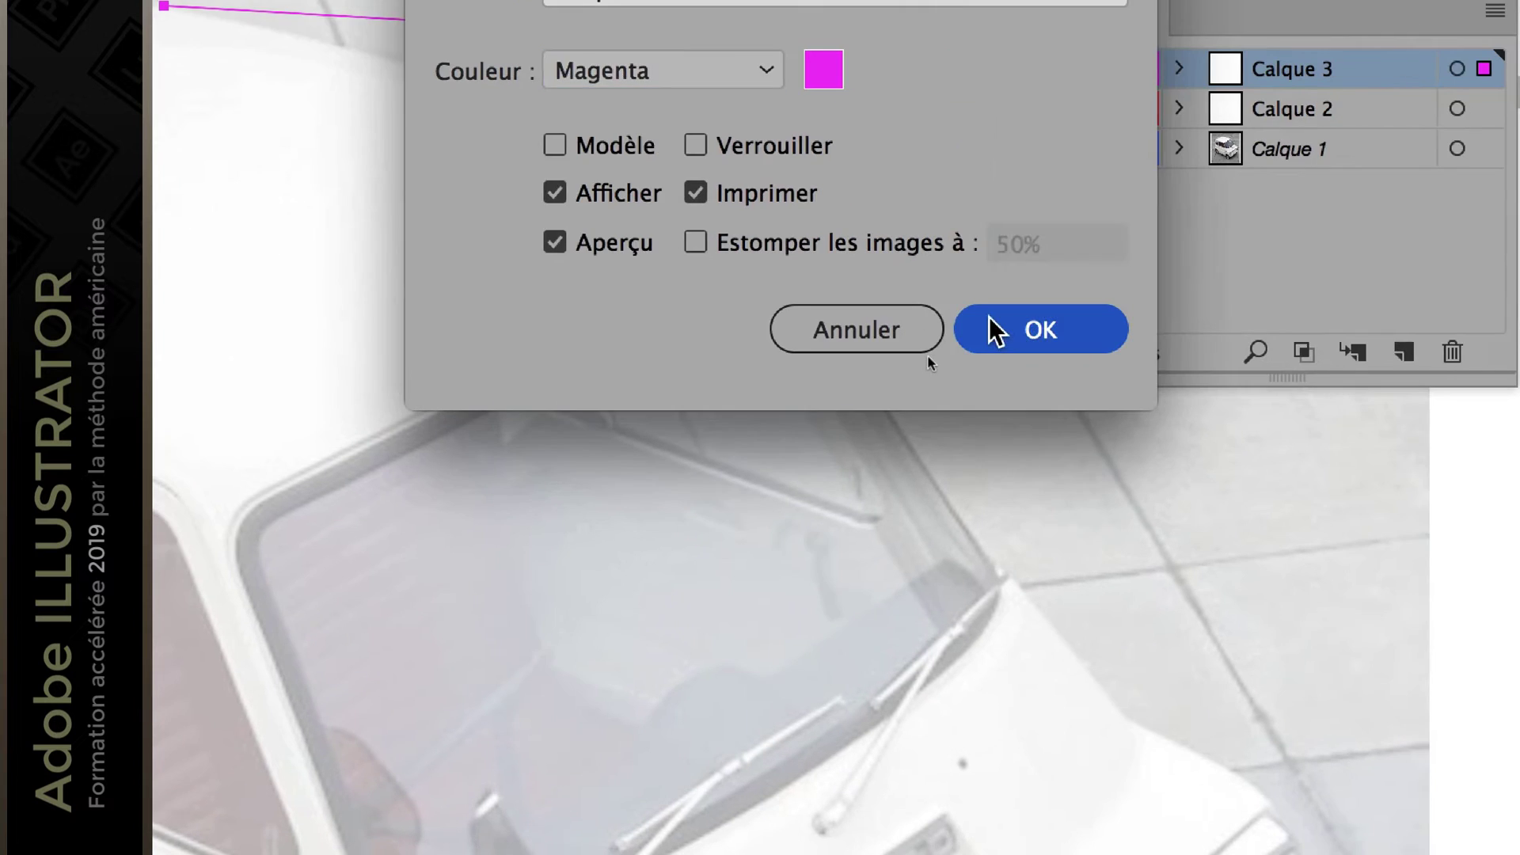
left_click(1161, 332)
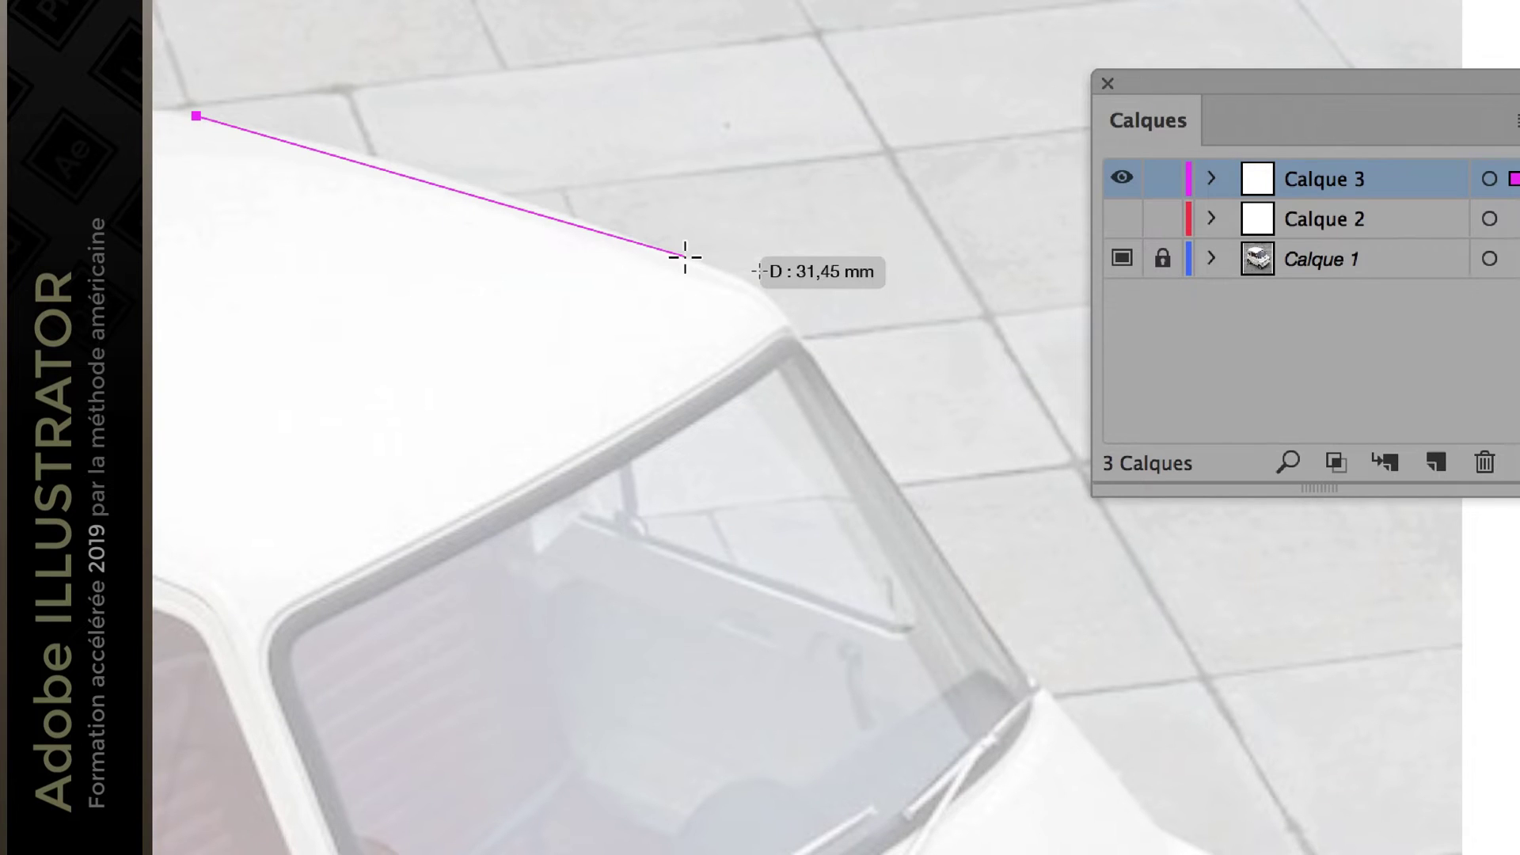
Place a smooth anchor near the roof's front corner and lengthen its incoming handle so the segment follows the roof's edge.
mouse_move(686, 258)
left_mouse_down()
mouse_move(706, 267)
mouse_move(693, 262)
left_mouse_up()
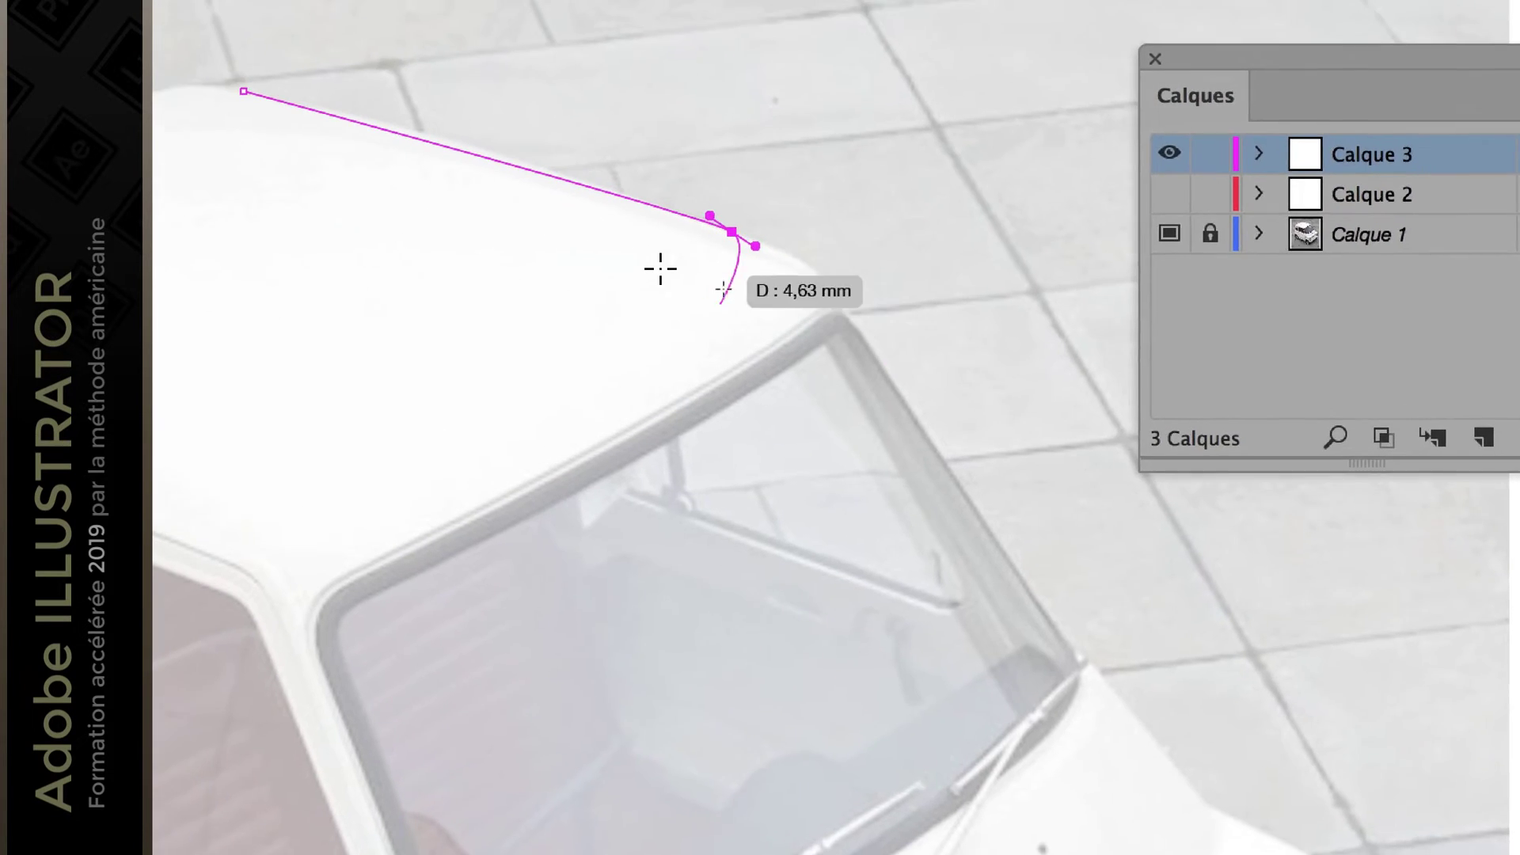
key("super")
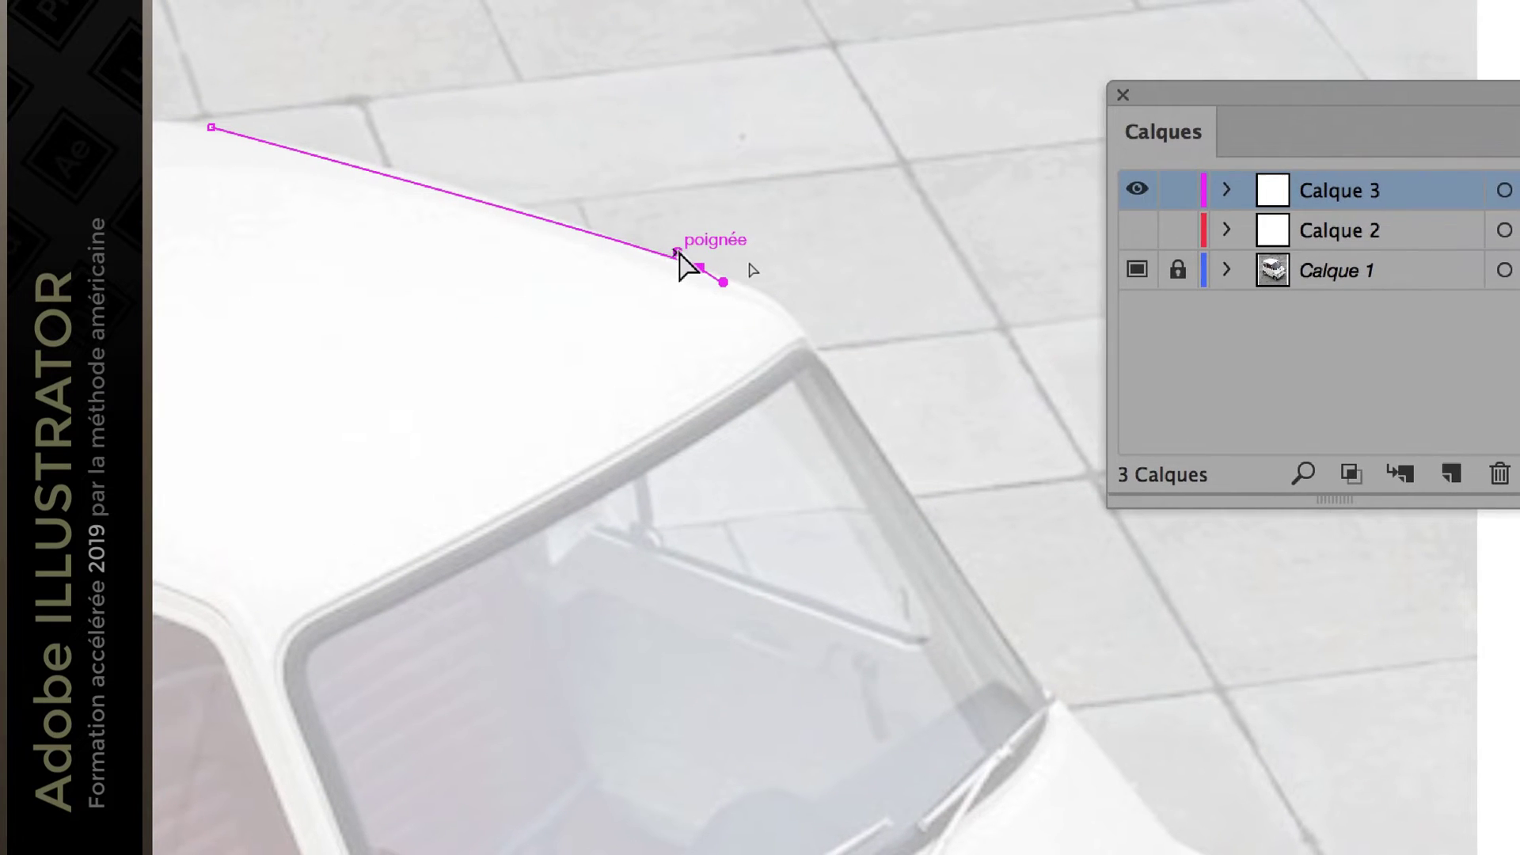
mouse_move(677, 253)
left_mouse_down()
mouse_move(659, 268)
mouse_move(647, 251)
left_mouse_up()
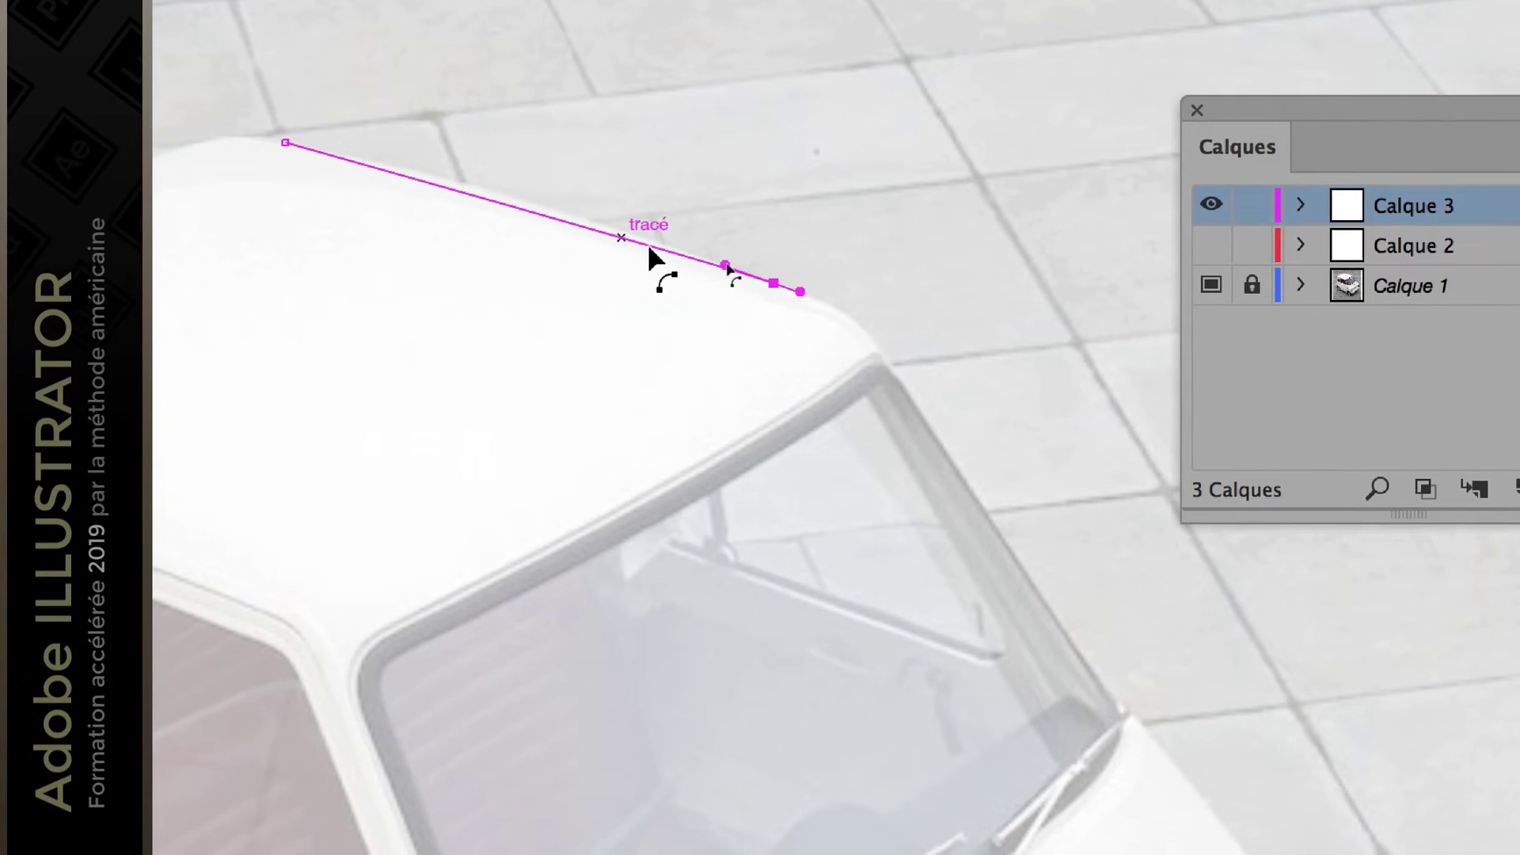
left_click_drag(669, 254, 503, 331)
left_click_drag(569, 262, 587, 224)
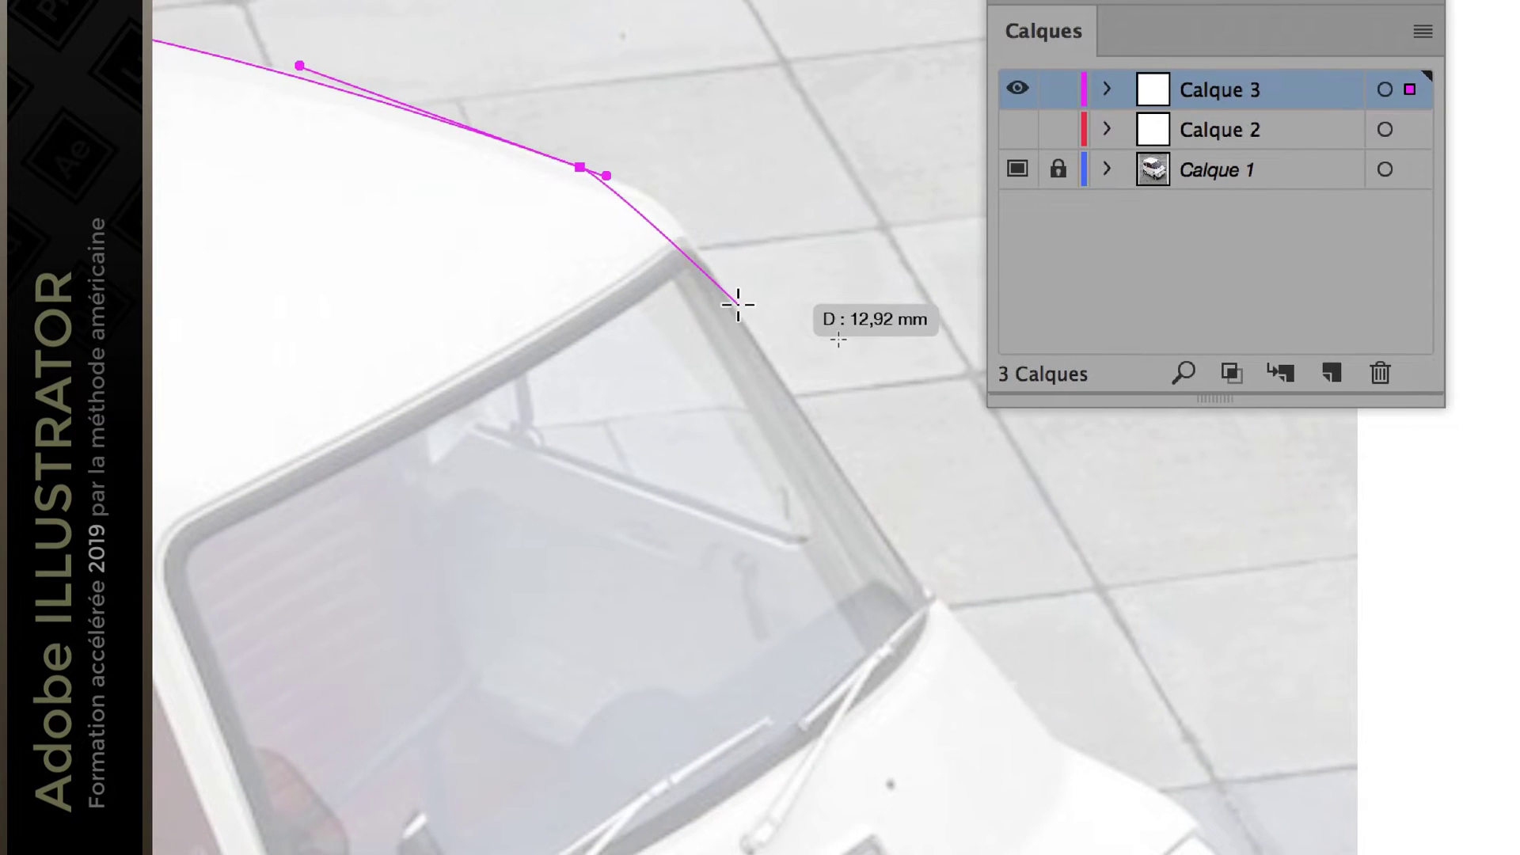
Curve the path around the roof's front corner onto the windscreen pillar and continue it straight to the windscreen's base.
left_click_drag(737, 303, 668, 183)
left_click_drag(714, 262, 714, 262)
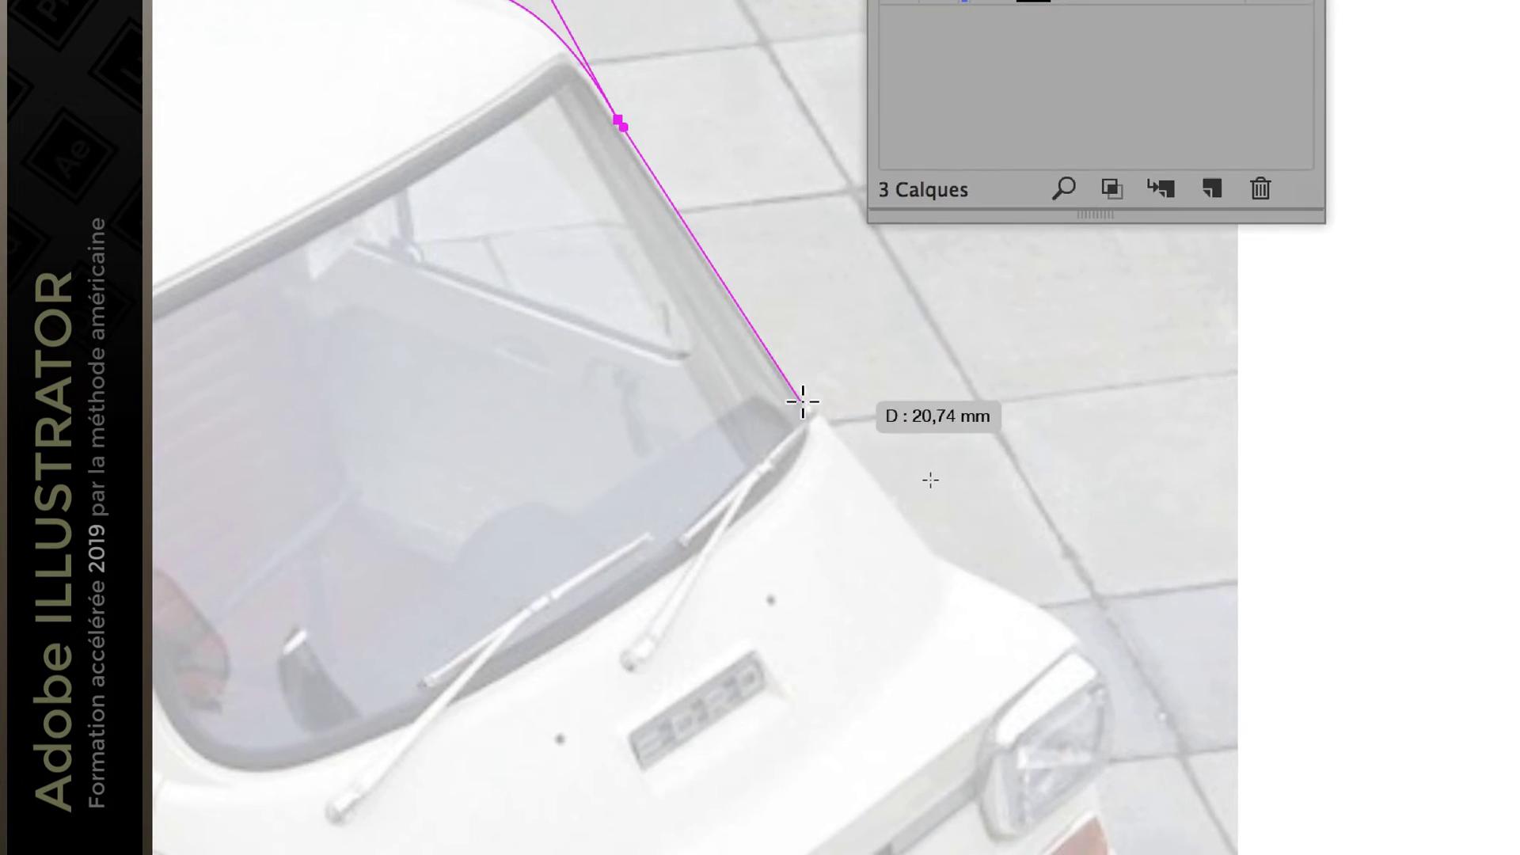
left_click(803, 402)
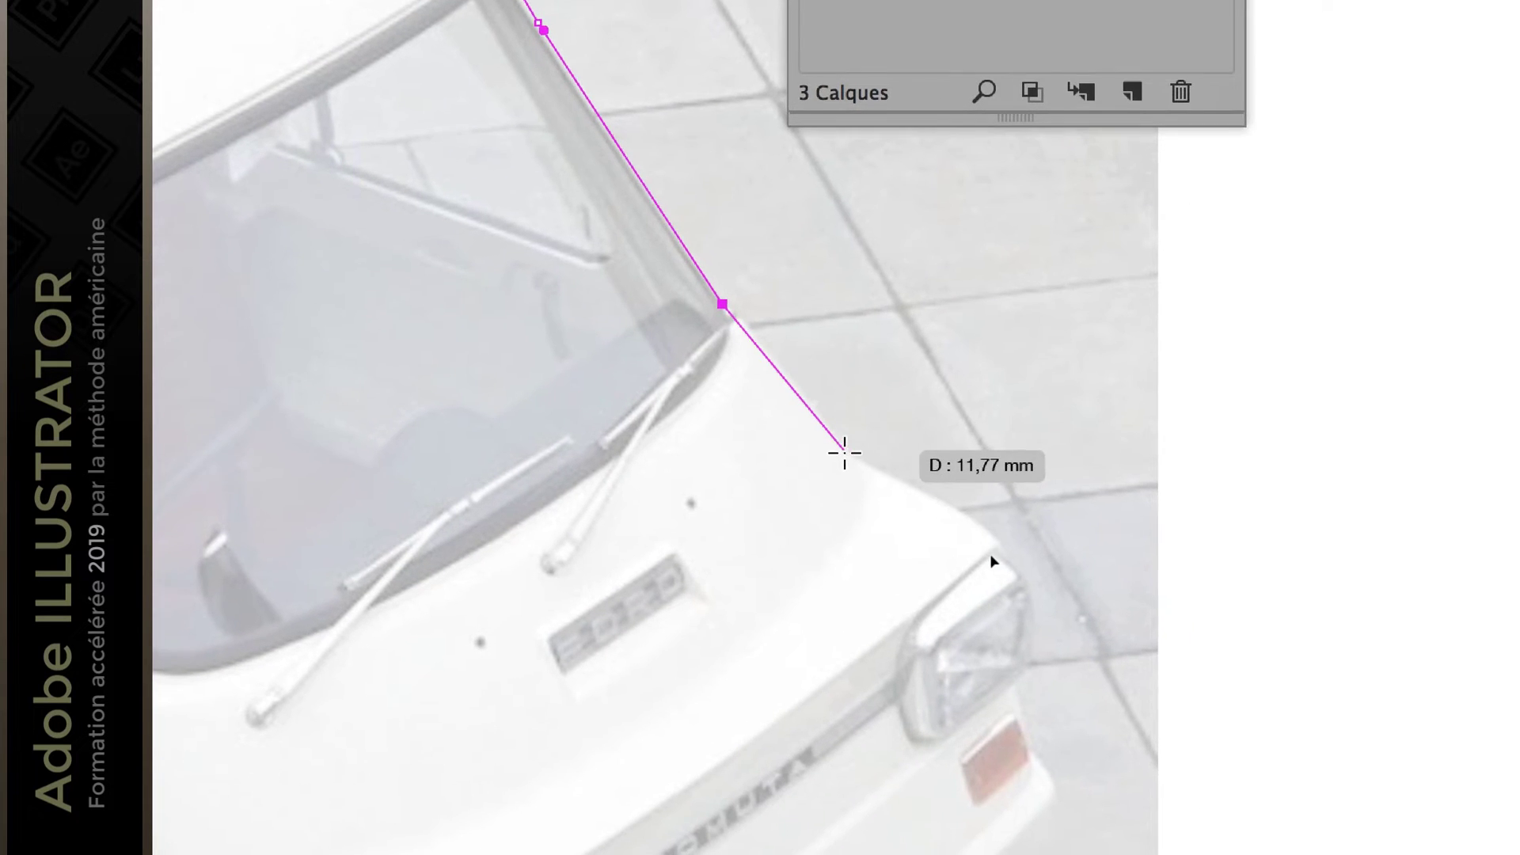
Extend the path along the bonnet's far edge to its bend and adjust the incoming handle to match the slight curve.
left_click(845, 452)
mouse_move(849, 456)
left_mouse_down()
mouse_move(824, 437)
mouse_move(841, 441)
mouse_move(834, 458)
mouse_move(865, 430)
mouse_move(854, 455)
left_mouse_up()
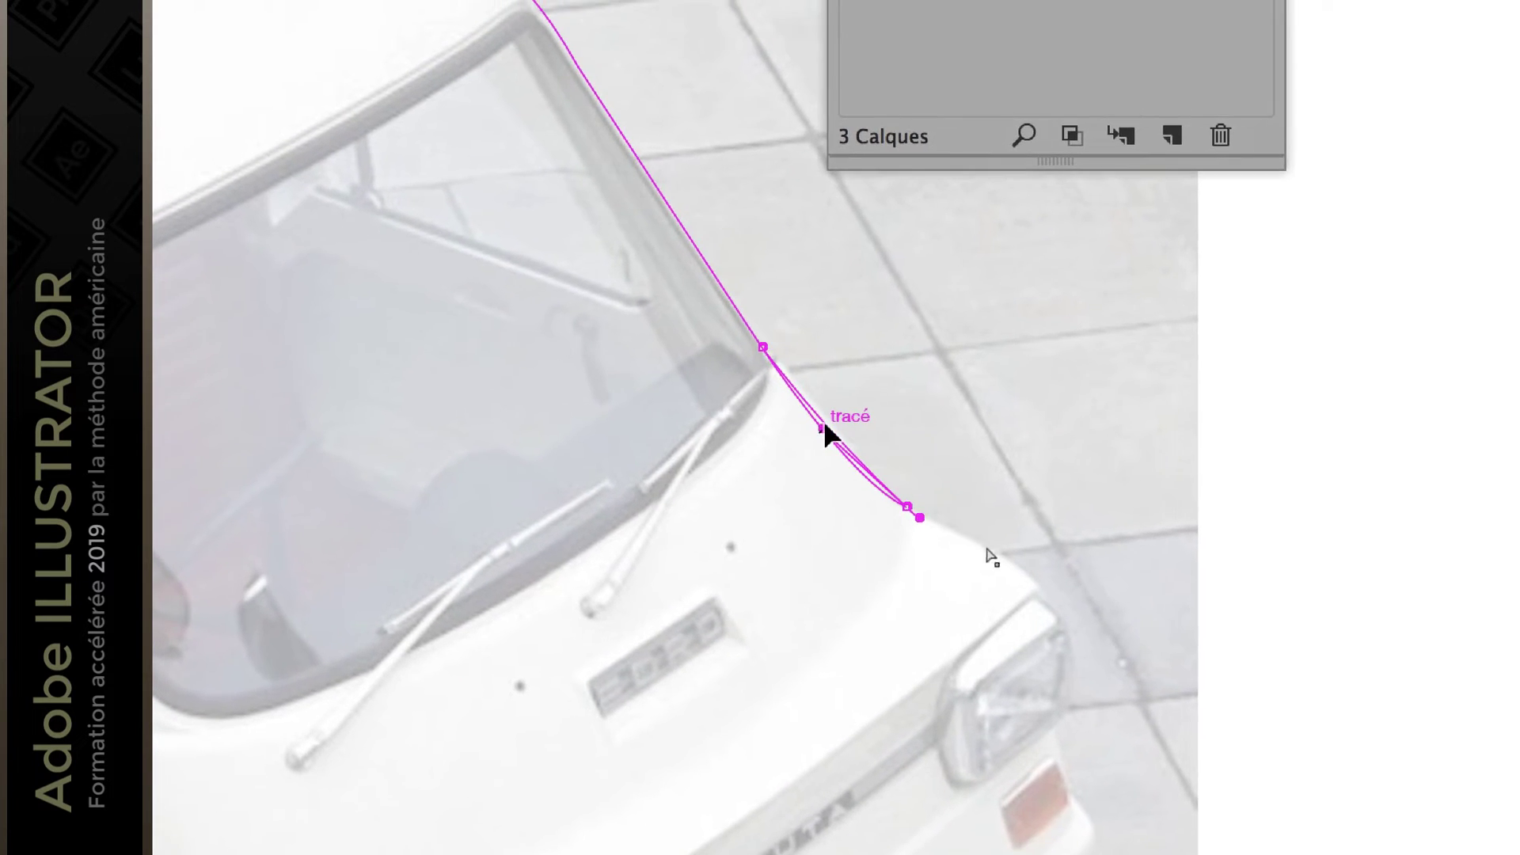
left_click(897, 497)
left_click_drag(852, 453, 945, 297)
left_click_drag(886, 399, 786, 565)
left_click_drag(850, 451, 845, 440)
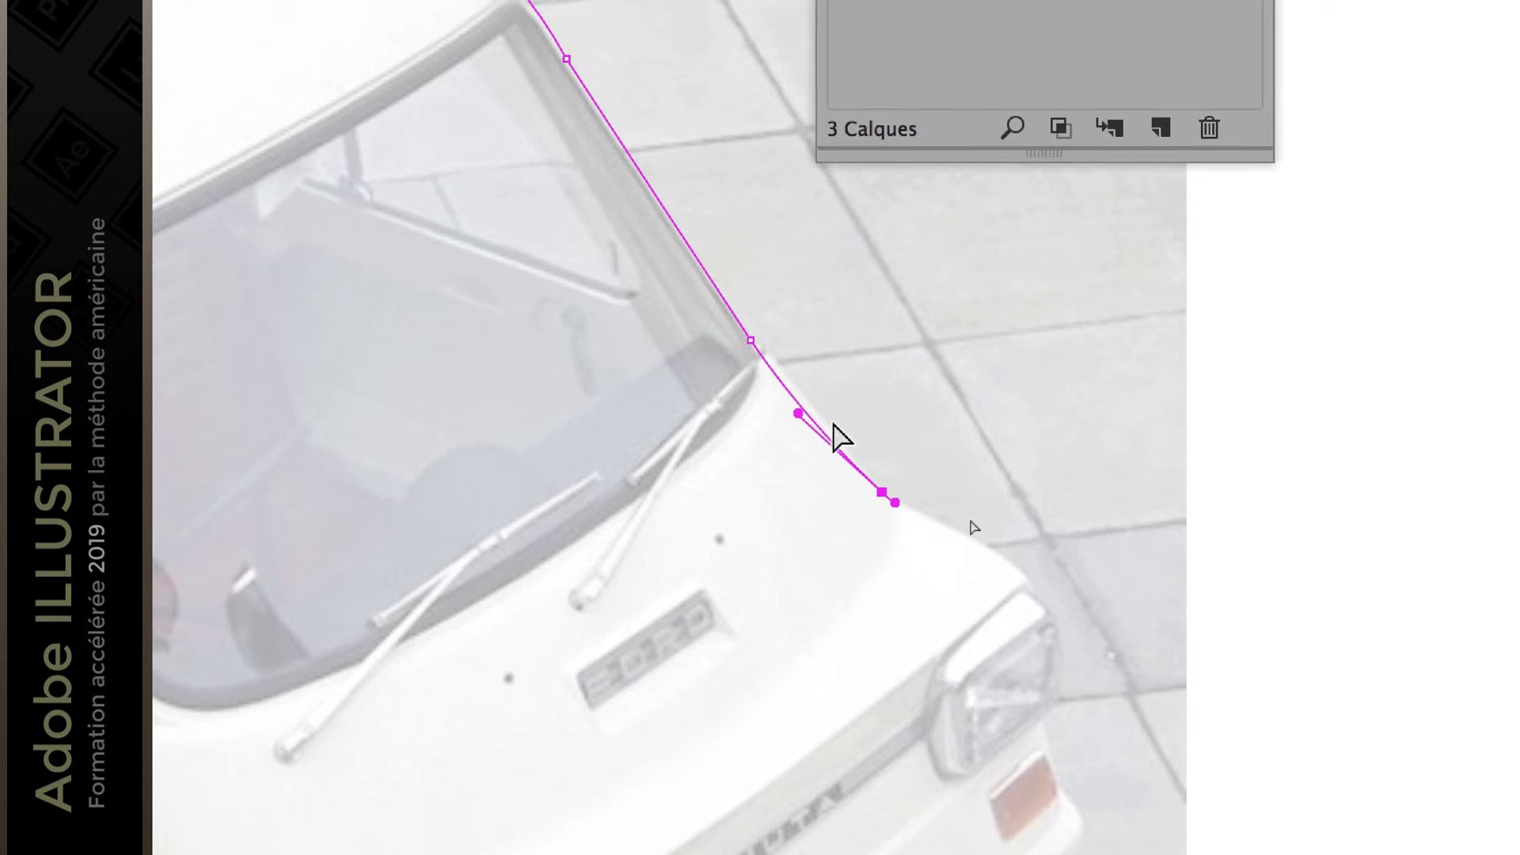
left_click(817, 405)
left_click(824, 429)
Continue the path to a smooth anchor above the far headlight and adjust its incoming handle to the bonnet's corner.
left_click_drag(829, 427, 1039, 590)
mouse_move(902, 480)
left_mouse_down()
mouse_move(868, 439)
mouse_move(914, 506)
mouse_move(913, 485)
left_mouse_up()
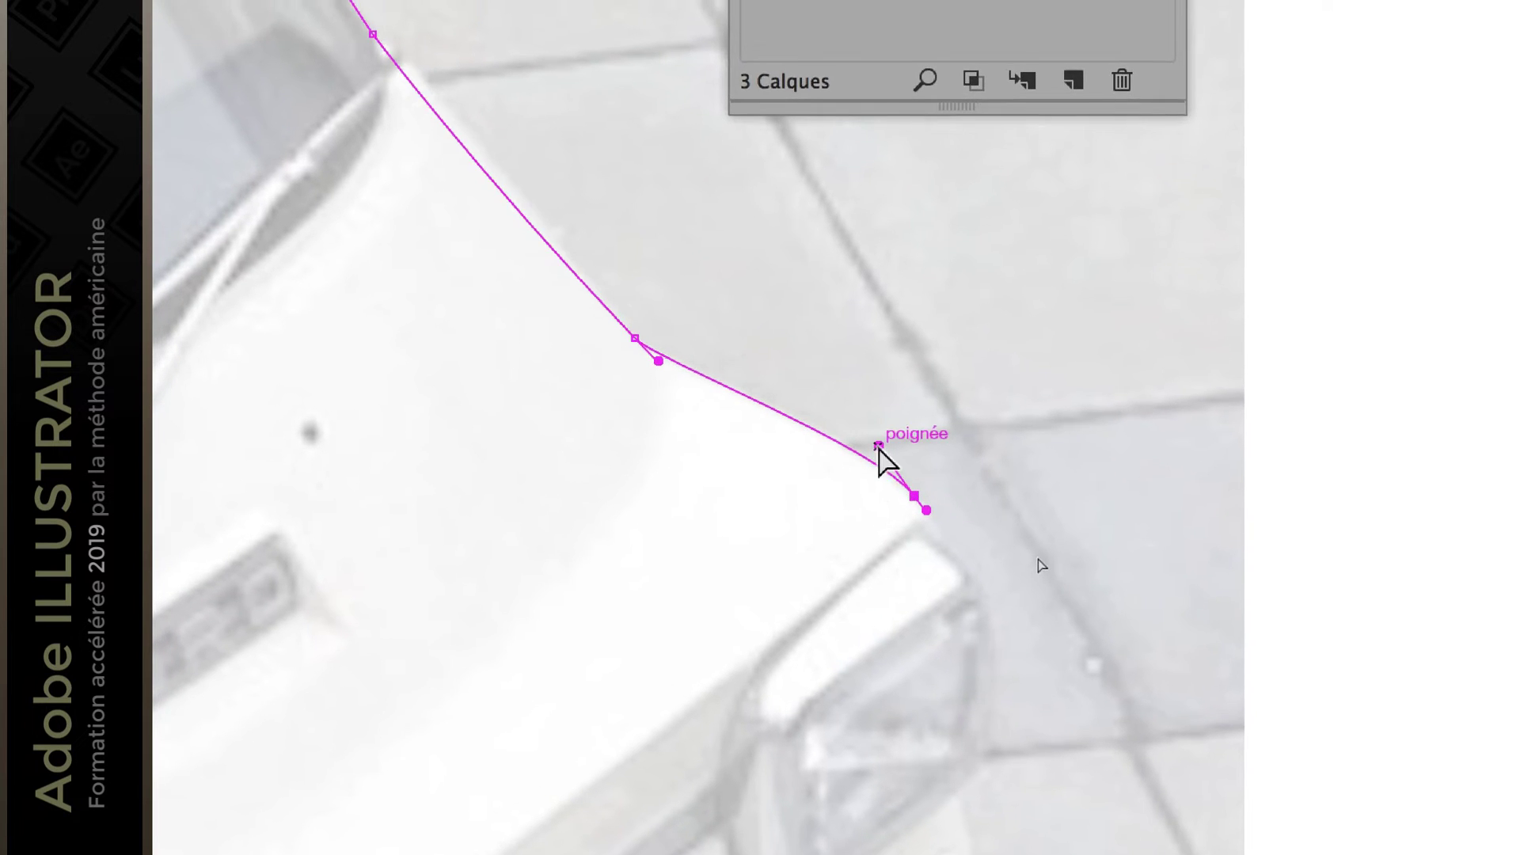
left_click(918, 513, "ctrl")
Wrap the path around the far headlight to its lower outer corner and turn the outgoing handle down towards the indicator.
left_click_drag(903, 560, 954, 558)
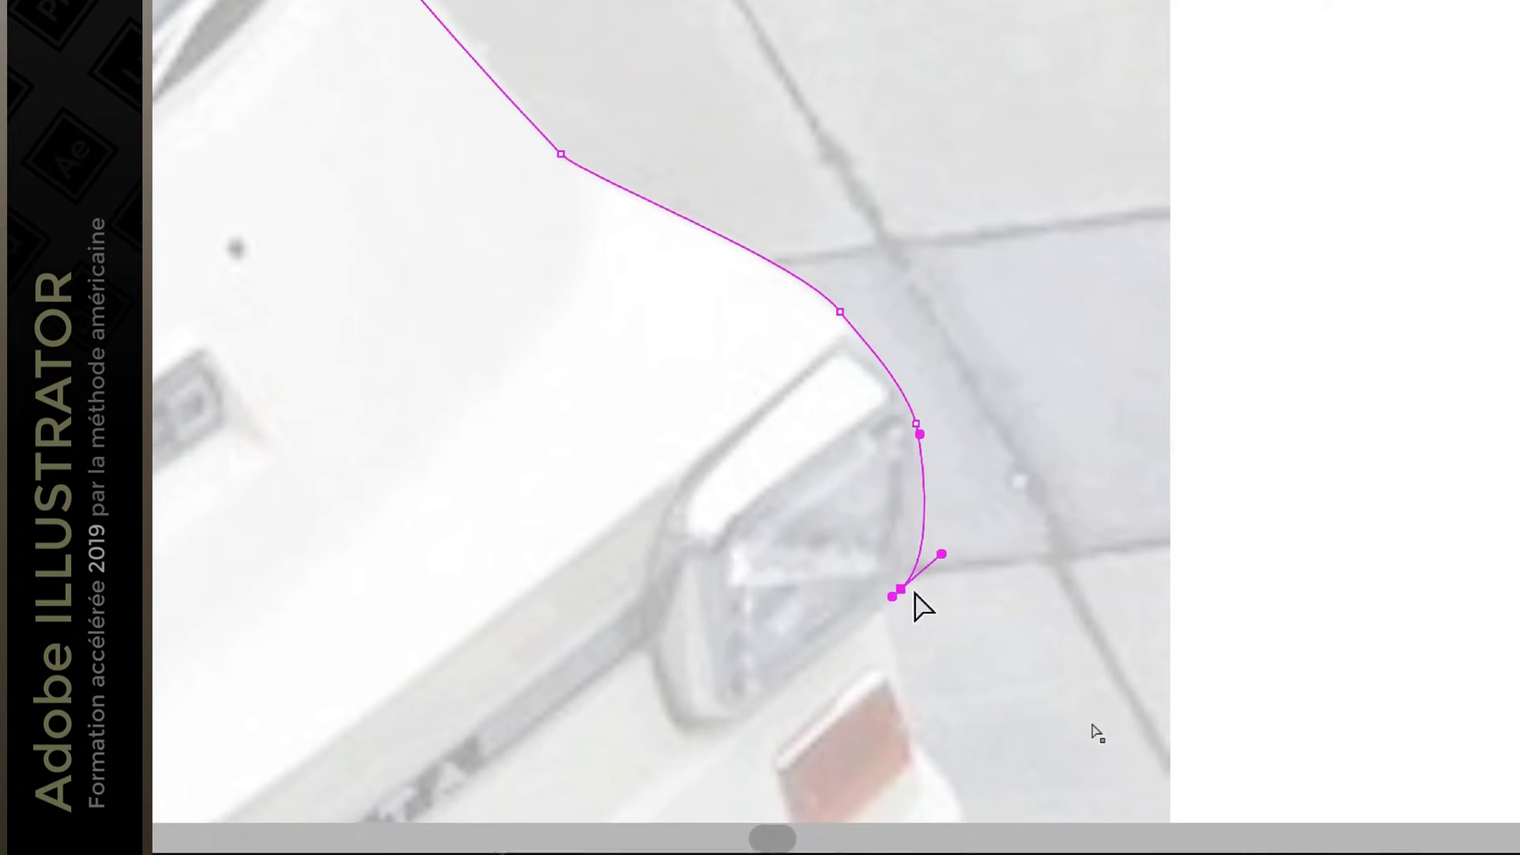
mouse_move(876, 619)
left_mouse_down()
mouse_move(934, 568)
mouse_move(868, 603)
left_mouse_up()
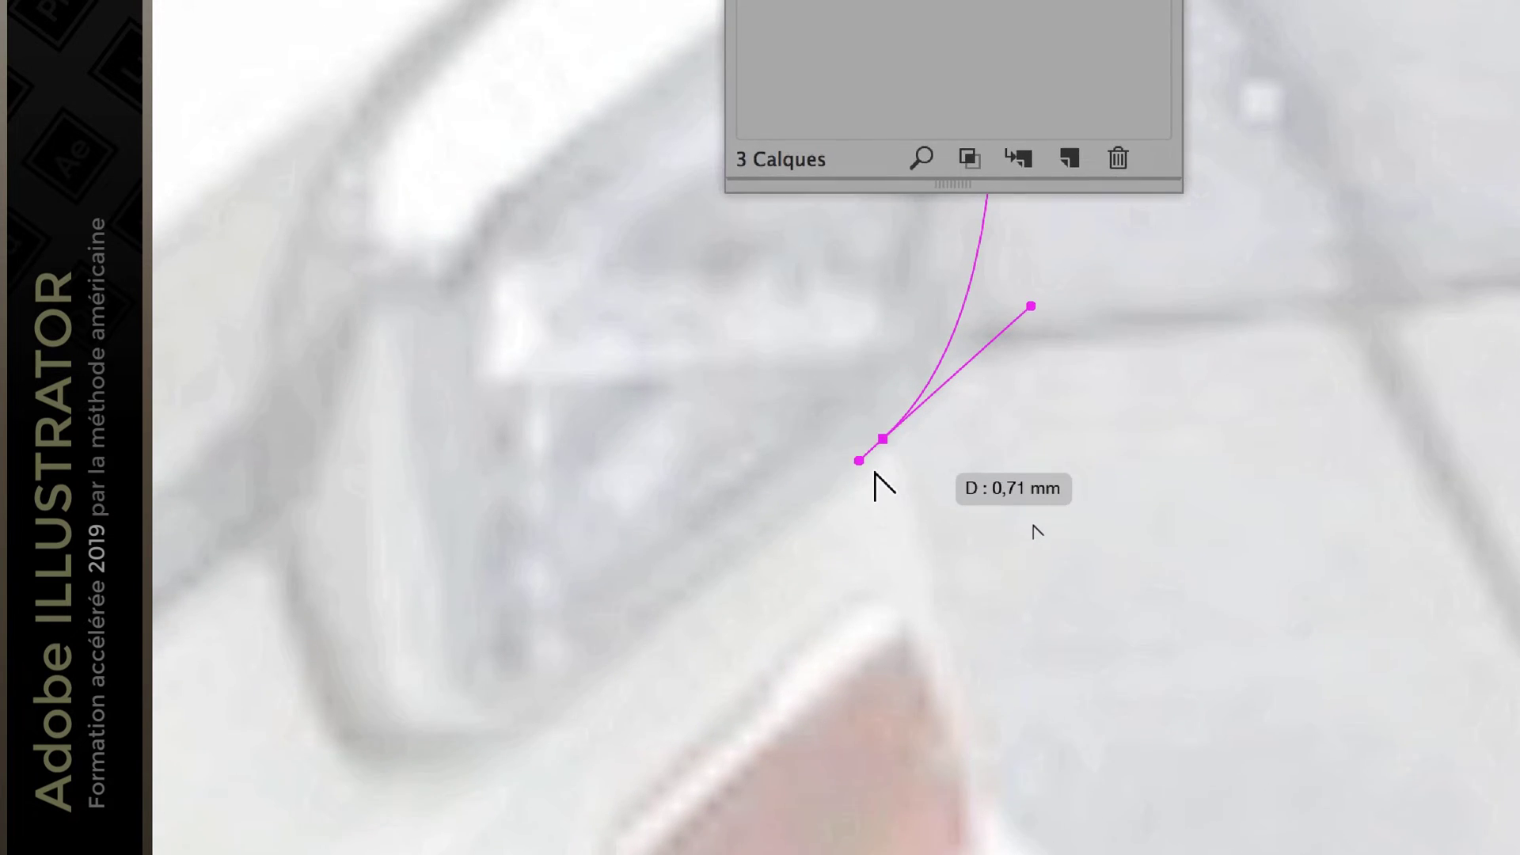
left_click_drag(874, 473, 829, 345)
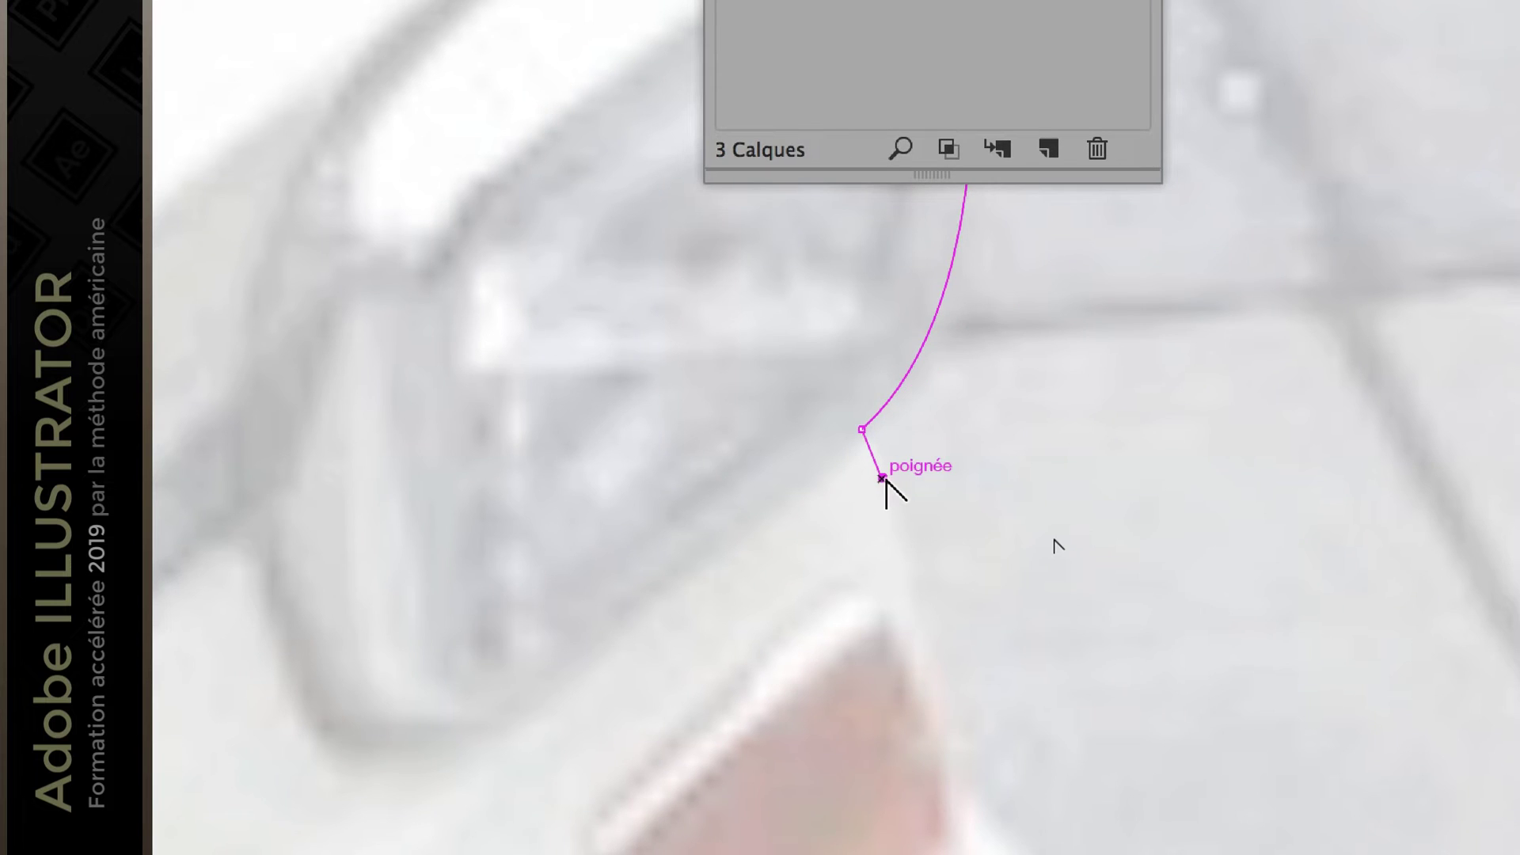
Add a curved segment past the red indicator and redirect its end anchor's short outgoing handle towards the bumper's corner.
key("super+minus")
key("space")
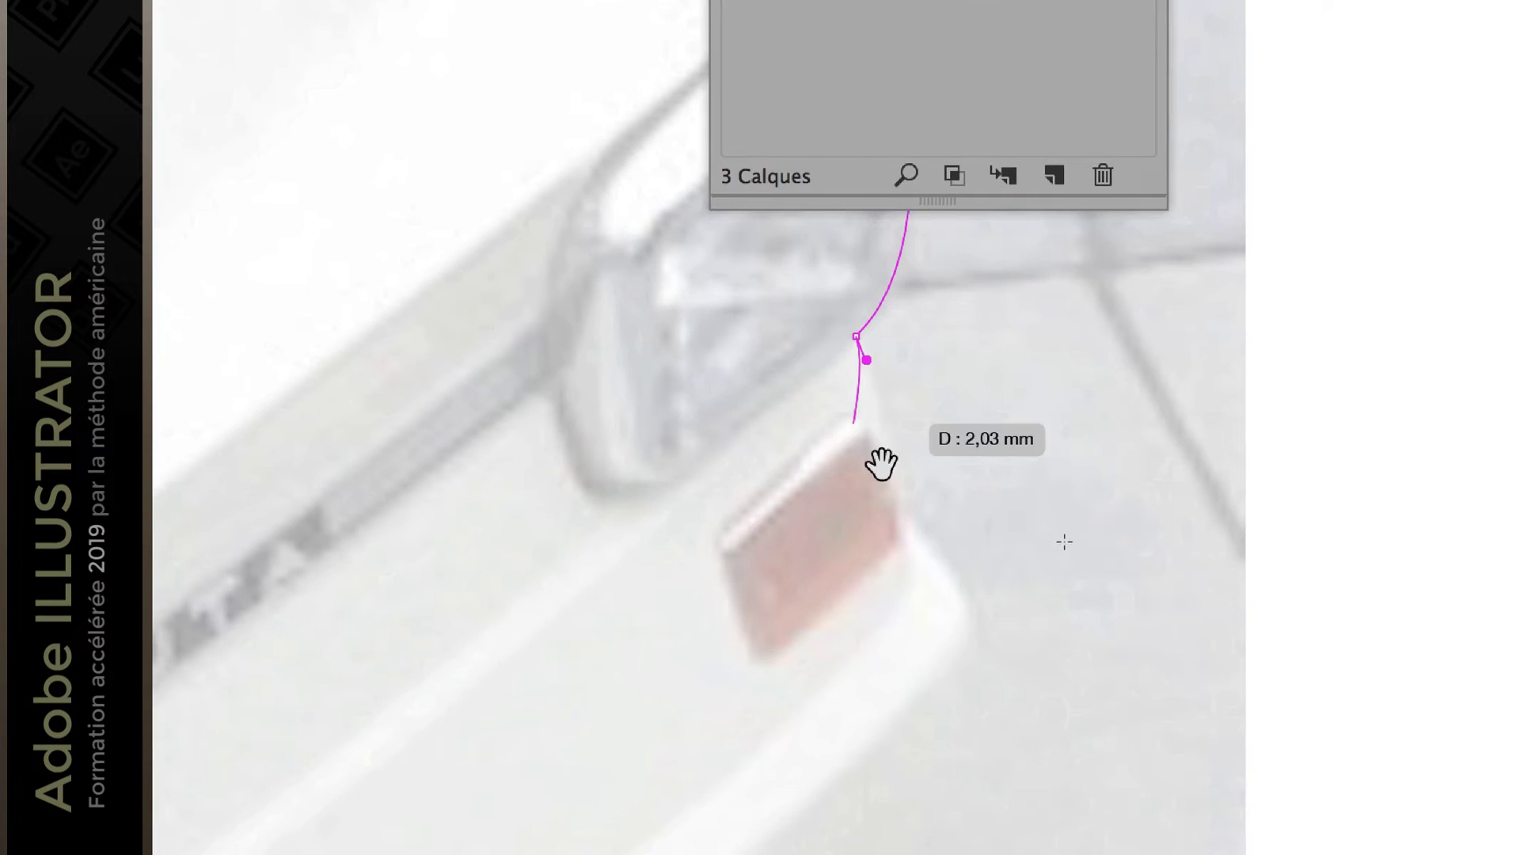
left_click_drag(891, 483, 886, 443)
left_click(903, 541)
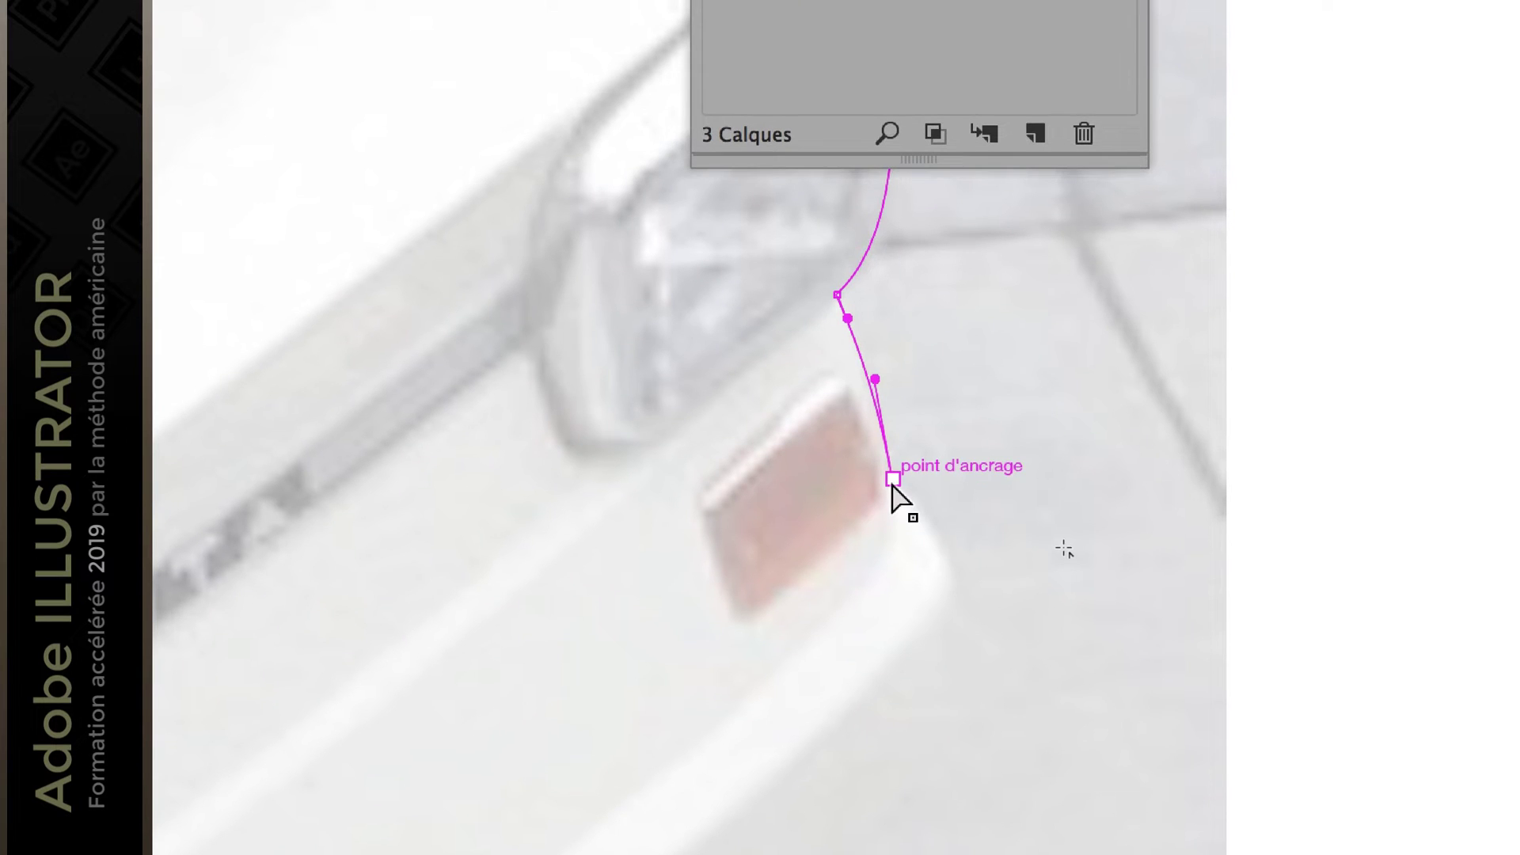
mouse_move(895, 484)
left_mouse_down()
mouse_move(895, 467)
mouse_move(908, 491)
left_mouse_up()
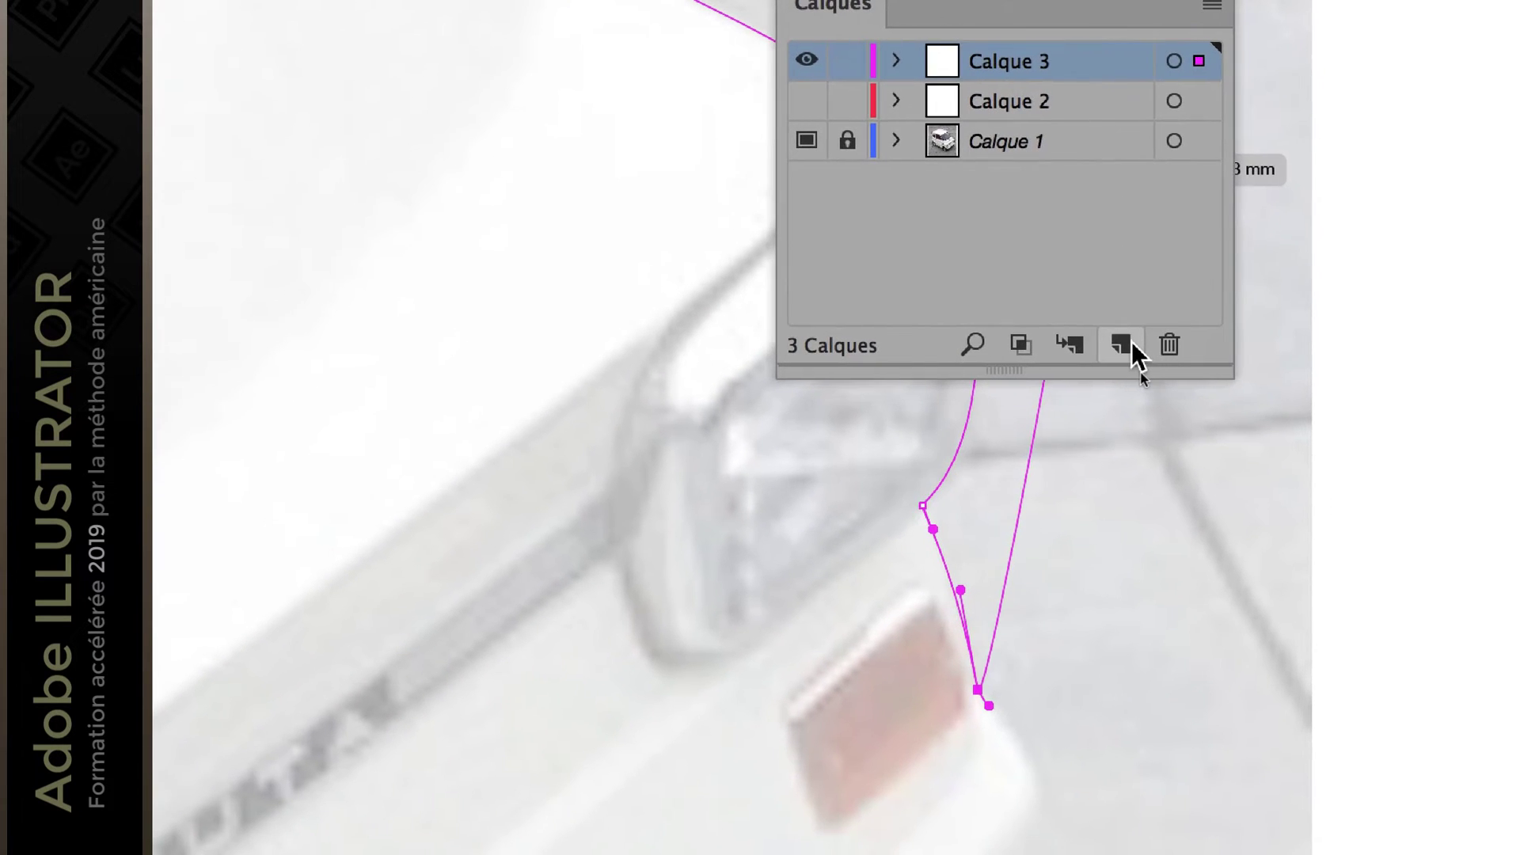
Add another new layer and hide Calque 3.
left_click(1121, 345)
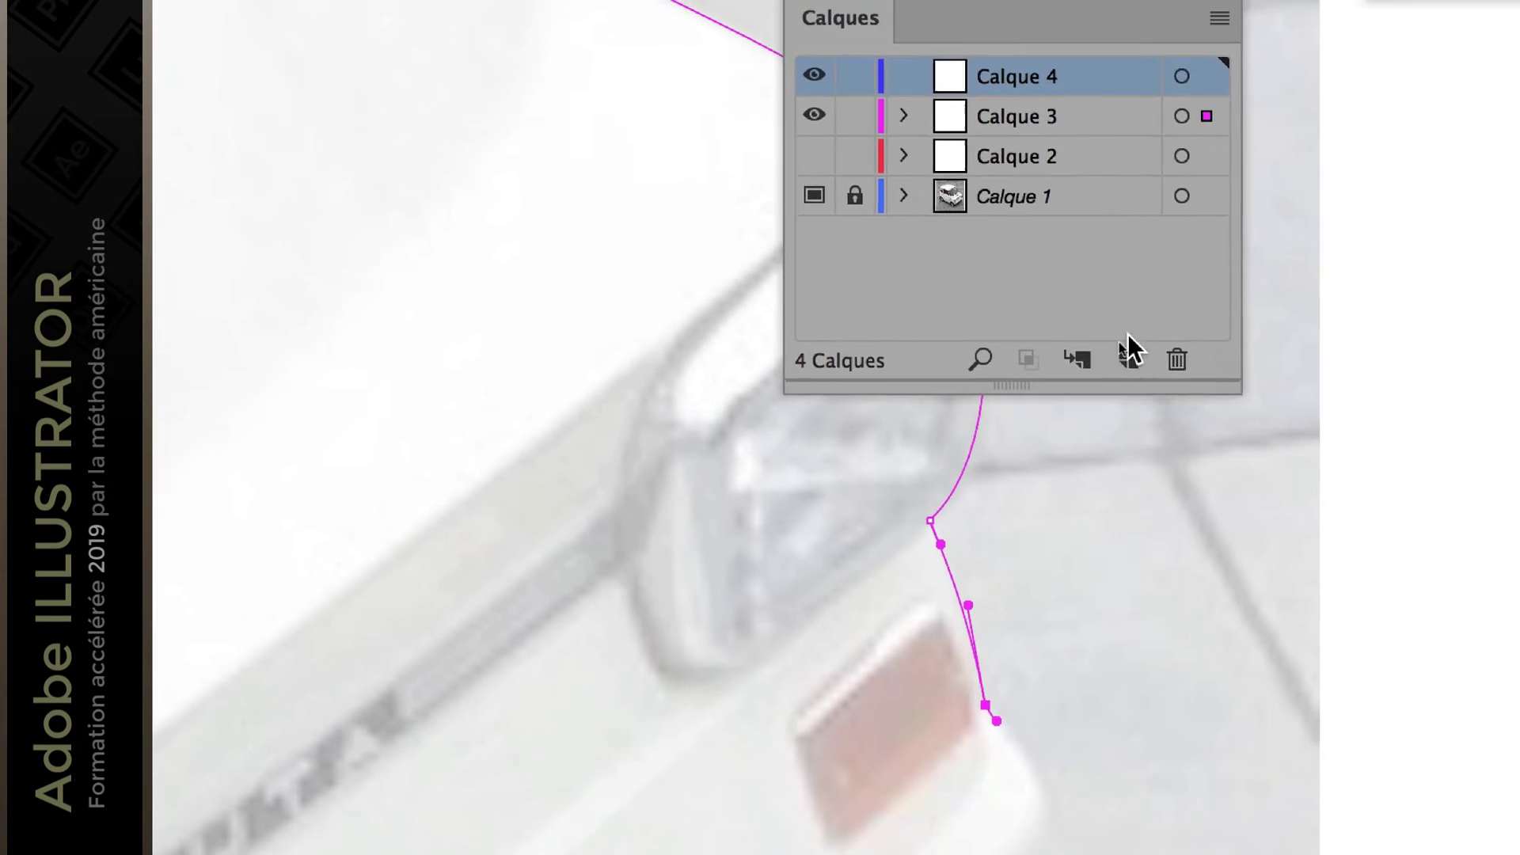
left_click(807, 101)
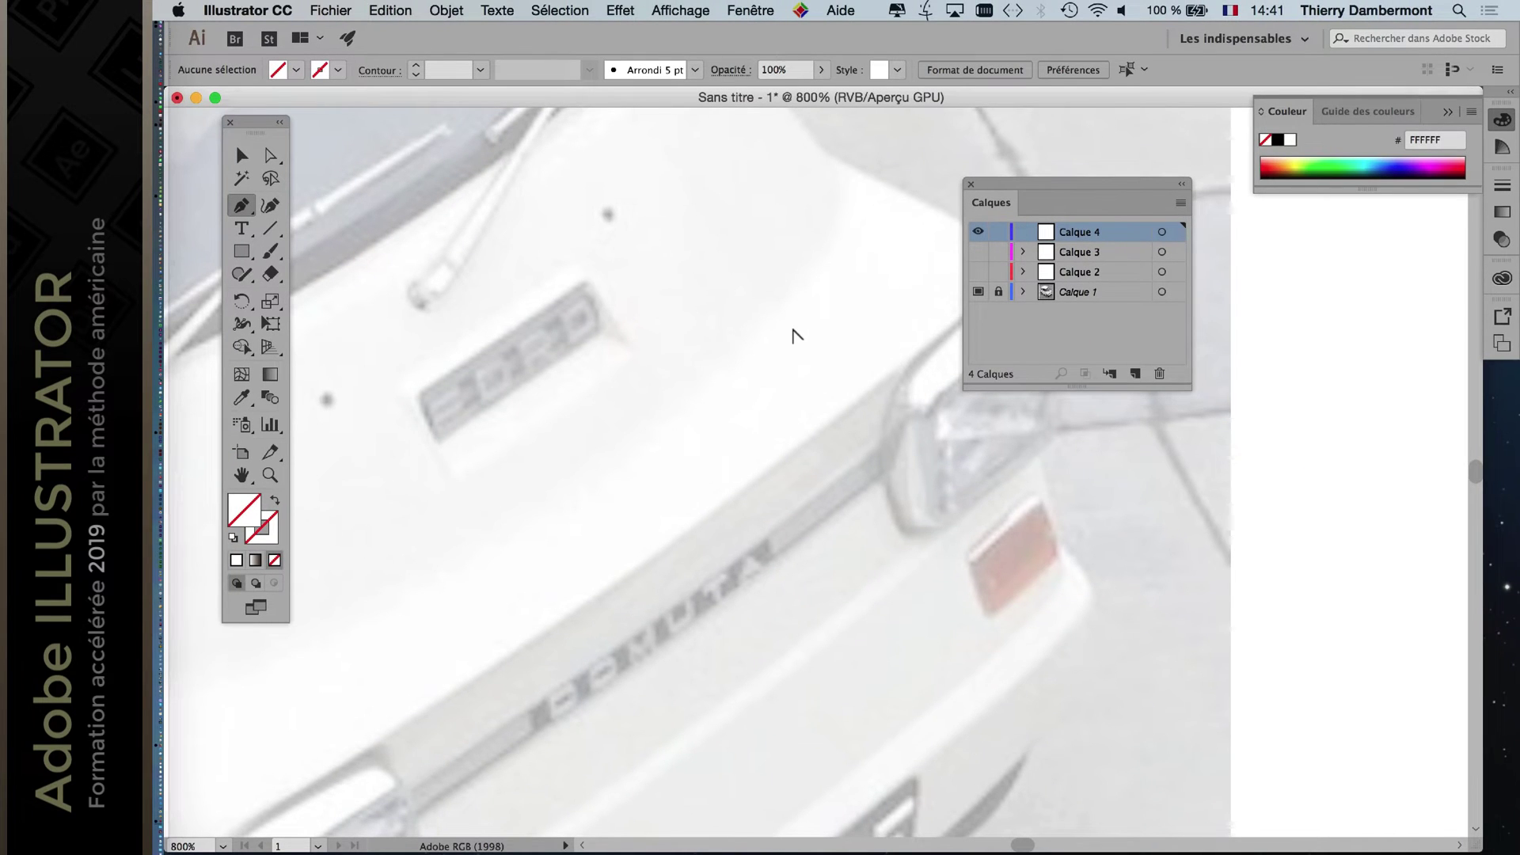
scroll(795, 335, "down", 3)
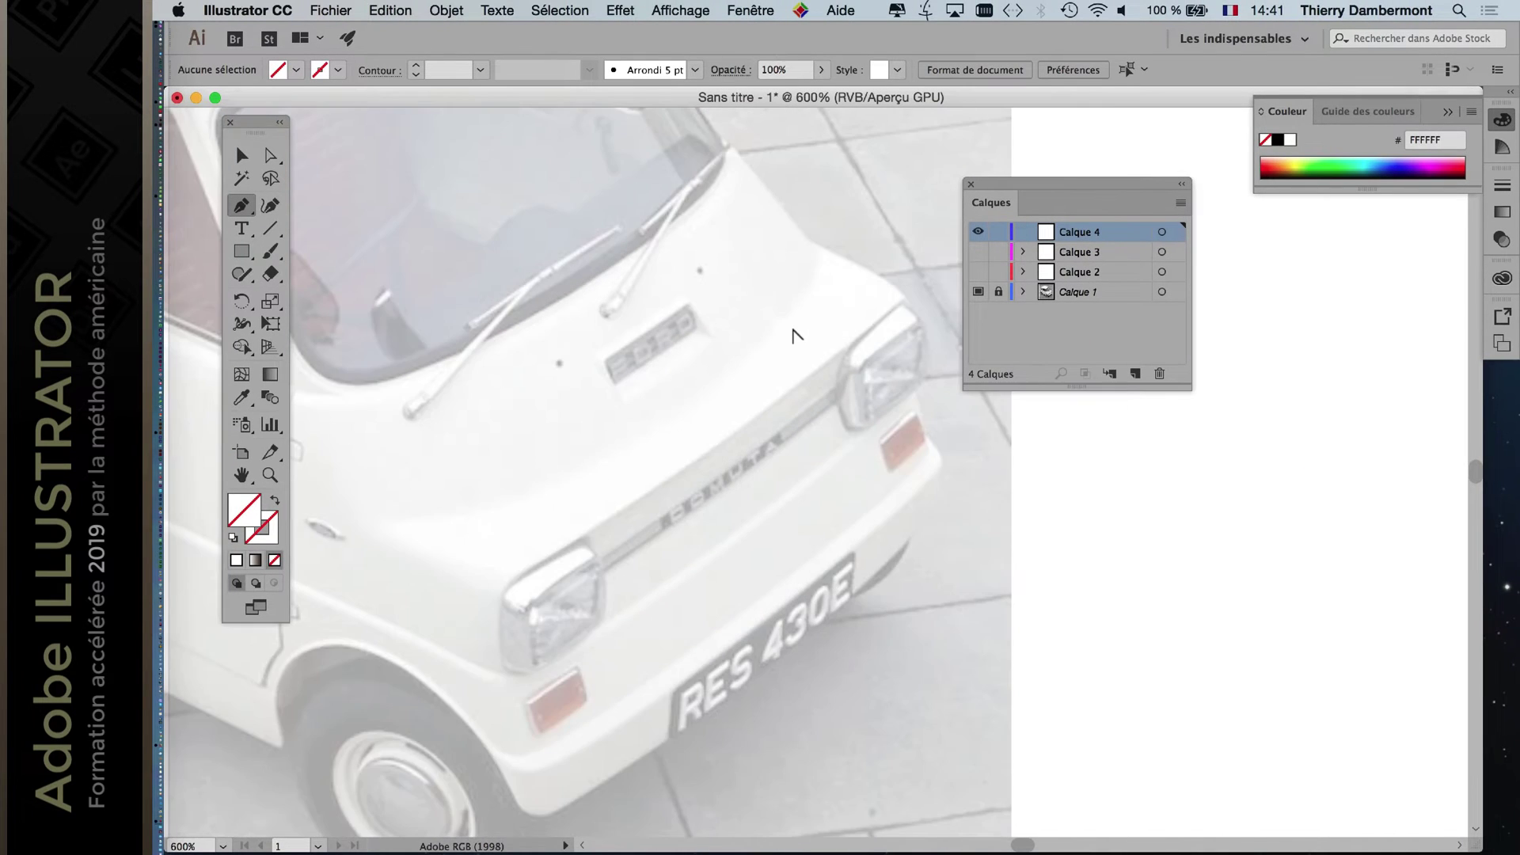
With the Pen tool on Calque 4, trace the roof's far edge from its peak and curve around the corner onto the windscreen pillar.
left_click_drag(660, 333, 968, 662)
left_click_drag(996, 193, 1245, 251)
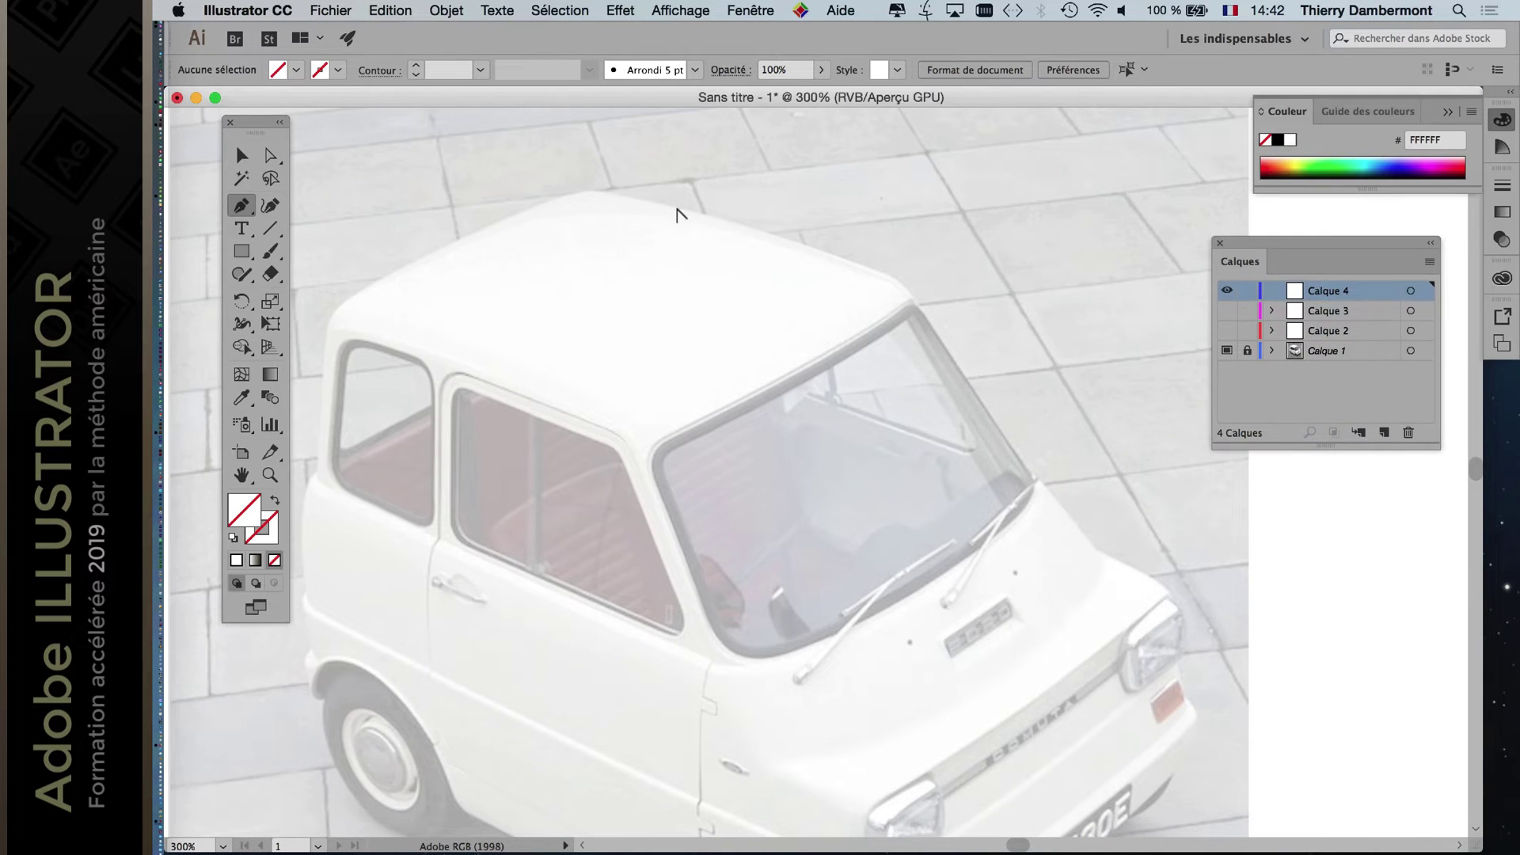
scroll(651, 208, "up", 1)
left_click_drag(556, 203, 421, 207)
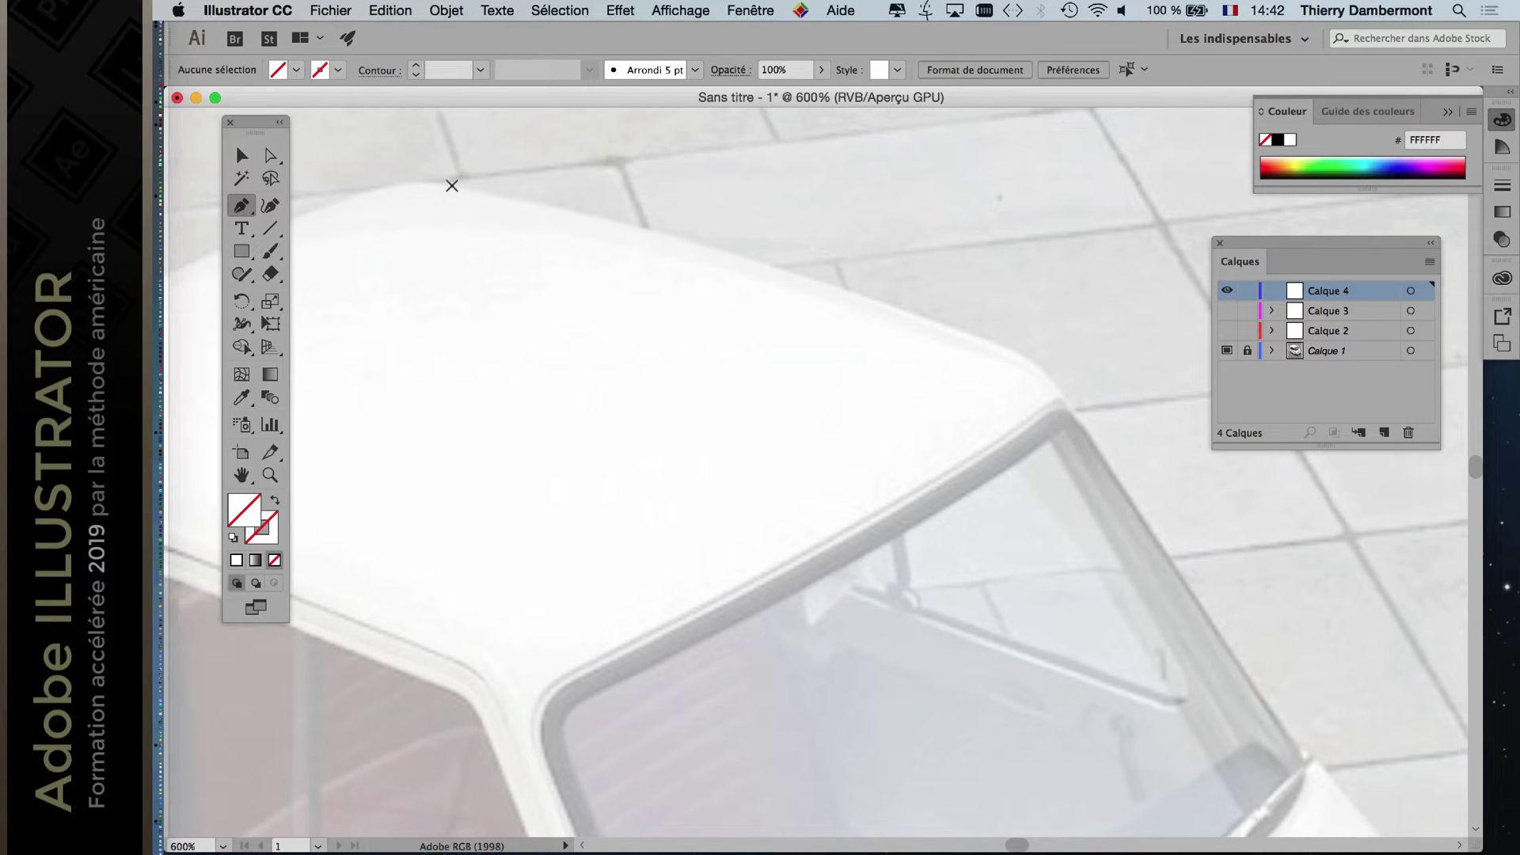
scroll(452, 186, "down", 2)
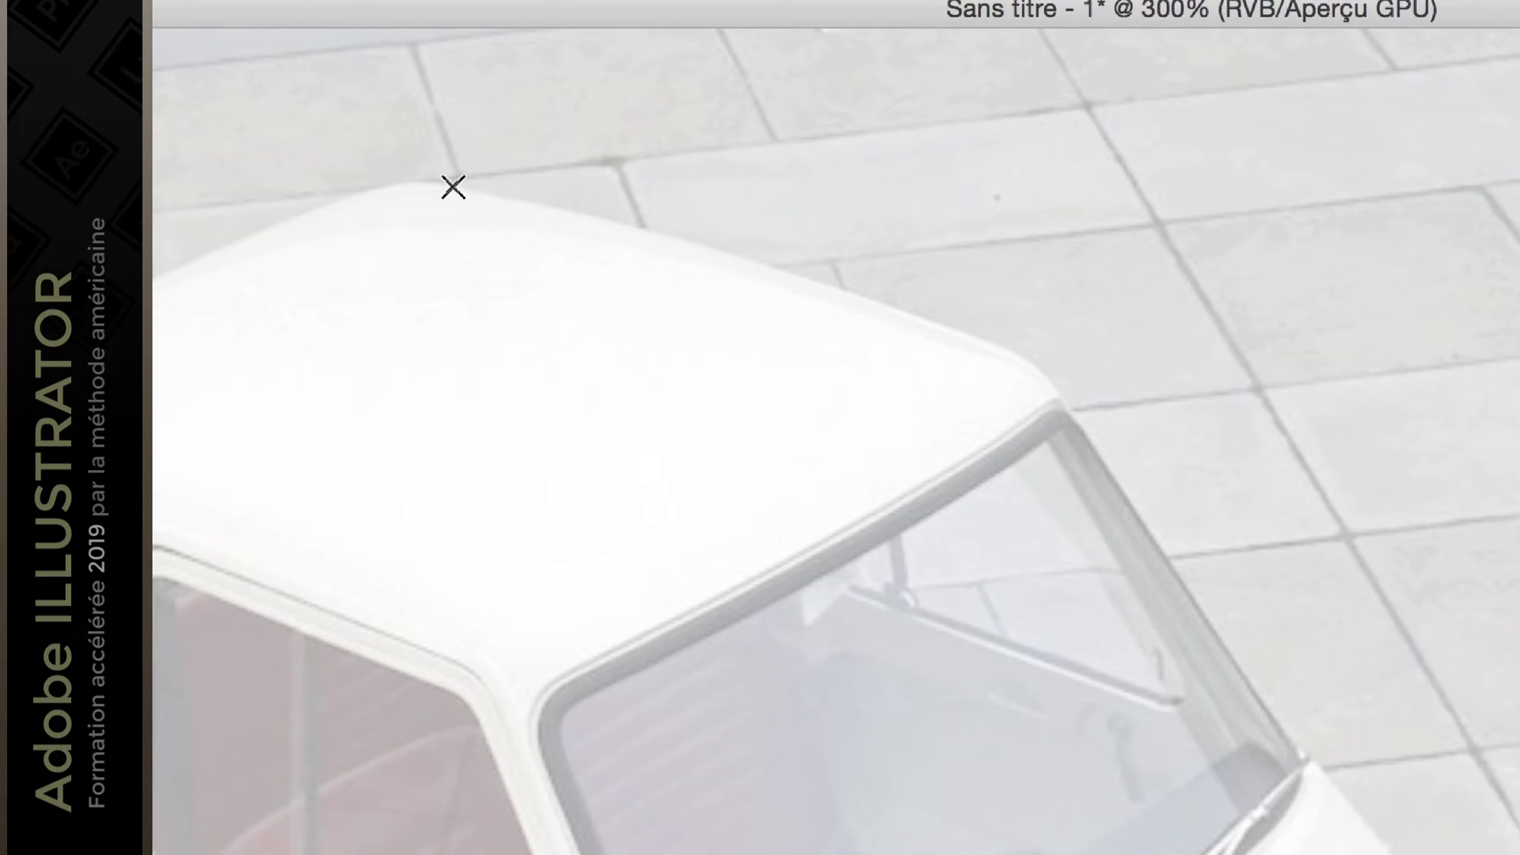
scroll(453, 188, "down", 1)
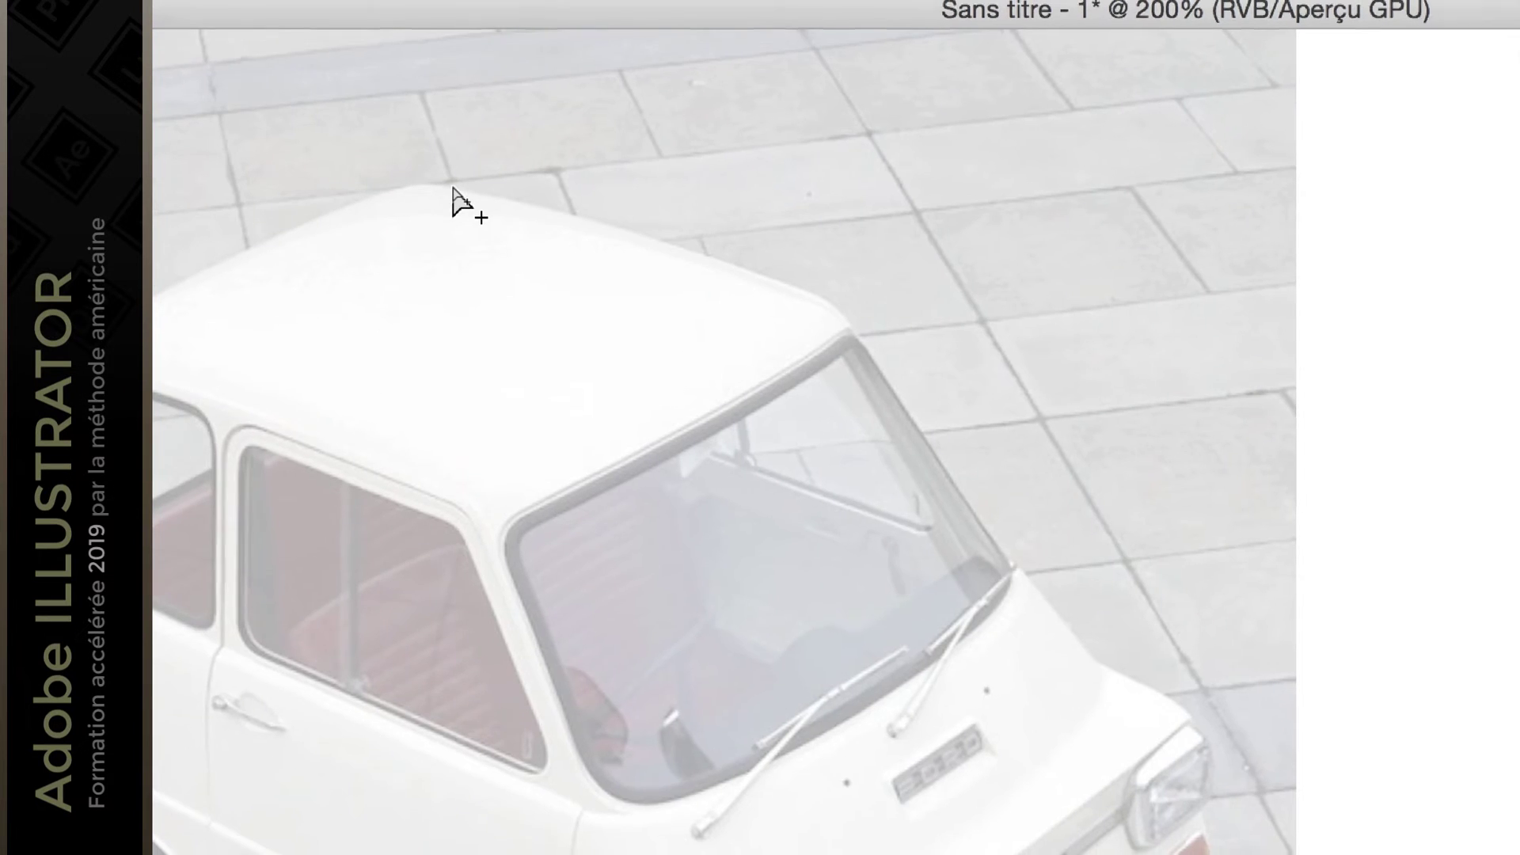
scroll(453, 188, "down", 1)
scroll(453, 188, "up", 2)
scroll(447, 199, "up", 1)
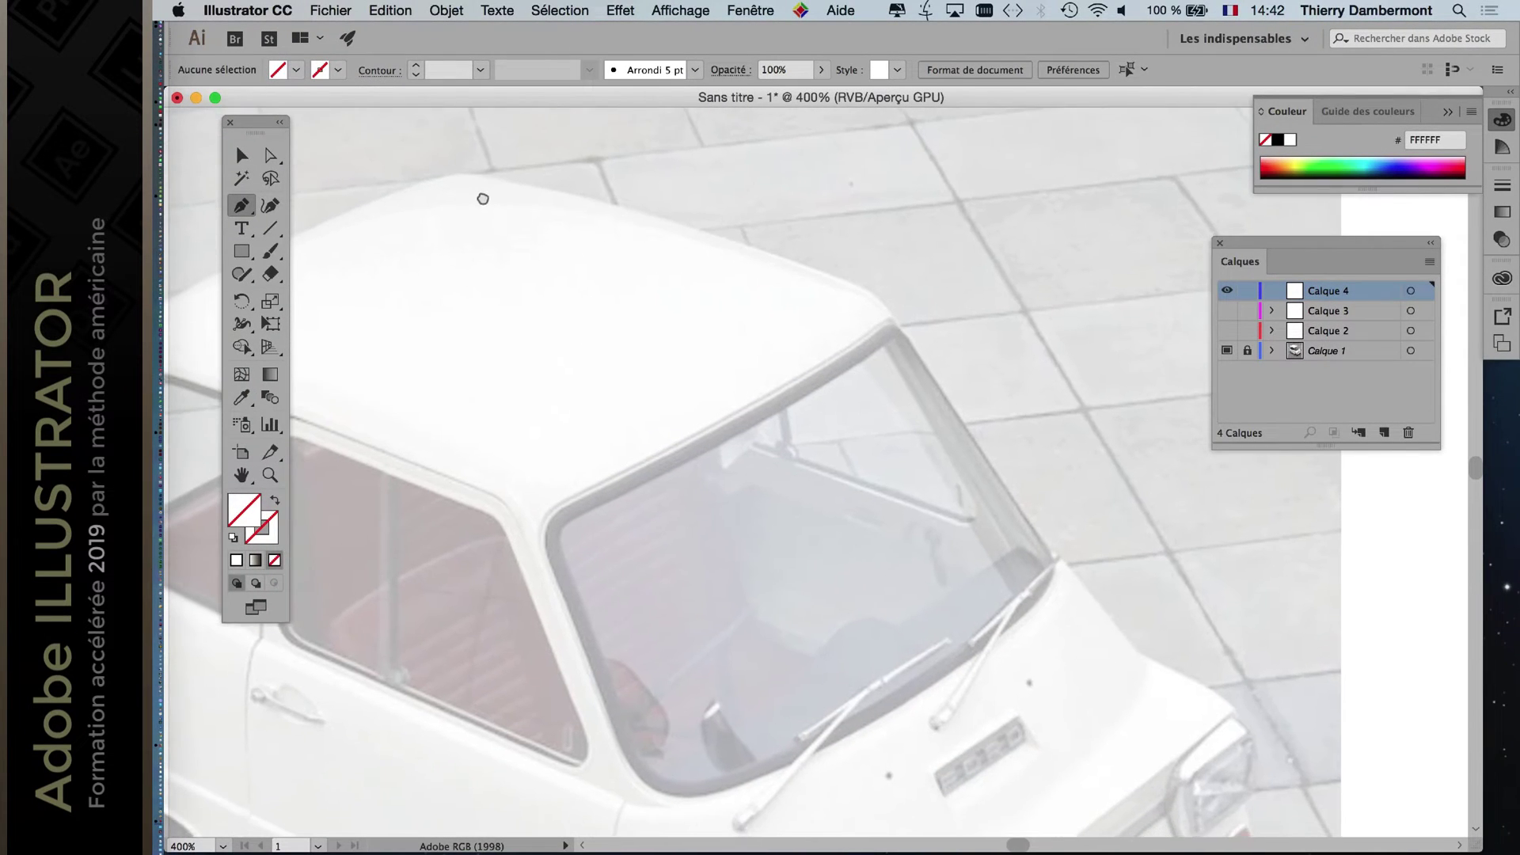
scroll(470, 178, "right", 1)
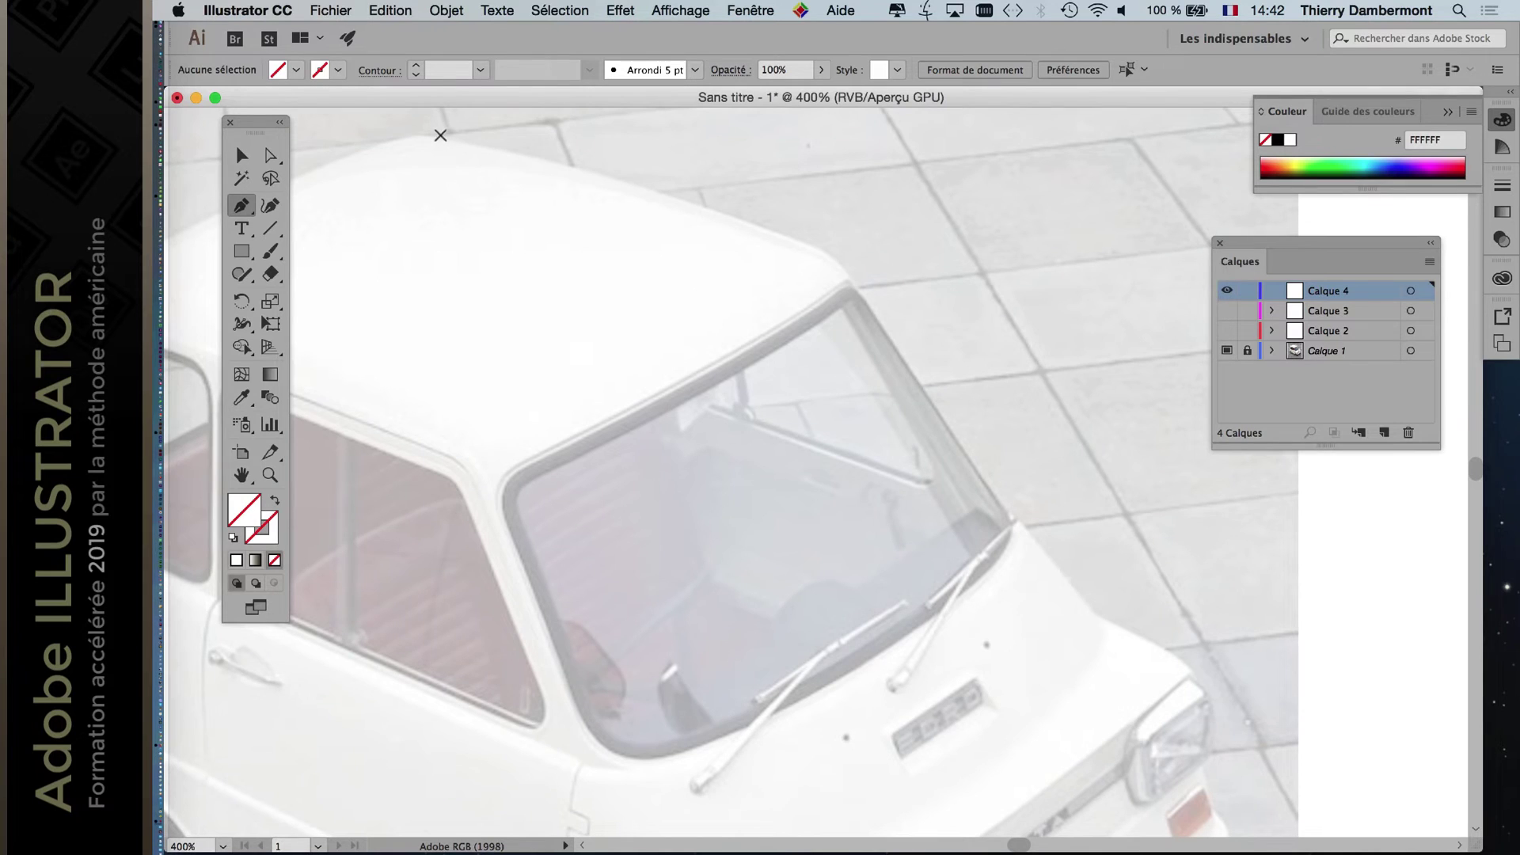
left_click(444, 140)
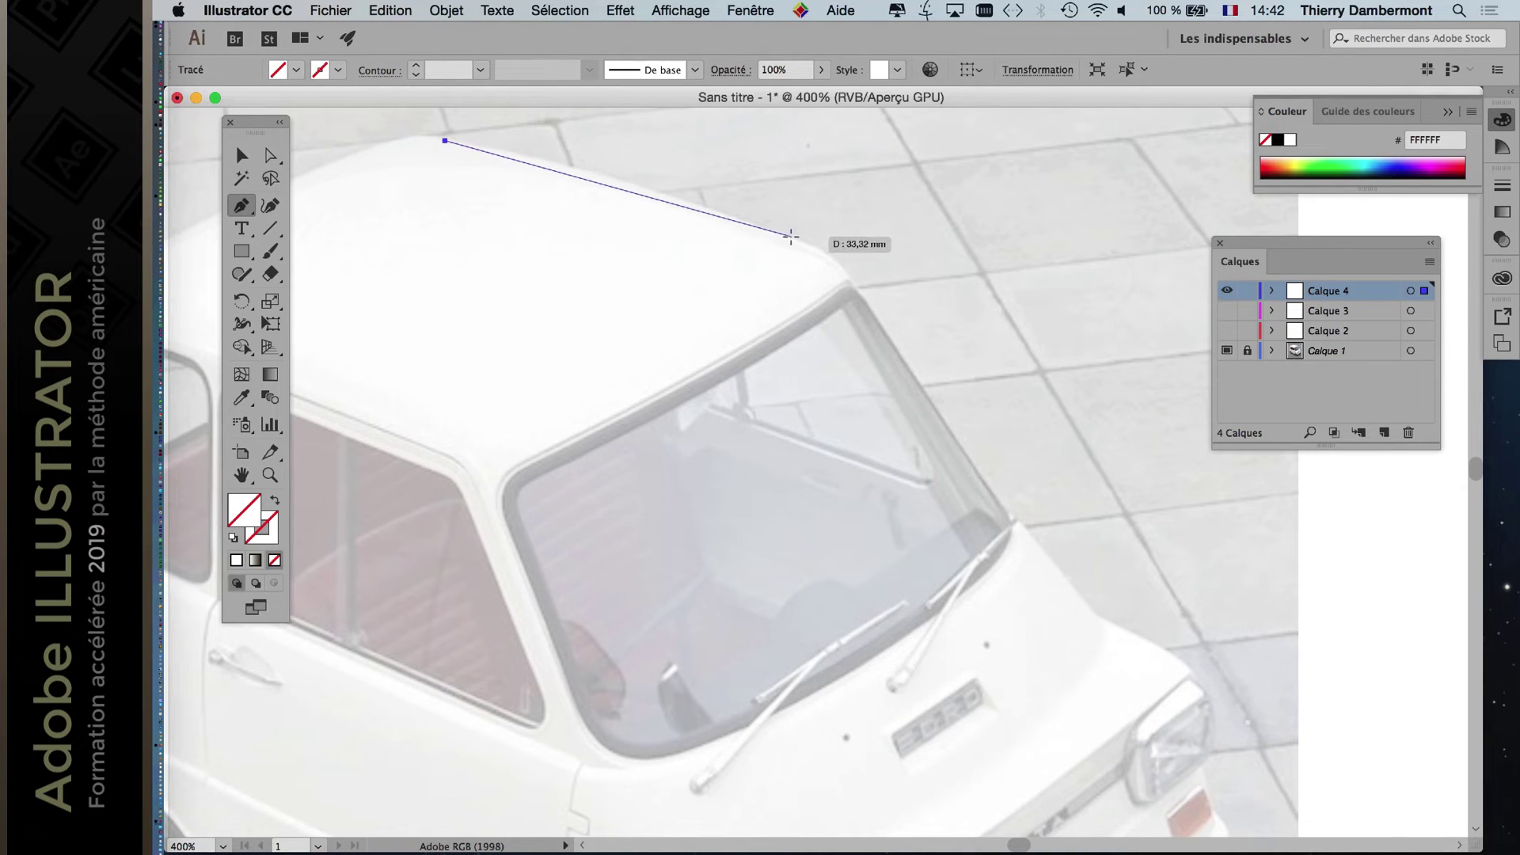
left_click_drag(803, 243, 657, 193)
mouse_move(863, 288)
left_mouse_down()
mouse_move(875, 303)
mouse_move(857, 266)
left_mouse_up()
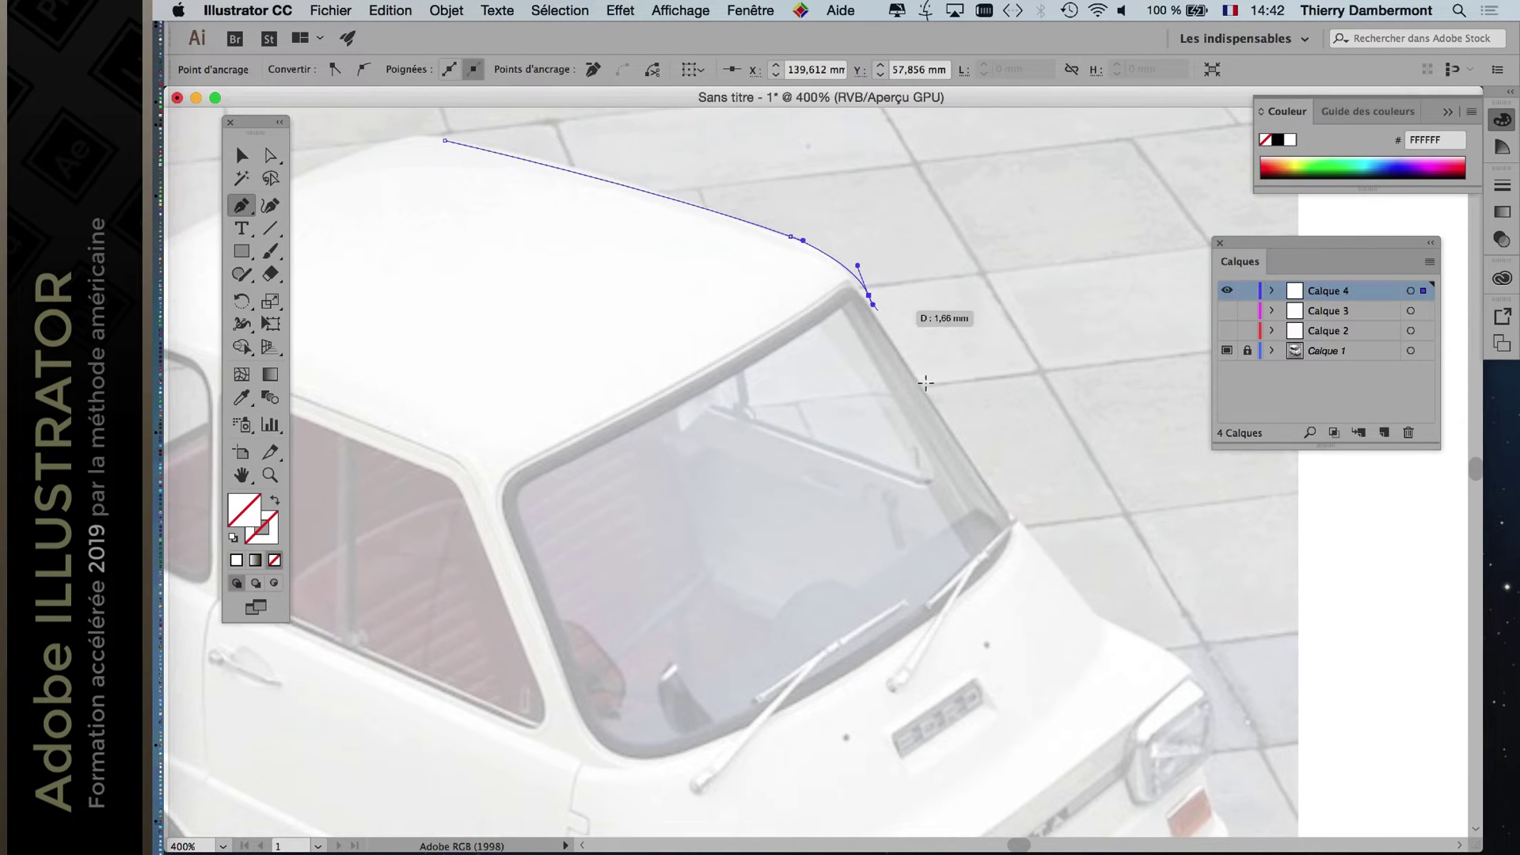
Extend the path straight down the windscreen pillar to its base and on along the bonnet's far edge.
left_click(1003, 510)
left_click_drag(951, 411, 790, 244)
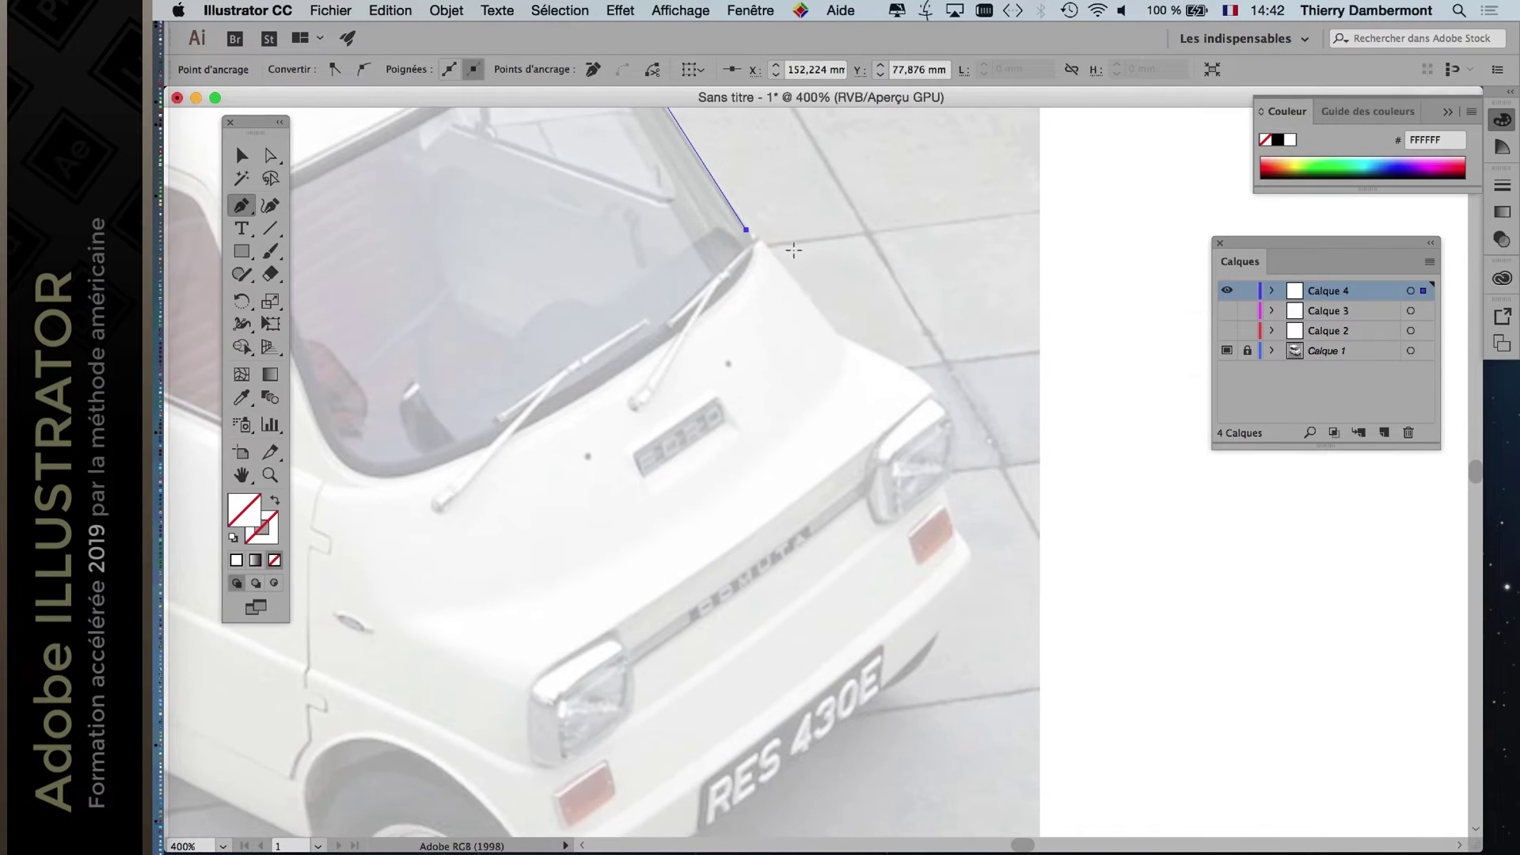
left_click(820, 309)
left_click_drag(849, 341, 858, 346)
Continue the path to the bonnet's front corner and place a smooth anchor above the far headlight, adjusting the handles to the contour.
left_click(933, 391)
left_click(933, 390, "super")
left_click(936, 390)
left_click(948, 409)
left_click(950, 412)
scroll(958, 450, "up", 5)
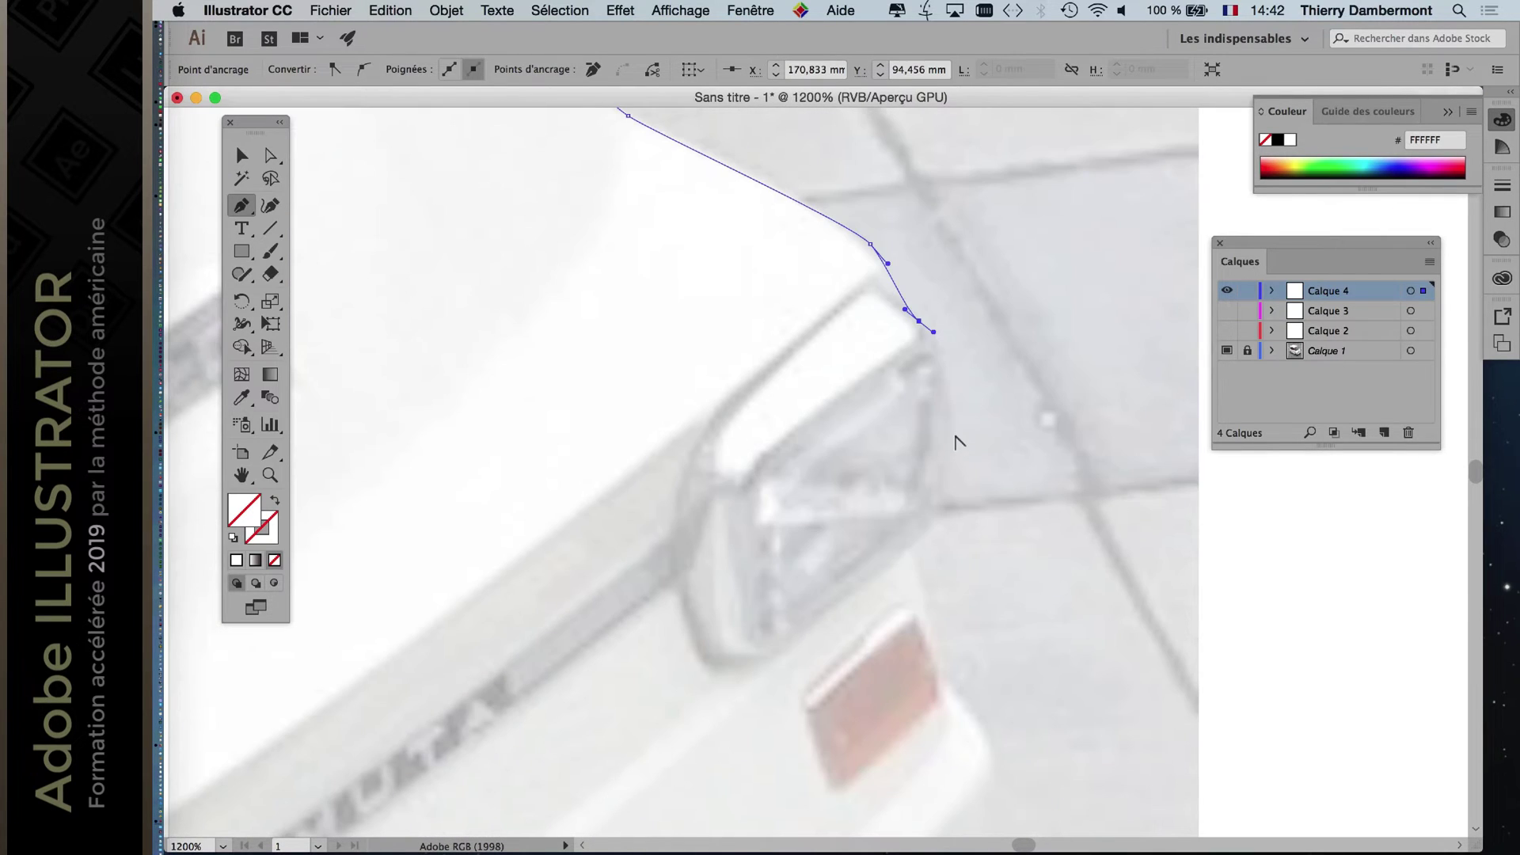
Wrap the path around the far headlight to its lower corner and direct the outgoing handle towards the red indicator.
left_click(951, 413, "super")
left_click_drag(951, 426, 951, 484)
left_click(938, 522)
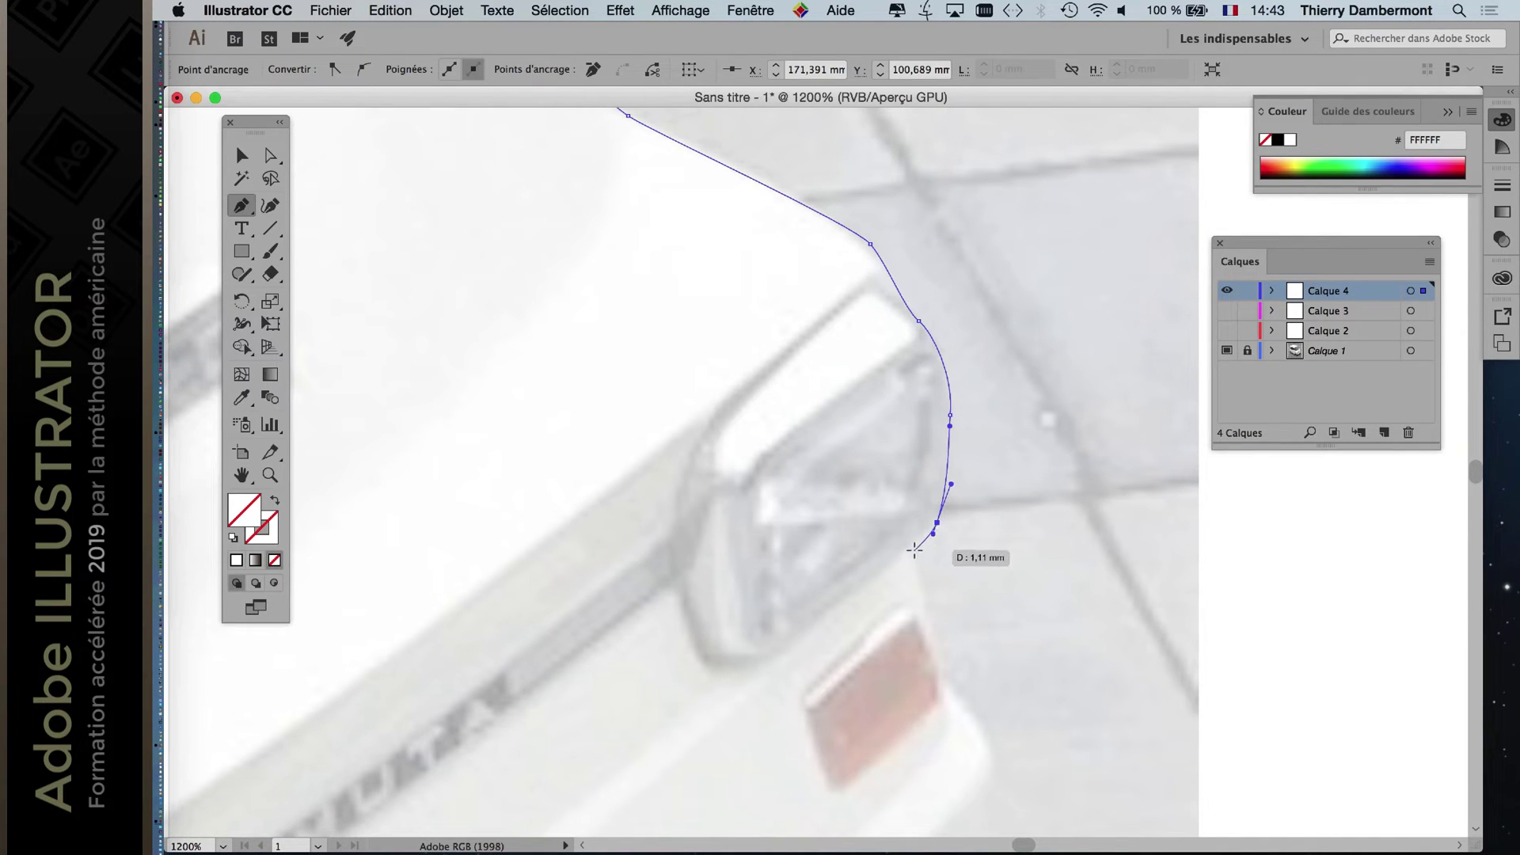
left_click_drag(907, 552, 908, 566)
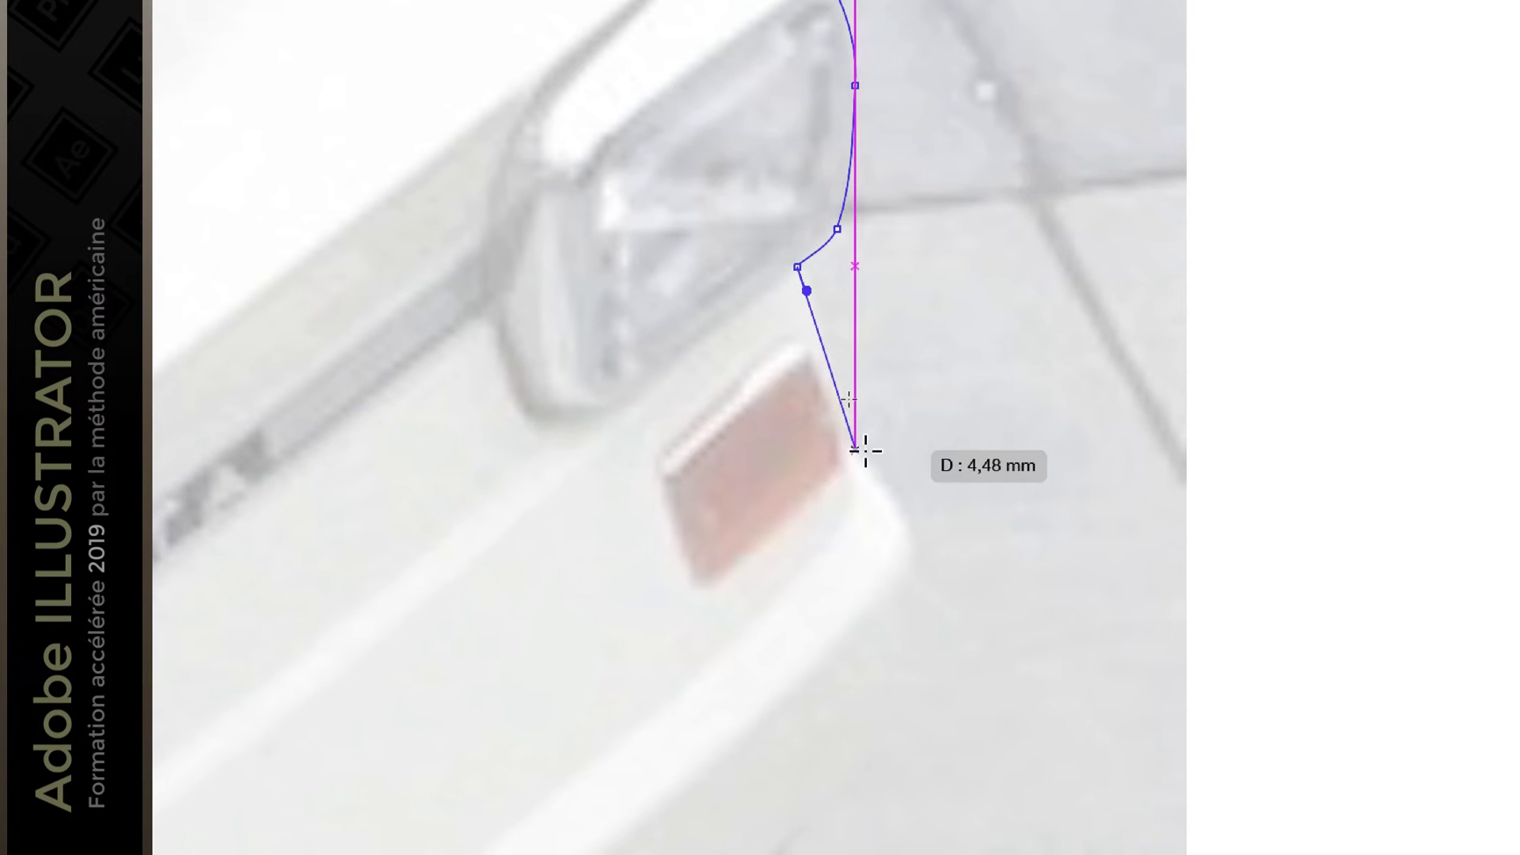
Carry the path past the indicator and around the bumper's corner, ending at the number plate's lower corner.
left_click_drag(857, 441, 870, 595)
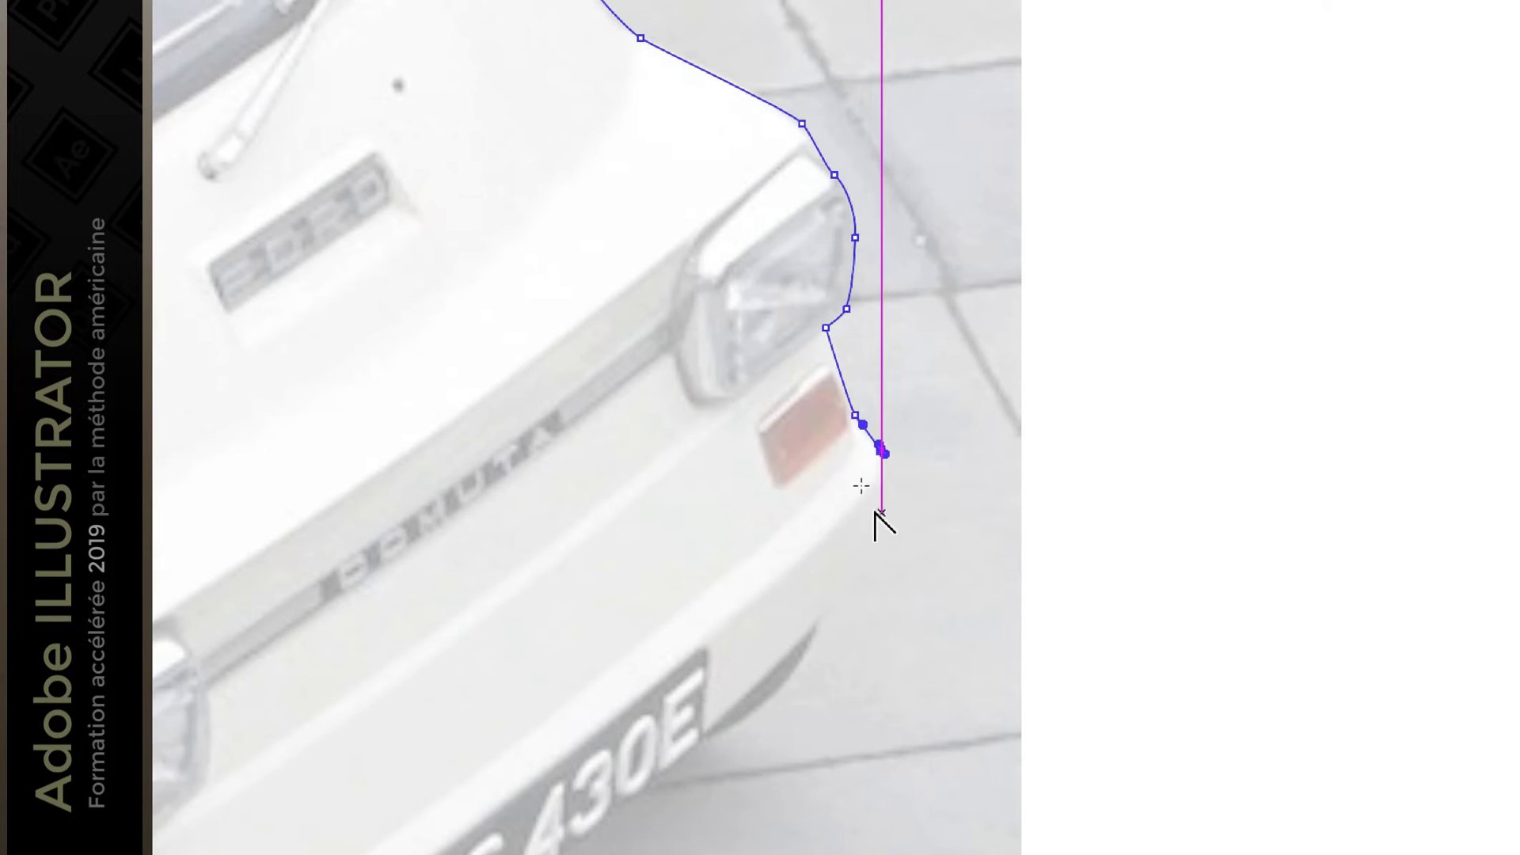
left_click_drag(875, 513, 877, 513)
left_click_drag(885, 453, 867, 490)
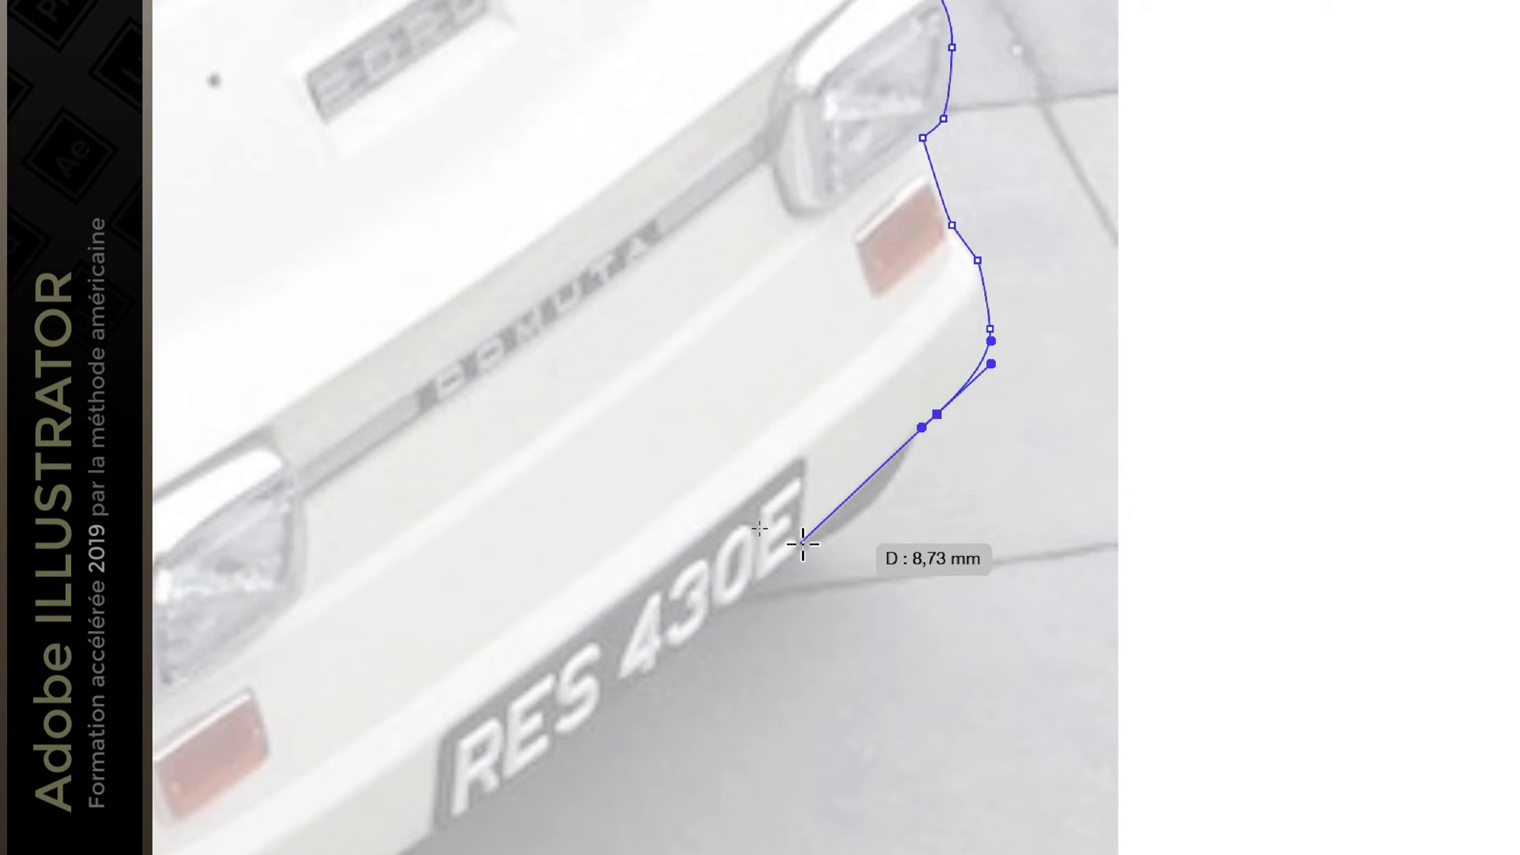
left_click(801, 544)
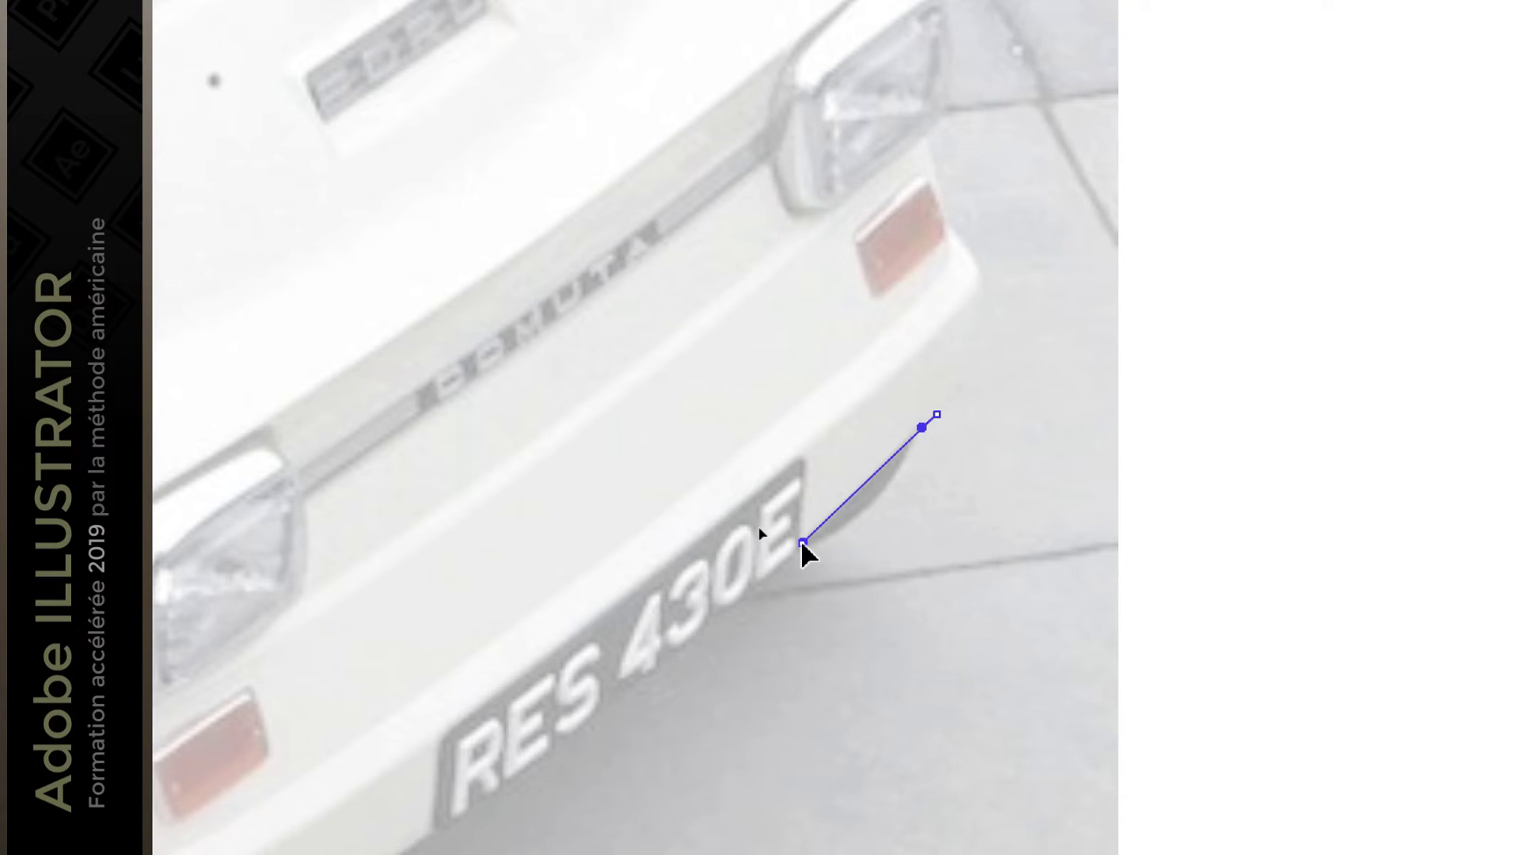
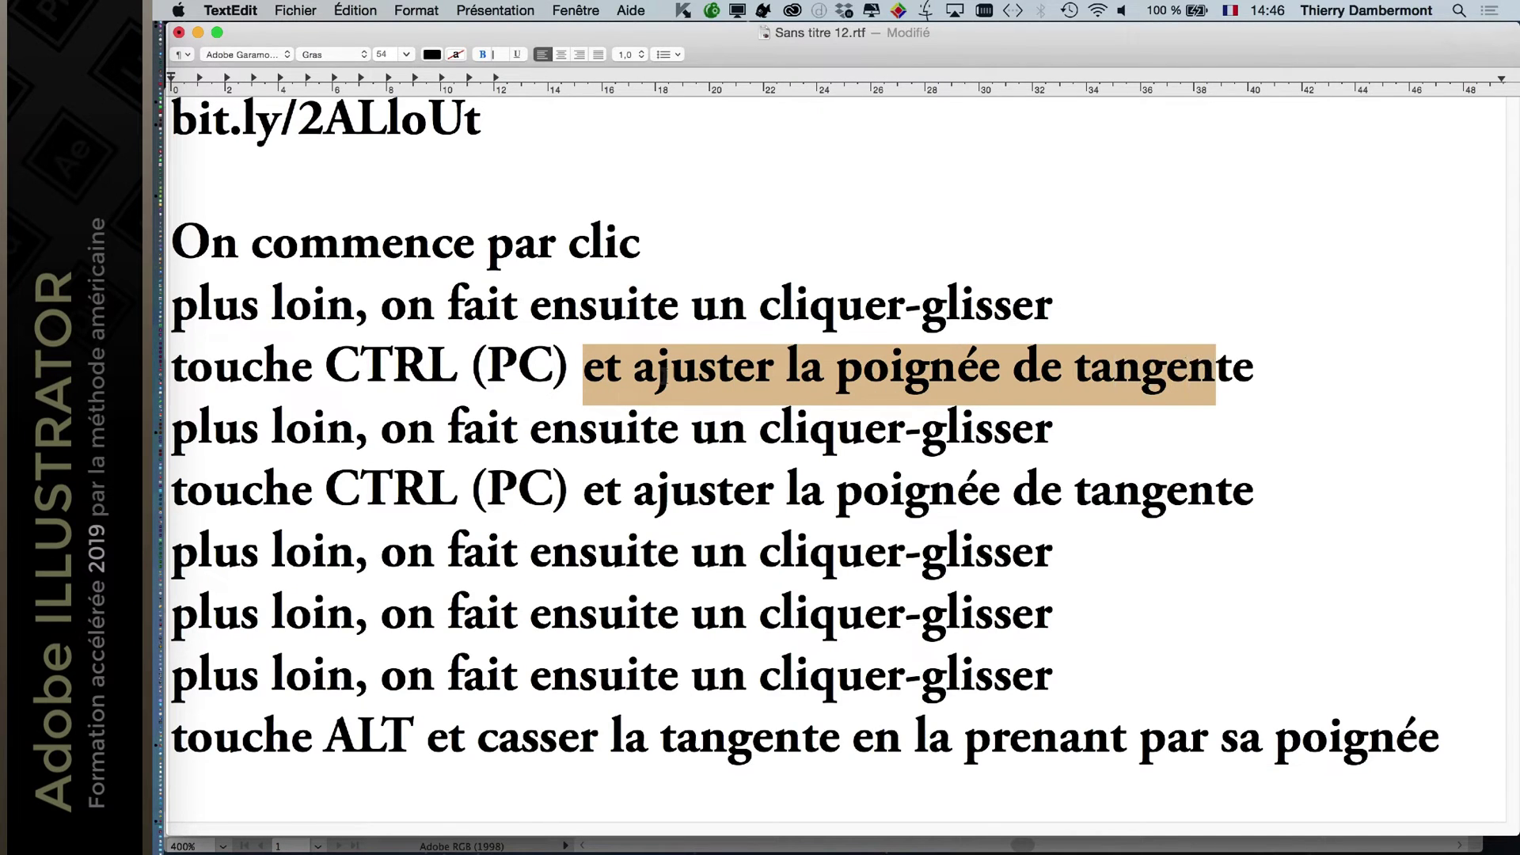
In the TextEdit notes, review the Pen tool instructions line by line down to the ALT tangent-breaking line, shortening the window.
left_click_drag(312, 421, 992, 423)
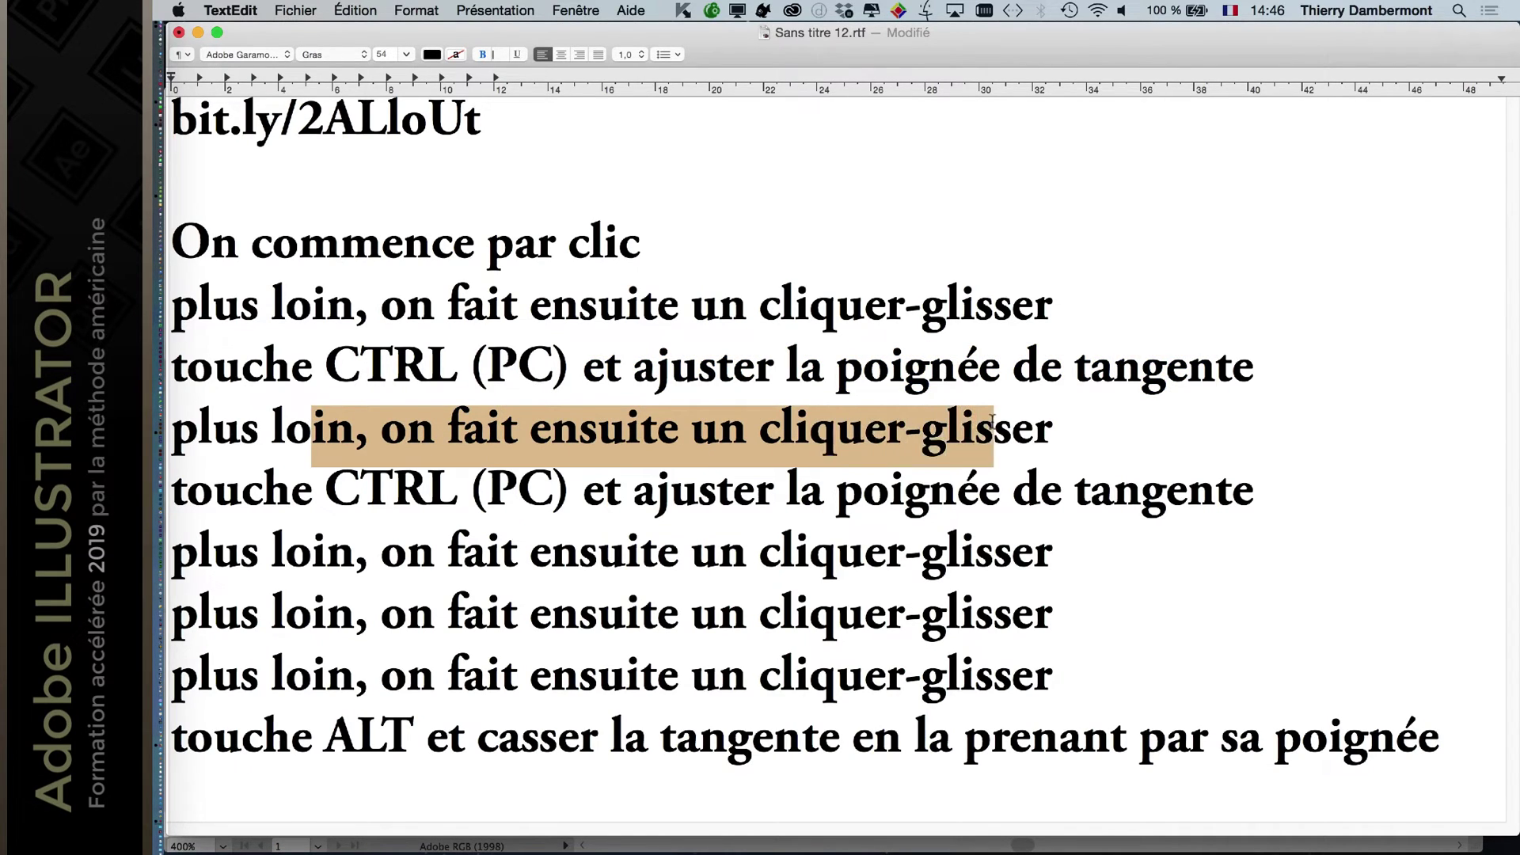
left_click_drag(242, 489, 1177, 481)
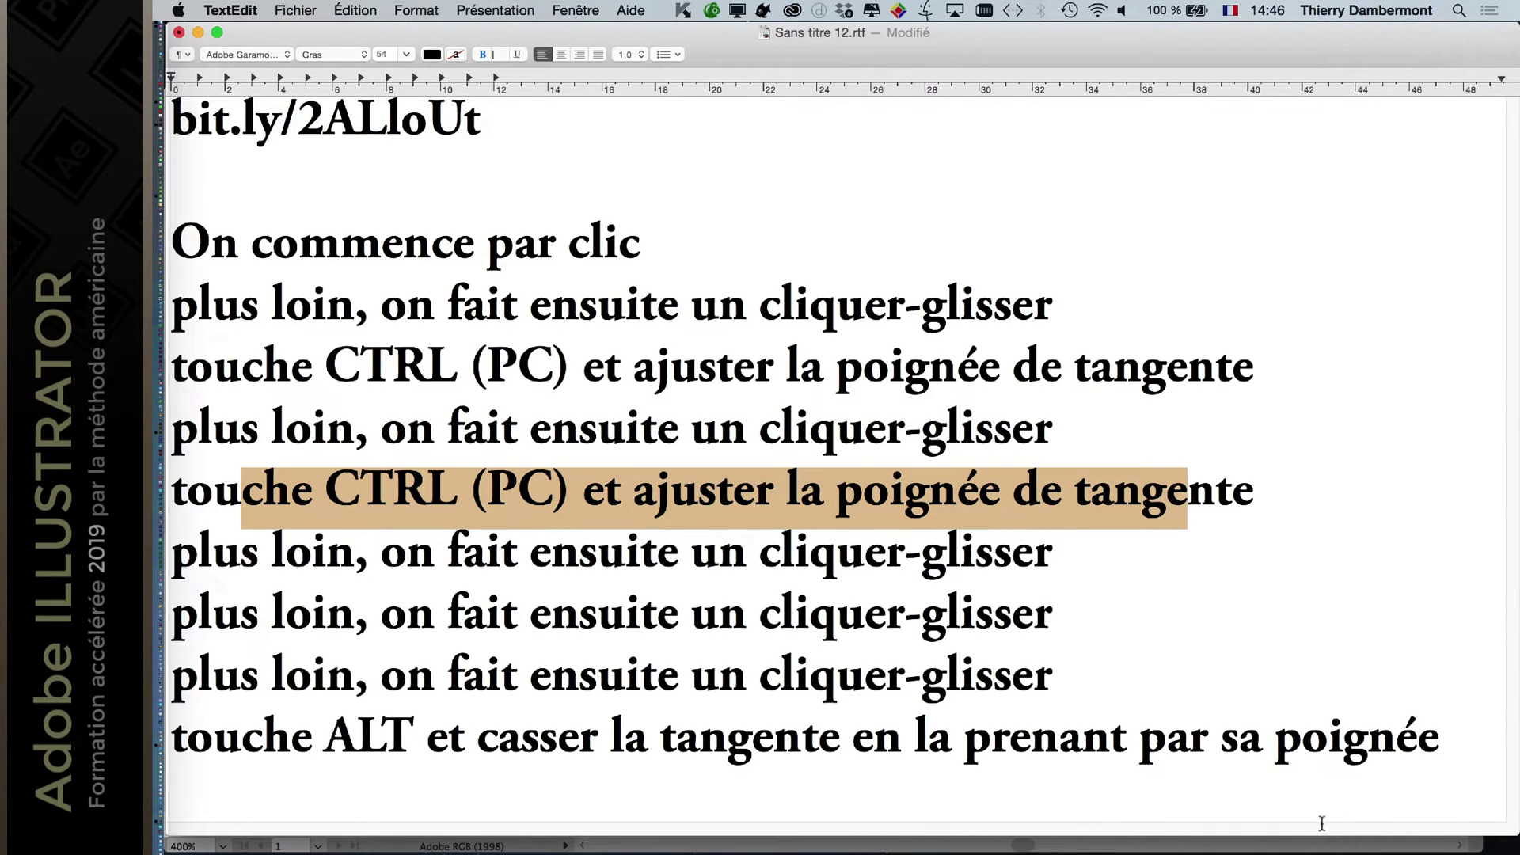
left_click_drag(1508, 822, 1508, 603)
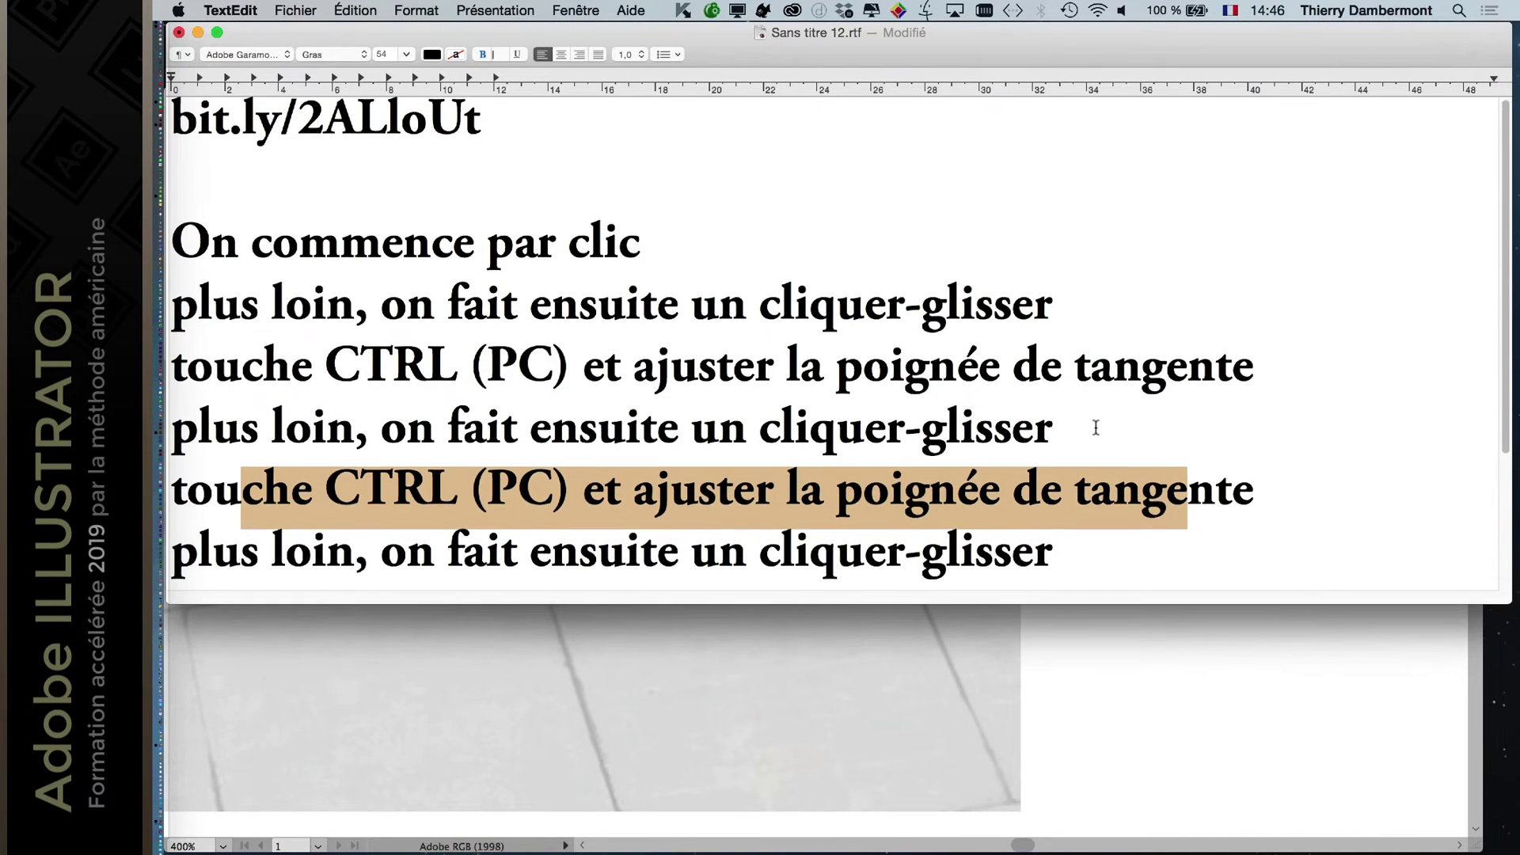
scroll(550, 376, "down", 5)
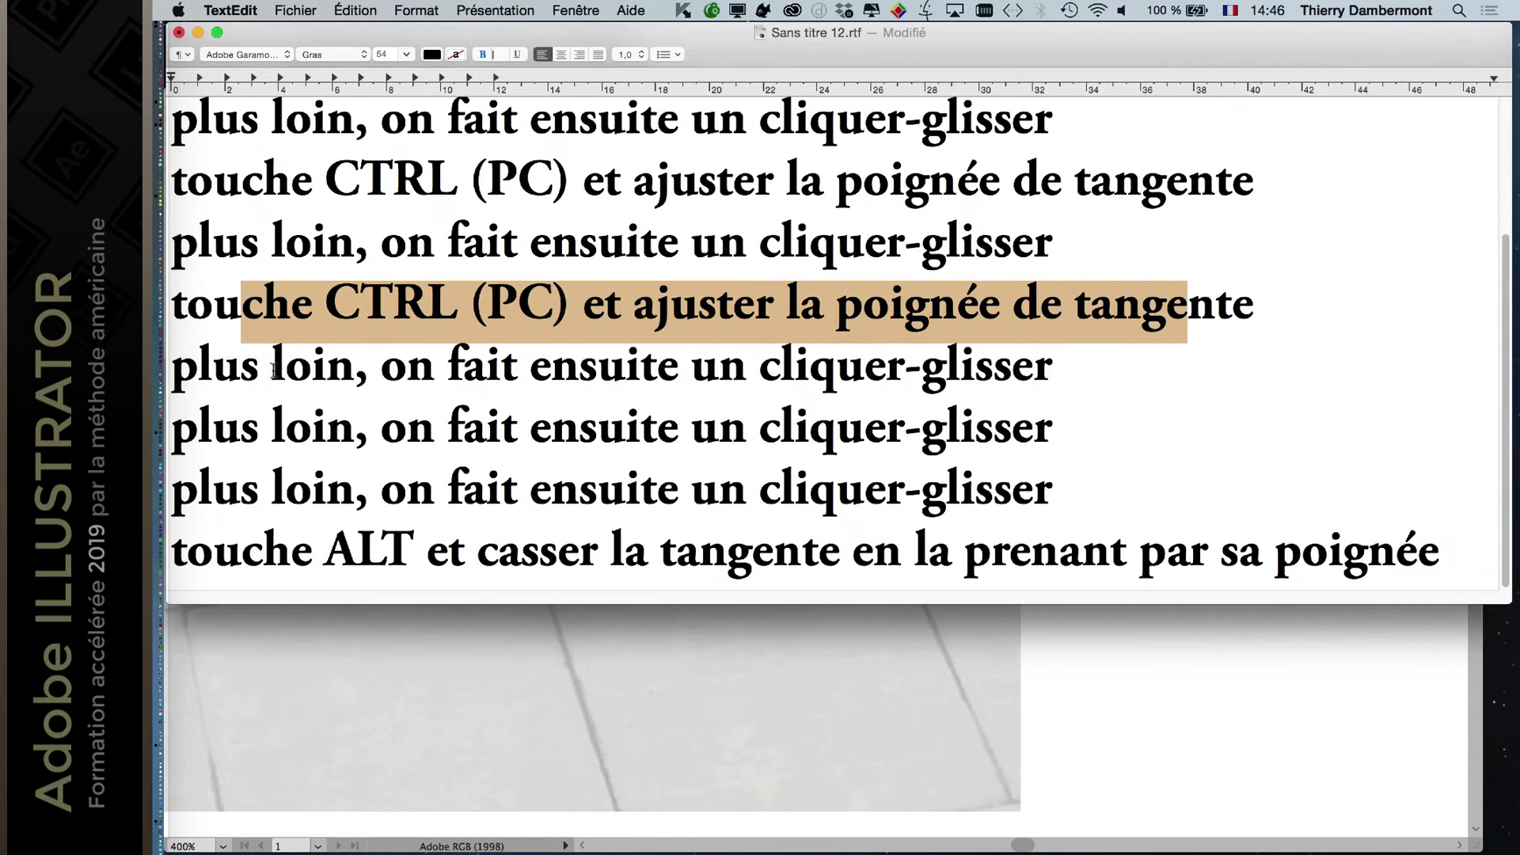
left_click_drag(272, 369, 1023, 377)
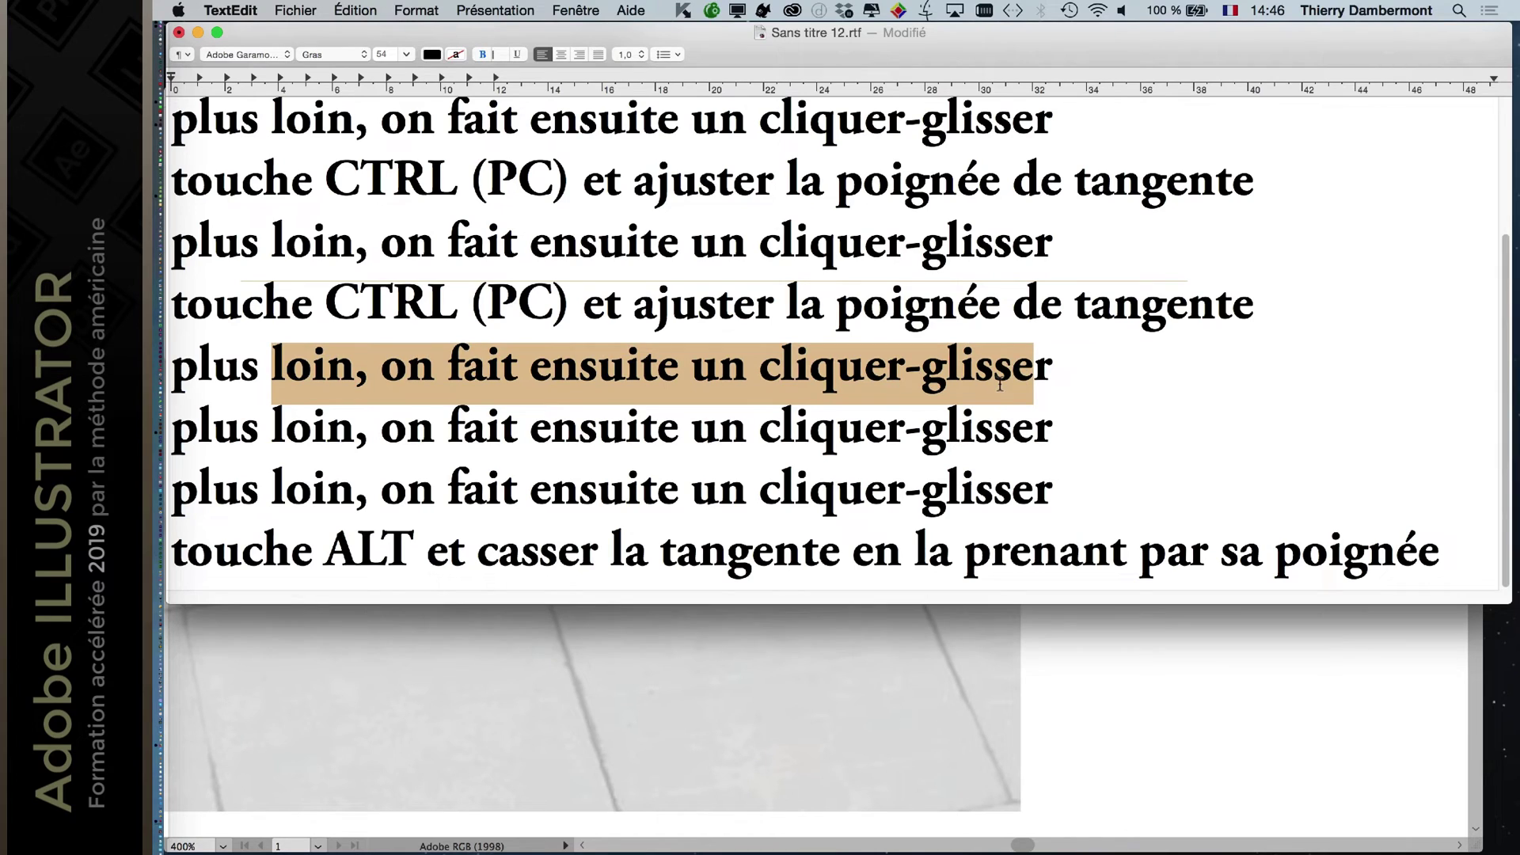
left_click_drag(240, 427, 960, 431)
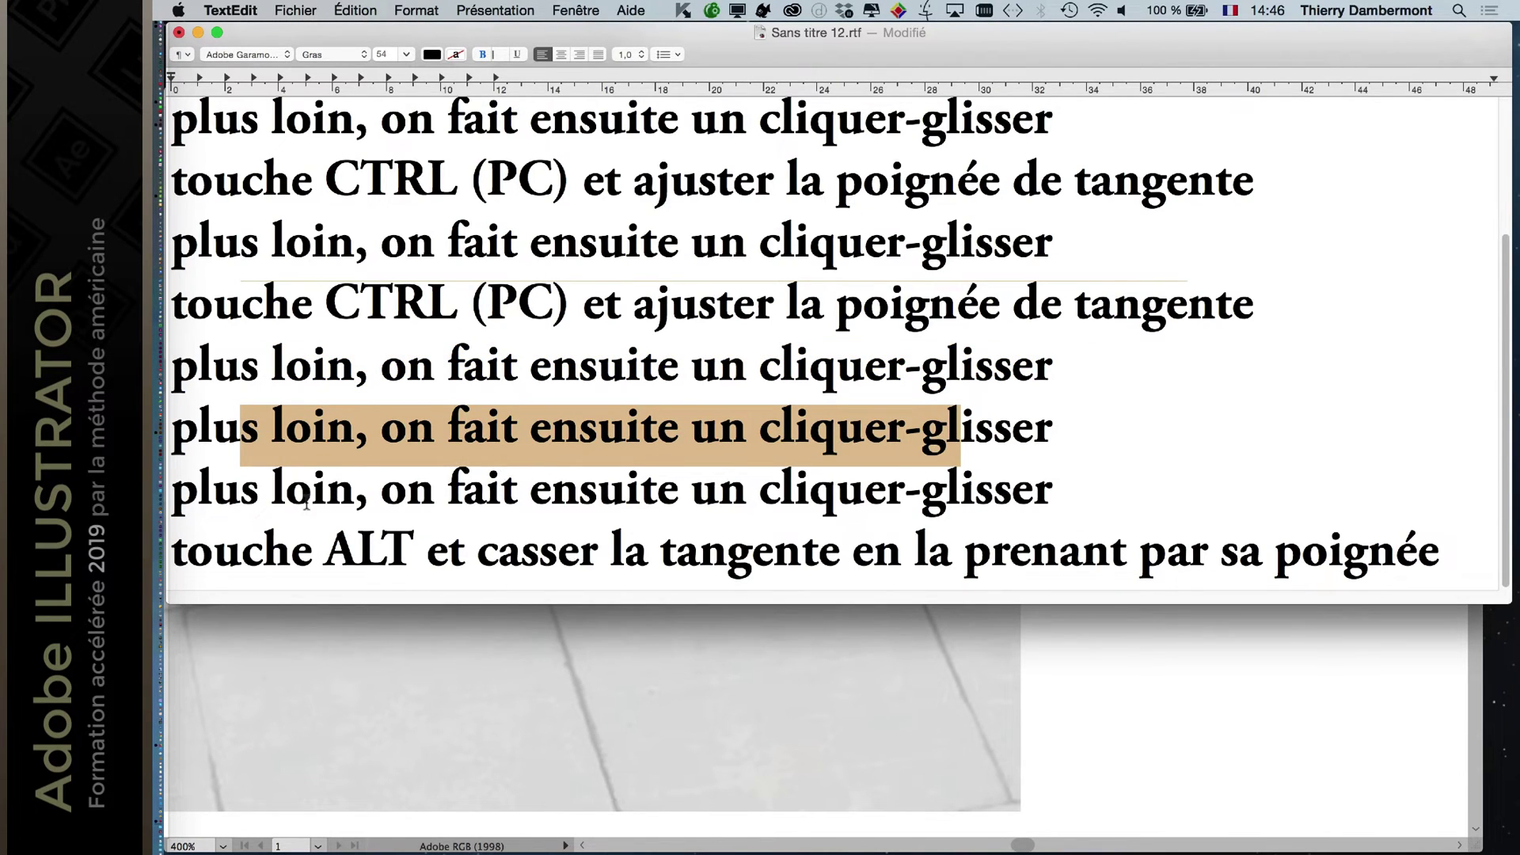
left_click_drag(240, 497, 1022, 497)
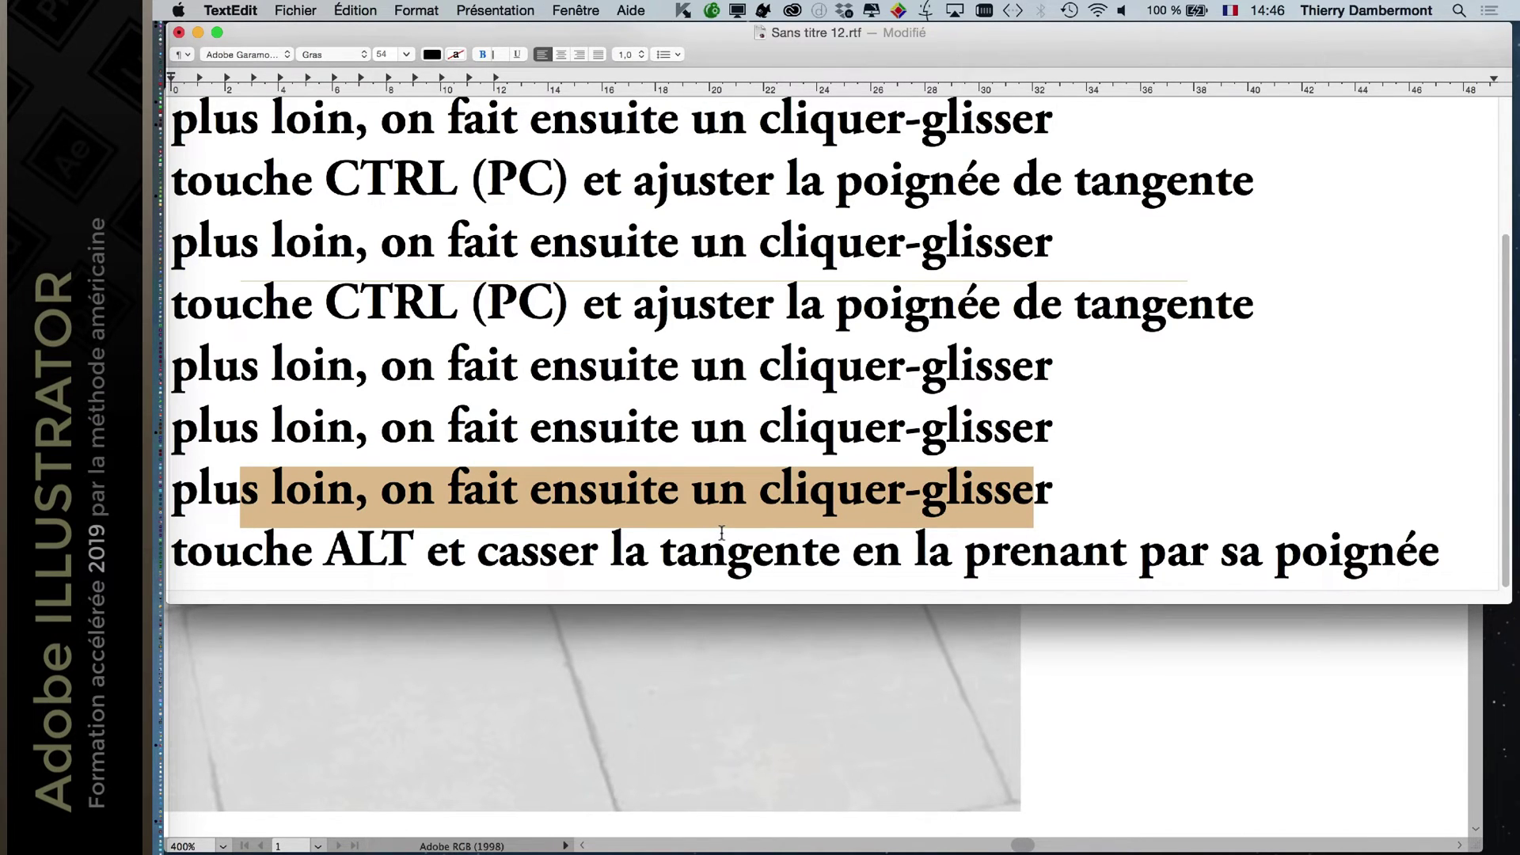
left_click_drag(240, 558, 1341, 550)
Complete the ALT instruction with ", la tangente cassée doit être dirigée vers là où le tracé va continuer".
left_click(1438, 550)
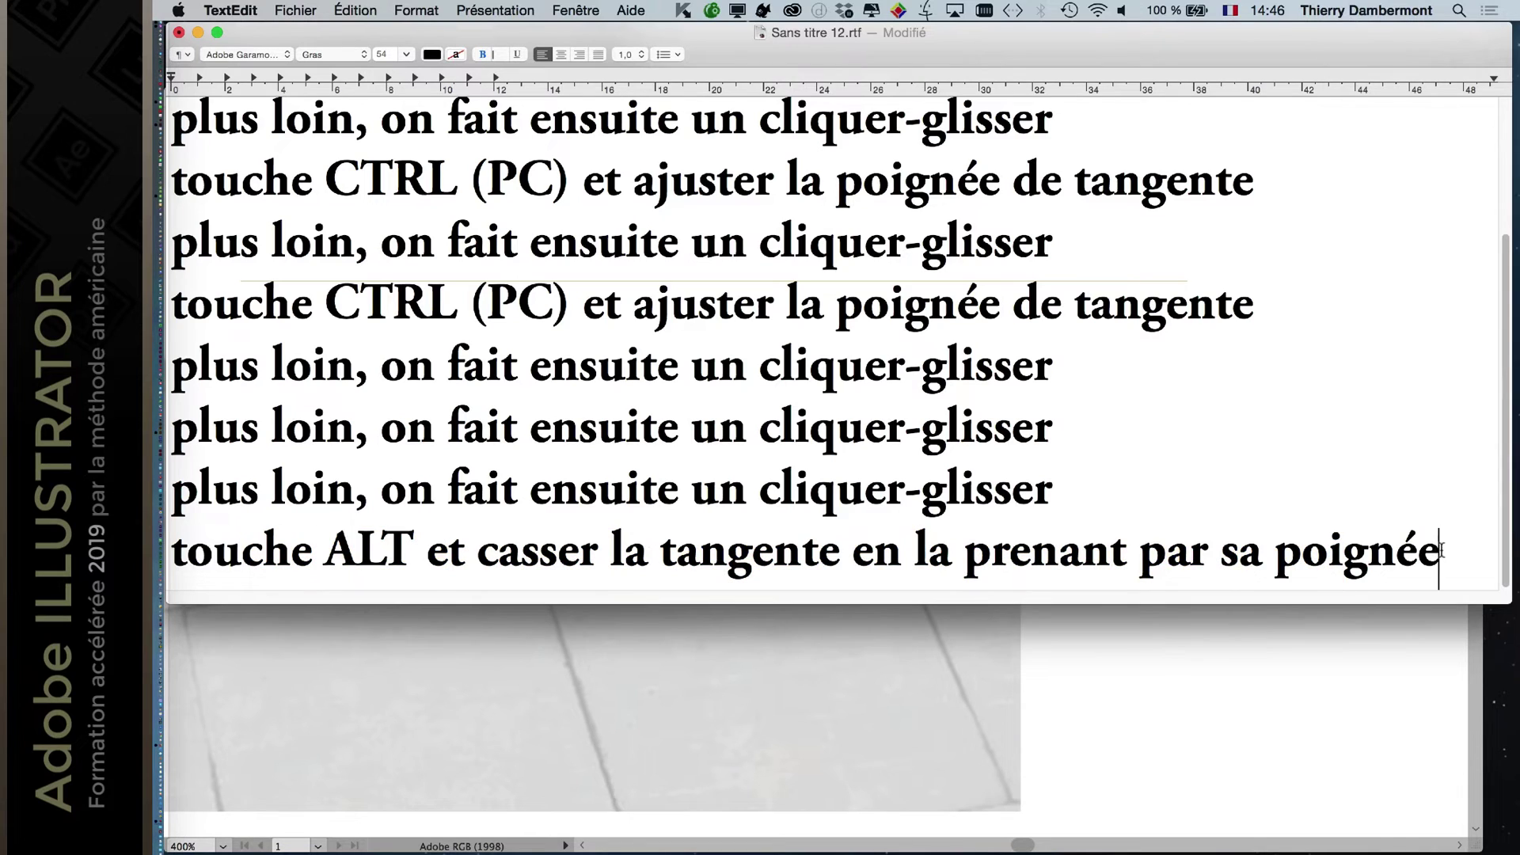
type(", la di")
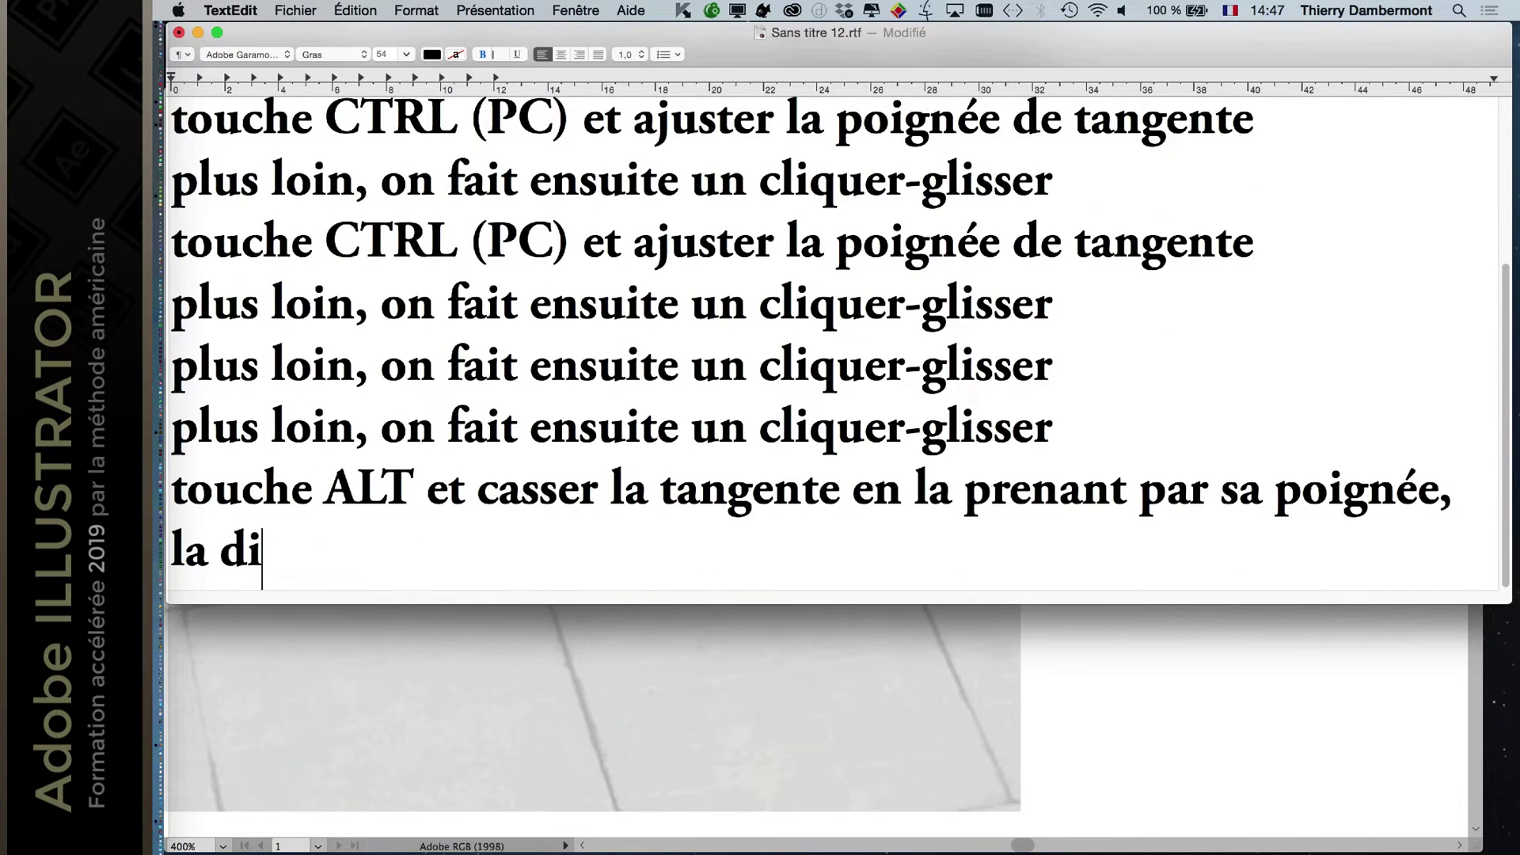
key("BackSpace")
type("tangen")
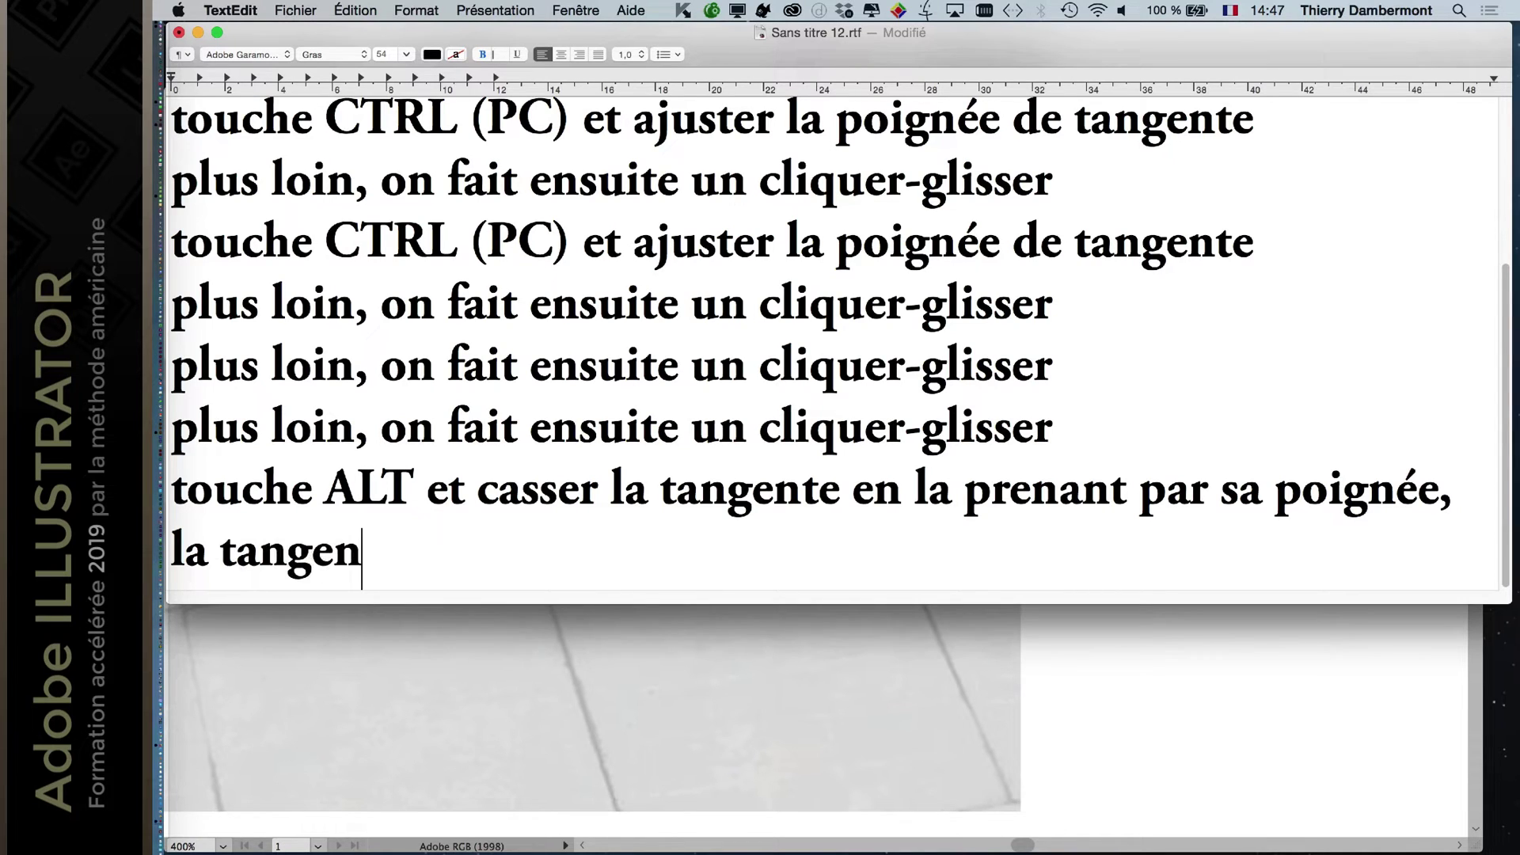
type("te cassée doit")
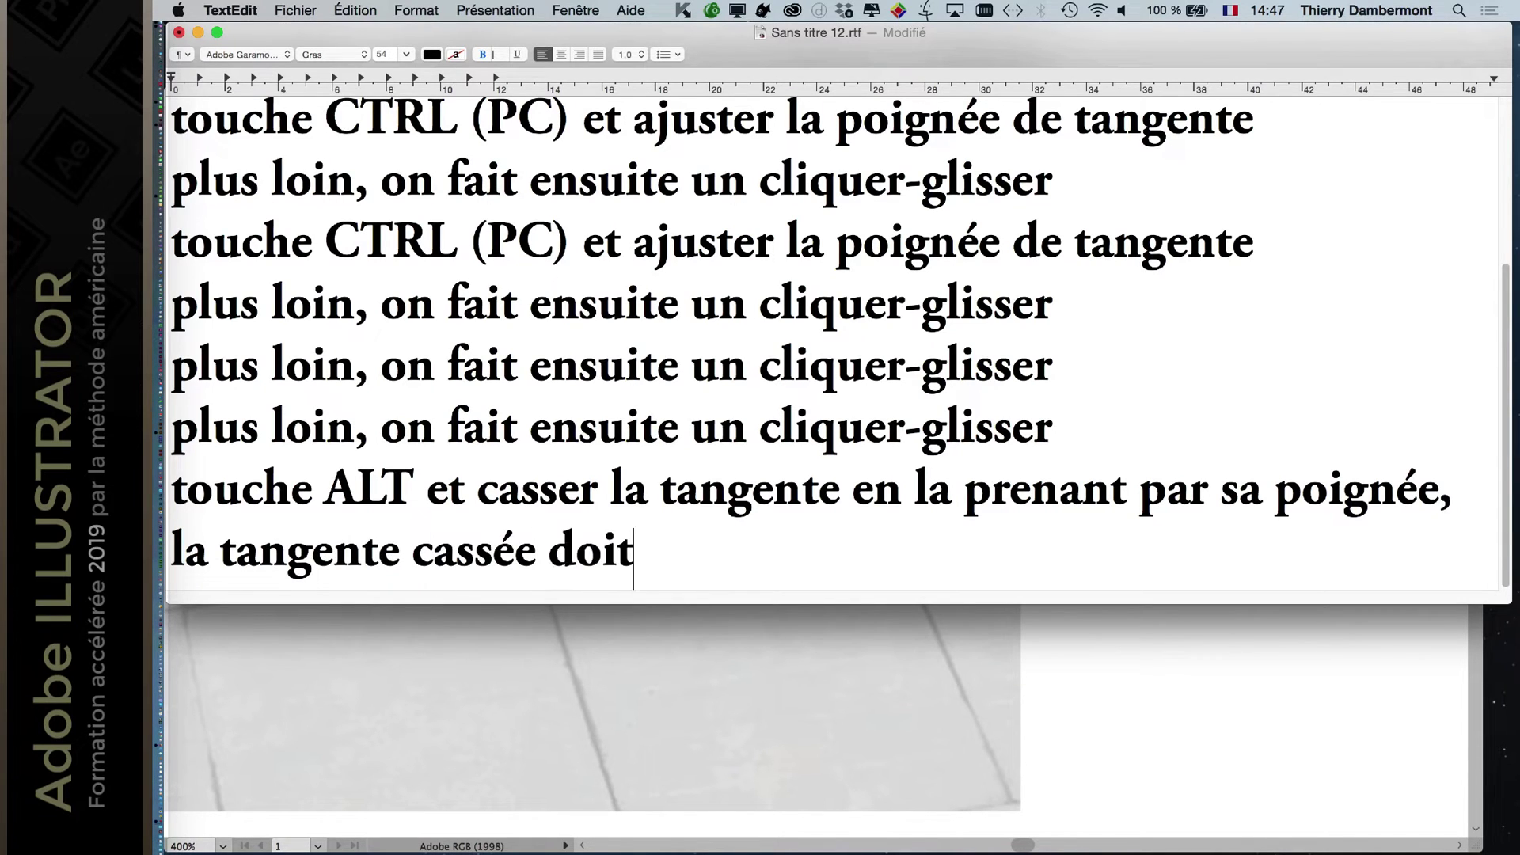
type(" être dirigée ")
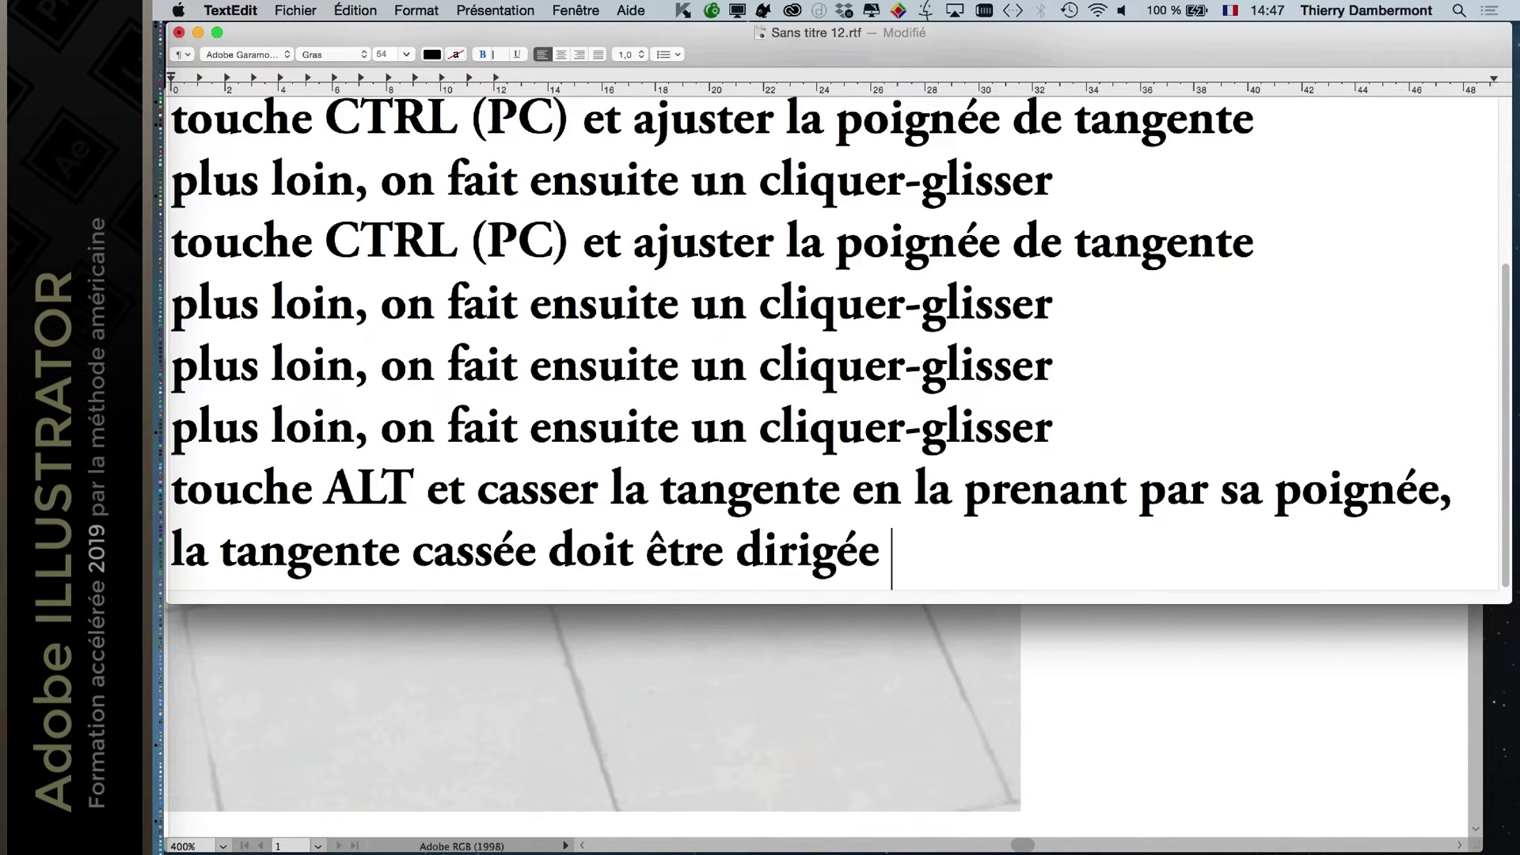
type("vers là où ")
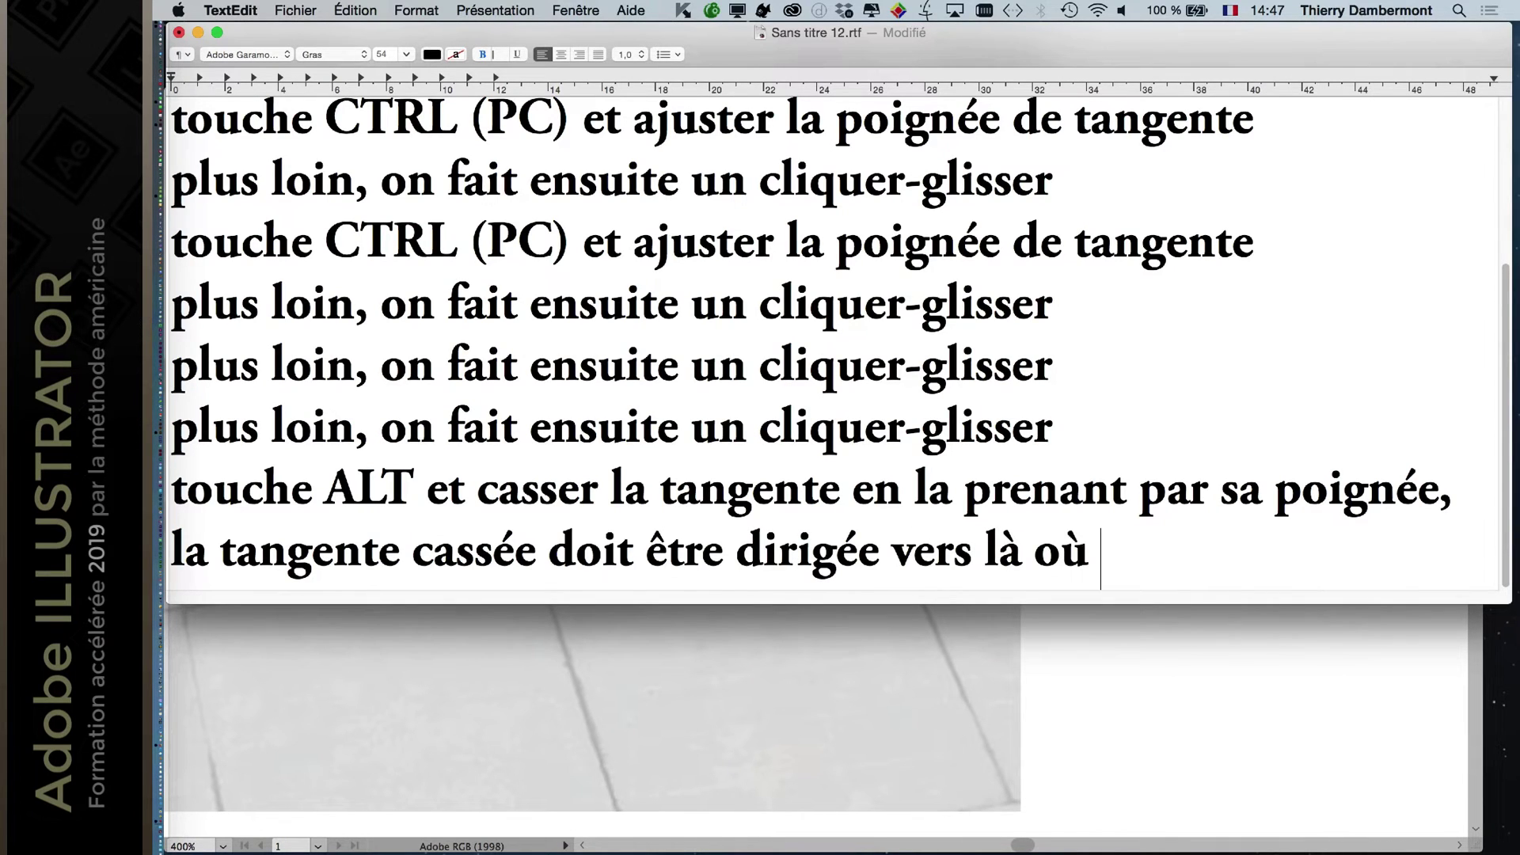
type("le tracé con")
key("BackSpace")
key("BackSpace")
key("BackSpace")
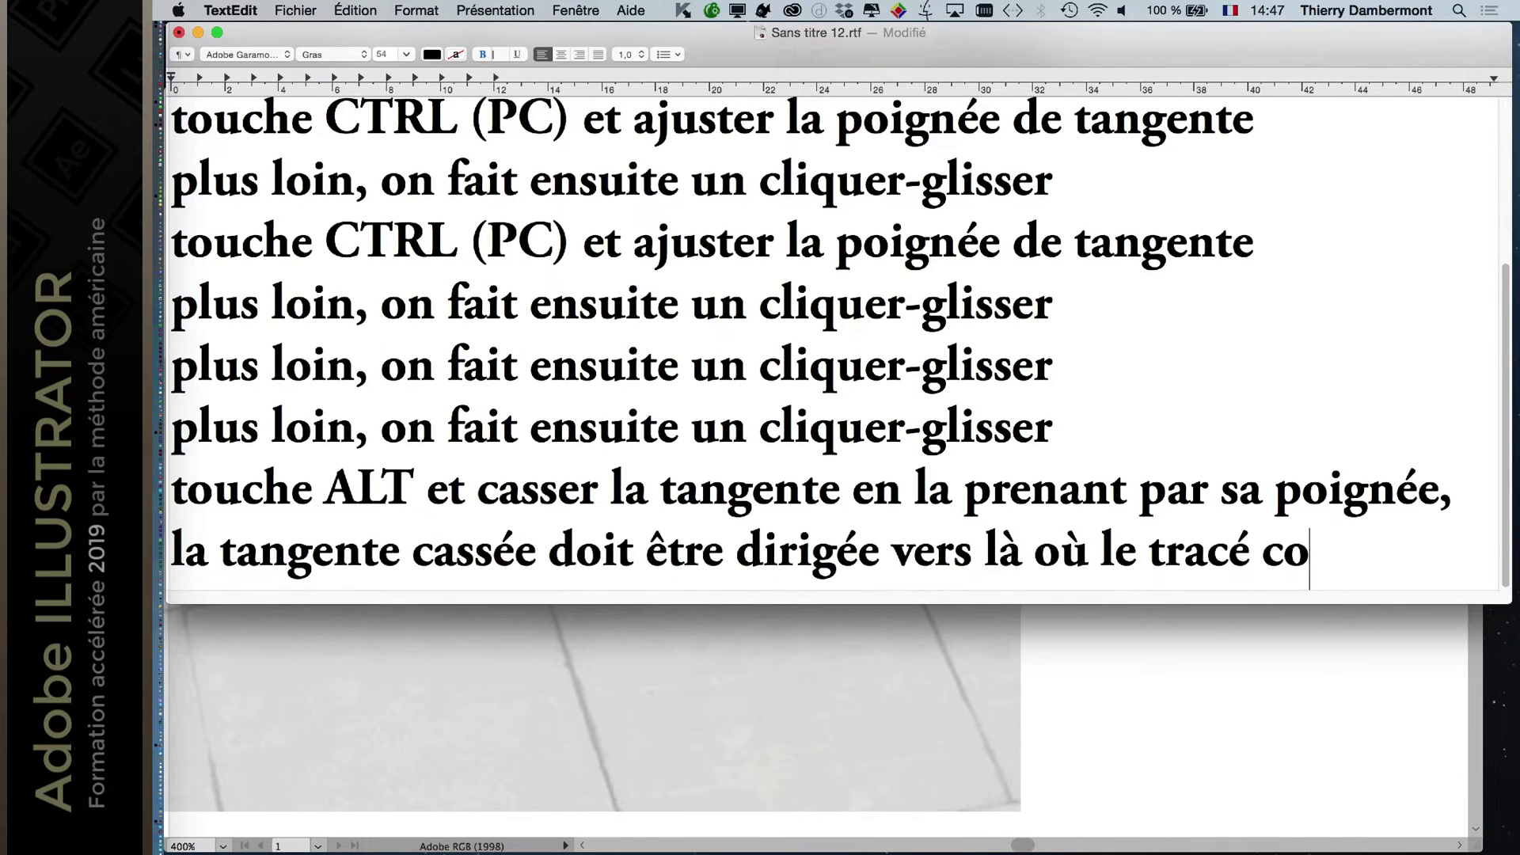
type("va continuer")
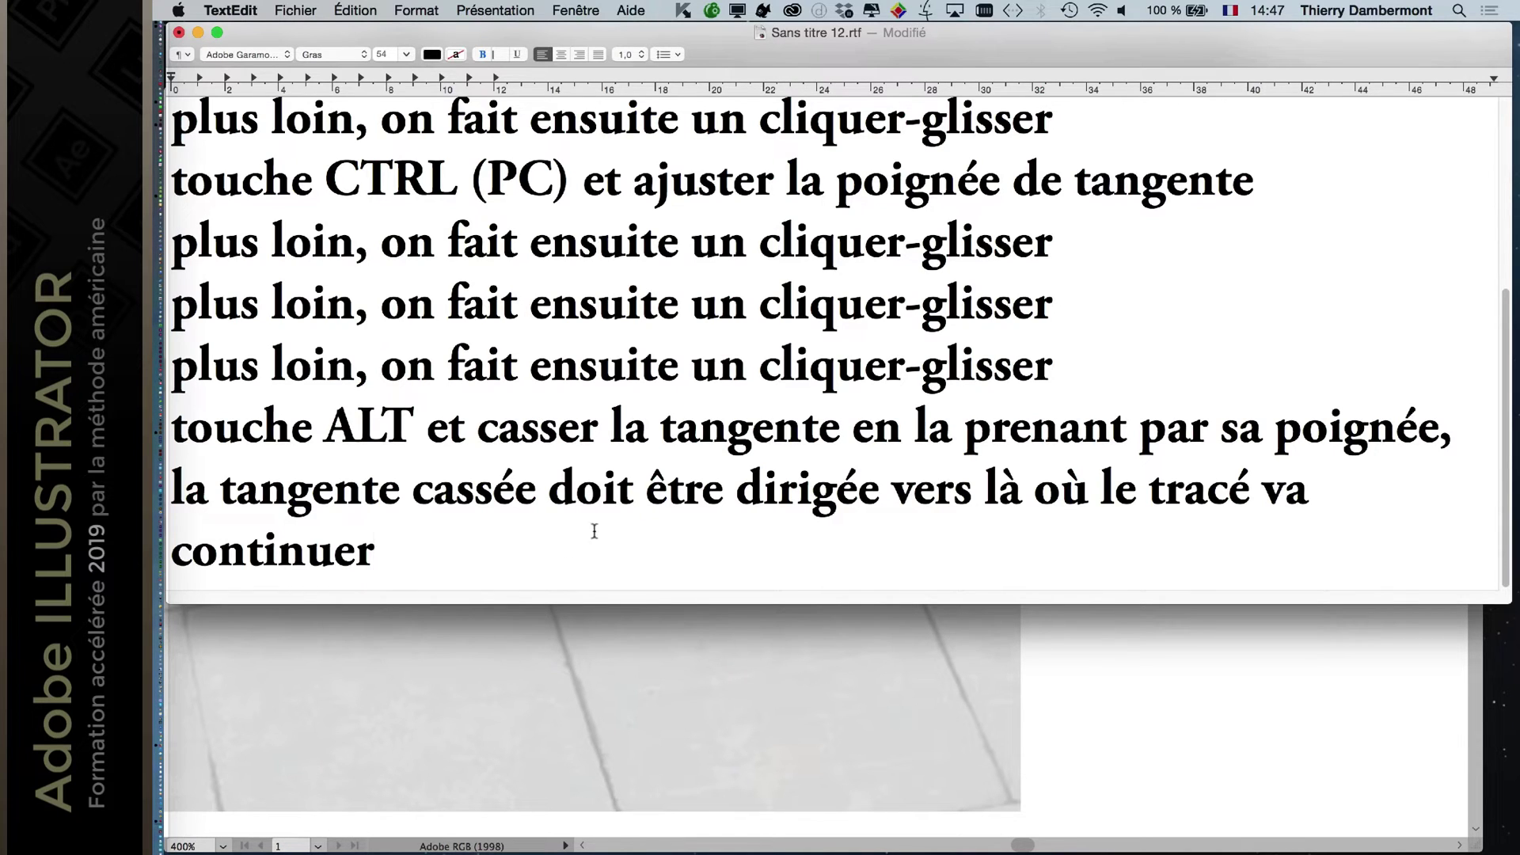
Copy the line "plus loin, on fait ensuite un cliquer-glisser" into a new line at the end of the notes.
left_click_drag(1151, 243, 159, 261)
key("super+c")
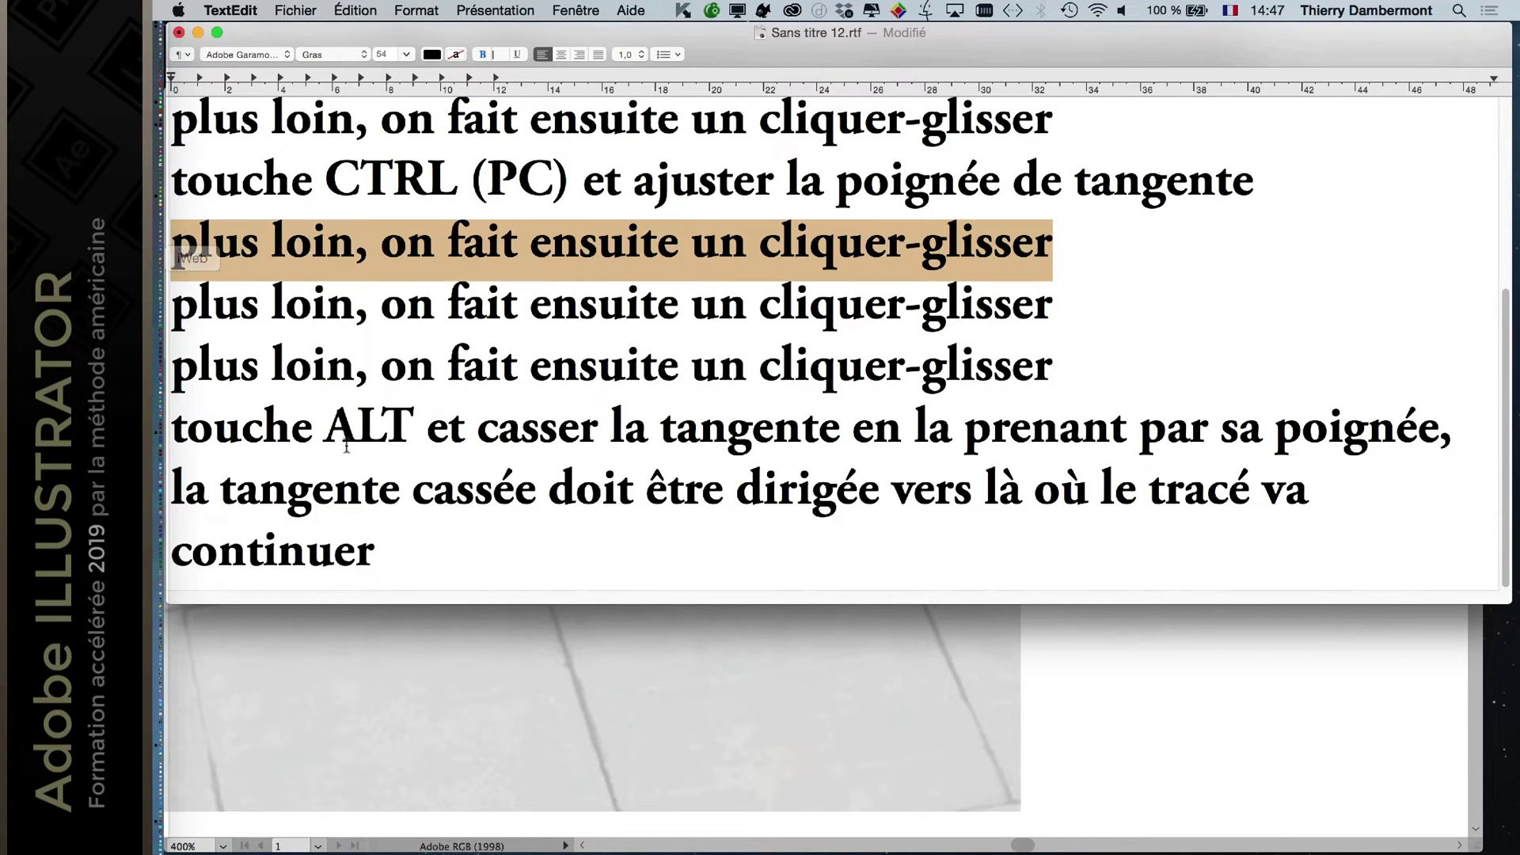
left_click(419, 561)
key("Return")
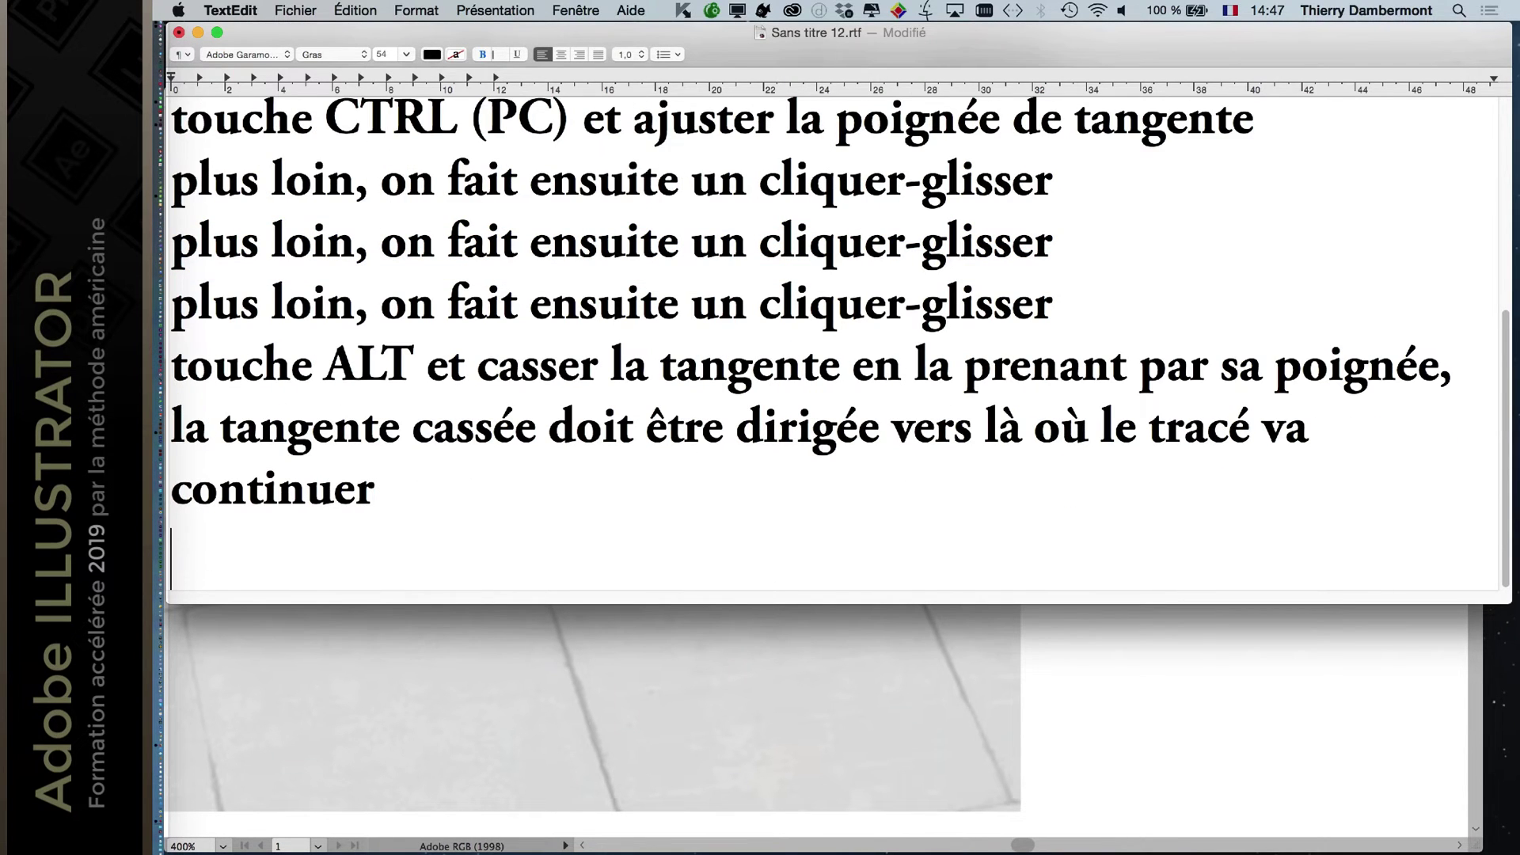
key("super+v")
Reduce the font size of the entire notes text to 45.
key("super+a")
key("super+minus")
key("super+minus")
key("super+minus")
key("super+minus")
key("super+minus")
key("super+minus")
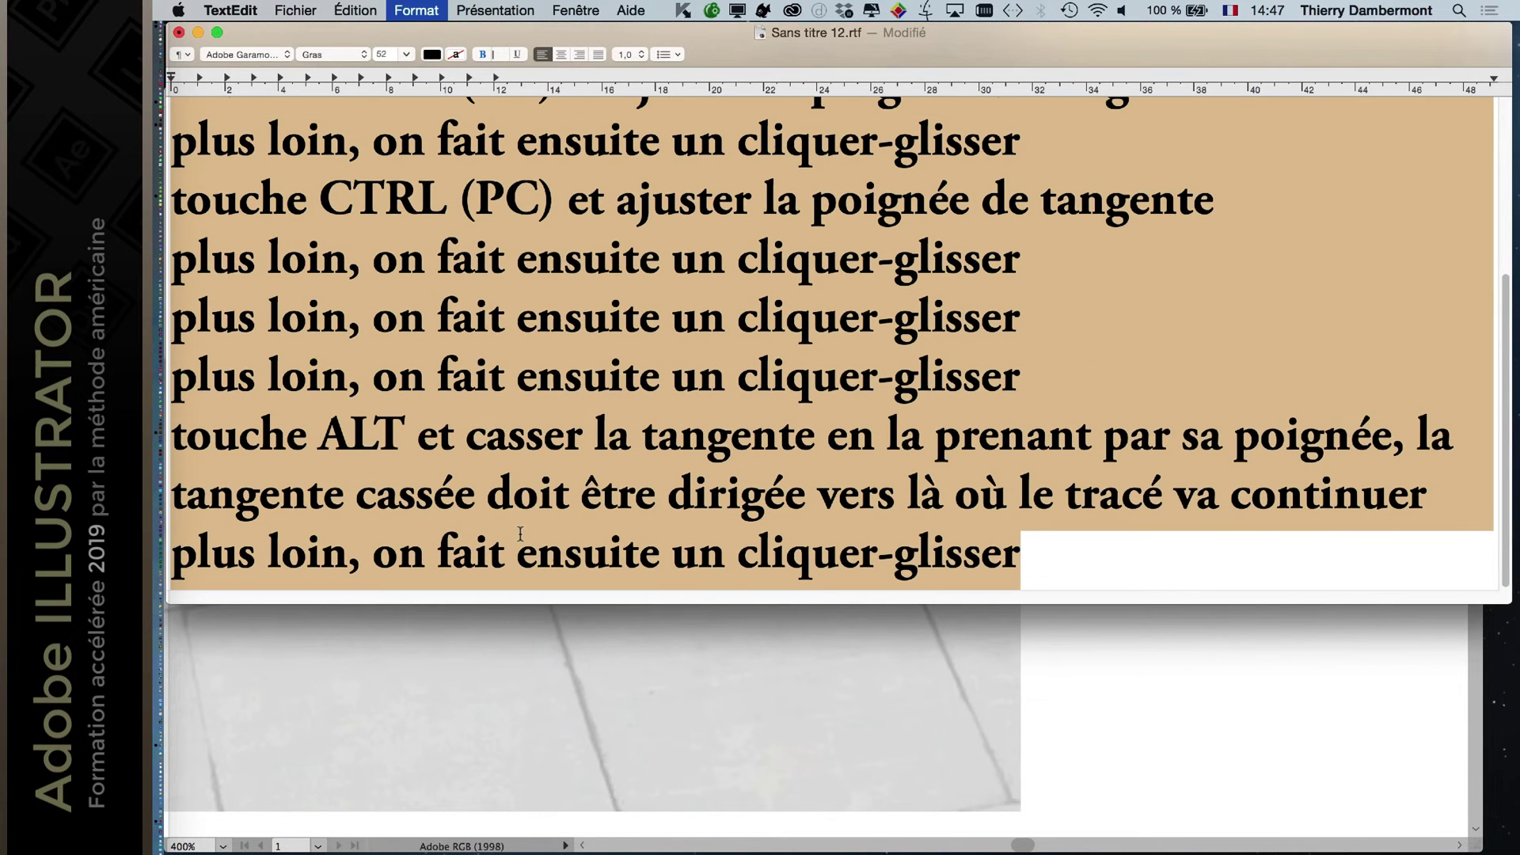
key("super+minus")
key("super+minus")
key("super+minus")
key("super+minus")
key("super+minus")
key("super+minus")
key("super+minus")
key("super+minus")
key("super+minus")
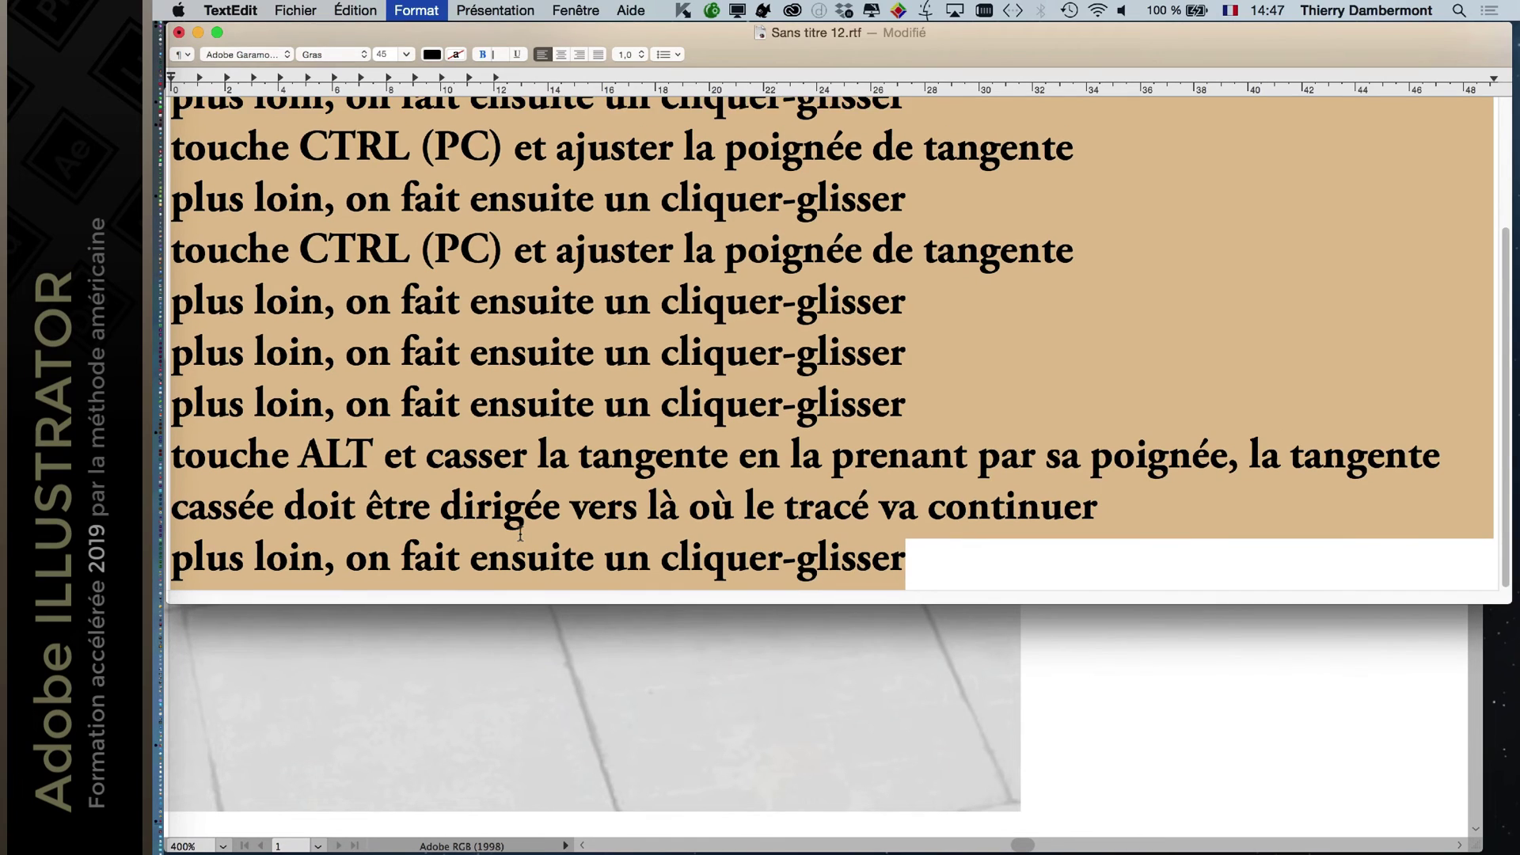
Reduce the font size of the whole notes text to 37 and enlarge the notes window to fit all lines.
key("super+minus")
key("super+minus")
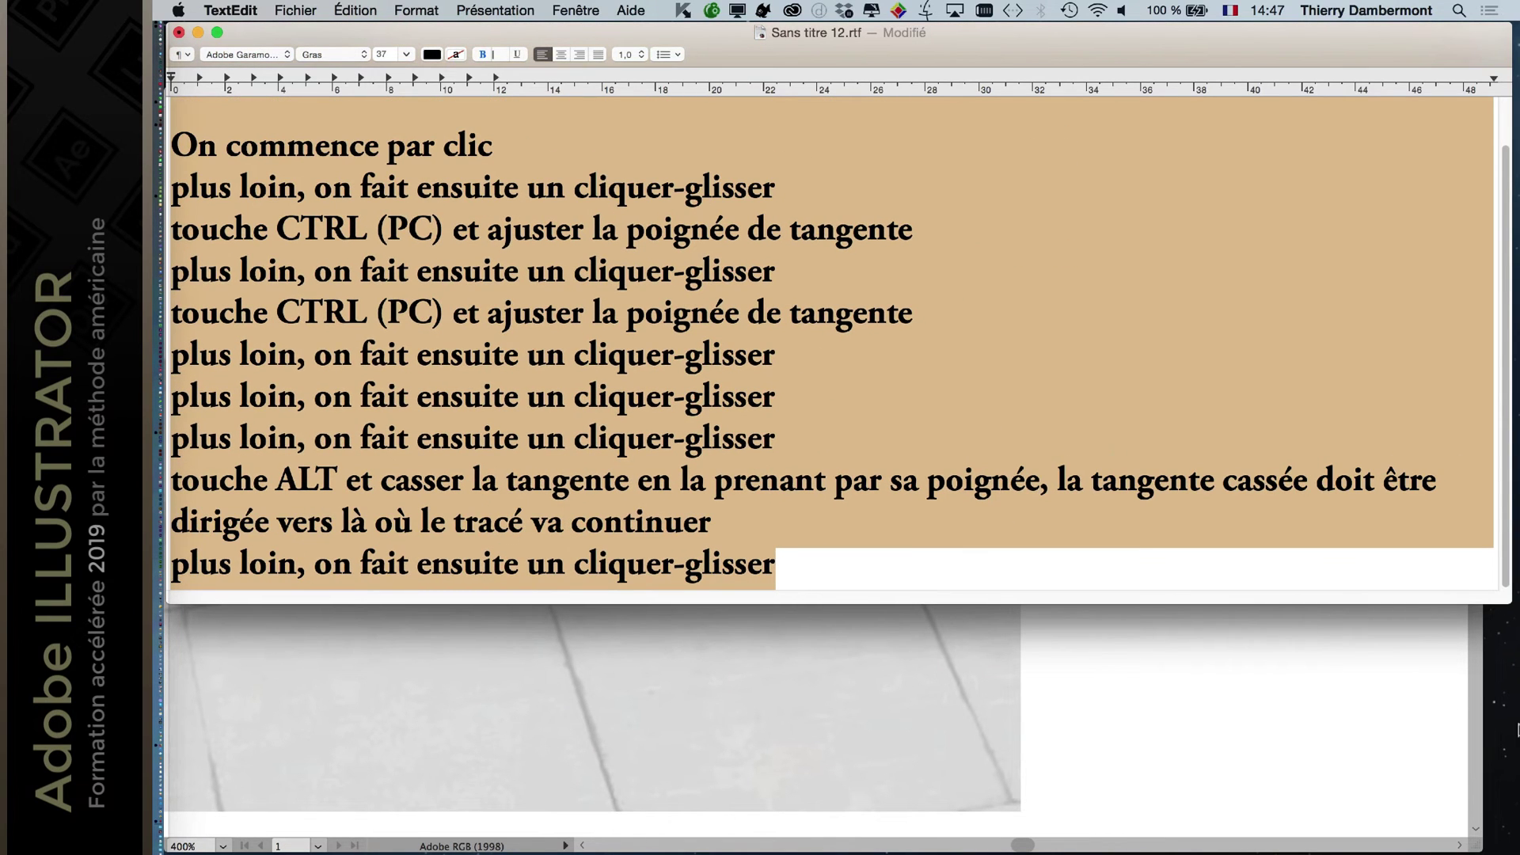
left_click_drag(1507, 612, 1506, 735)
left_click(1043, 513)
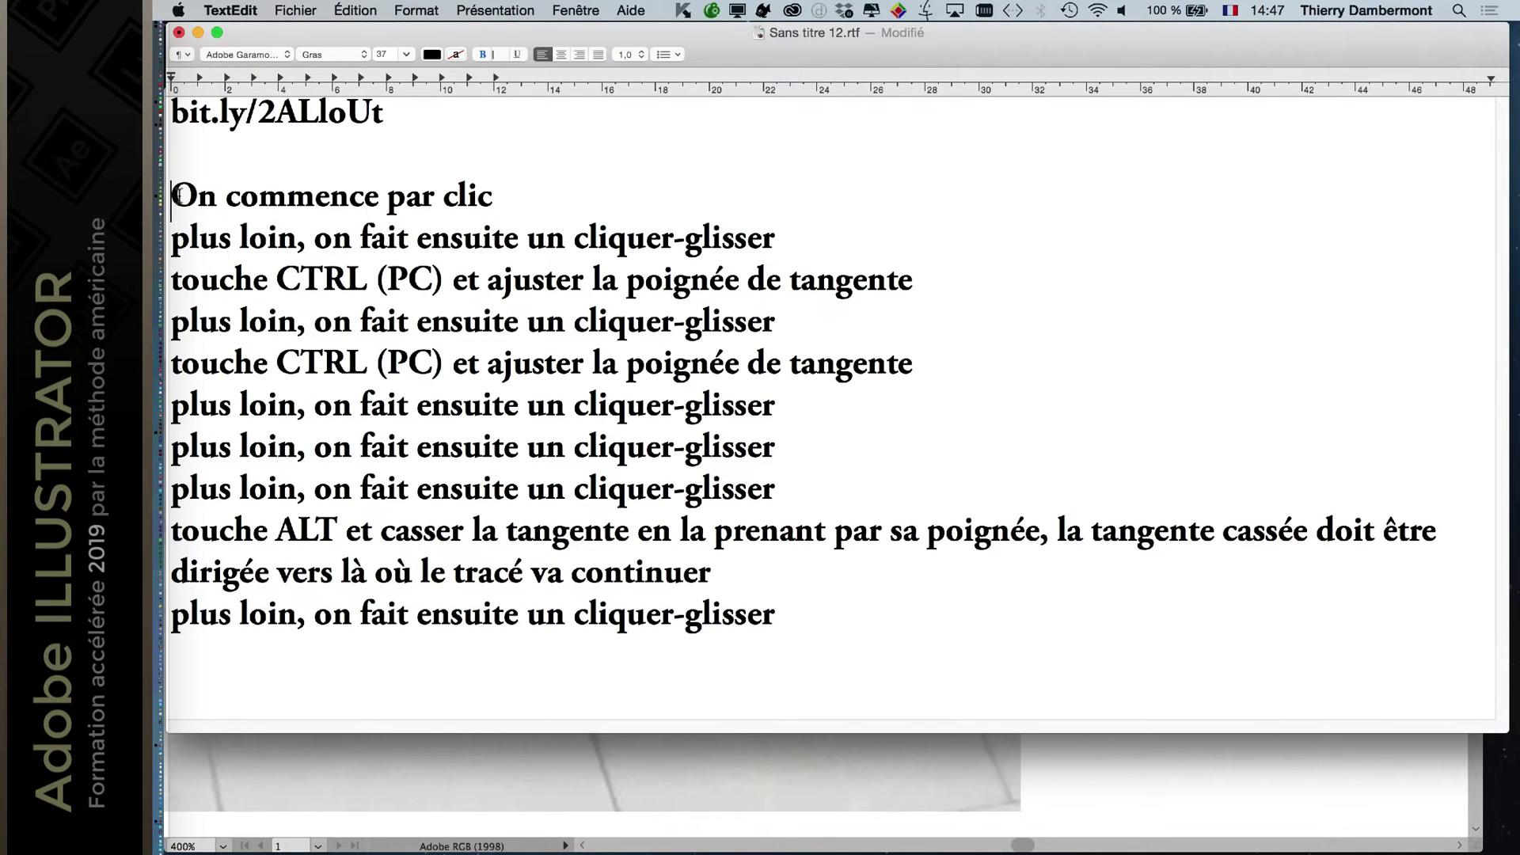
Add a "- " list dash in front of the first three instruction lines, starting at "On commence par clic".
type("- ")
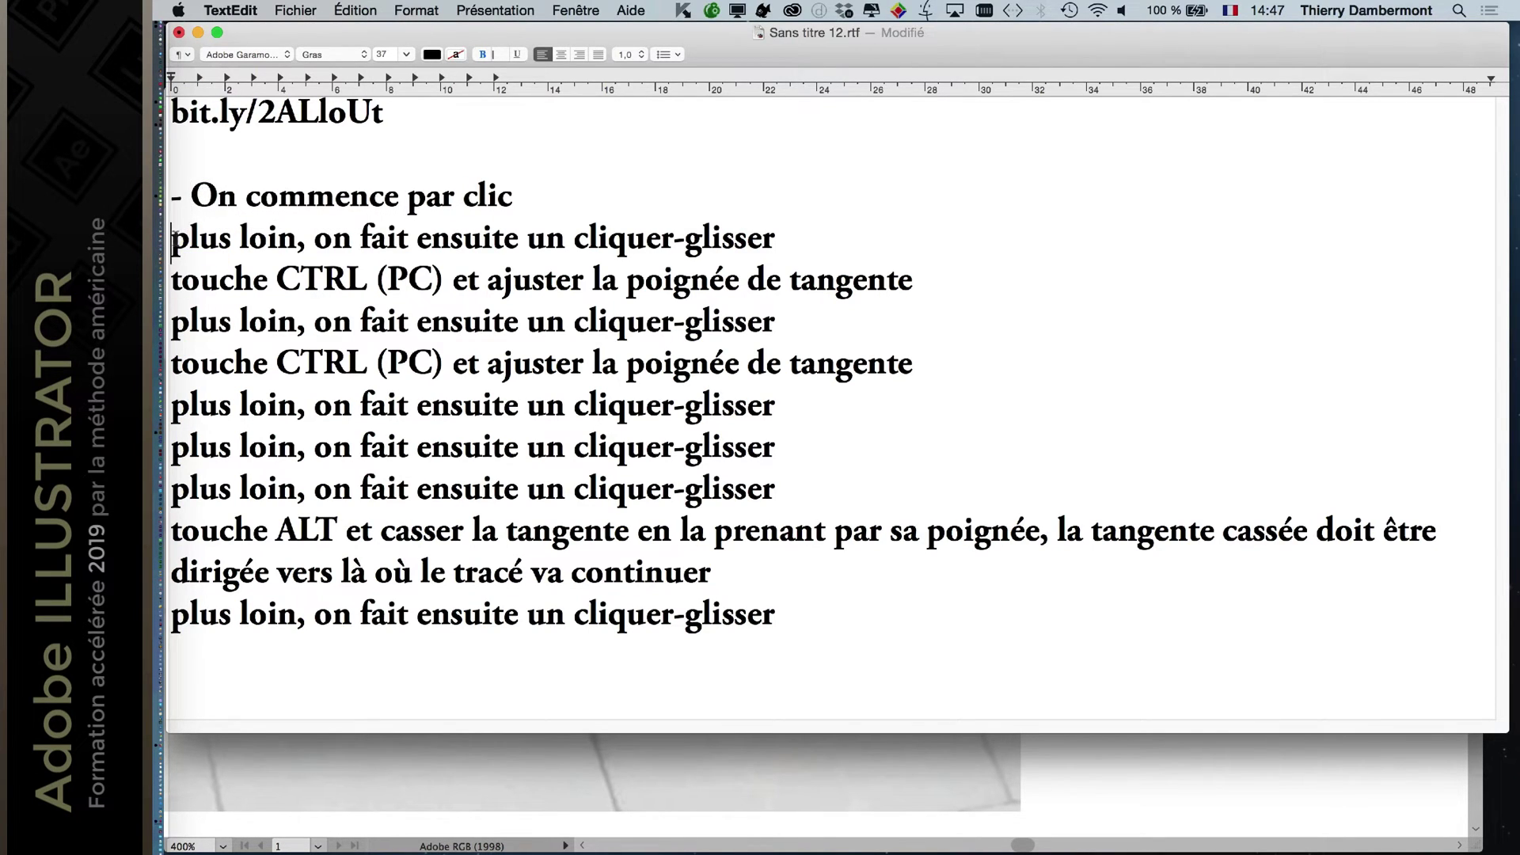
type("- ")
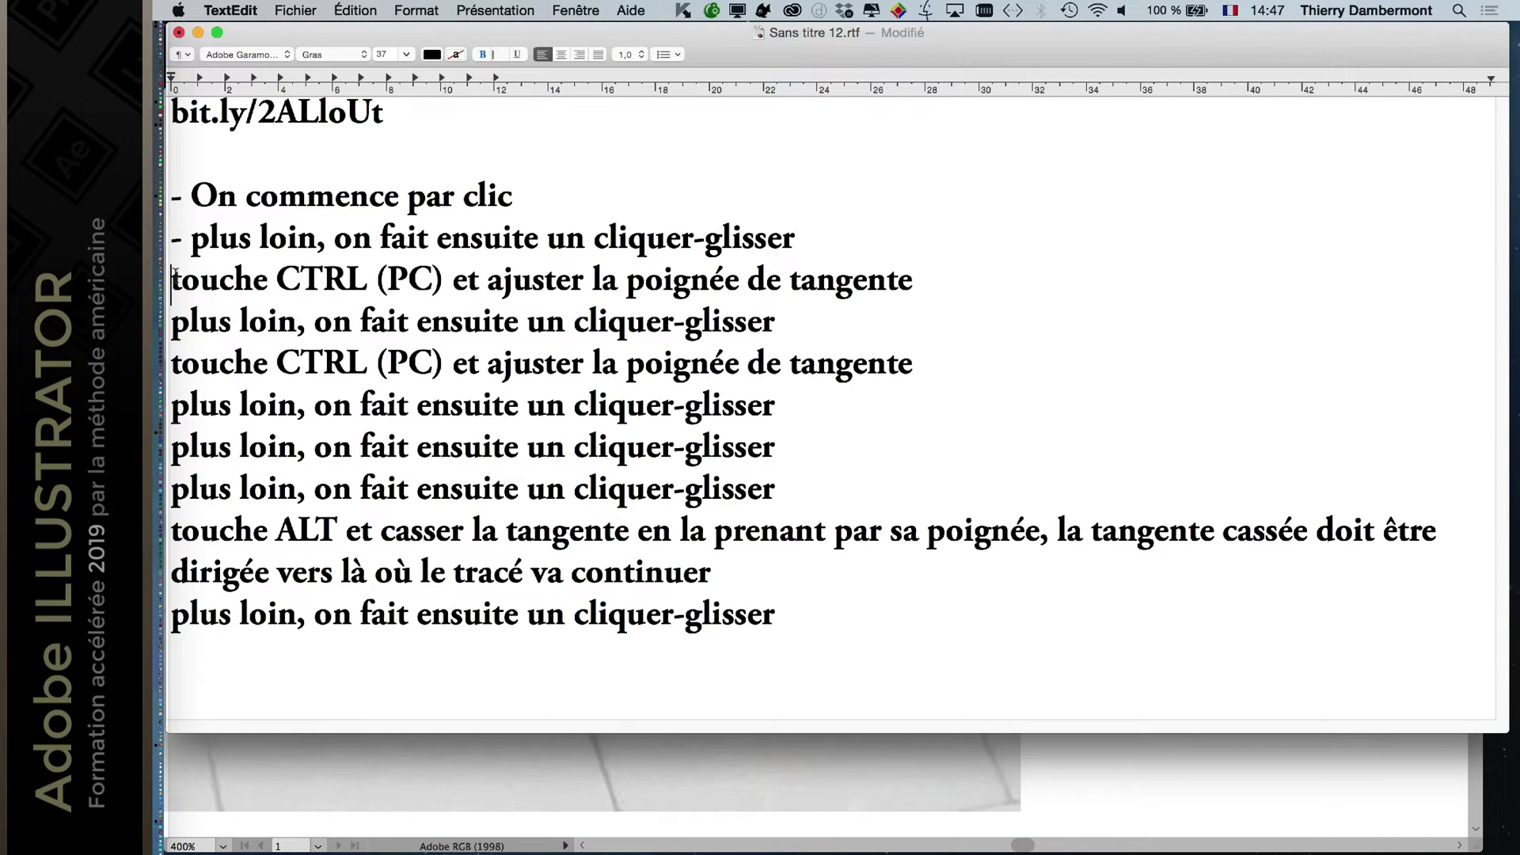
type("-")
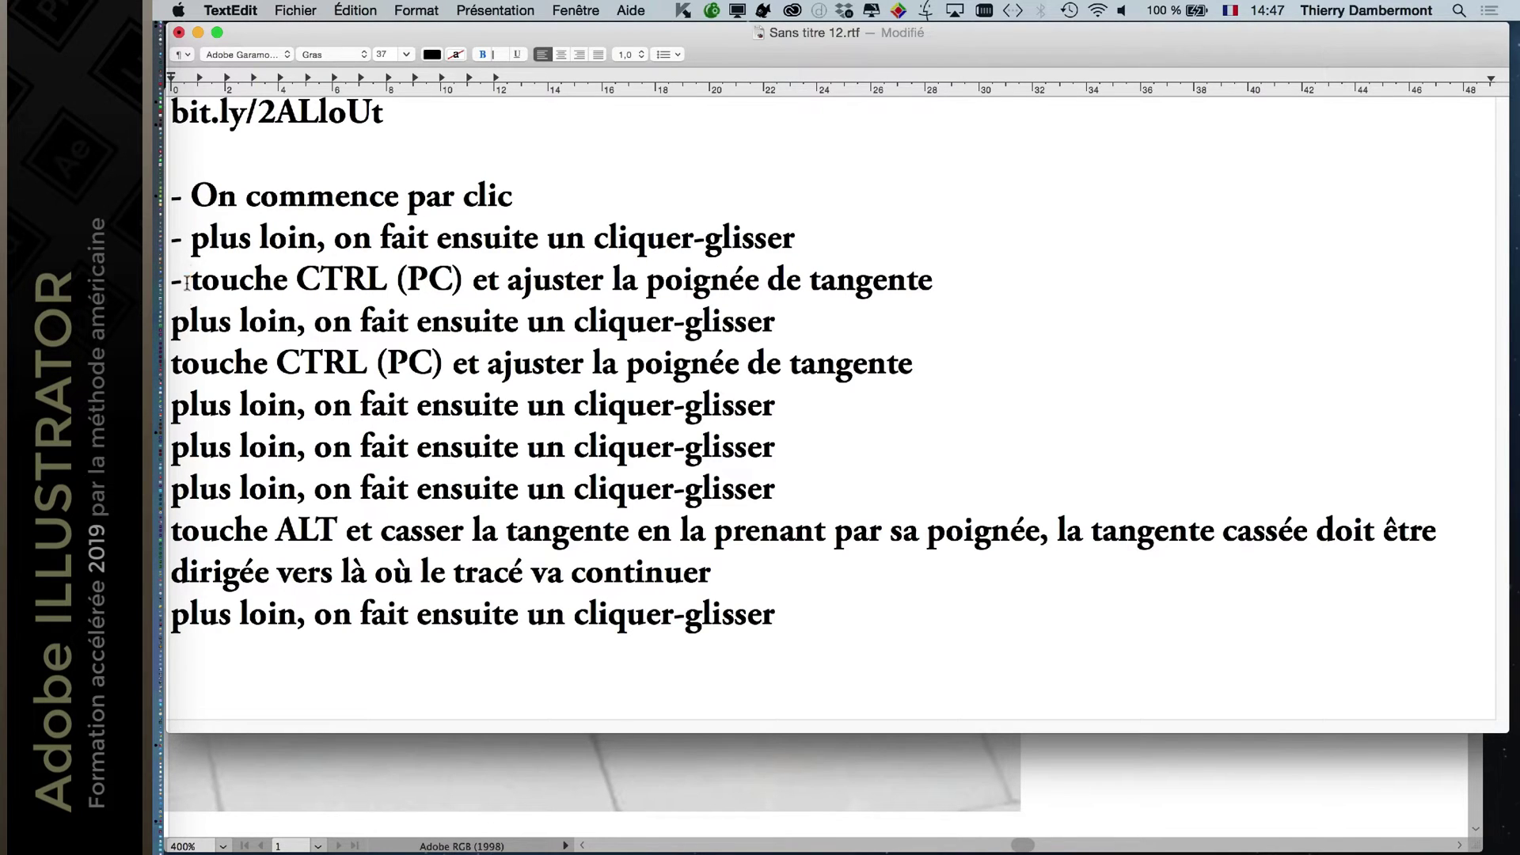
Copy the "- " prefix from the first CTRL line to the start of the three instruction lines below it.
left_click_drag(187, 283, 170, 283)
key("super+c")
left_click(172, 322)
key("super+v")
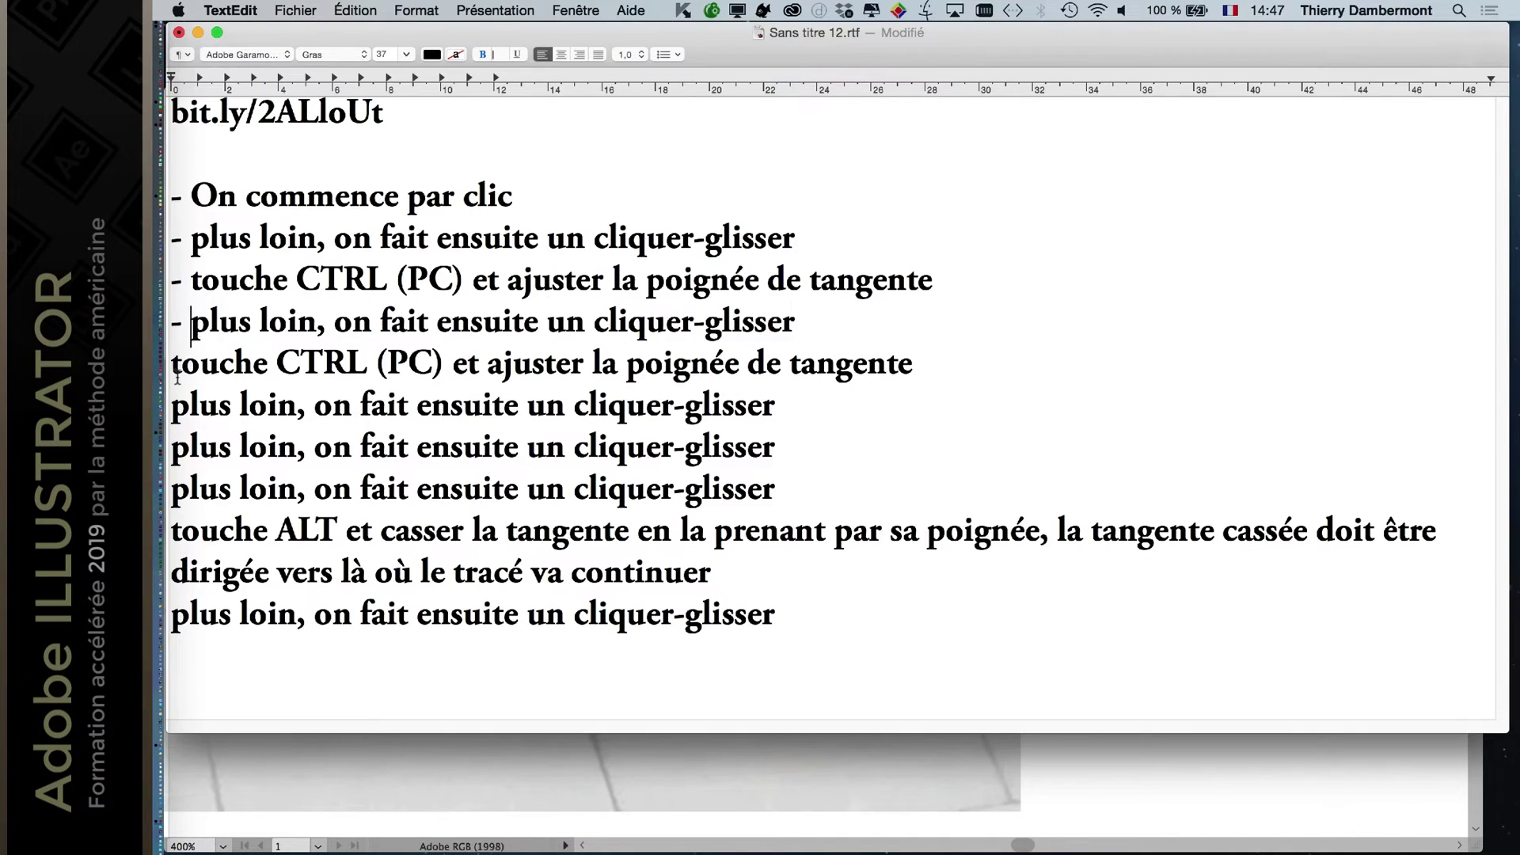
left_click(172, 366)
key("super+v")
left_click(172, 406)
key("super+v")
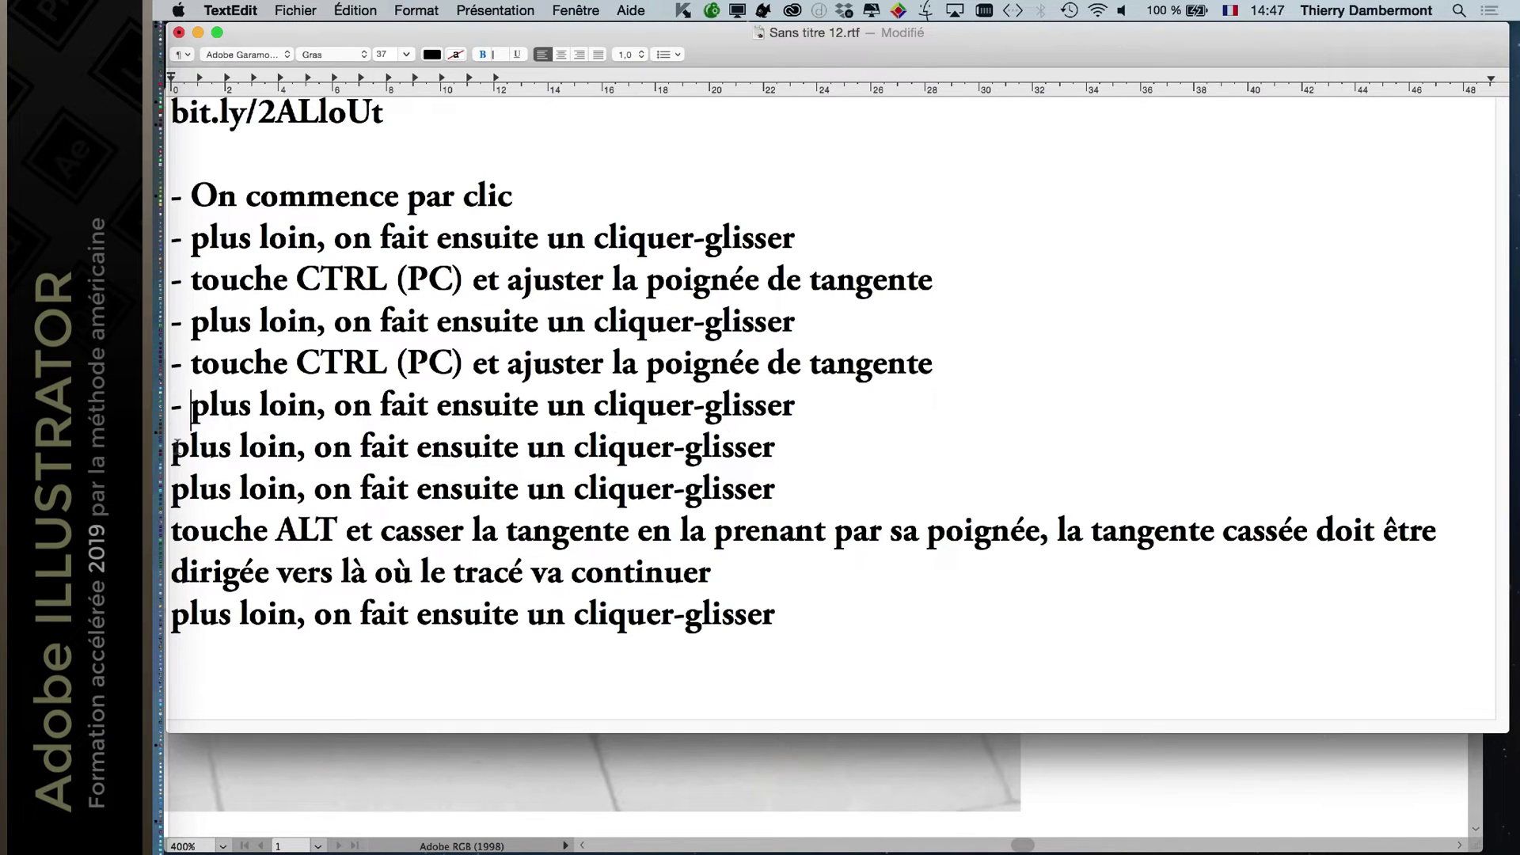
Paste the "- " prefix before the remaining instruction lines, including the ALT line and the last cliquer-glisser line.
left_click(172, 448)
key("super+v")
key("super+v")
left_click(169, 532)
key("super+v")
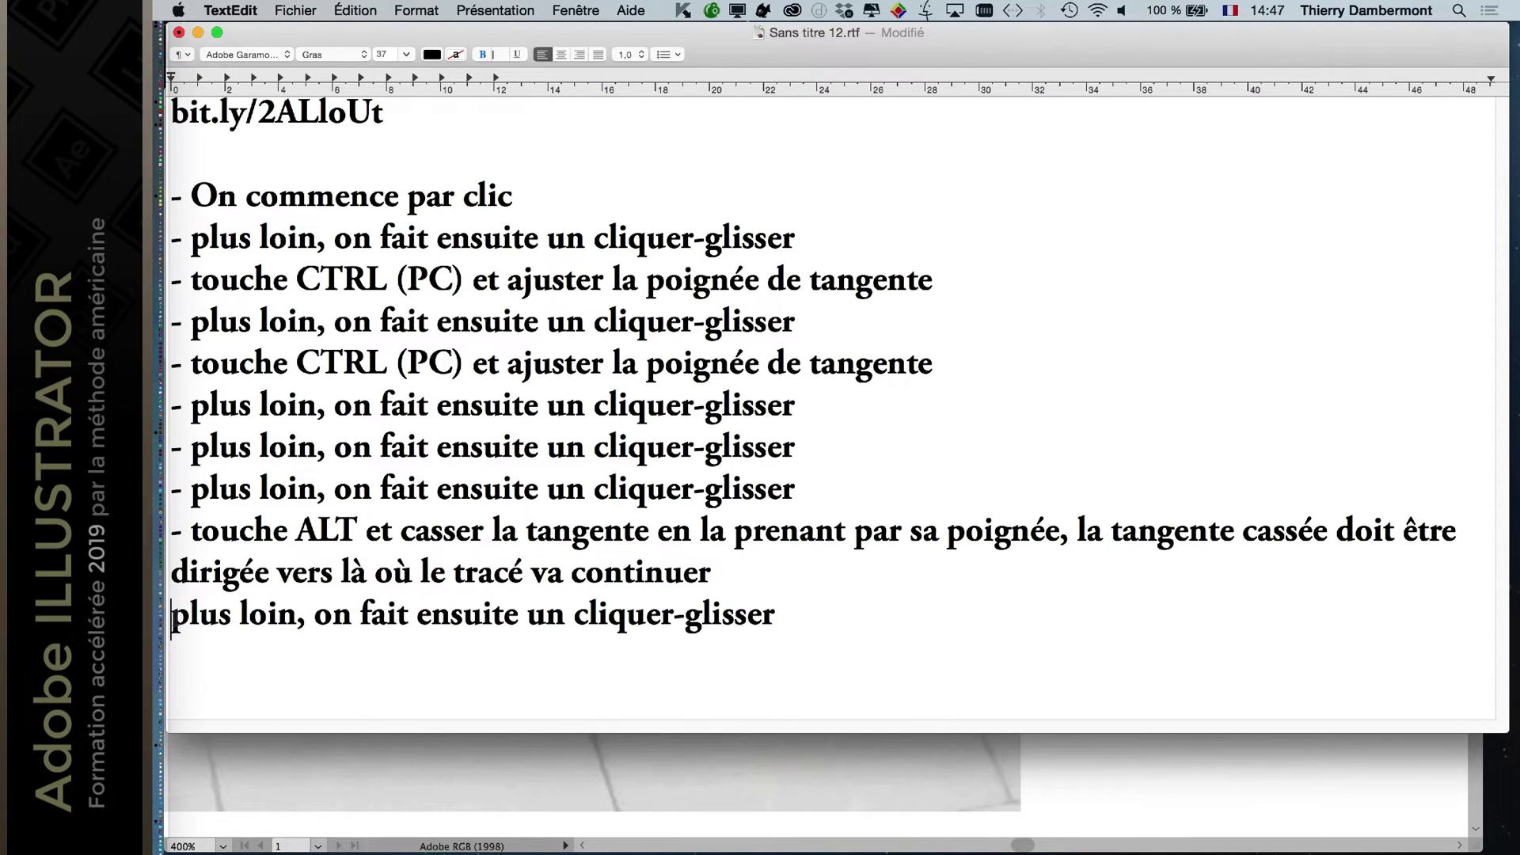
key("super+v")
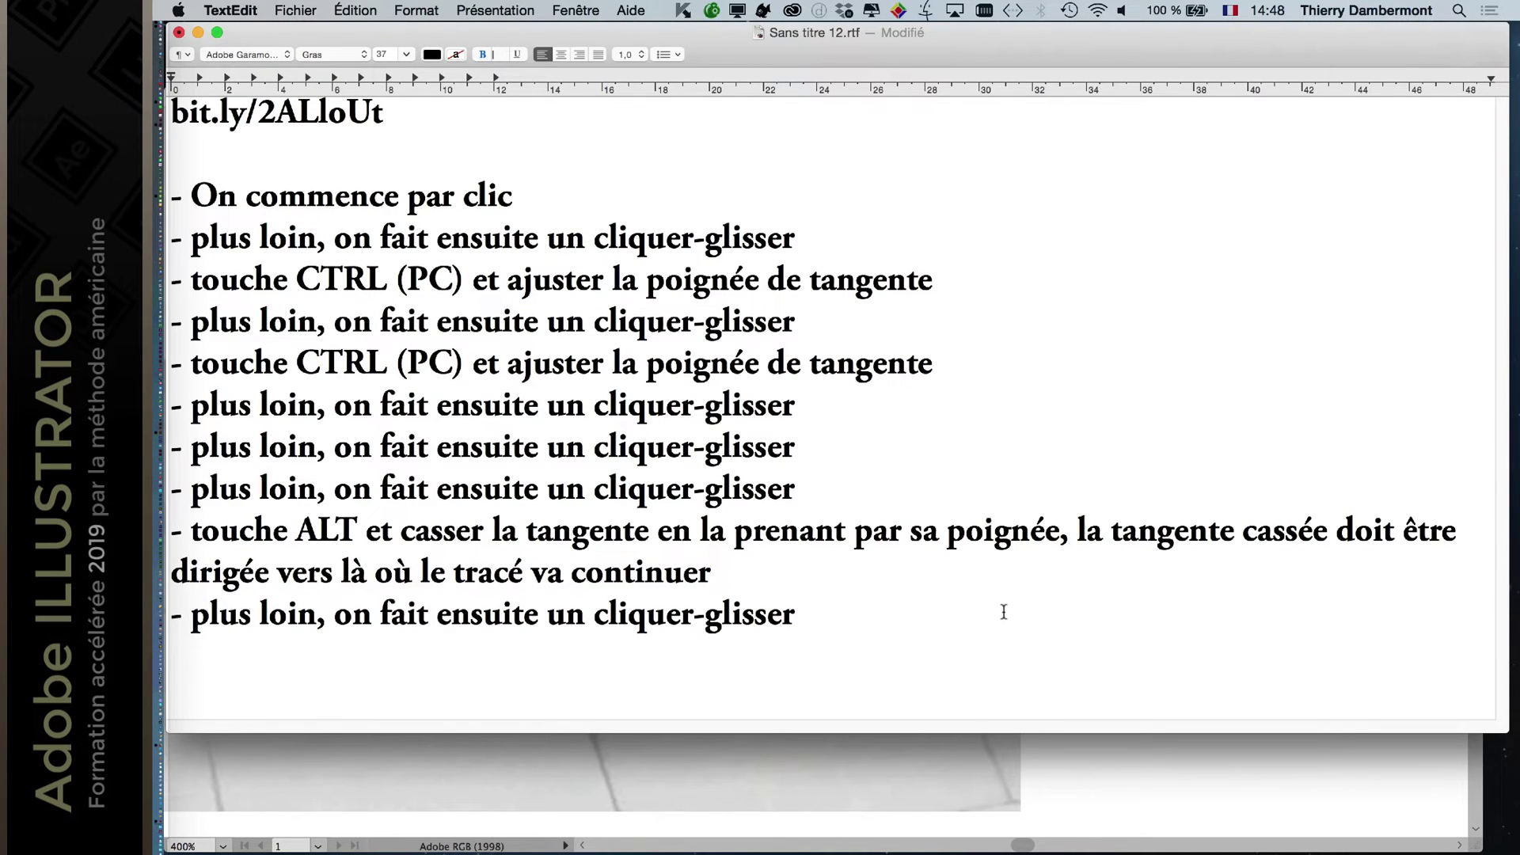
Switch to Illustrator, leave the Pen tool and activate the Direct Selection tool for editing the car outline.
left_click(1065, 836)
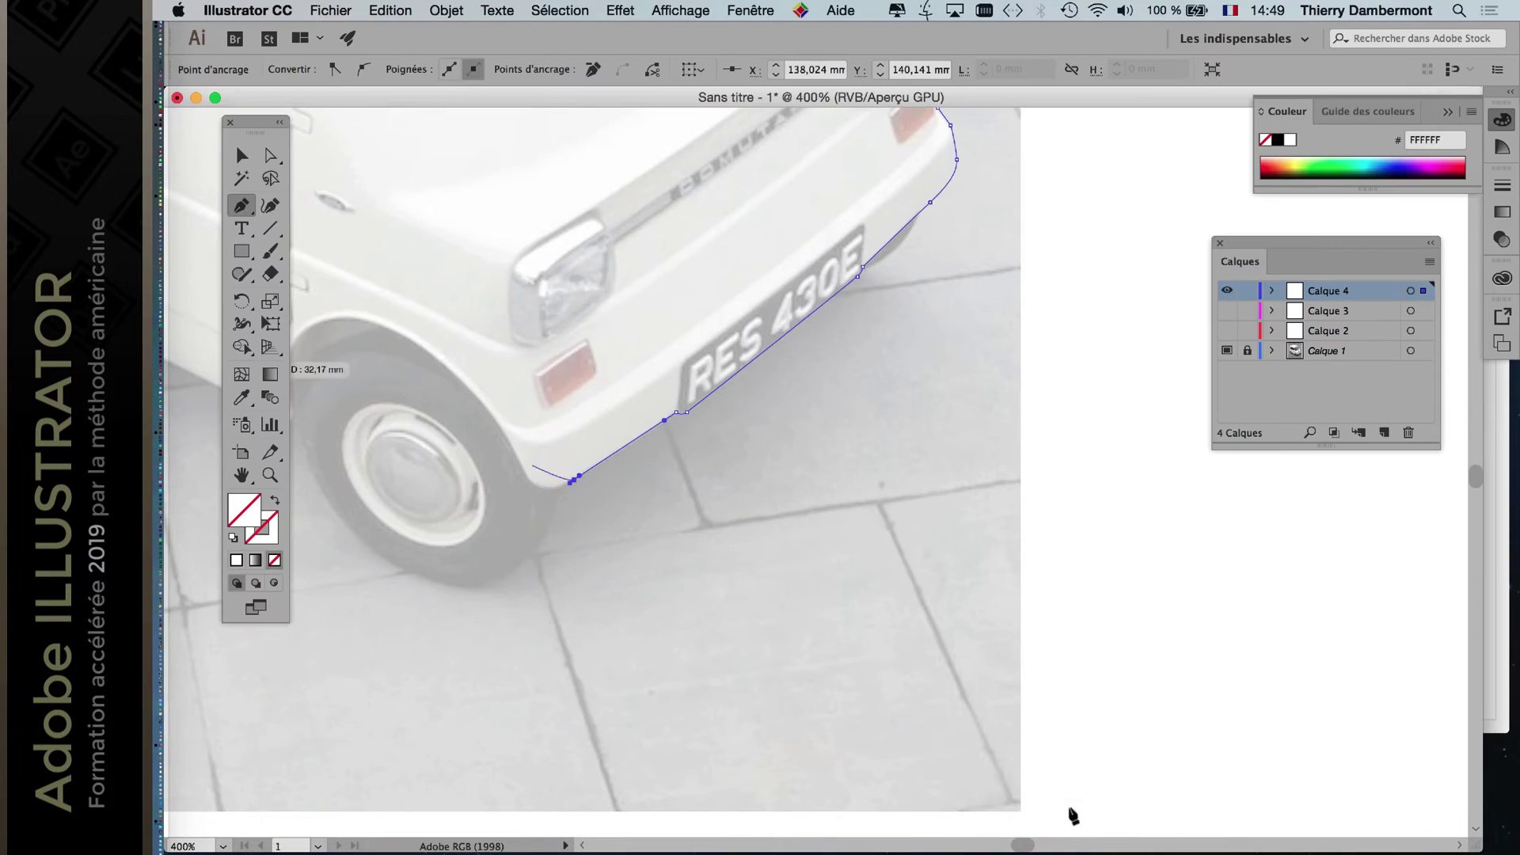
left_click(240, 157)
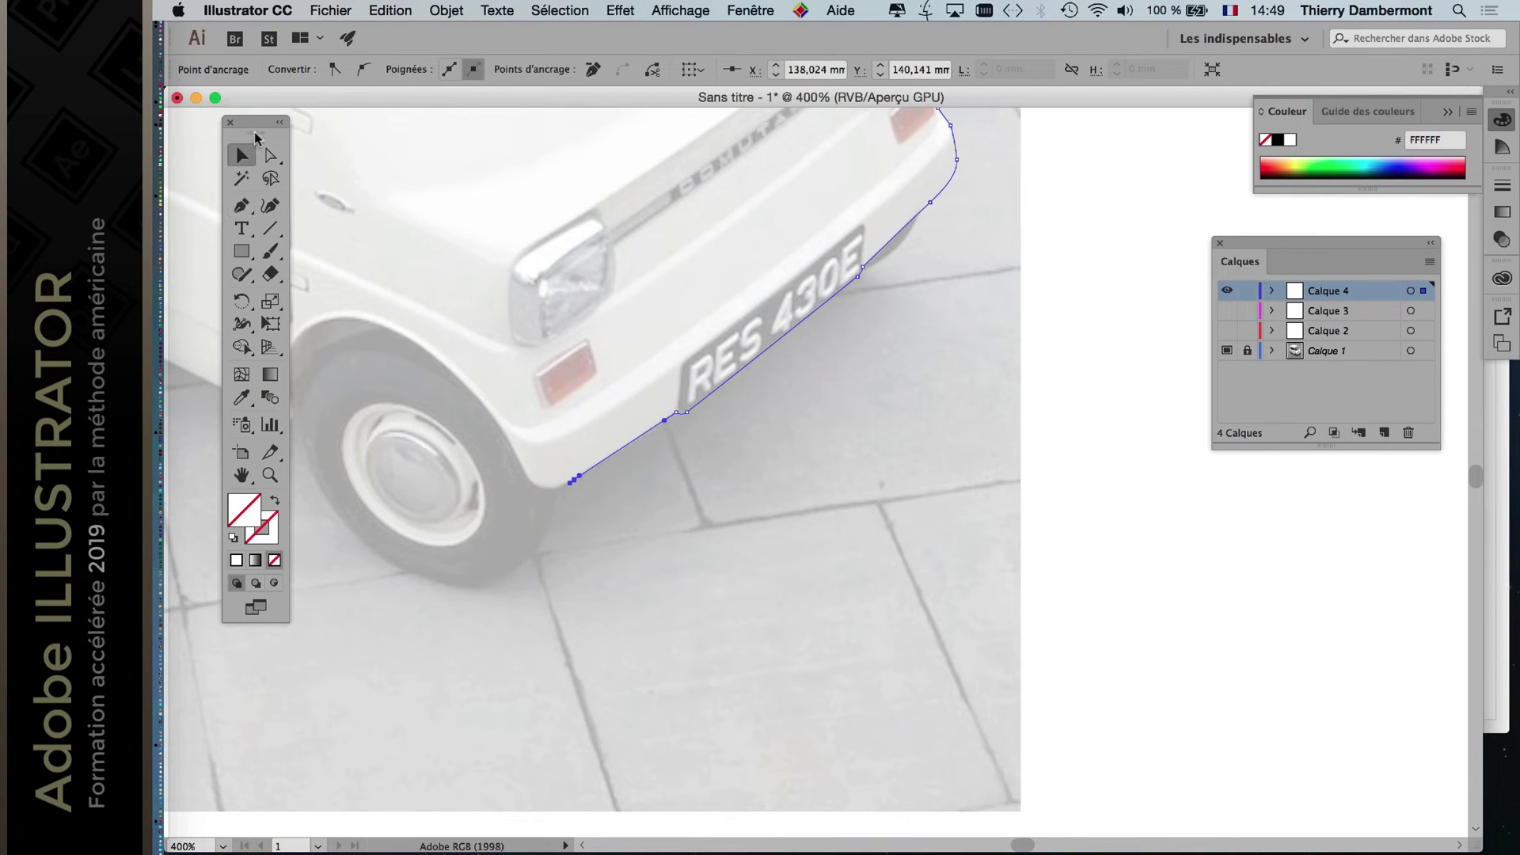
left_click_drag(257, 129, 260, 137)
scroll(668, 309, "up", 10)
scroll(668, 309, "left", 3)
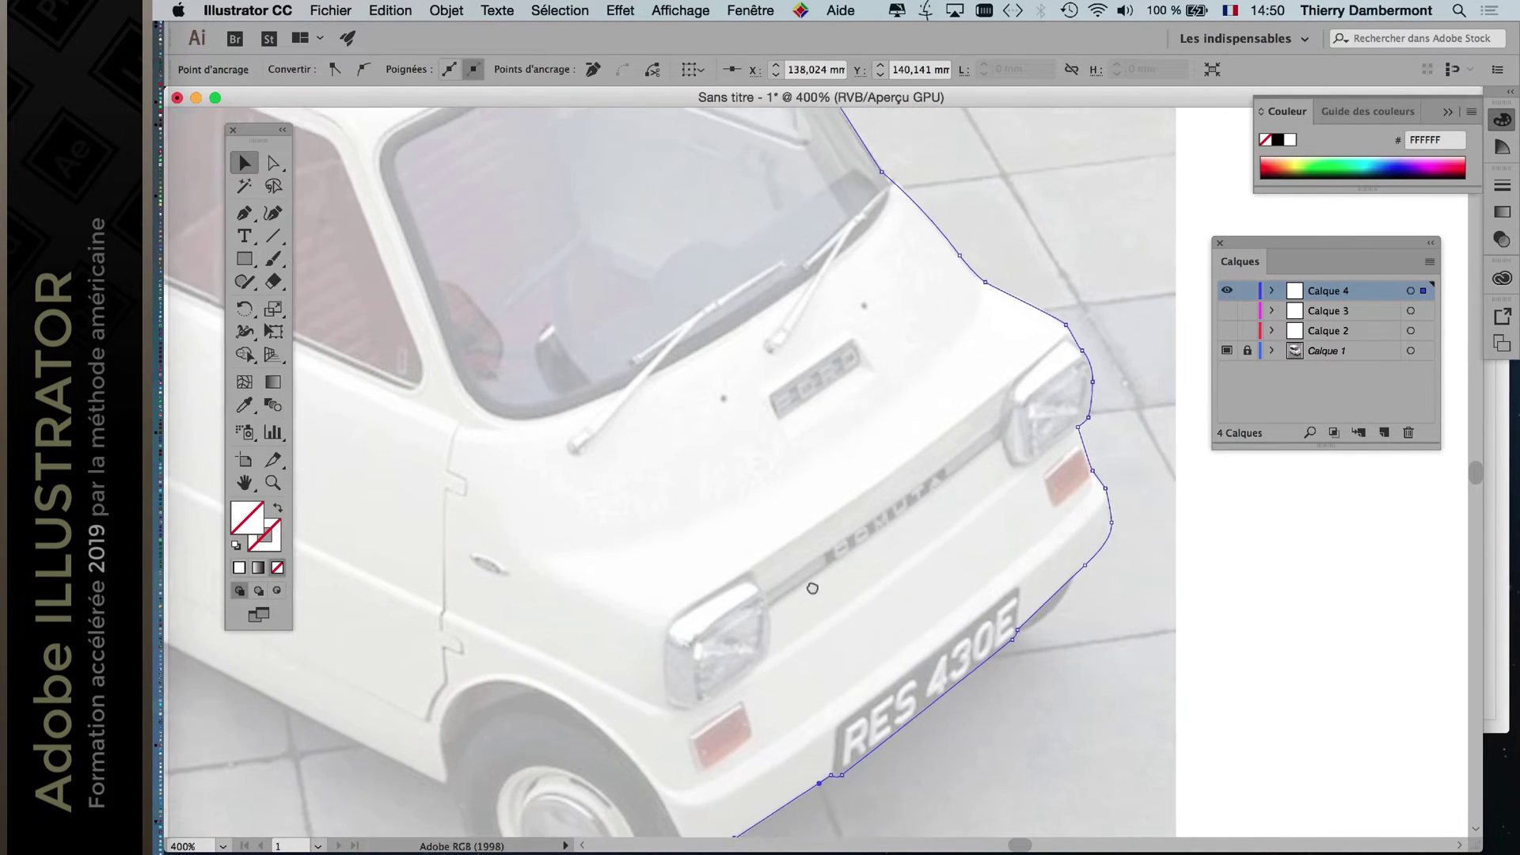
left_click_drag(826, 548, 809, 566)
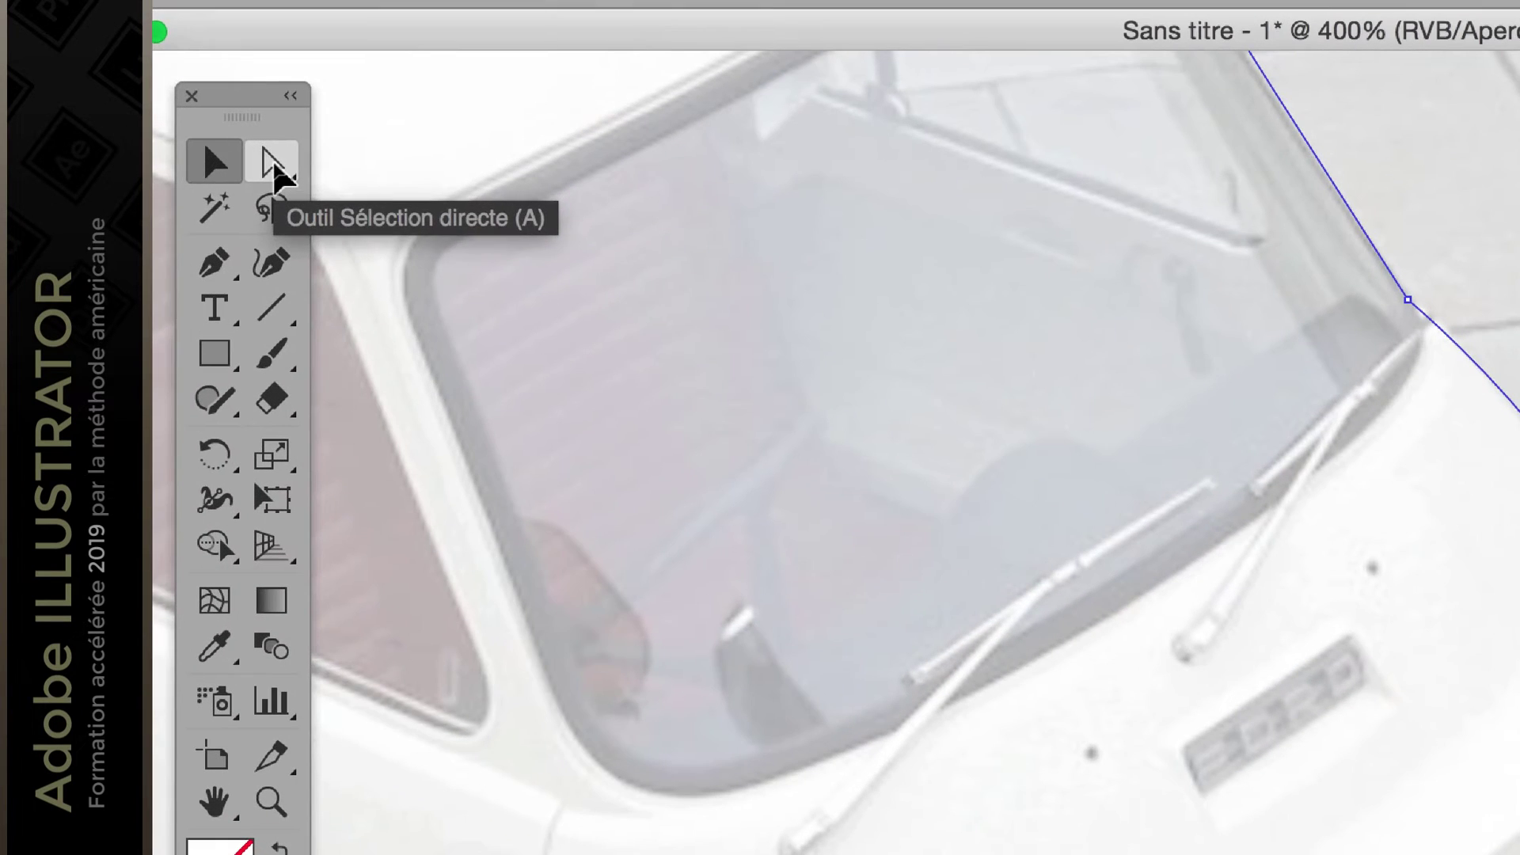
left_click(274, 164)
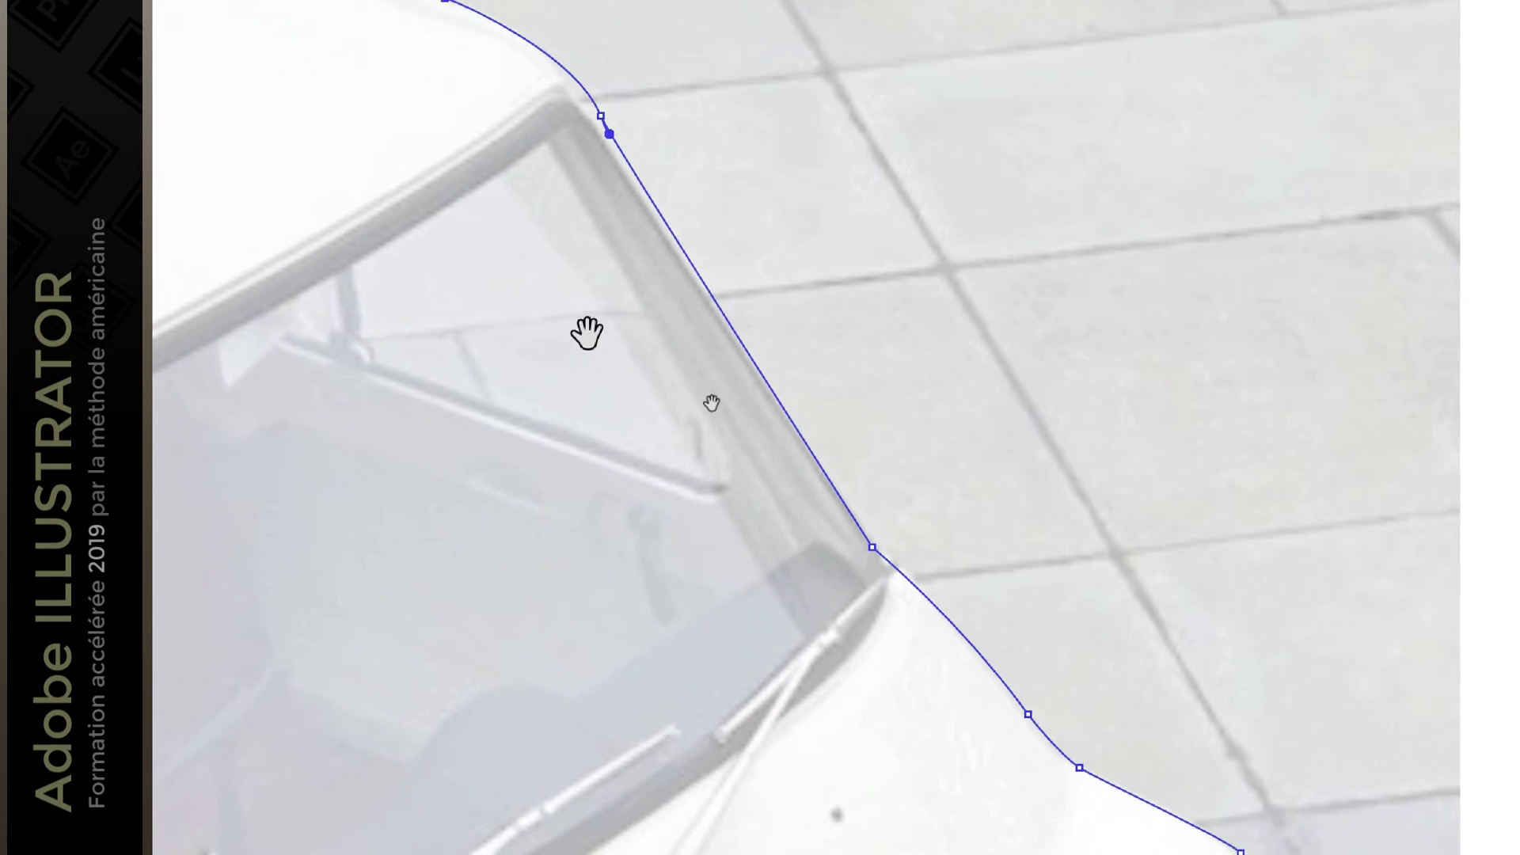
Select the outline's roof edge and roof corner segments in turn to inspect their tangent handles.
left_click_drag(577, 329, 653, 544)
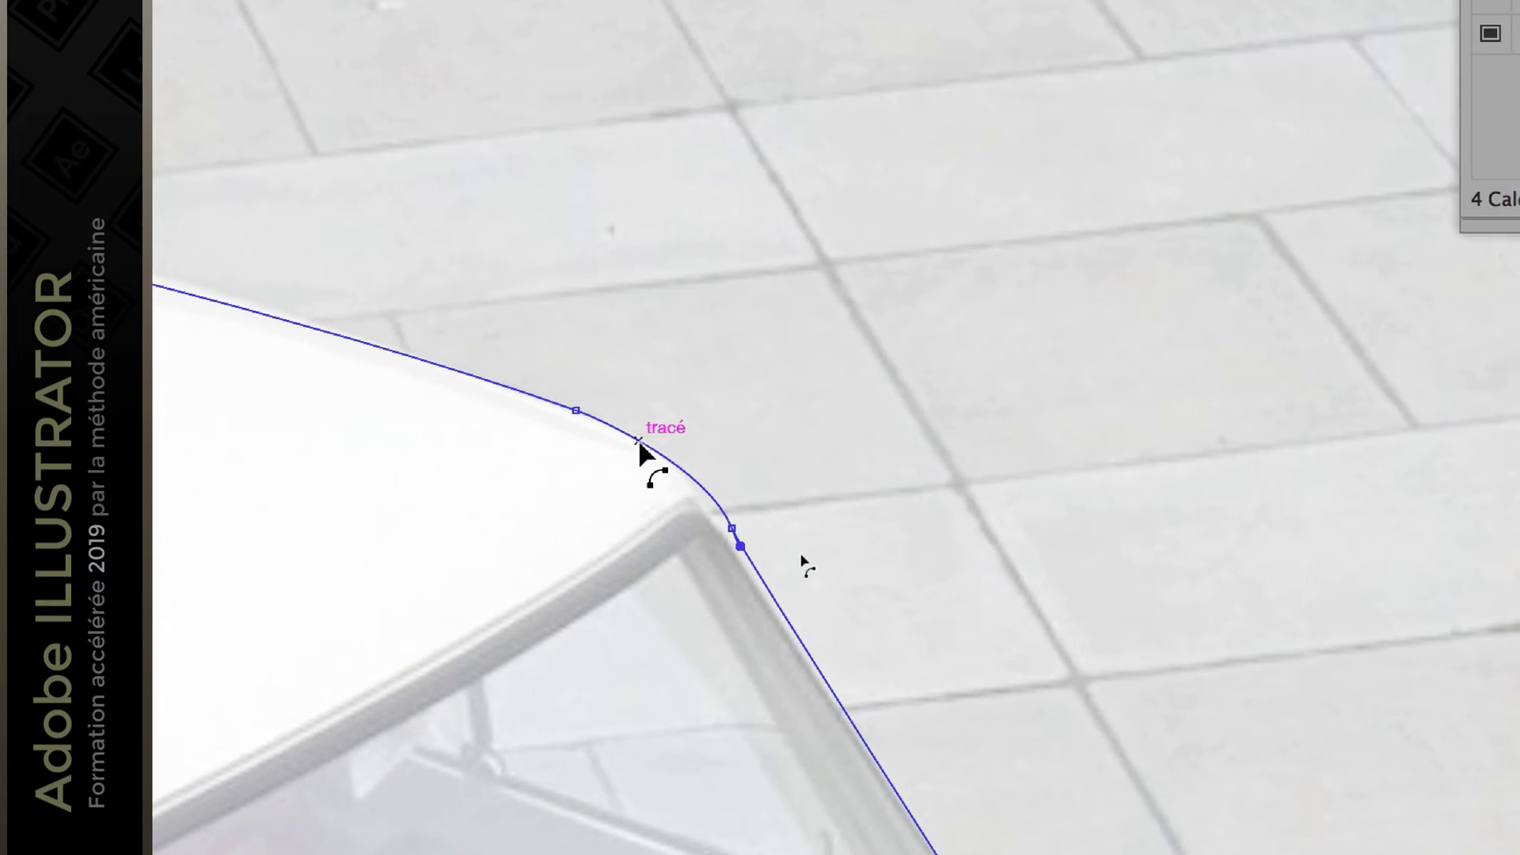
scroll(640, 443, "up", 2)
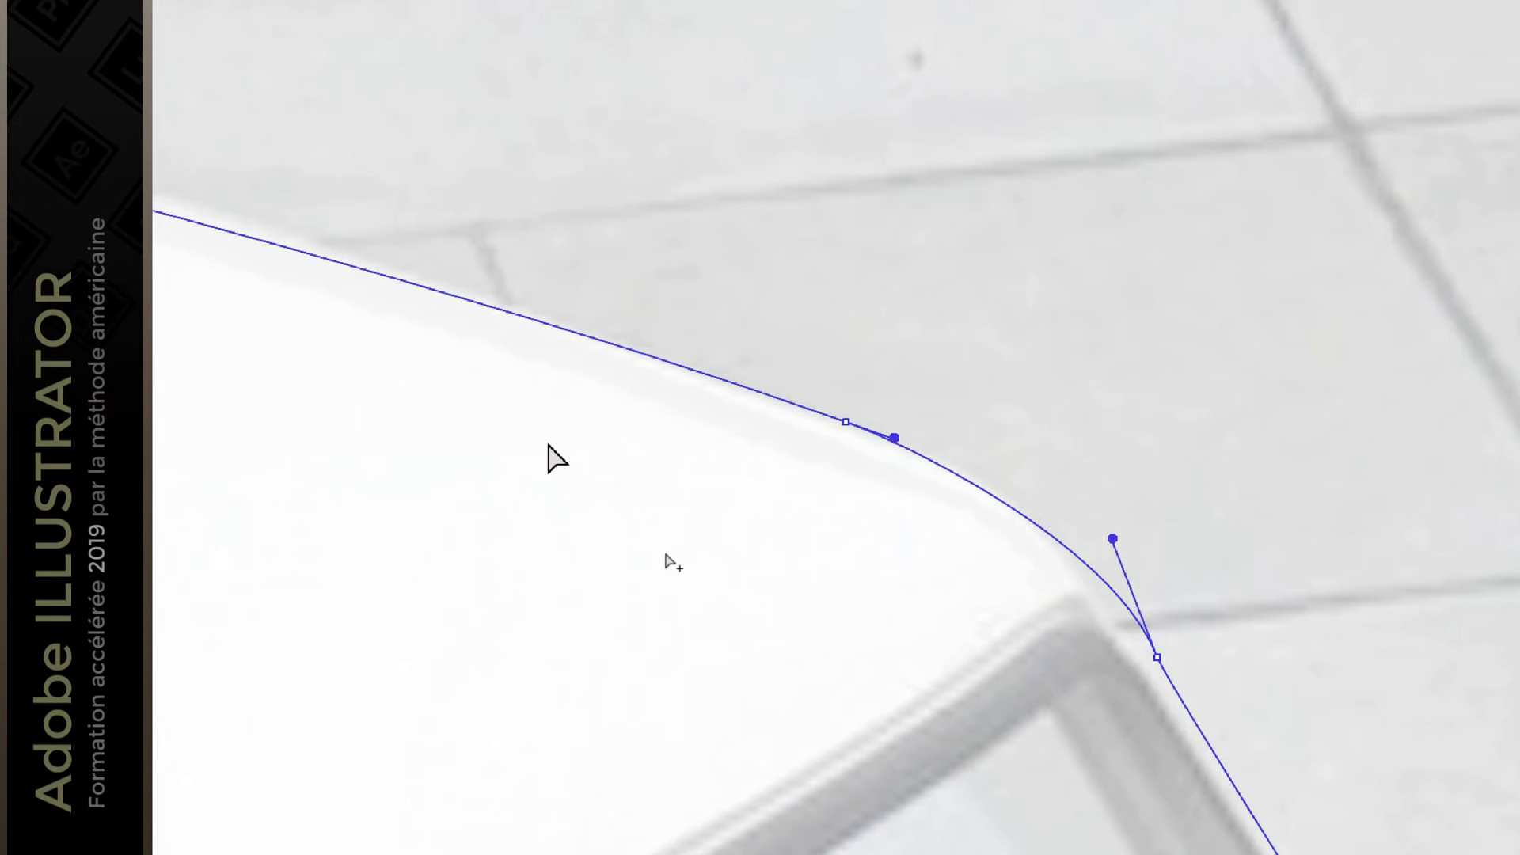
left_click_drag(640, 481, 1053, 593)
left_click(679, 421)
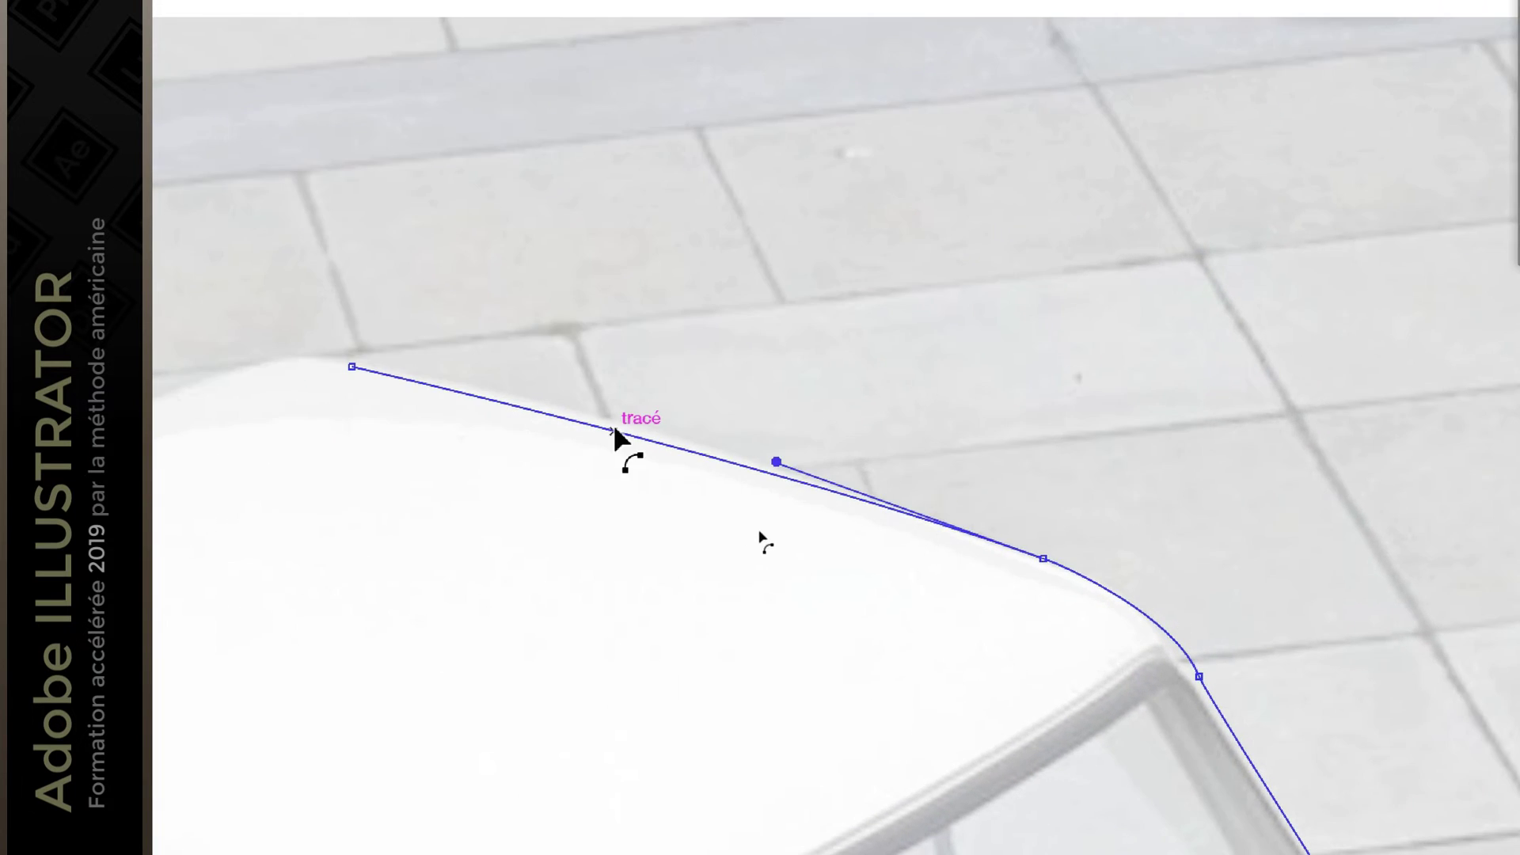
scroll(942, 522, "up", 2)
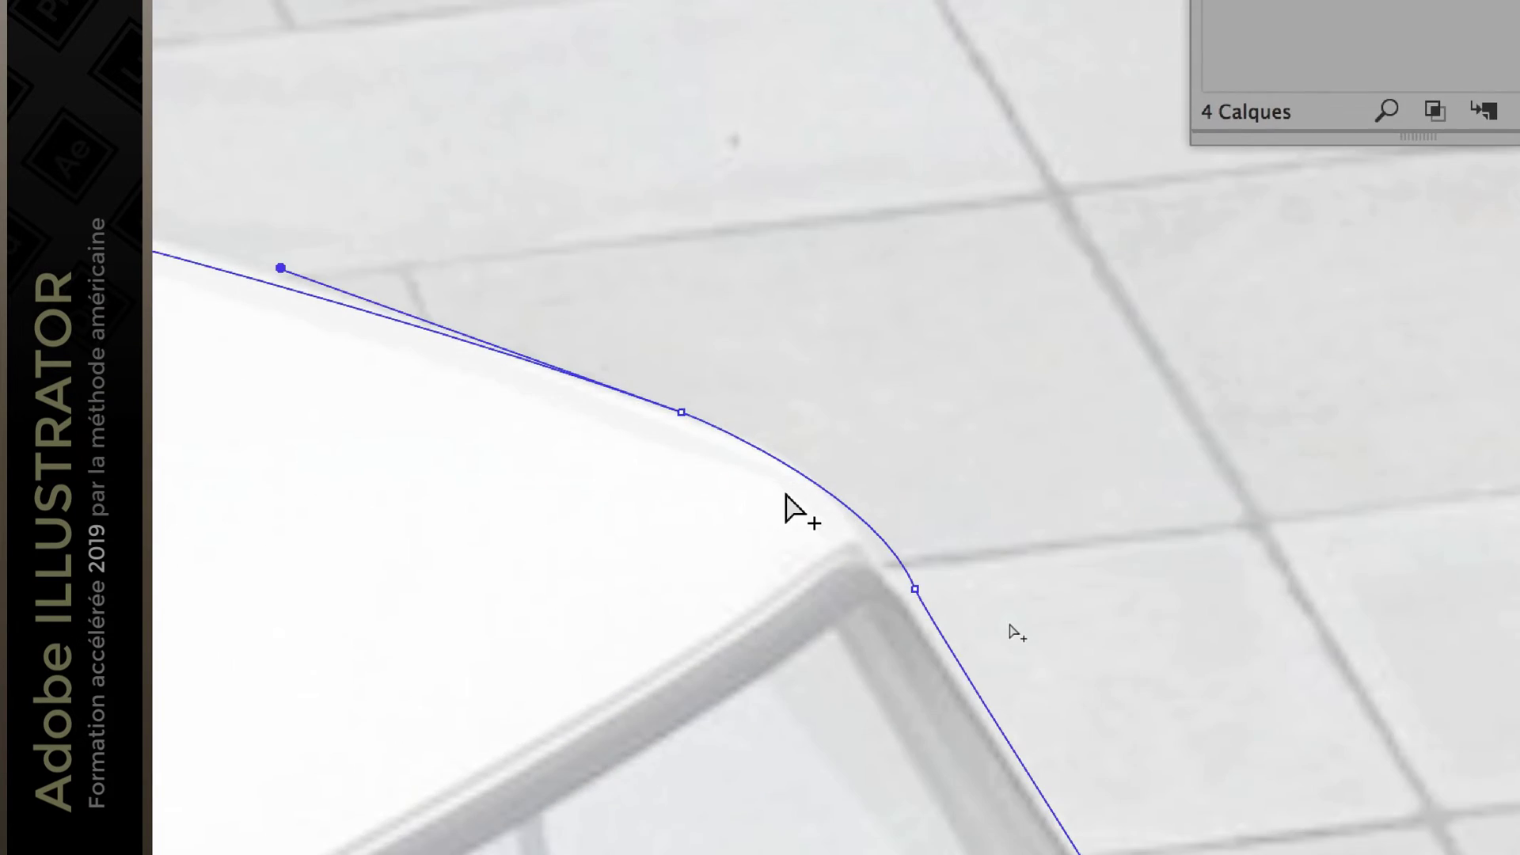
left_click(795, 495)
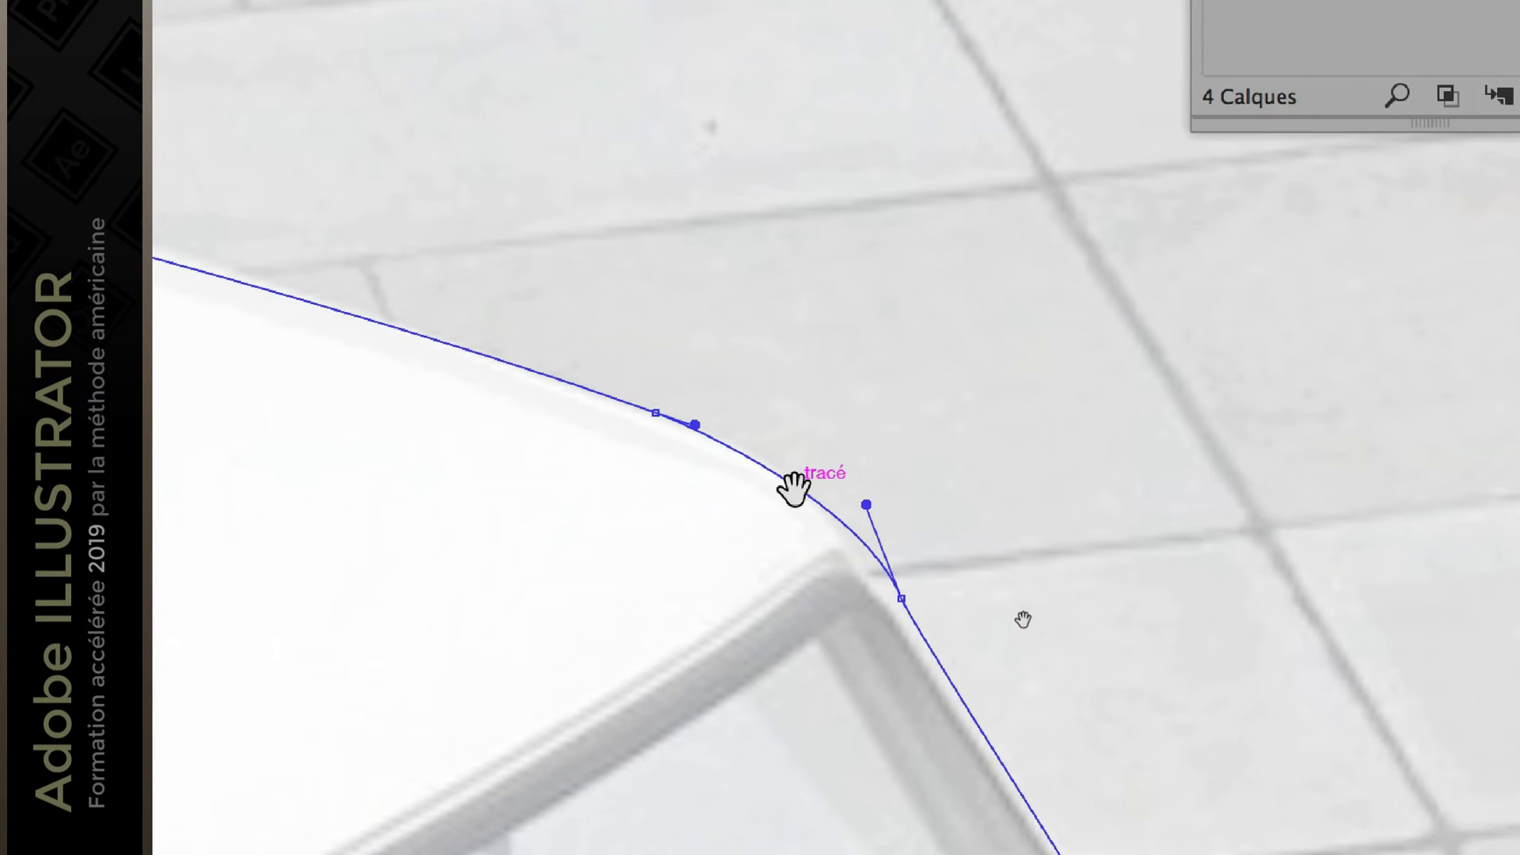
left_click_drag(791, 485, 515, 257)
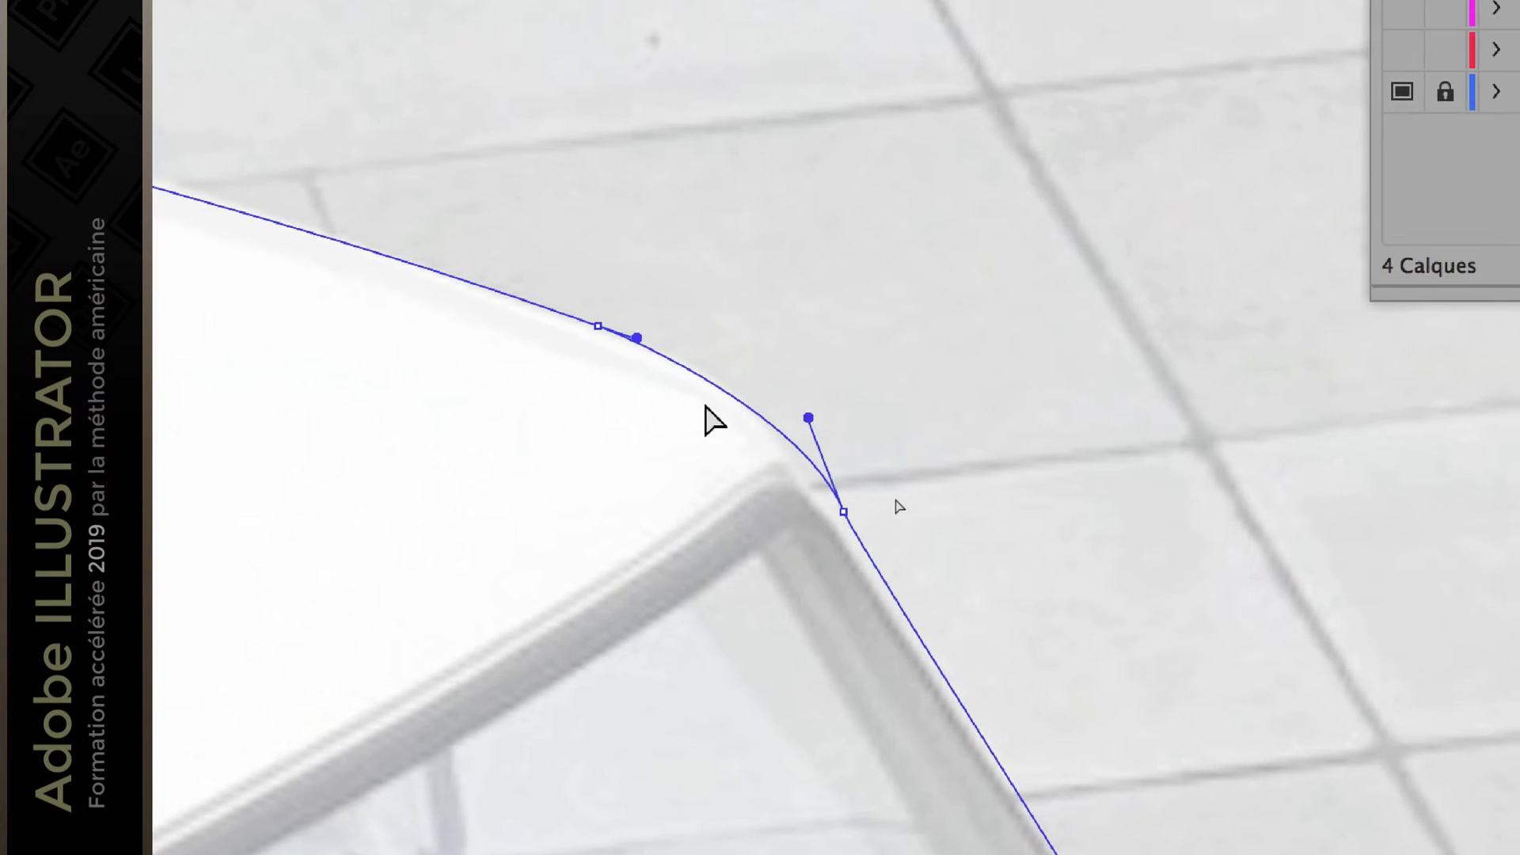
Adjust the tangent handle of the anchor at the top of the windscreen pillar so the curve follows the roof corner.
key("a")
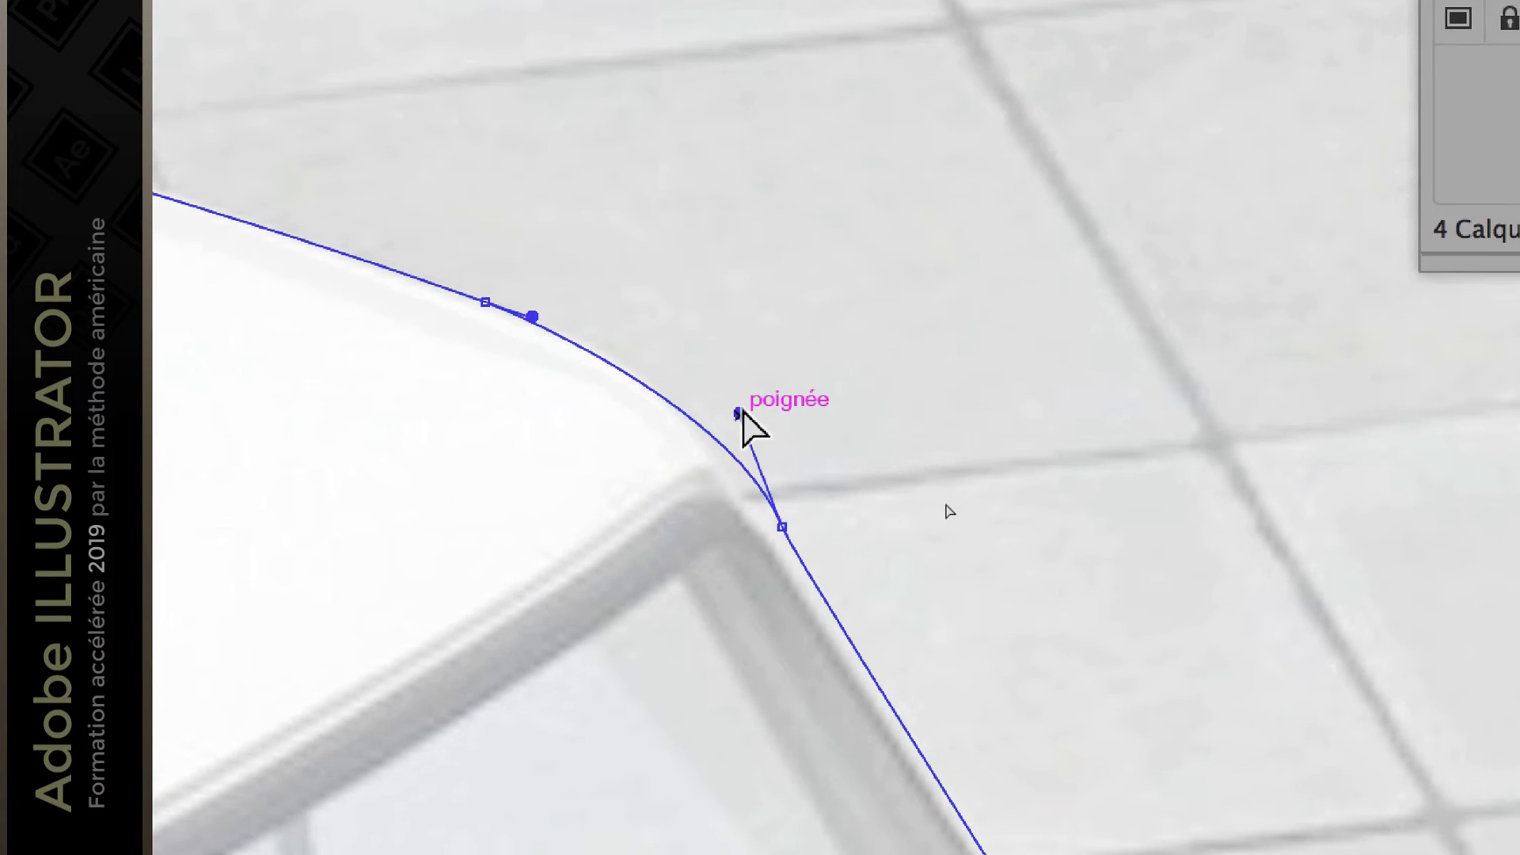
left_click(633, 424)
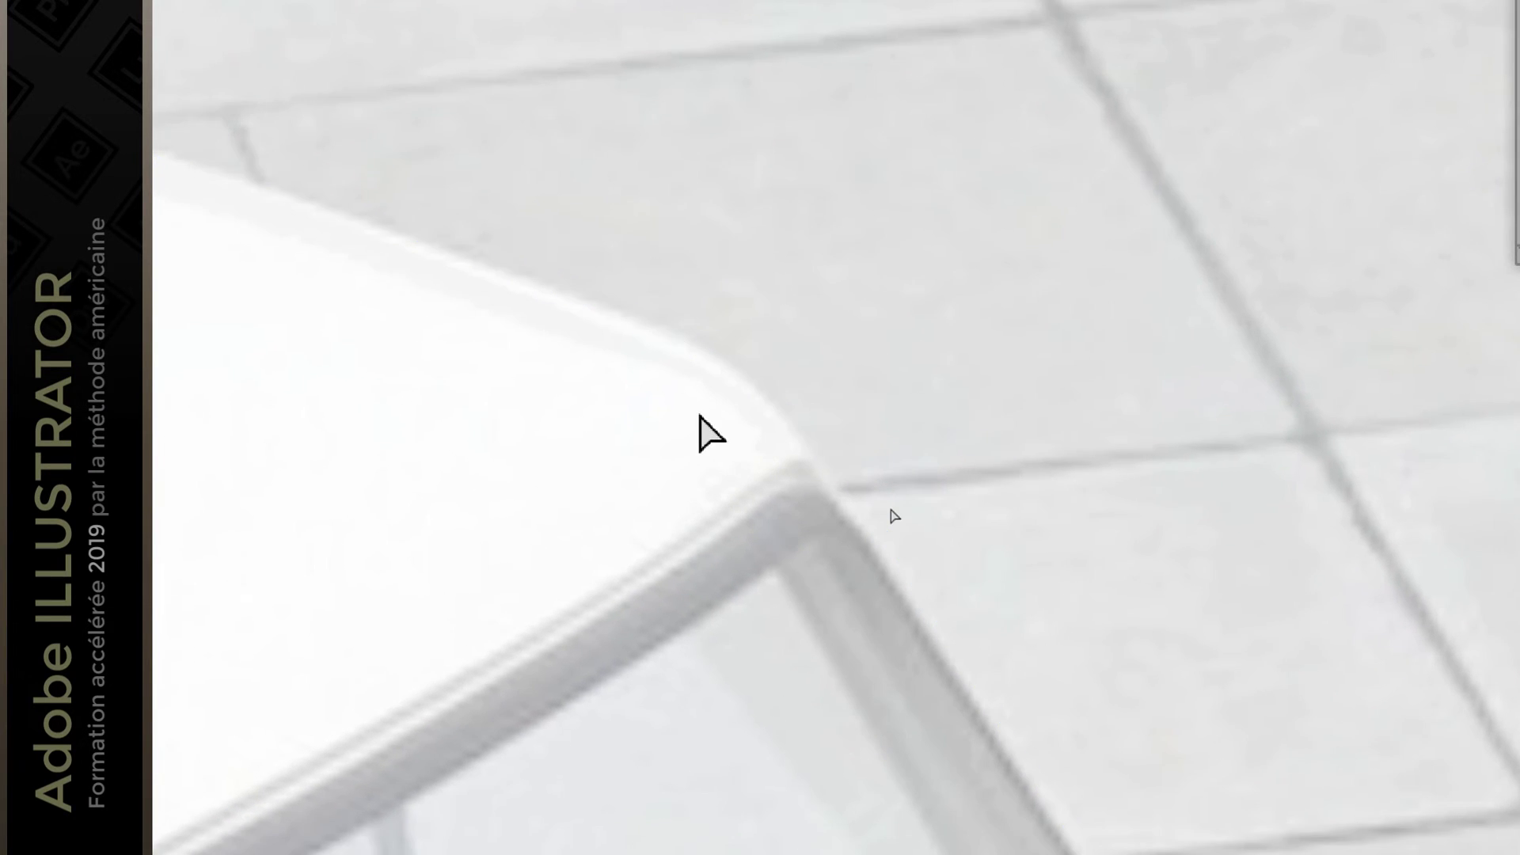
left_click(702, 411)
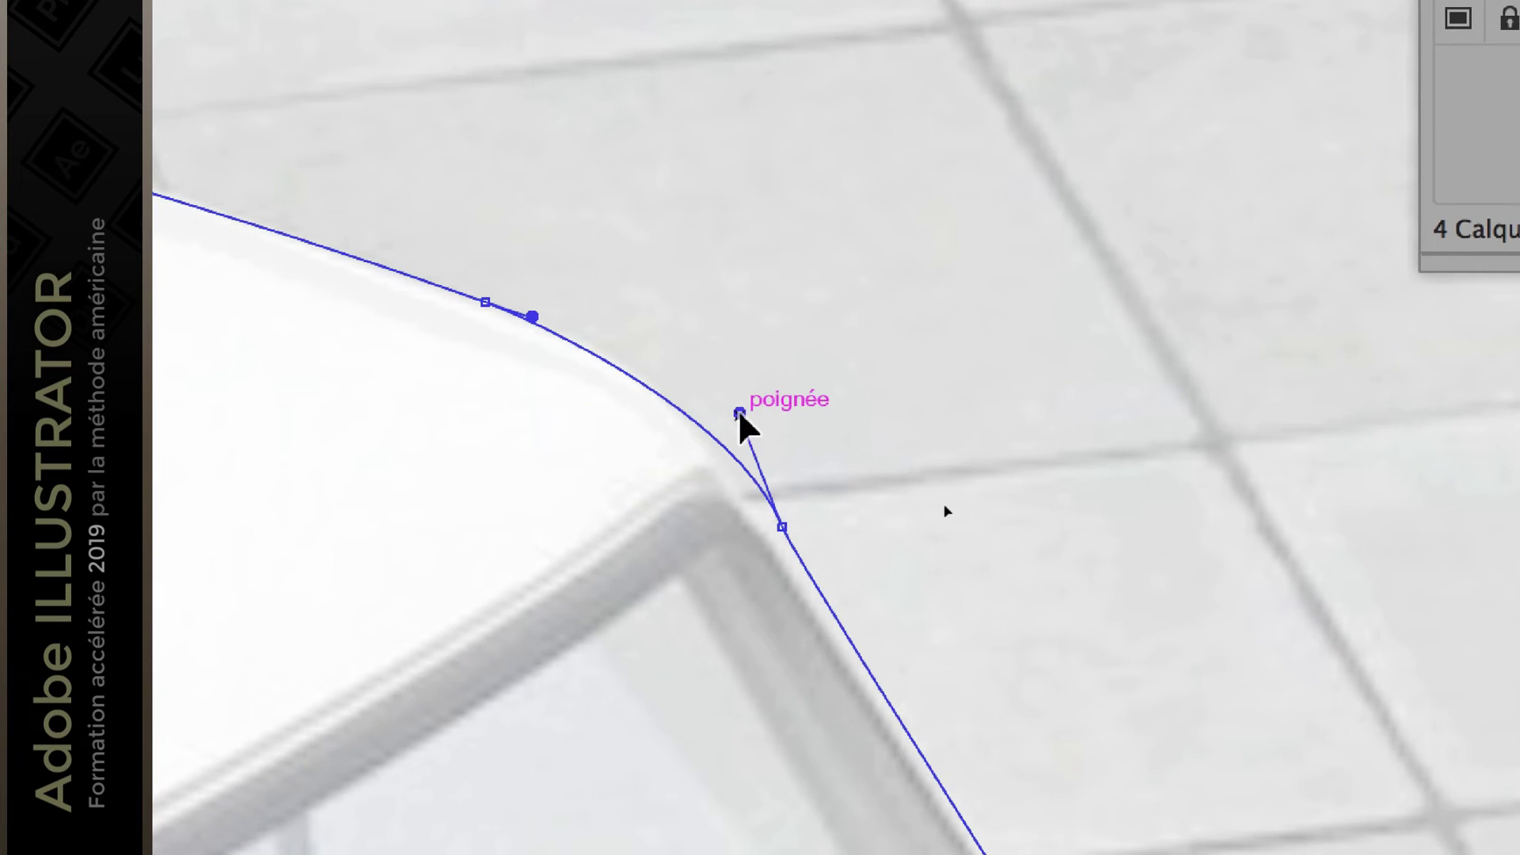
left_click_drag(886, 480, 851, 424)
mouse_move(731, 394)
left_mouse_down()
mouse_move(715, 434)
mouse_move(724, 391)
left_mouse_up()
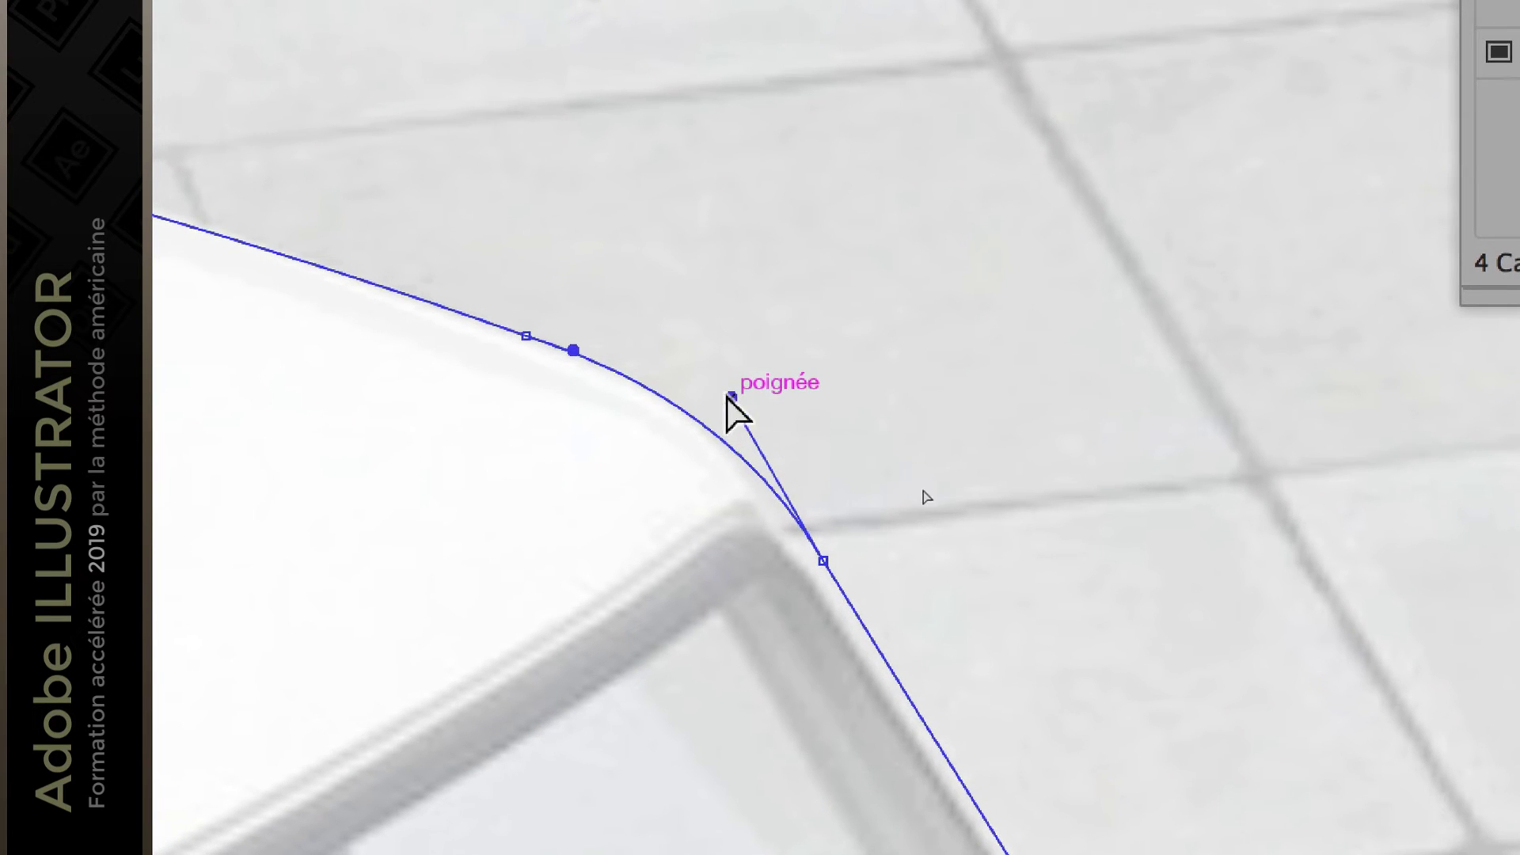
Select the curve segments along the headlight's outer edge and fine-tune the lower one to the headlight contour.
key("space")
mouse_move(801, 679)
left_mouse_down()
mouse_move(767, 373)
mouse_move(825, 688)
left_mouse_up()
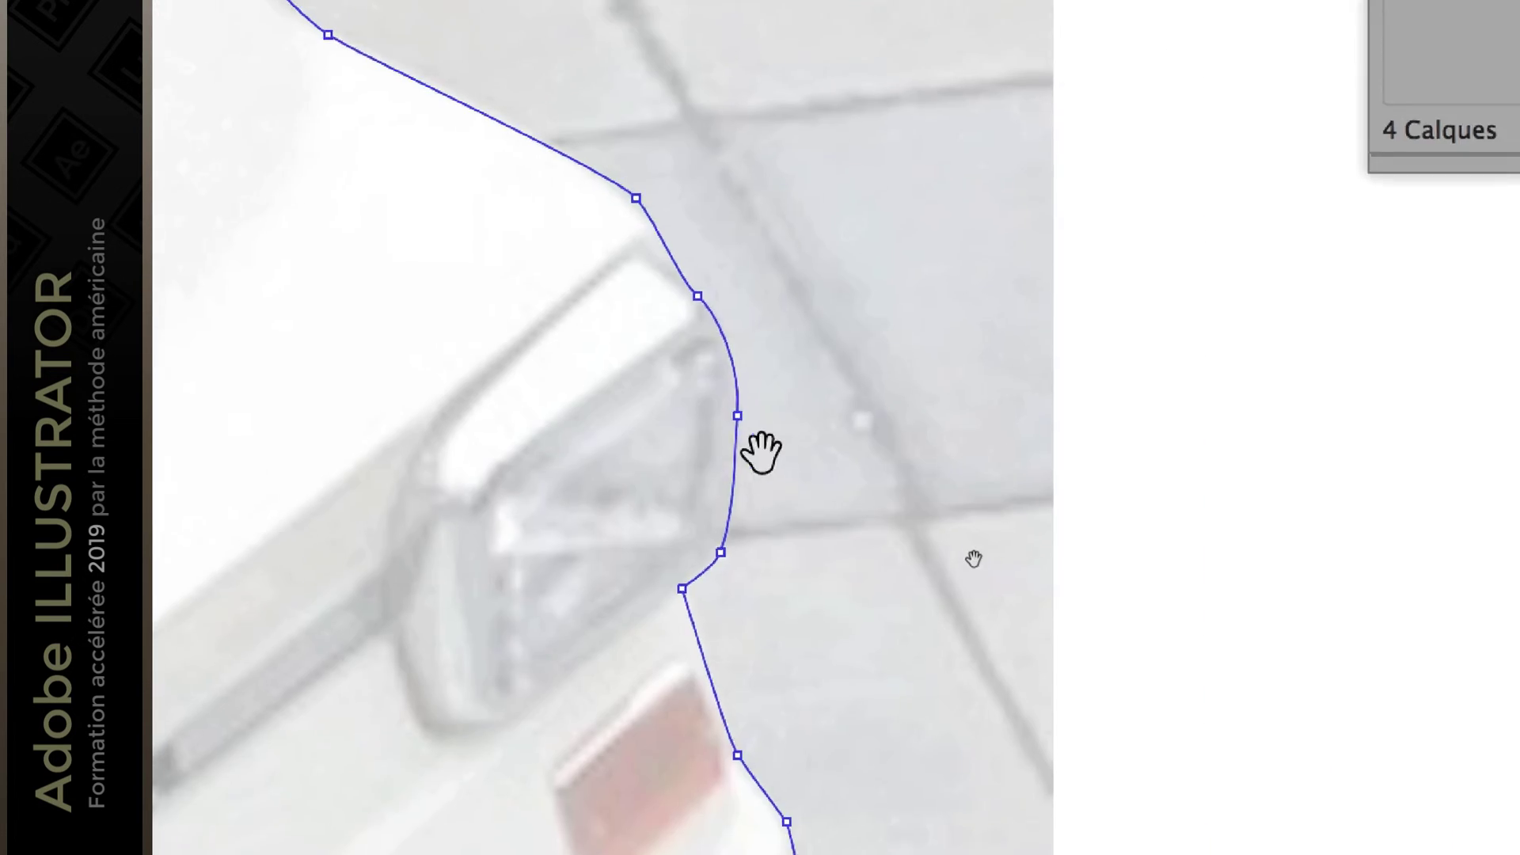
scroll(756, 431, "up", 1)
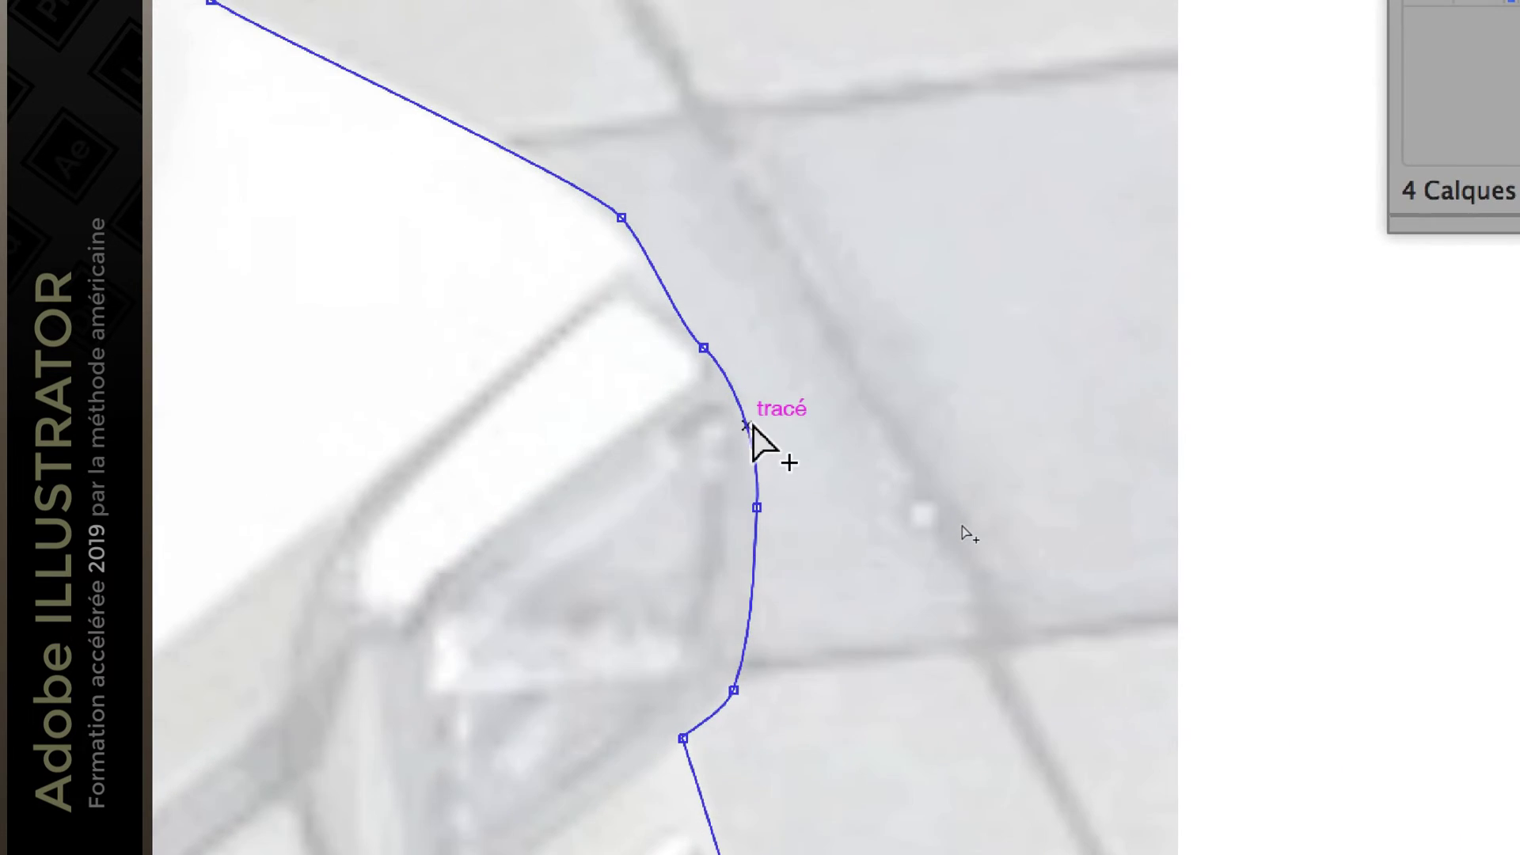
left_click_drag(756, 431, 764, 437)
key("a")
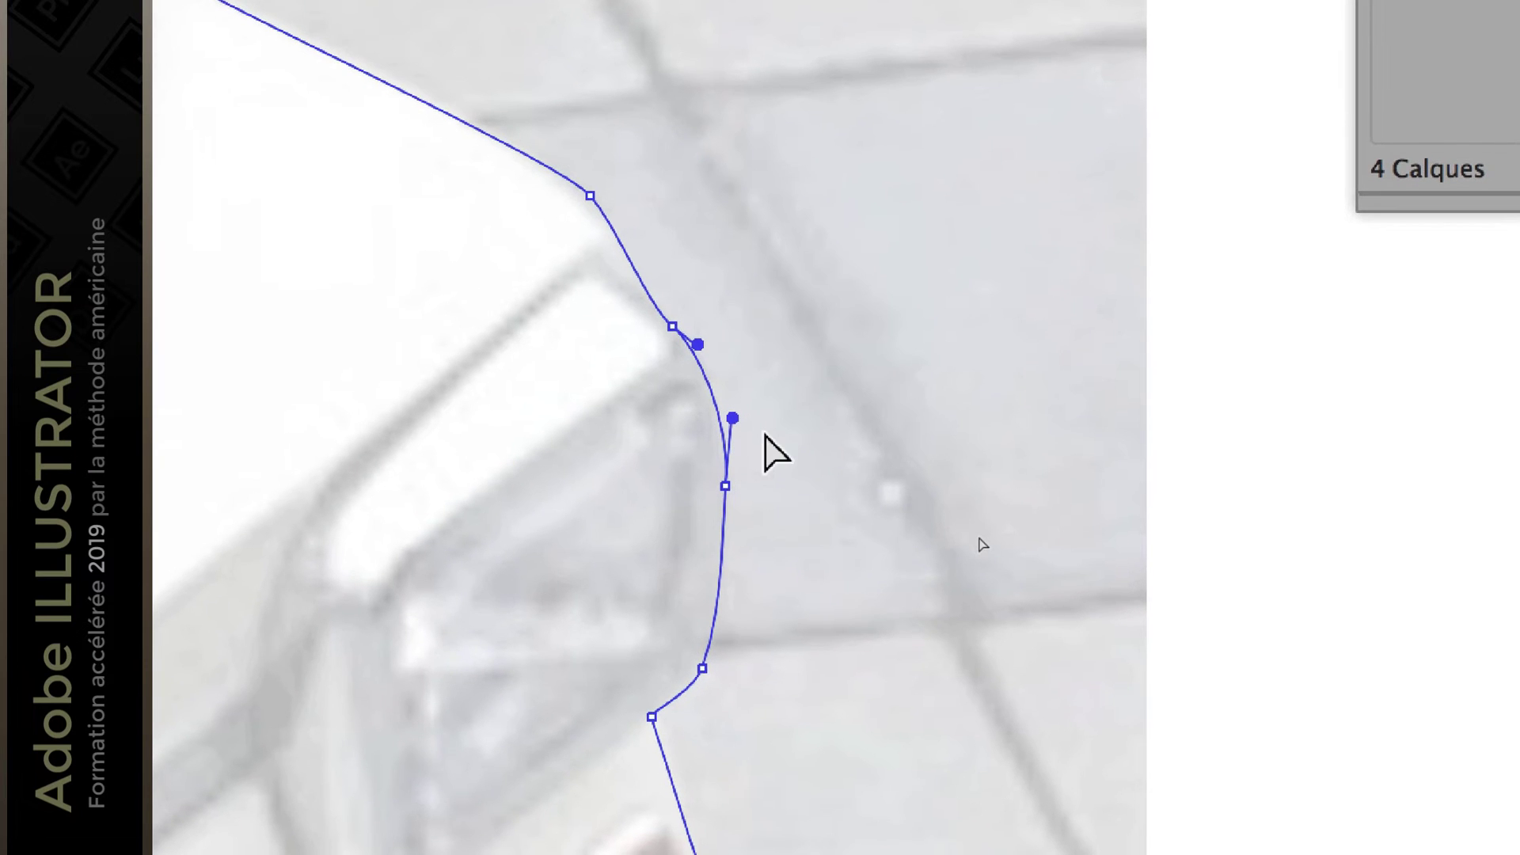
mouse_move(744, 428)
left_mouse_down()
mouse_move(748, 410)
mouse_move(756, 434)
left_mouse_up()
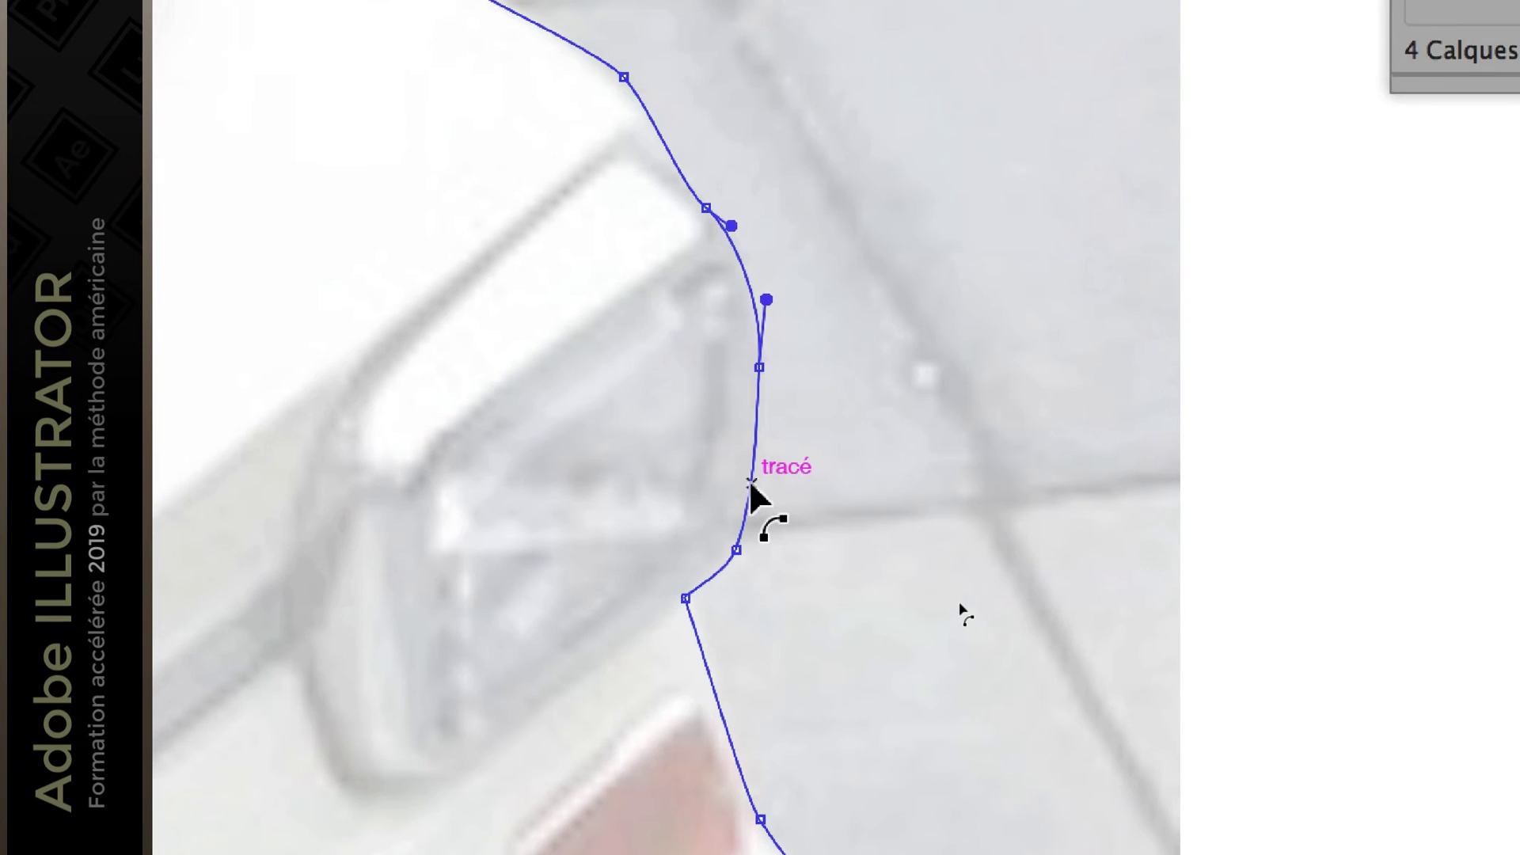
left_click(744, 615)
mouse_move(754, 484)
left_mouse_down()
mouse_move(767, 485)
mouse_move(756, 475)
left_mouse_up()
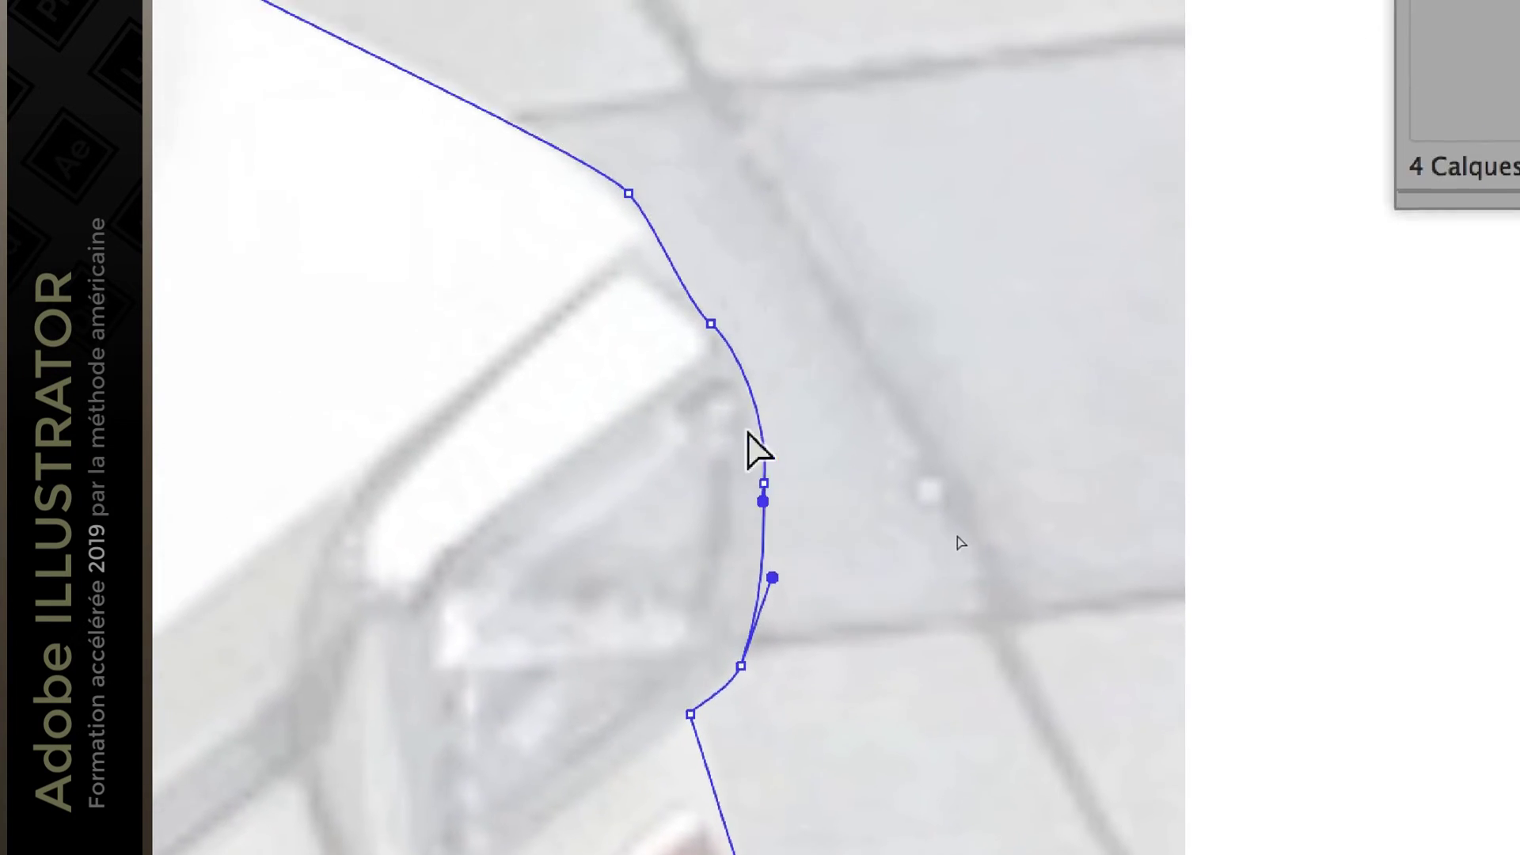
Select the short segment just above the headlight and align its lower tangent handle with the car's edge.
left_click(746, 328)
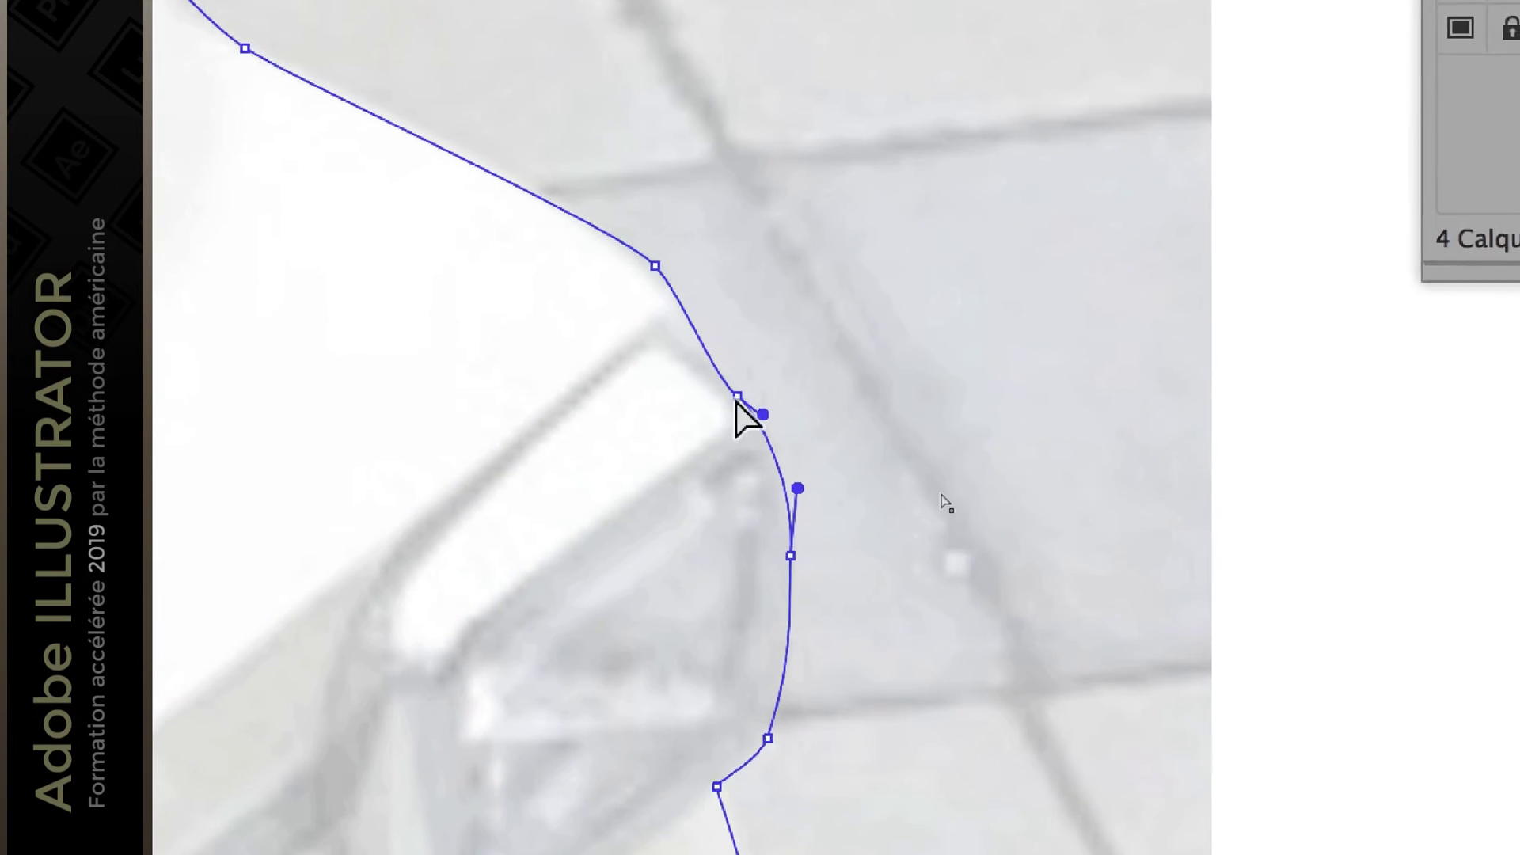
left_click(718, 372)
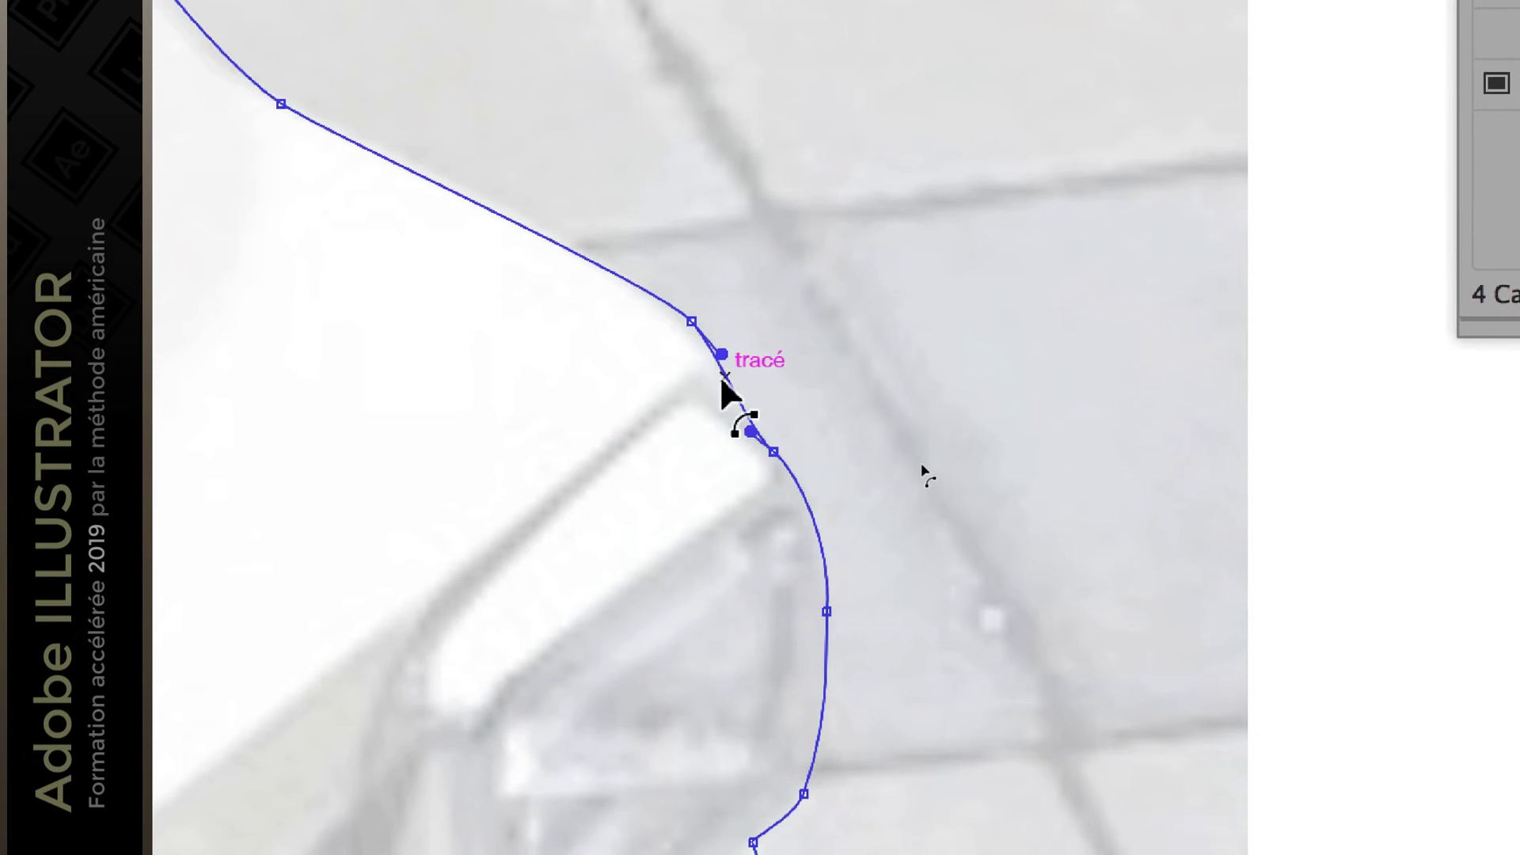
left_click(729, 395)
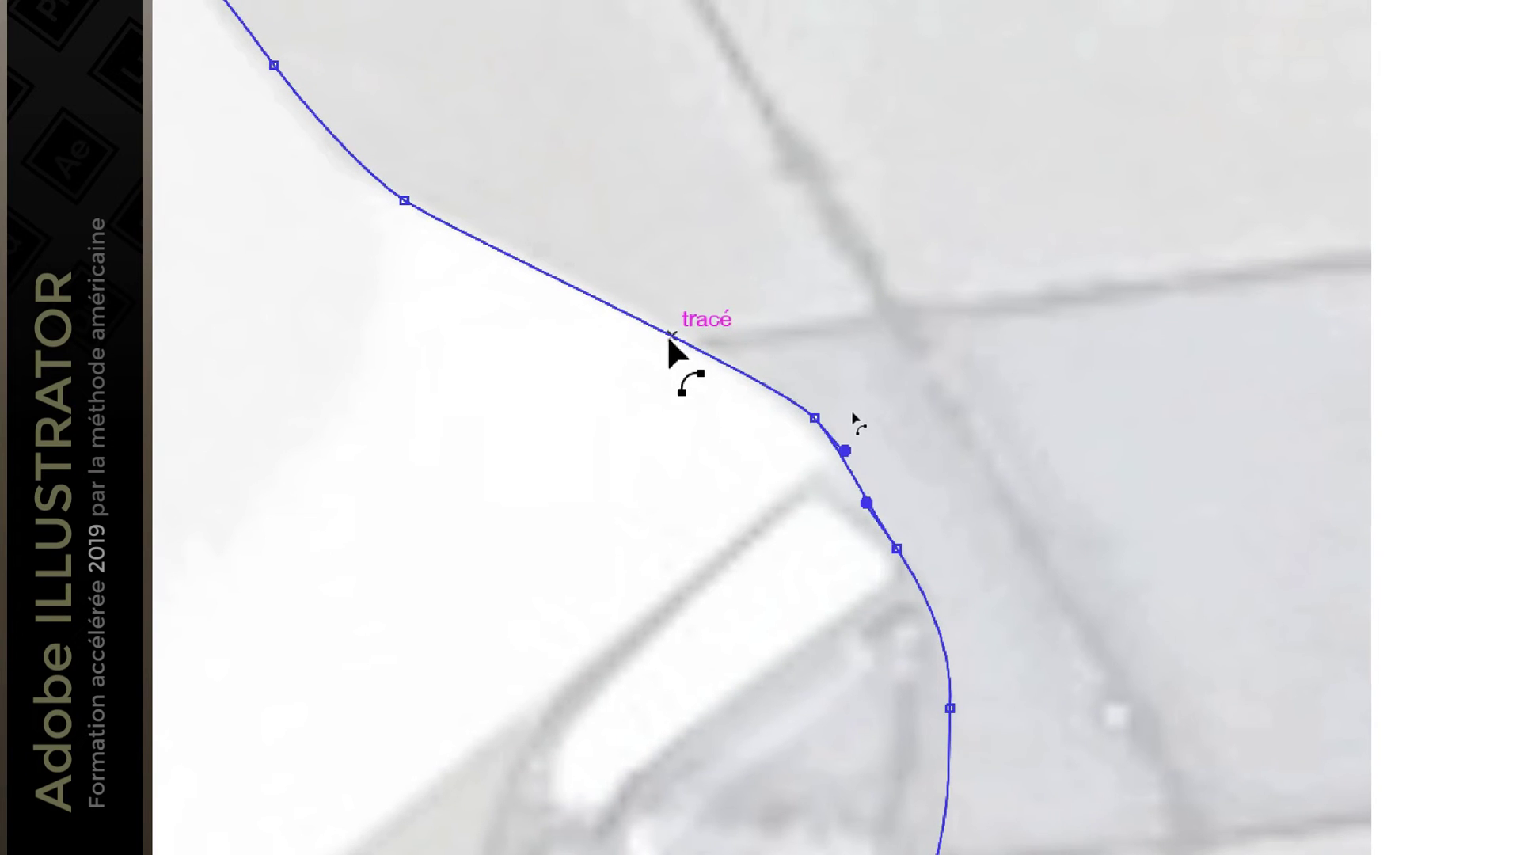
Select the bonnet edge segments above the headlight and adjust the tangent handle where the bonnet's curve turns.
left_click(669, 338)
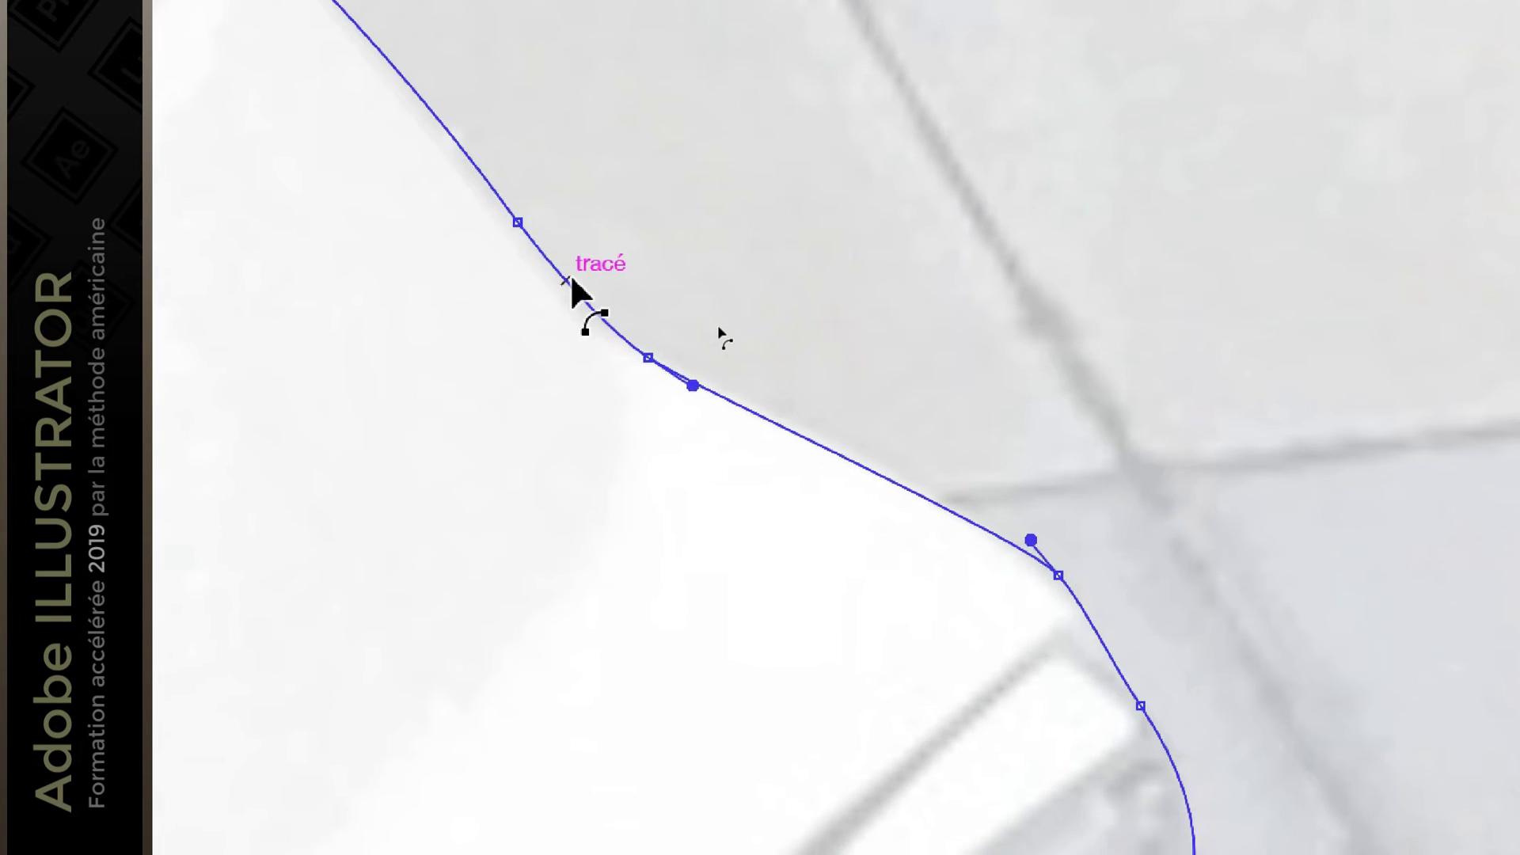
left_click(588, 317)
left_click_drag(584, 299, 571, 288)
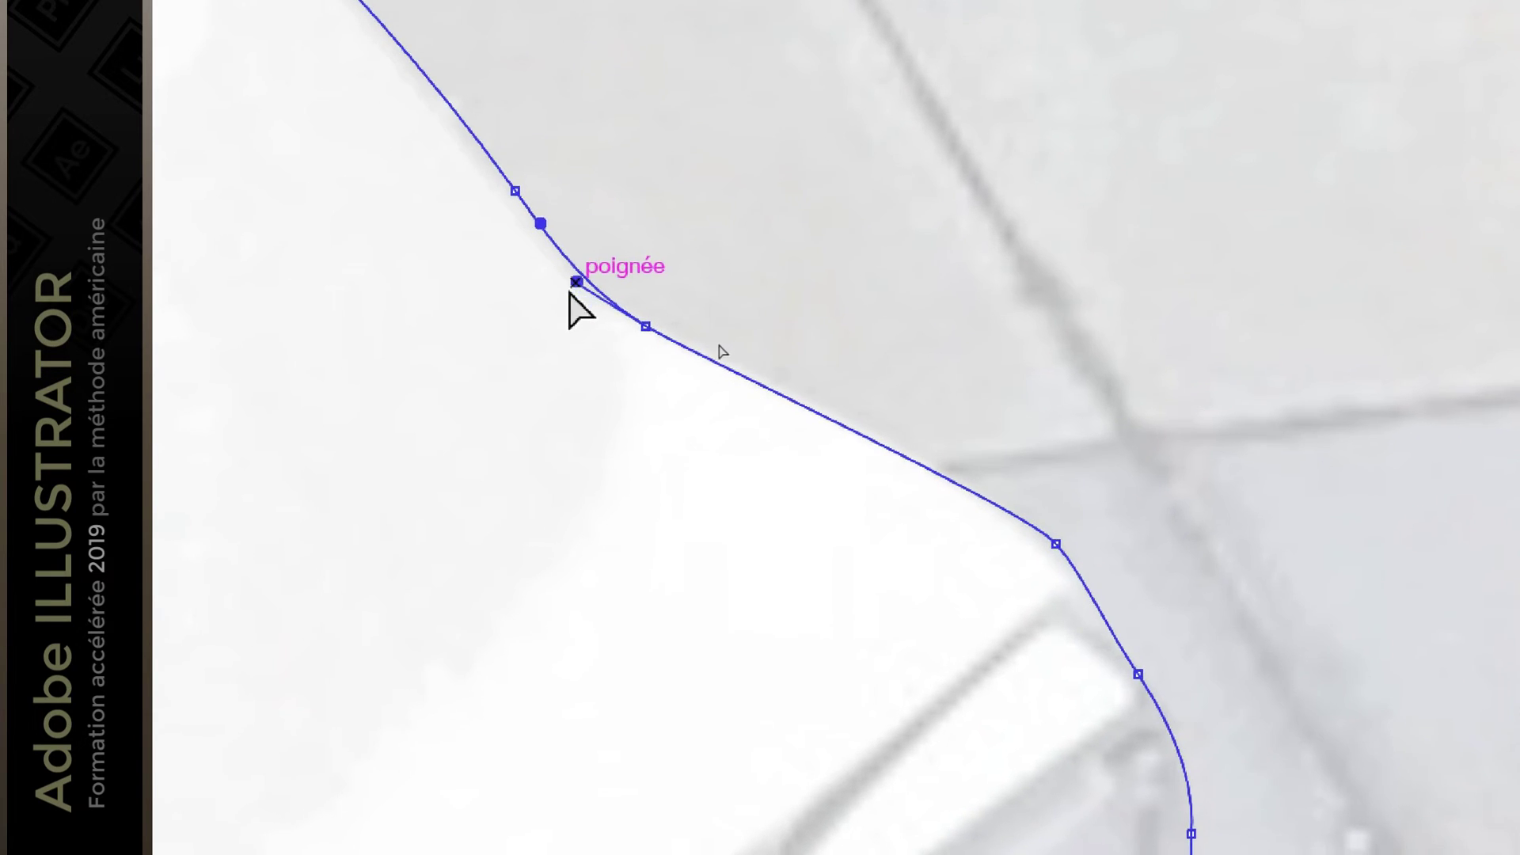
left_click(718, 354)
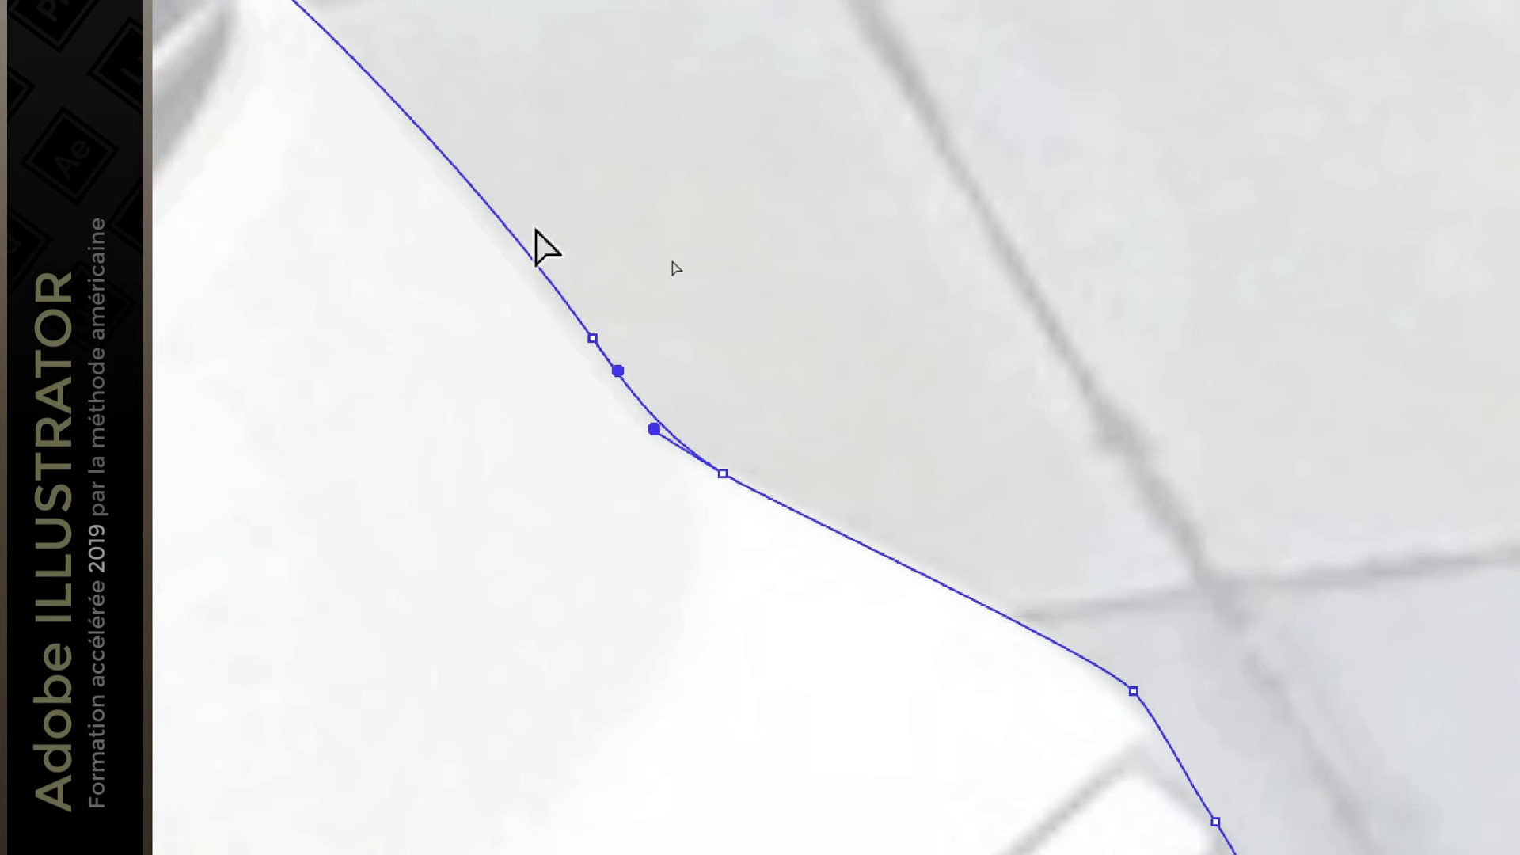
Select the bonnet edge segment below the windscreen pillar and adjust its lower anchor's tangent handle to fit the car's edge.
left_click(423, 83)
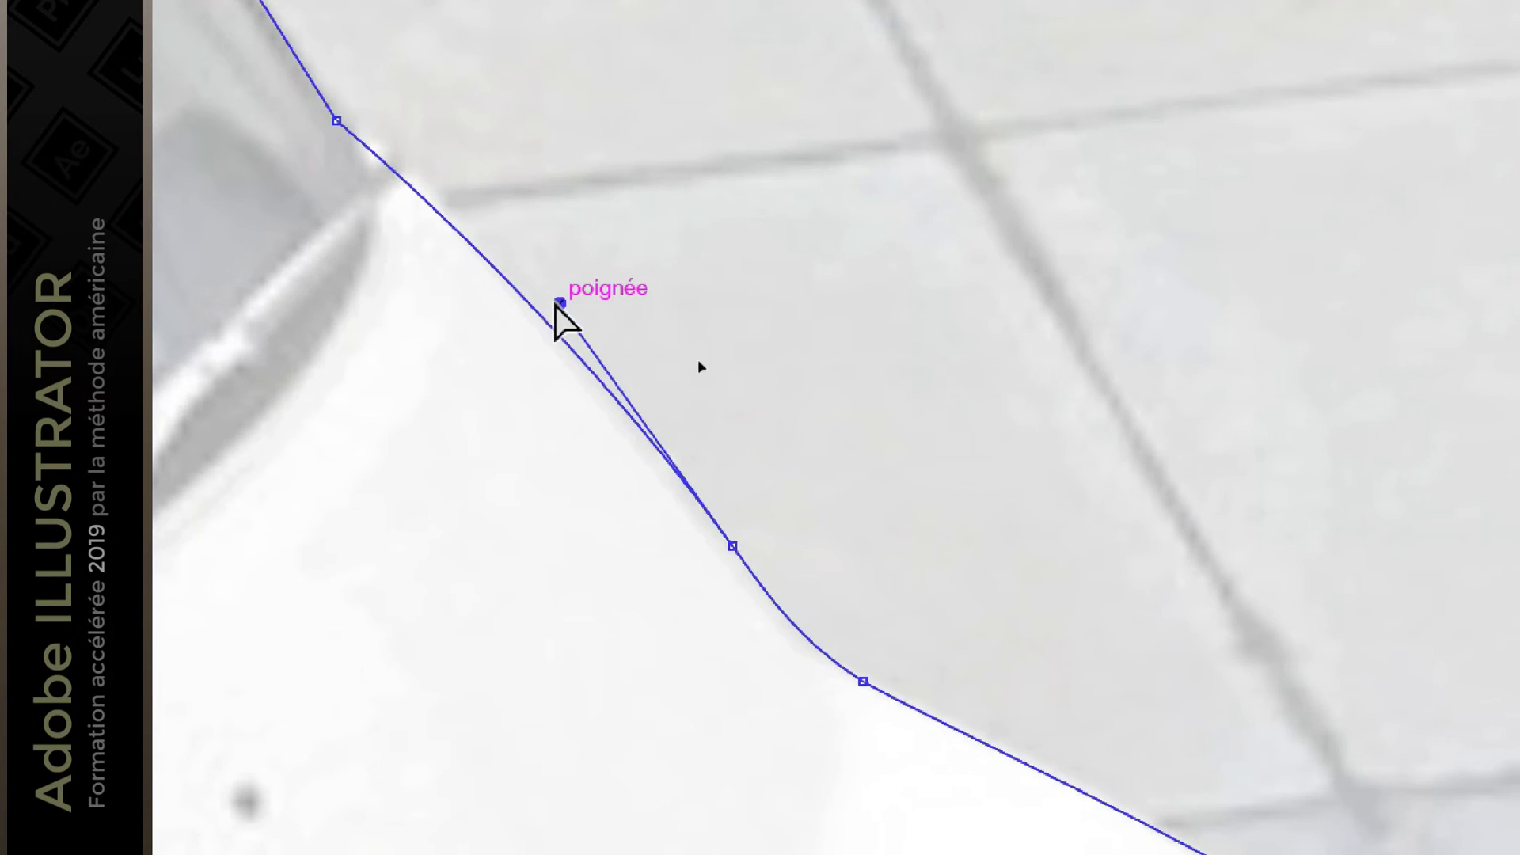
left_click_drag(548, 177, 531, 109)
left_click_drag(550, 281, 530, 277)
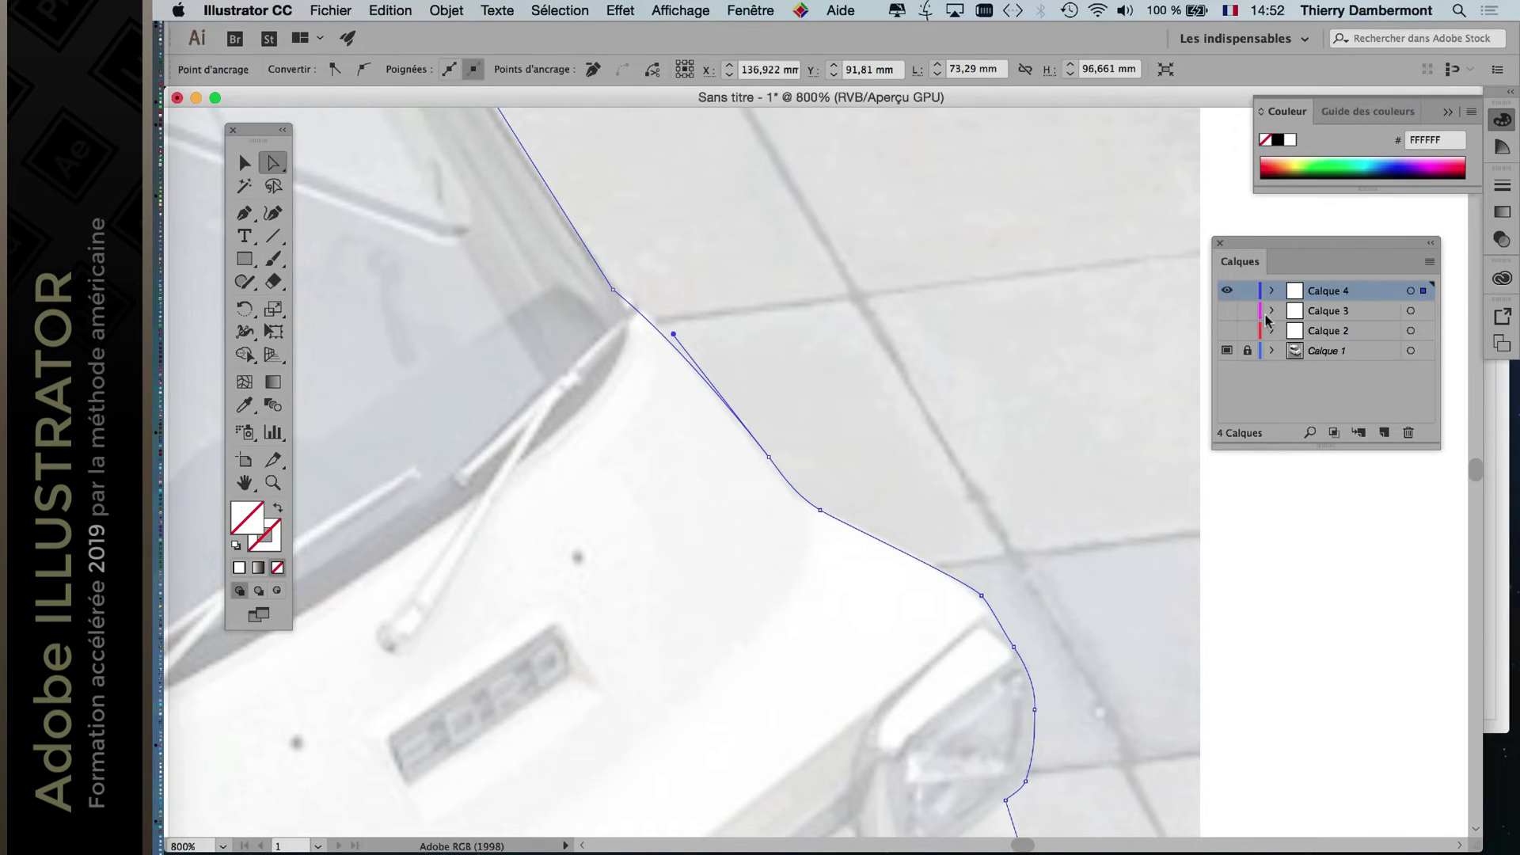
Hide the layer Calque 4 and add a new empty layer above it.
left_click(1227, 292)
left_click(1387, 430)
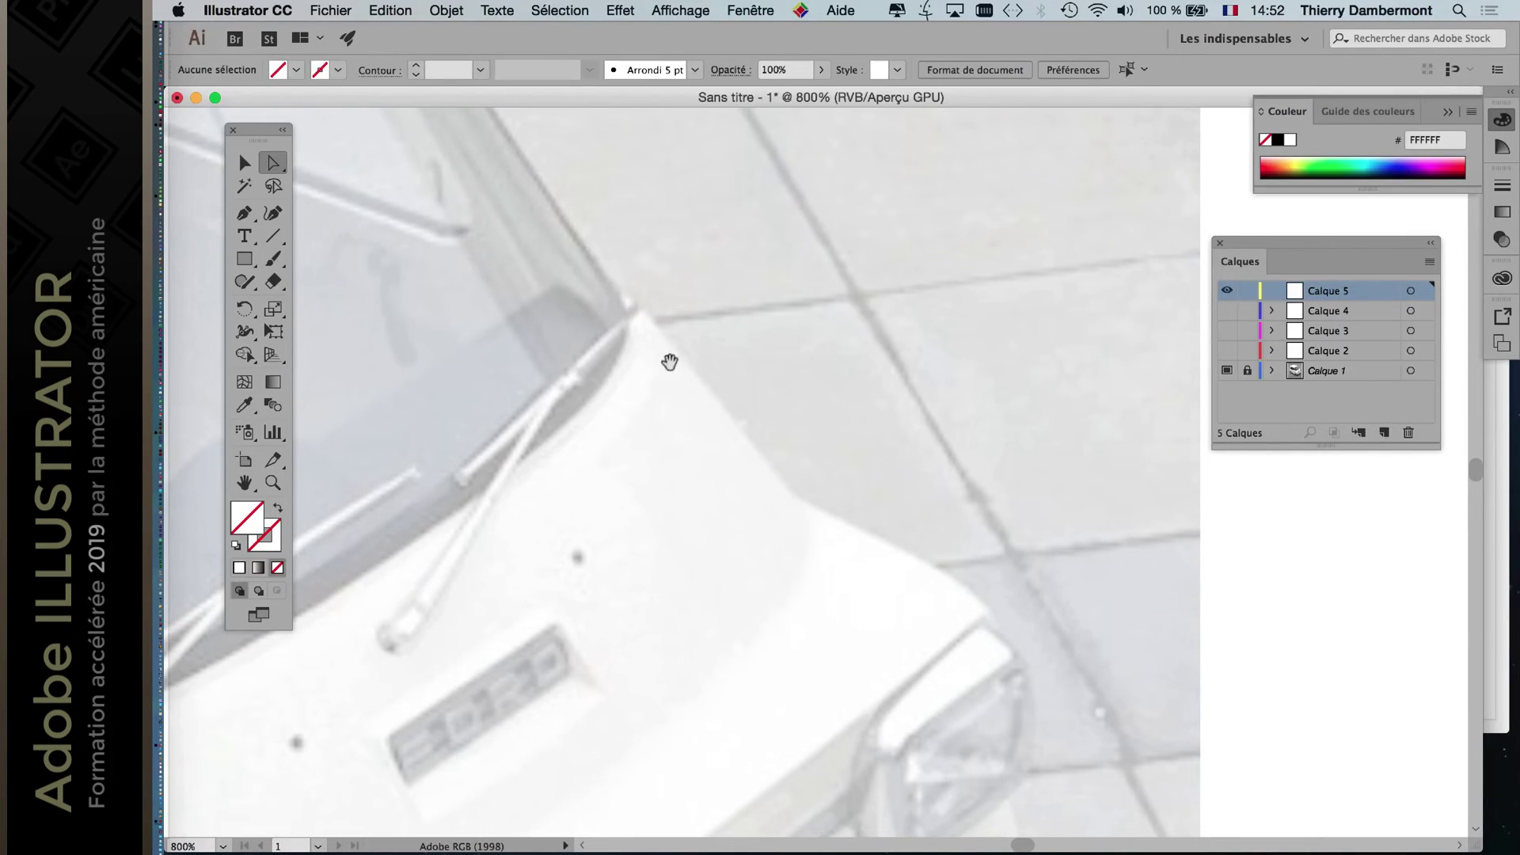
left_click_drag(668, 359, 937, 596)
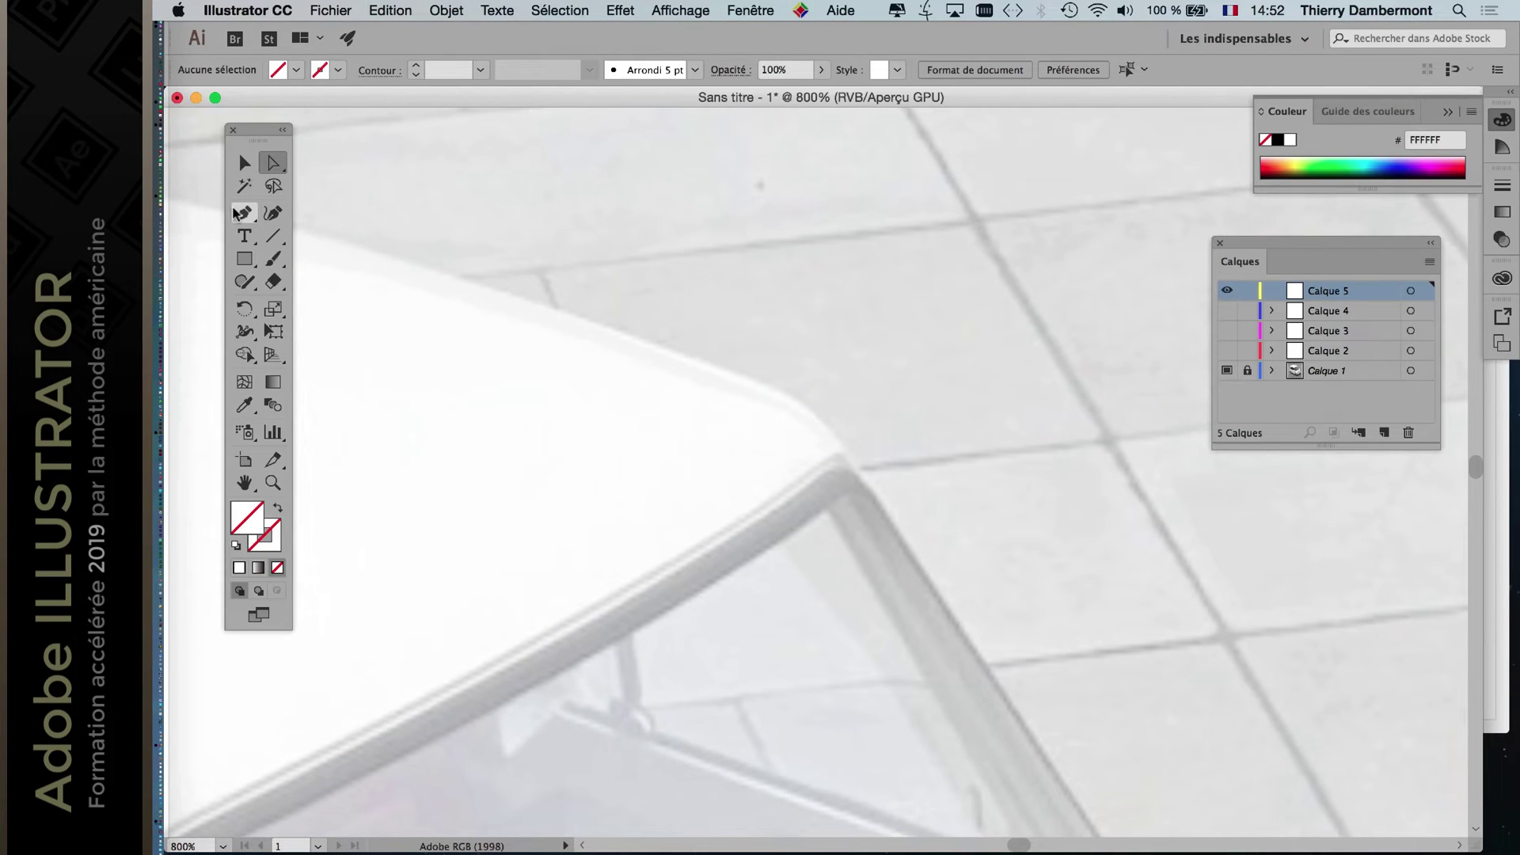
Start a new Pen path with an anchor on the roof's edge just before the front corner.
left_click_drag(655, 384, 649, 376)
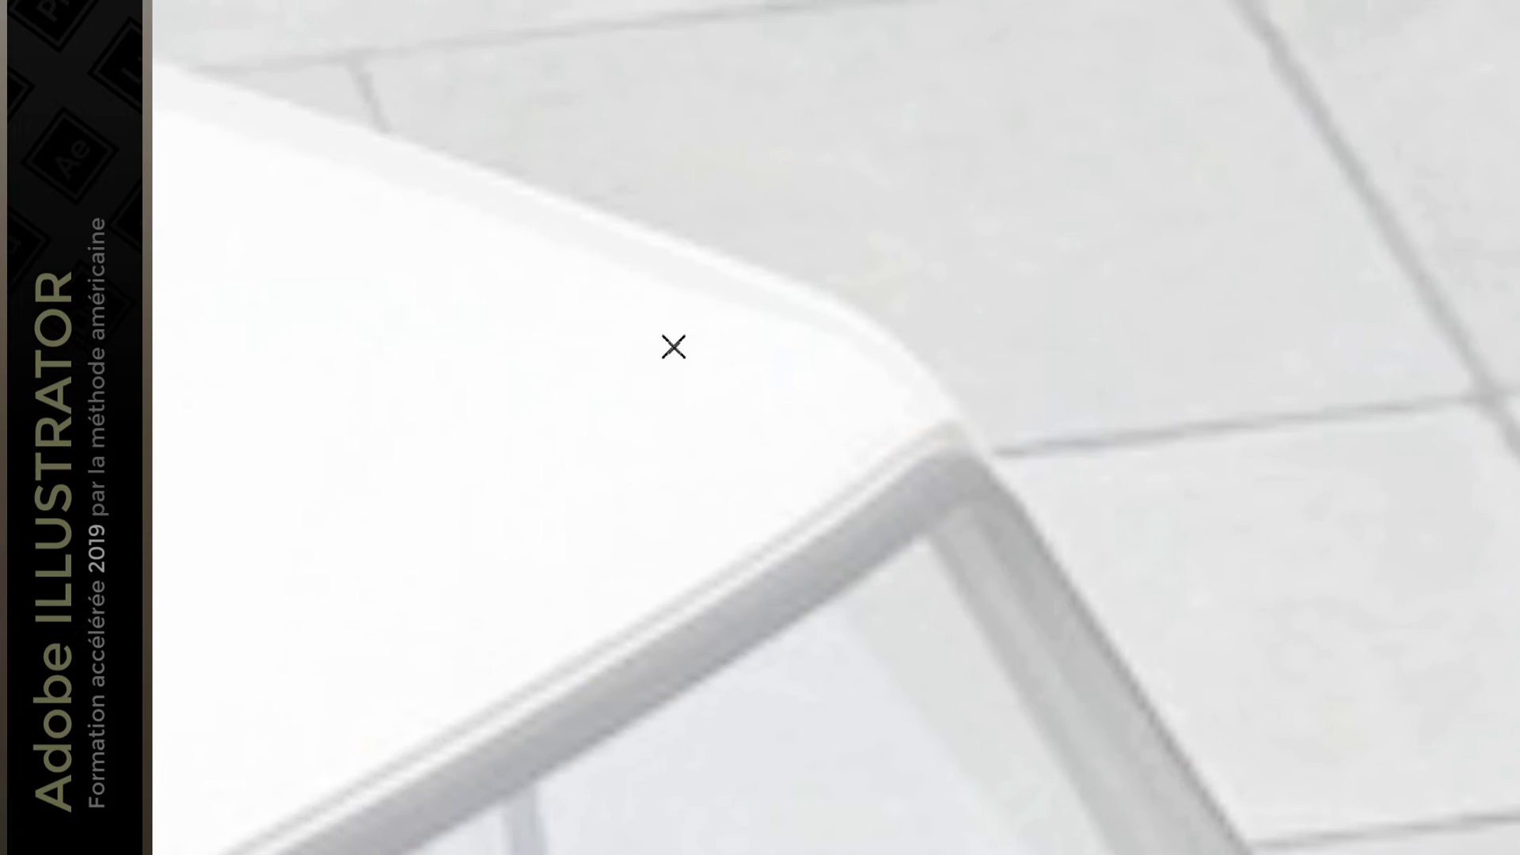
scroll(672, 361, "up", 3)
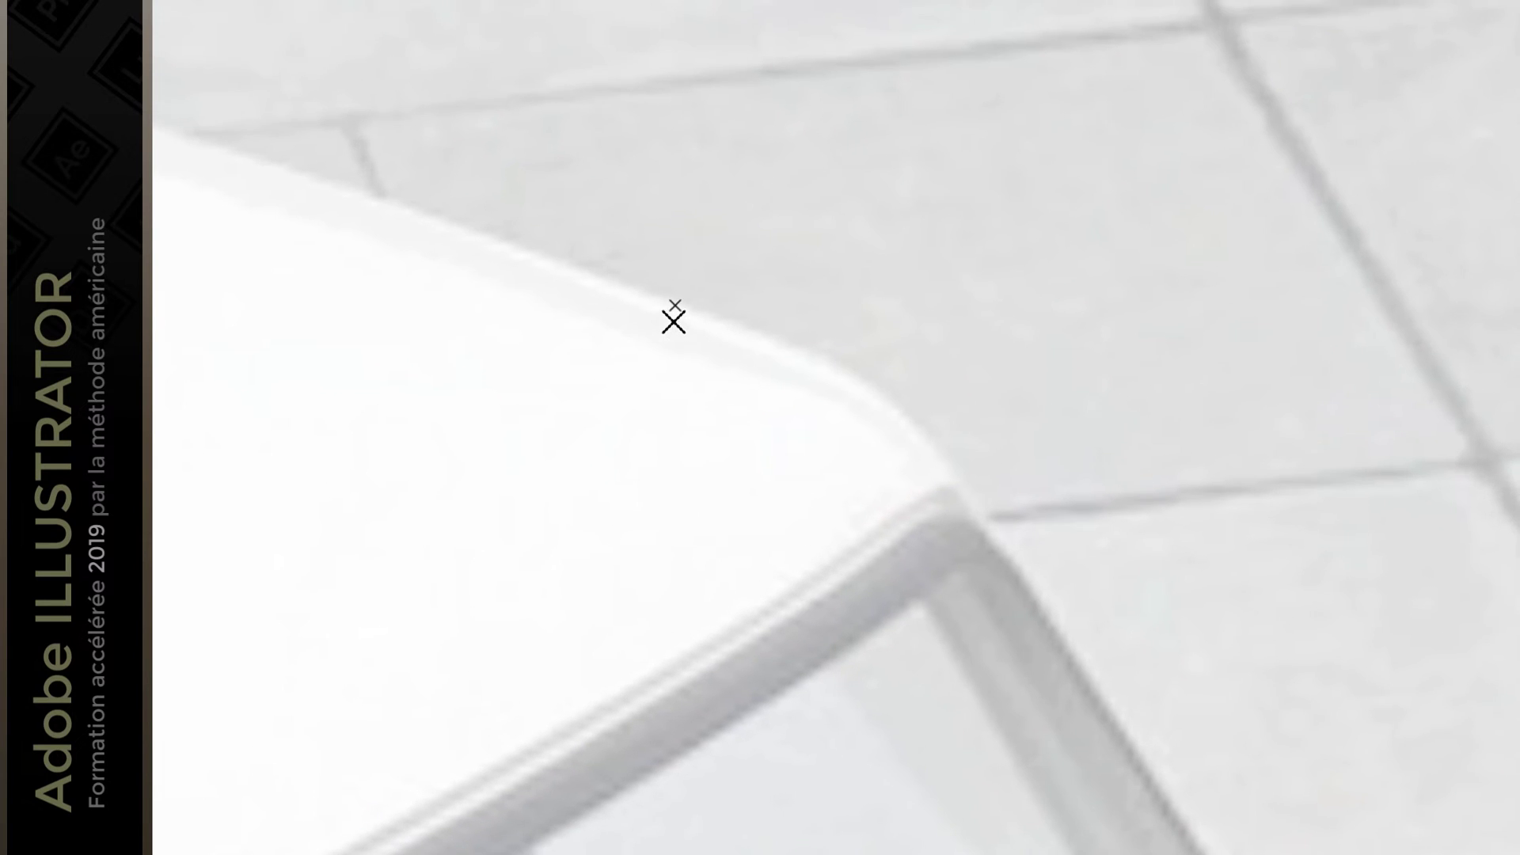
left_click_drag(677, 316, 699, 316)
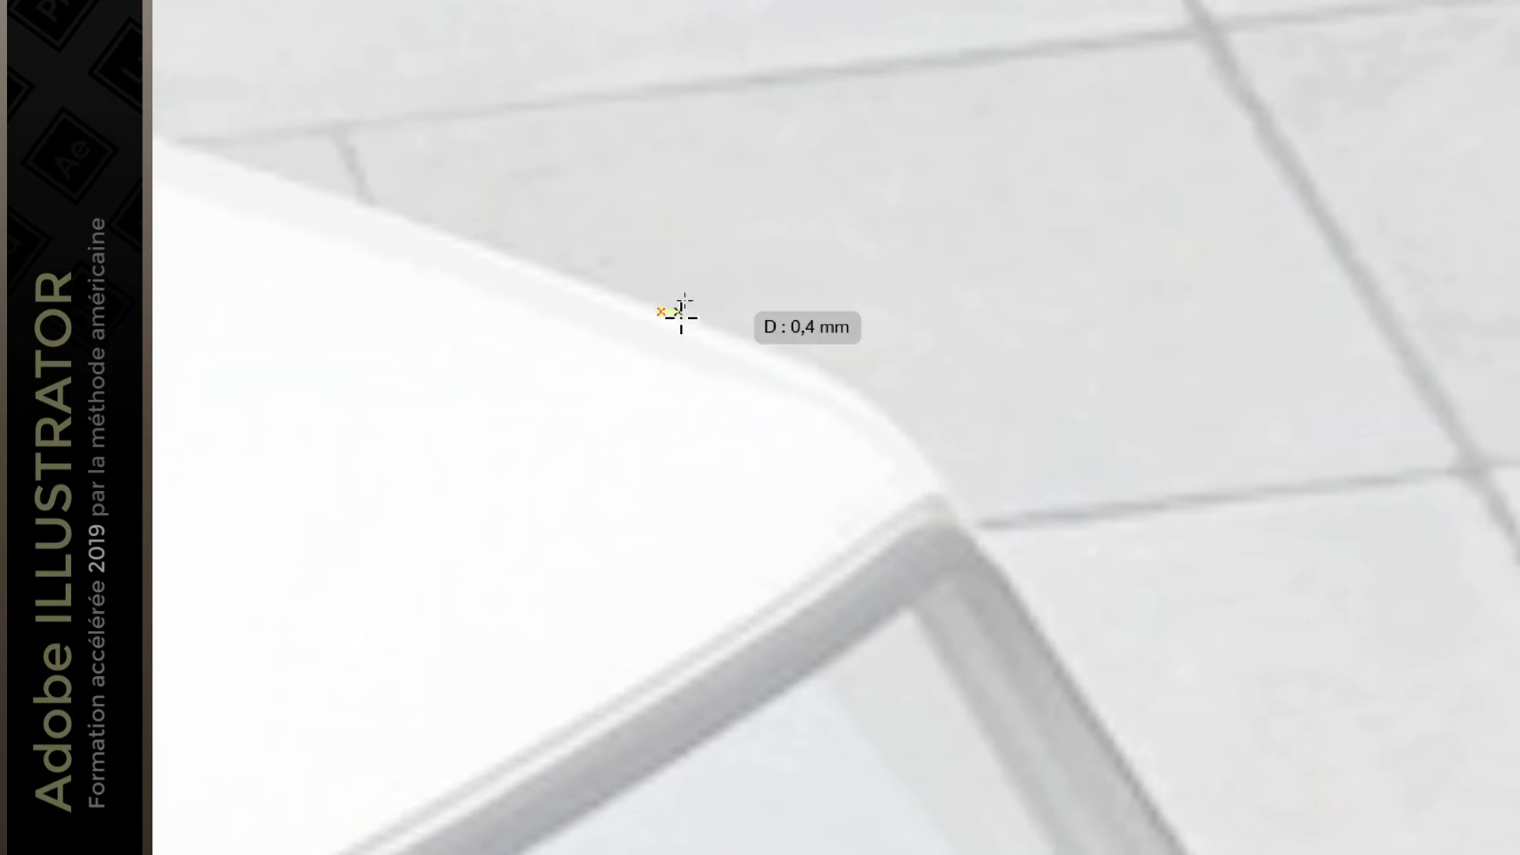
Change the display colour of the layer Calque 5 to Orange.
double_click(1381, 294)
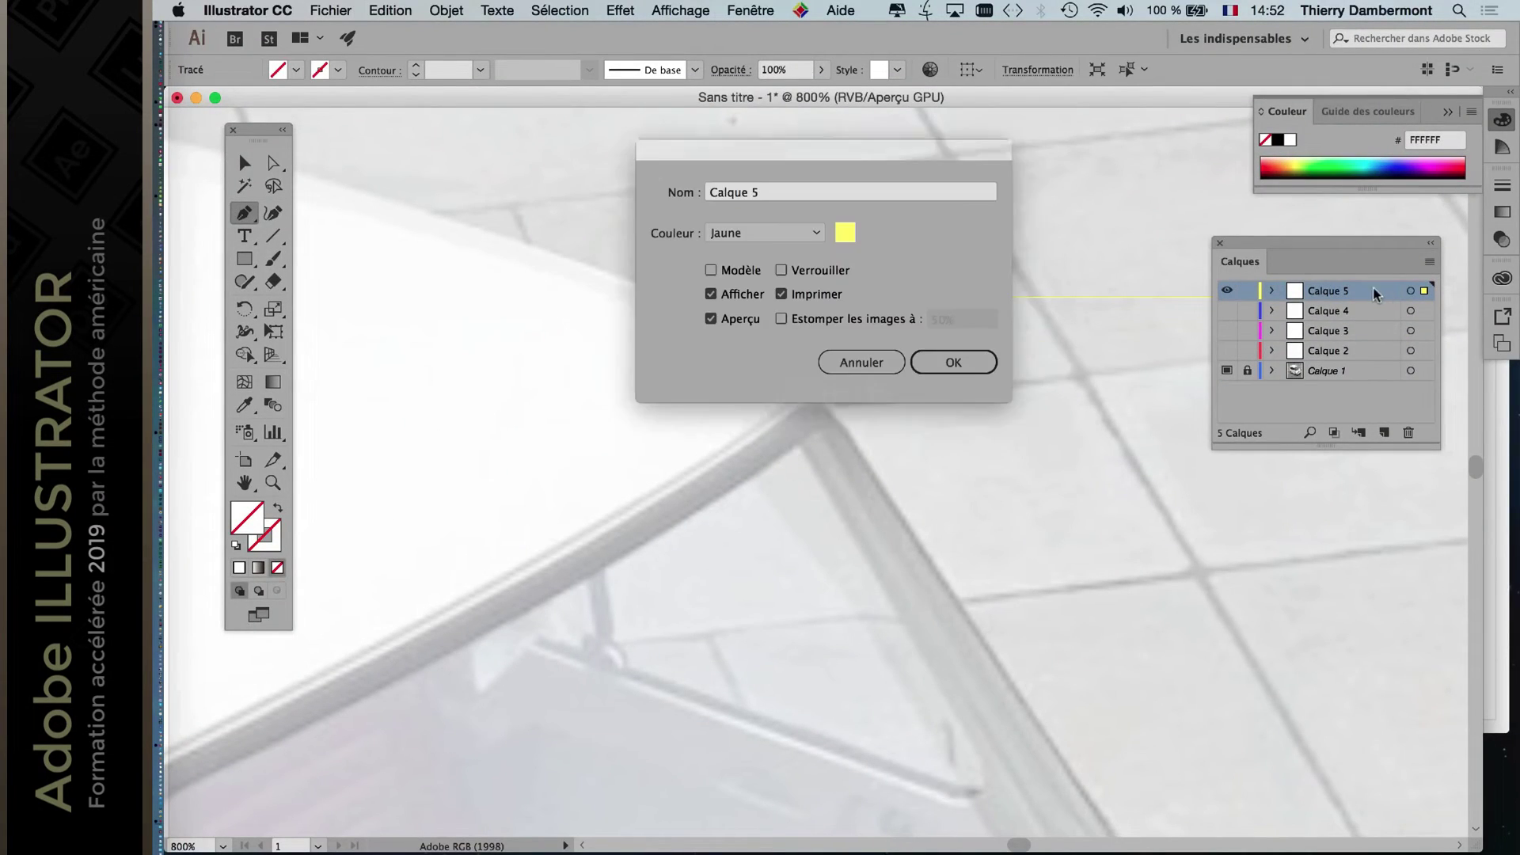
left_click(799, 233)
left_click(765, 471)
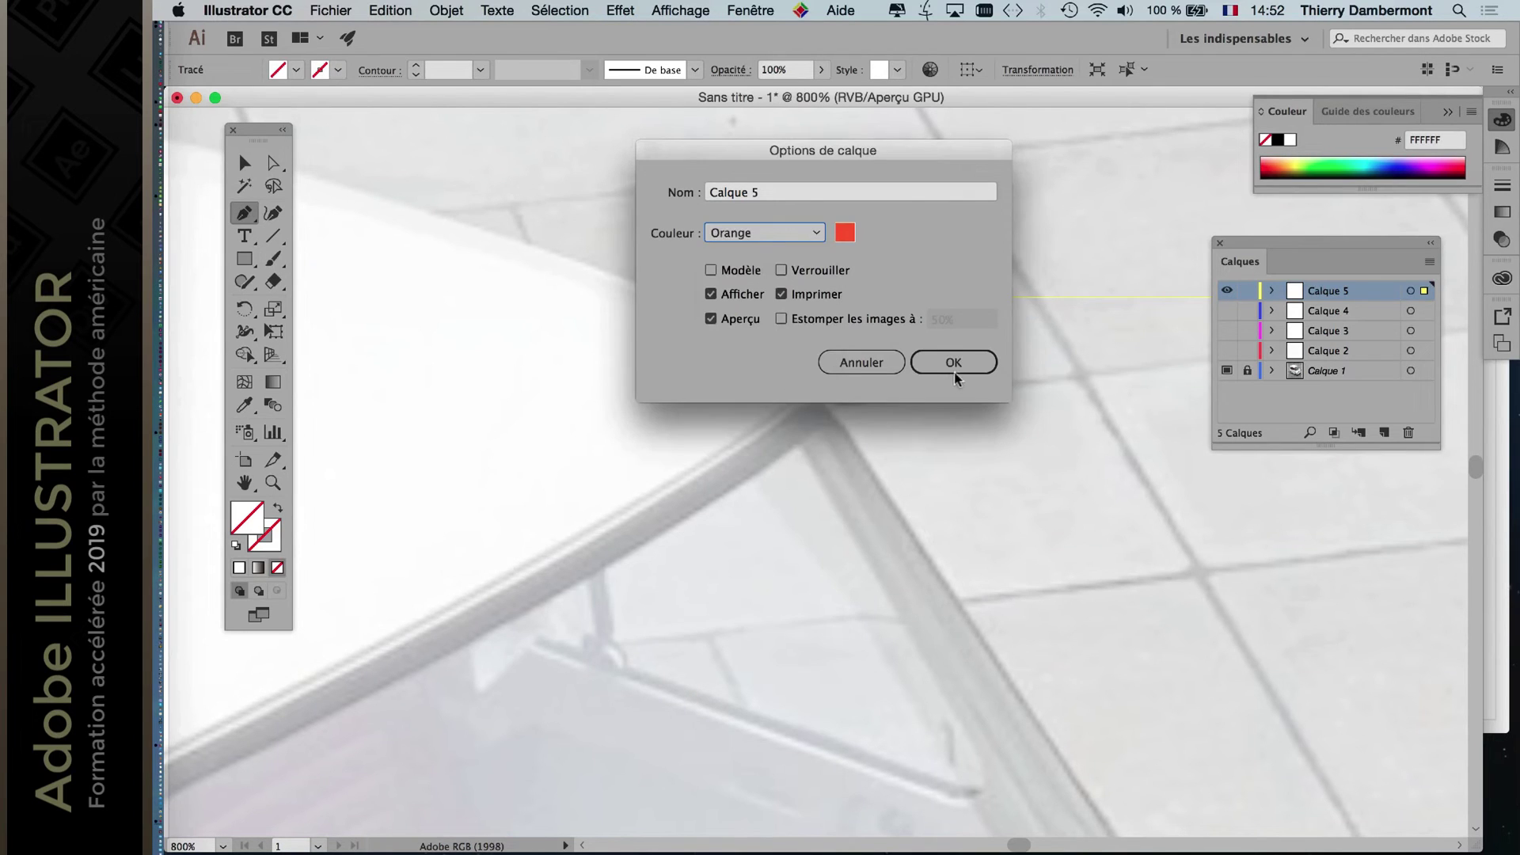
left_click(955, 362)
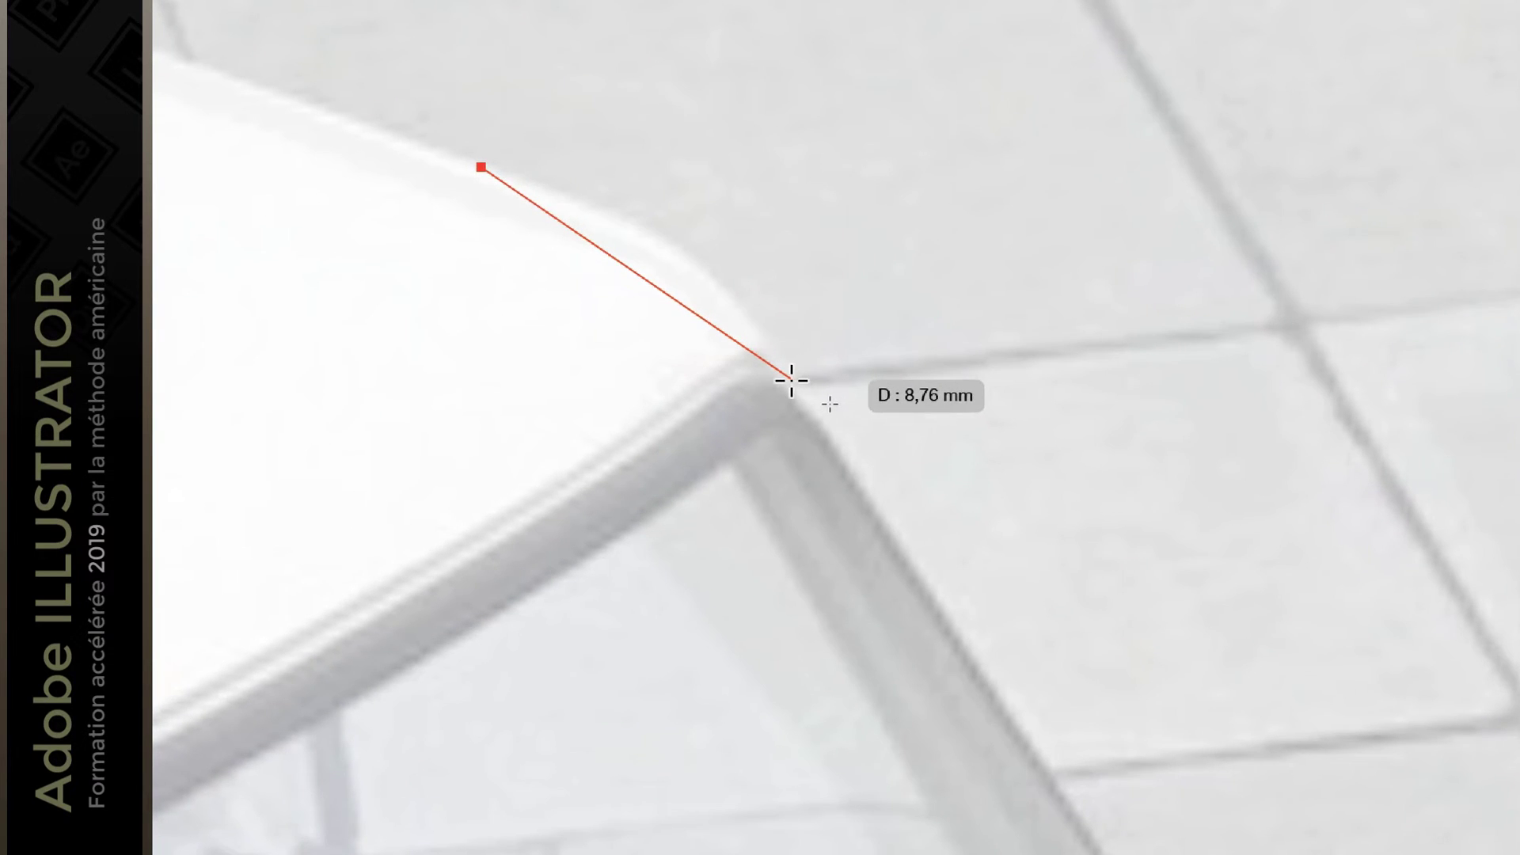
Continue the Pen path around the roof corner and down the windscreen pillar's outer edge with smooth anchors to its base.
mouse_move(780, 366)
left_mouse_down()
mouse_move(792, 376)
mouse_move(794, 299)
mouse_move(770, 339)
left_mouse_up()
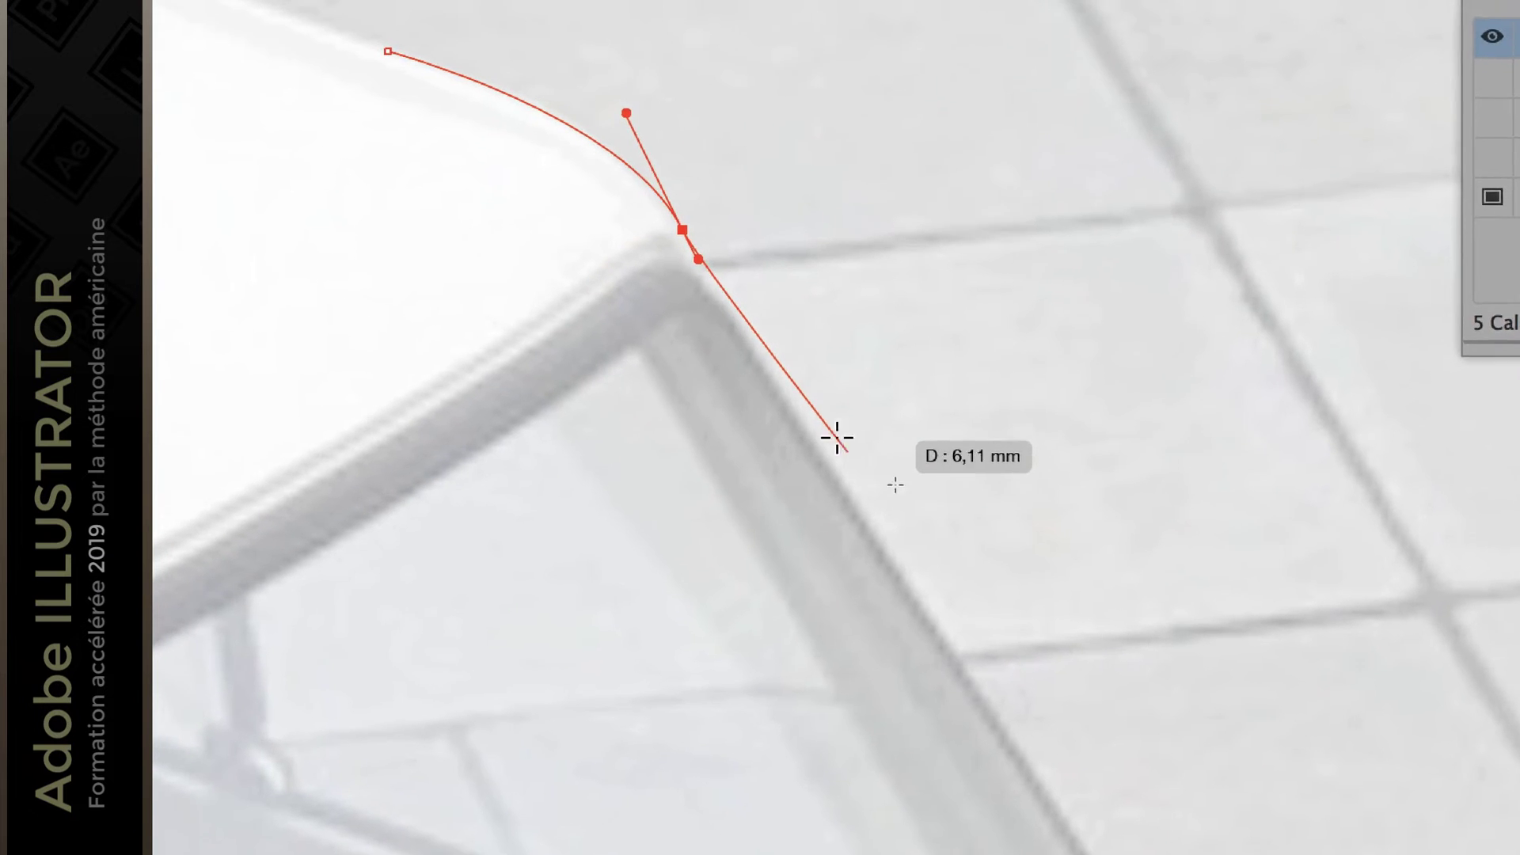
left_click_drag(783, 367, 990, 638)
left_click_drag(863, 468, 1140, 500)
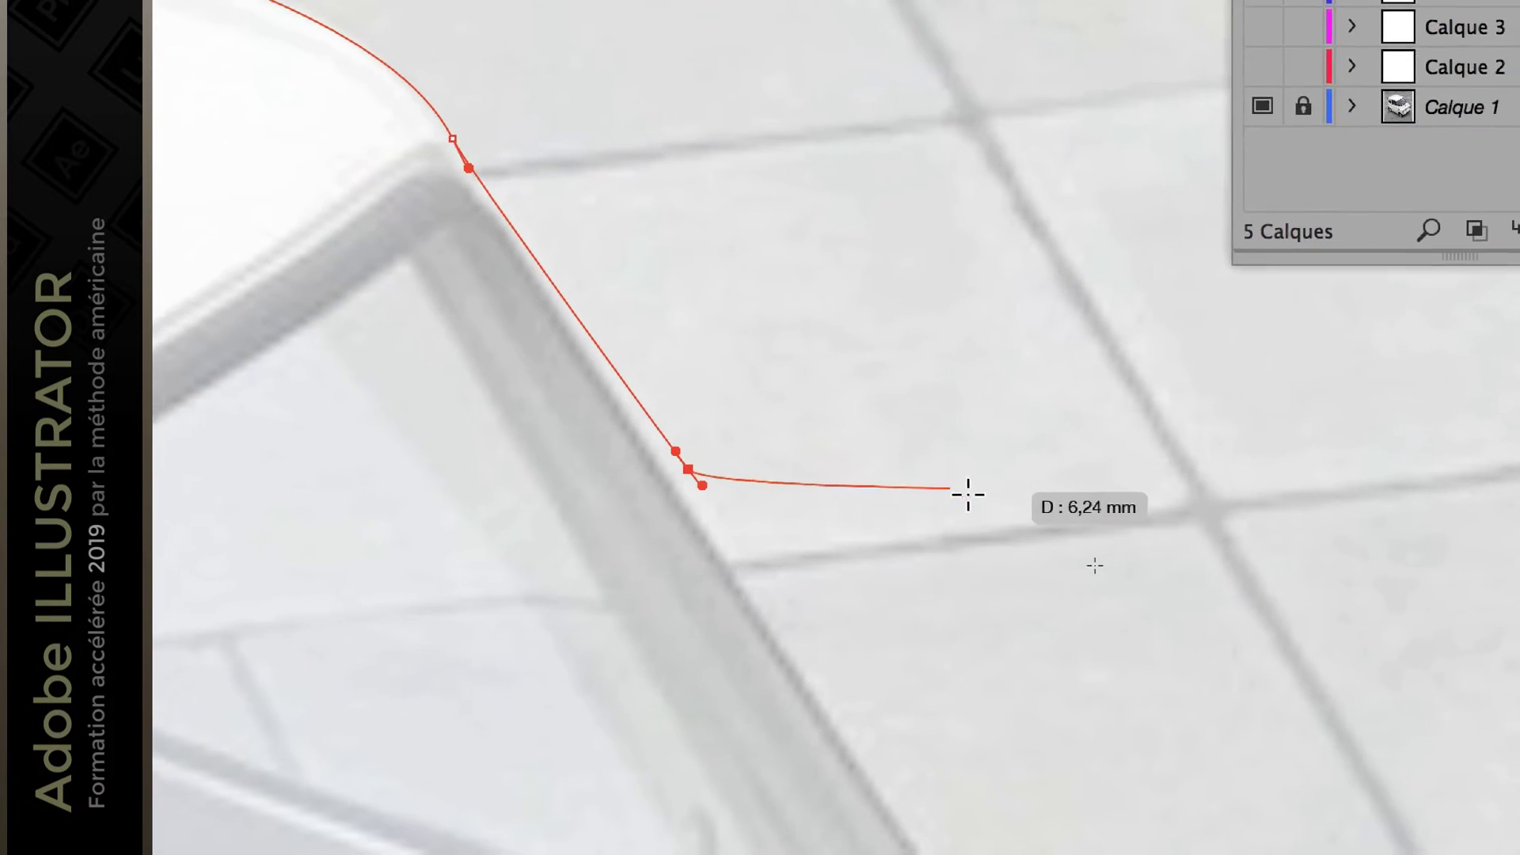
key("space")
left_click_drag(926, 566, 844, 411)
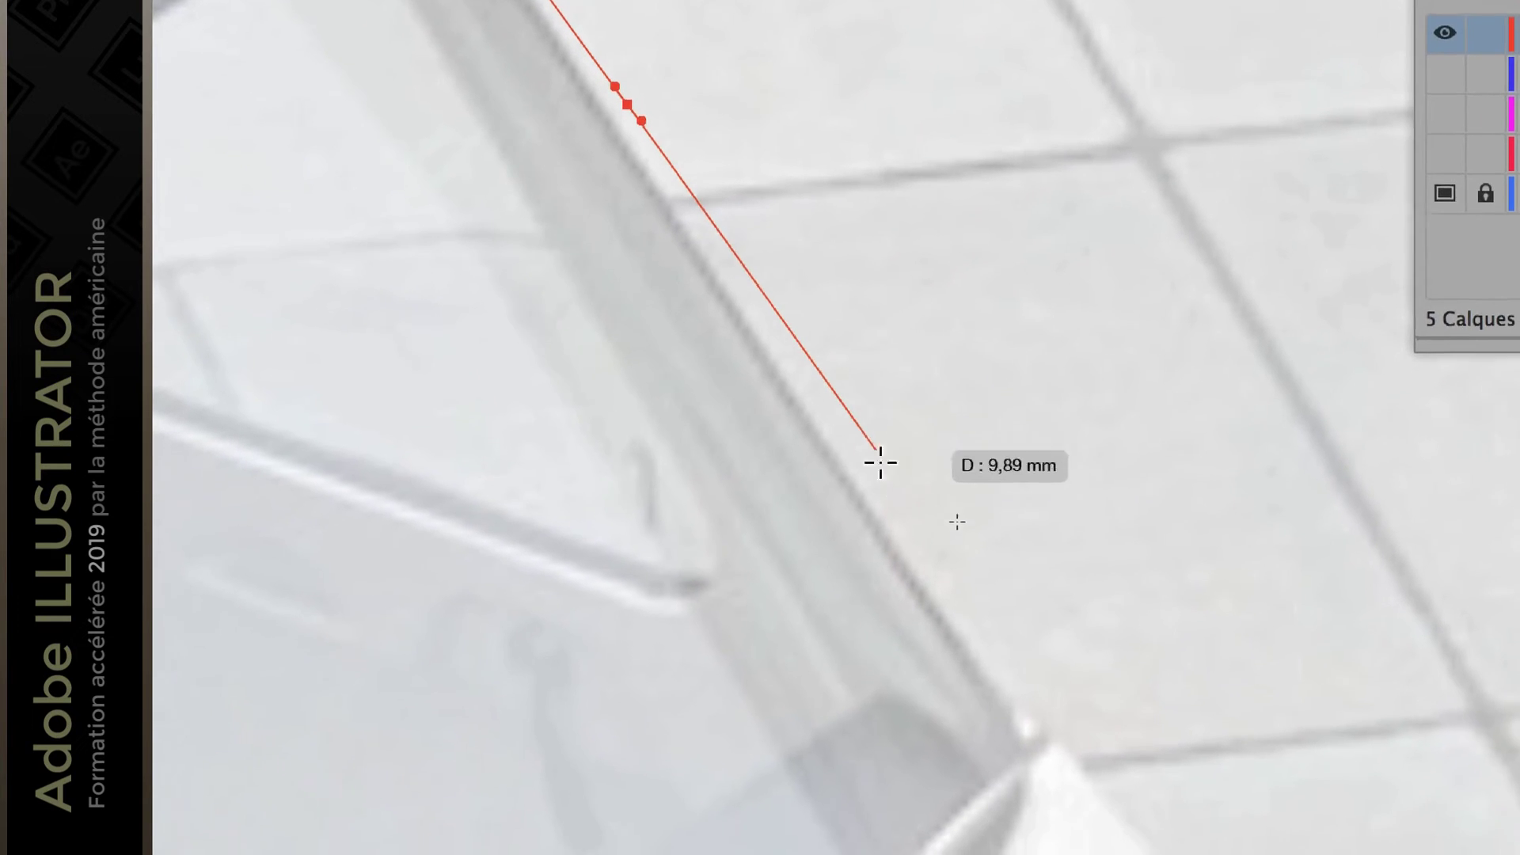
left_click_drag(789, 331, 796, 336)
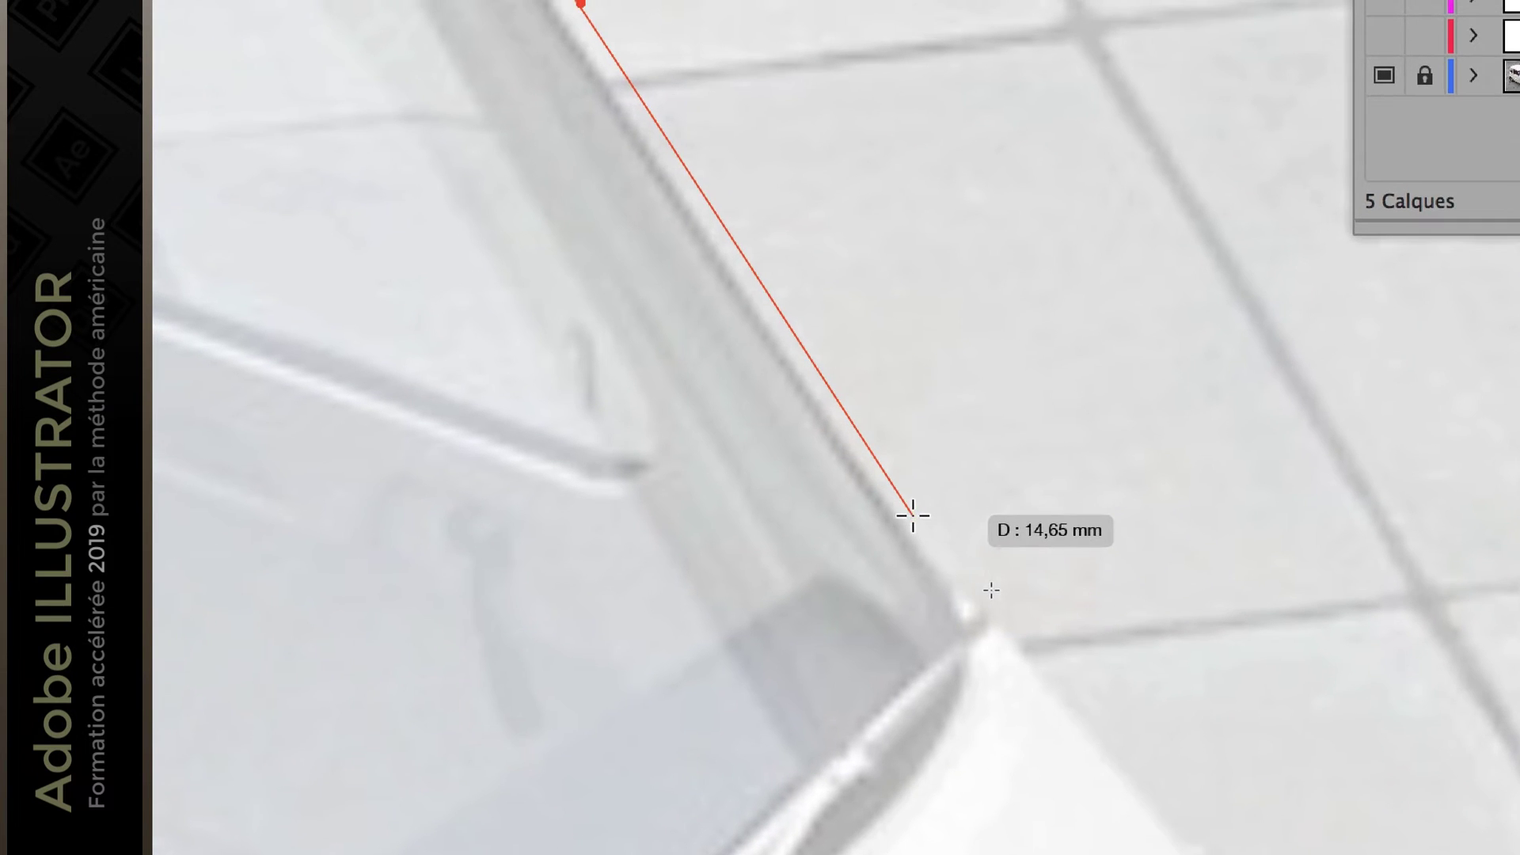
left_click_drag(899, 495, 920, 528)
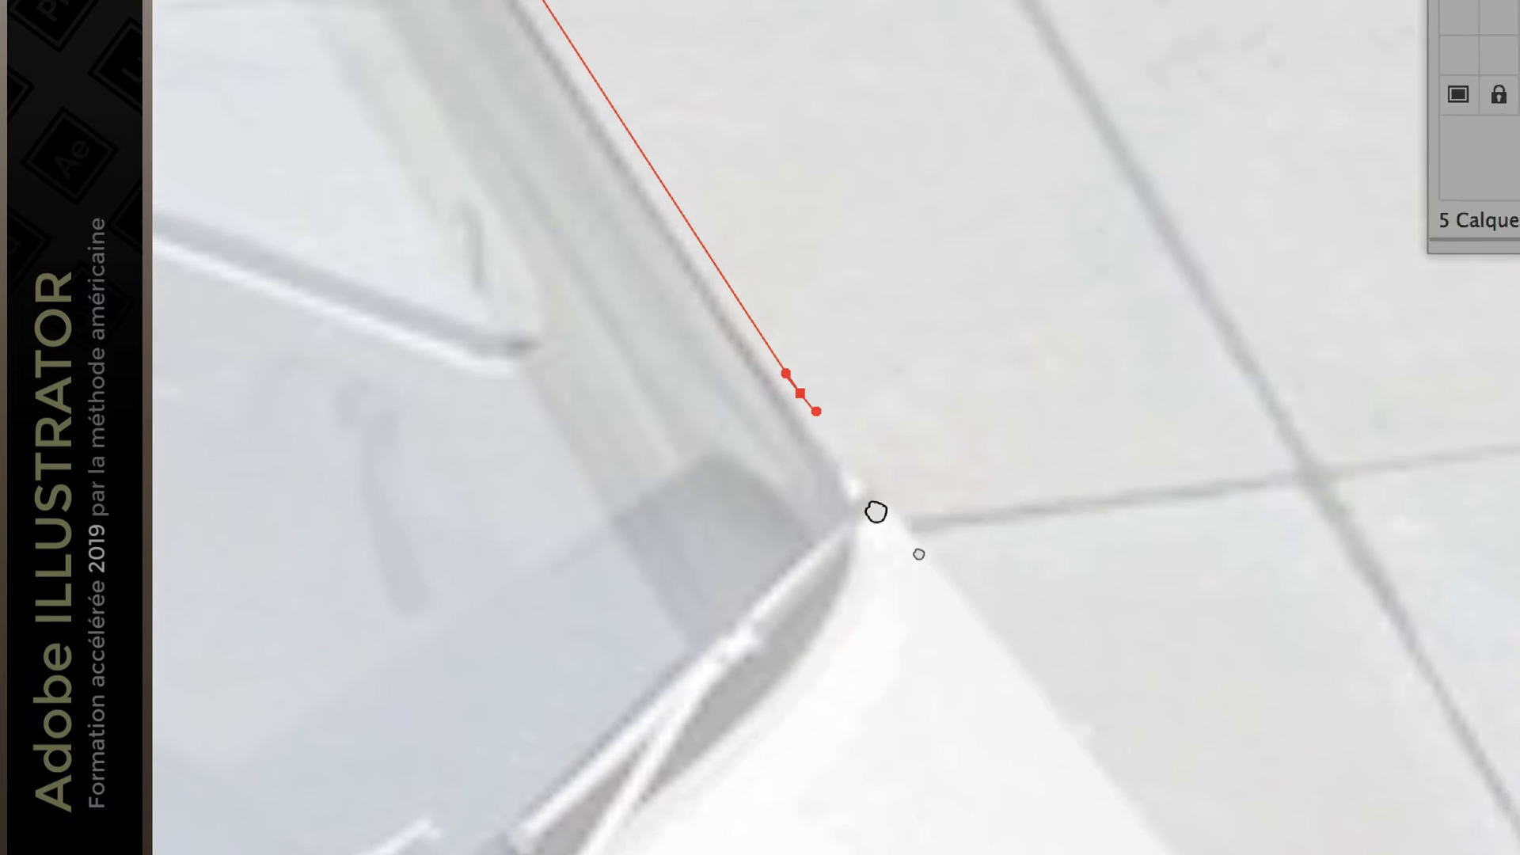
scroll(875, 511, "down", 5)
Trace the bonnet's edge with smooth anchors down to its front curve and lengthen the front anchor's incoming tangent handle.
left_click_drag(824, 399, 841, 414)
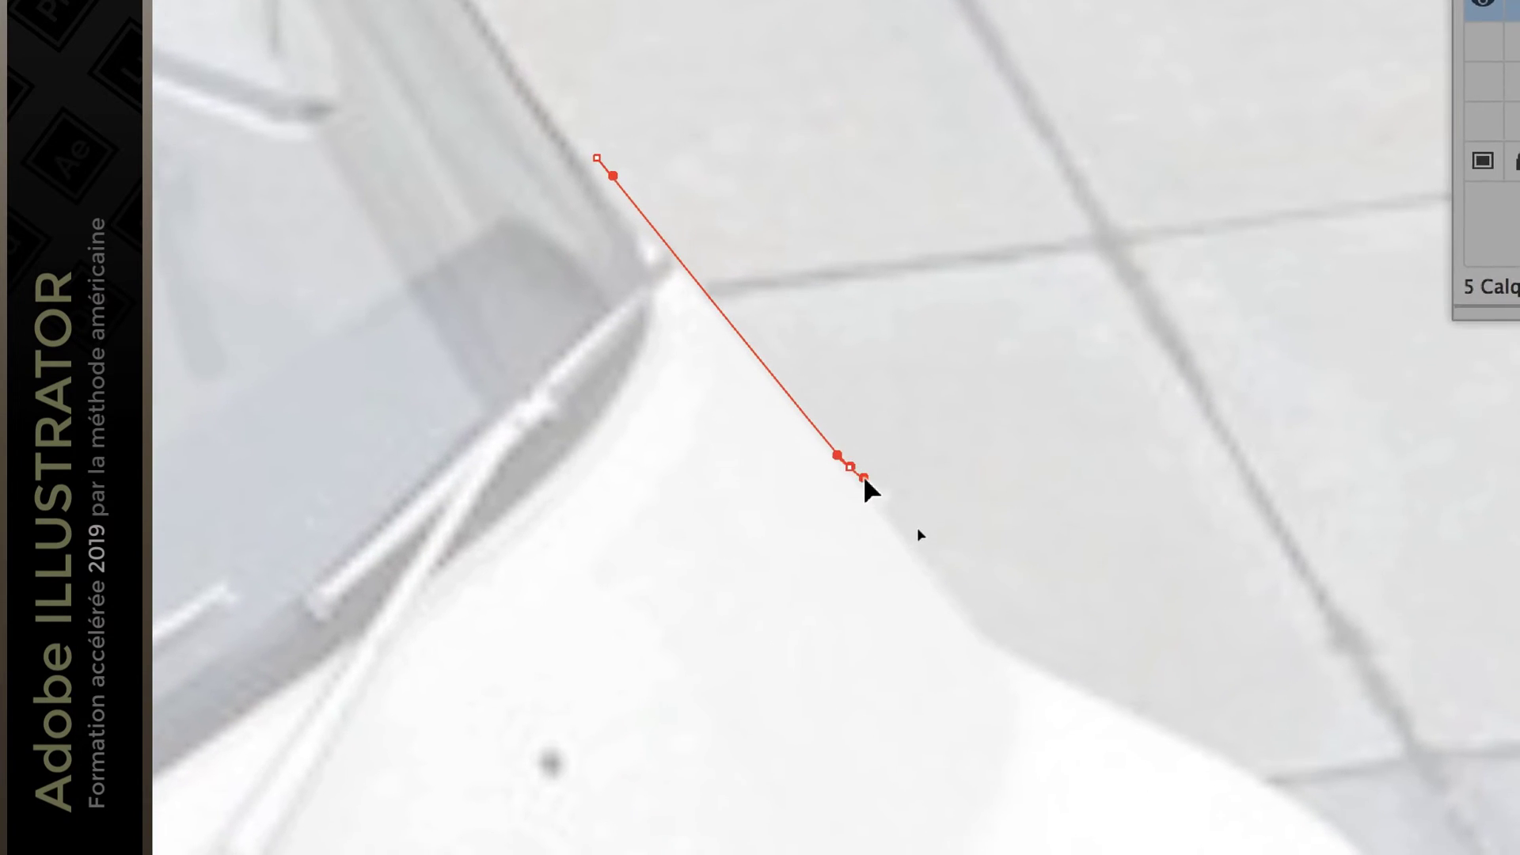
scroll(870, 499, "down", 5)
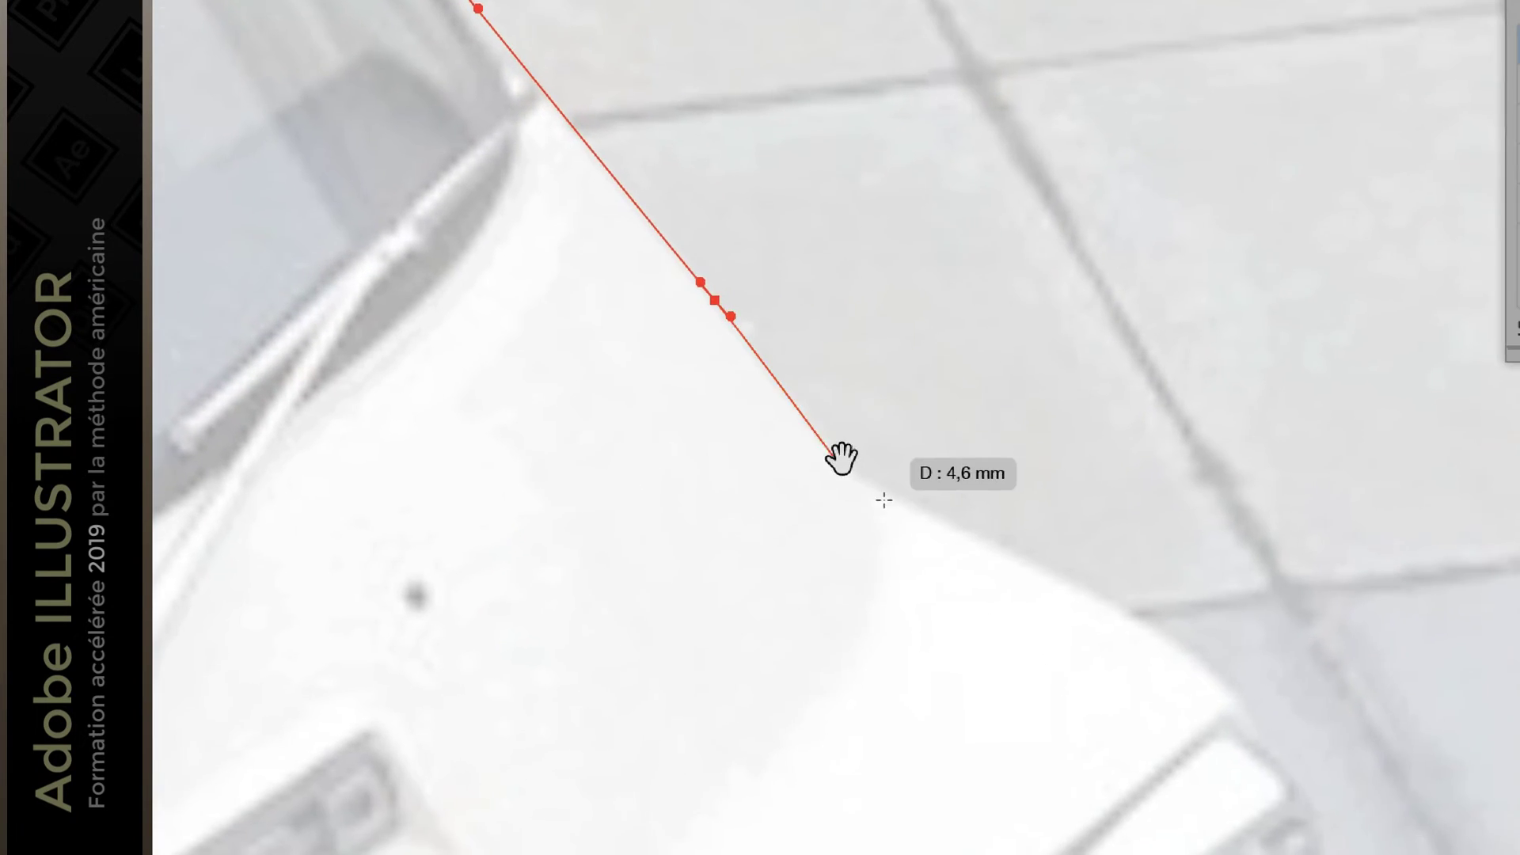
left_click_drag(884, 497, 912, 513)
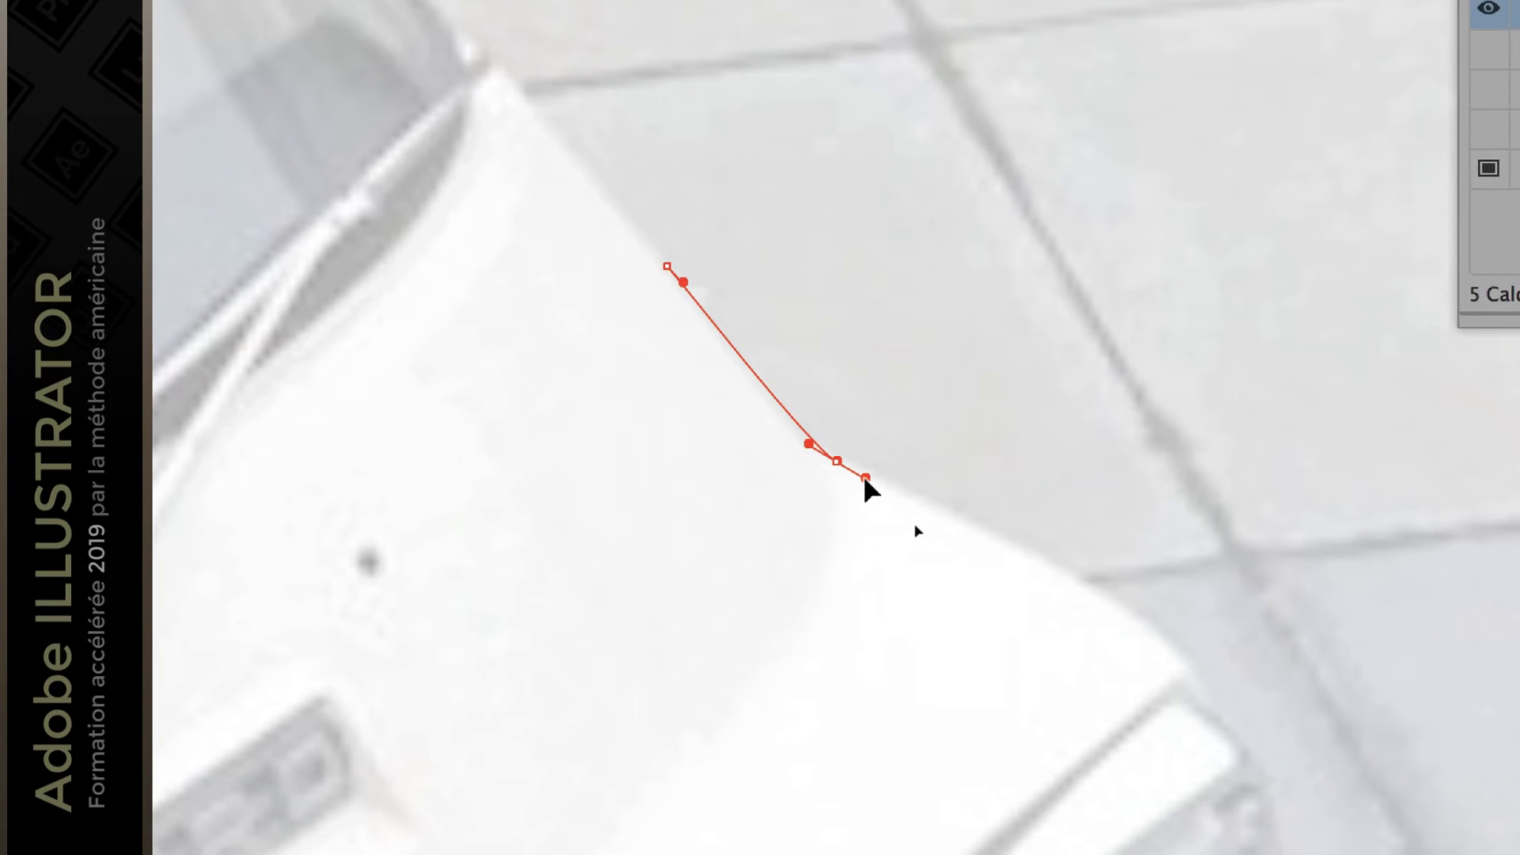
scroll(871, 489, "down", 5)
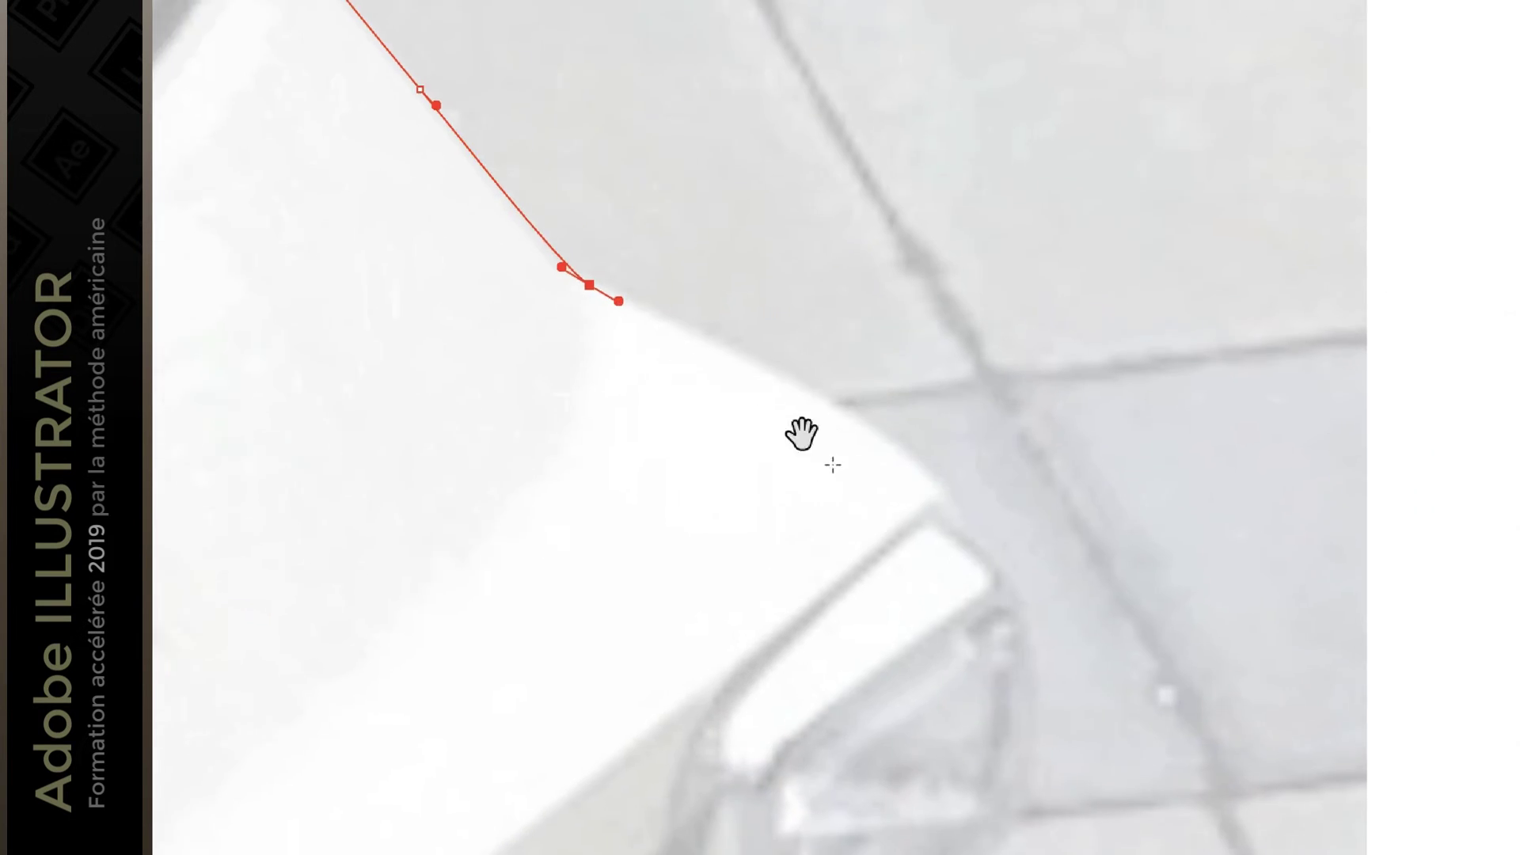
left_click_drag(901, 440, 912, 450)
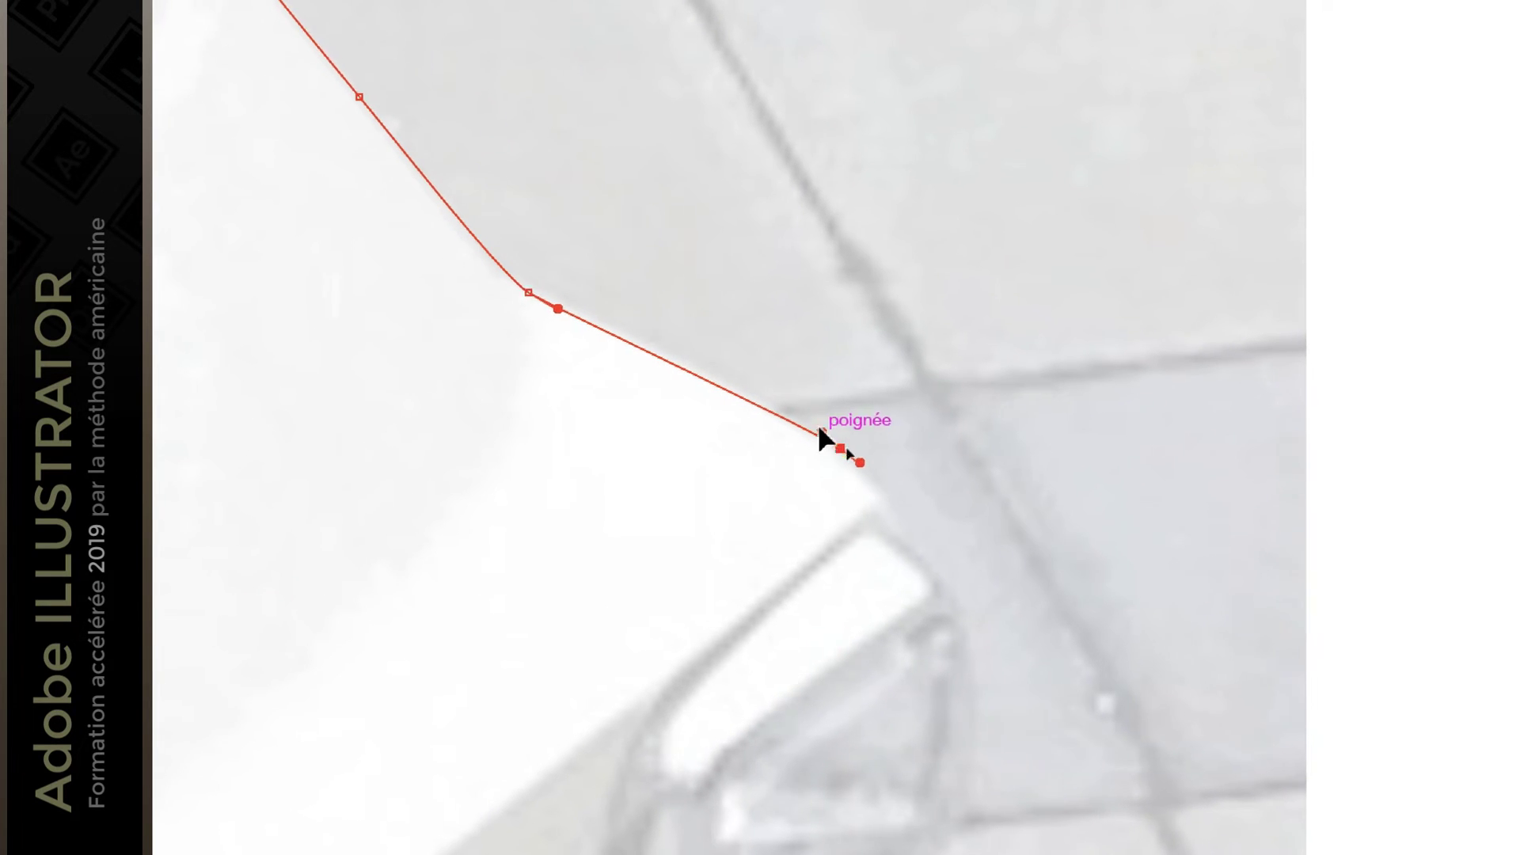
left_click_drag(820, 434, 756, 377)
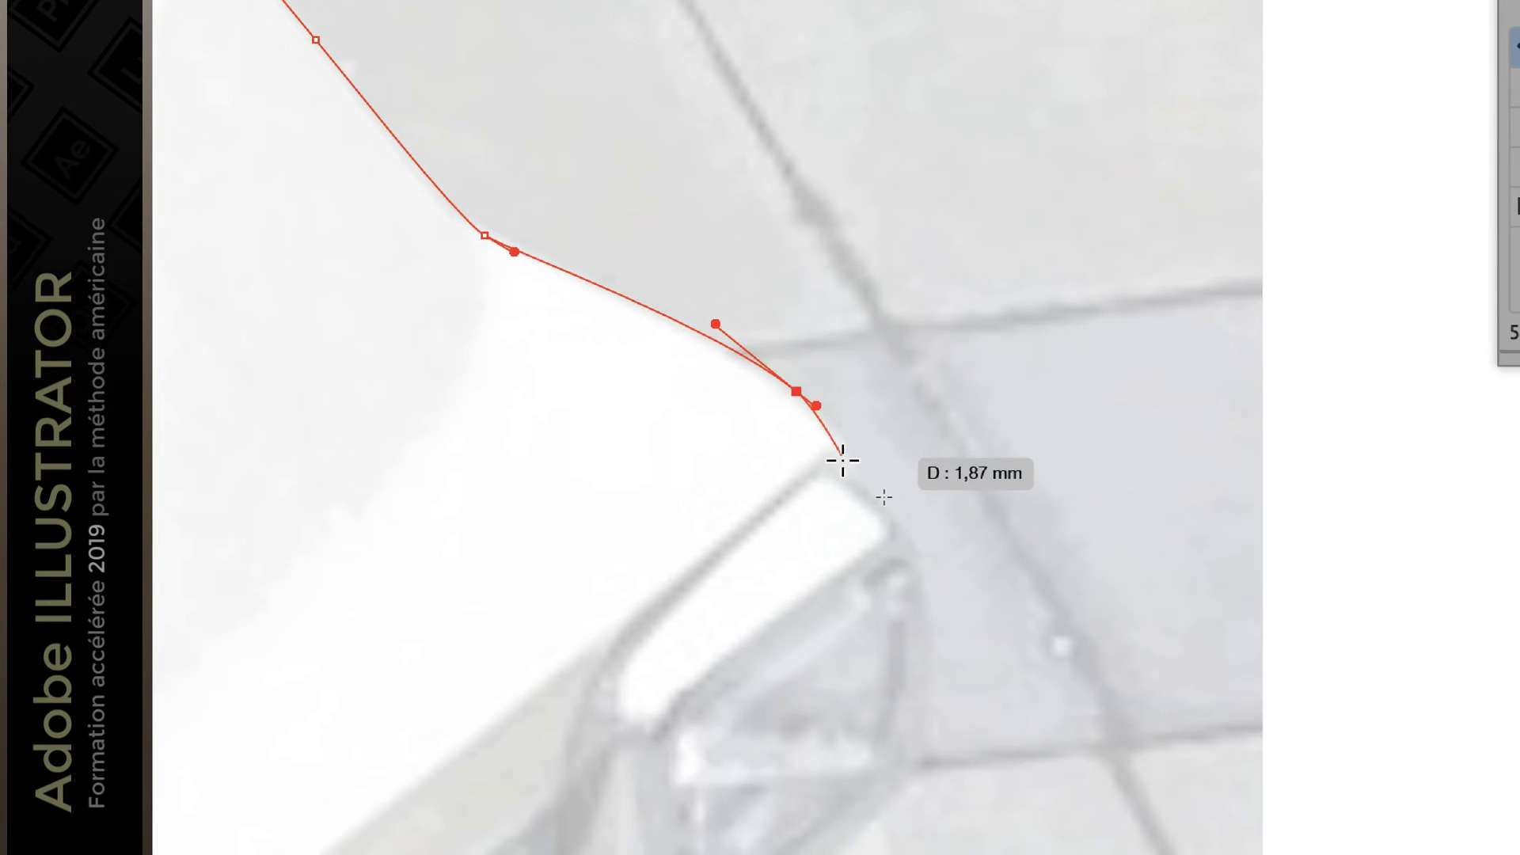
Place an anchor above the headlight, redirect its outgoing handle, and trace the headlight's outer edge to the corner below it.
left_click_drag(846, 470, 842, 485)
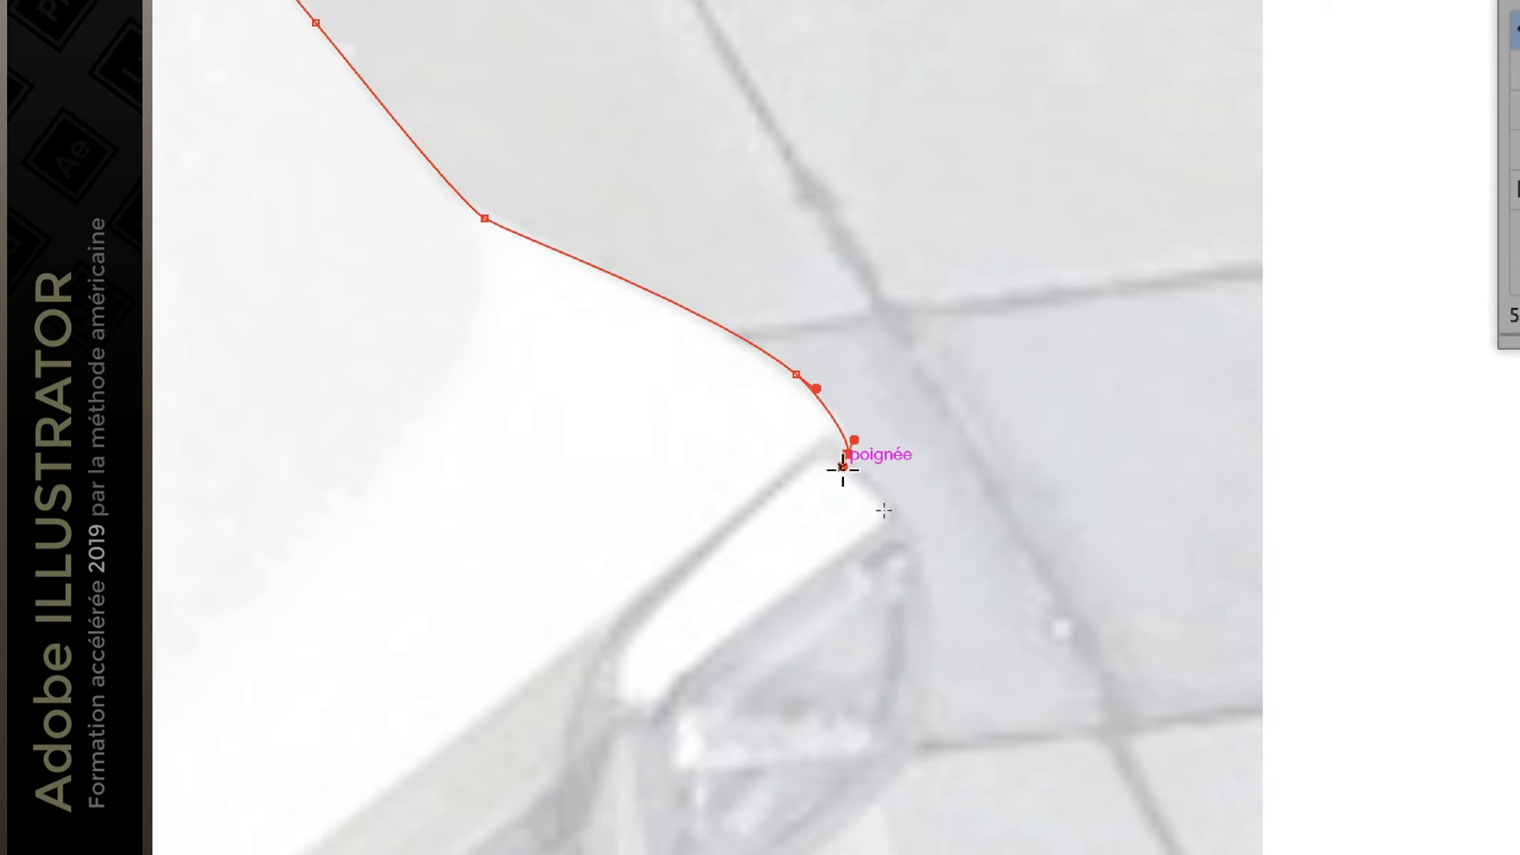
left_click(848, 467, "ctrl")
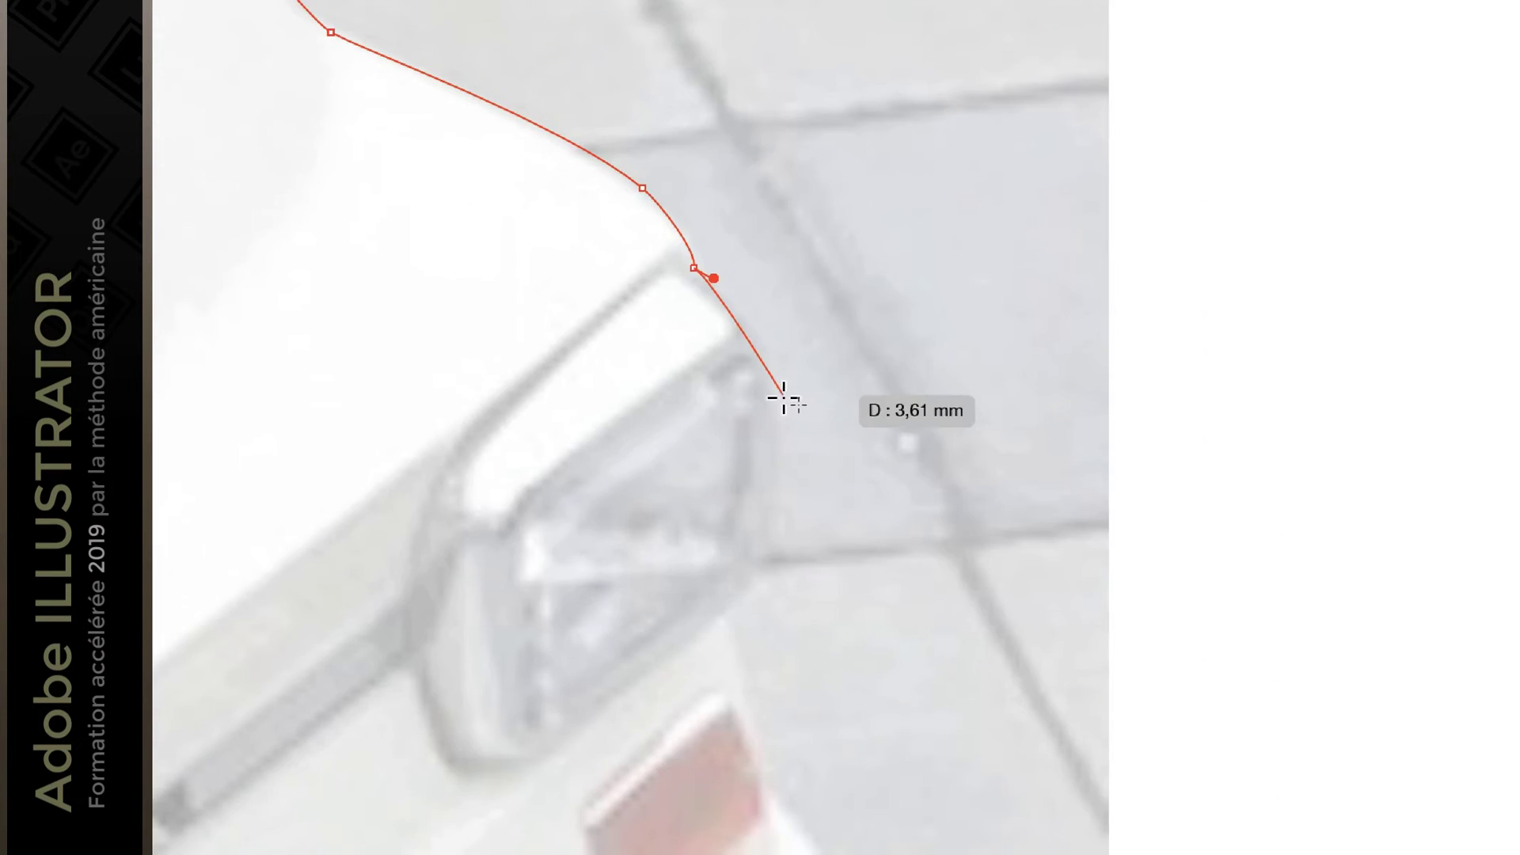
left_click_drag(782, 392, 787, 333)
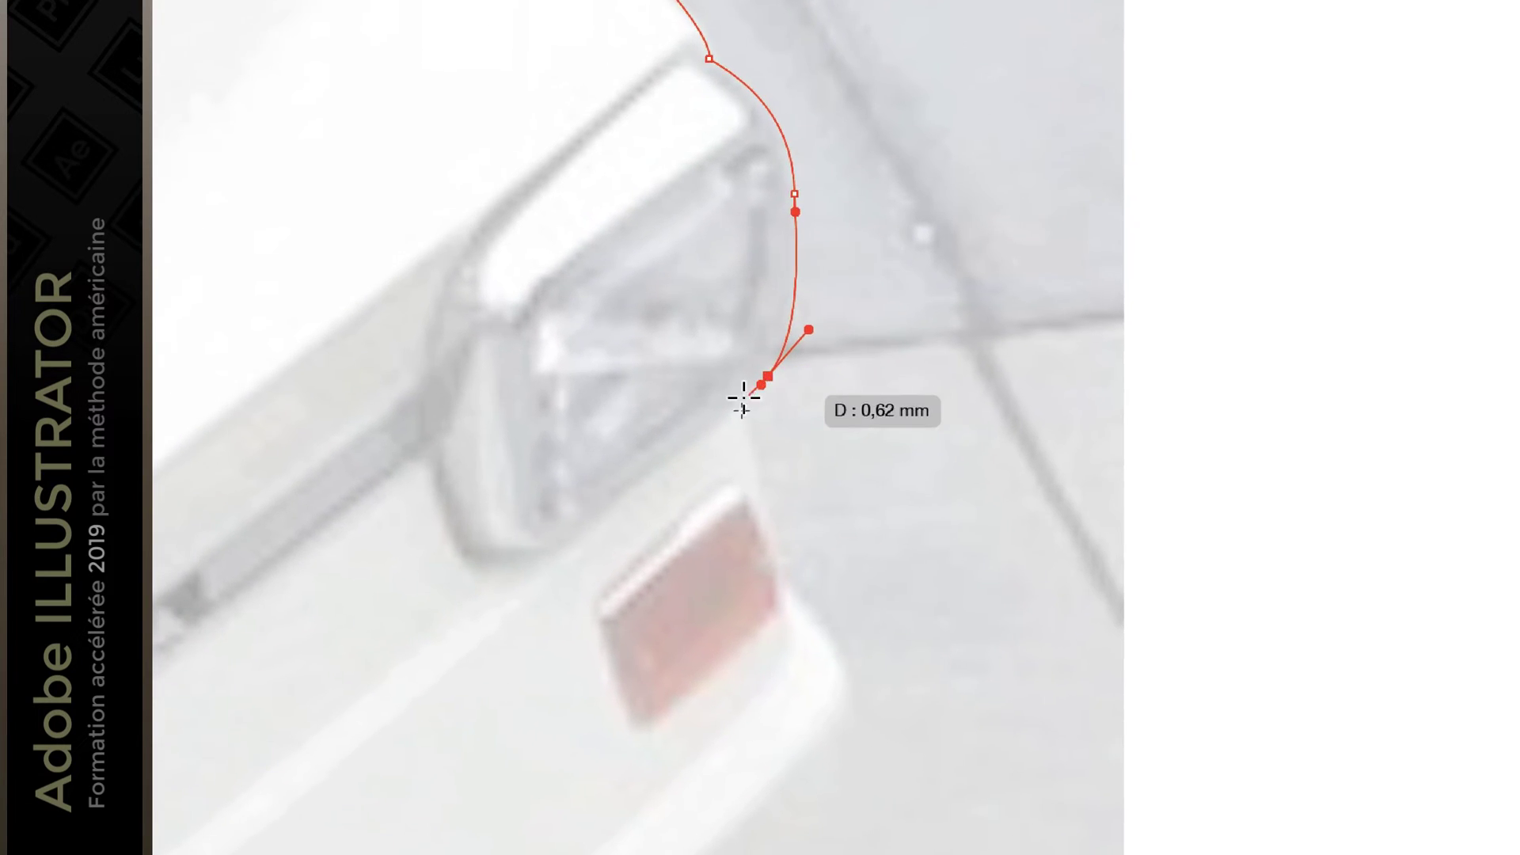
left_click_drag(743, 402, 735, 397)
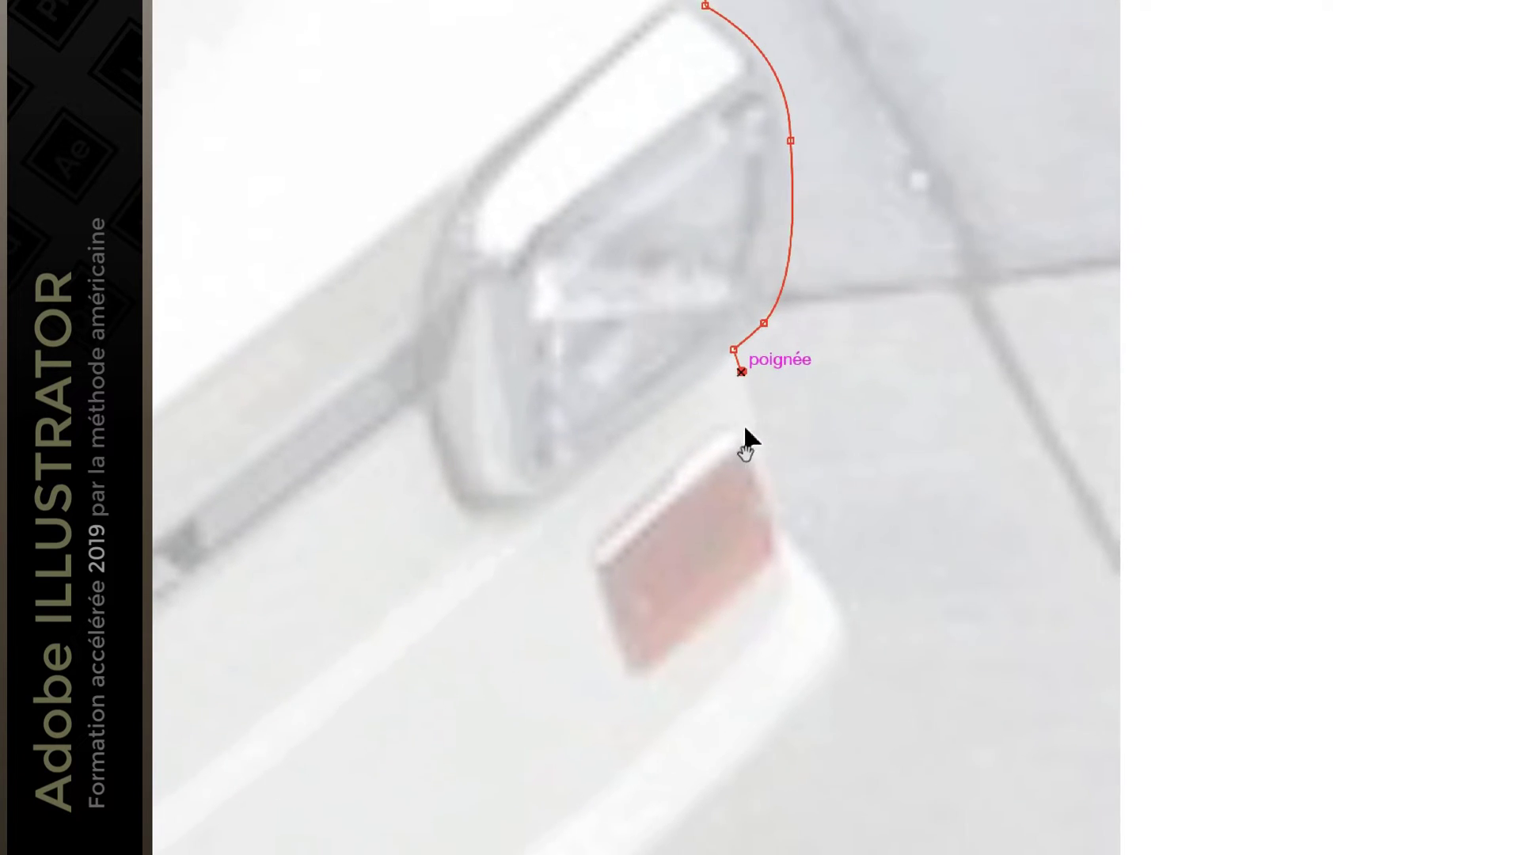
Extend the Pen outline from below the far headlight around the bumper corner to the number plate's nearest lower corner.
left_click(791, 548)
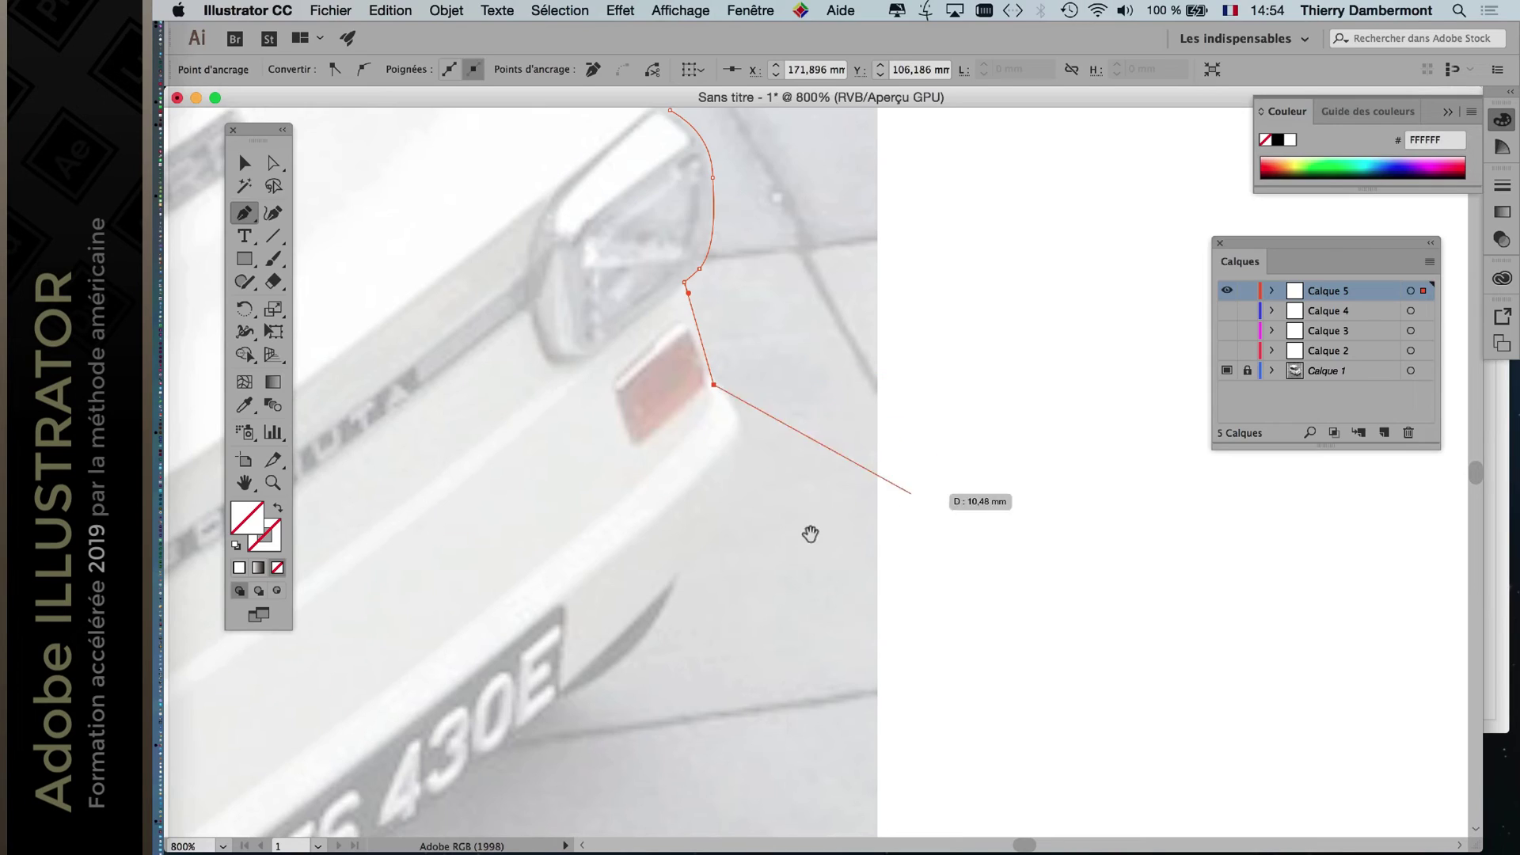
left_click_drag(807, 533, 951, 366)
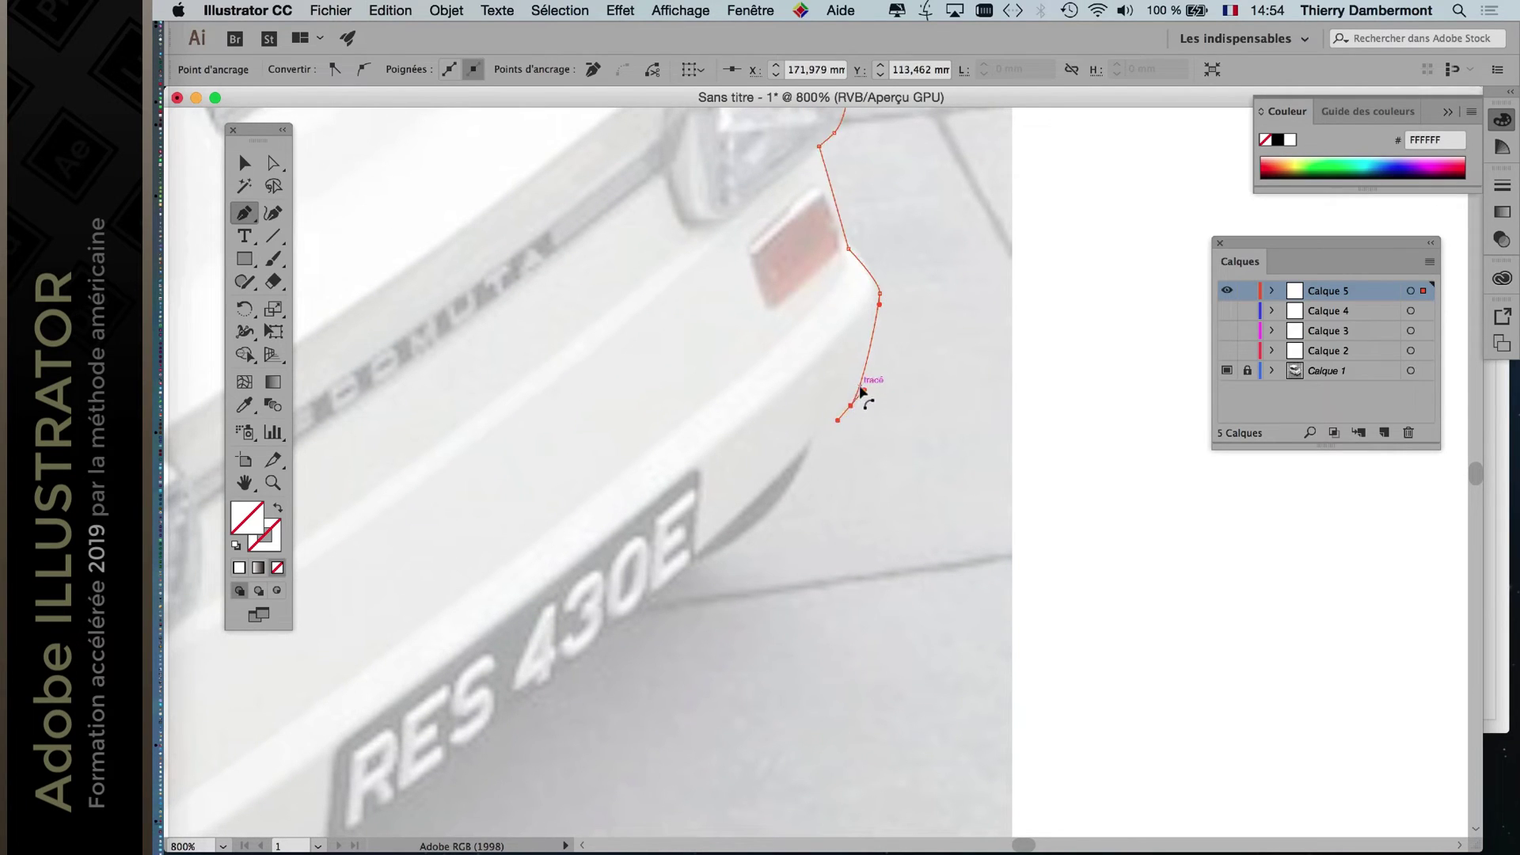
left_click_drag(882, 375, 881, 374)
left_click(697, 554)
left_click_drag(696, 558, 907, 442)
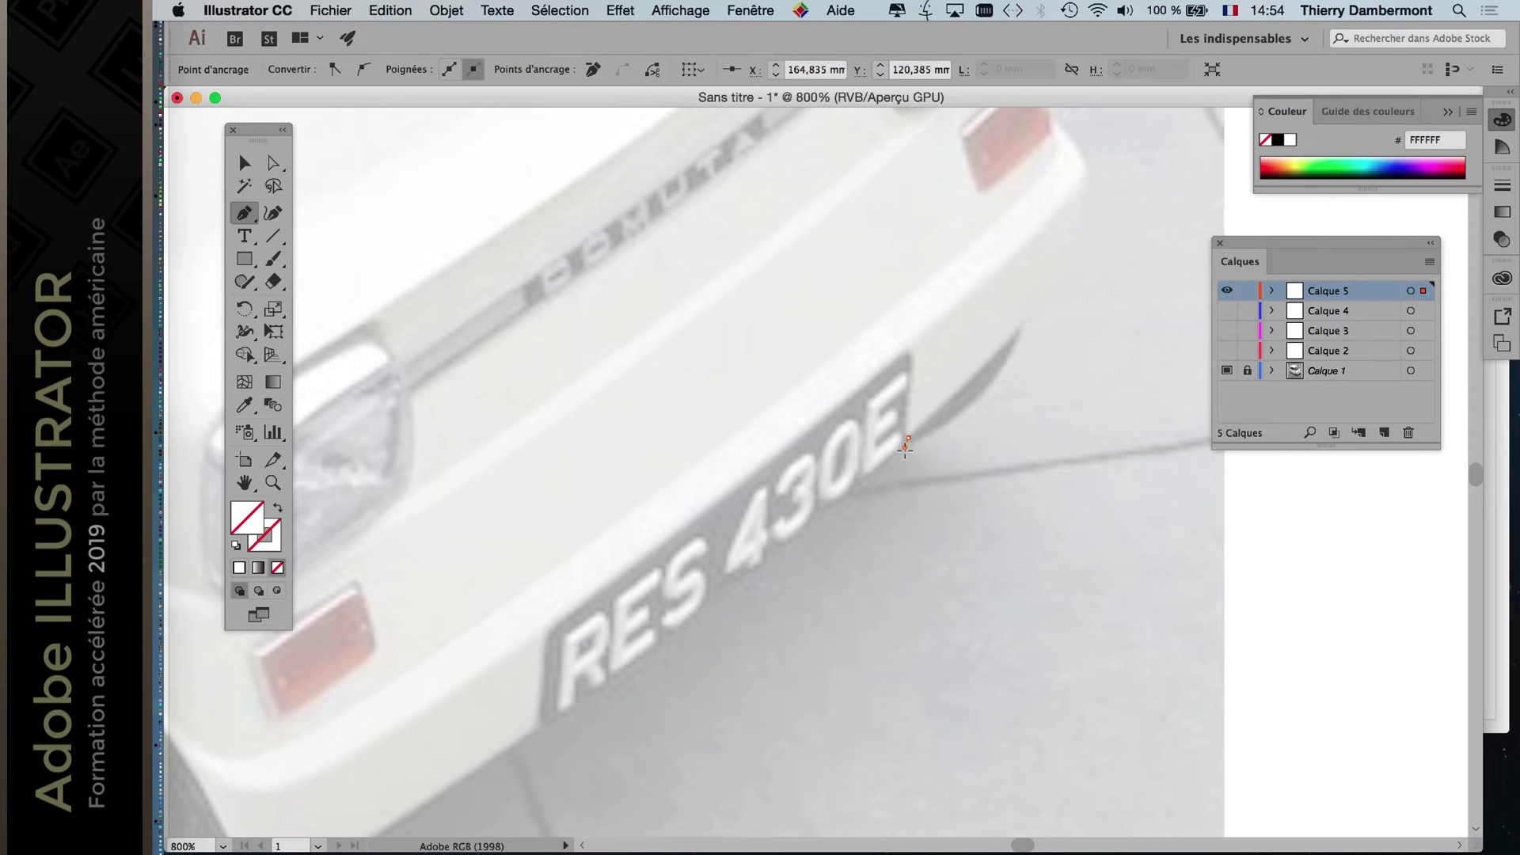
Trace the number plate's lower edge and curve the outline around its other lower corner onto the bumper.
left_click_drag(557, 721, 552, 732)
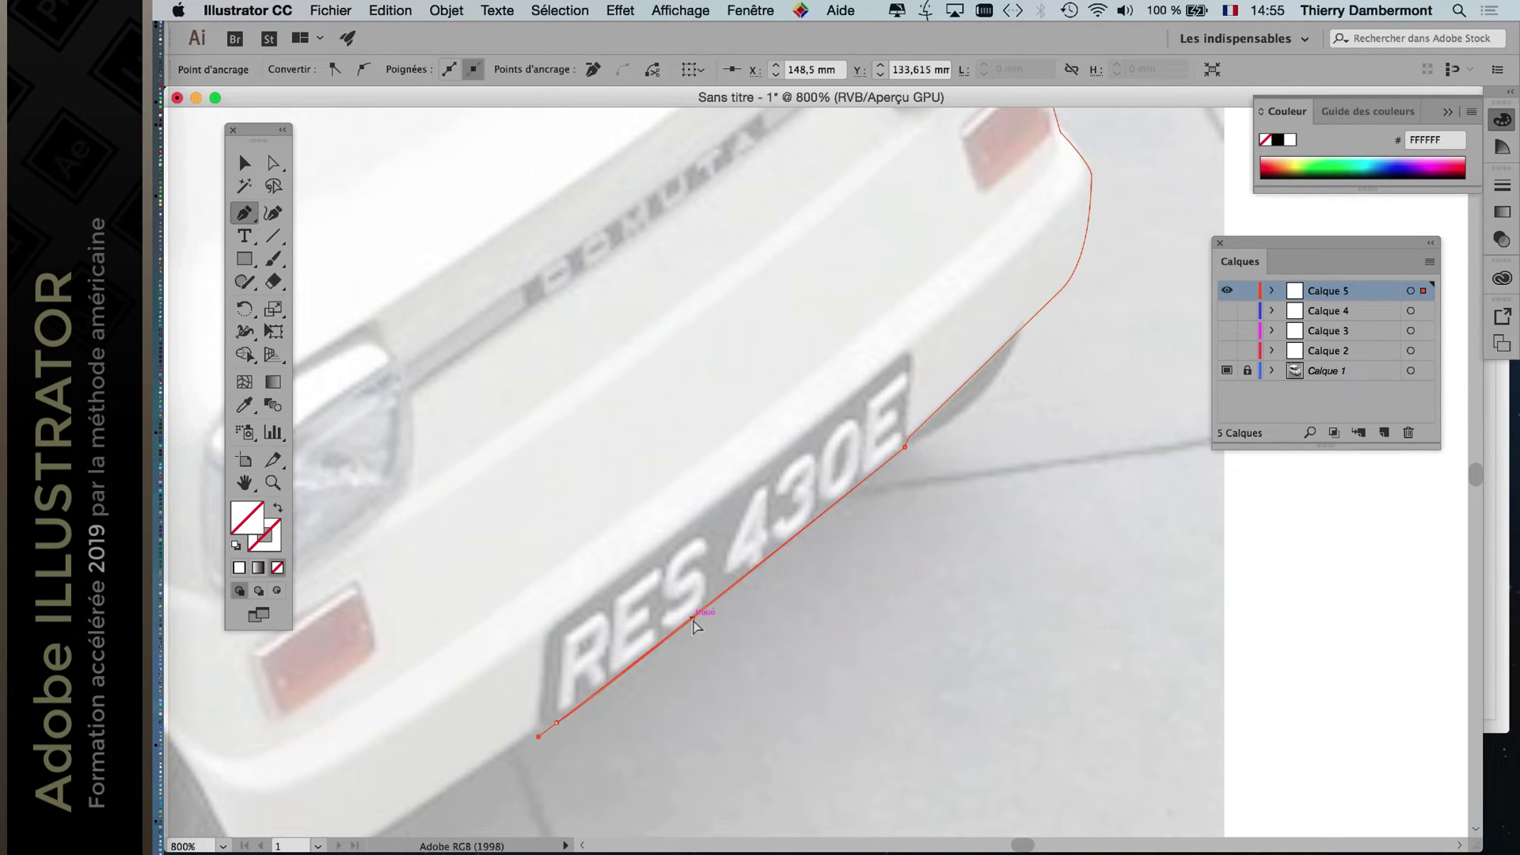
left_click_drag(629, 700, 901, 566)
left_click(807, 590, "super")
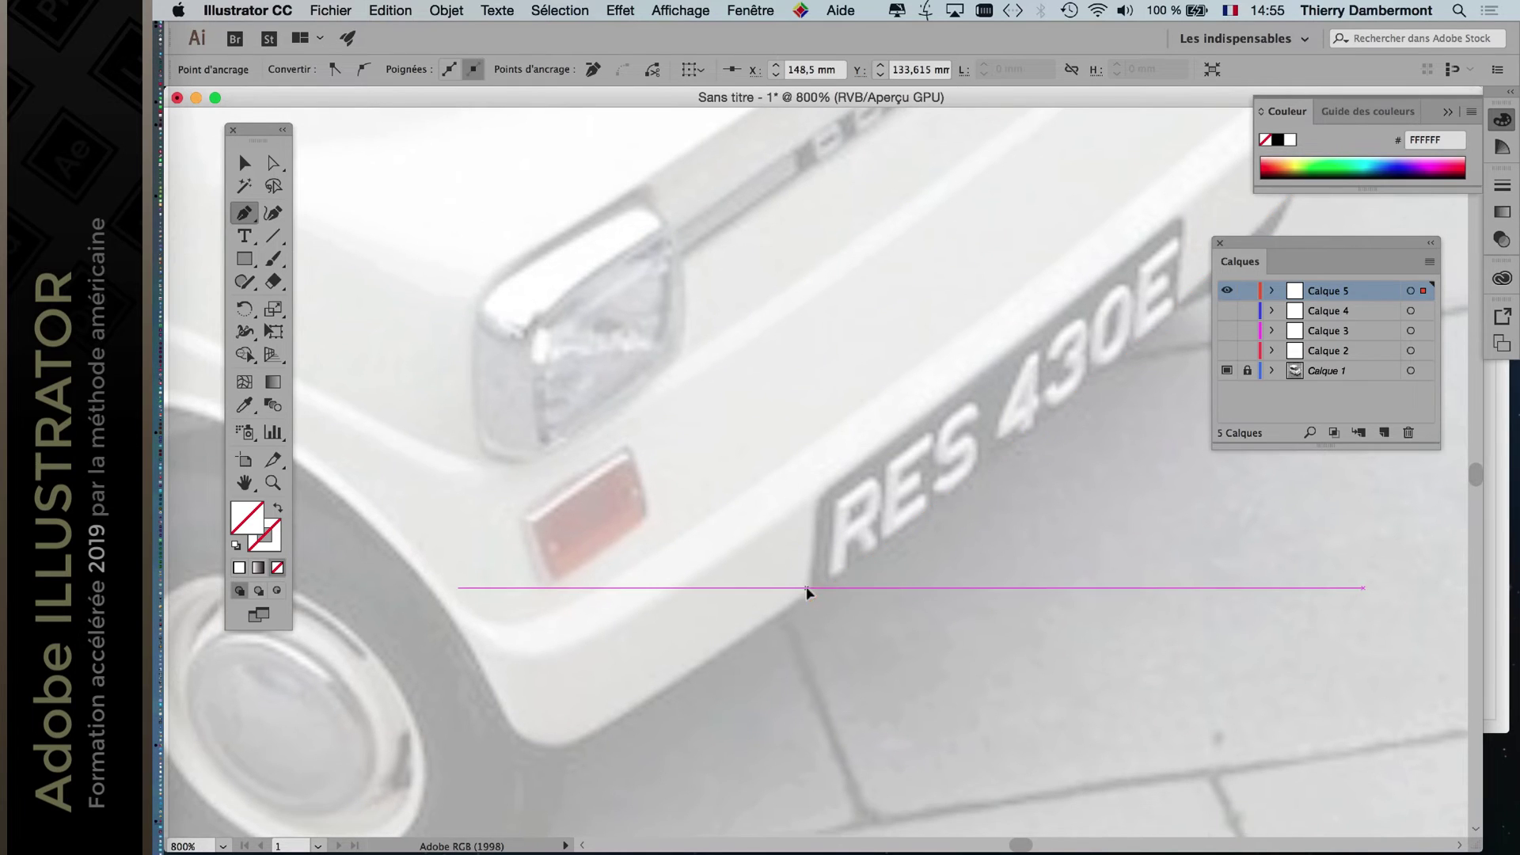
left_click(808, 588)
scroll(809, 593, "up", 4)
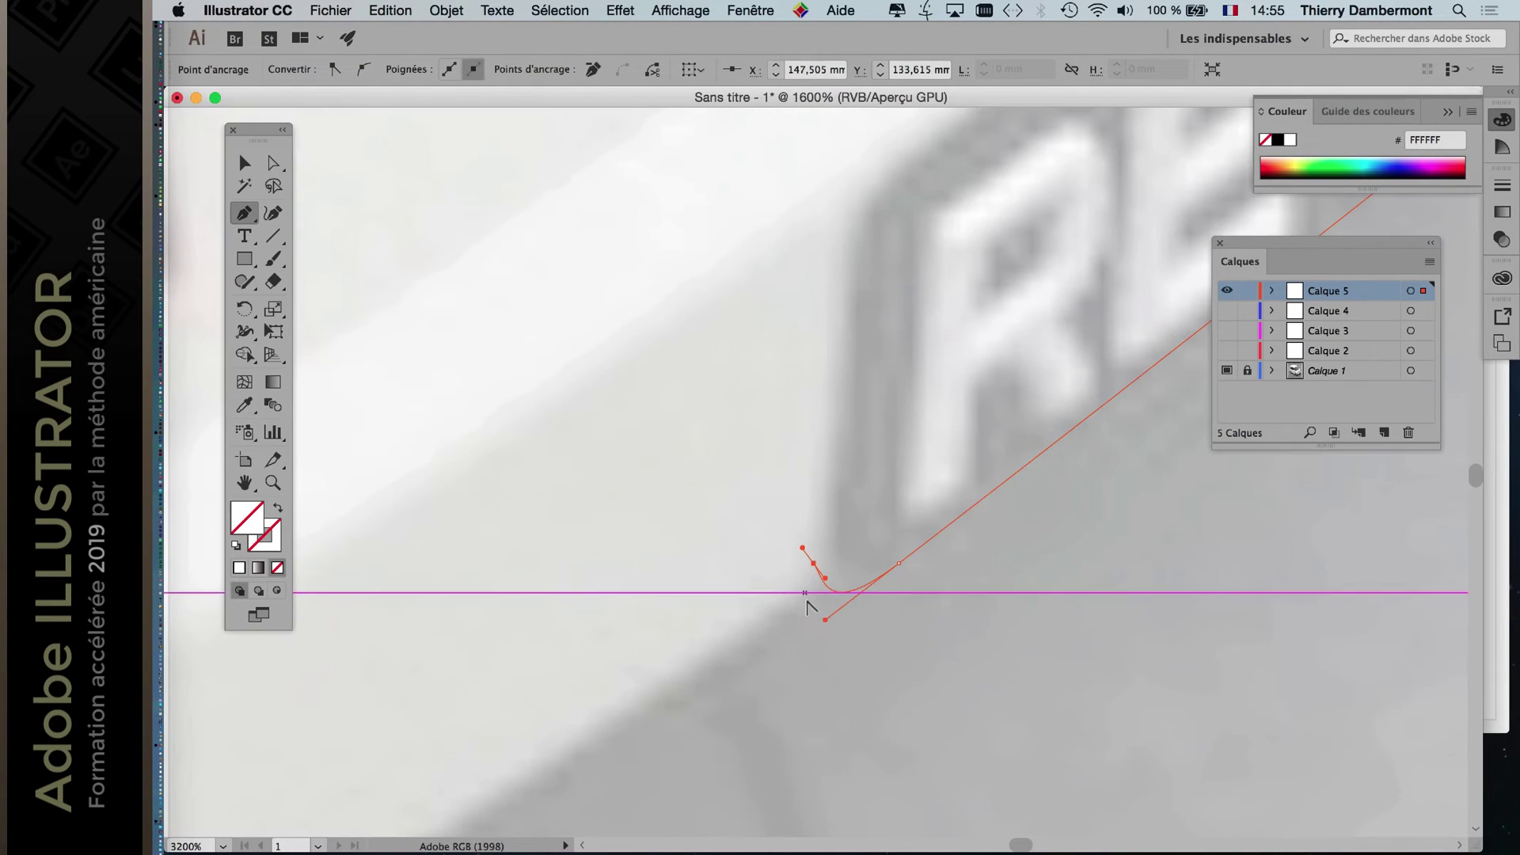
mouse_move(840, 608)
left_mouse_down()
mouse_move(850, 599)
mouse_move(821, 576)
mouse_move(829, 591)
left_mouse_up()
scroll(827, 593, "down", 4)
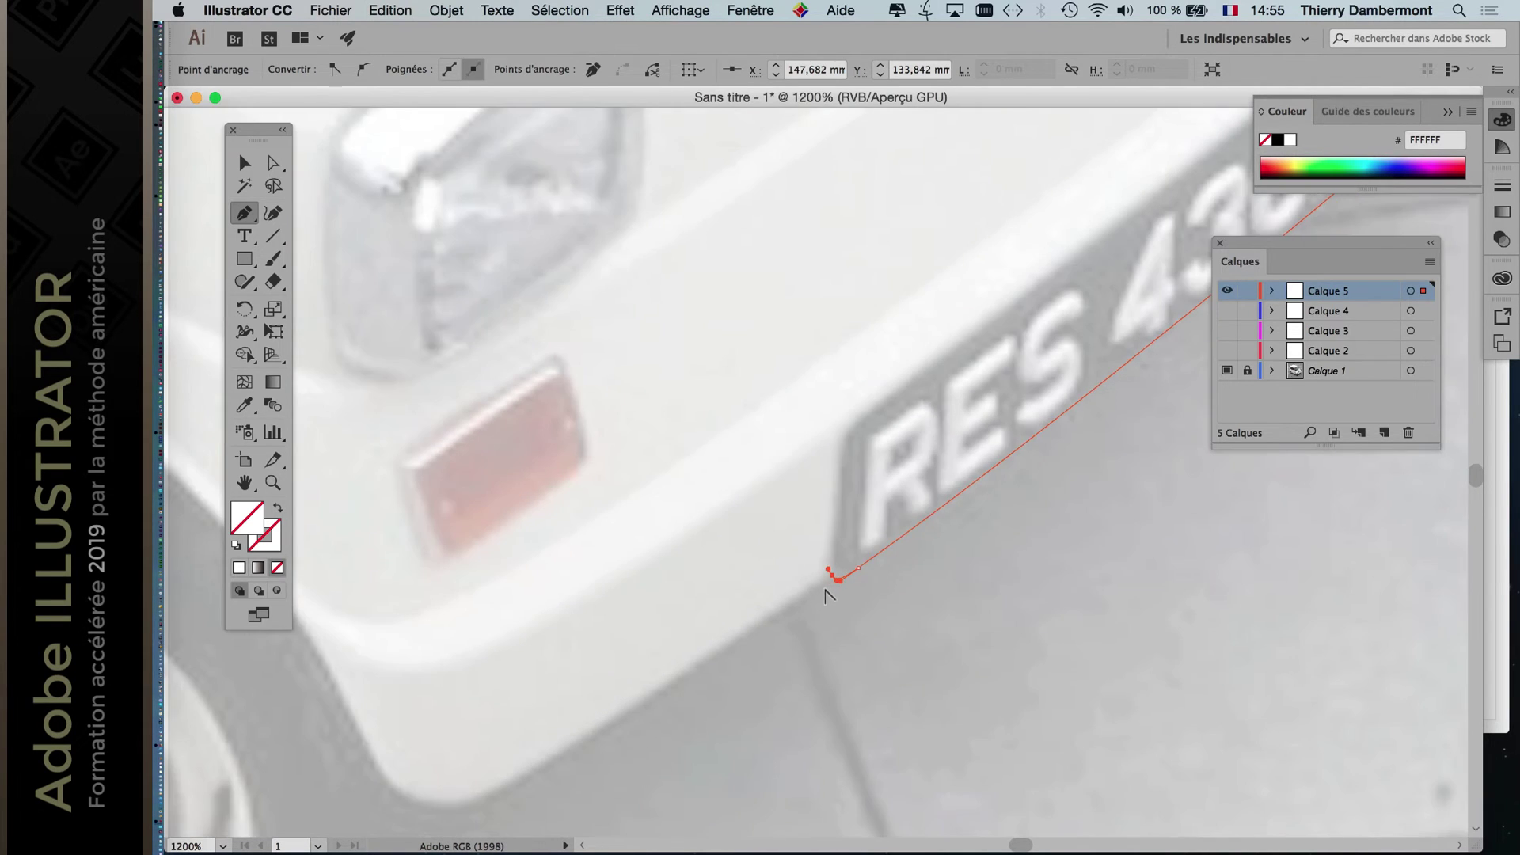
Continue the outline along the bumper's lower edge to its rounded end beside the front wheel.
scroll(823, 599, "down", 1)
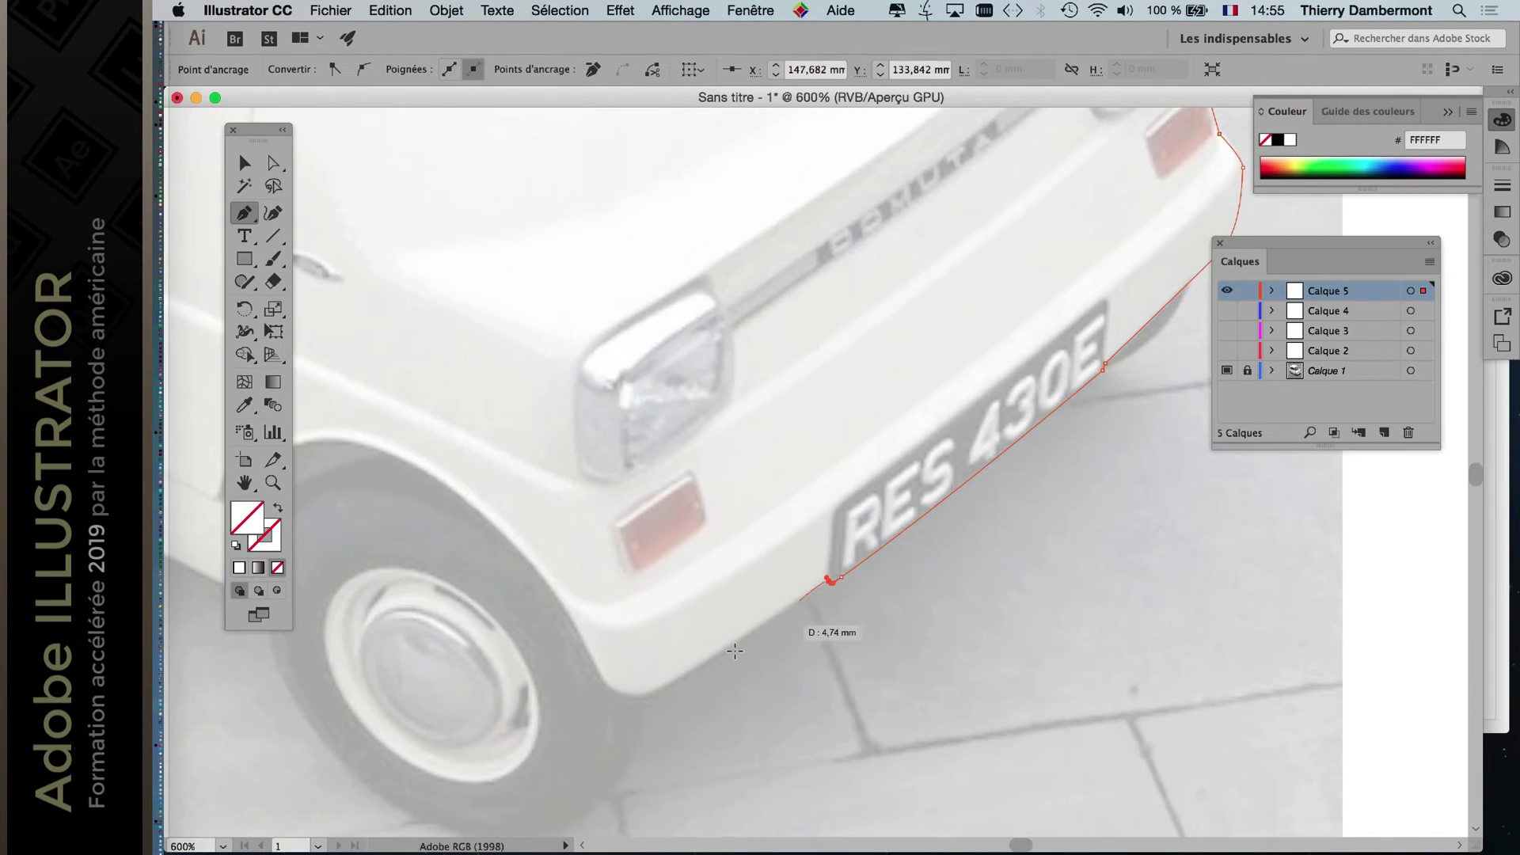
left_click(657, 691)
left_click_drag(627, 696, 733, 512)
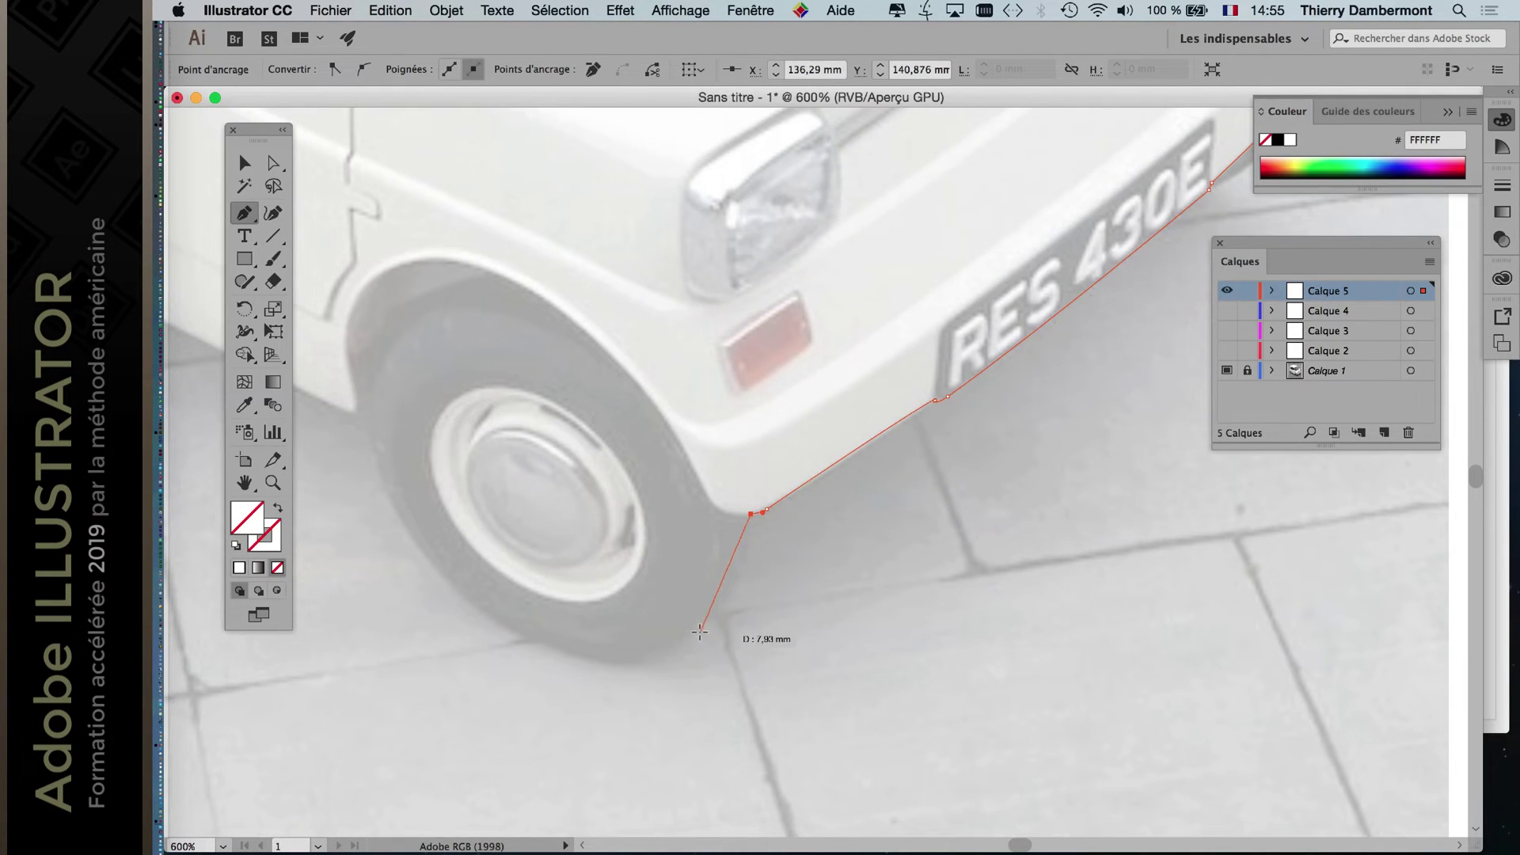
Trace the front tyre's outer edge with curved segments up to the sill behind the front wheel arch.
left_click_drag(709, 626, 756, 595)
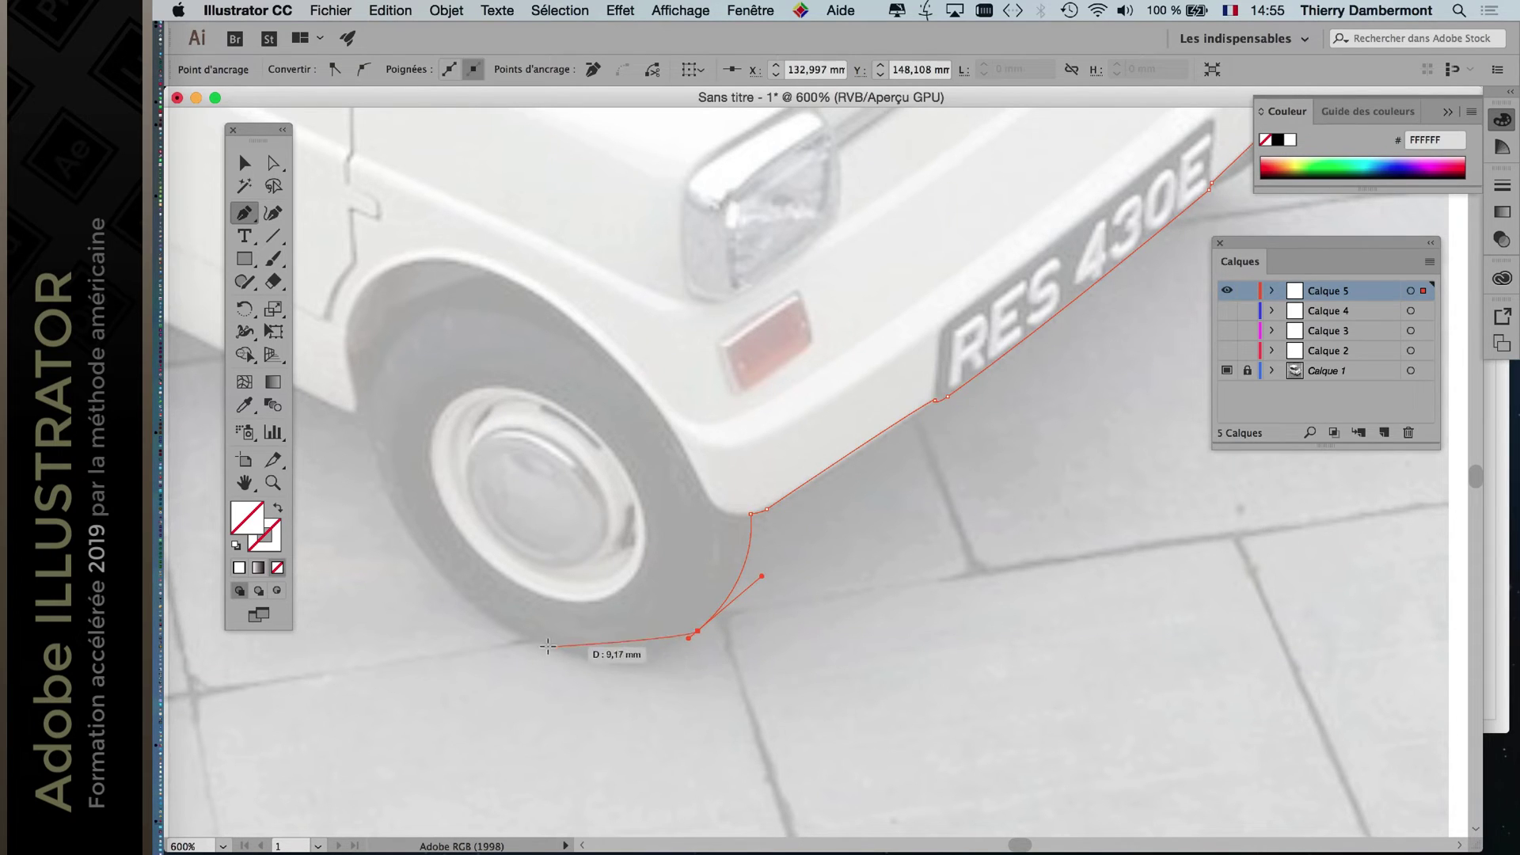
left_click_drag(547, 647, 594, 667)
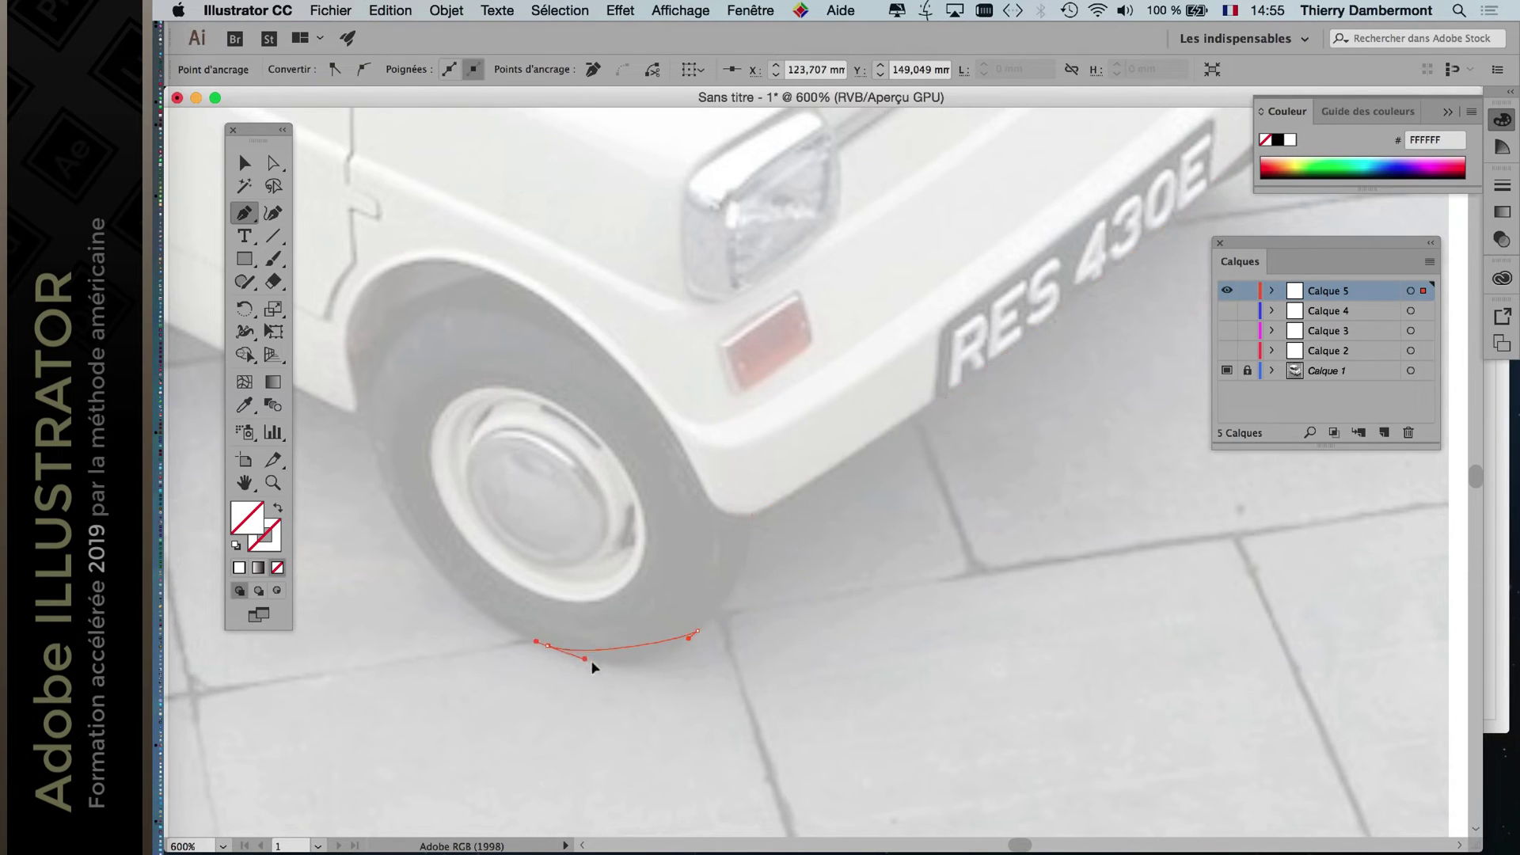
scroll(657, 657, "left", 6)
scroll(657, 657, "up", 2)
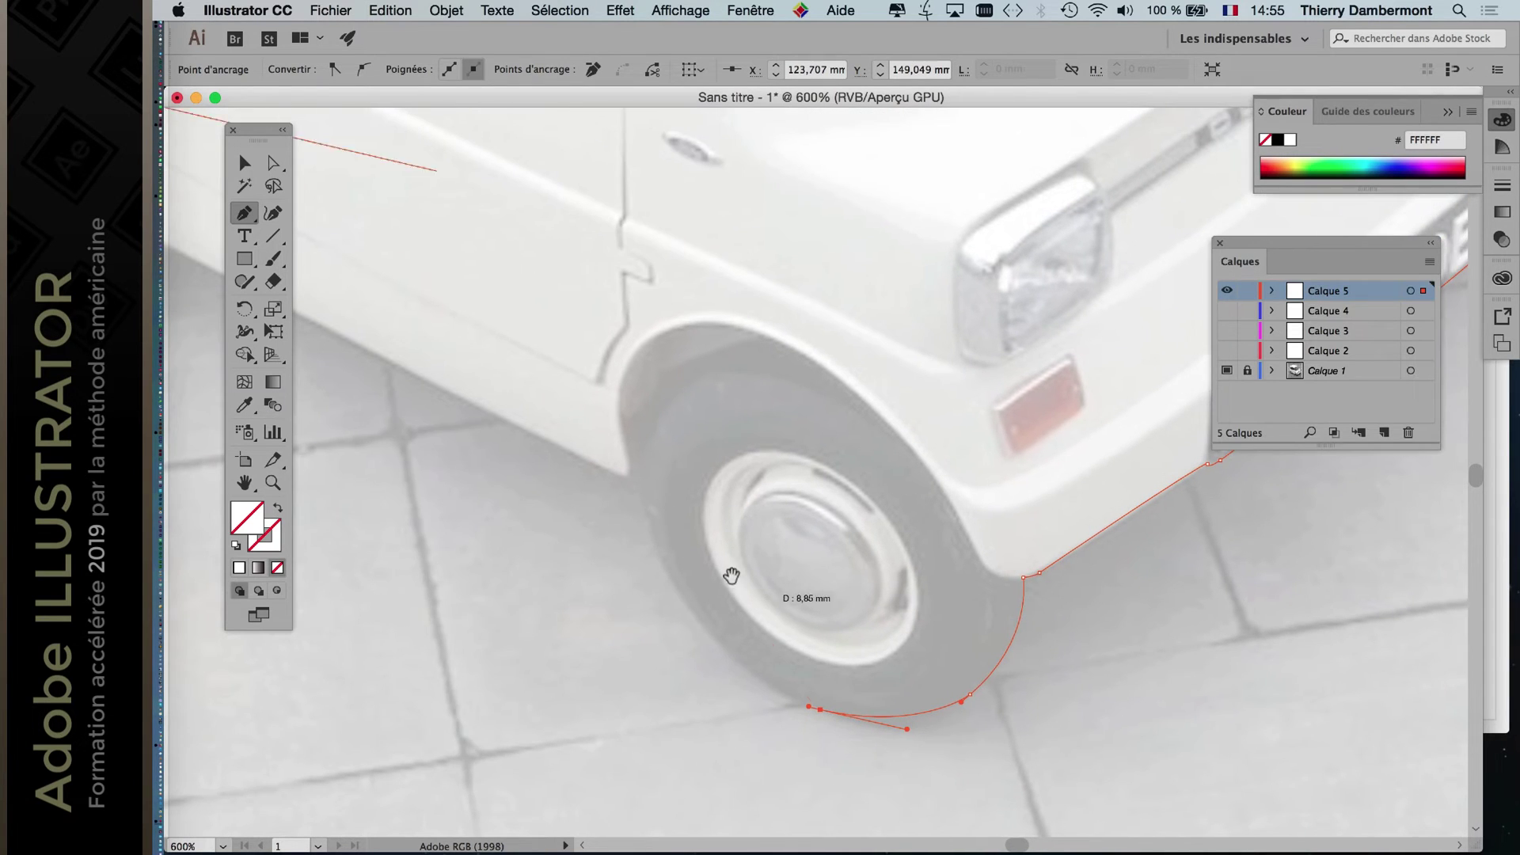
left_click(637, 482)
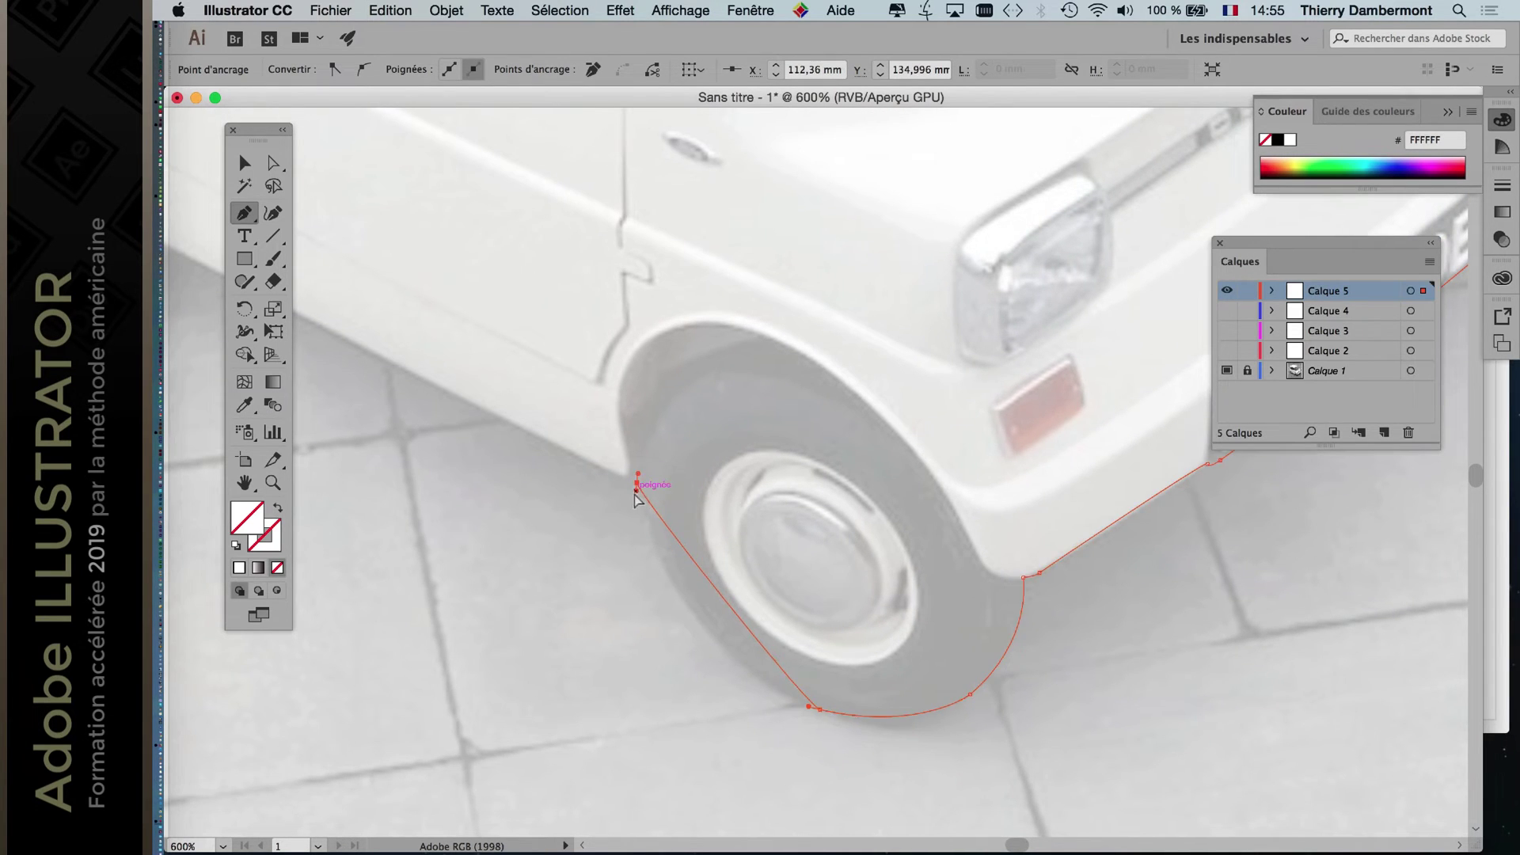
left_click_drag(637, 492, 642, 547)
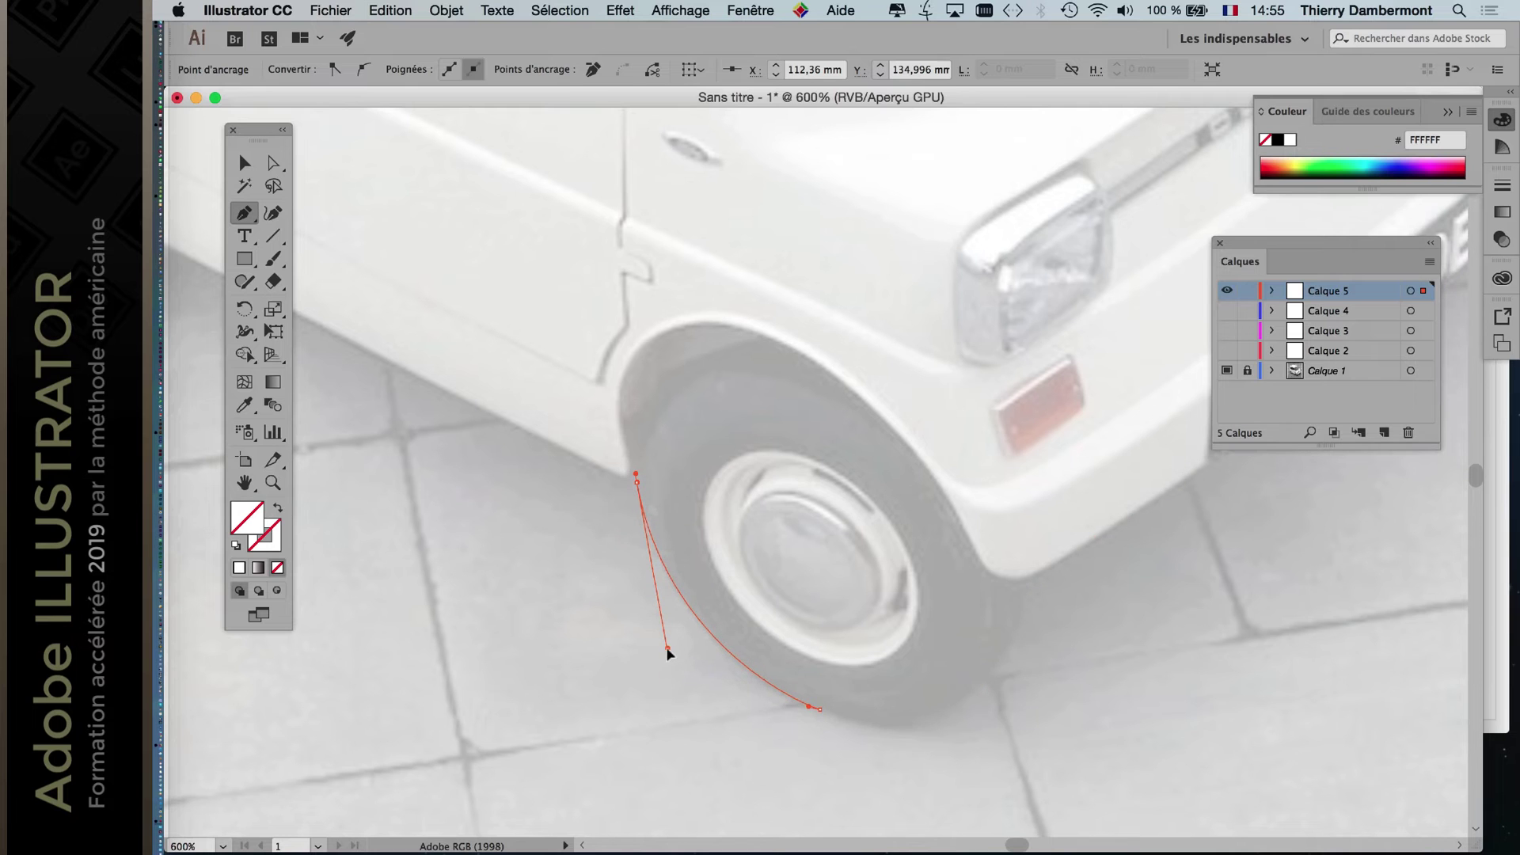
Draw a straight outline segment along the car's sill from the front wheel to the rear wheel.
scroll(602, 451, "left", 7)
scroll(601, 452, "up", 3)
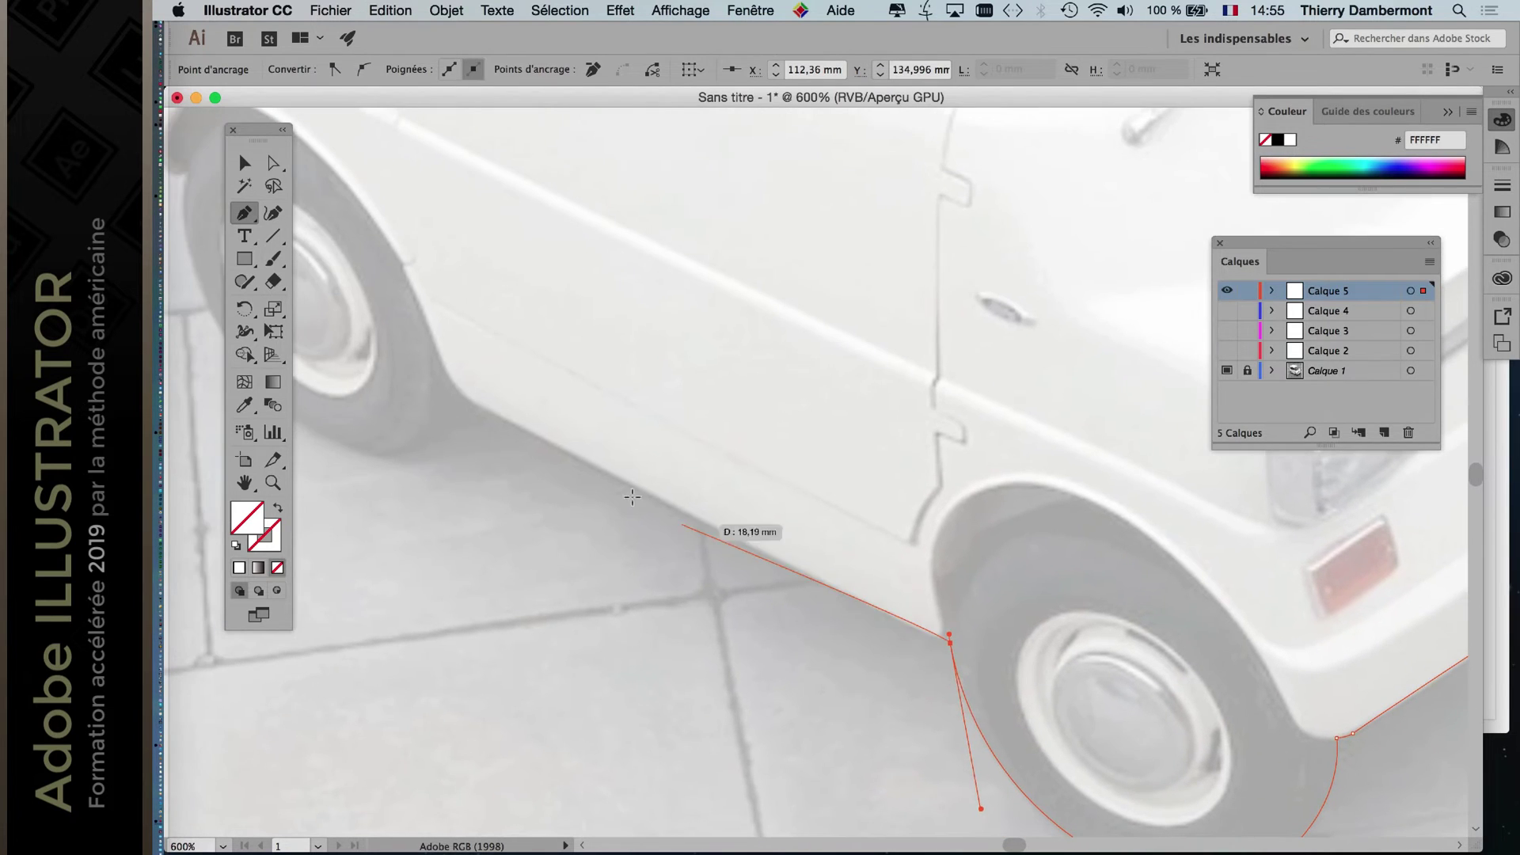
left_click(488, 409)
scroll(824, 533, "left", 6)
scroll(824, 532, "up", 3)
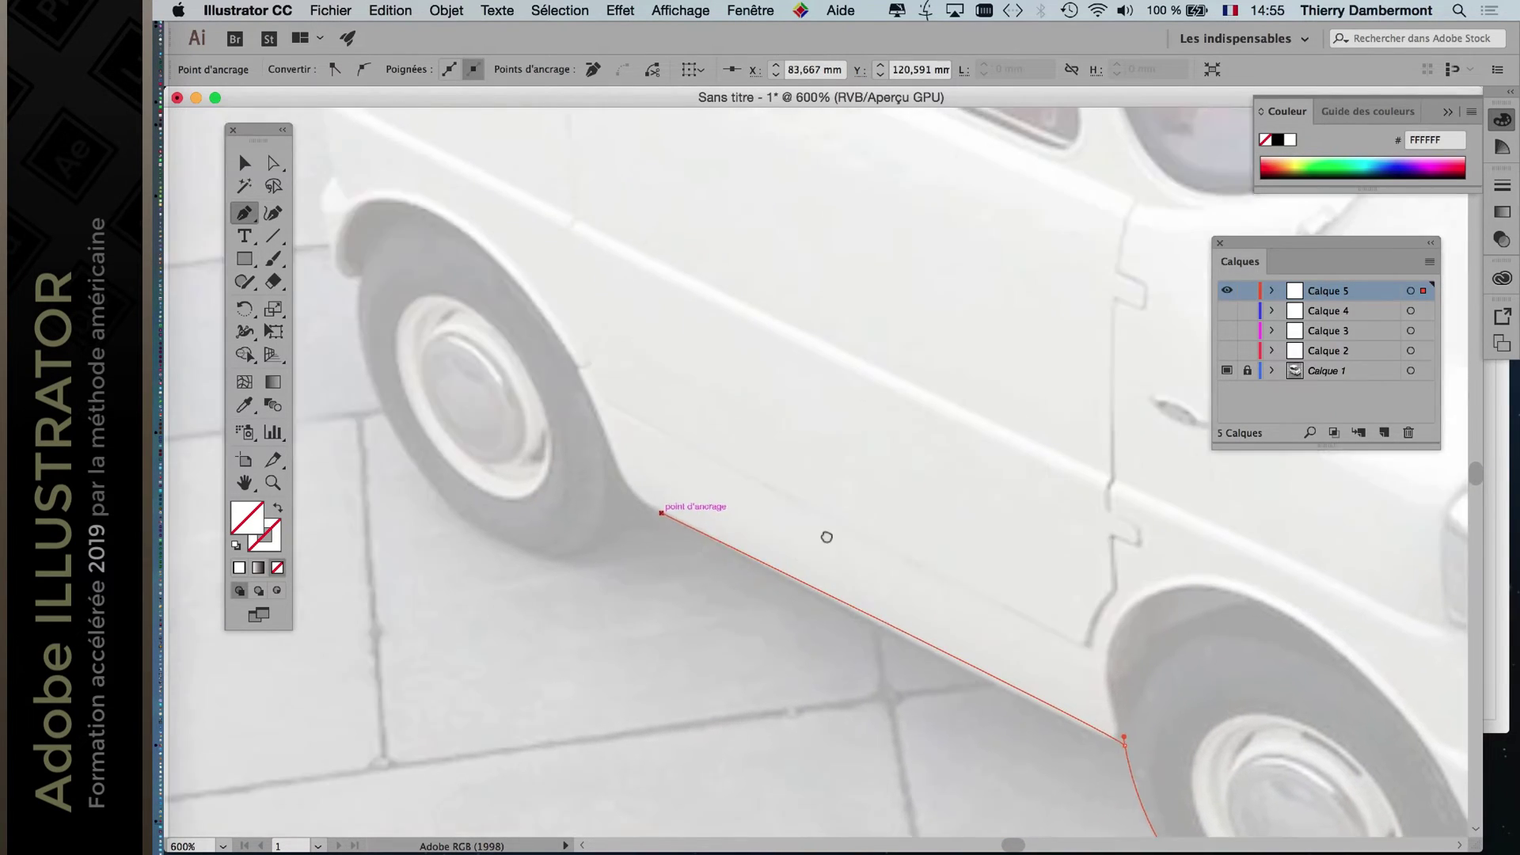
Trace the rear tyre's outer edge with curved segments from the sill around to the rear bumper's underside.
left_click_drag(736, 515, 693, 566)
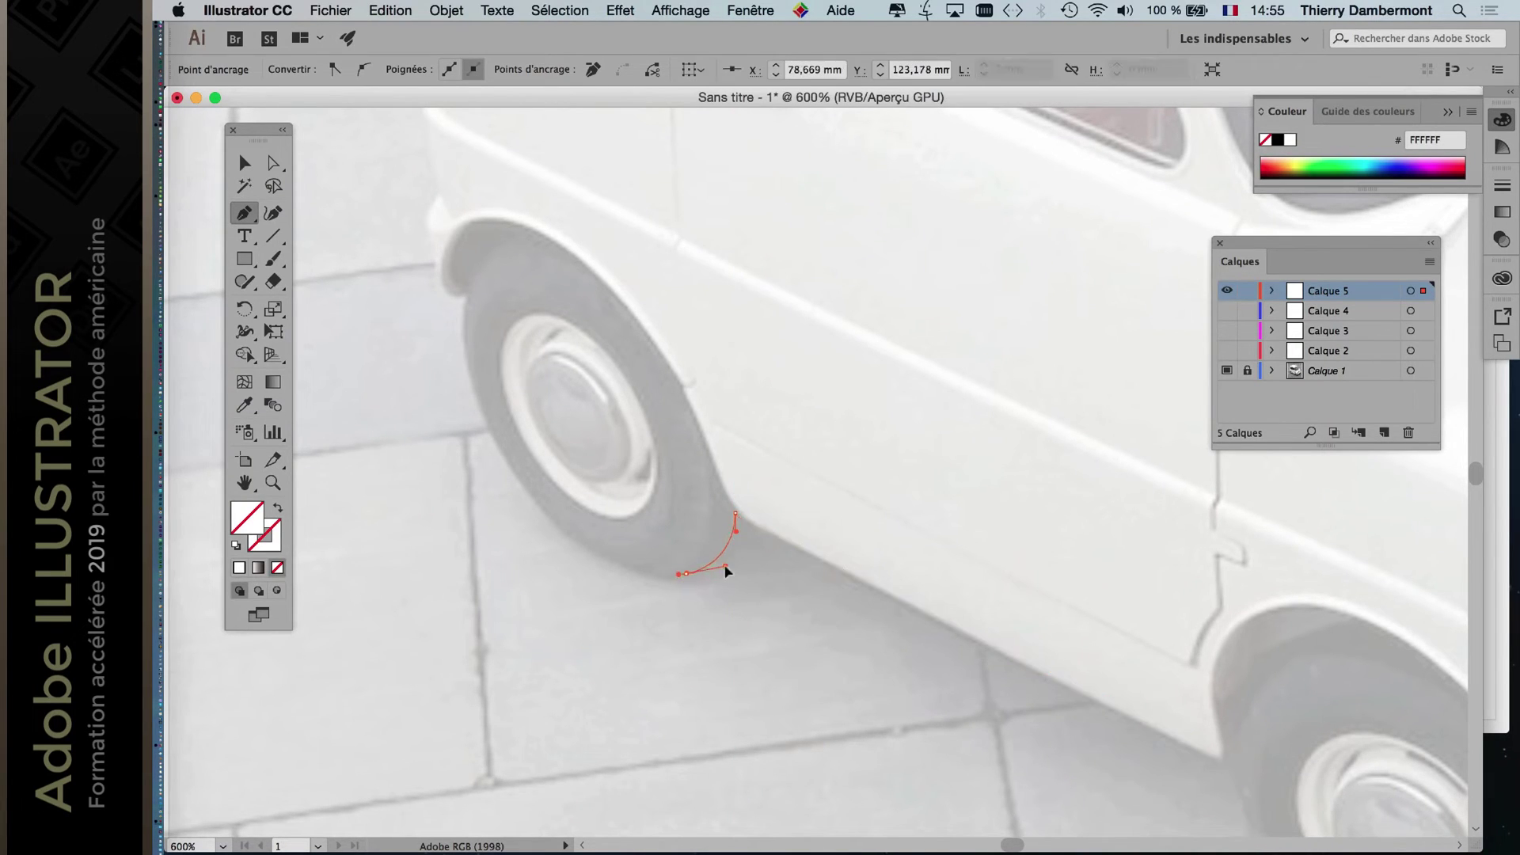
left_click_drag(735, 515, 749, 526)
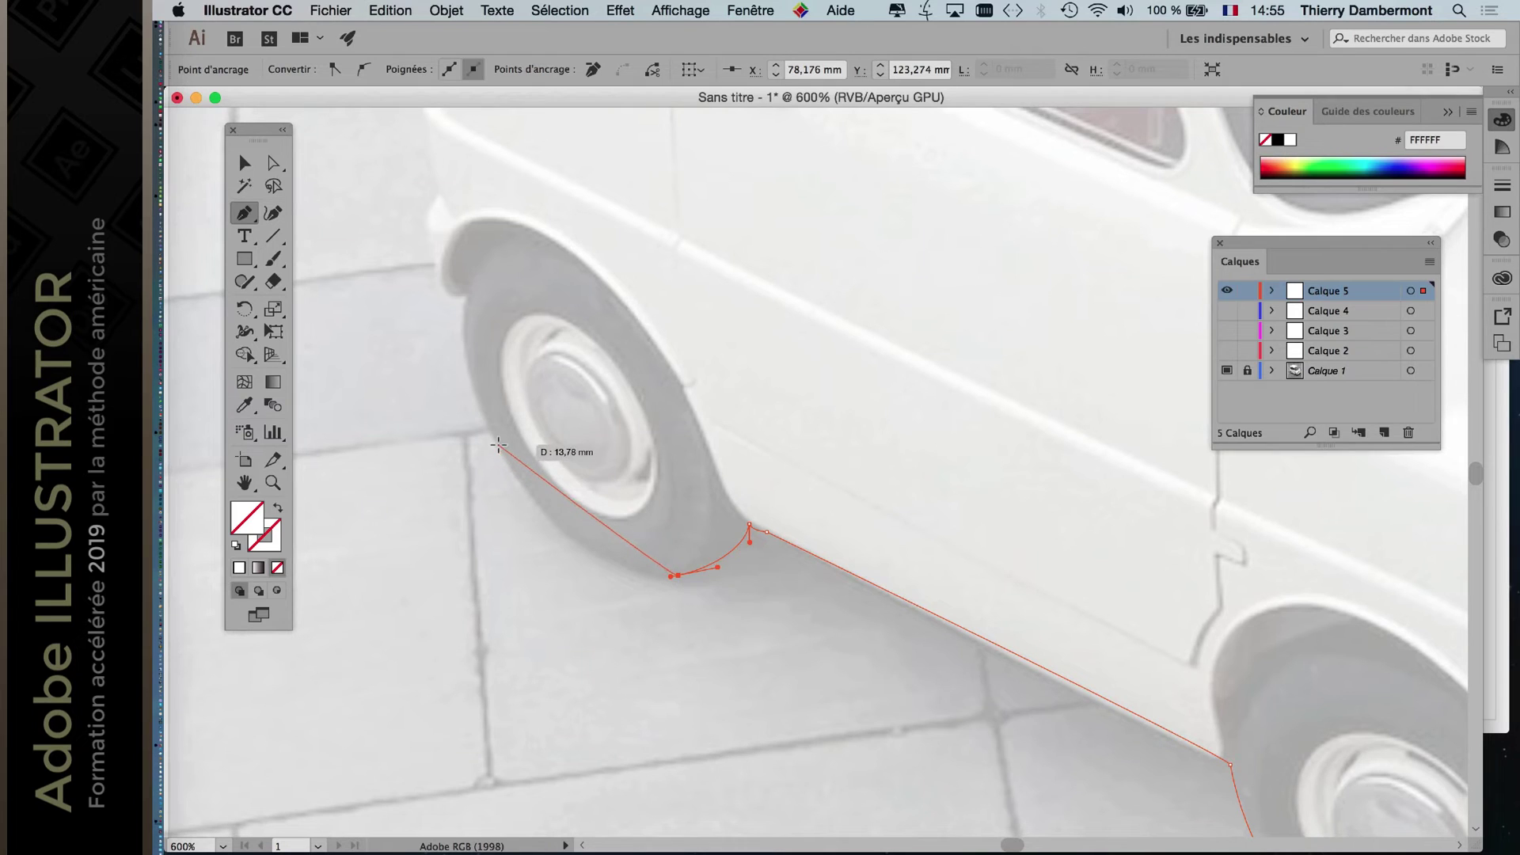
left_click_drag(496, 444, 517, 492)
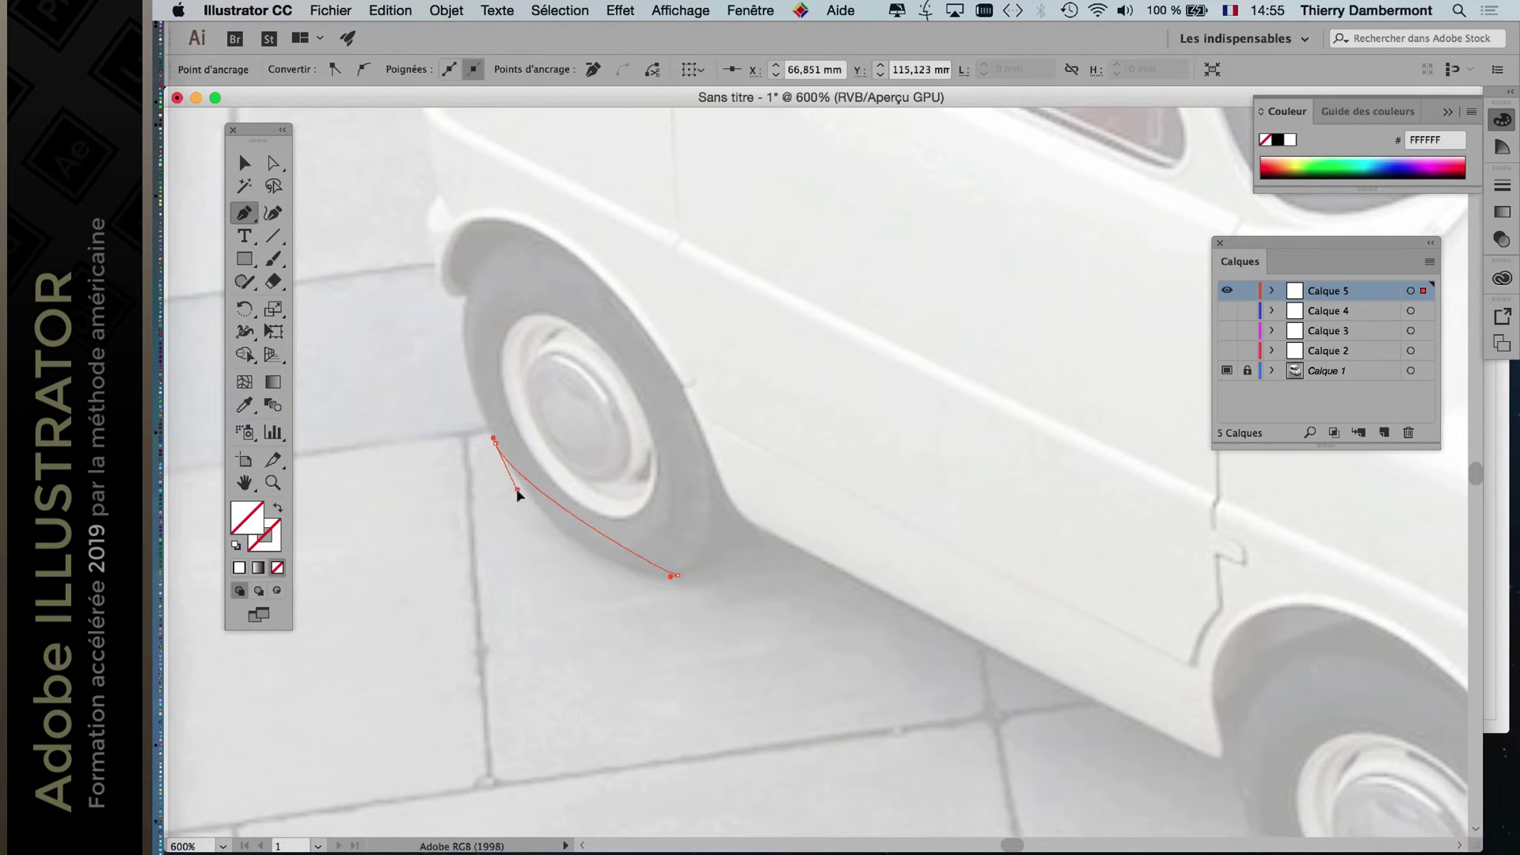
left_click_drag(557, 571, 556, 571)
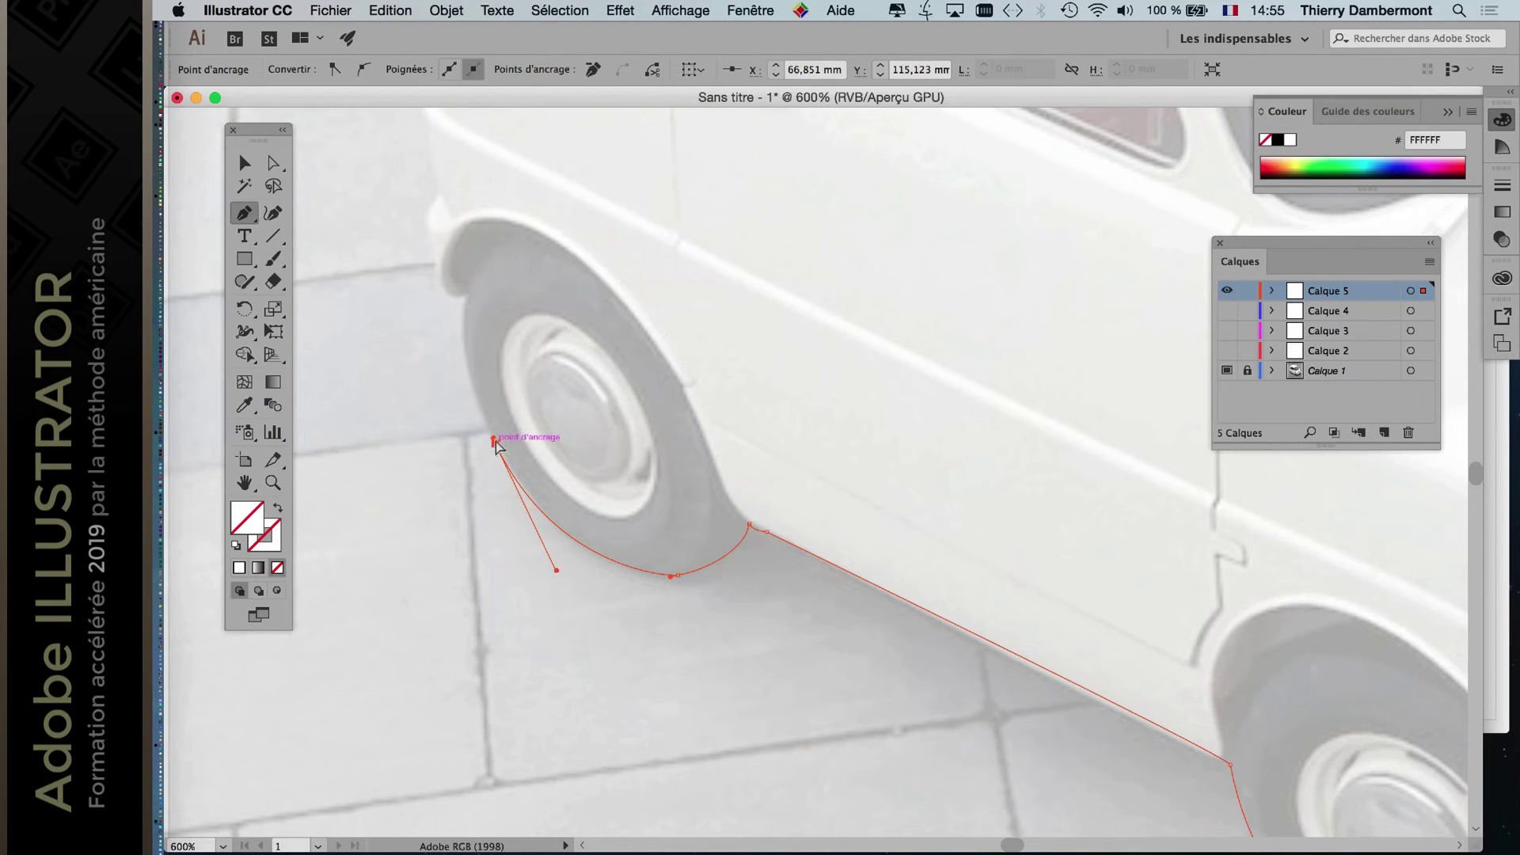
left_click_drag(505, 448, 503, 451)
scroll(621, 445, "up", 5)
scroll(622, 445, "left", 3)
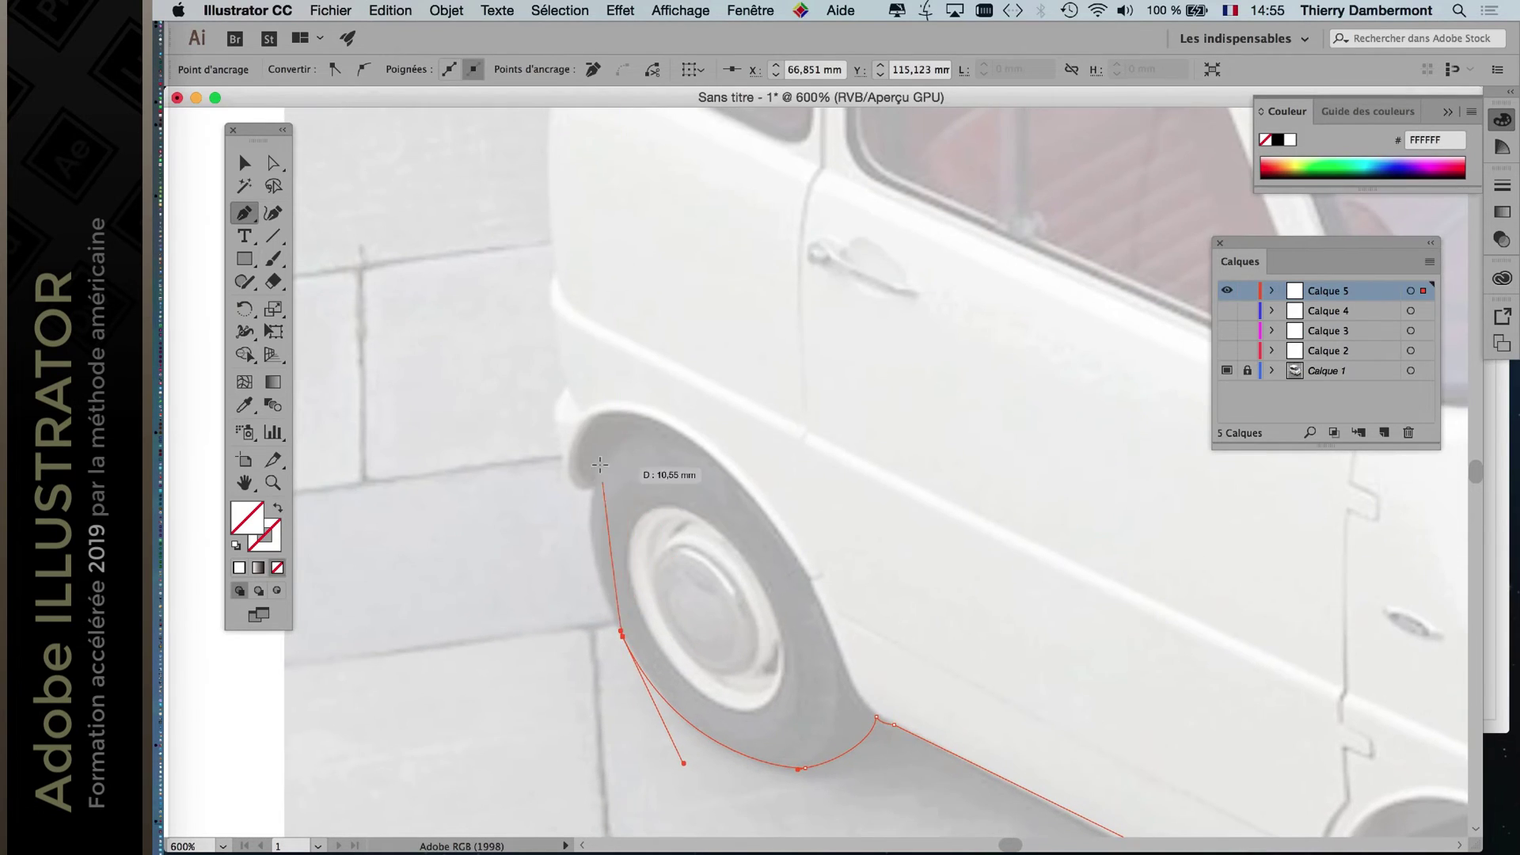
left_click_drag(599, 464, 581, 546)
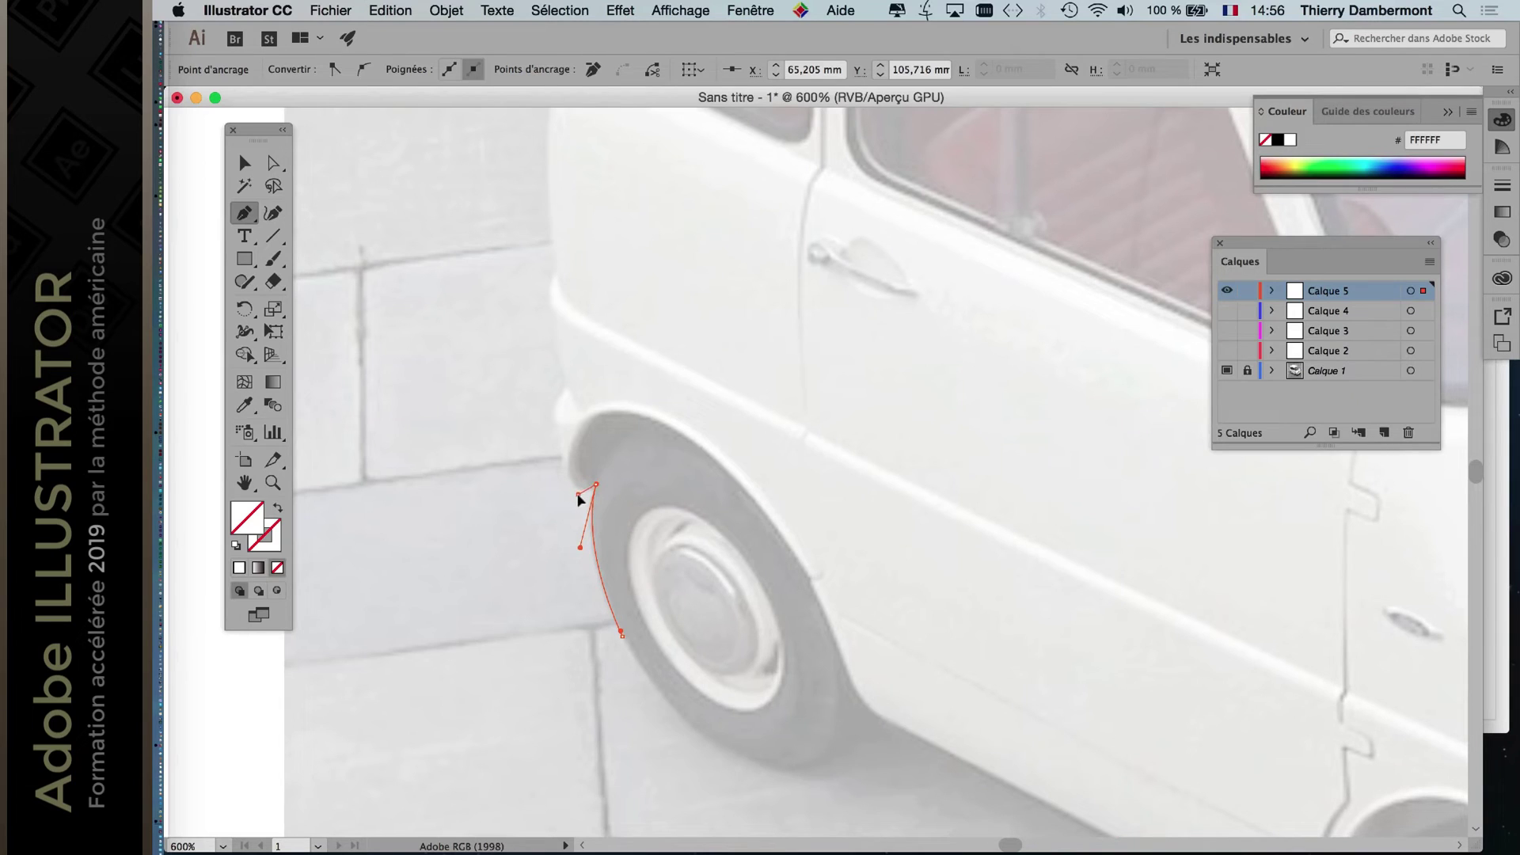
Continue the outline around the rear bumper end and up to the body crease above it.
left_click(559, 443)
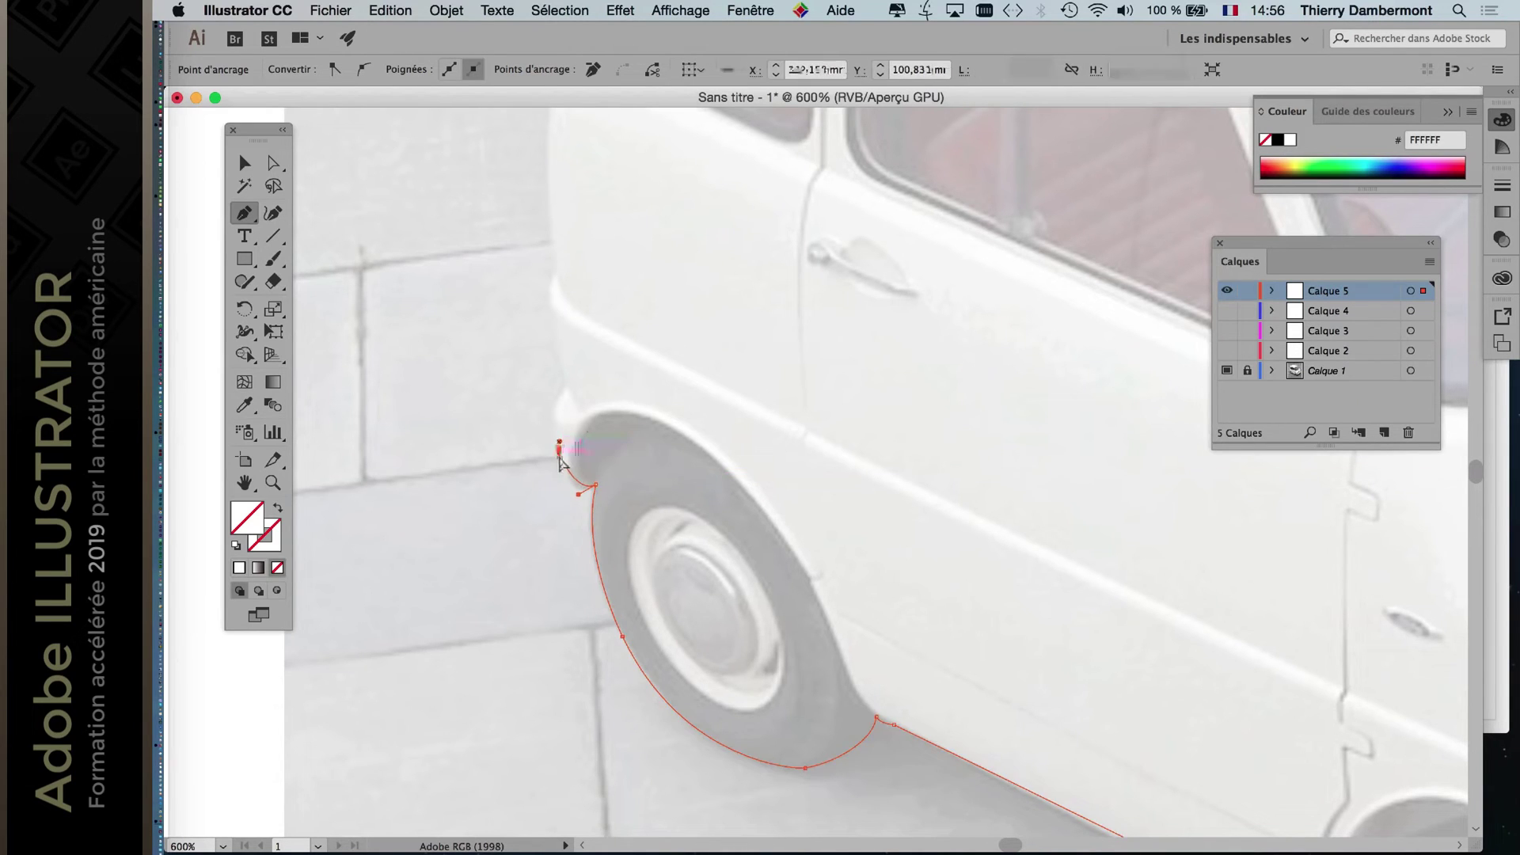
left_click_drag(561, 462, 562, 484)
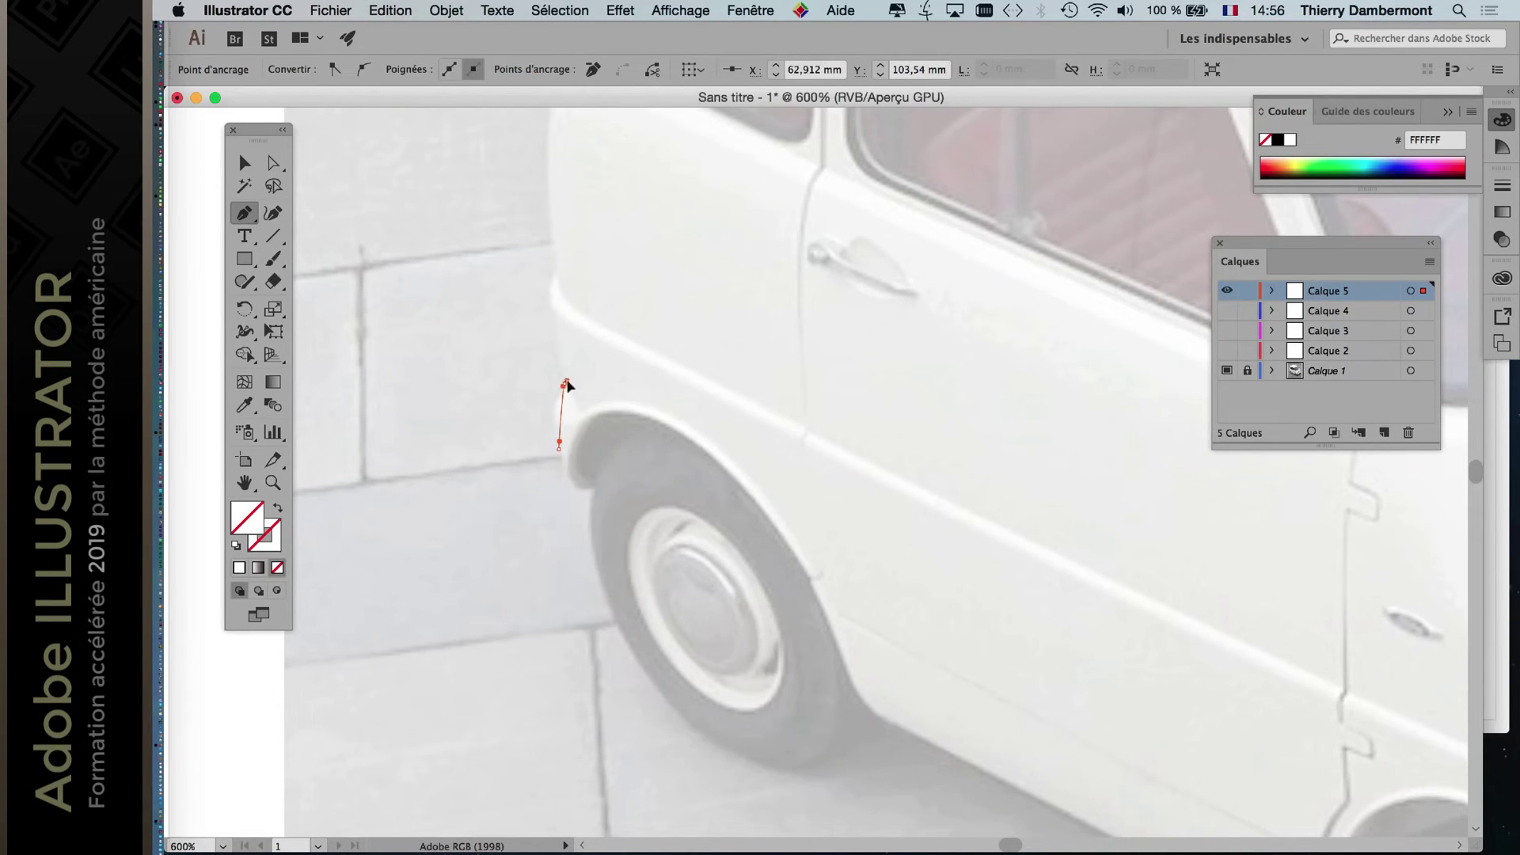
left_click(564, 384)
left_click_drag(559, 395, 656, 553)
left_click(567, 384)
left_click(627, 537)
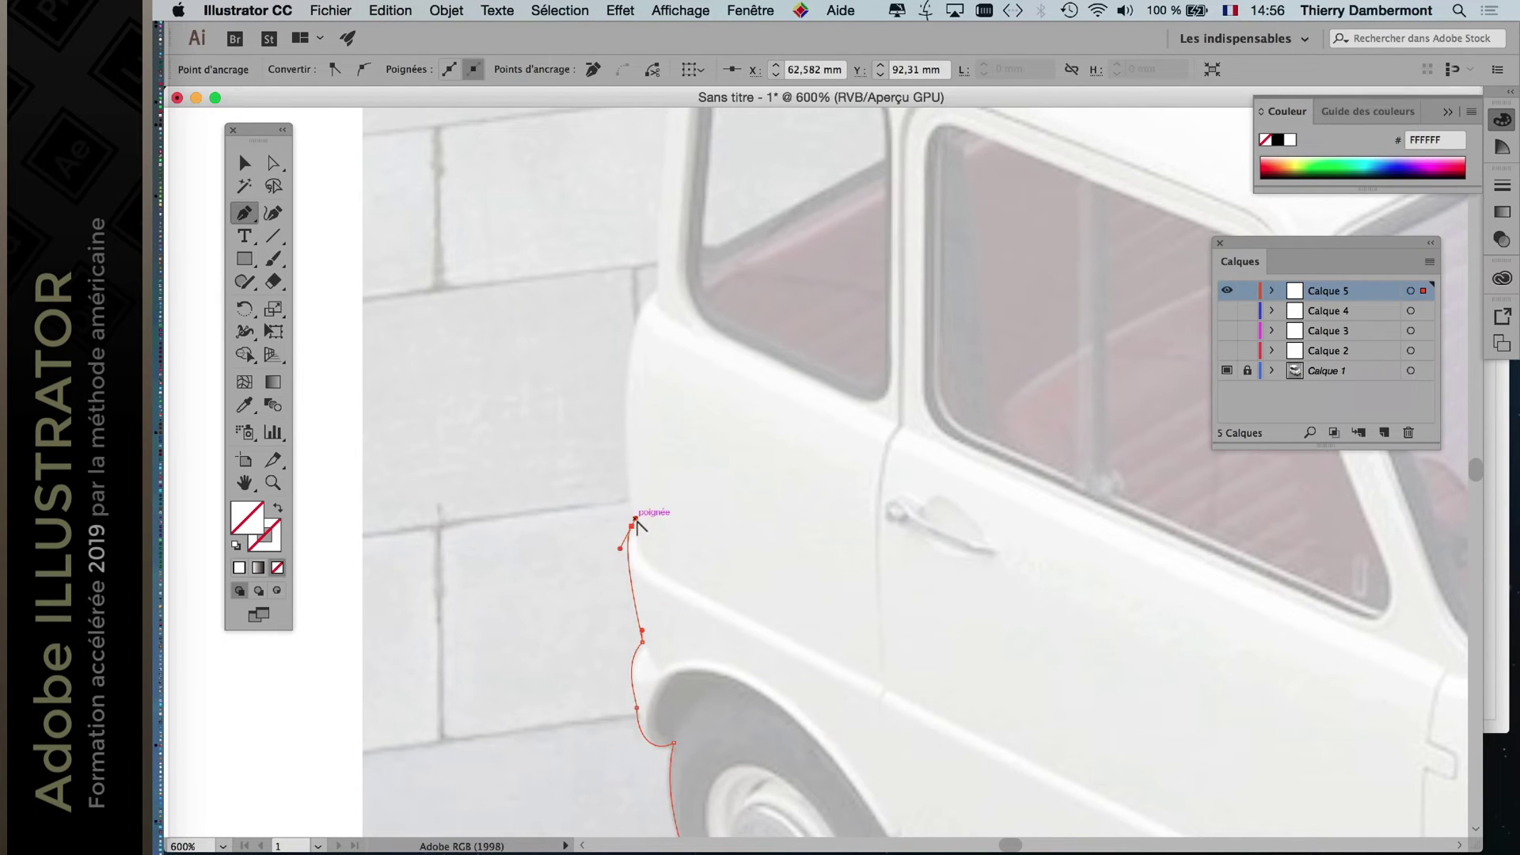
Curve the outline up the car's rear side to the base of the rear side window's pillar.
left_click_drag(668, 509, 685, 662)
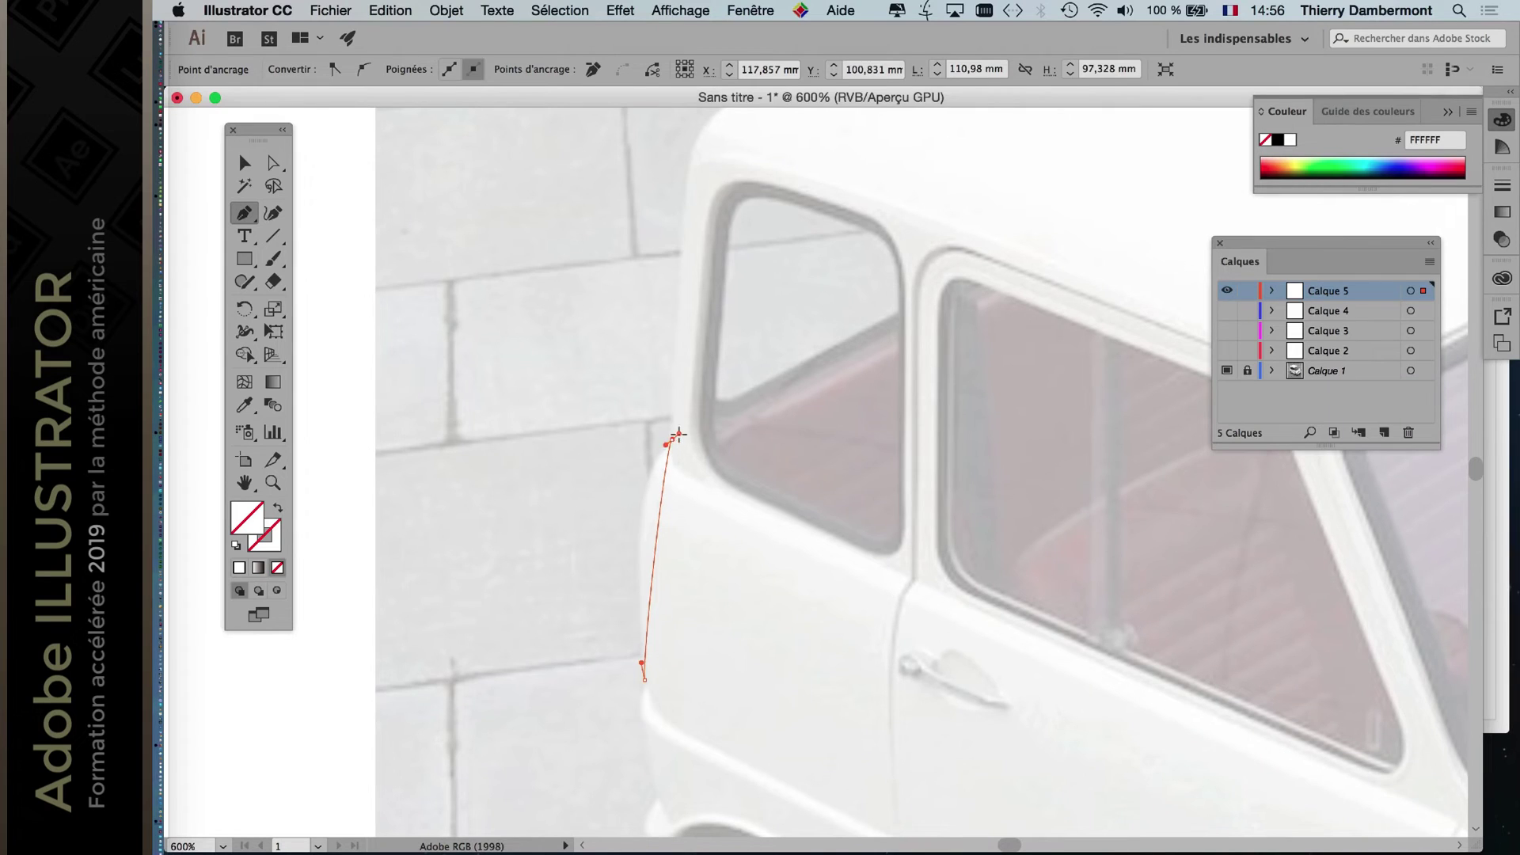
left_click(672, 441, "super")
left_click_drag(665, 449, 623, 473)
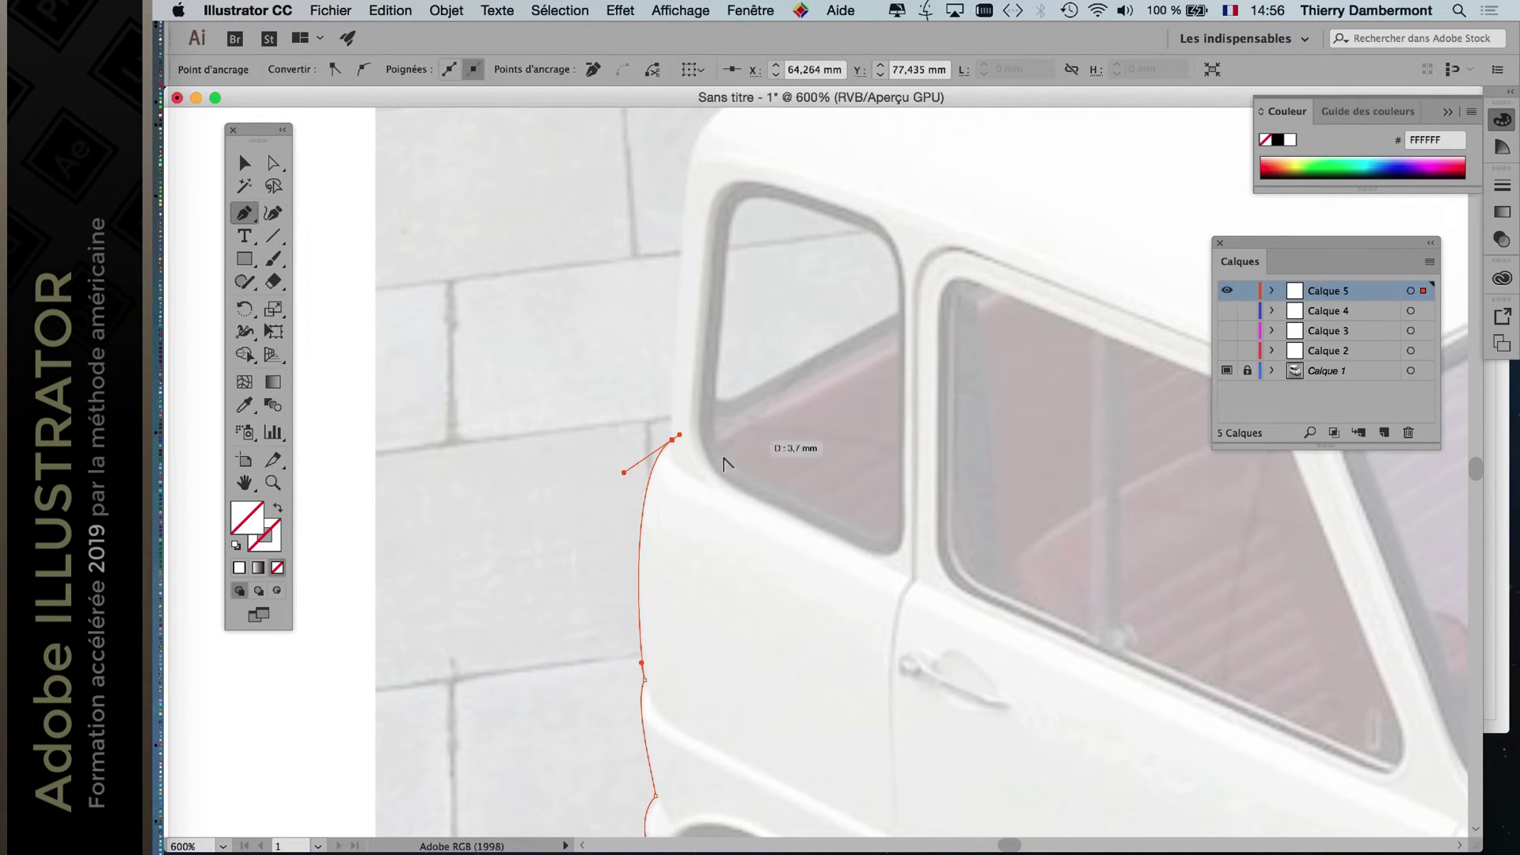
Trace the rear pillar straight up and curve the outline around the roof's rear corner.
left_click(672, 413)
scroll(685, 414, "up", 5)
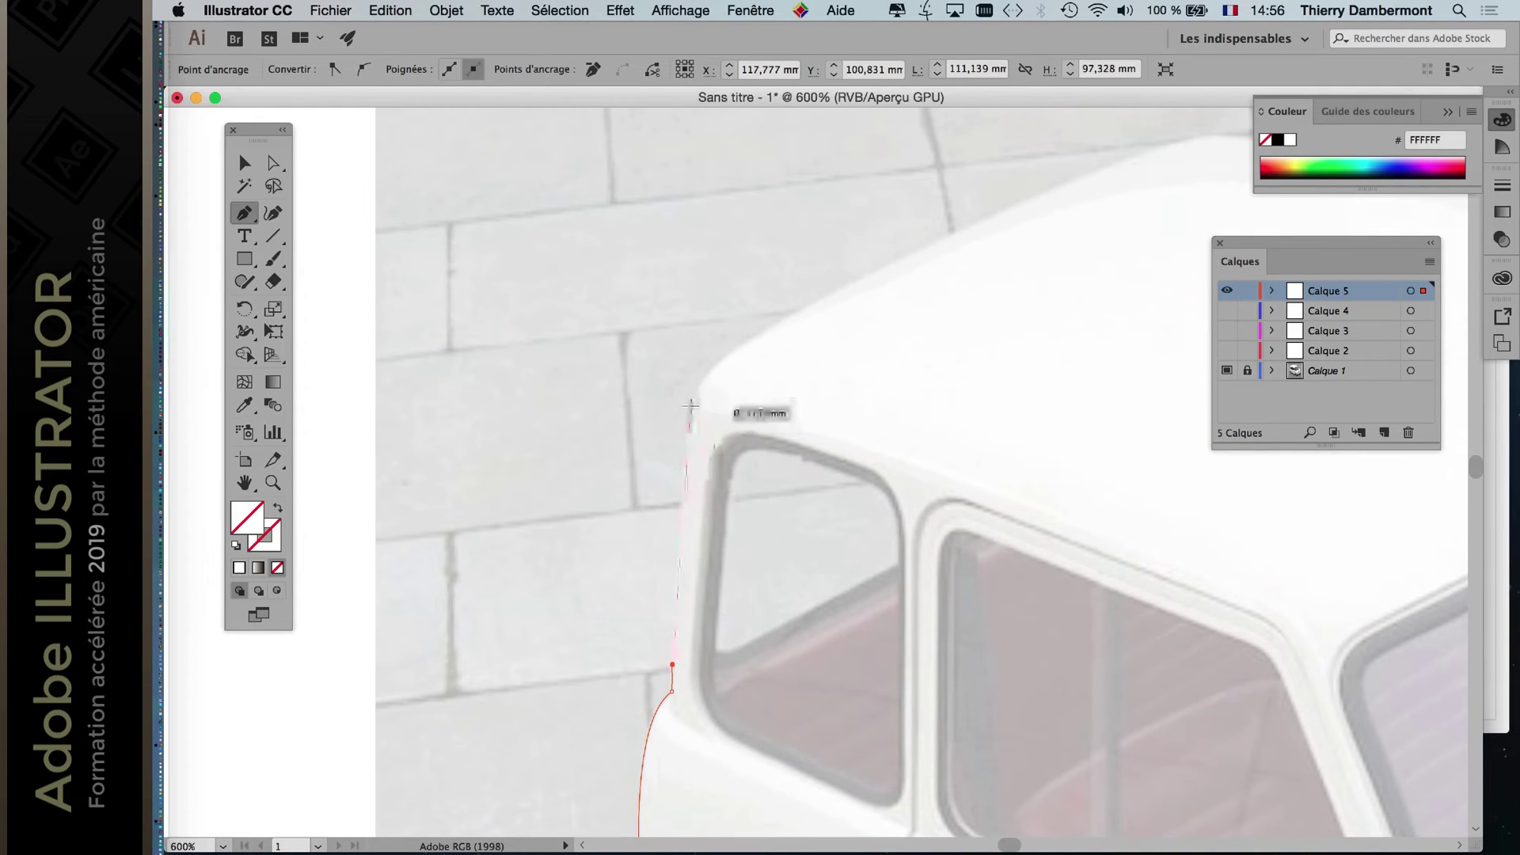
left_click(690, 406)
left_click_drag(750, 339, 715, 360)
Trace the roof's rear edge with a gentle curve and place another curved anchor just past its peak.
left_click_drag(815, 435, 519, 662)
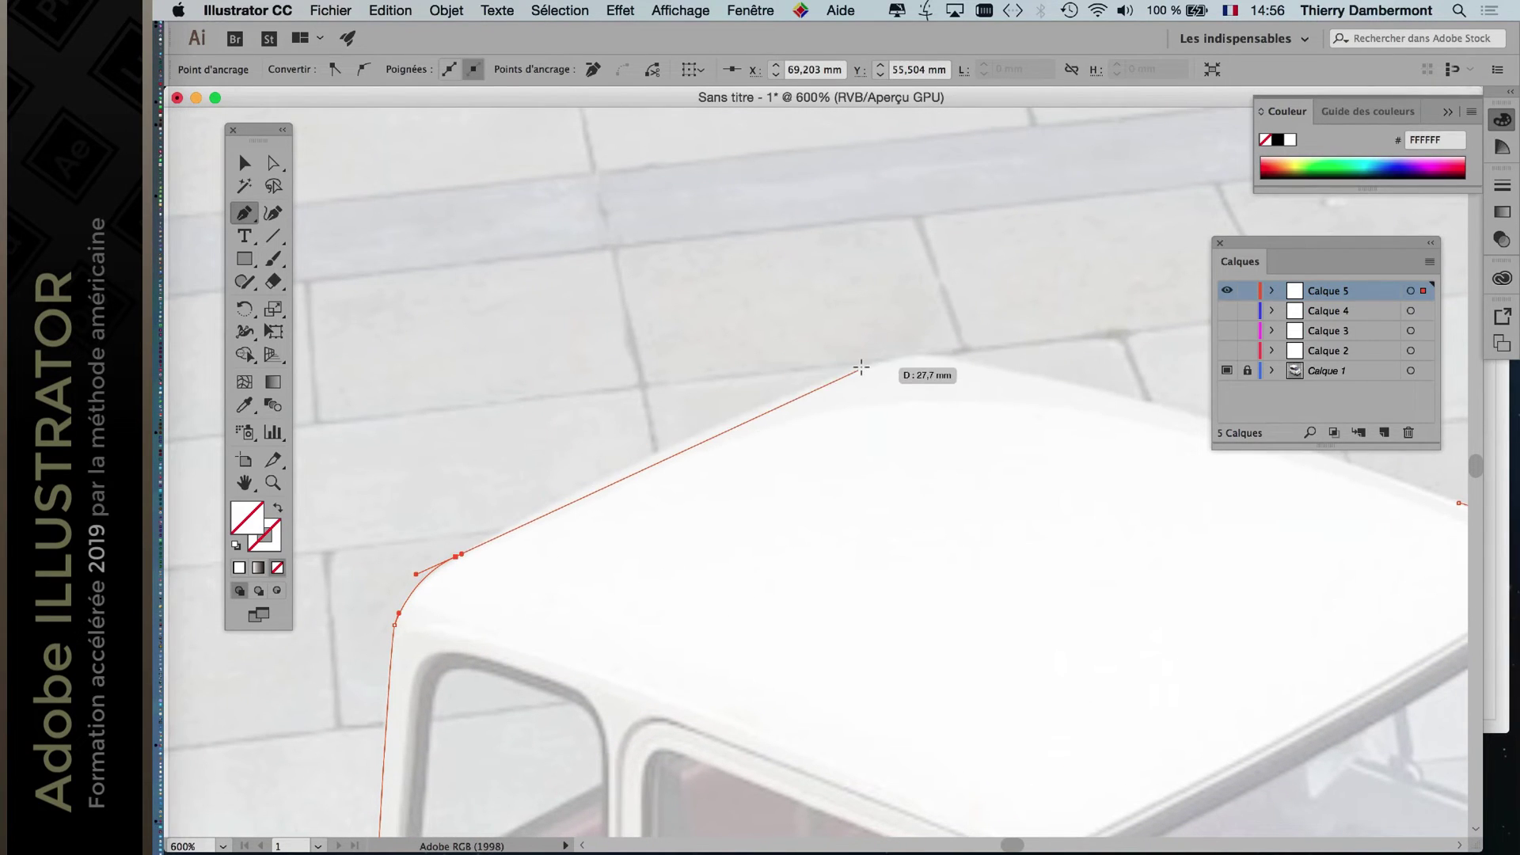
left_click_drag(862, 366, 667, 436)
scroll(801, 433, "right", 2)
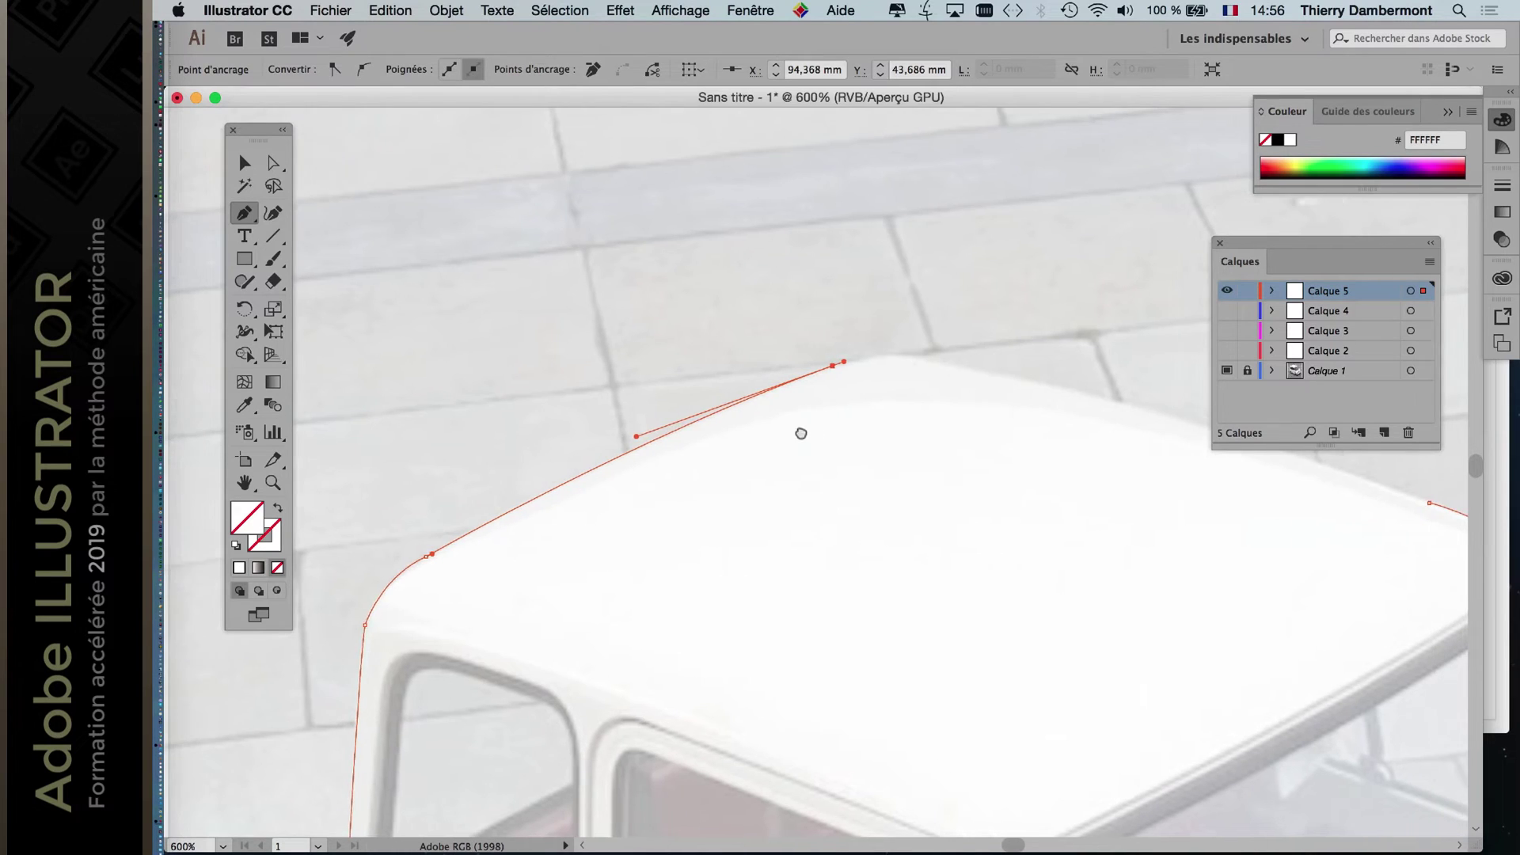
scroll(801, 434, "right", 5)
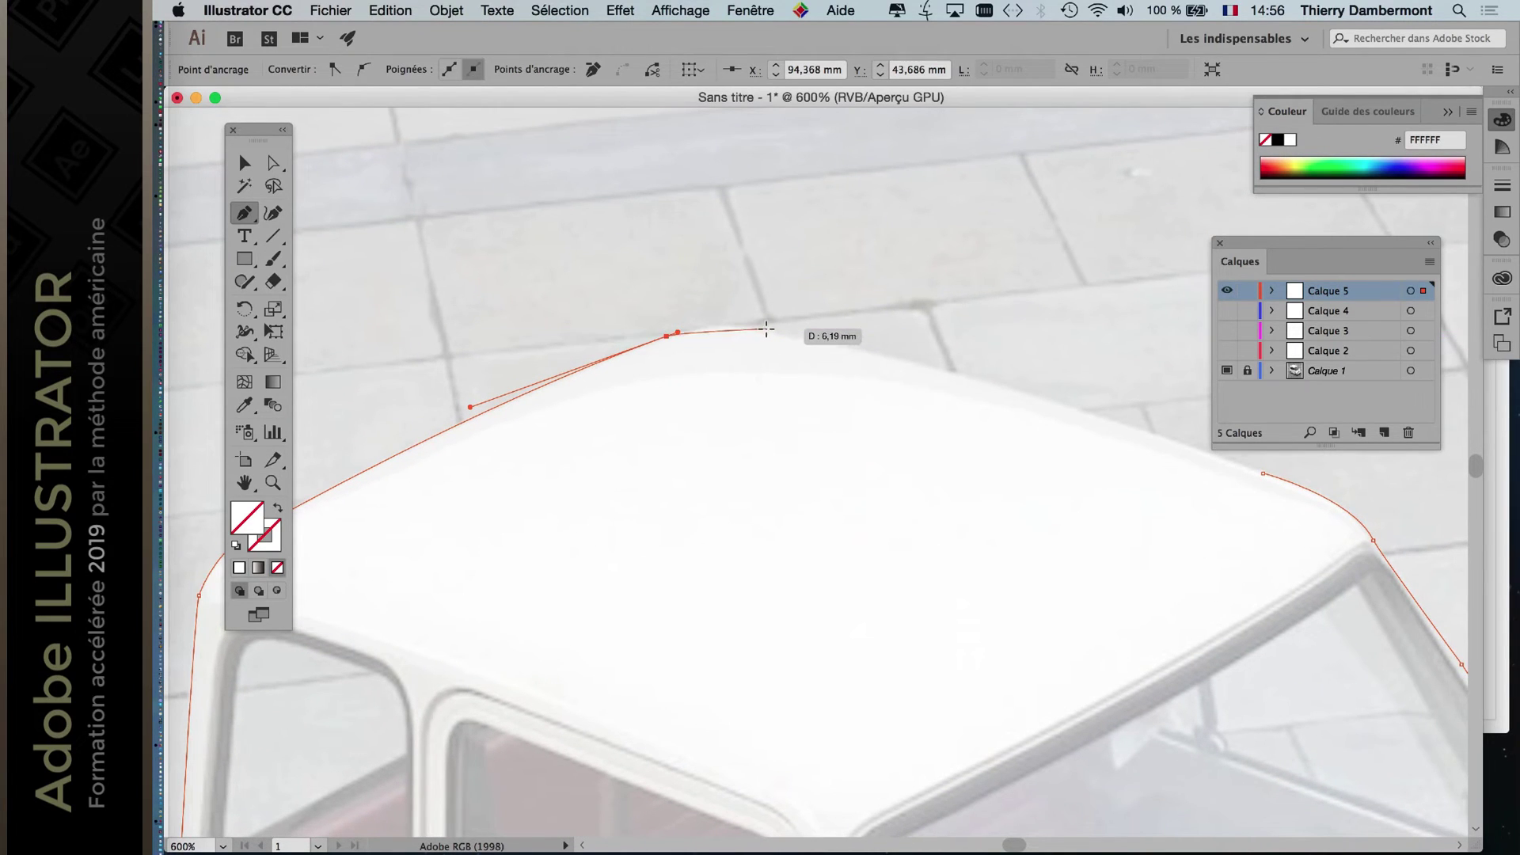
left_click_drag(767, 327, 734, 326)
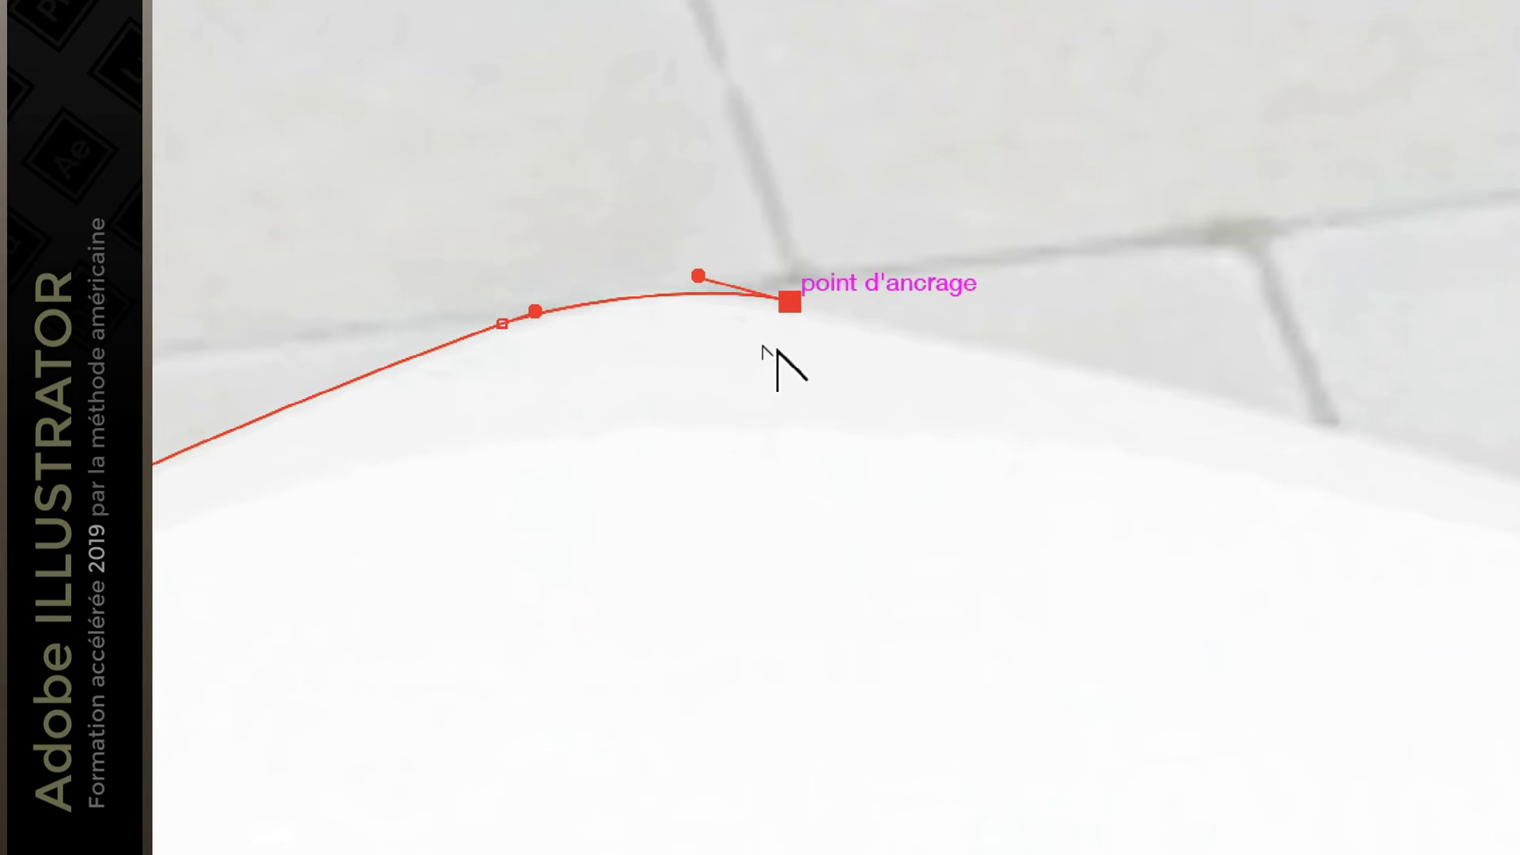
Remove and redraw the outgoing direction handle of the last anchor at the roof's peak.
left_click_drag(780, 331, 782, 360)
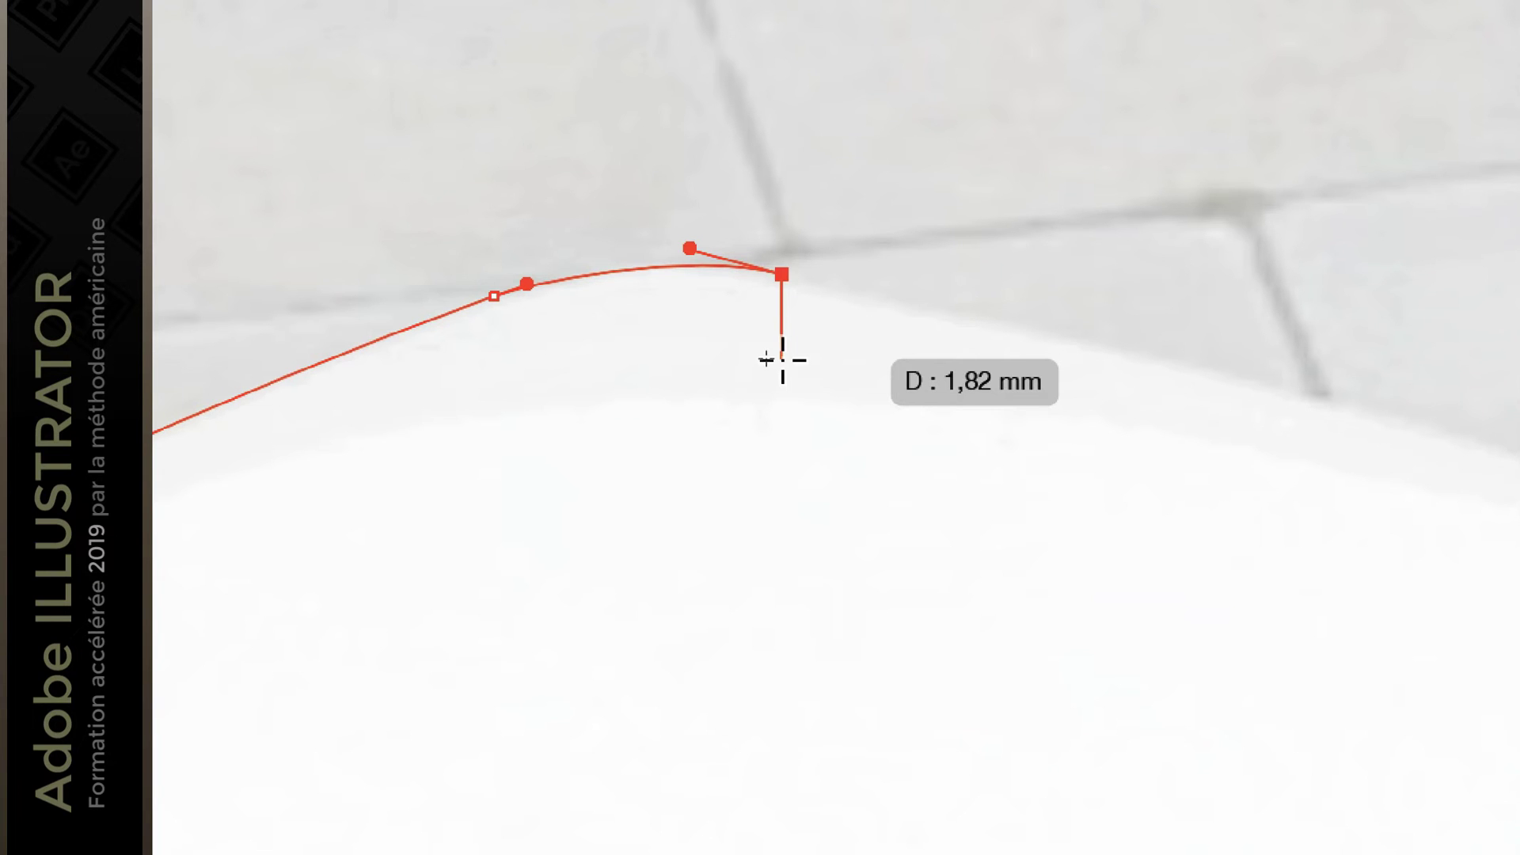
left_click_drag(782, 360, 793, 362)
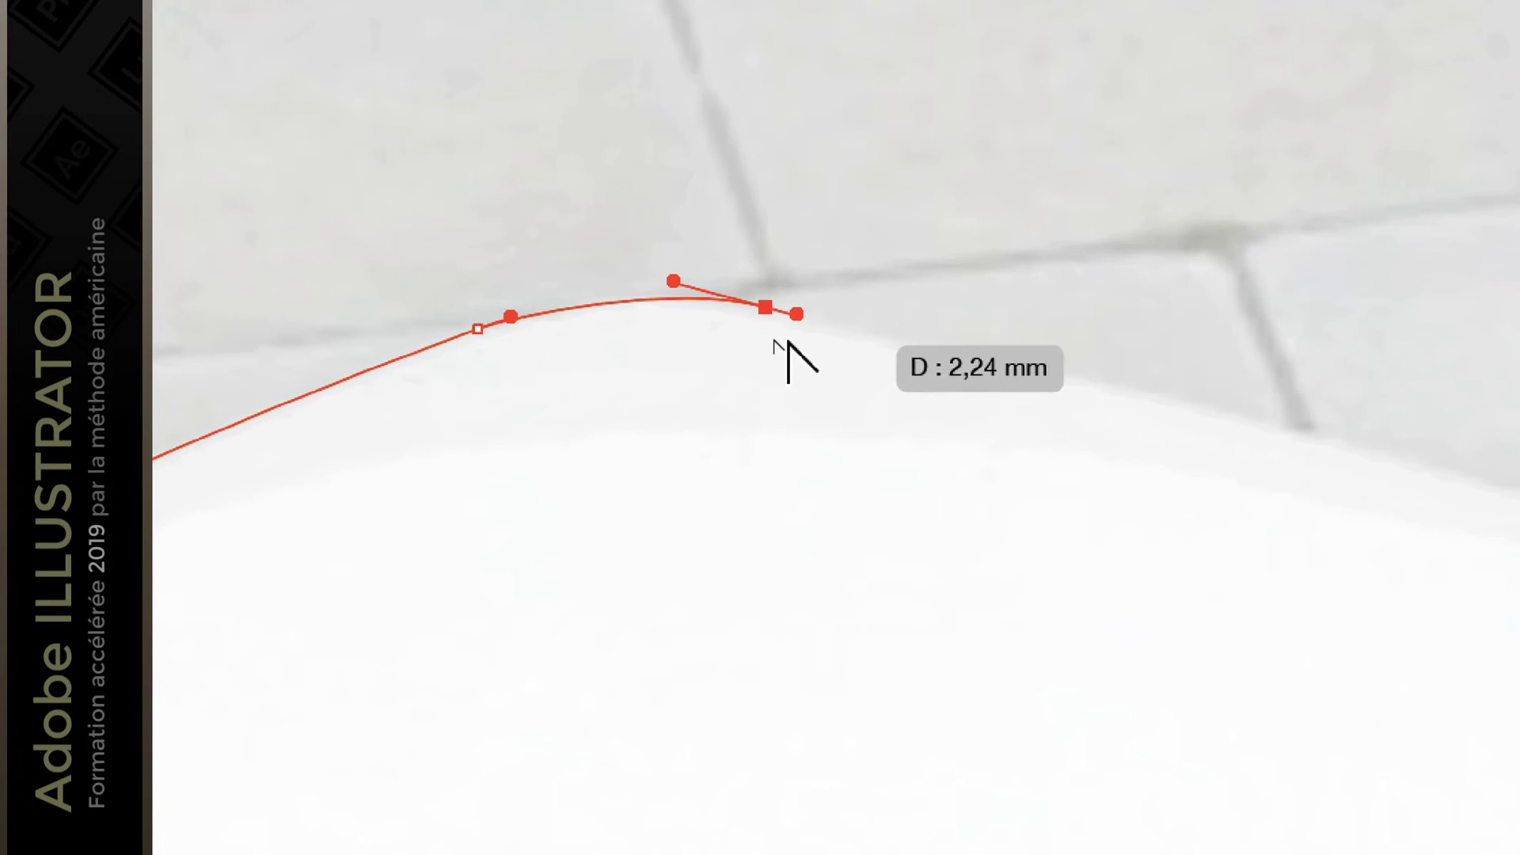
mouse_move(791, 340)
left_mouse_down()
mouse_move(800, 323)
mouse_move(813, 339)
mouse_move(791, 366)
mouse_move(783, 353)
left_mouse_up()
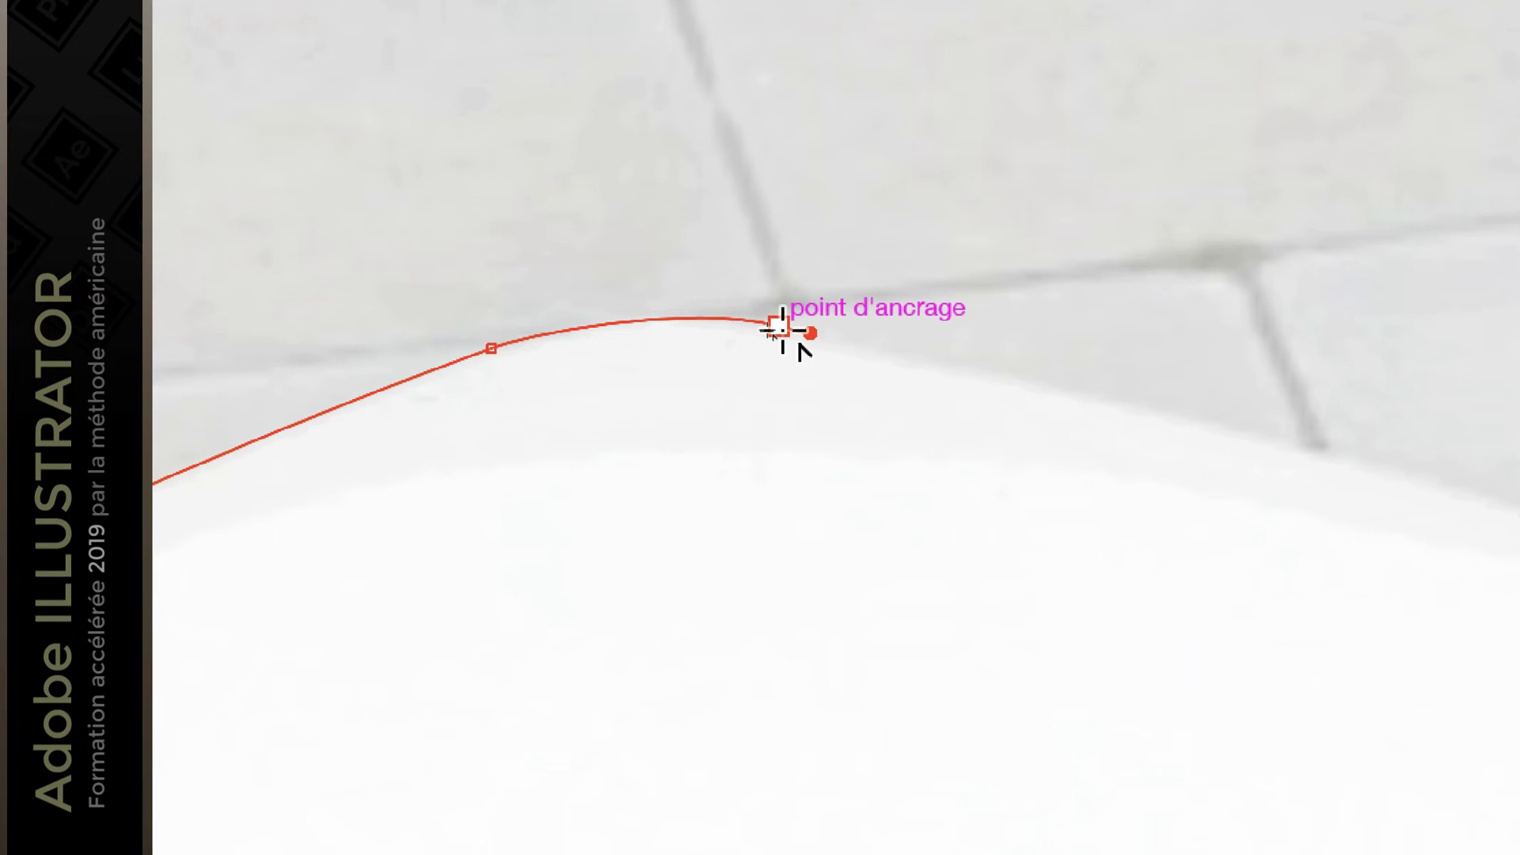
Remove the outgoing handle of the anchor past the roof's peak and lengthen the neighbouring anchor's handle along the sloping roof edge.
left_click(780, 327)
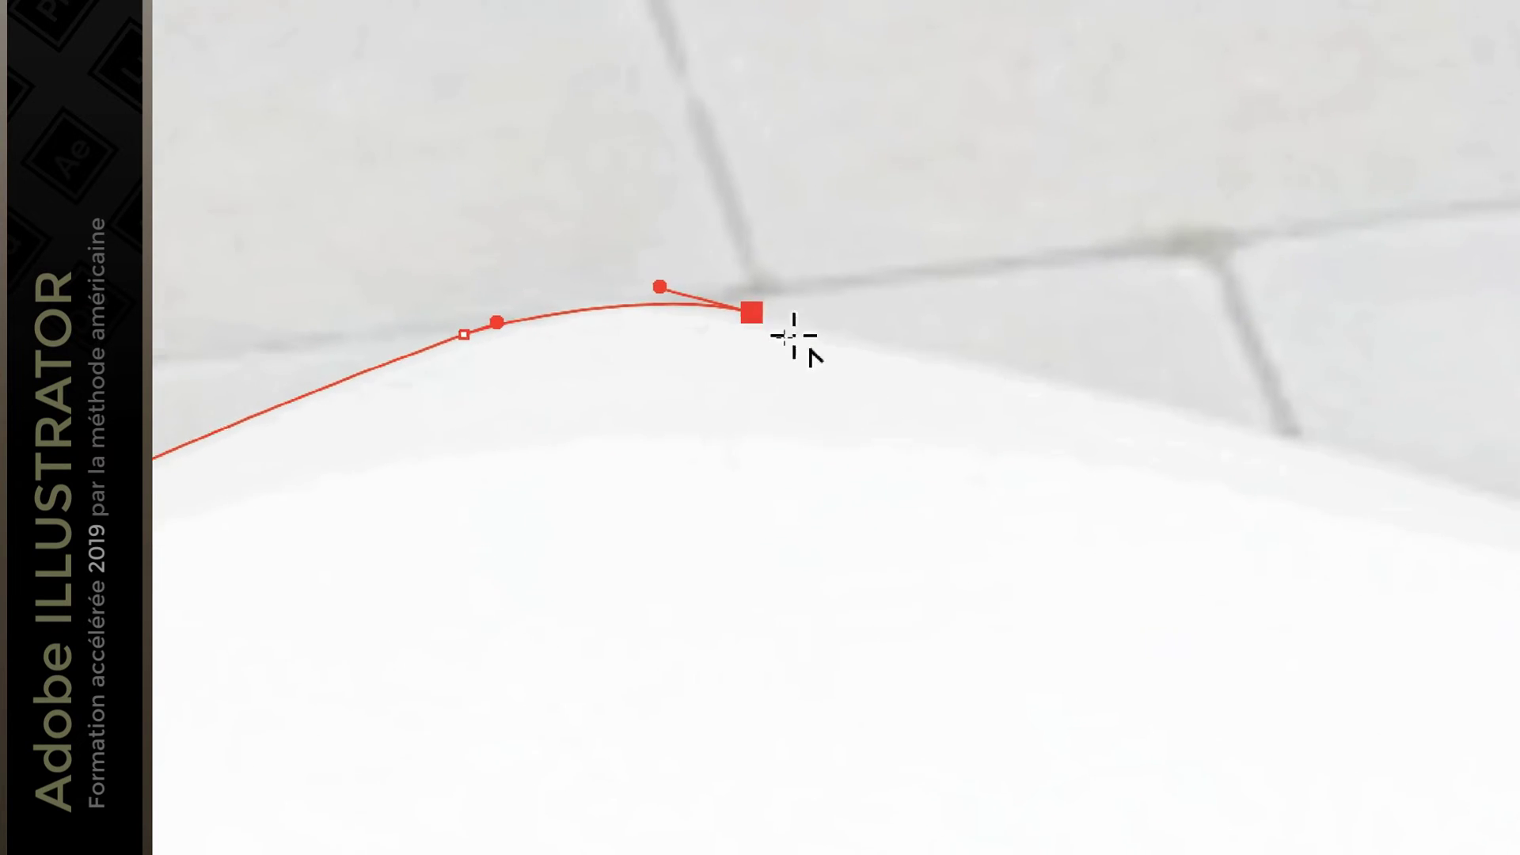
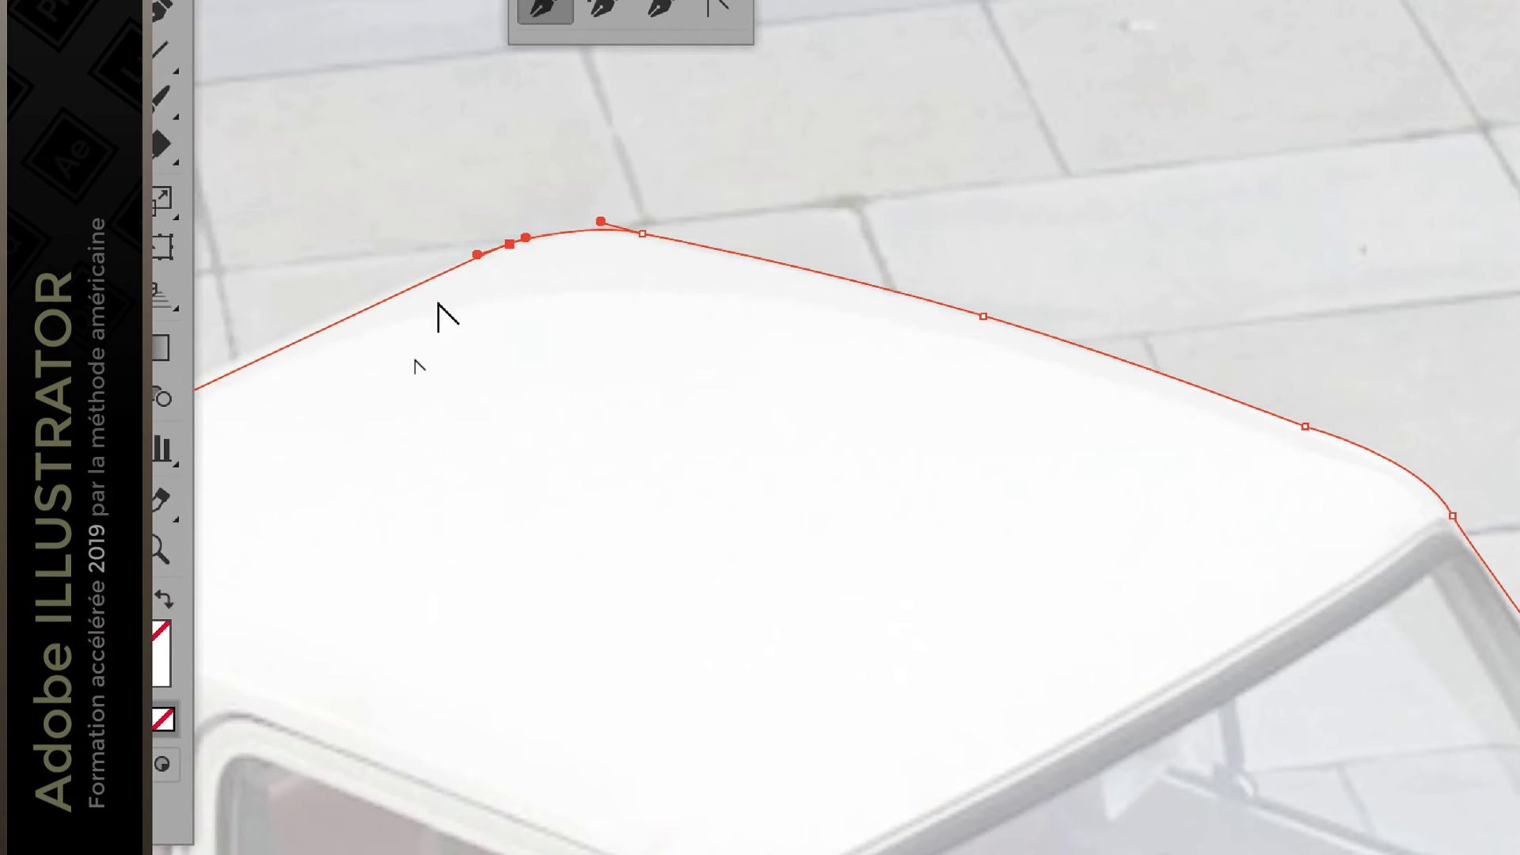
left_click_drag(438, 301, 668, 348)
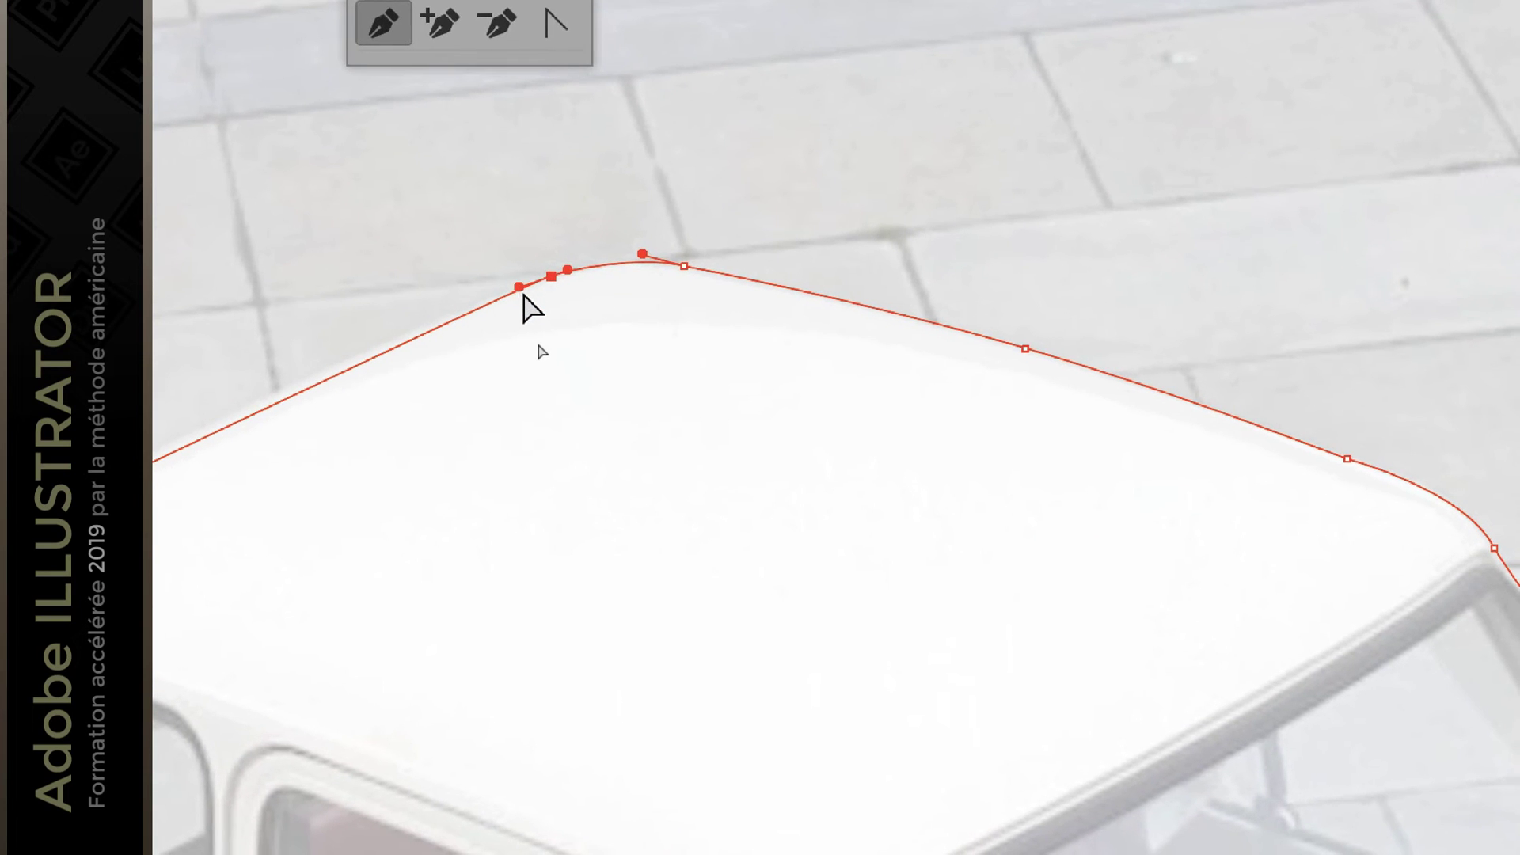
left_click_drag(520, 288, 381, 328)
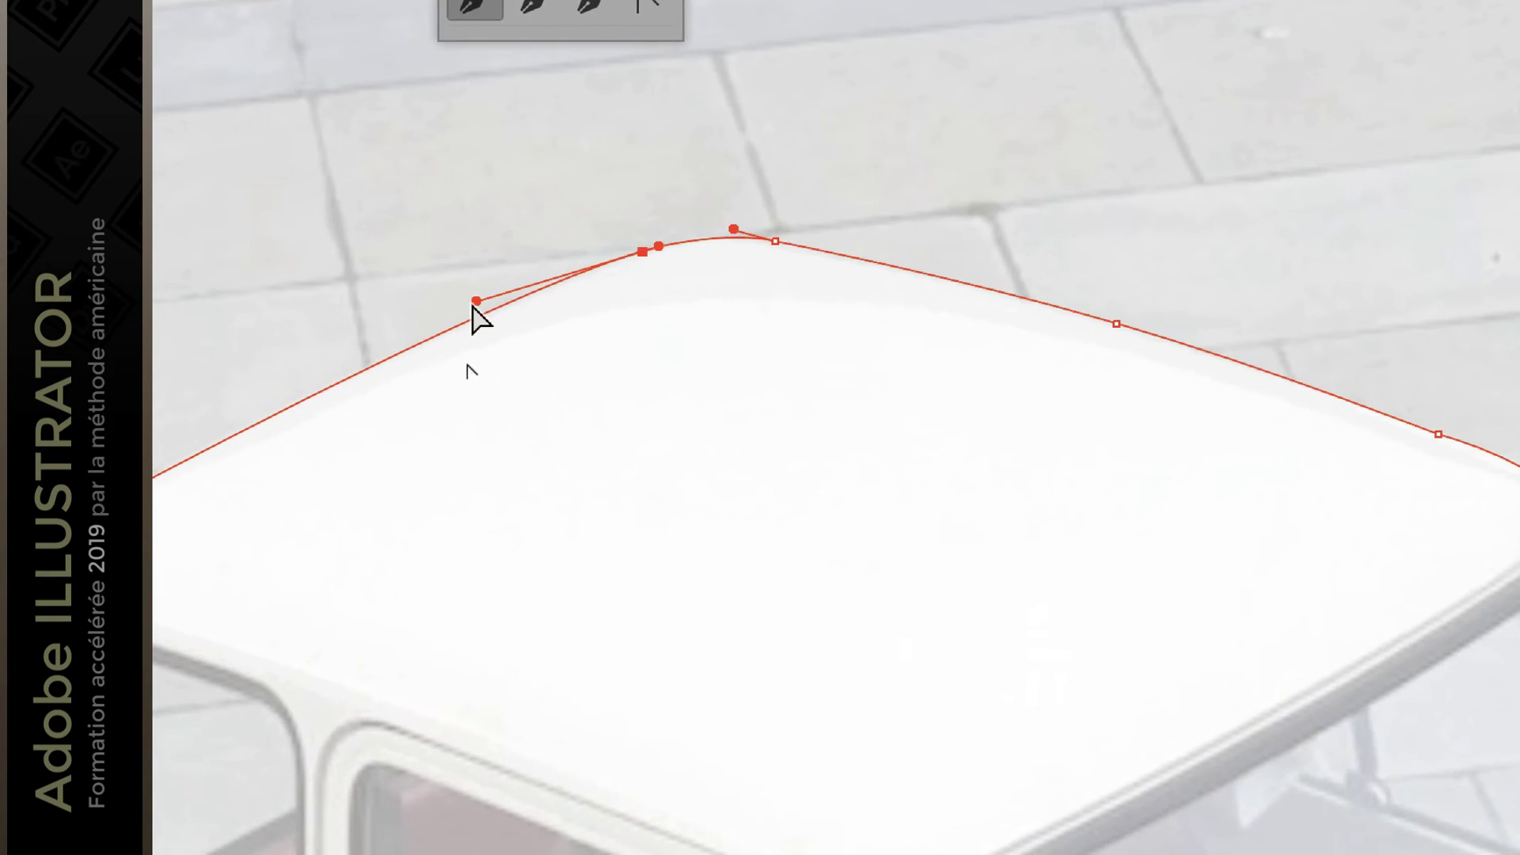
Start a new path on the windscreen and trace its upper edge along the inner side of the frame, adjusting the end anchor and its handle.
scroll(479, 319, "down", 4)
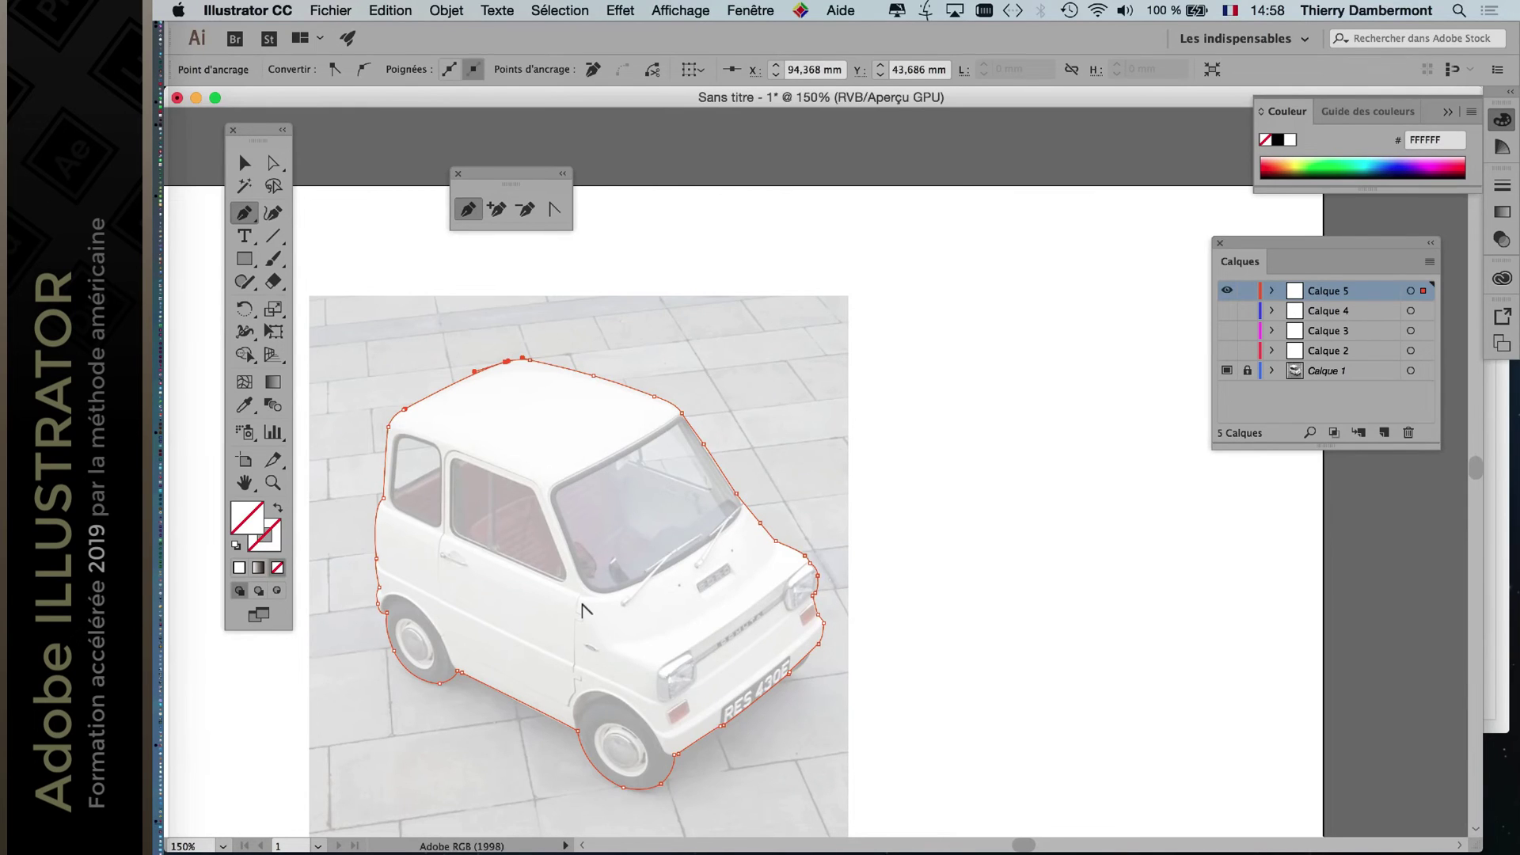
scroll(582, 608, "up", 4)
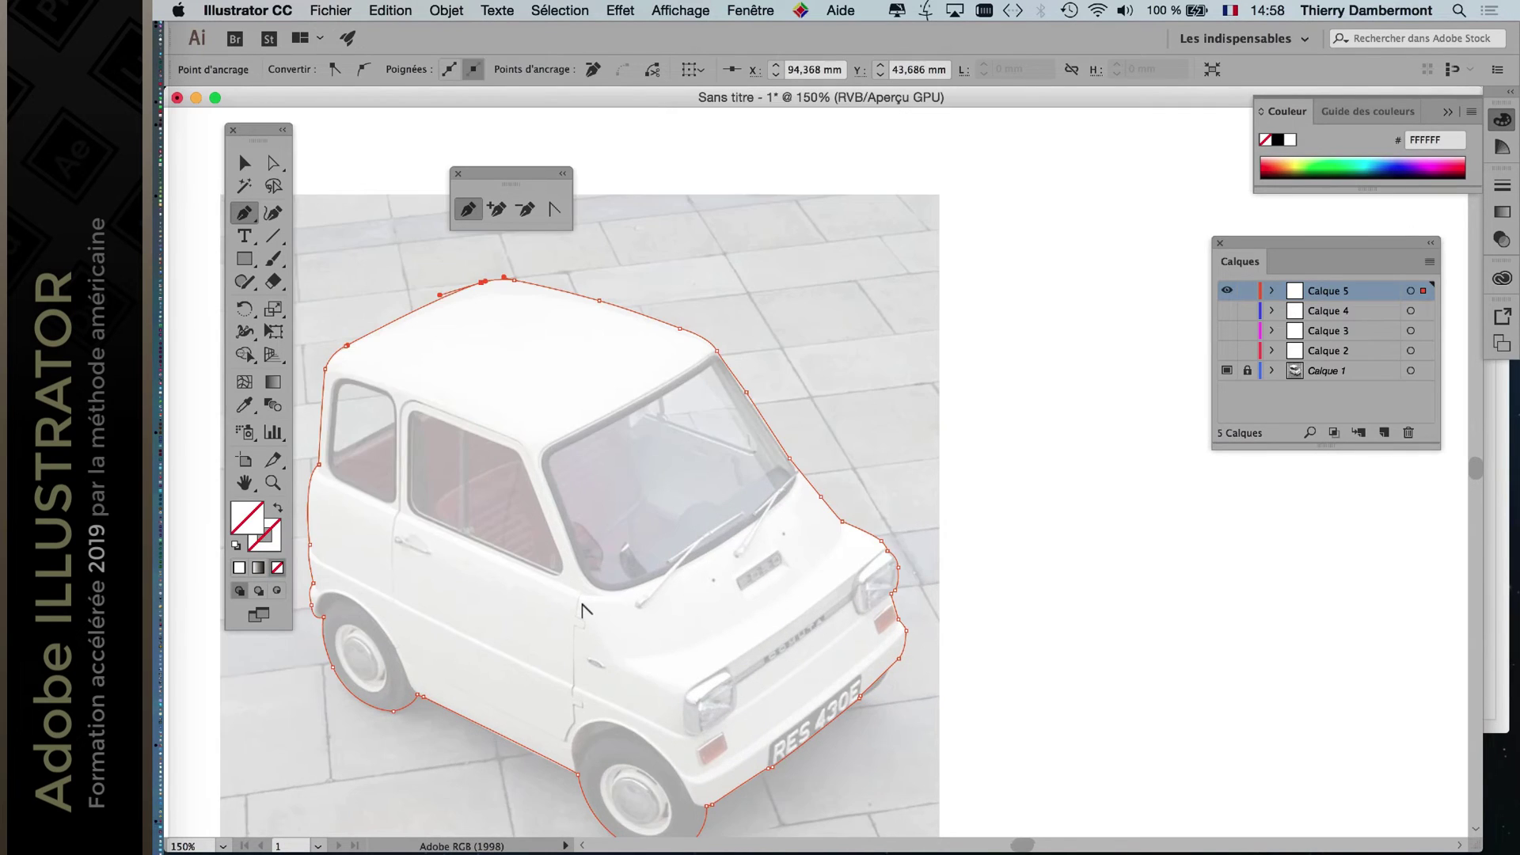
left_click_drag(583, 604, 881, 492)
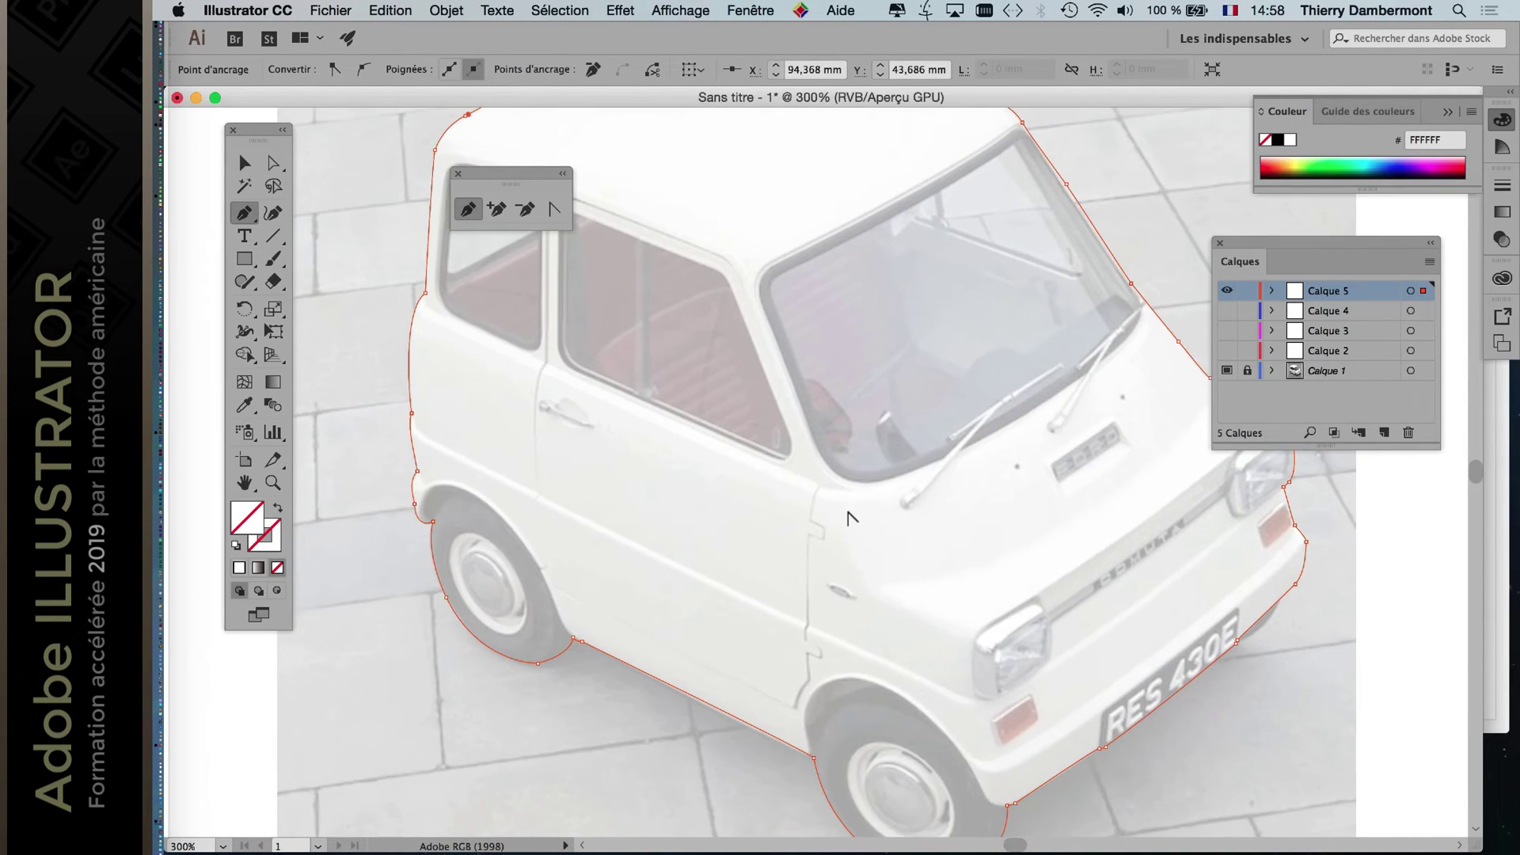
scroll(848, 513, "down", 2)
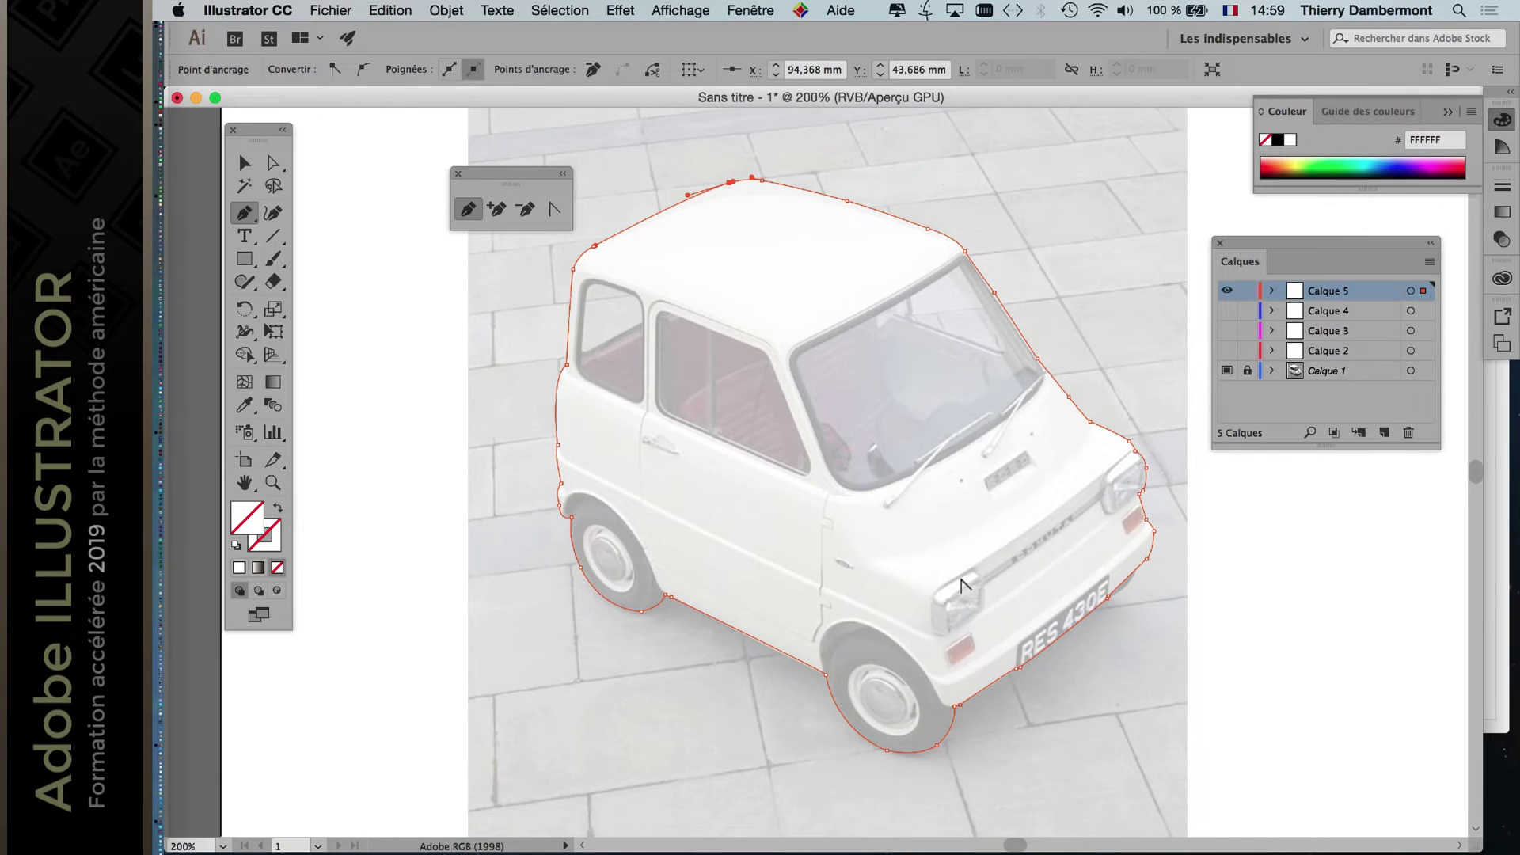
scroll(962, 584, "down", 1)
scroll(941, 371, "up", 1)
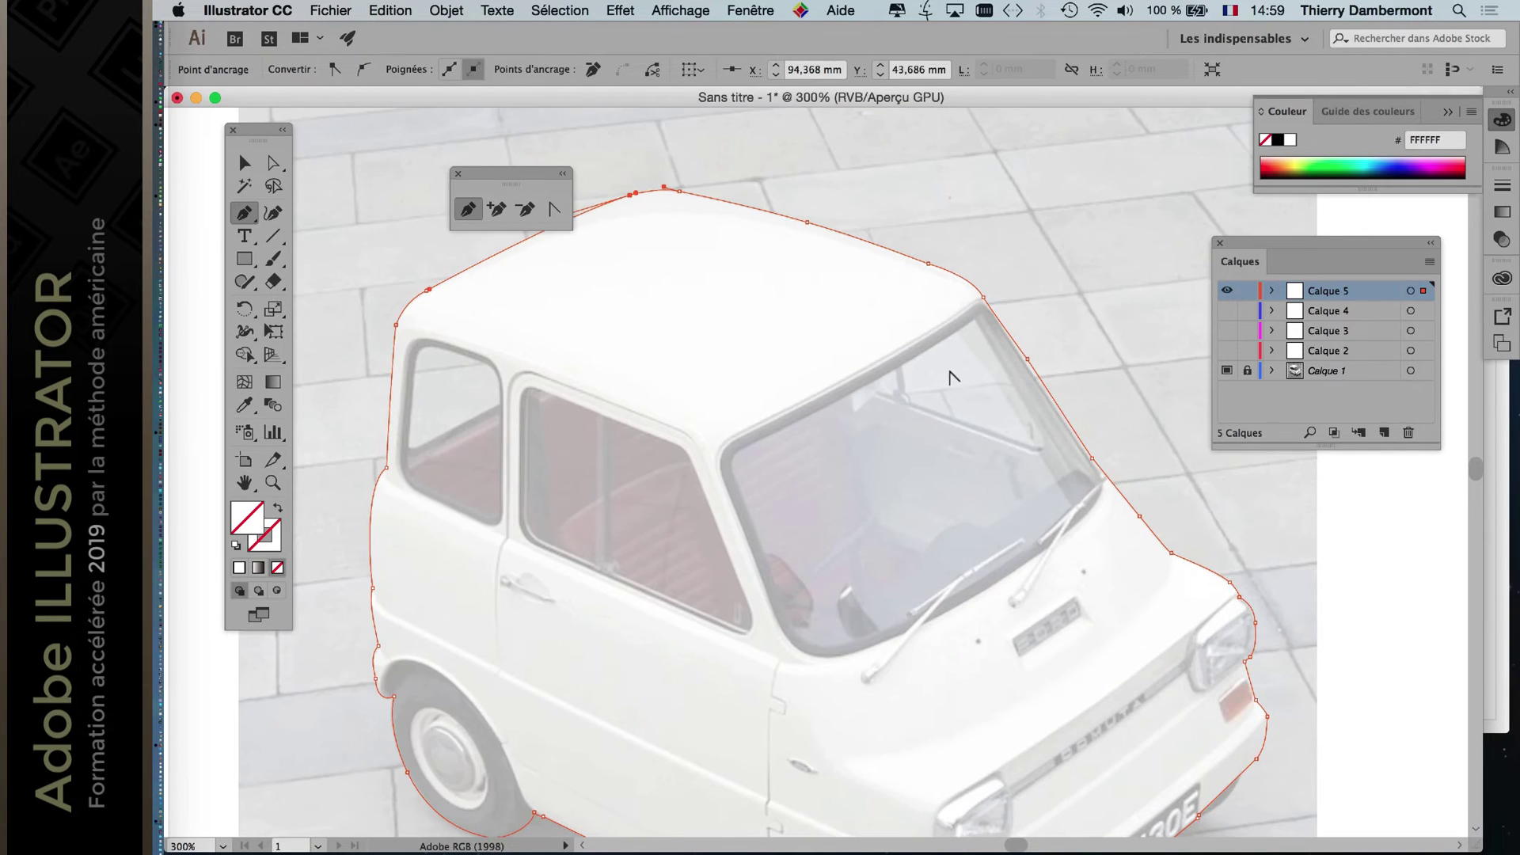
scroll(668, 372, "up", 3)
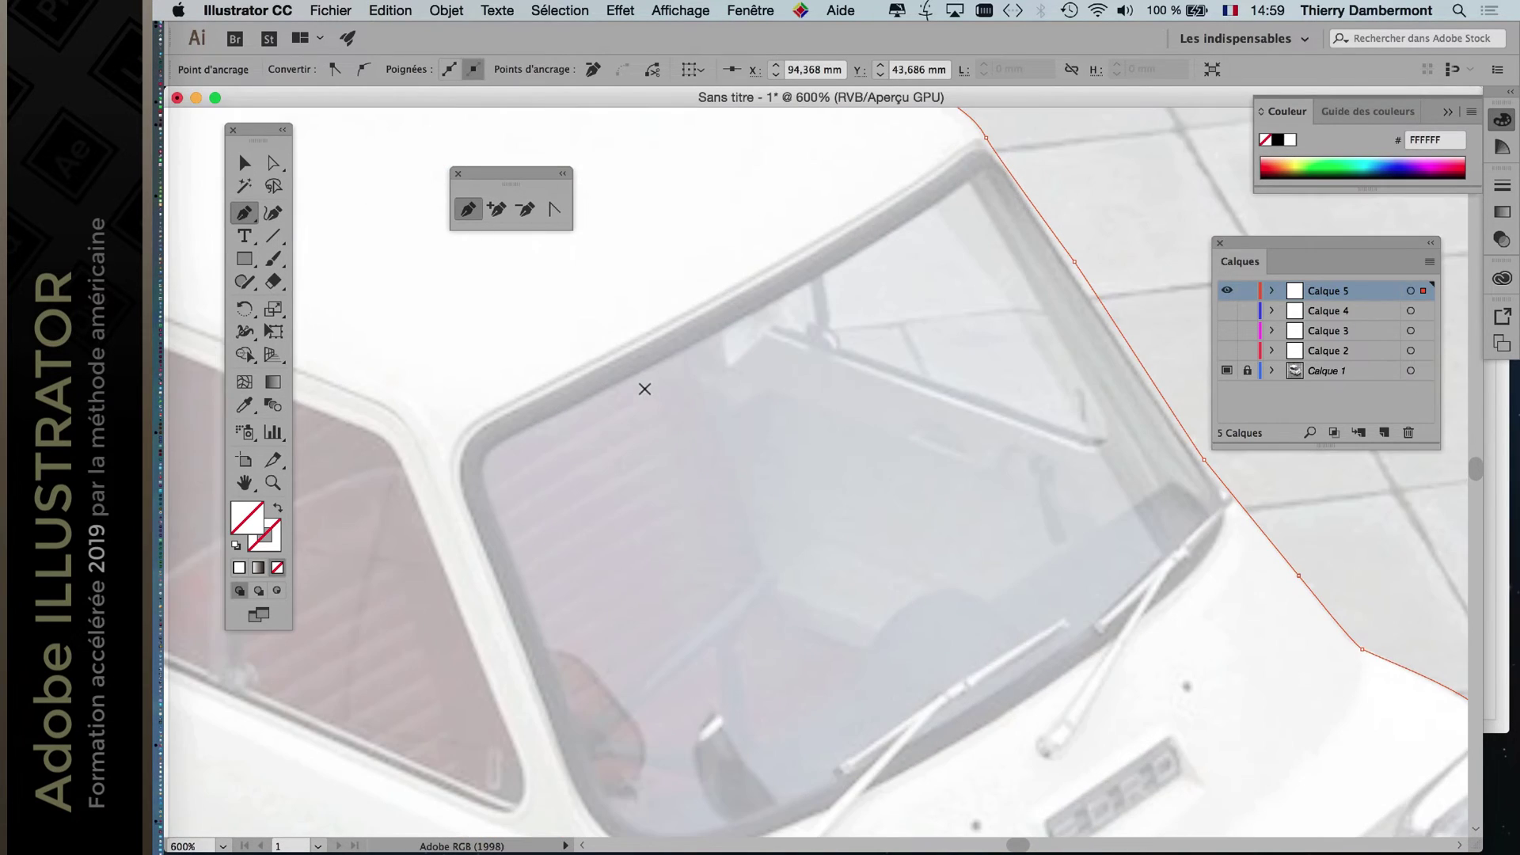
left_click(511, 441, "super")
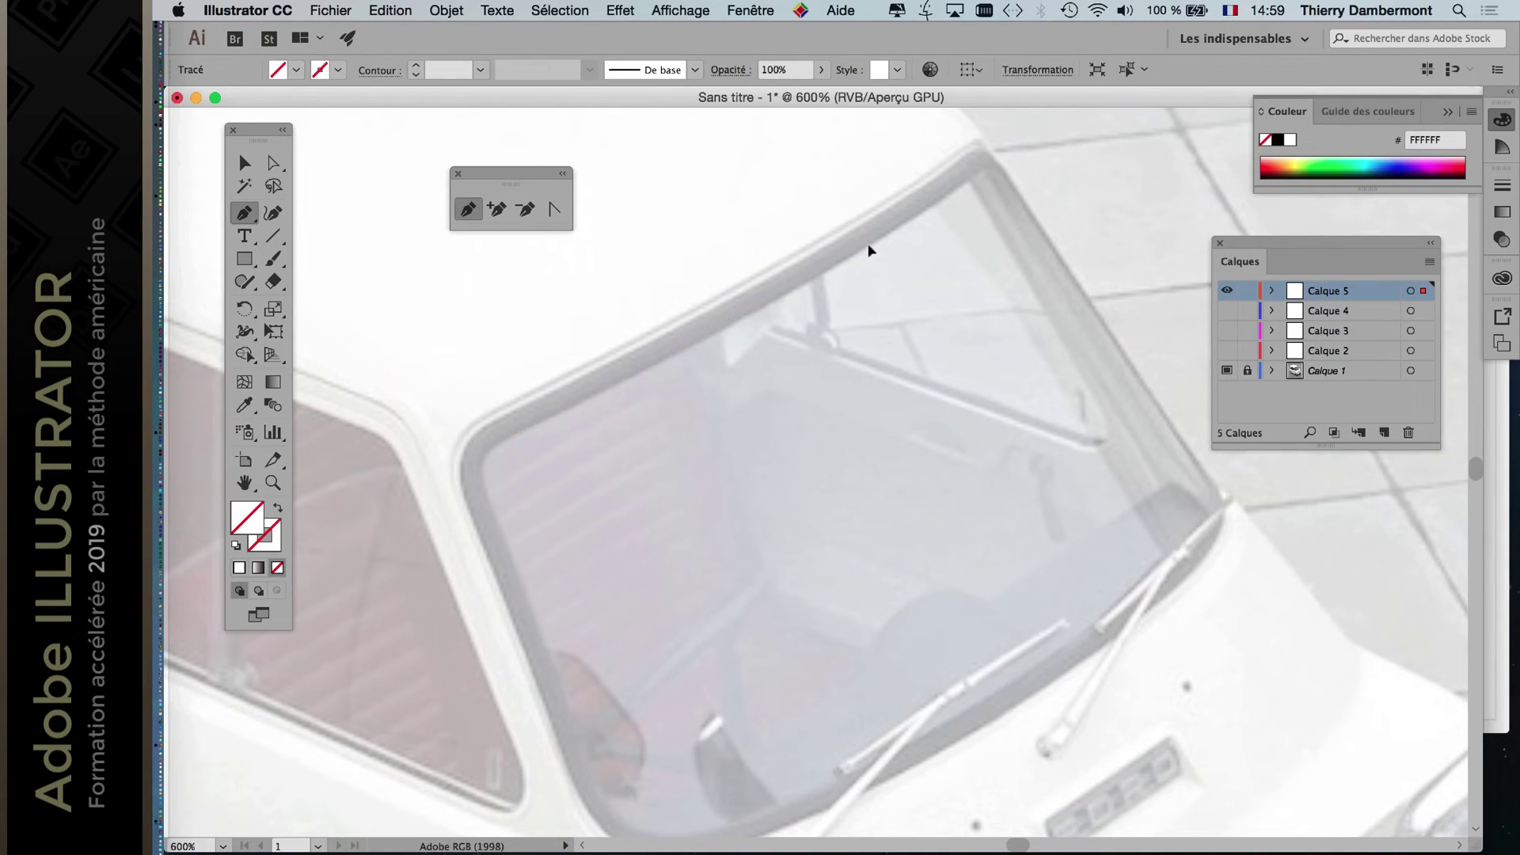
left_click(870, 245)
left_click(824, 264)
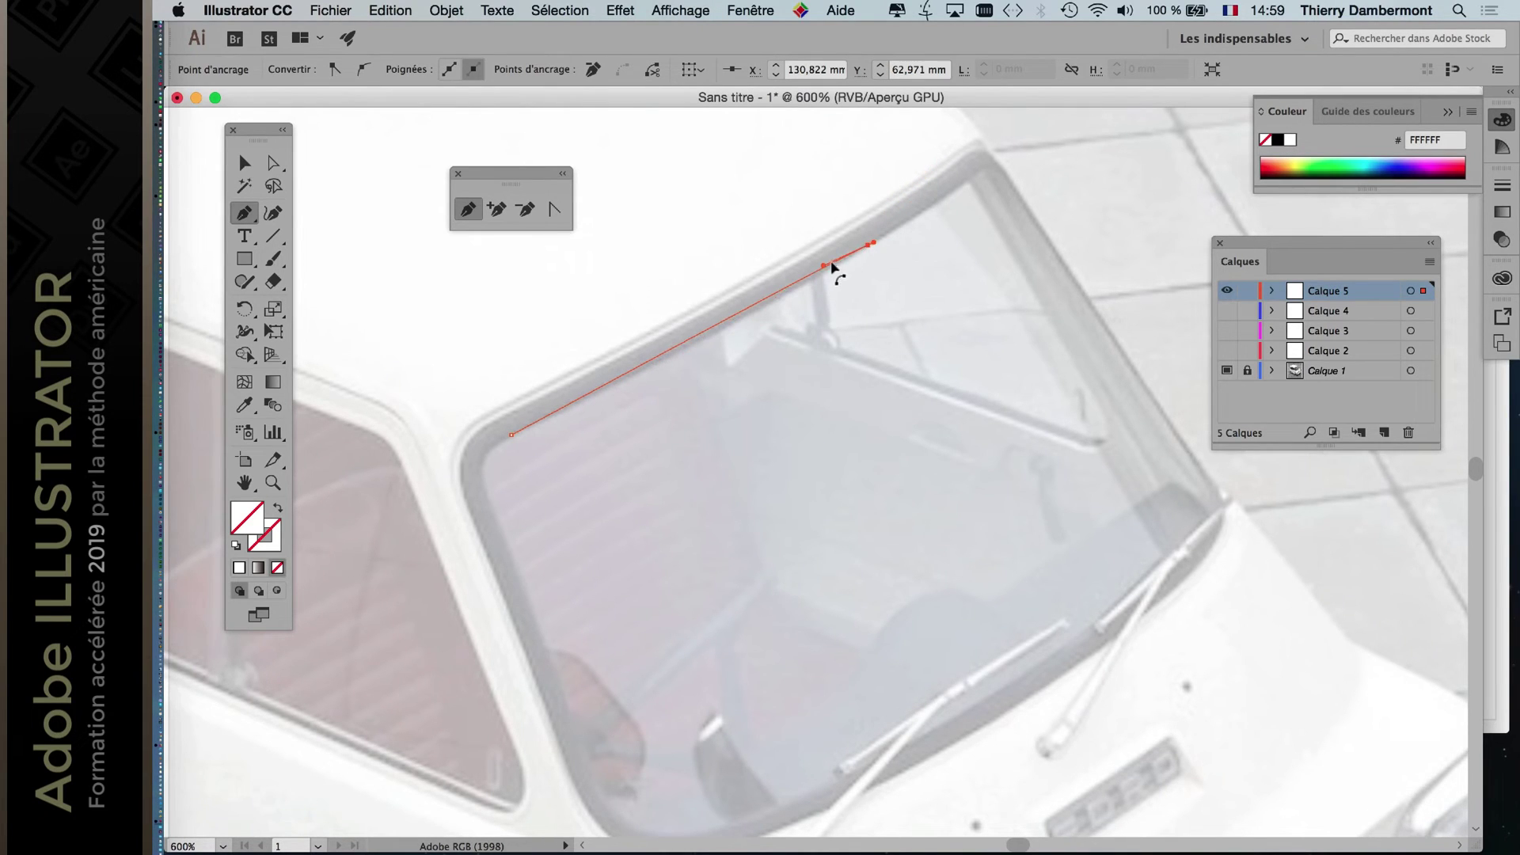
left_click_drag(823, 266, 801, 291)
left_click_drag(870, 248, 884, 239)
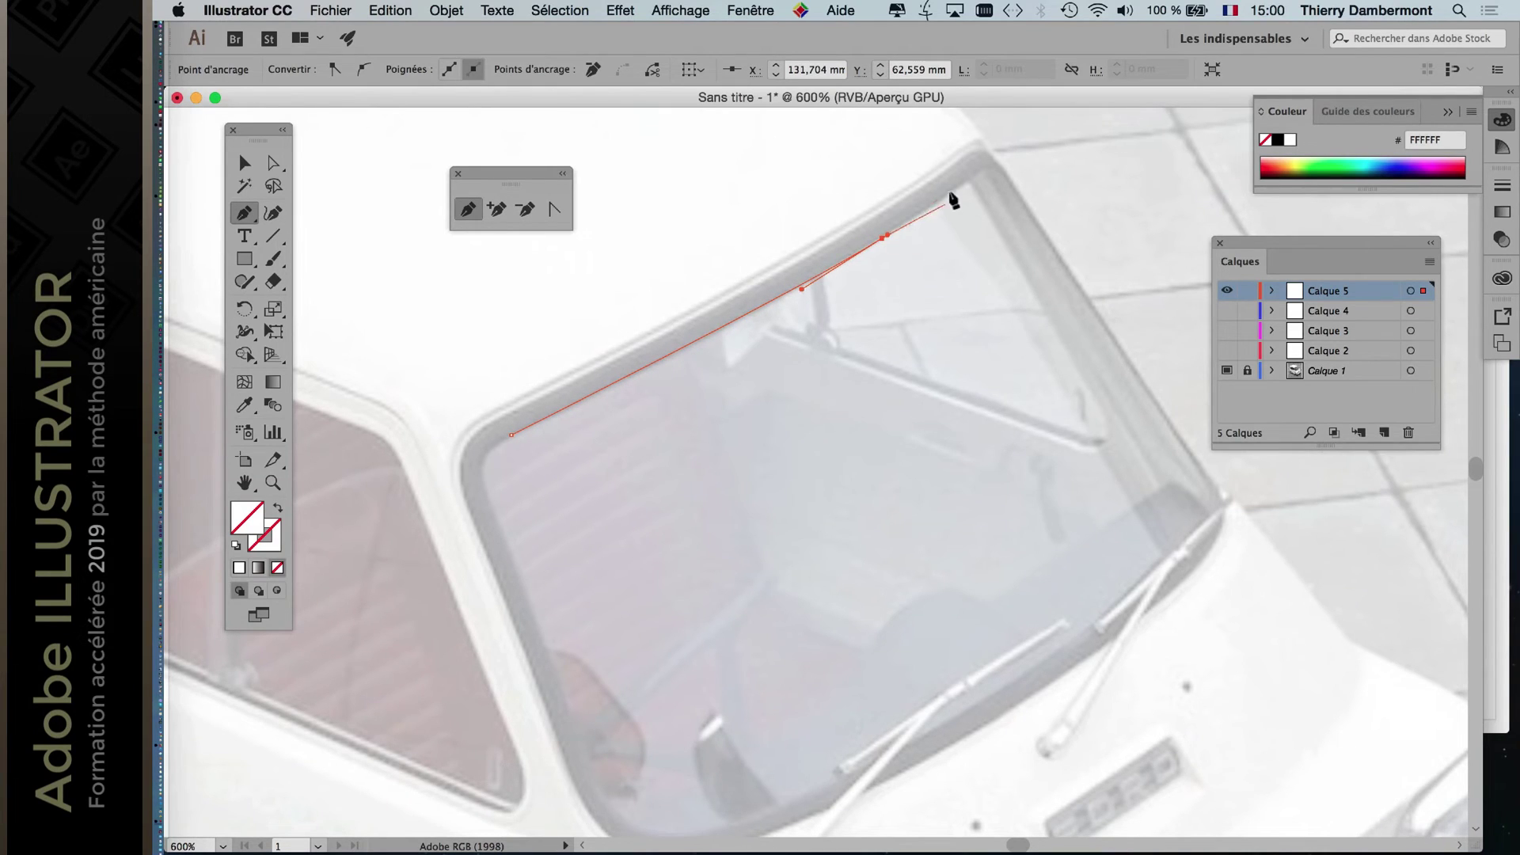
Trace around the windscreen's upper outer corner and down its far side edge to the lower outer corner.
left_click(976, 172)
left_click_drag(975, 173, 986, 167)
left_click_drag(1012, 208, 1016, 214)
left_click_drag(1214, 505, 1216, 546)
Trace the windscreen's curved lower edge along the frame and round the lower corner nearest the side door.
scroll(1152, 578, "down", 3)
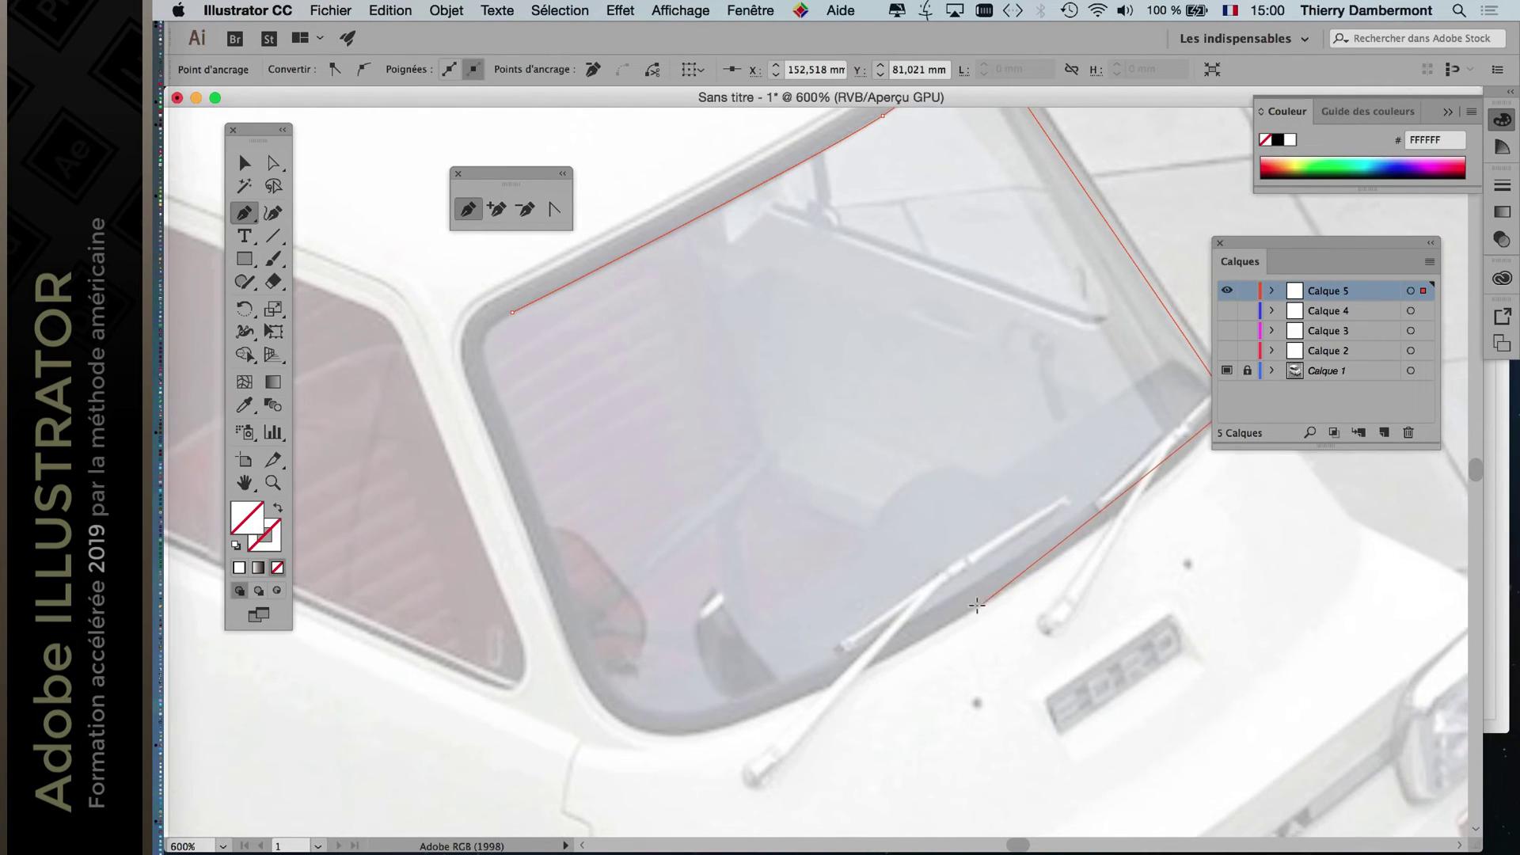
left_click_drag(973, 609, 1146, 509)
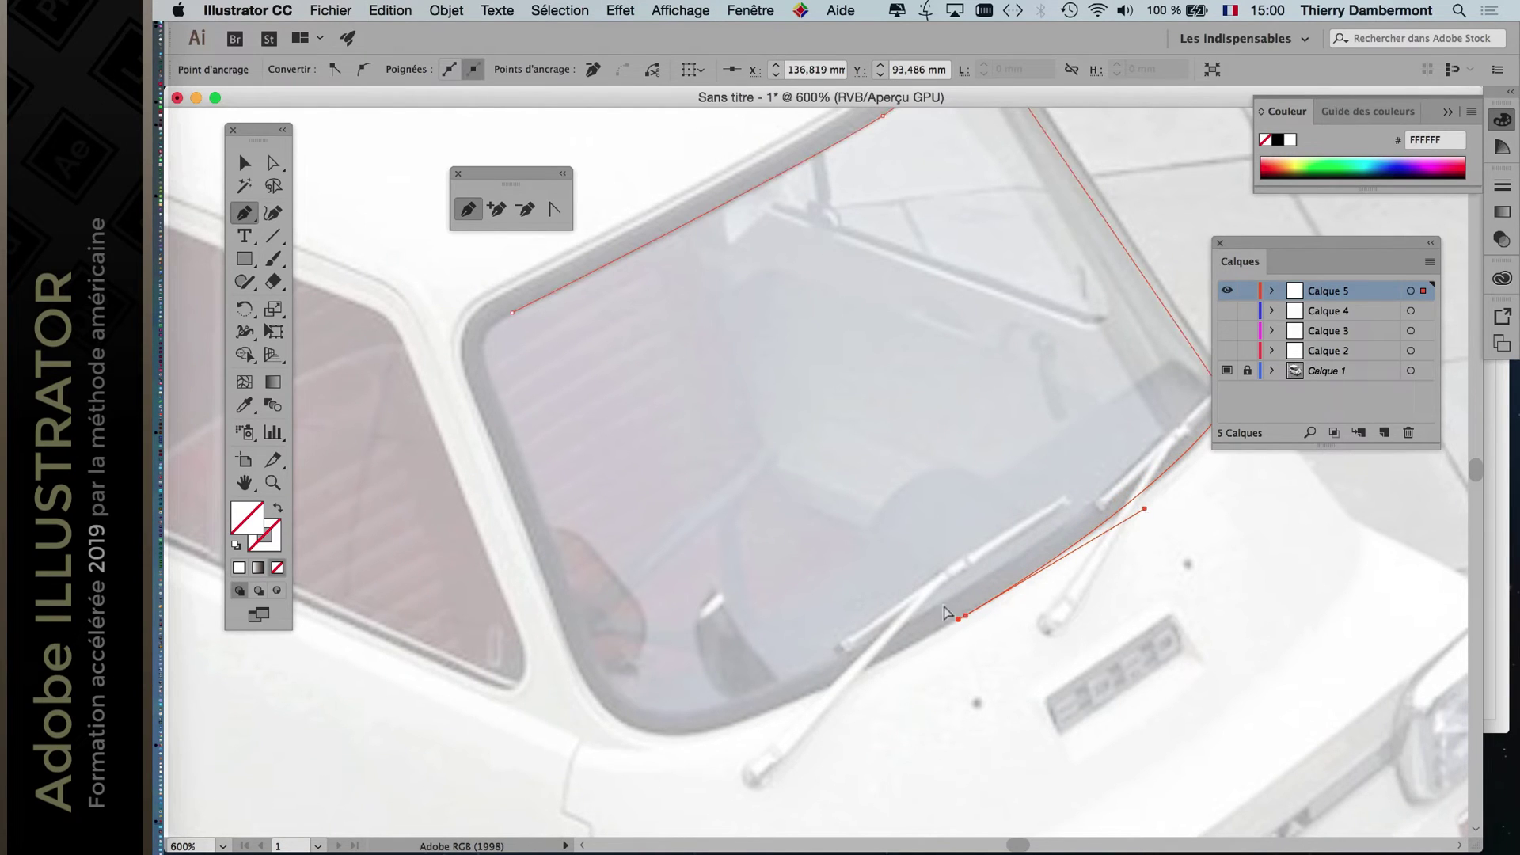
left_click(692, 734)
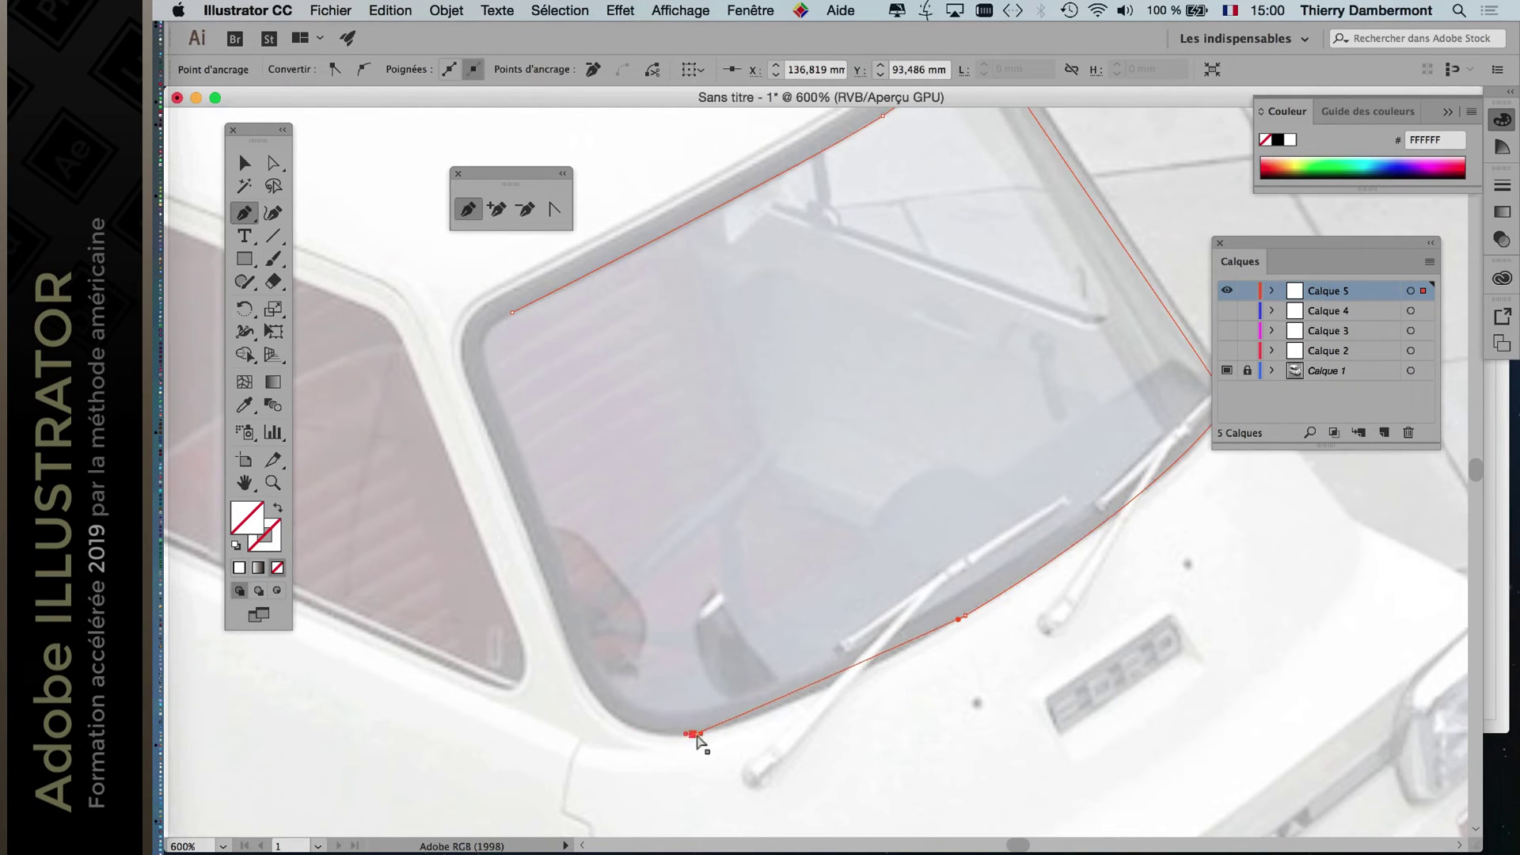
left_click_drag(693, 735, 818, 707)
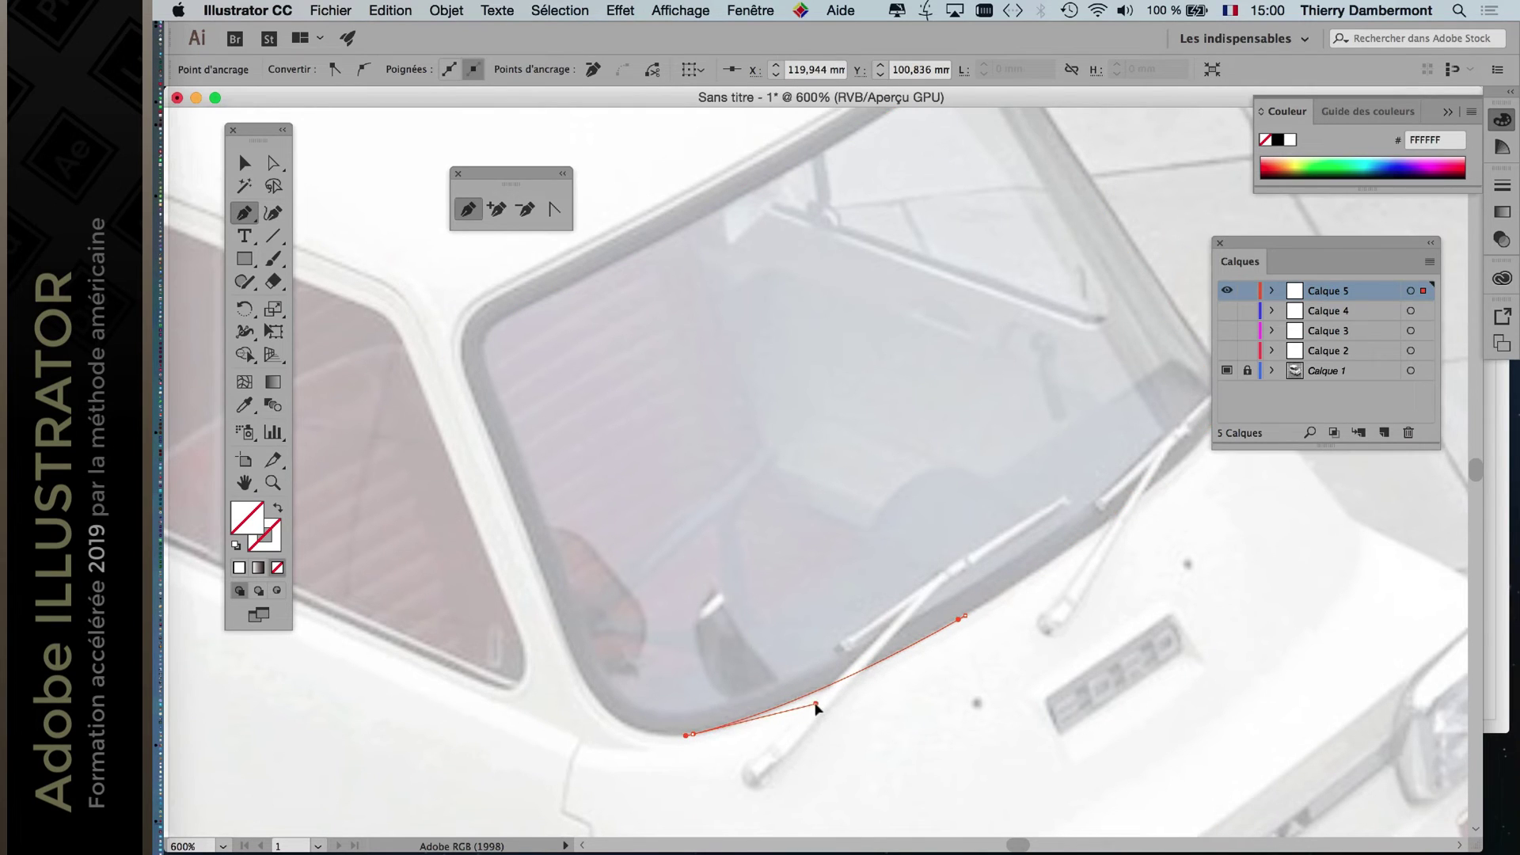
left_click_drag(584, 682, 607, 740)
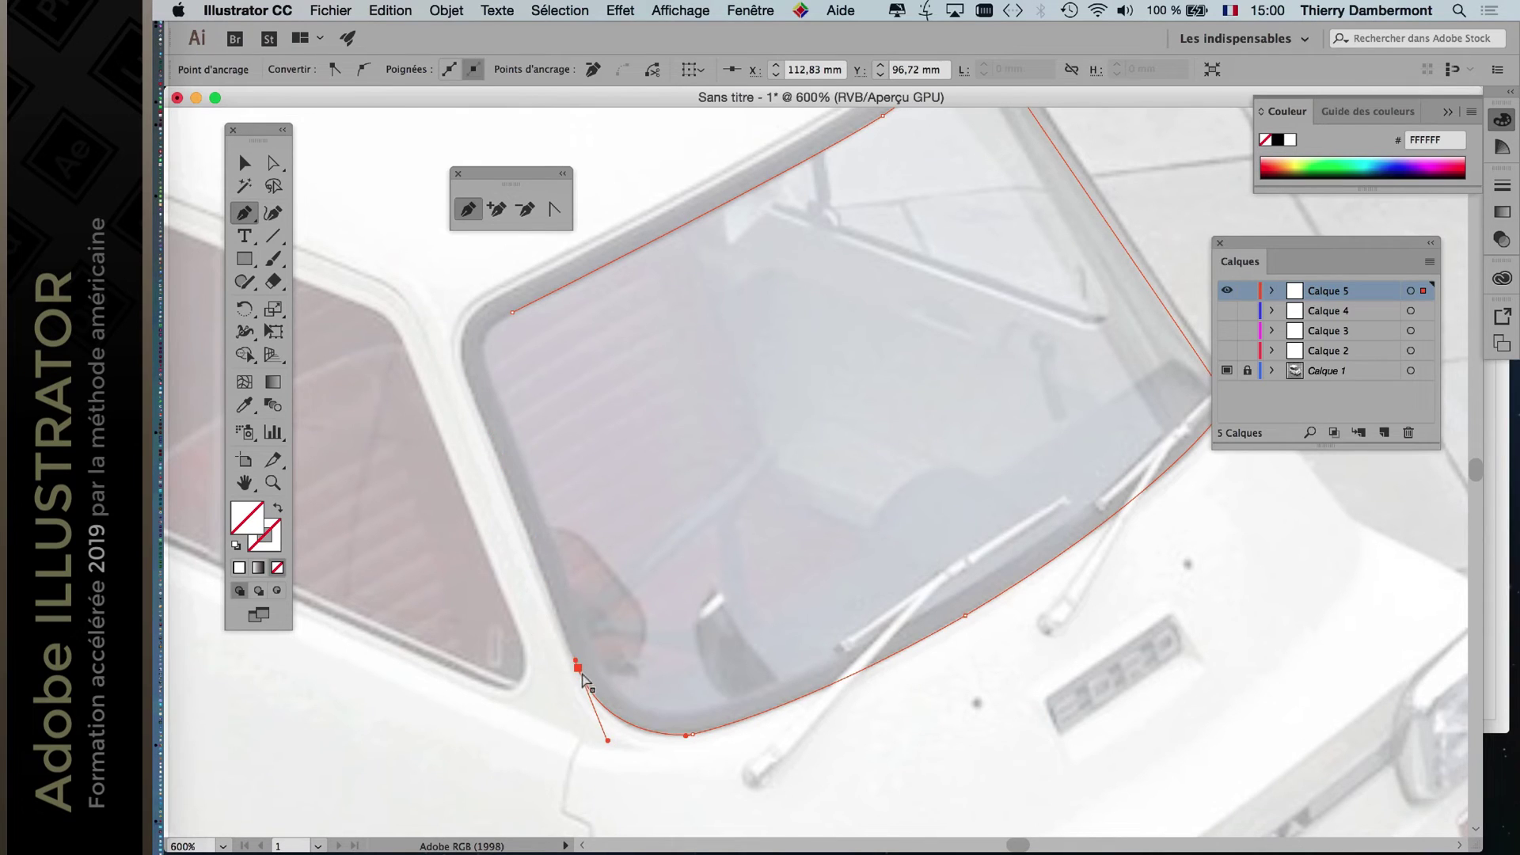
Move the anchors of the windscreen's lower edge and corners inward onto the glass, moving the layers panel out of the way.
left_click_drag(583, 678, 594, 654)
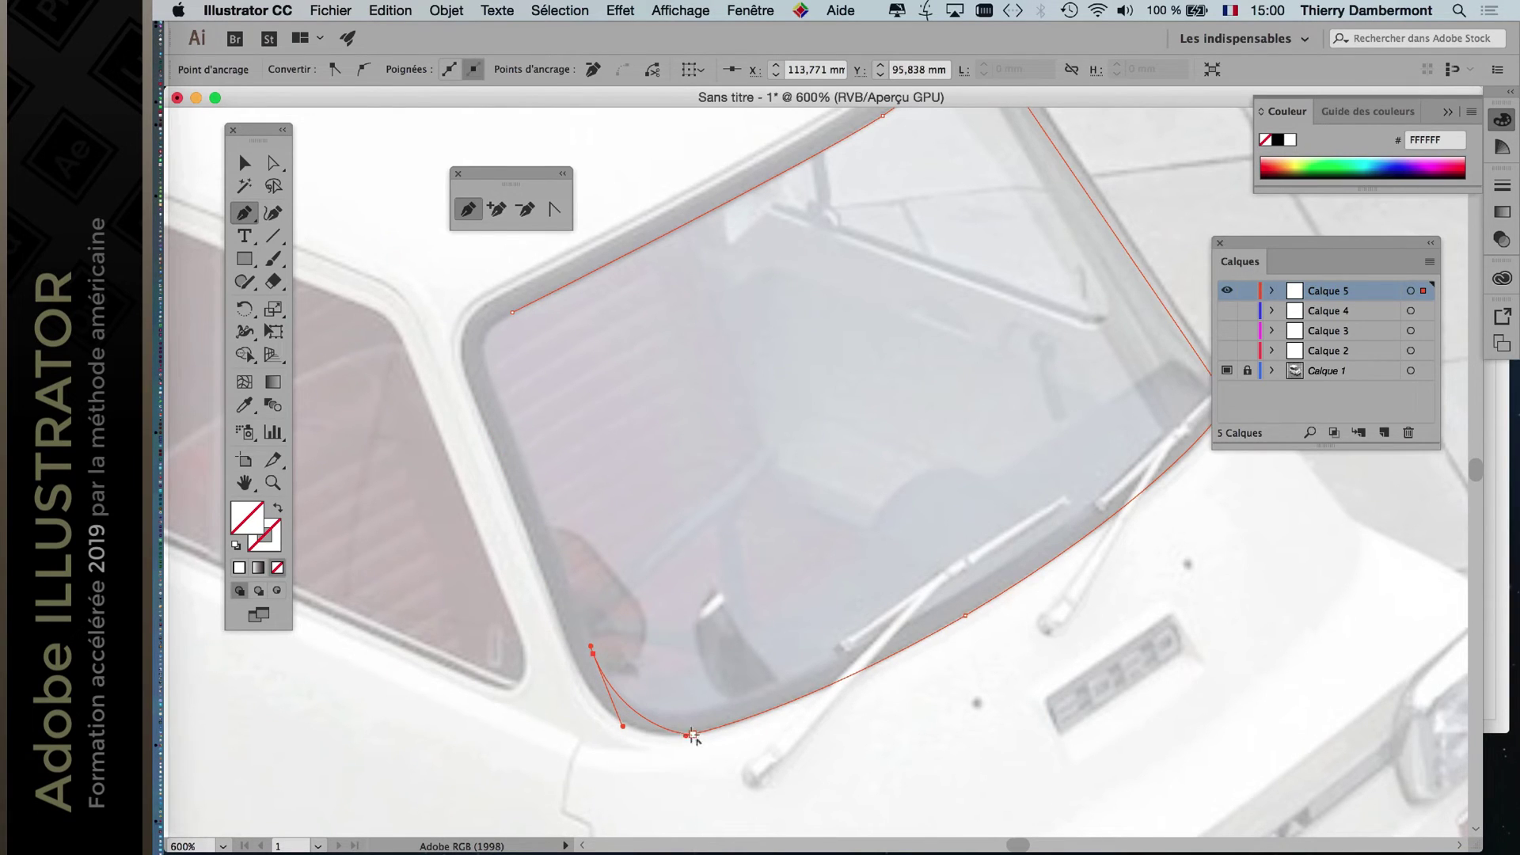
left_click_drag(693, 736, 692, 713)
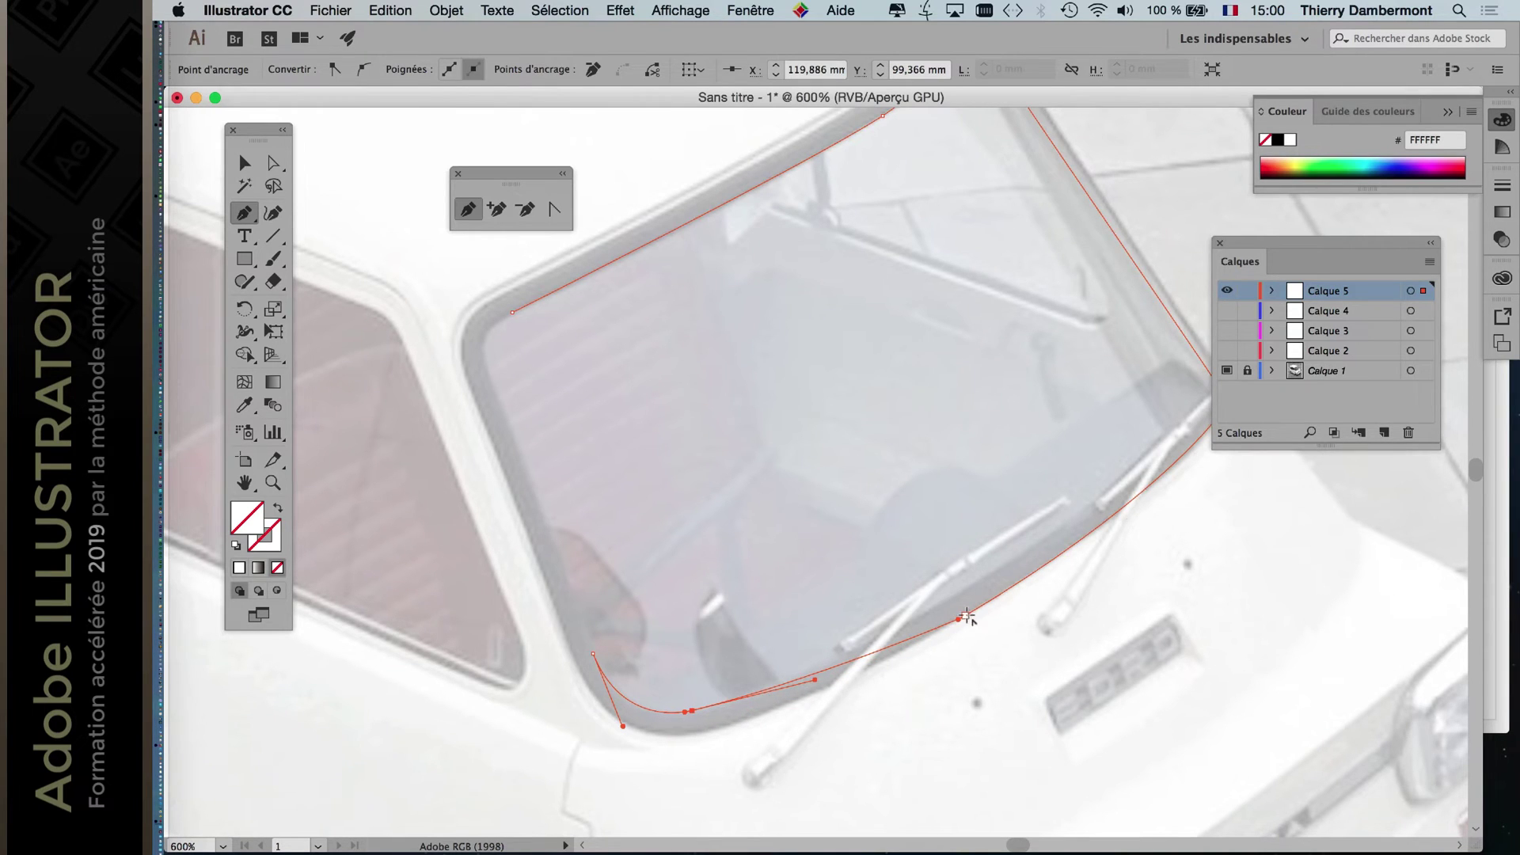
left_click_drag(967, 615, 968, 588)
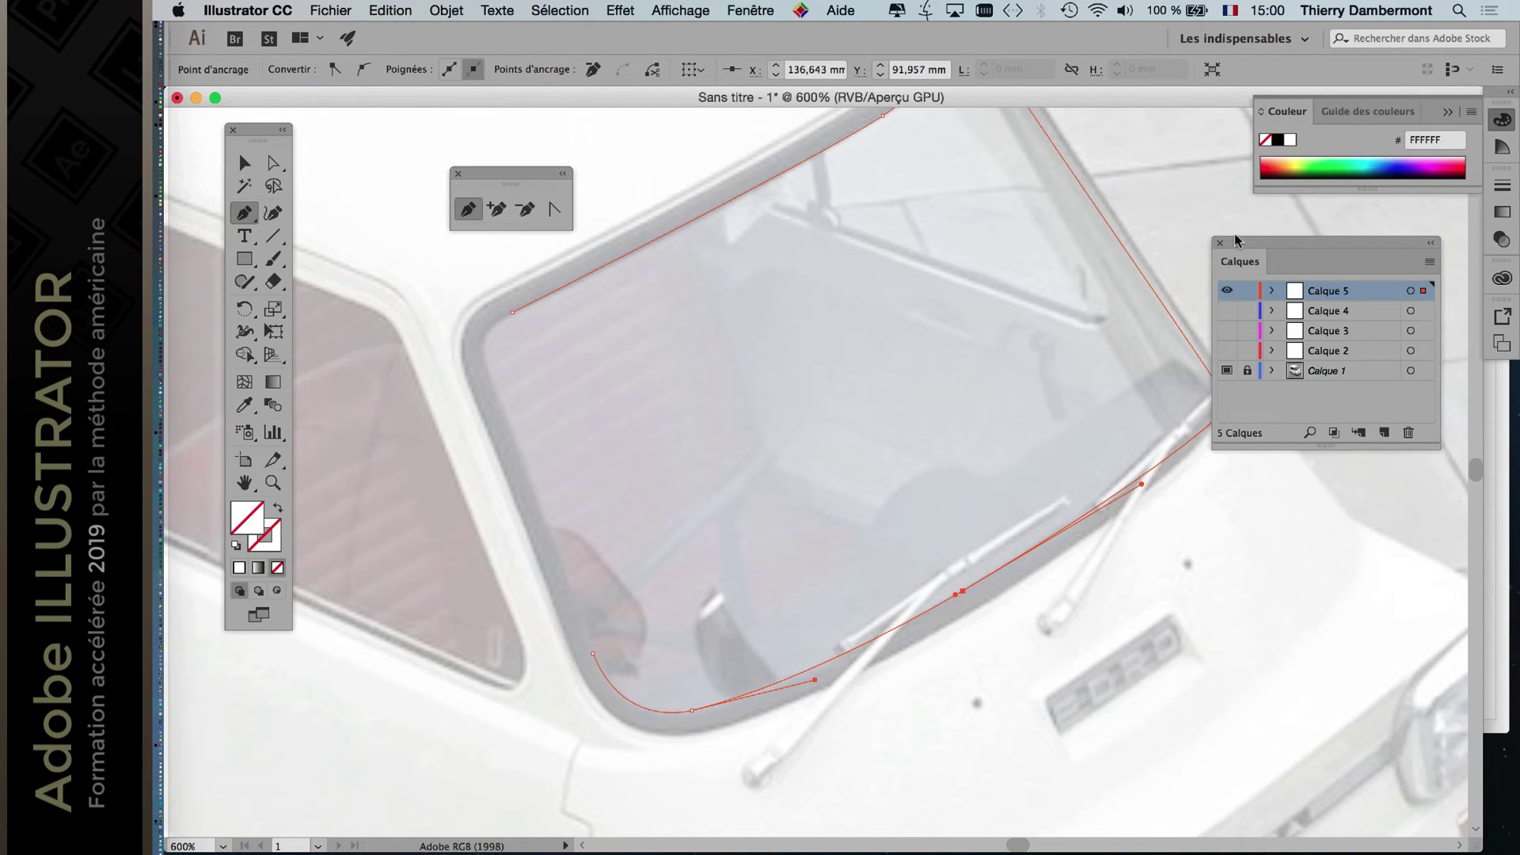
left_click_drag(1234, 239, 1328, 246)
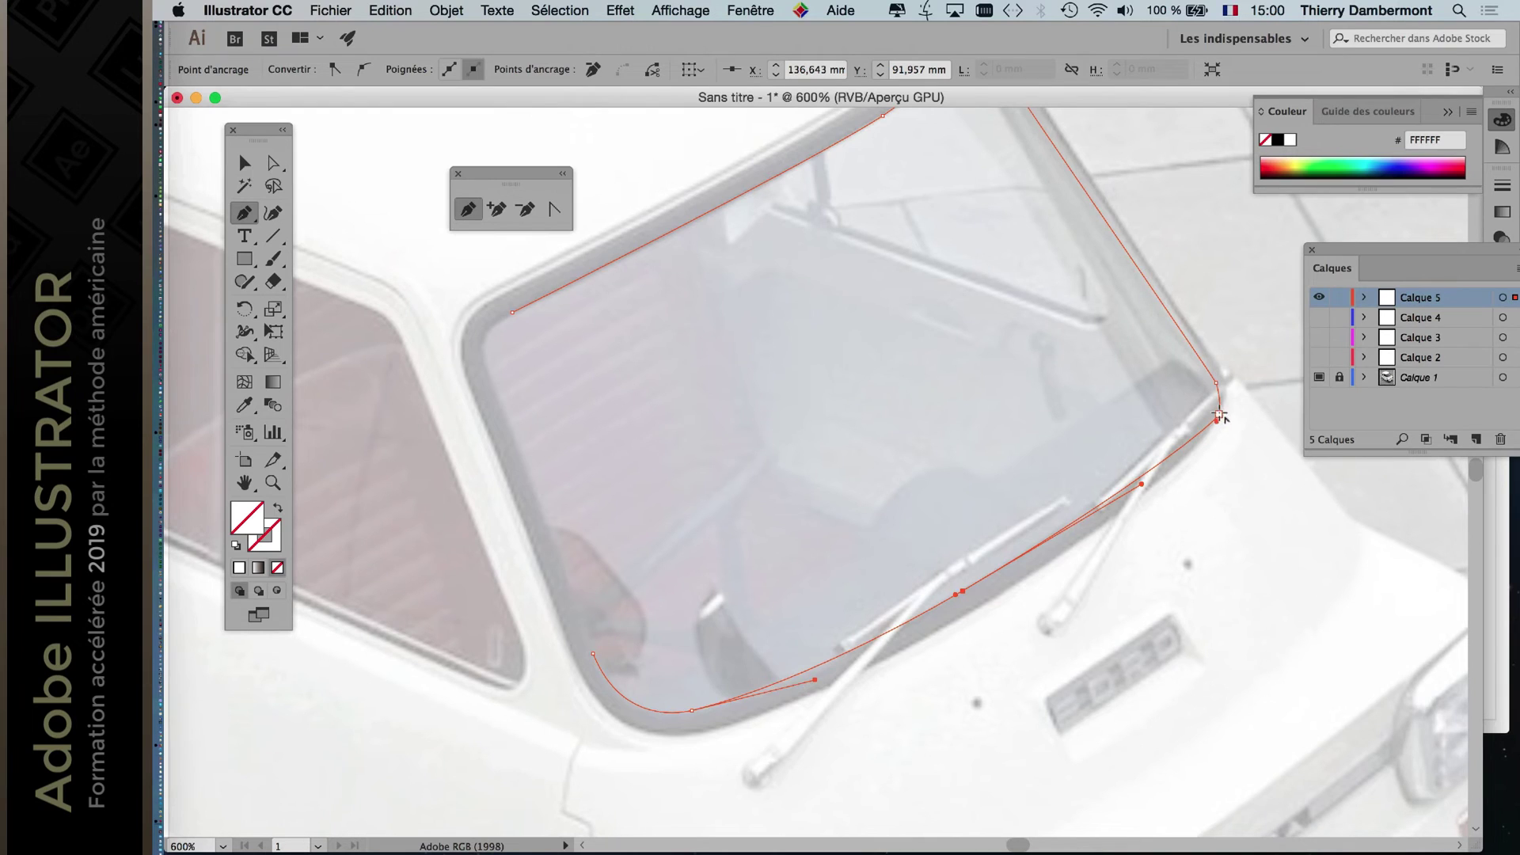
left_click_drag(1220, 415, 1213, 406)
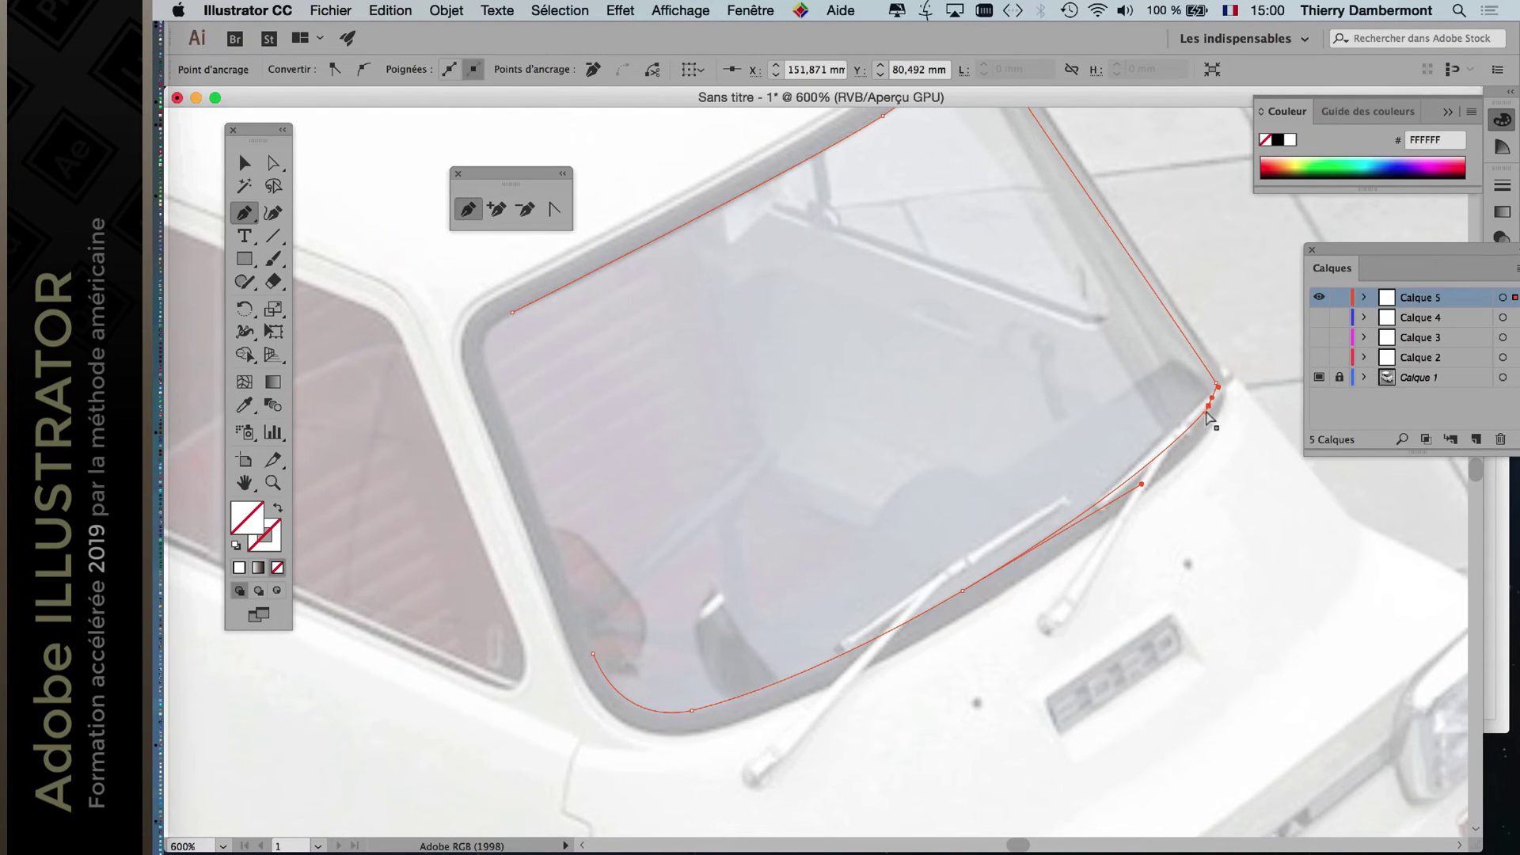
left_click_drag(1207, 417, 1214, 408)
scroll(1211, 412, "up", 2)
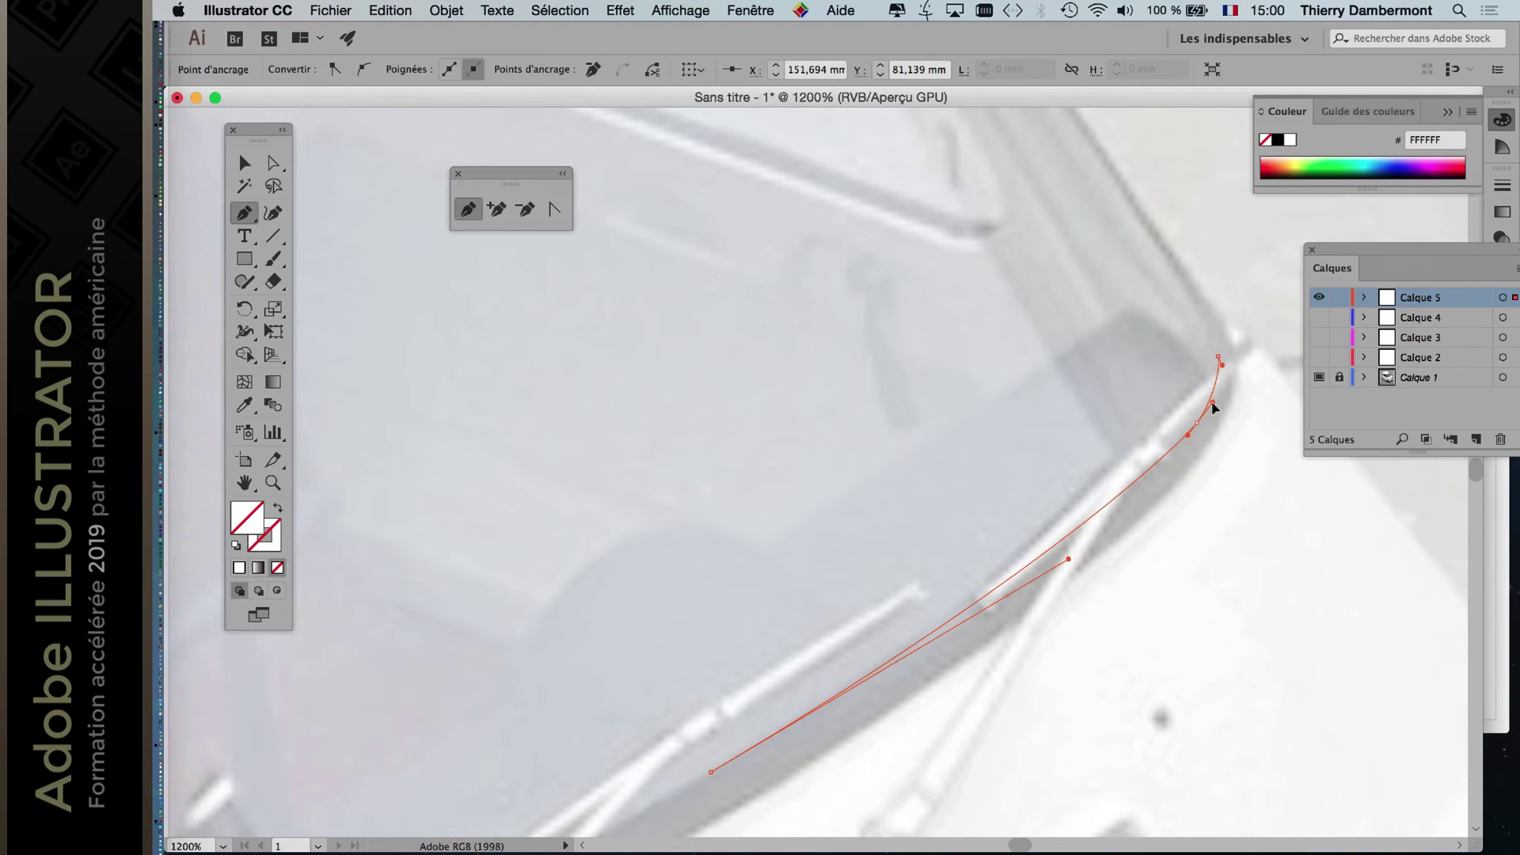
Trace the windscreen's door-side edge upward and close the path with a rounded upper corner.
scroll(1215, 409, "down", 2)
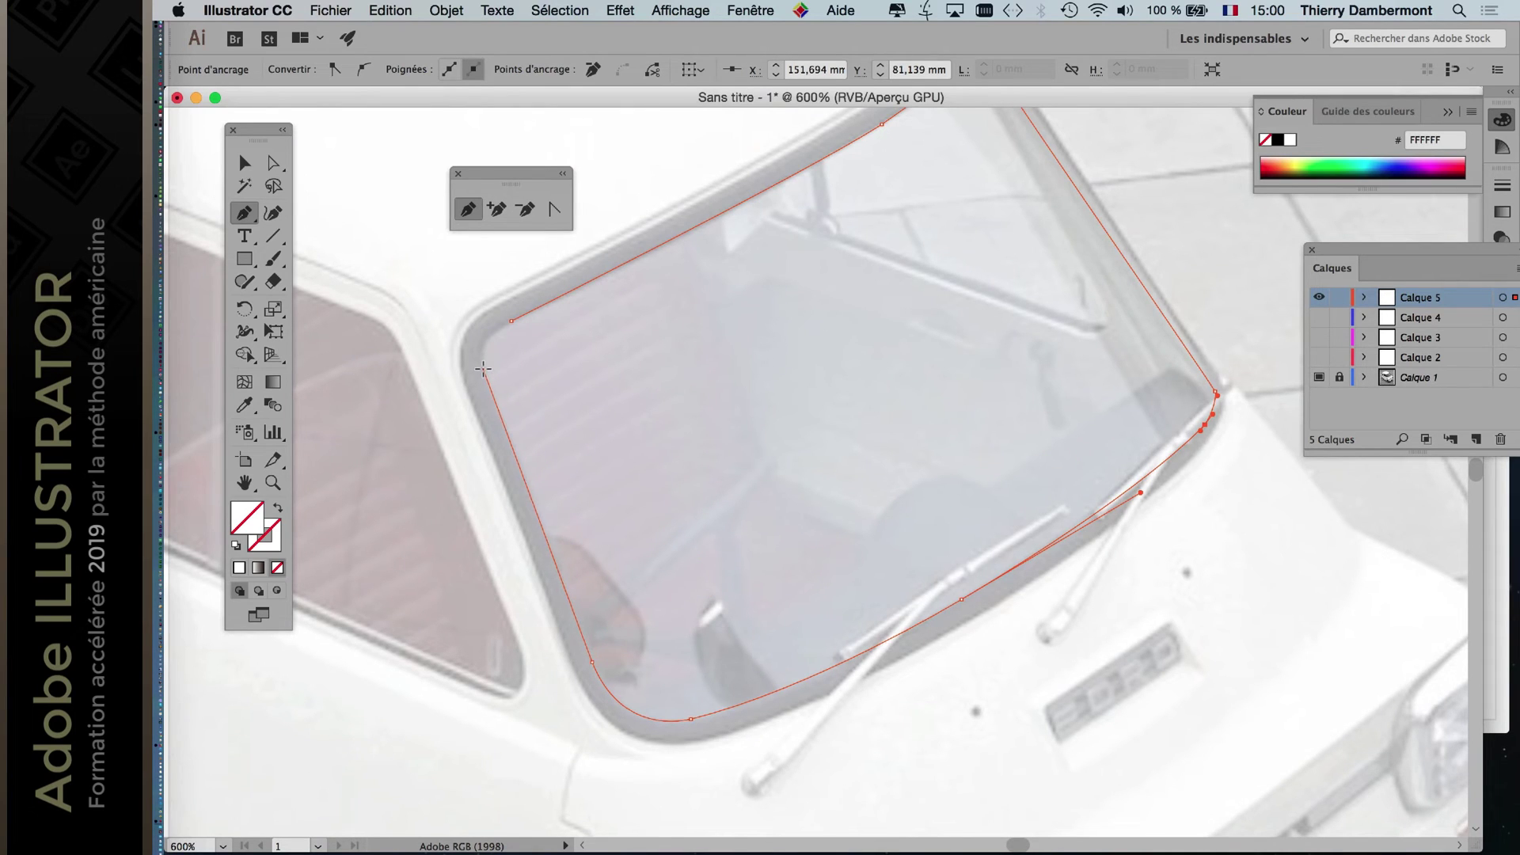
left_click(483, 368)
left_click(511, 321)
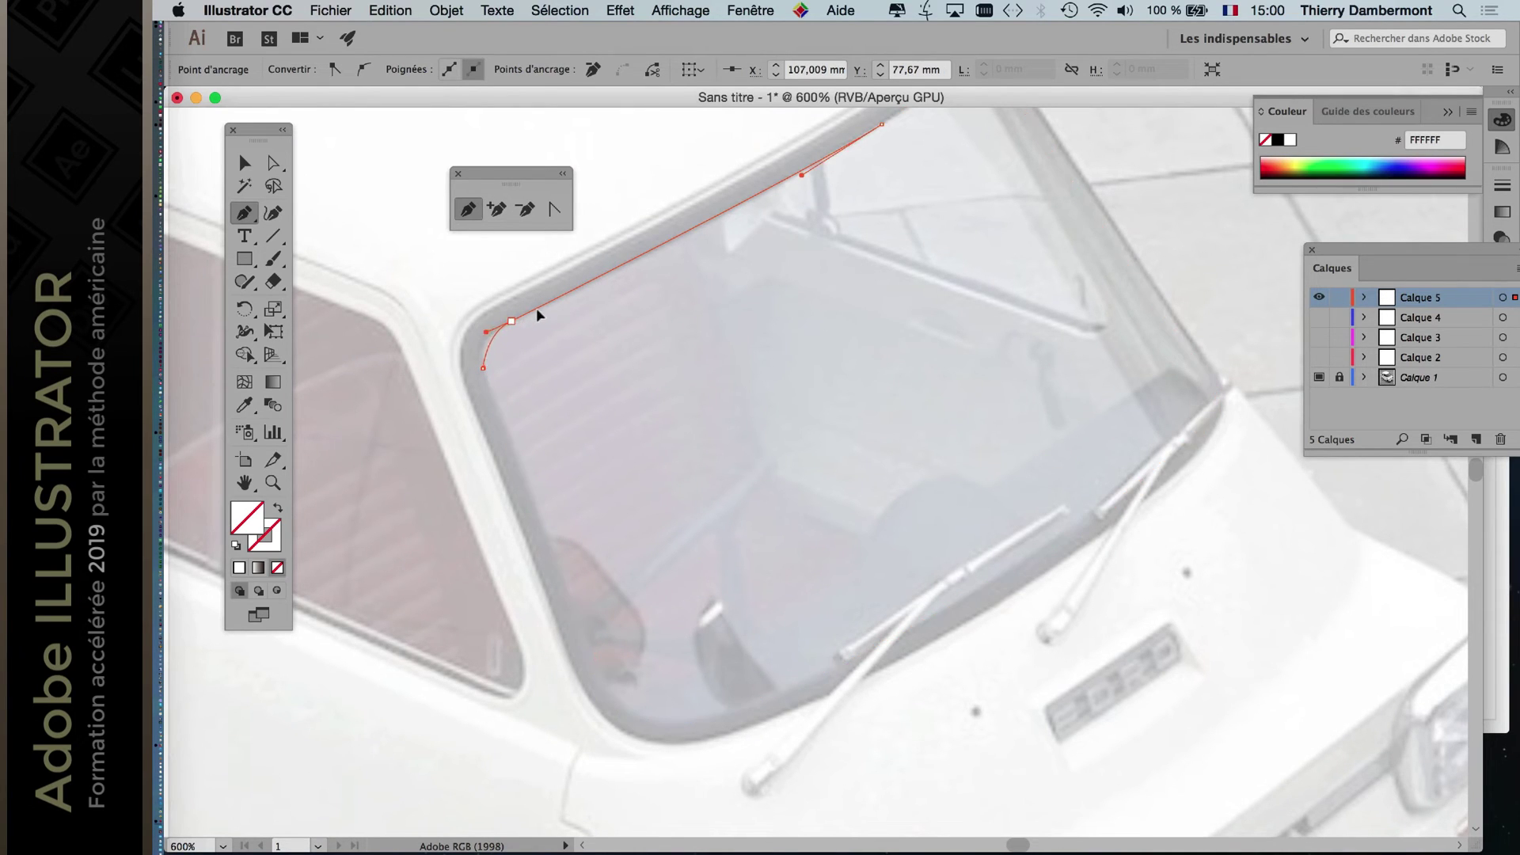
left_click_drag(537, 315, 549, 300)
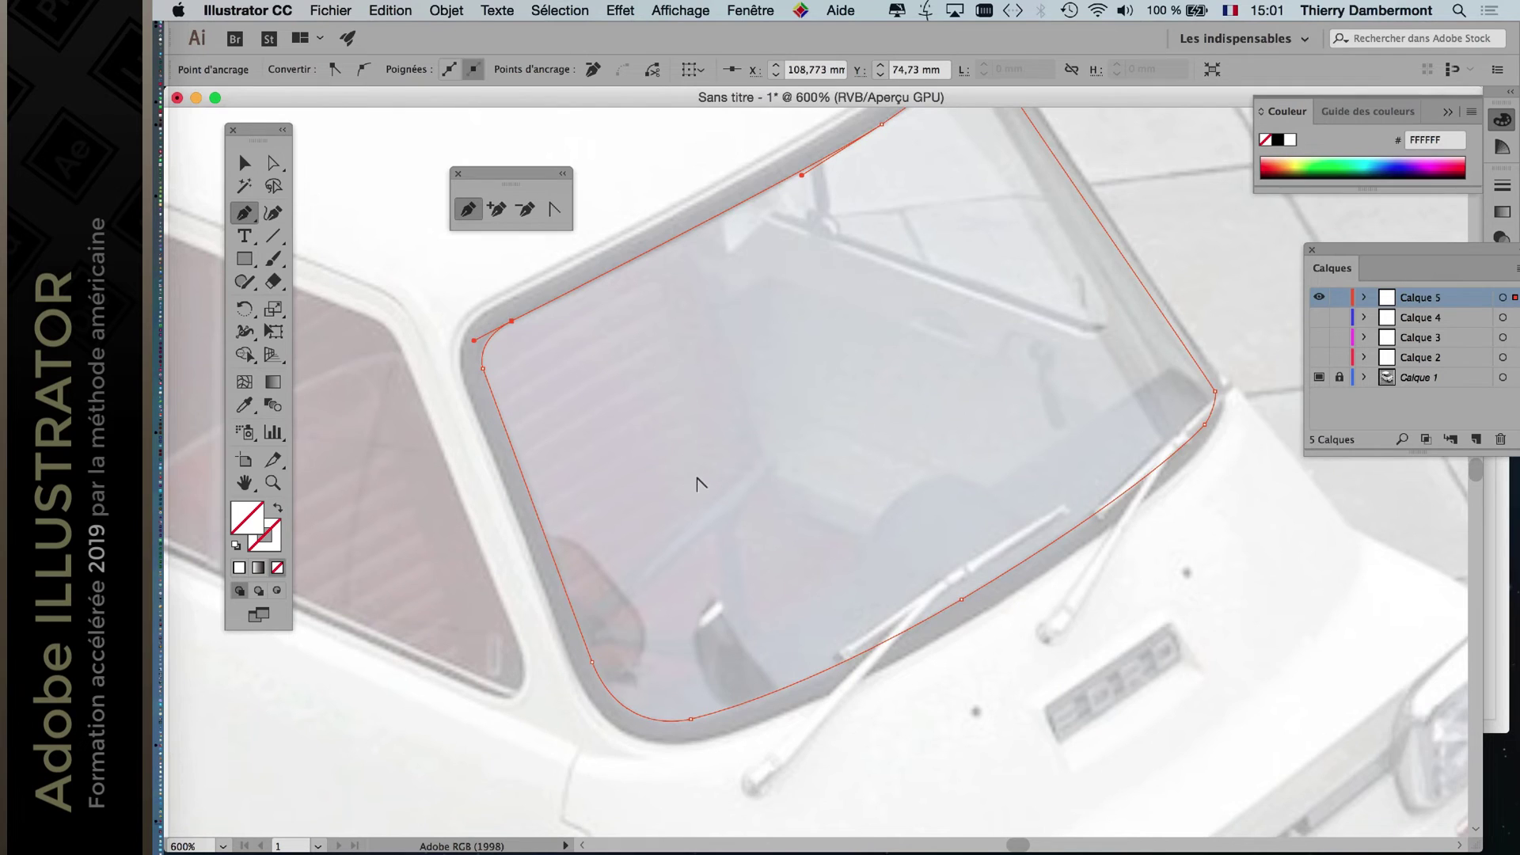
Start a new path on the door window and trace its upper edge, rounded front corner and slanted front edge.
scroll(697, 483, "down", 1)
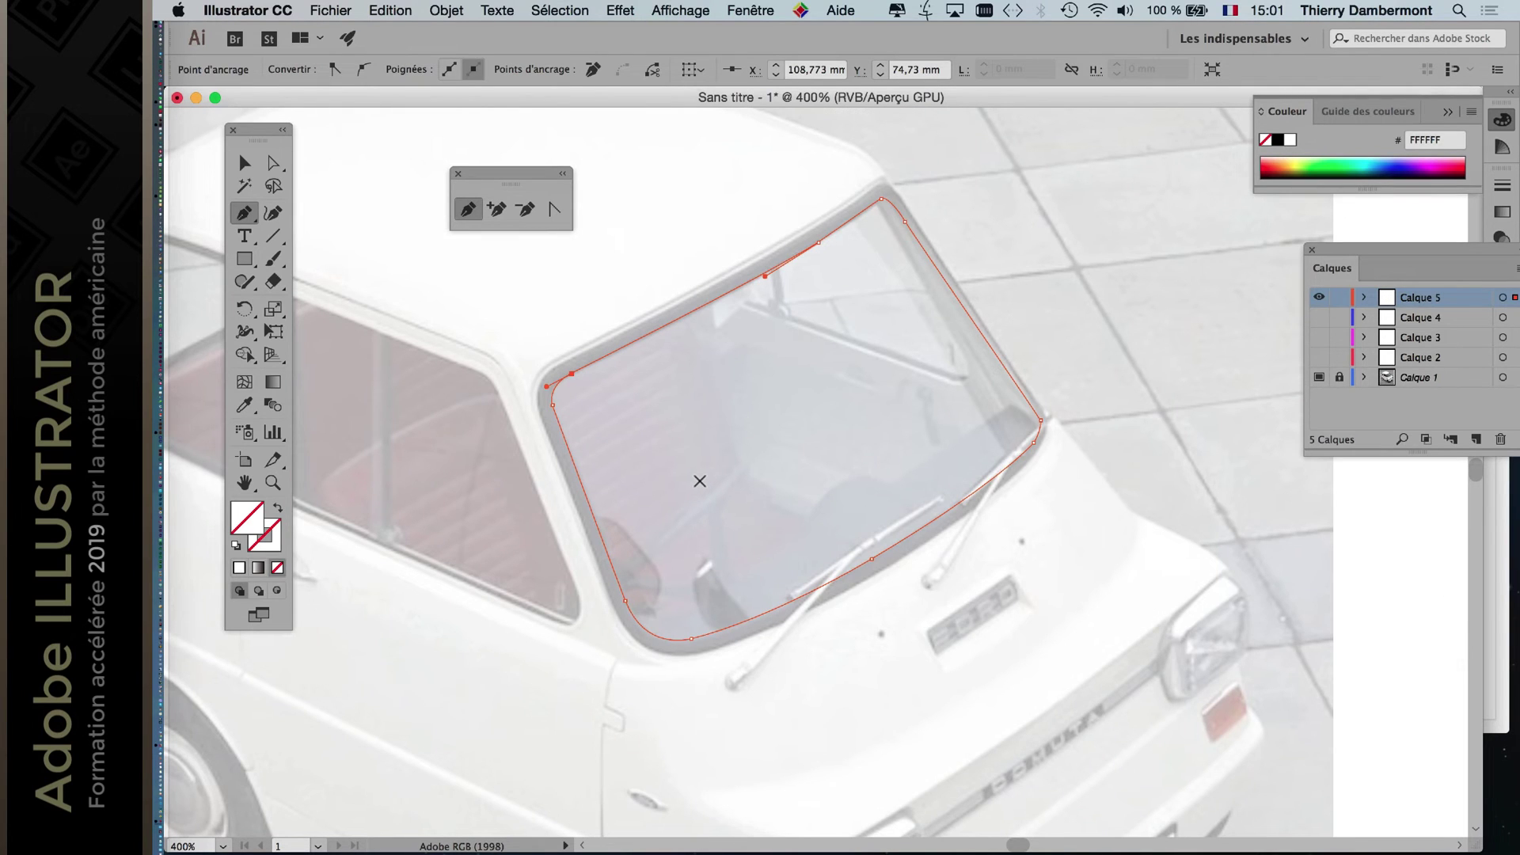
scroll(700, 480, "down", 1)
scroll(699, 479, "down", 1)
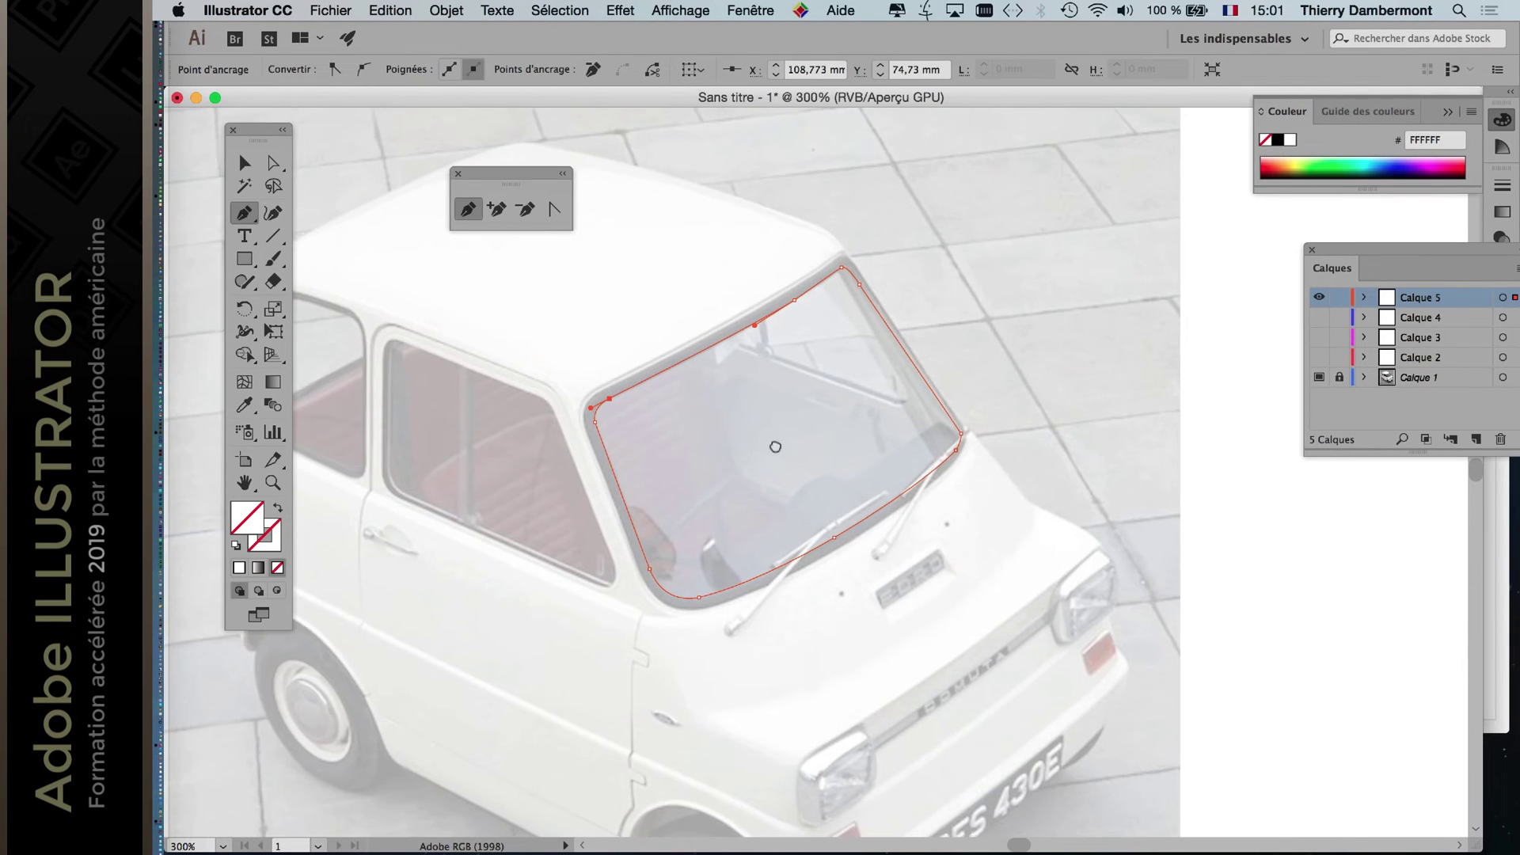
scroll(490, 346, "up", 2)
scroll(491, 346, "up", 1)
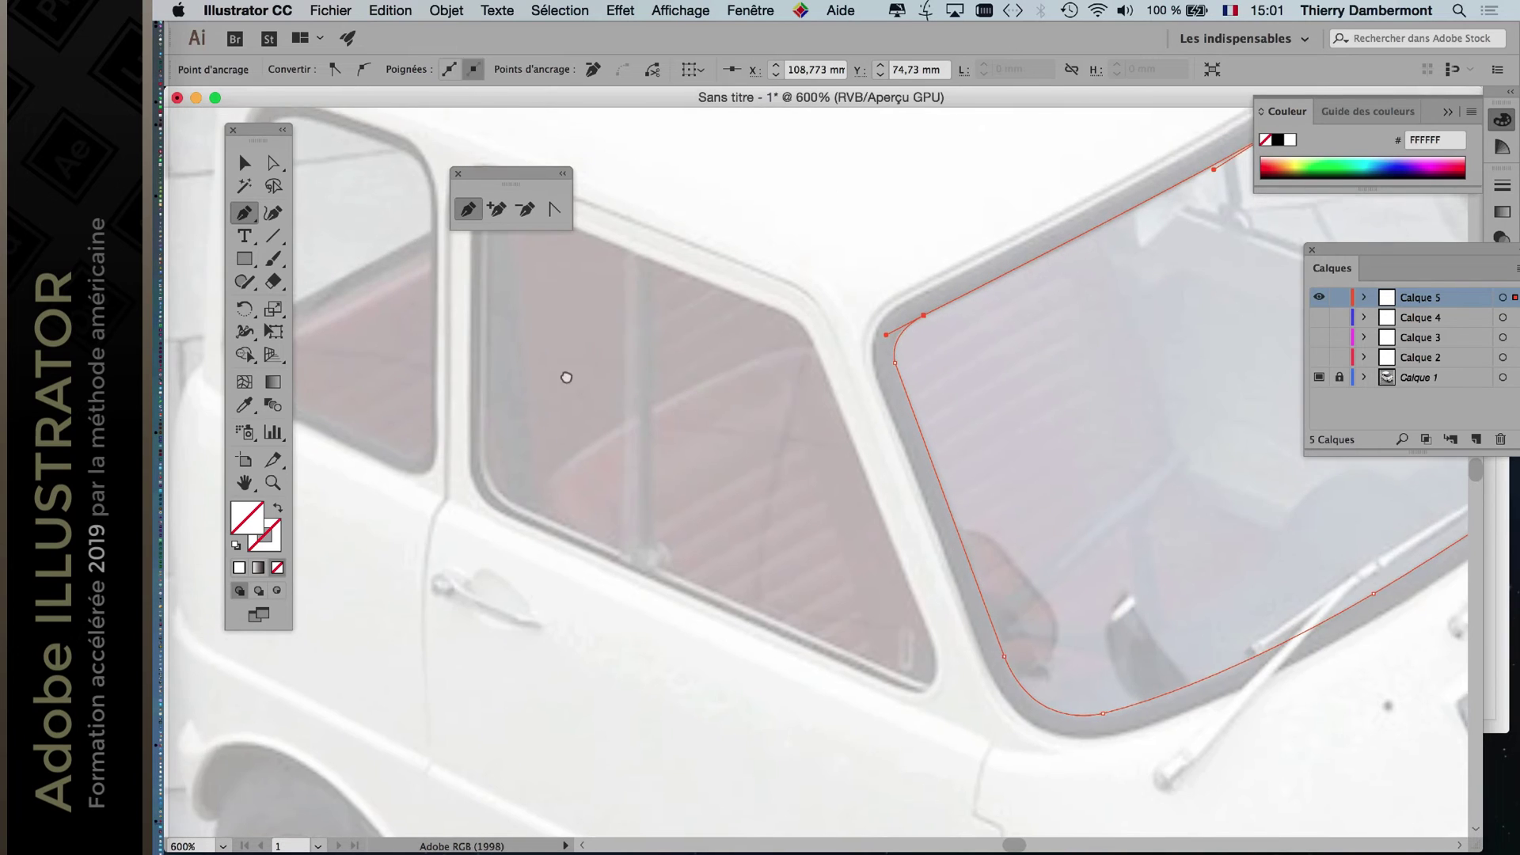
left_click(546, 308)
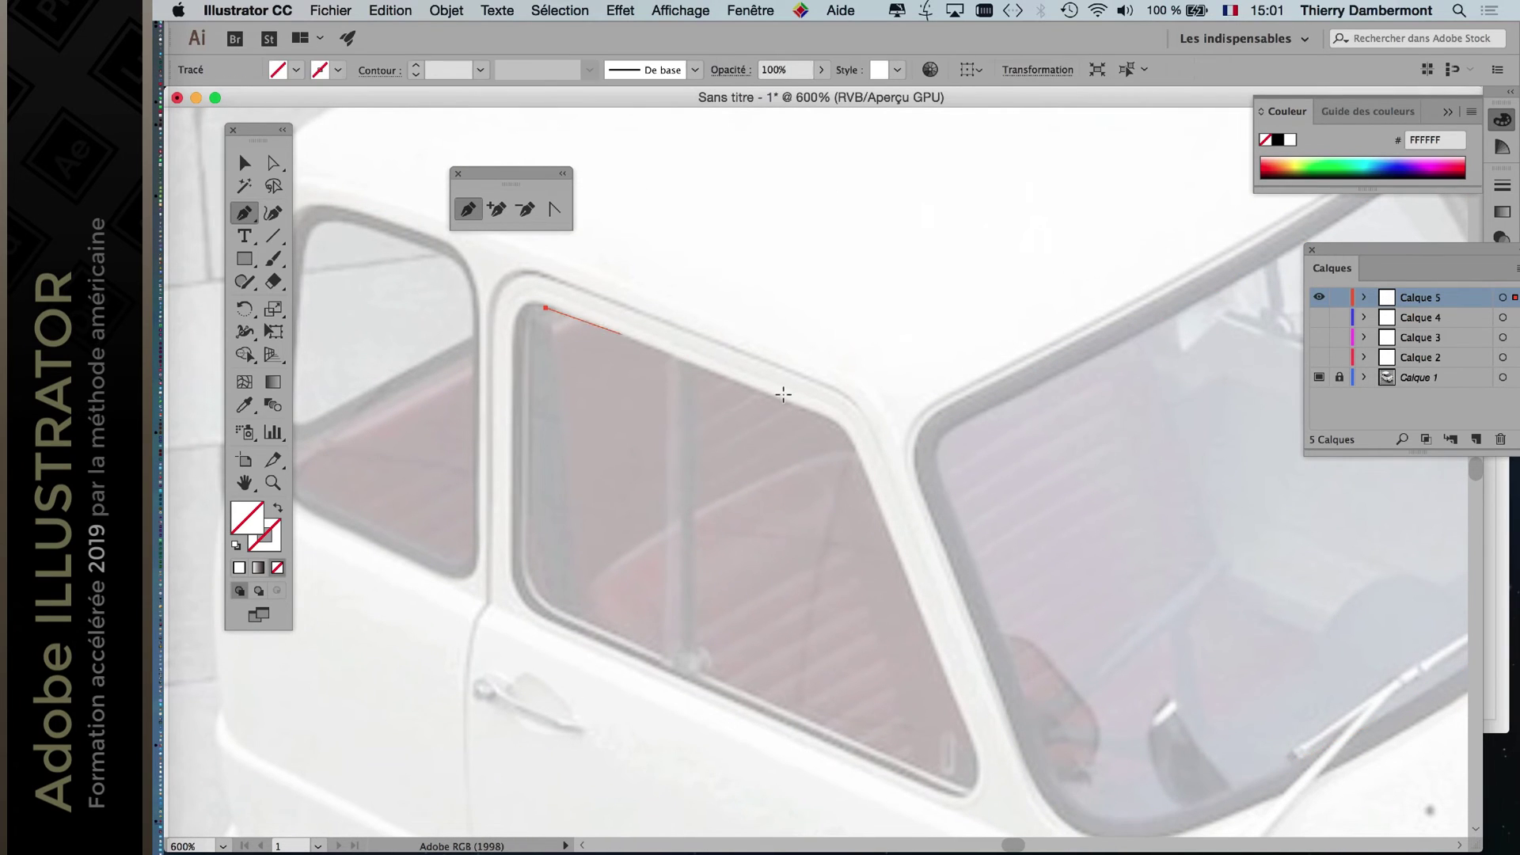
left_click(825, 416)
left_click_drag(862, 481, 866, 496)
left_click(970, 753)
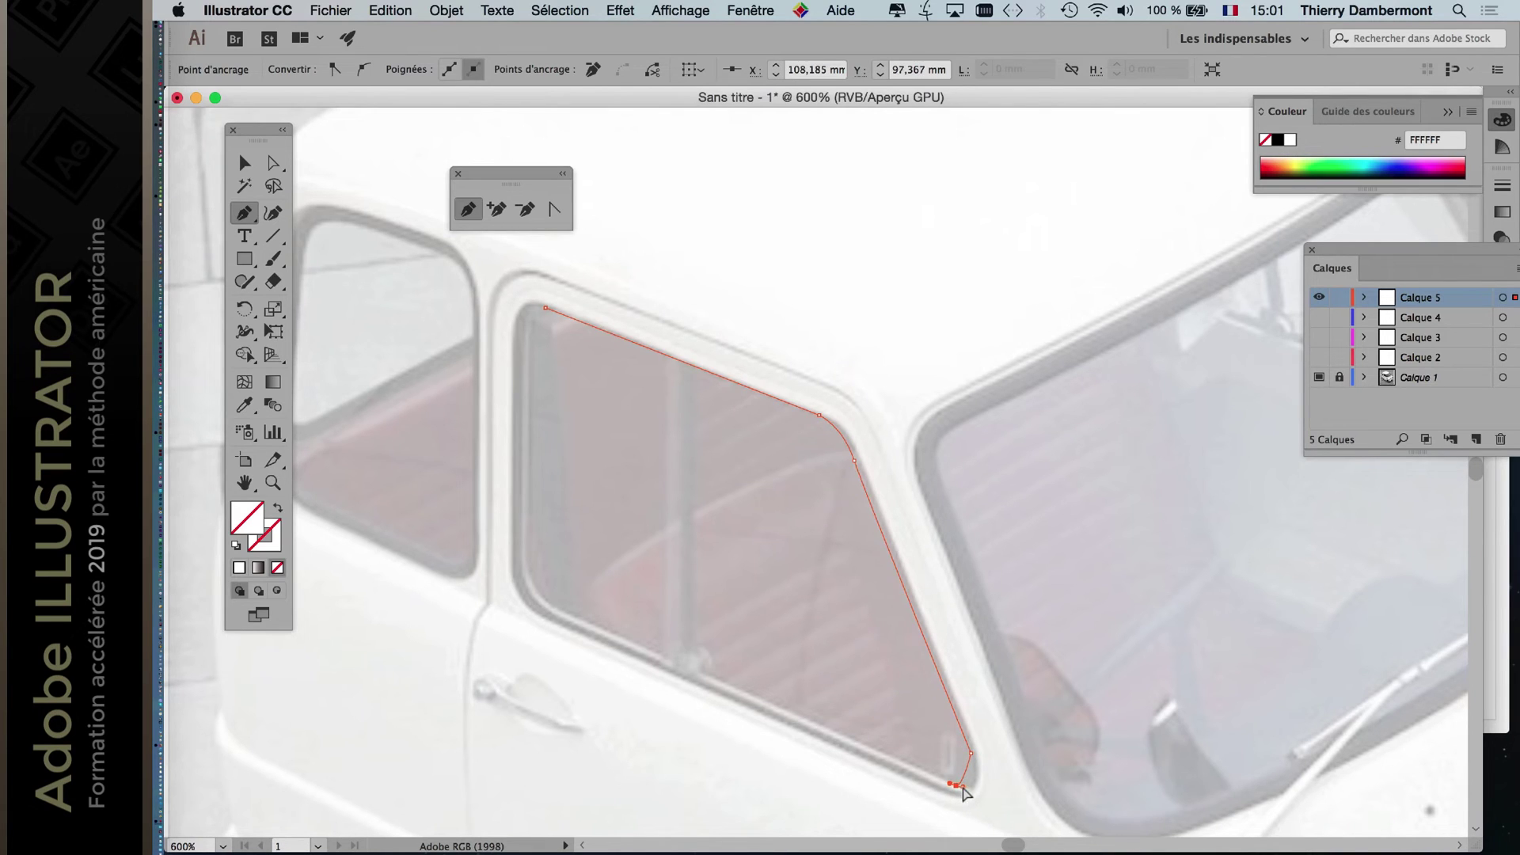
Trace the door window's lower edge and straight rear edge with rounded corners, and close the path at its starting anchor.
left_click_drag(956, 785, 981, 794)
left_click(547, 607)
left_click_drag(526, 544, 525, 581)
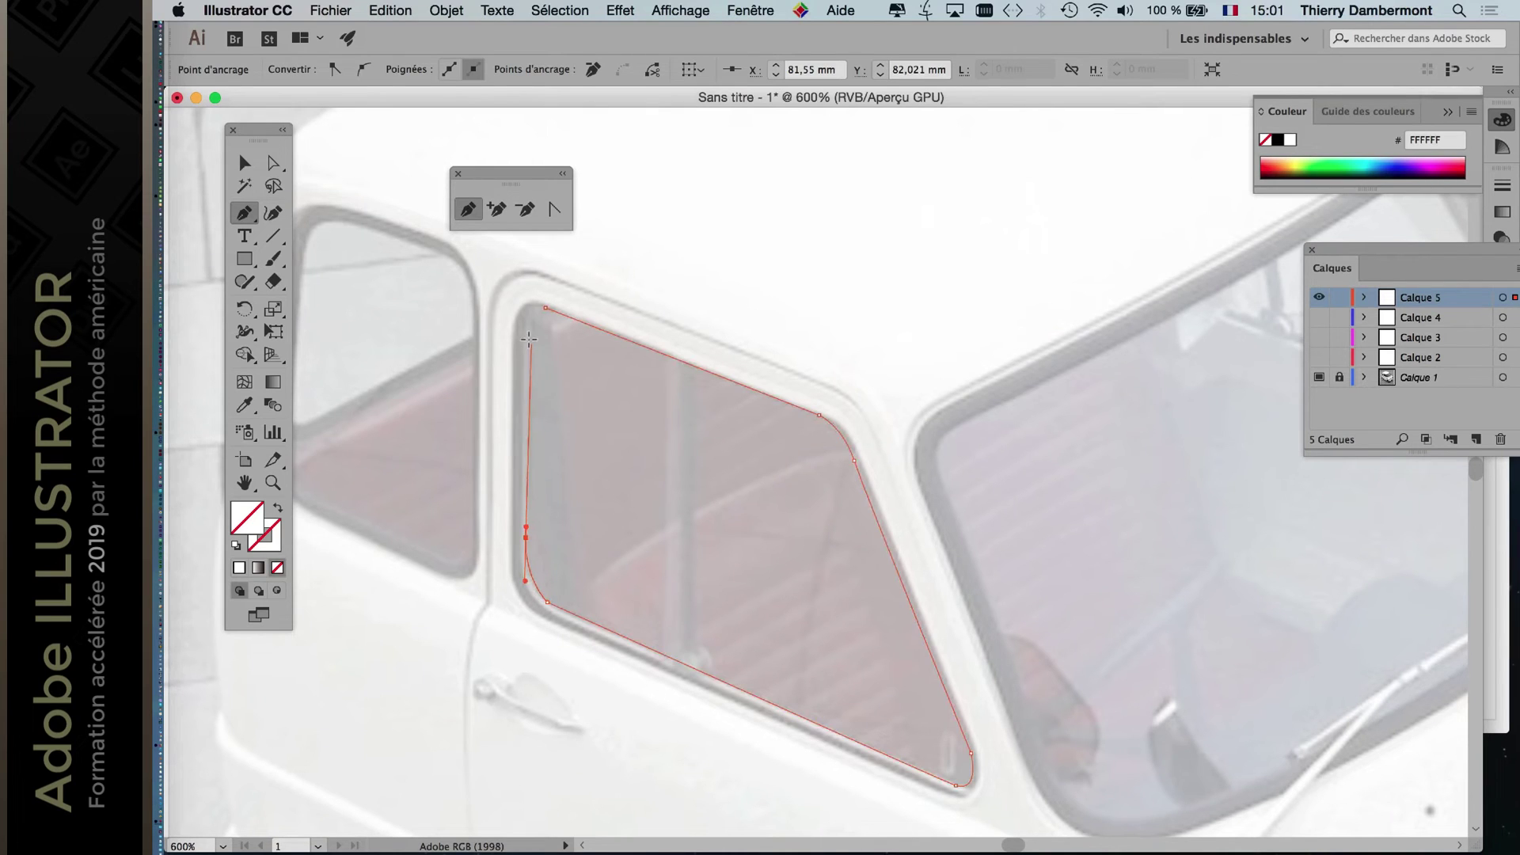
left_click(526, 328)
left_click(545, 309)
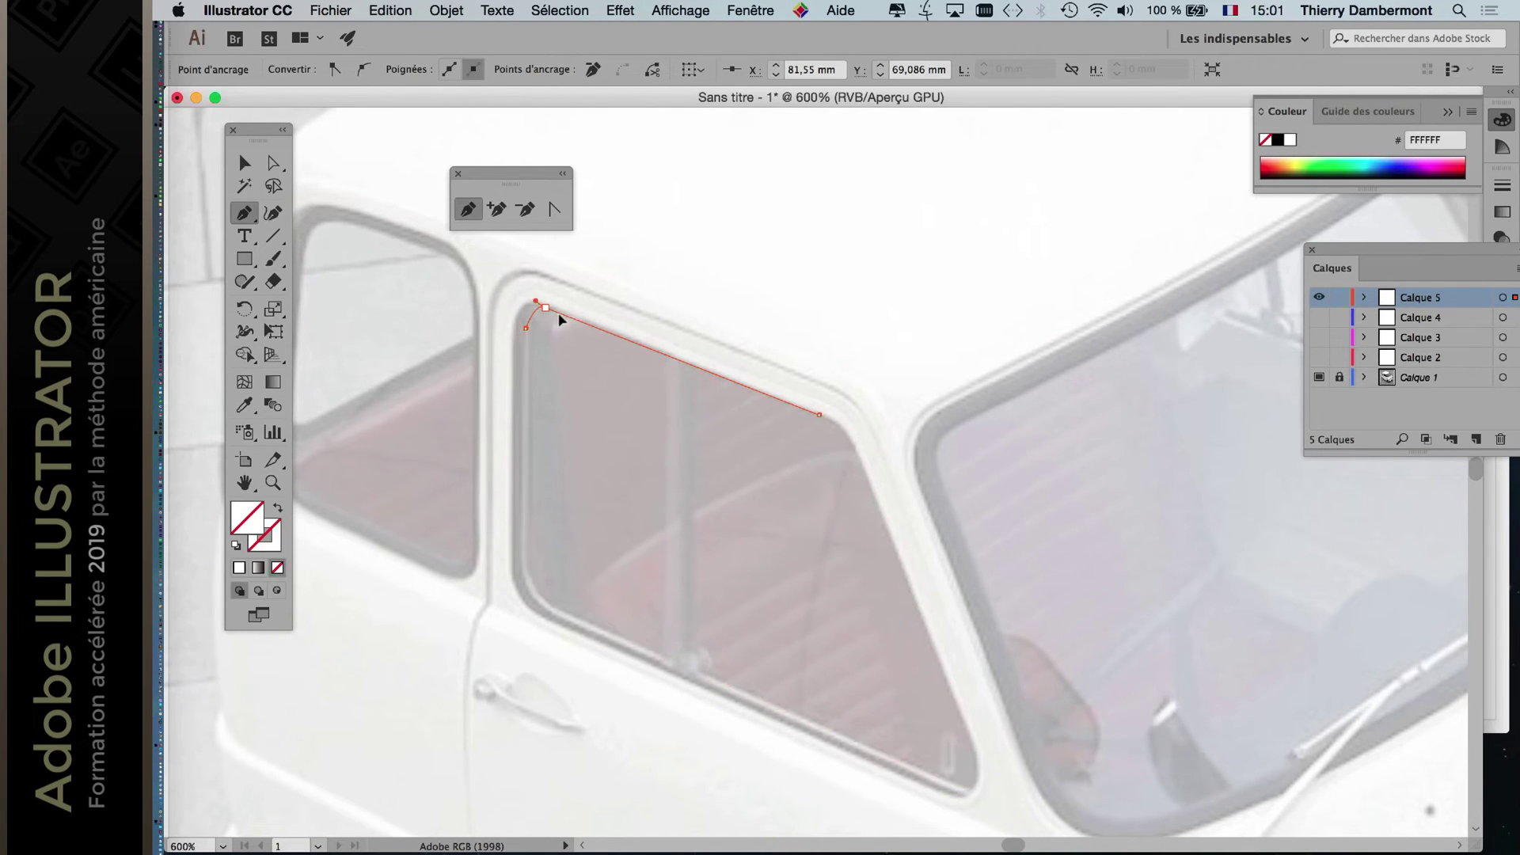
left_click_drag(594, 391, 869, 454)
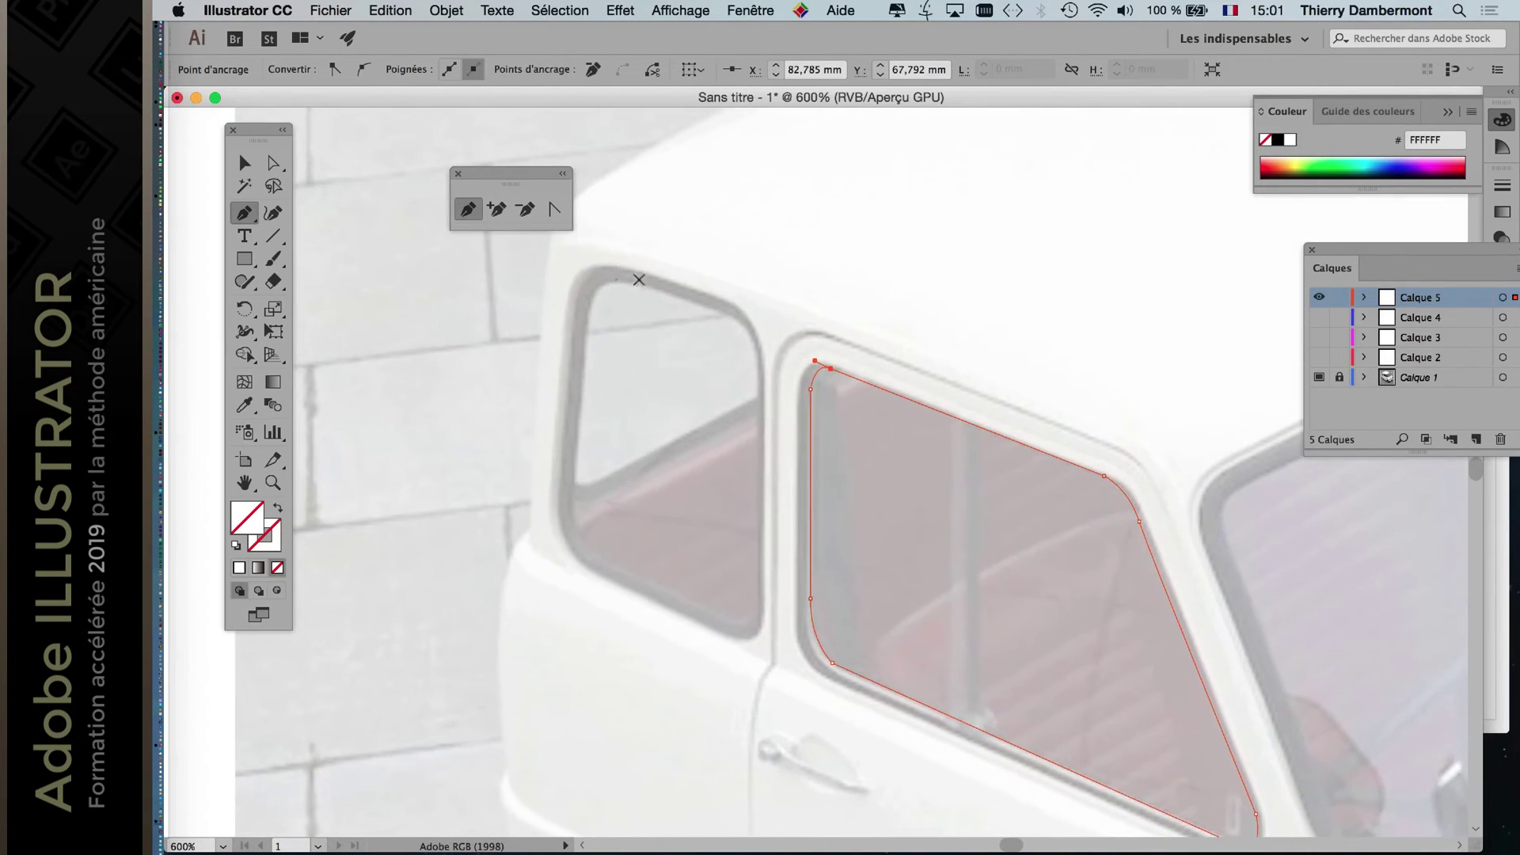
Start a new path on the rear side window and trace its upper edge, rounded front corner, straight front edge and small lower corner.
left_click(630, 283)
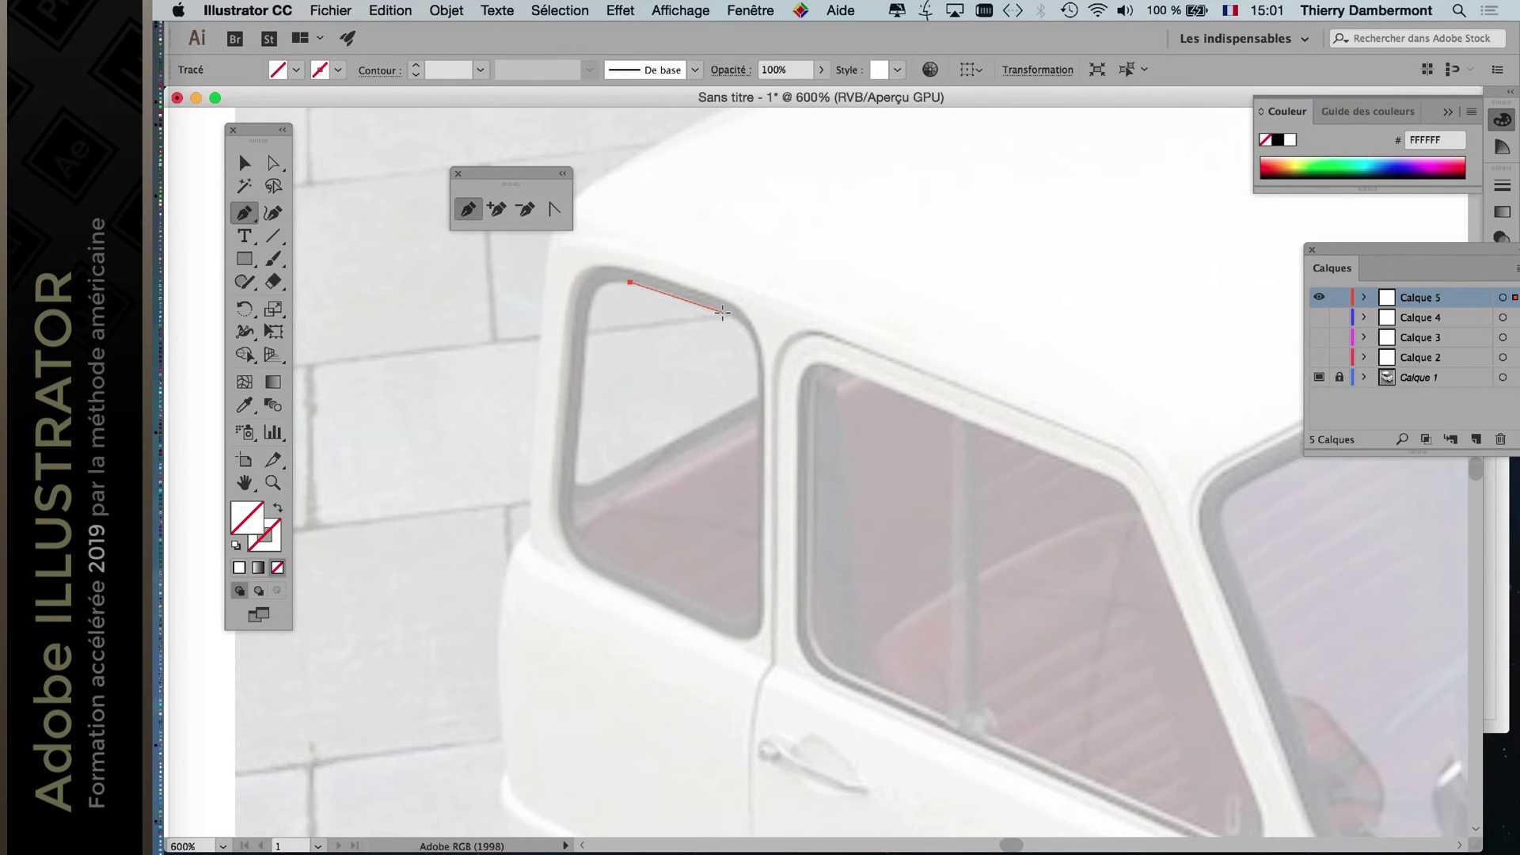
left_click(722, 312)
left_click_drag(756, 363, 758, 376)
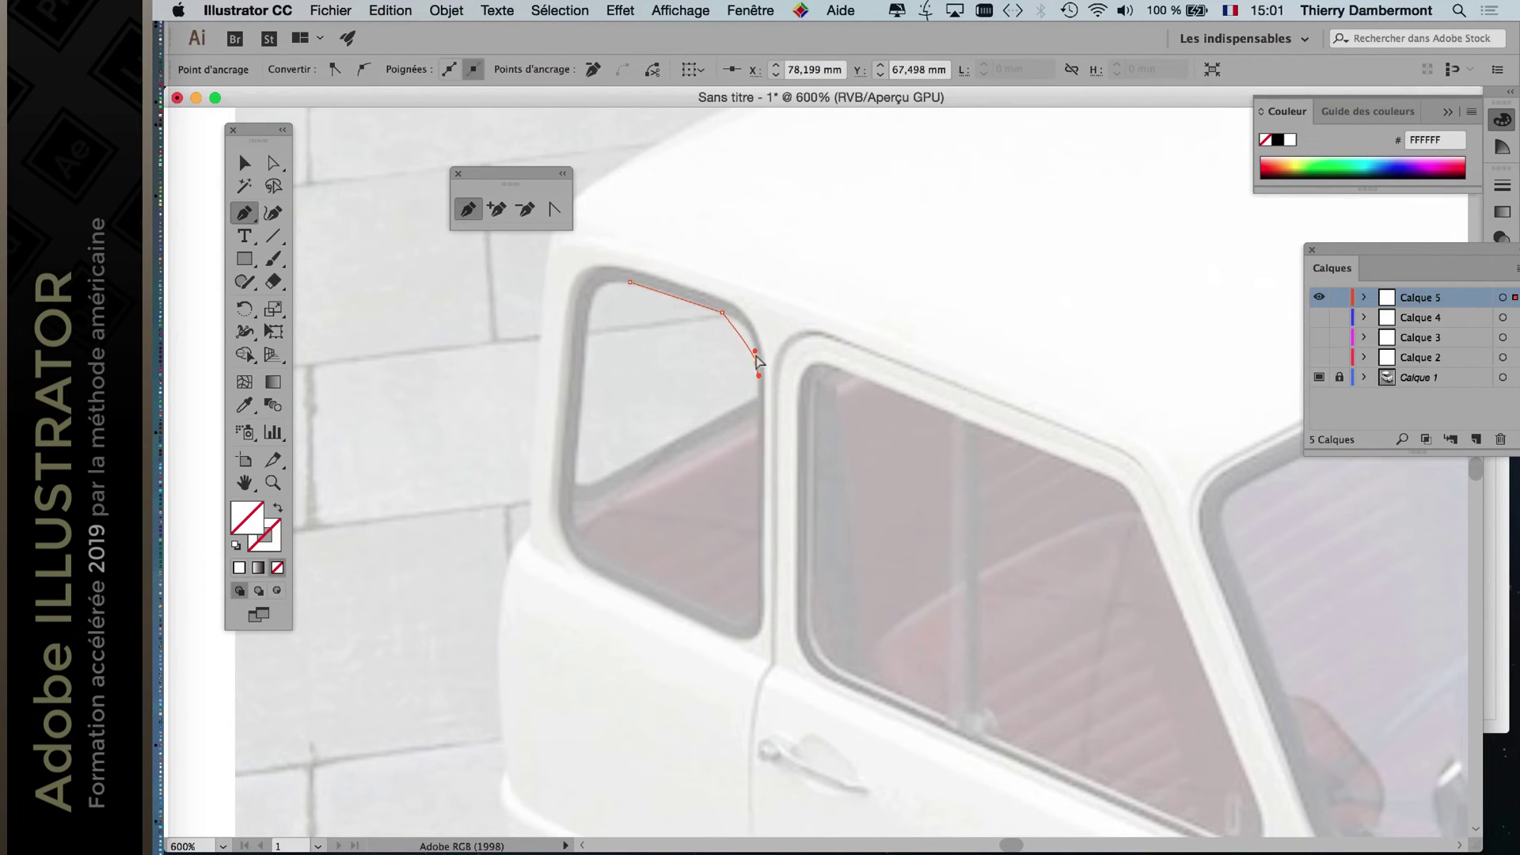
left_click(760, 607)
left_click_drag(729, 621, 717, 614)
Trace the rear side window's lower and rear edges with rounded corners, close the path at its starting anchor and deselect it.
left_click(588, 545)
left_click_drag(573, 493, 570, 533)
left_click(588, 313)
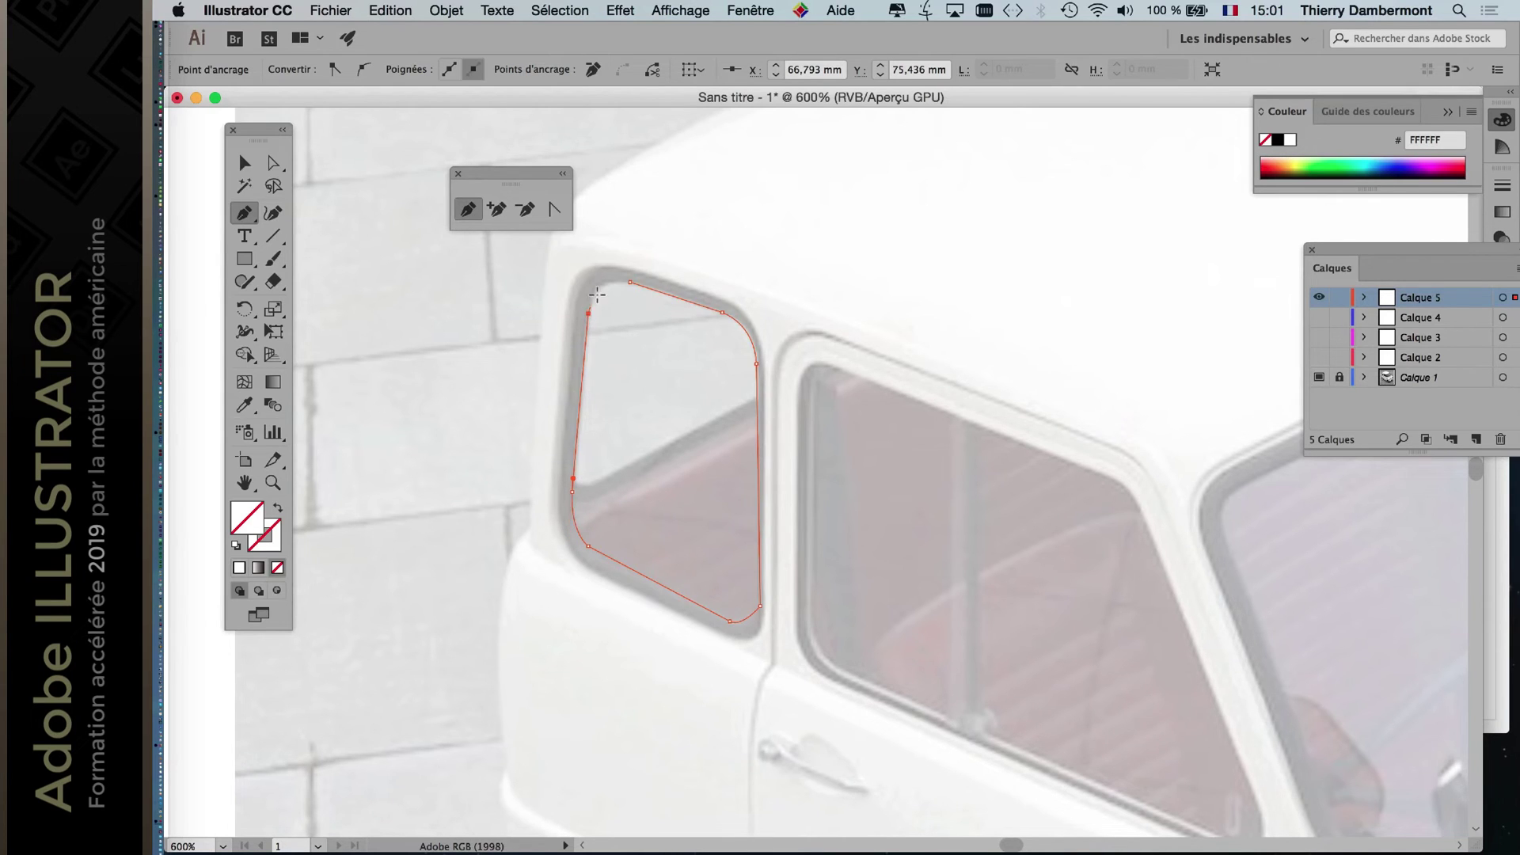
left_click_drag(630, 282, 643, 291)
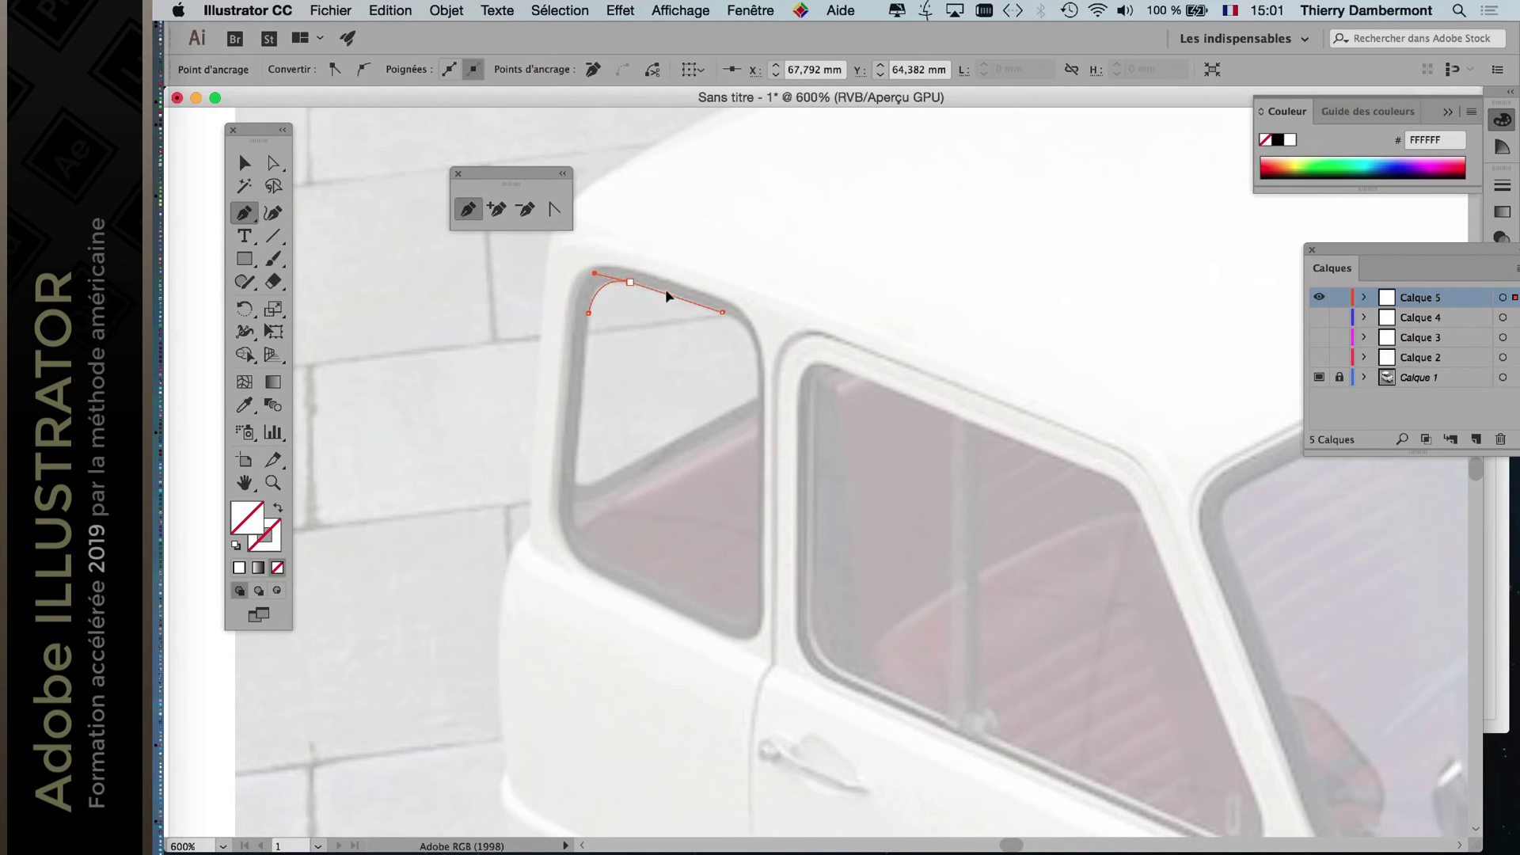
key("super+minus")
key("super+minus")
key("super+minus")
left_click(272, 163)
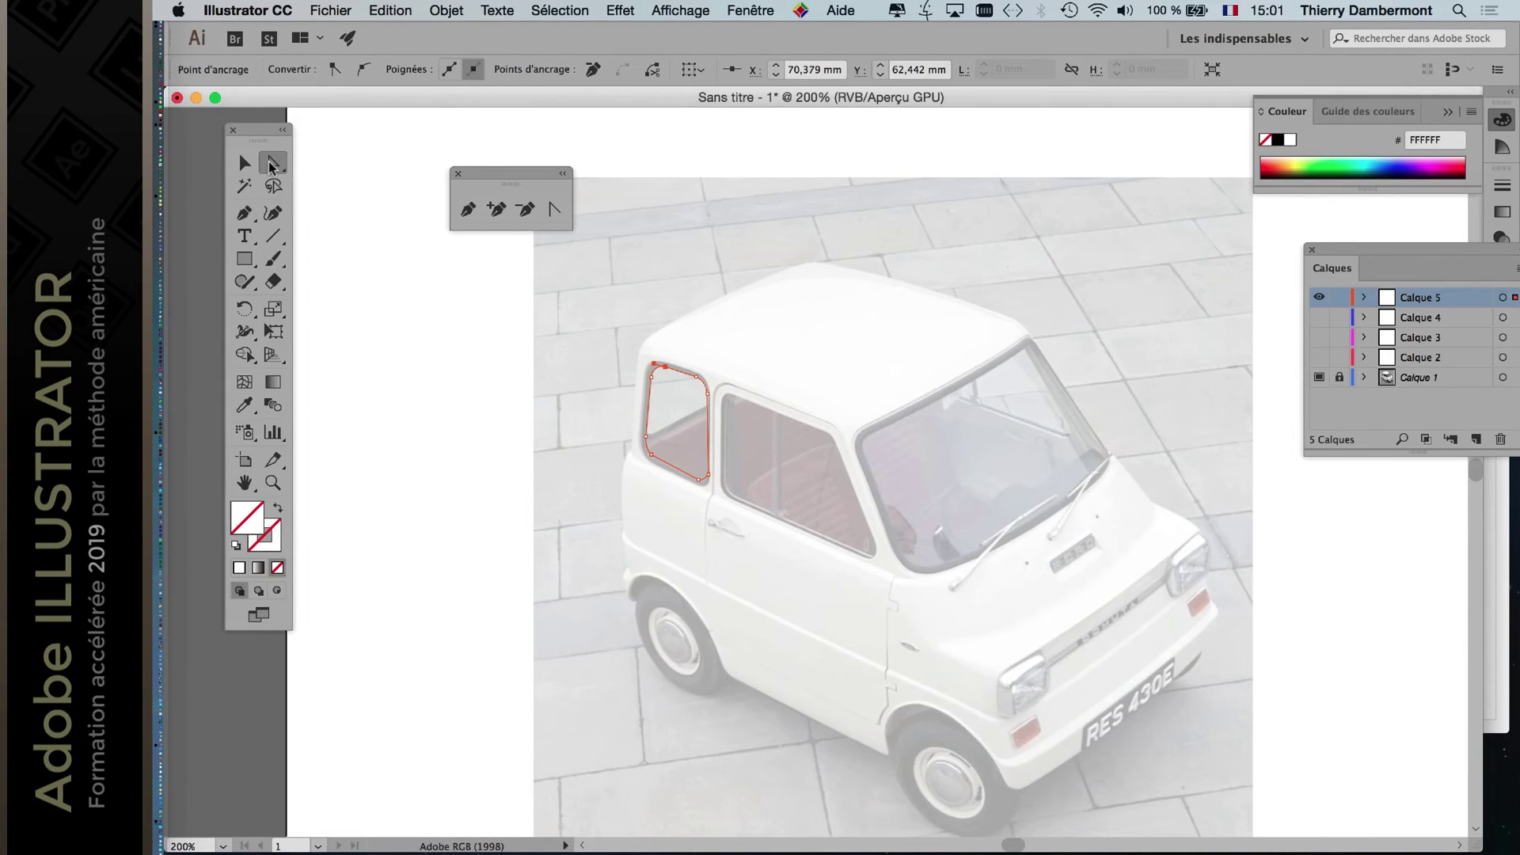
left_click(516, 404)
Save the document as micro-car-detourage.ai in Adobe Illustrator format in the folder AI nov 2017 PARTIE 4.
left_click(330, 10)
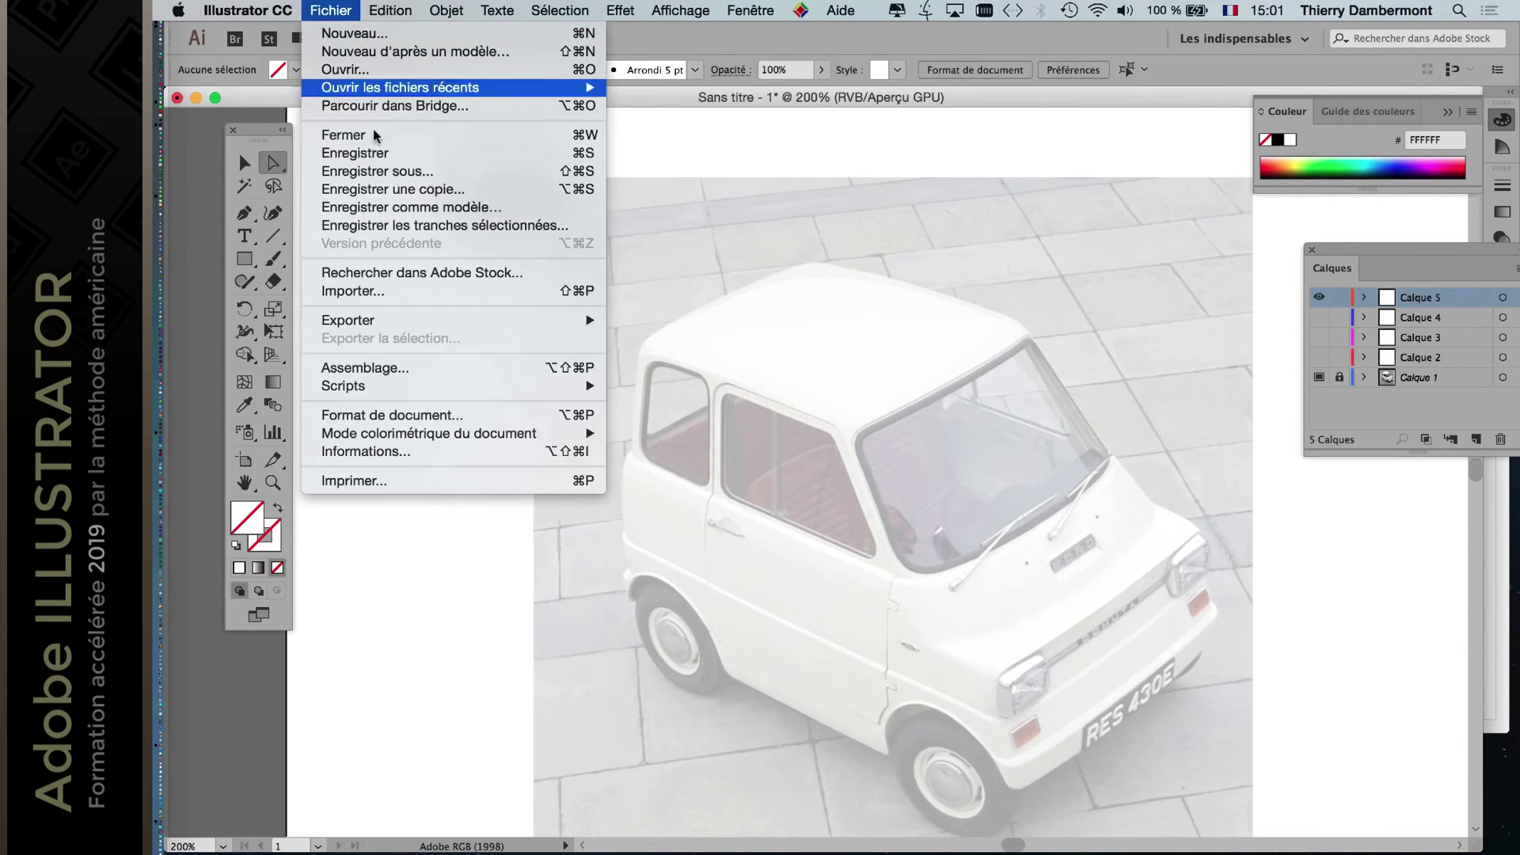
left_click(410, 161)
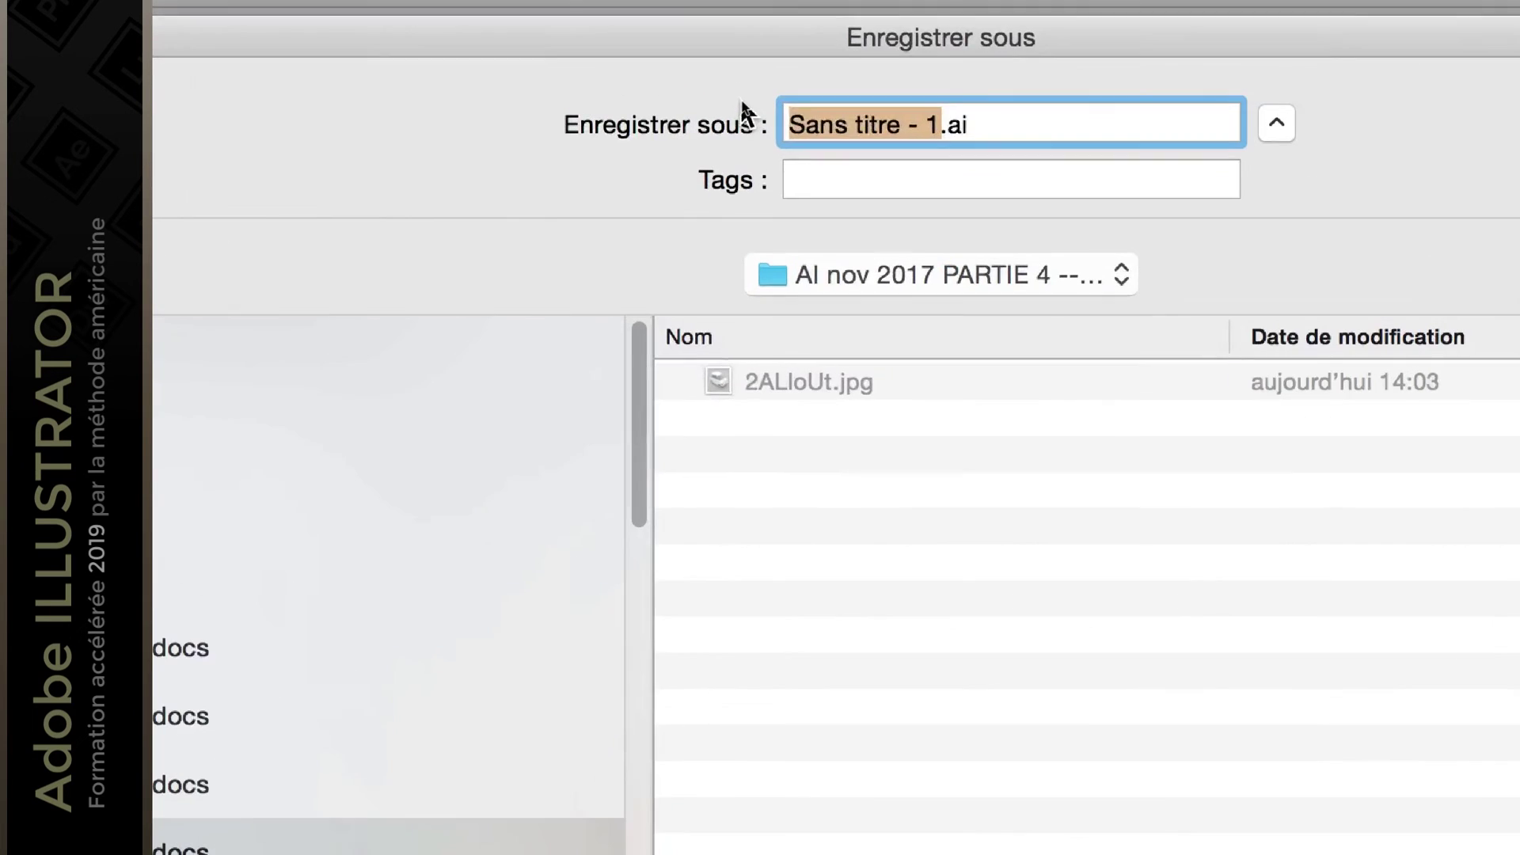
type("Voitu")
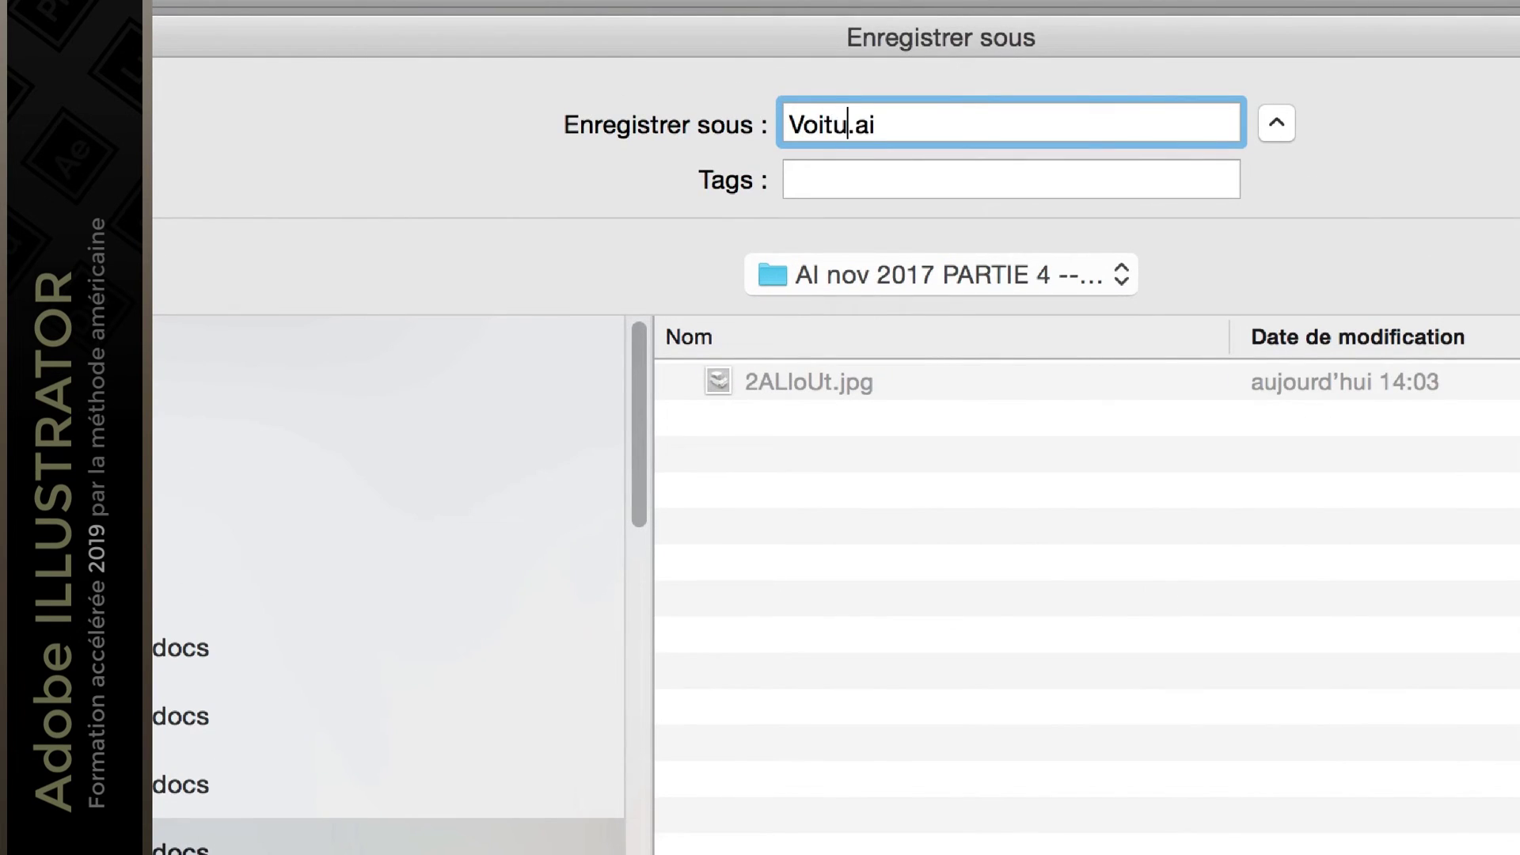
key("BackSpace")
key("BackSpace")
key("BackSpace")
key("BackSpace")
key("BackSpace")
type("mi")
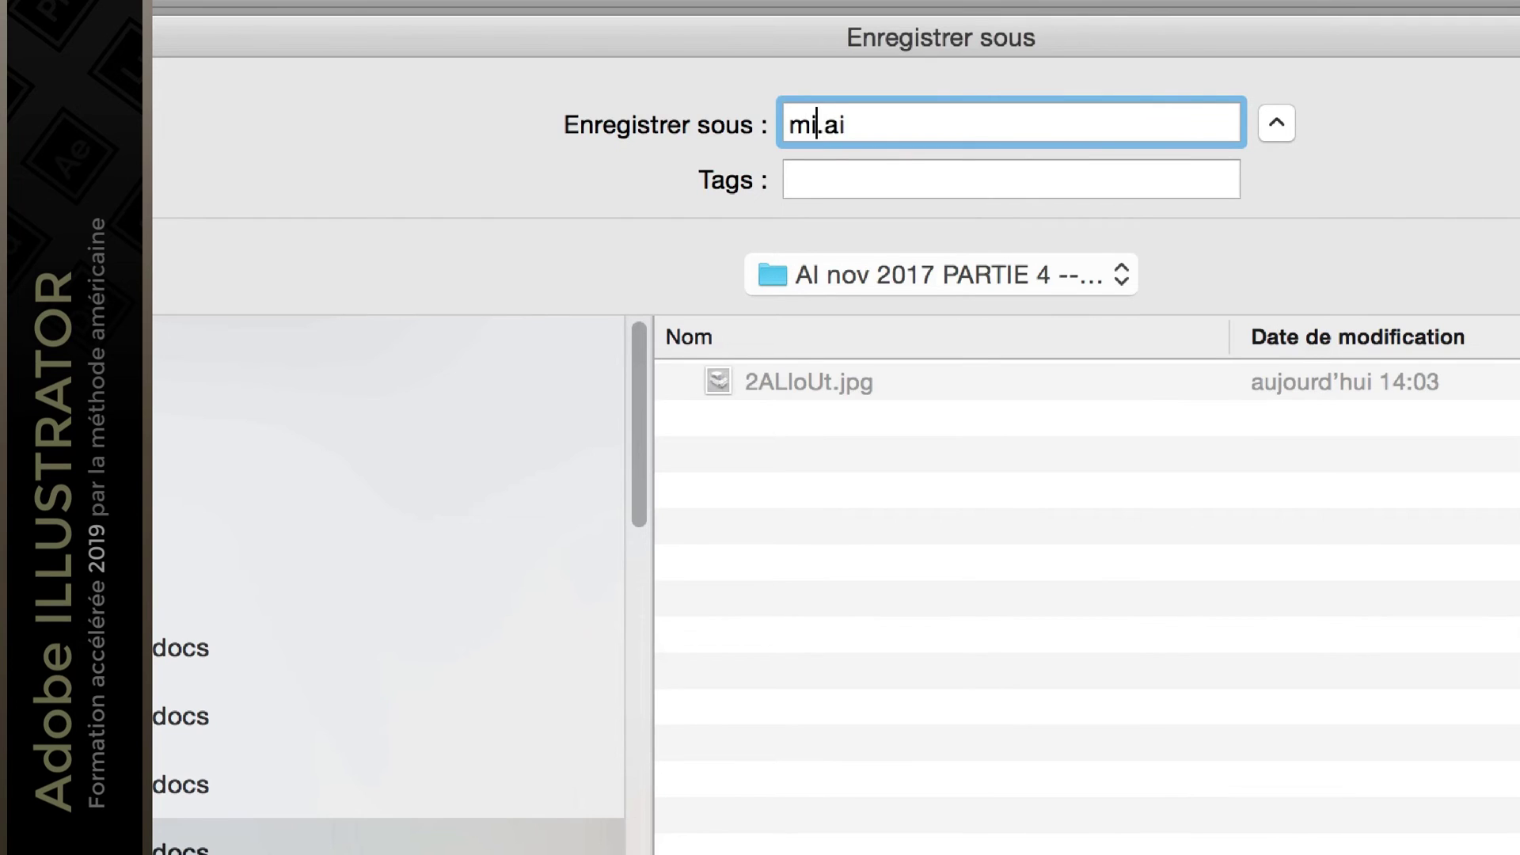
type("cro-ca")
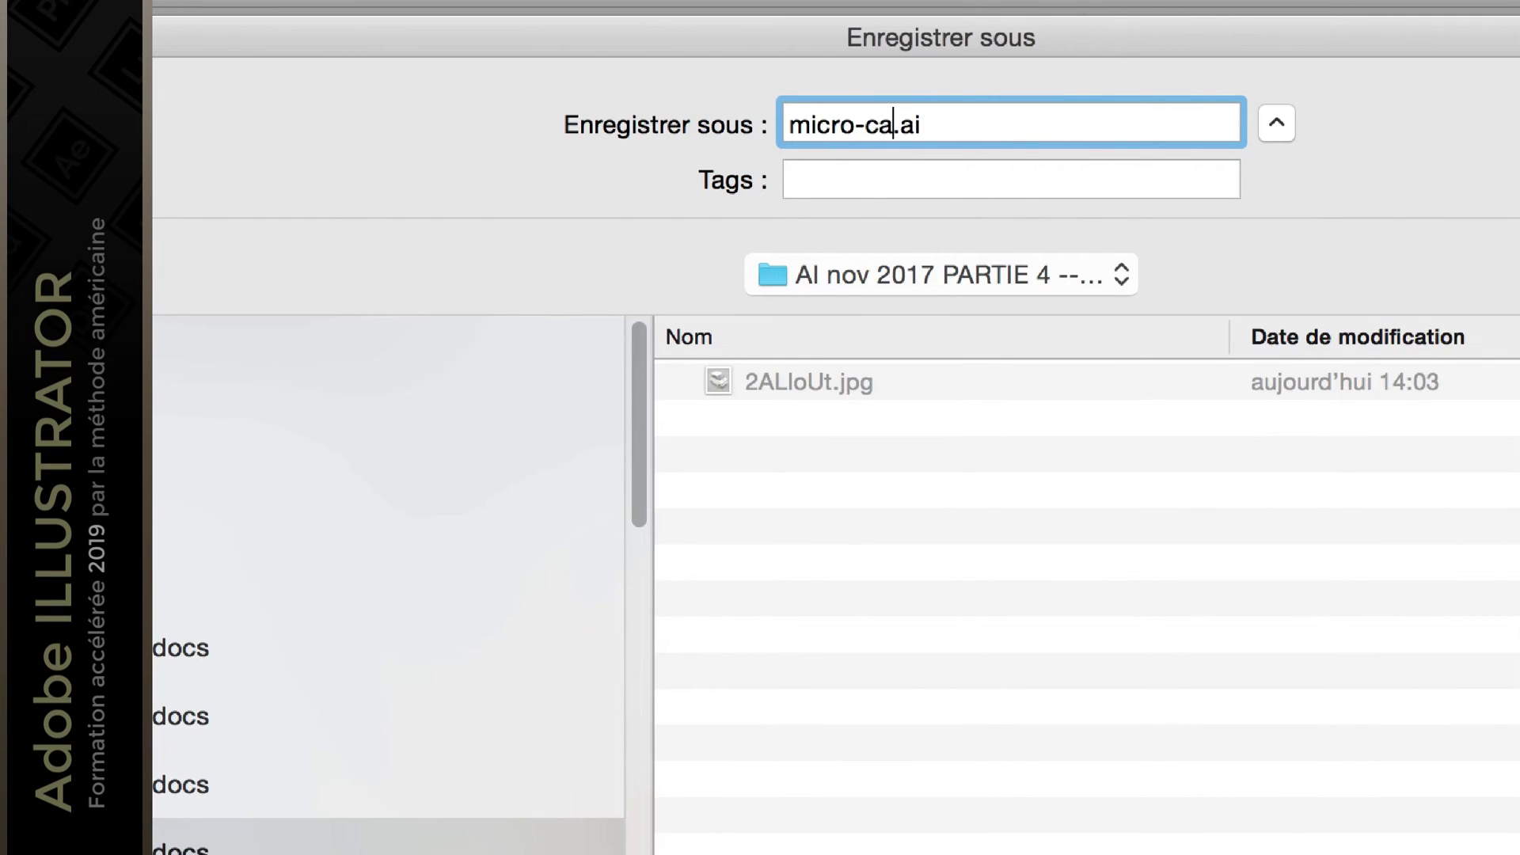
type("r-detourage")
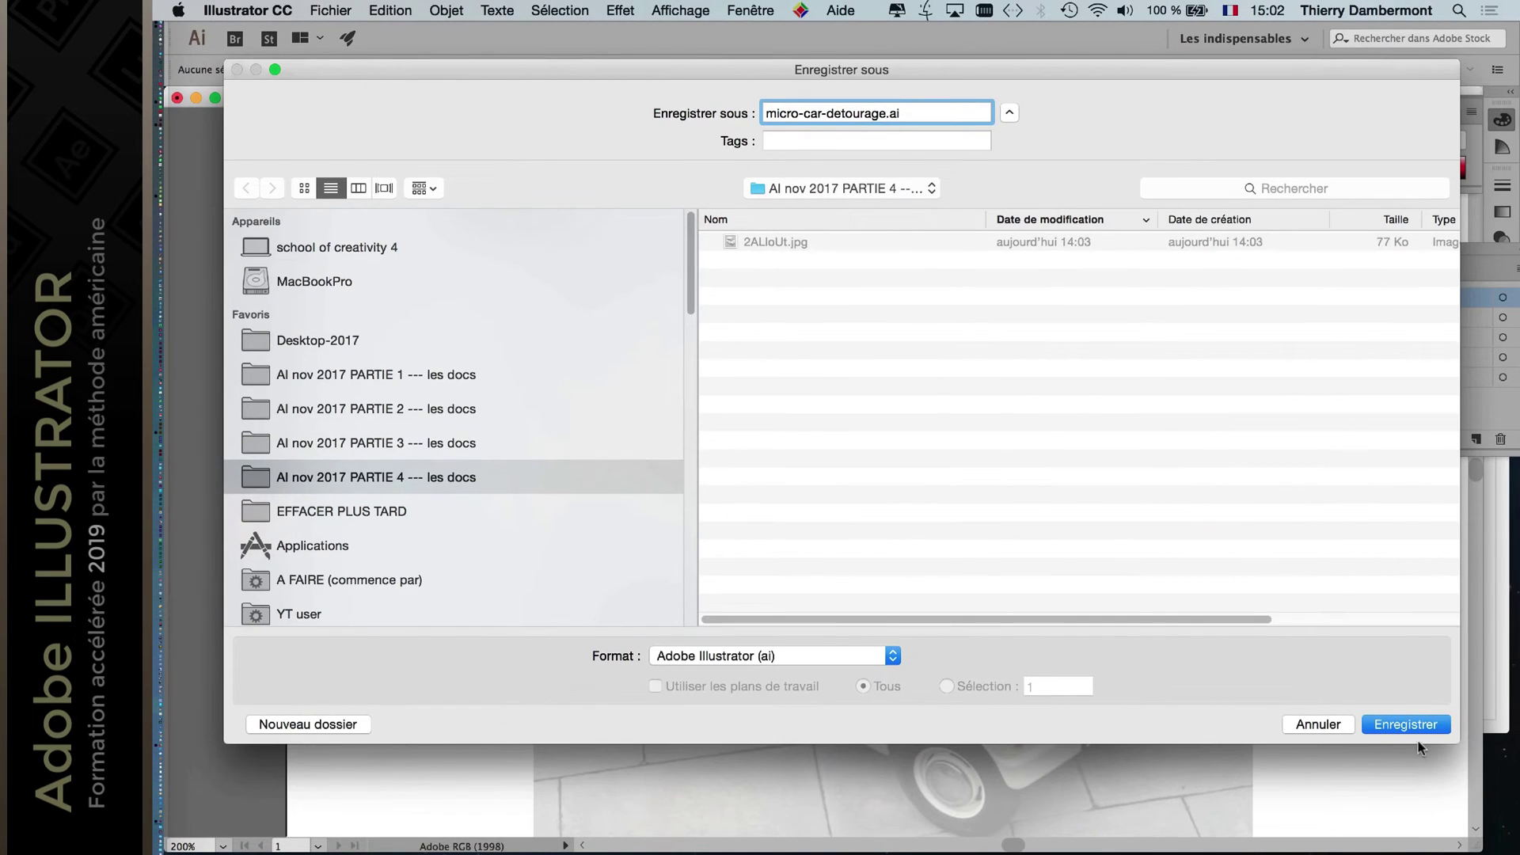
left_click(1425, 726)
left_click(1273, 764)
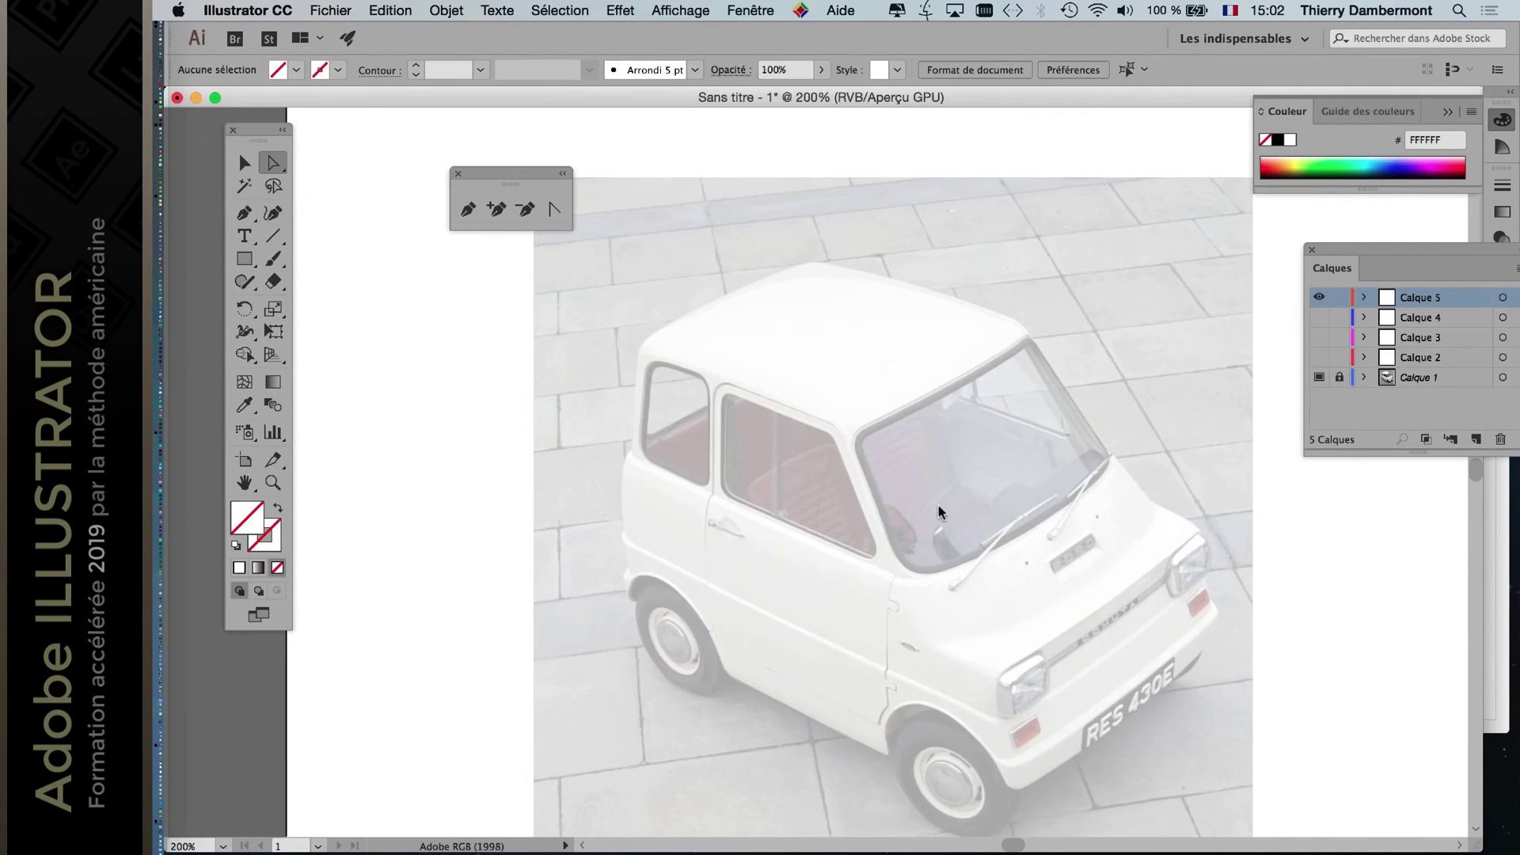
Select the car's entire outer silhouette path as one object.
key("super+1")
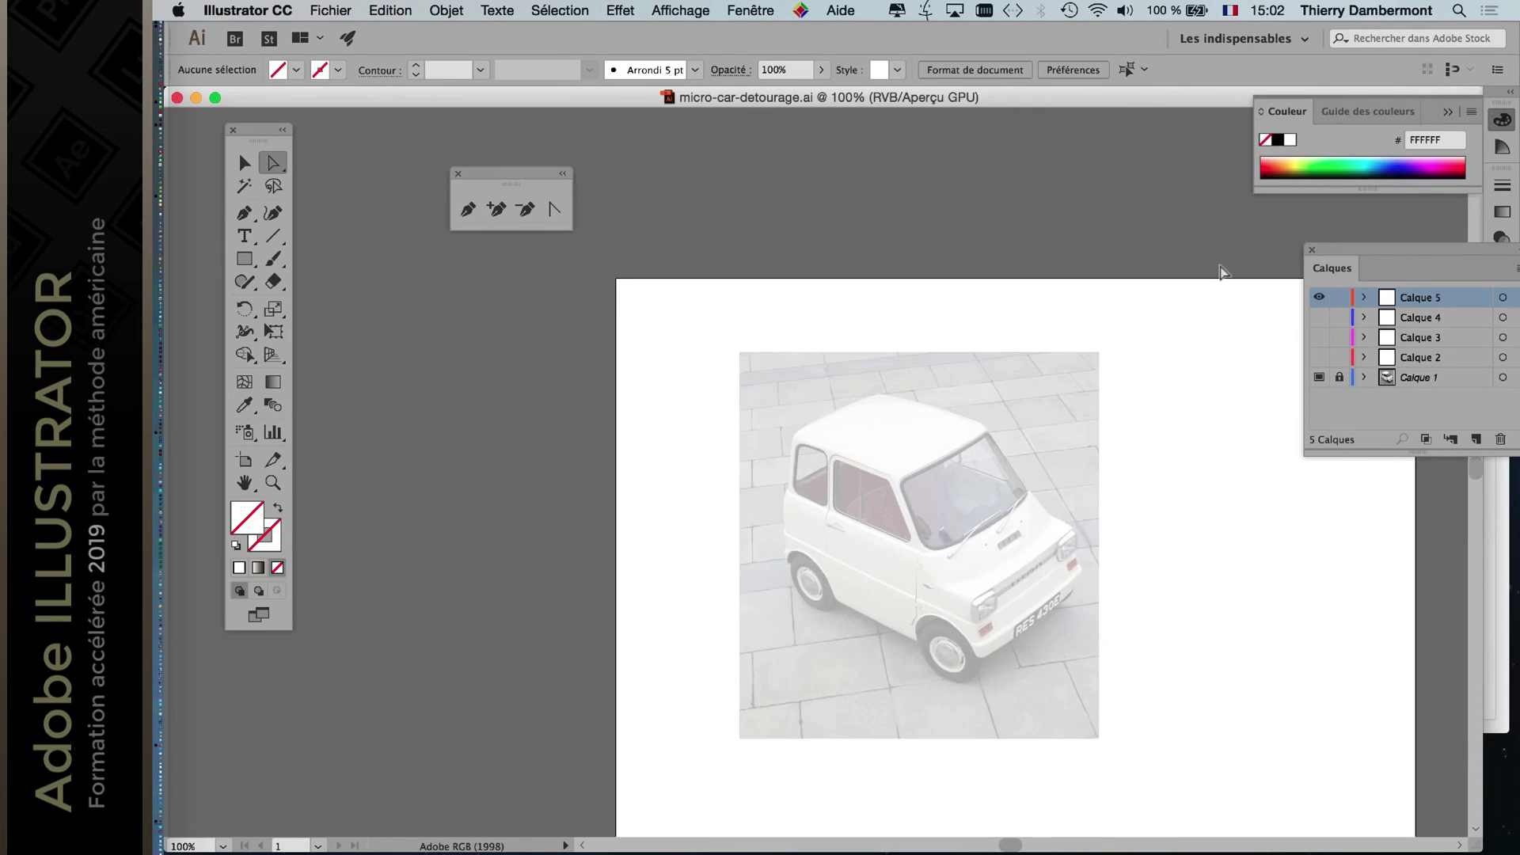
left_click_drag(1059, 458, 868, 407)
scroll(743, 444, "up", 1)
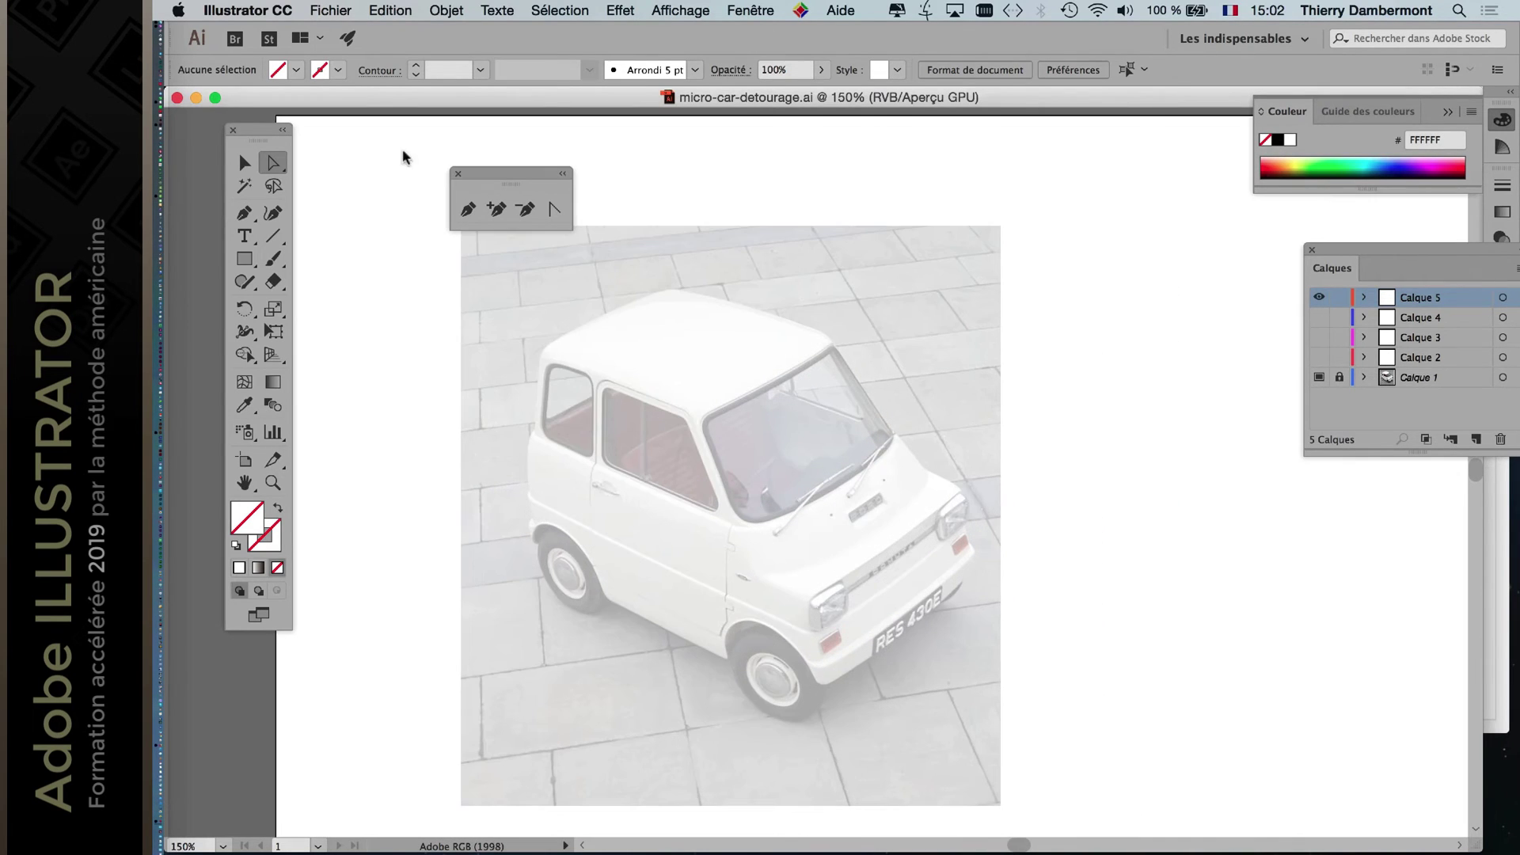
left_click(681, 412)
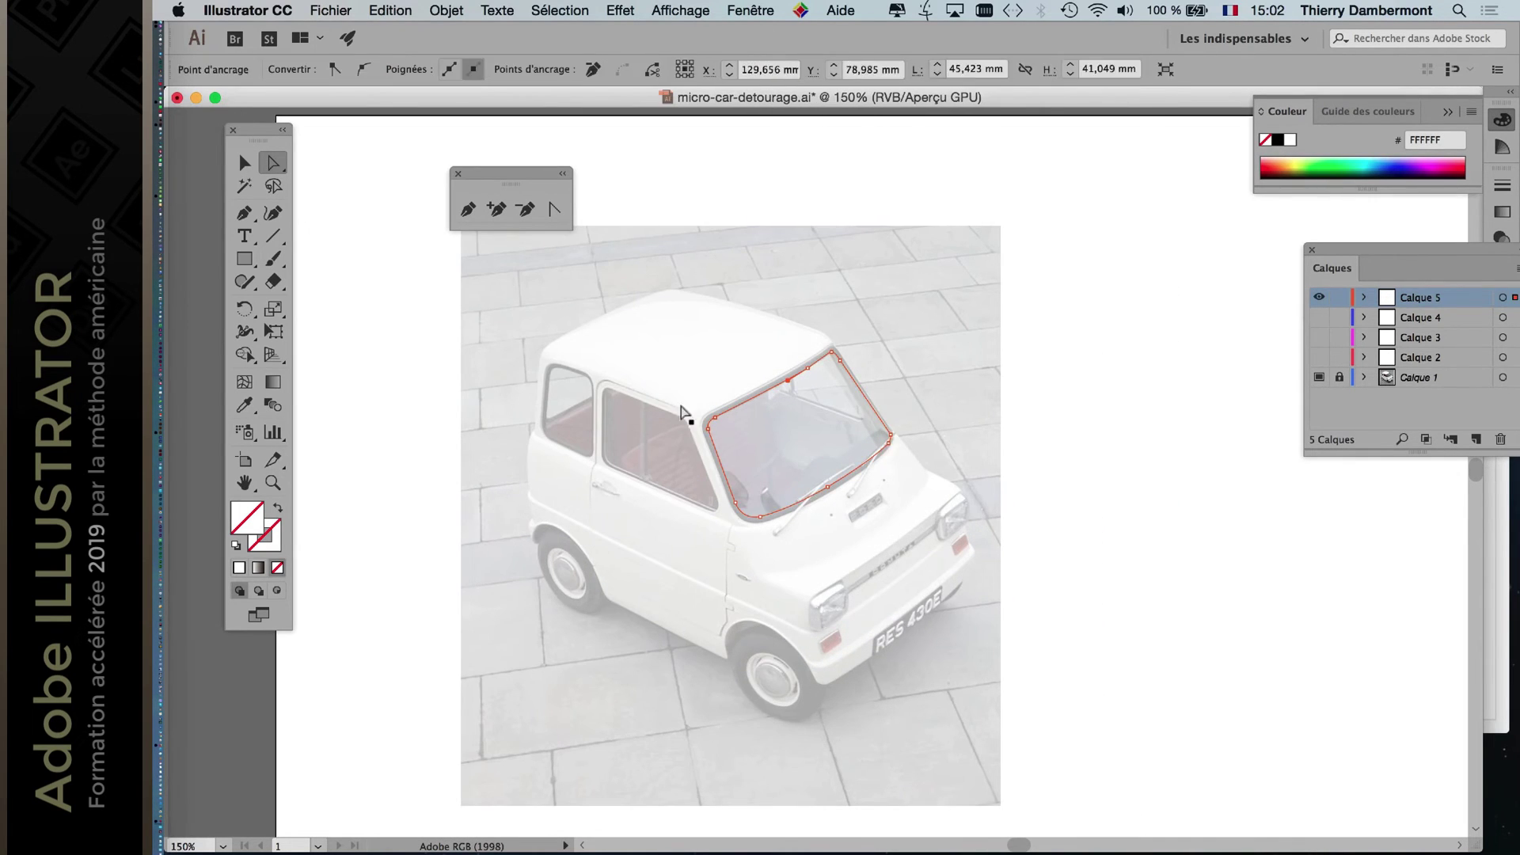
left_click(560, 367)
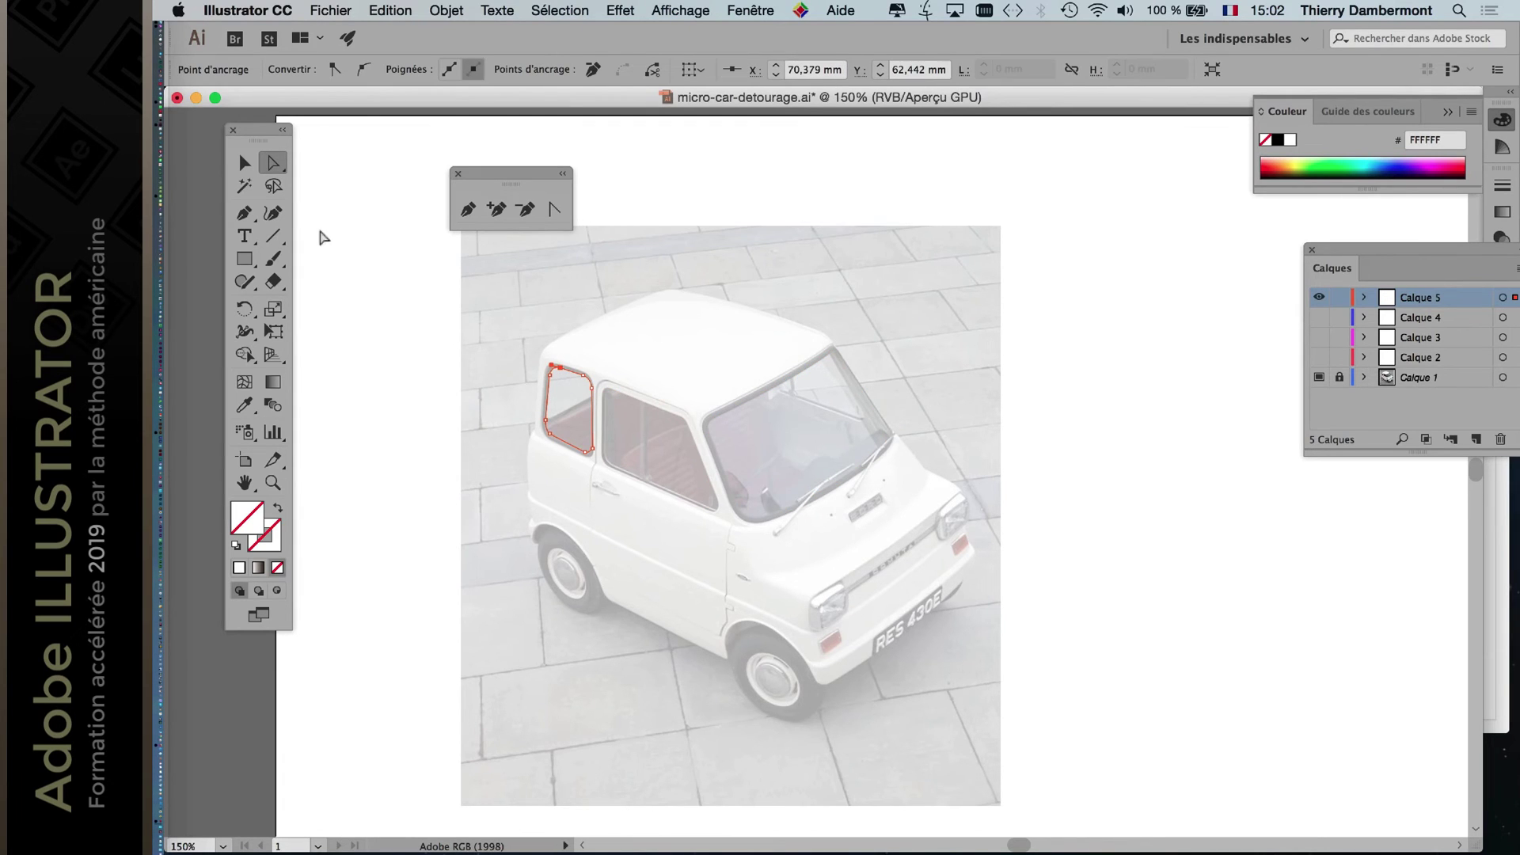
left_click(245, 163)
left_click(942, 602)
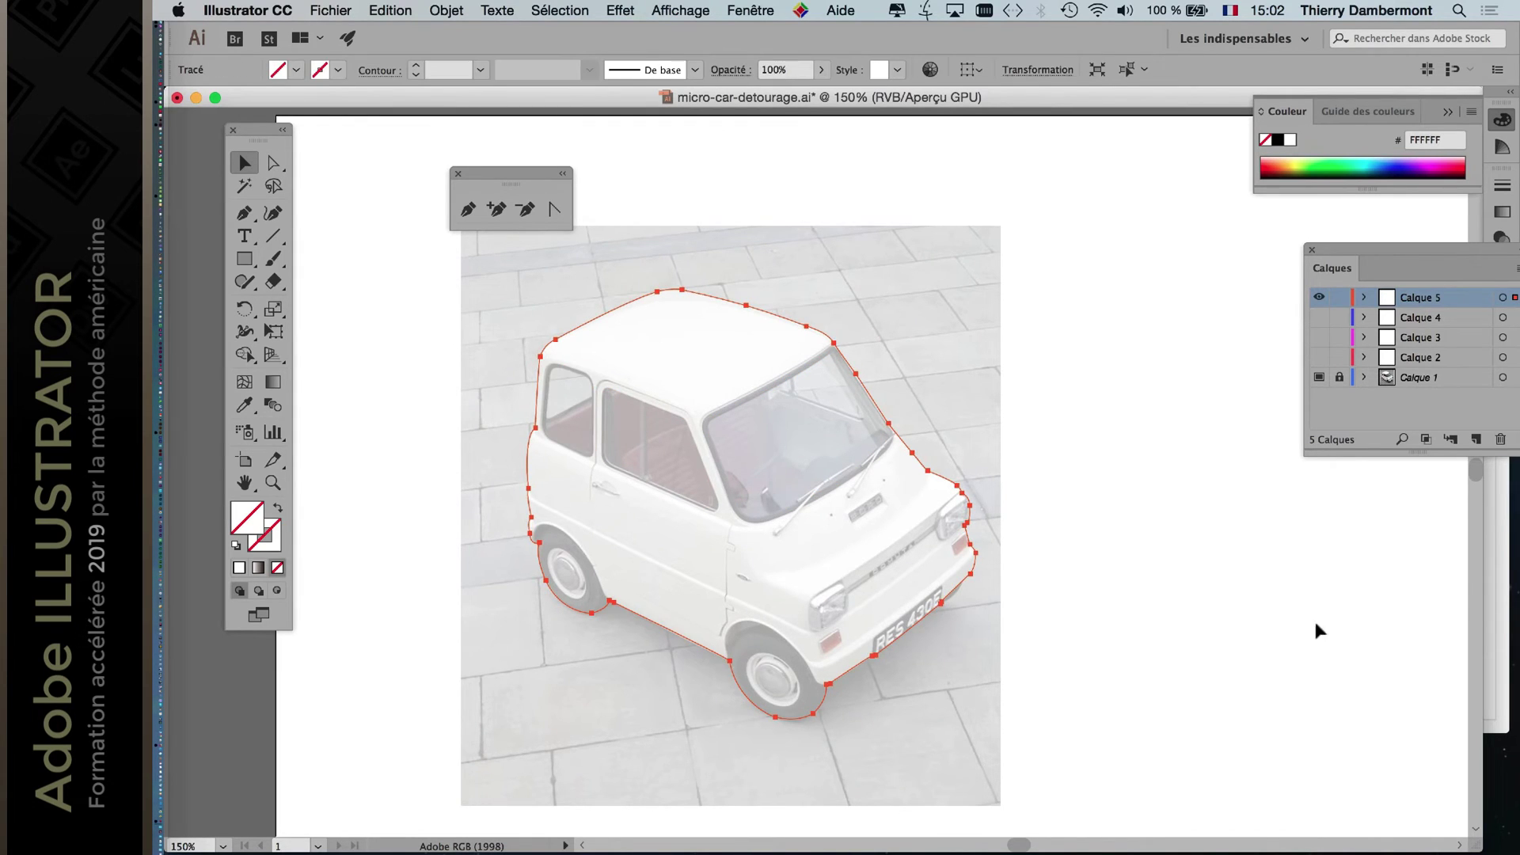
Show the swatches (Nuancier) and arrange them with the layers panel beside the photo, clear of the car.
left_click_drag(1352, 252, 1102, 609)
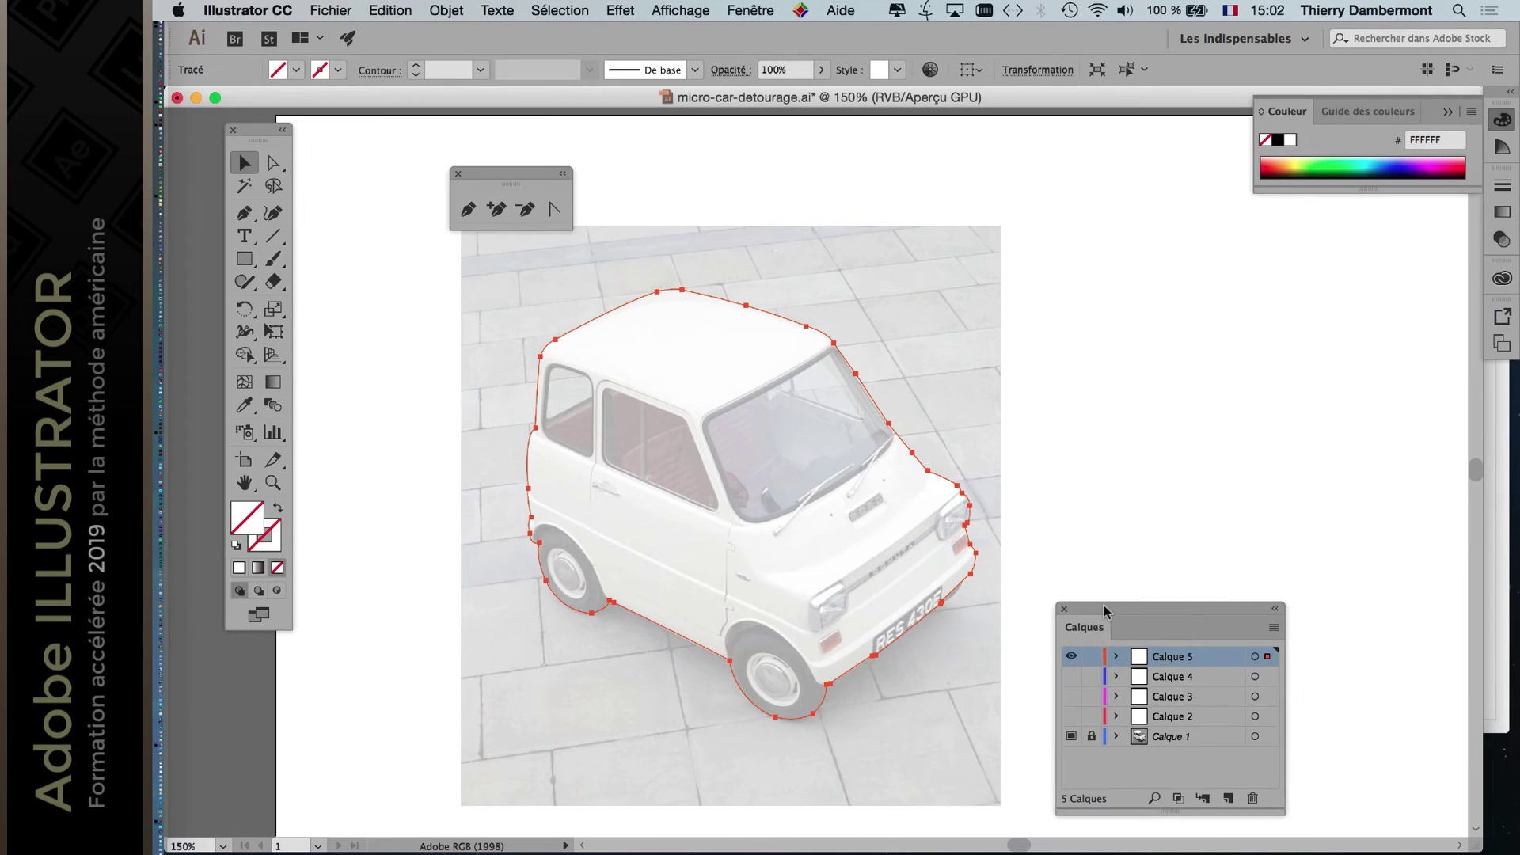
left_click(752, 9)
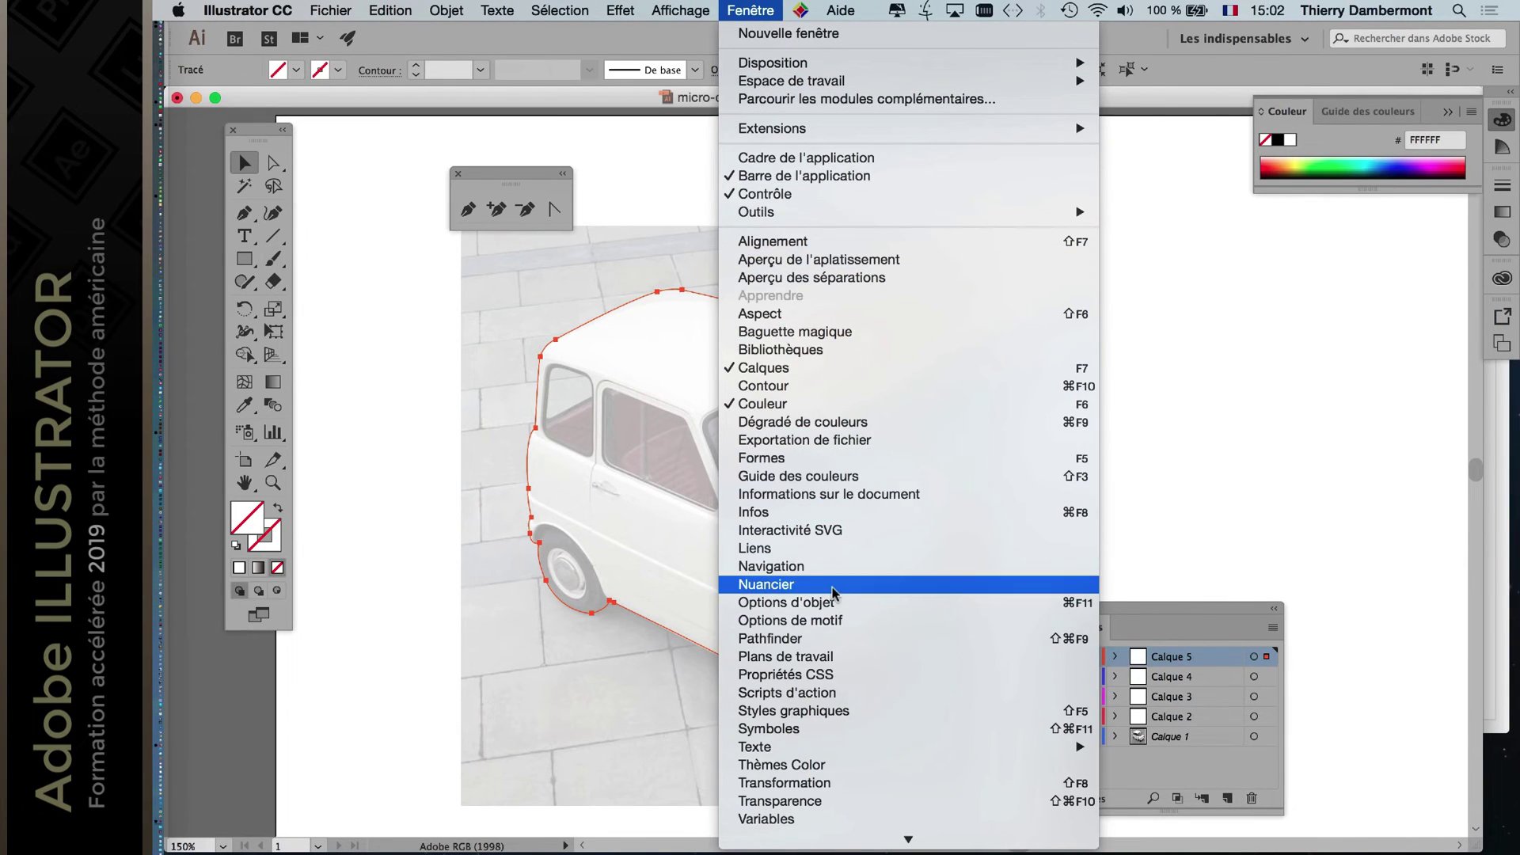
left_click(1461, 546)
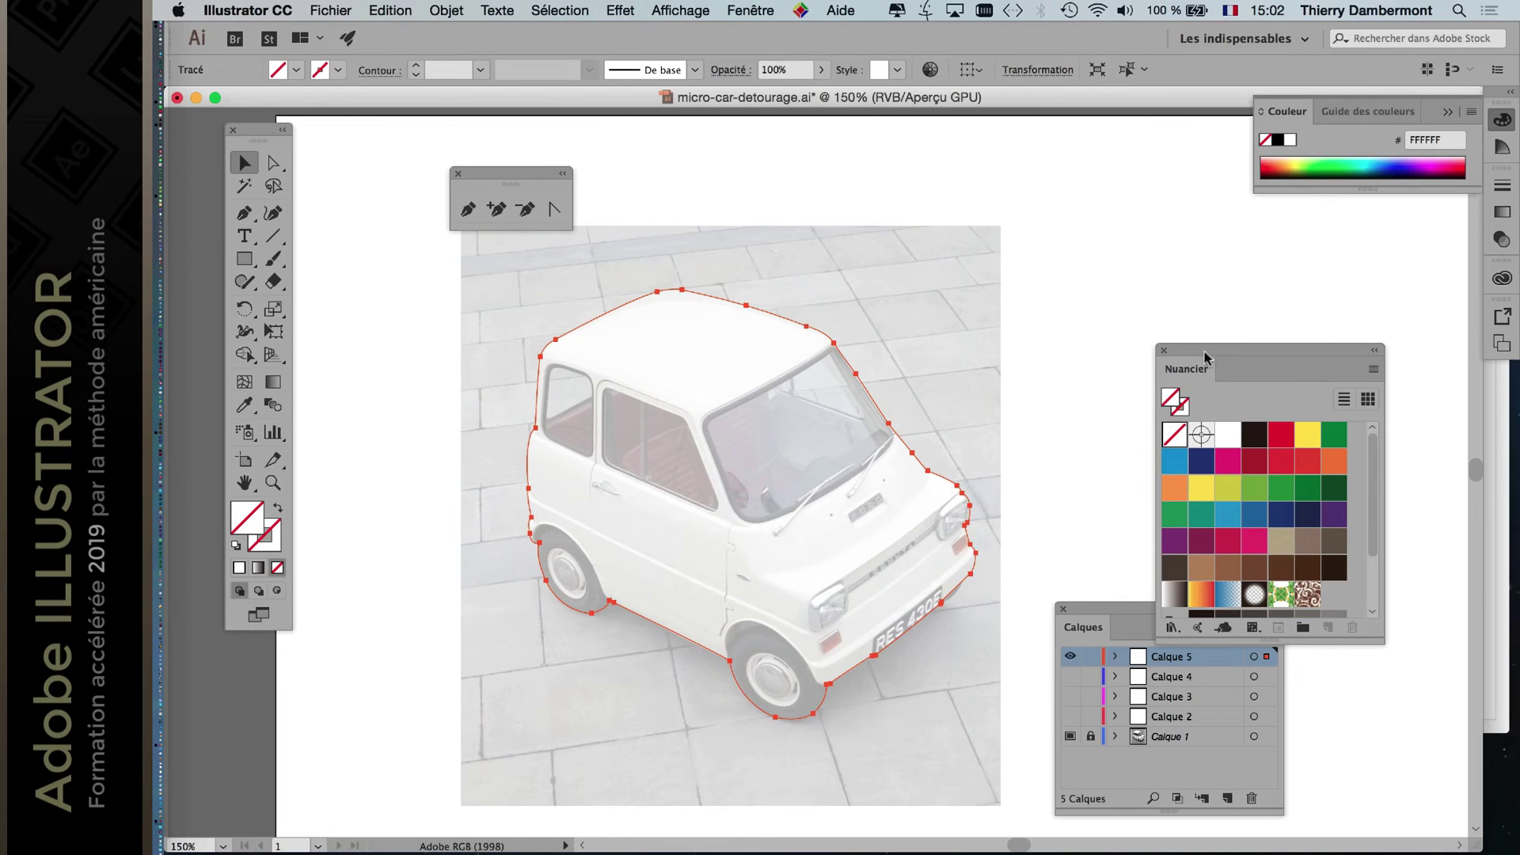
left_click_drag(1200, 349, 1100, 123)
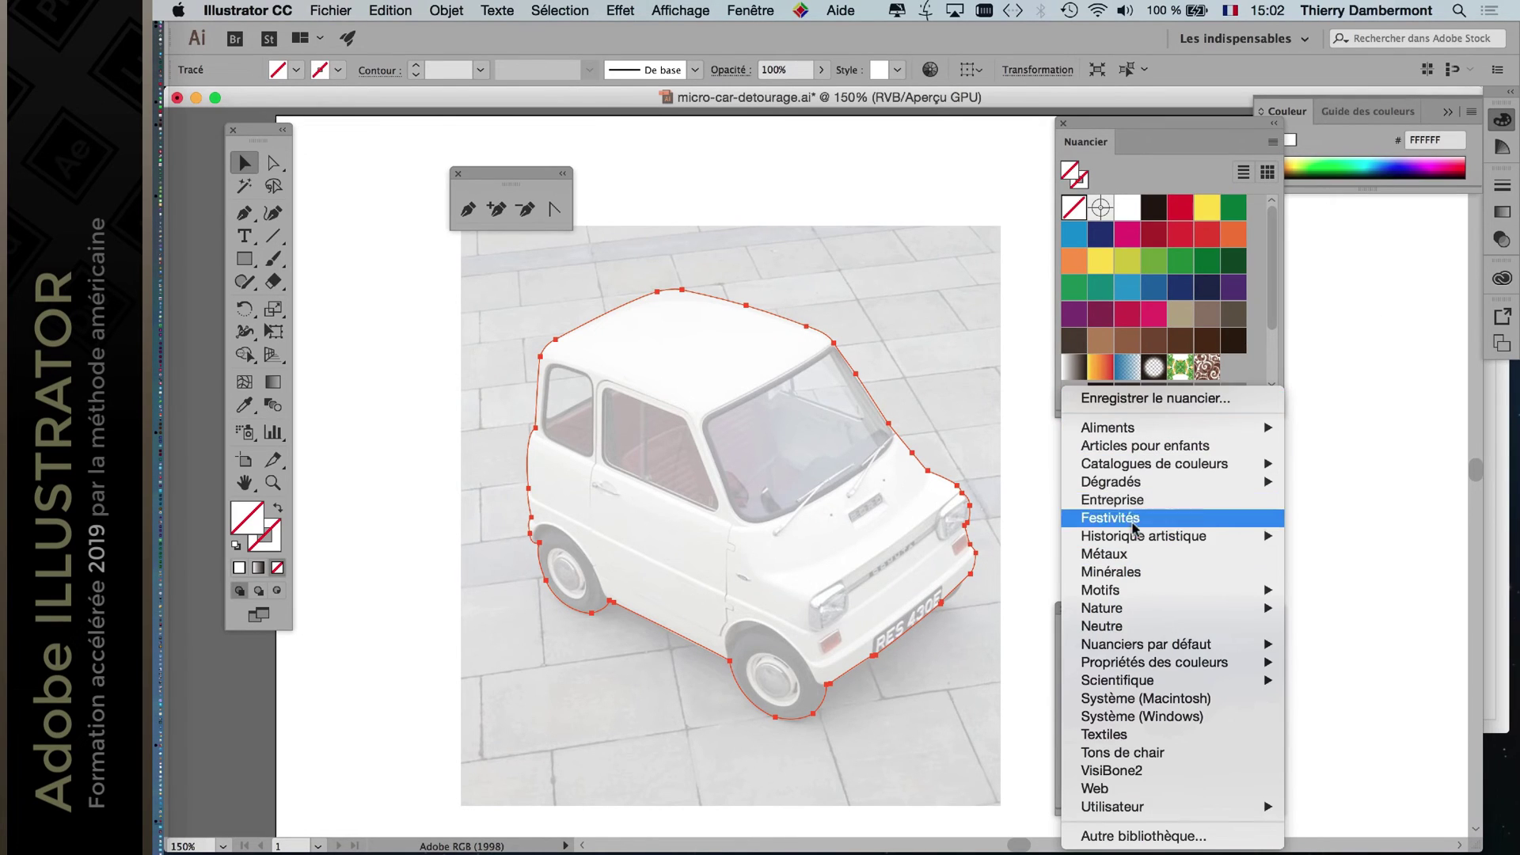
Load the Feuillage gradient library, fill the car silhouette with an olive-green gradient, and move the library clear of the artwork.
mouse_move(1199, 485)
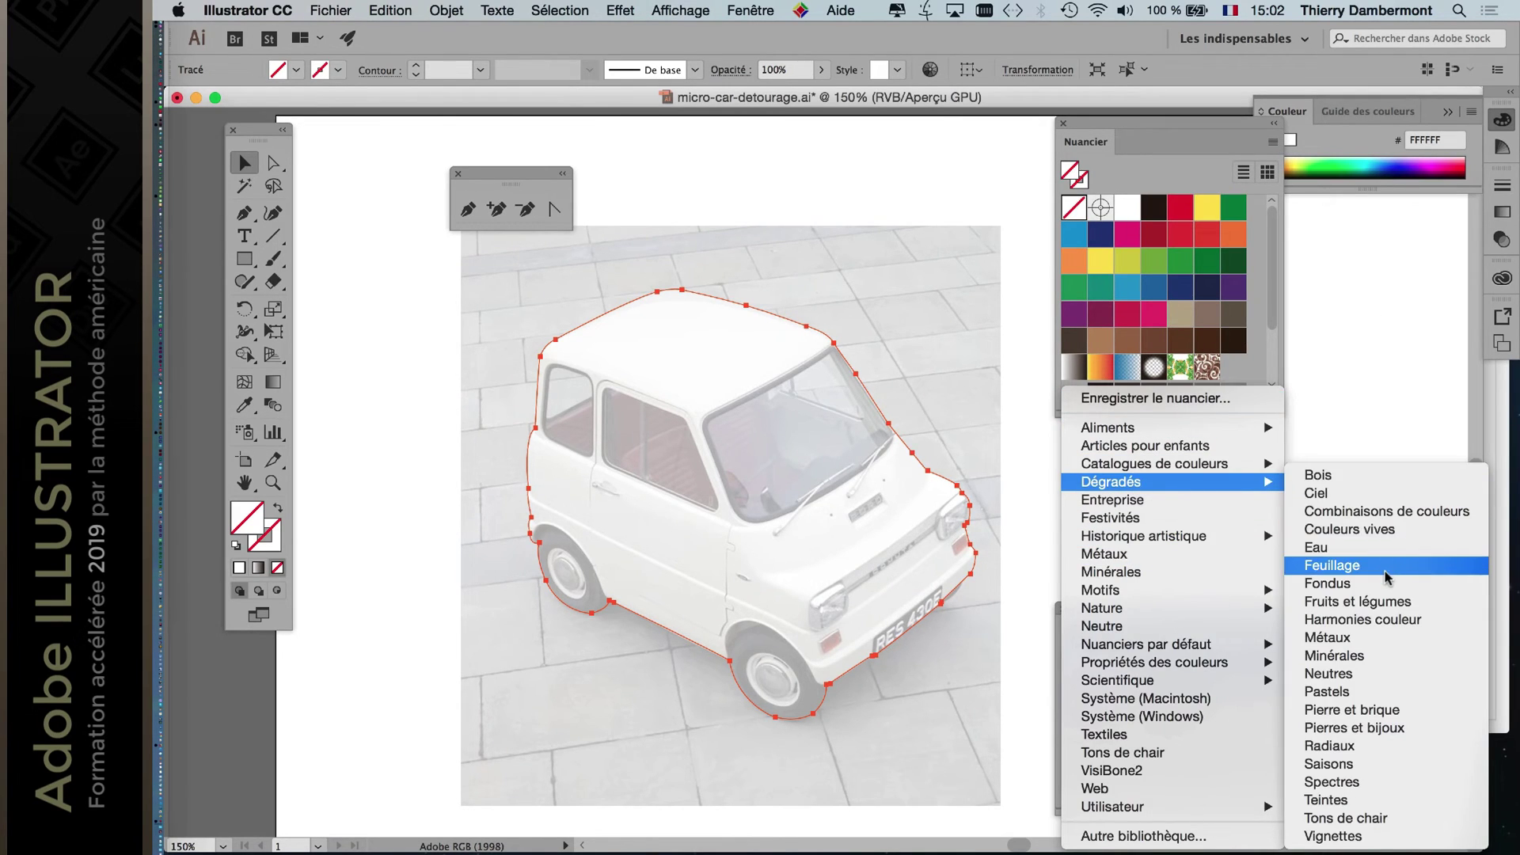
left_click(1359, 565)
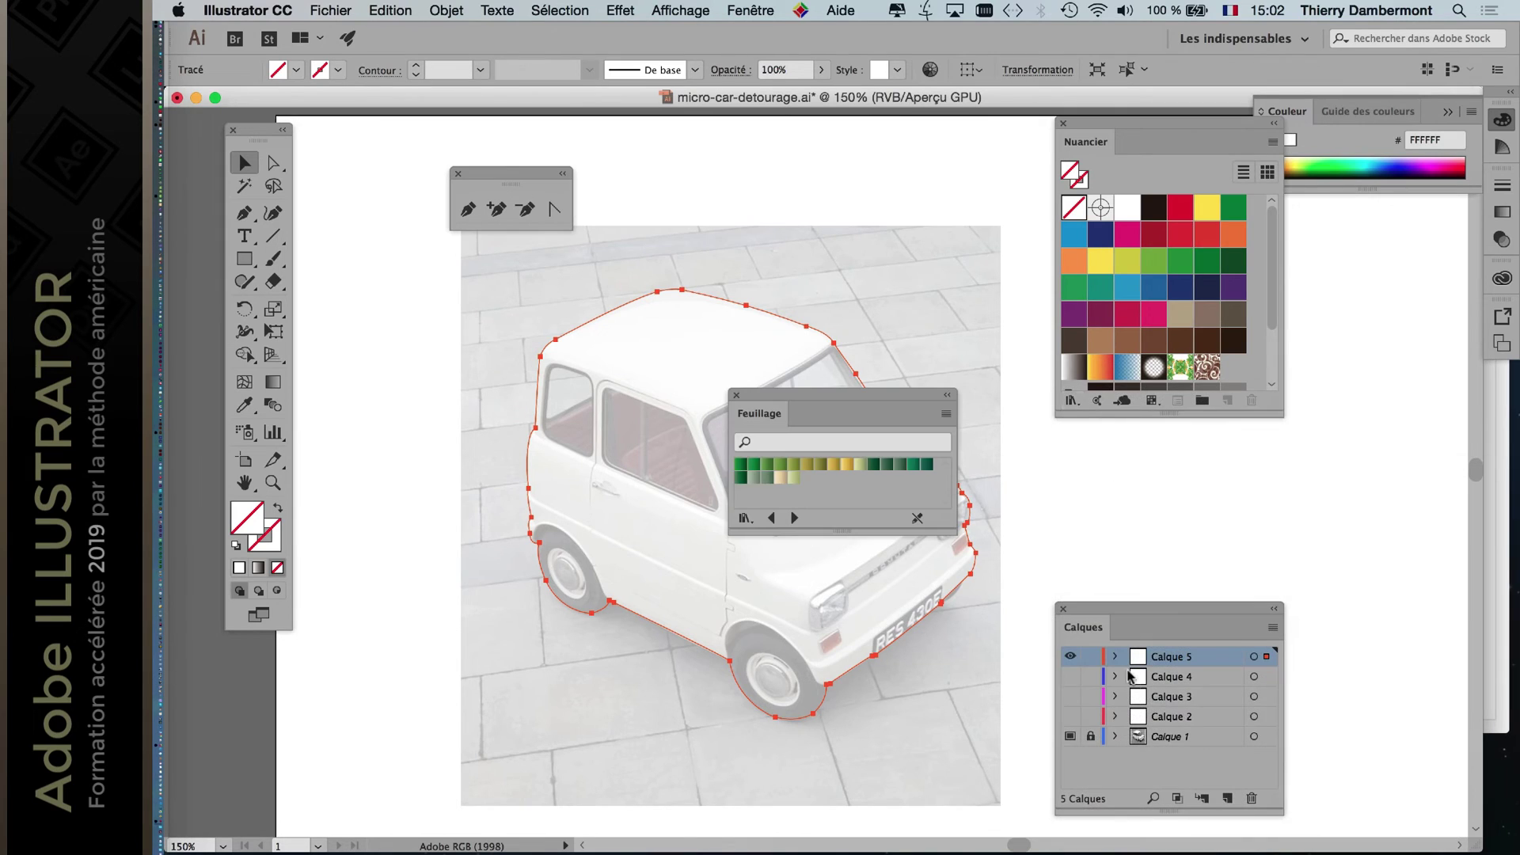
left_click(794, 464)
left_click_drag(792, 392, 1348, 474)
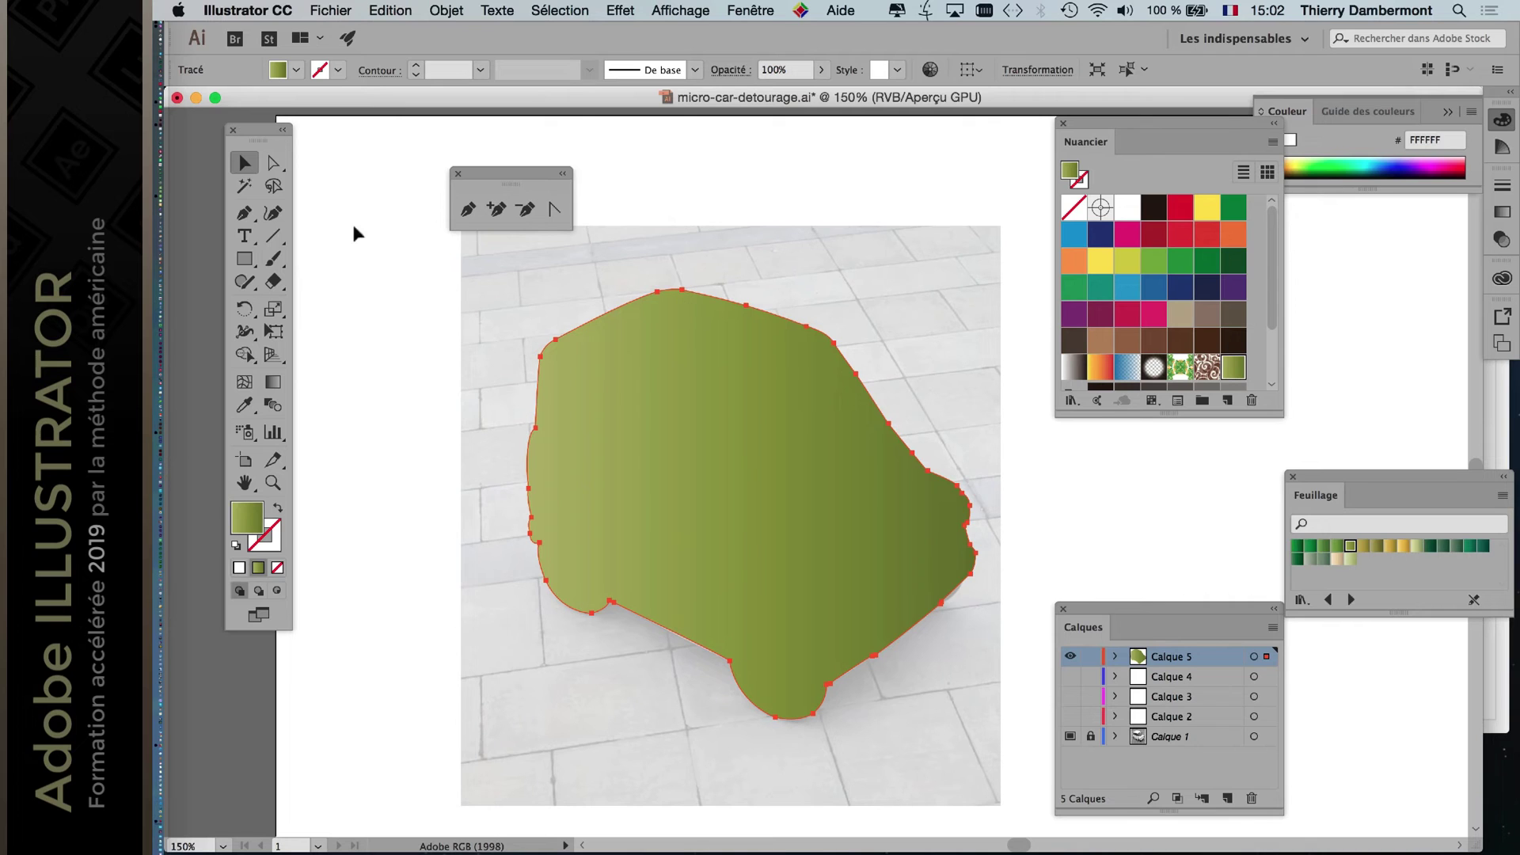
Deselect the silhouette and switch the document to outline view.
left_click(273, 163)
left_click(406, 322)
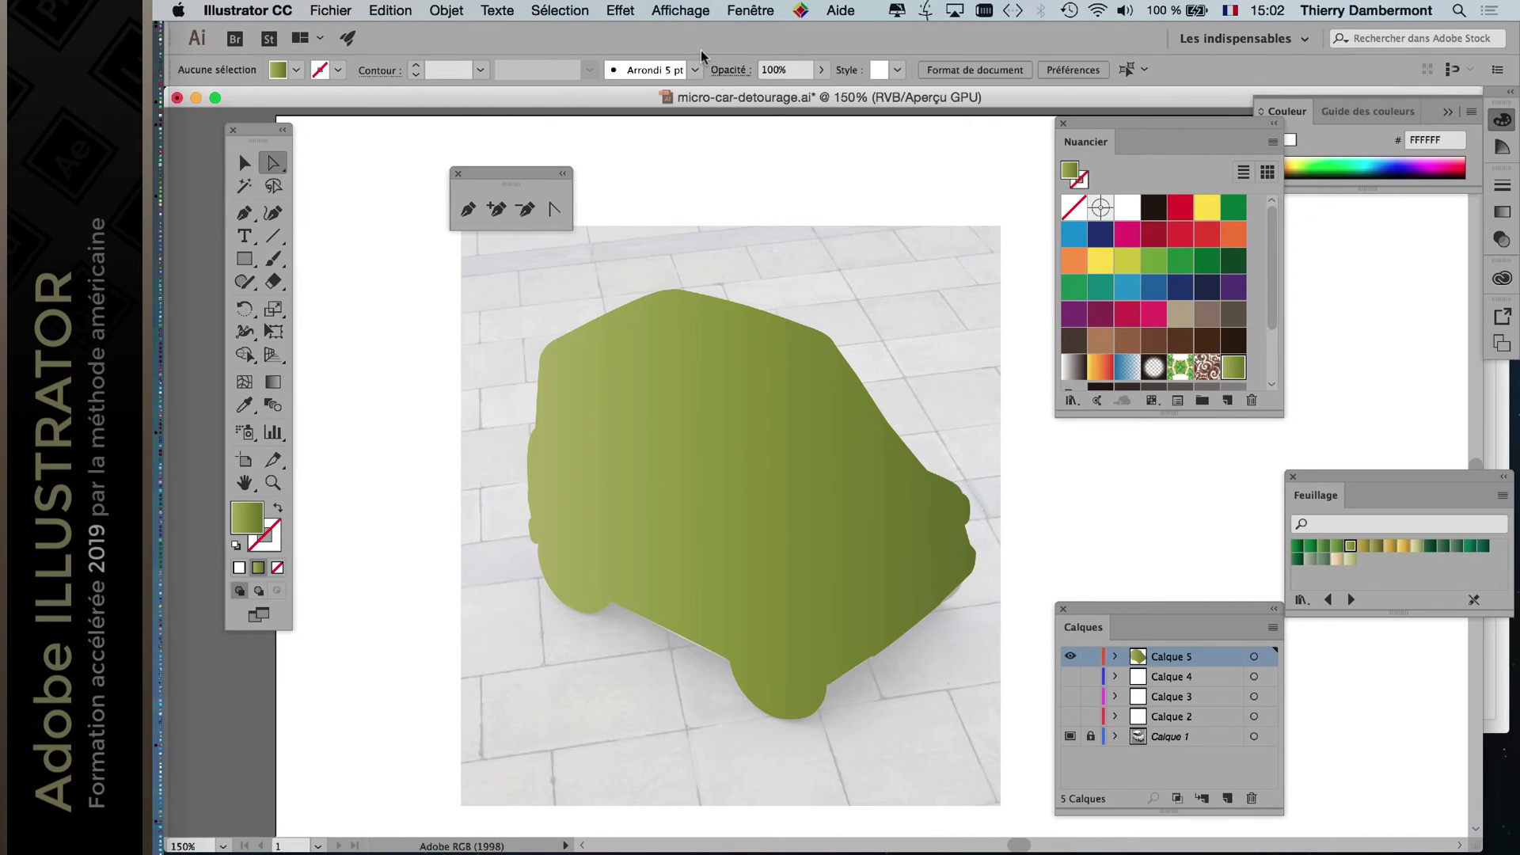
left_click(680, 10)
left_click(685, 32)
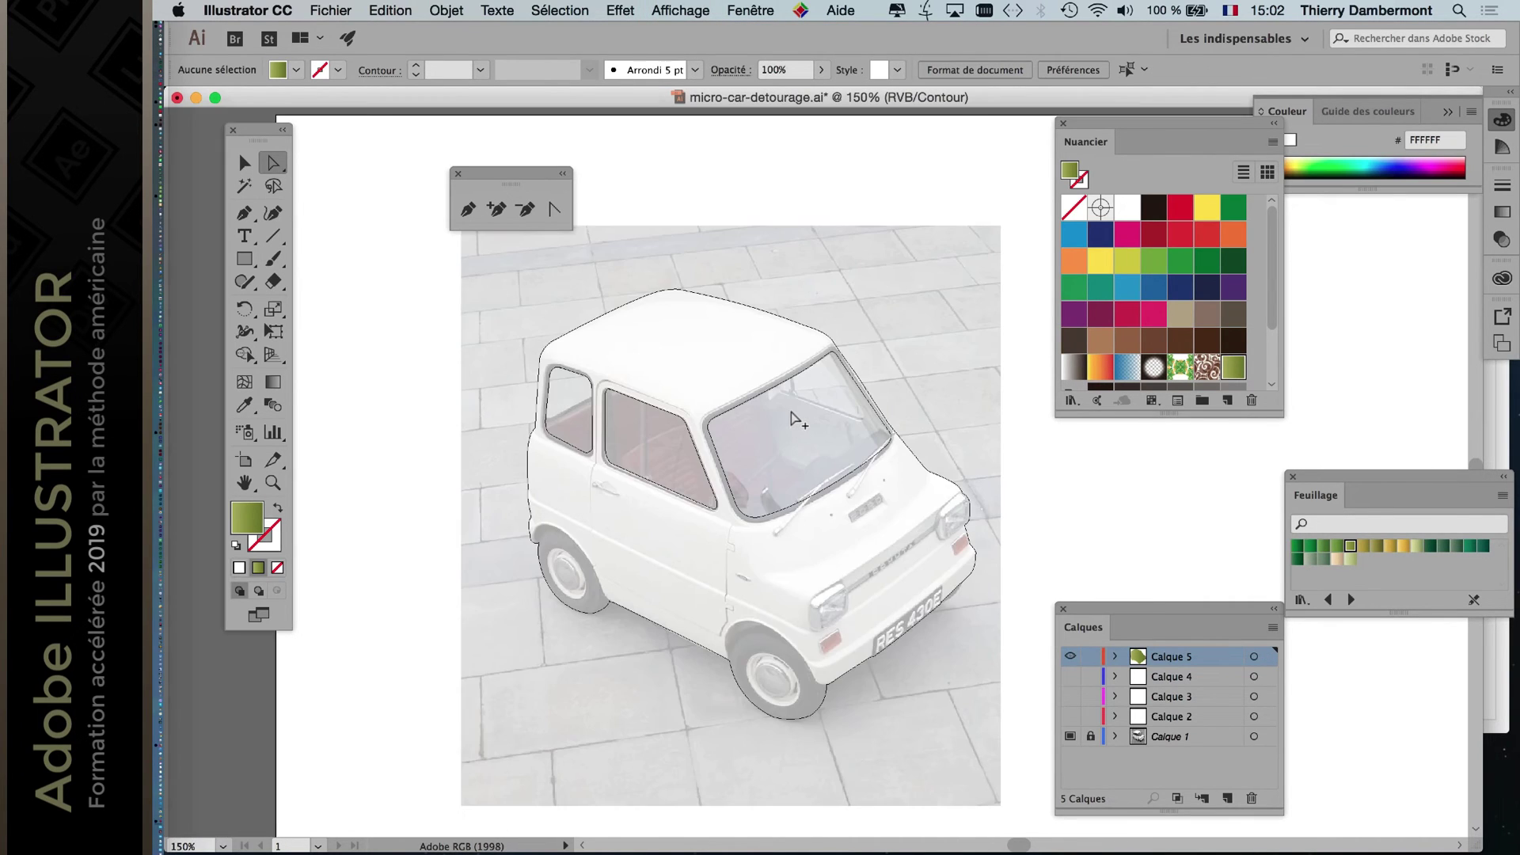
scroll(790, 412, "up", 1)
Compare the outline and preview views with the windscreen path selected.
left_click(781, 375)
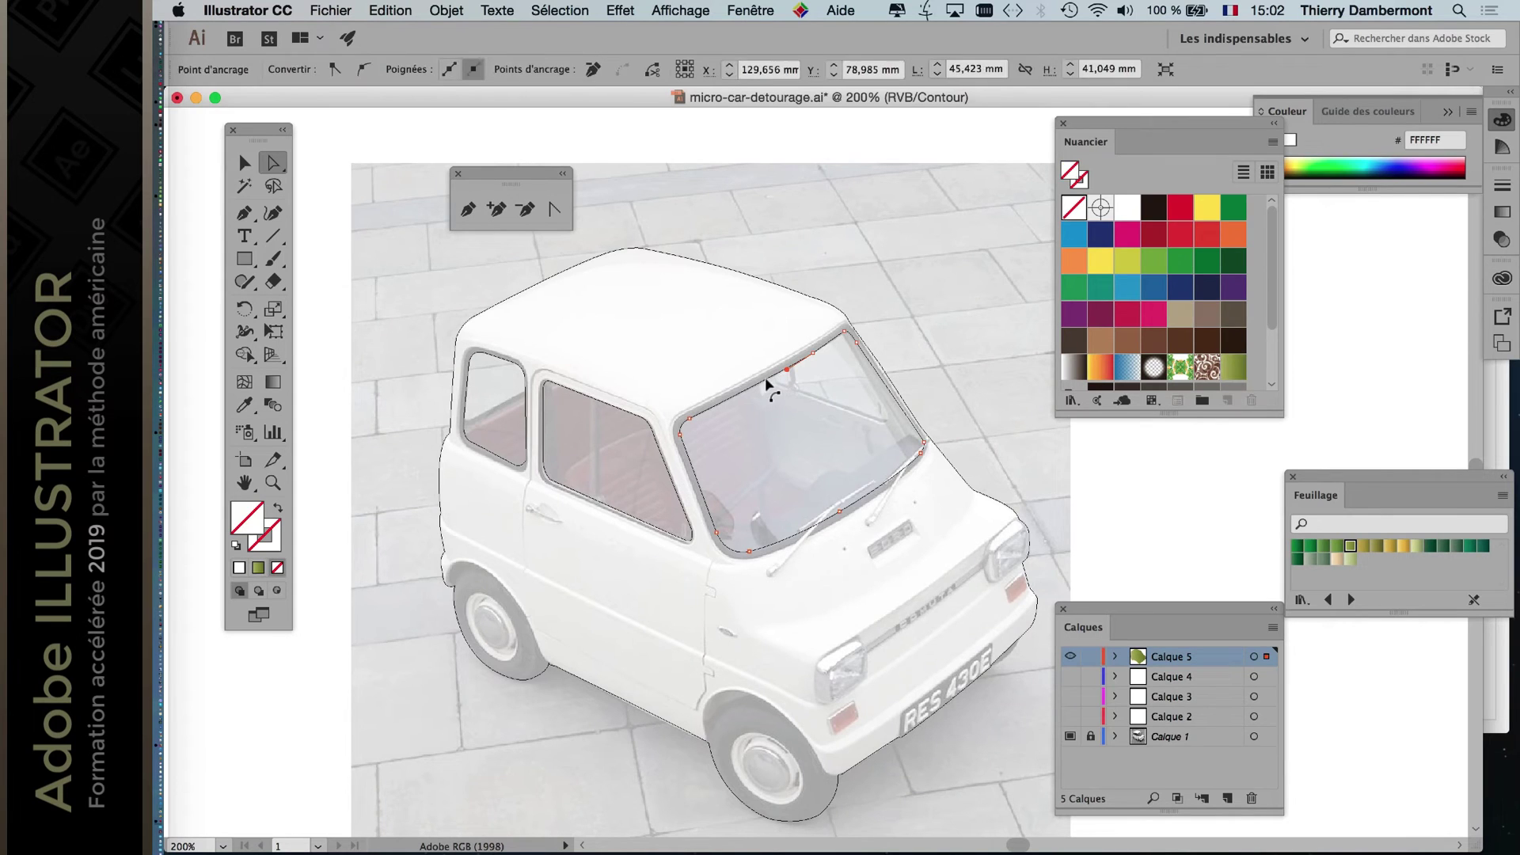
key("super+y")
key("super+y")
key("super+y")
key("super+y")
Select the rear side window, door window and windscreen paths together in outline view.
scroll(700, 411, "up", 3)
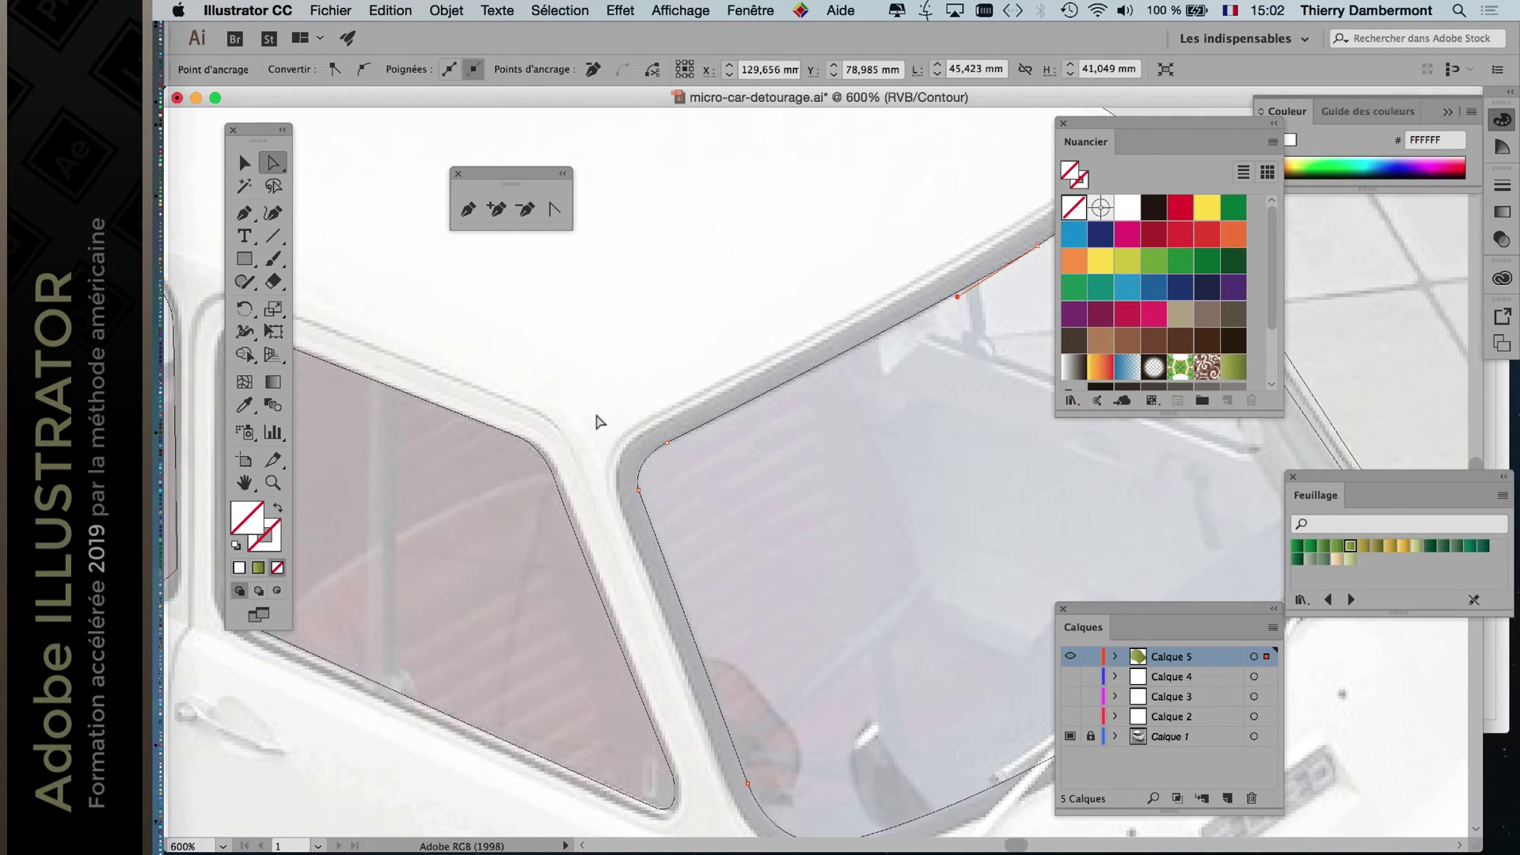
left_click(532, 452)
scroll(532, 451, "down", 2)
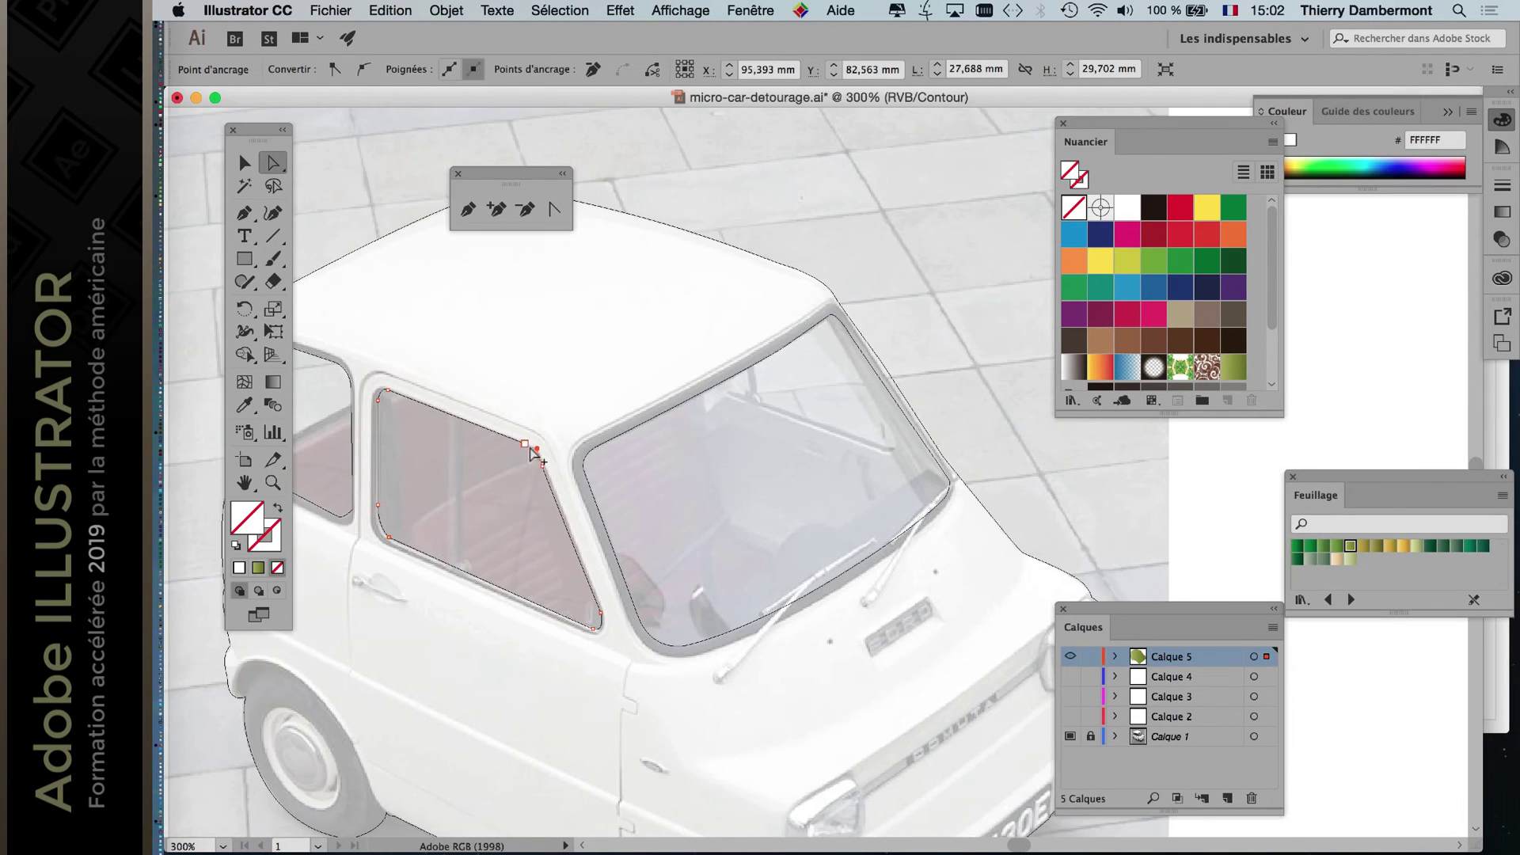
left_click(351, 372)
left_click(461, 424, "shift")
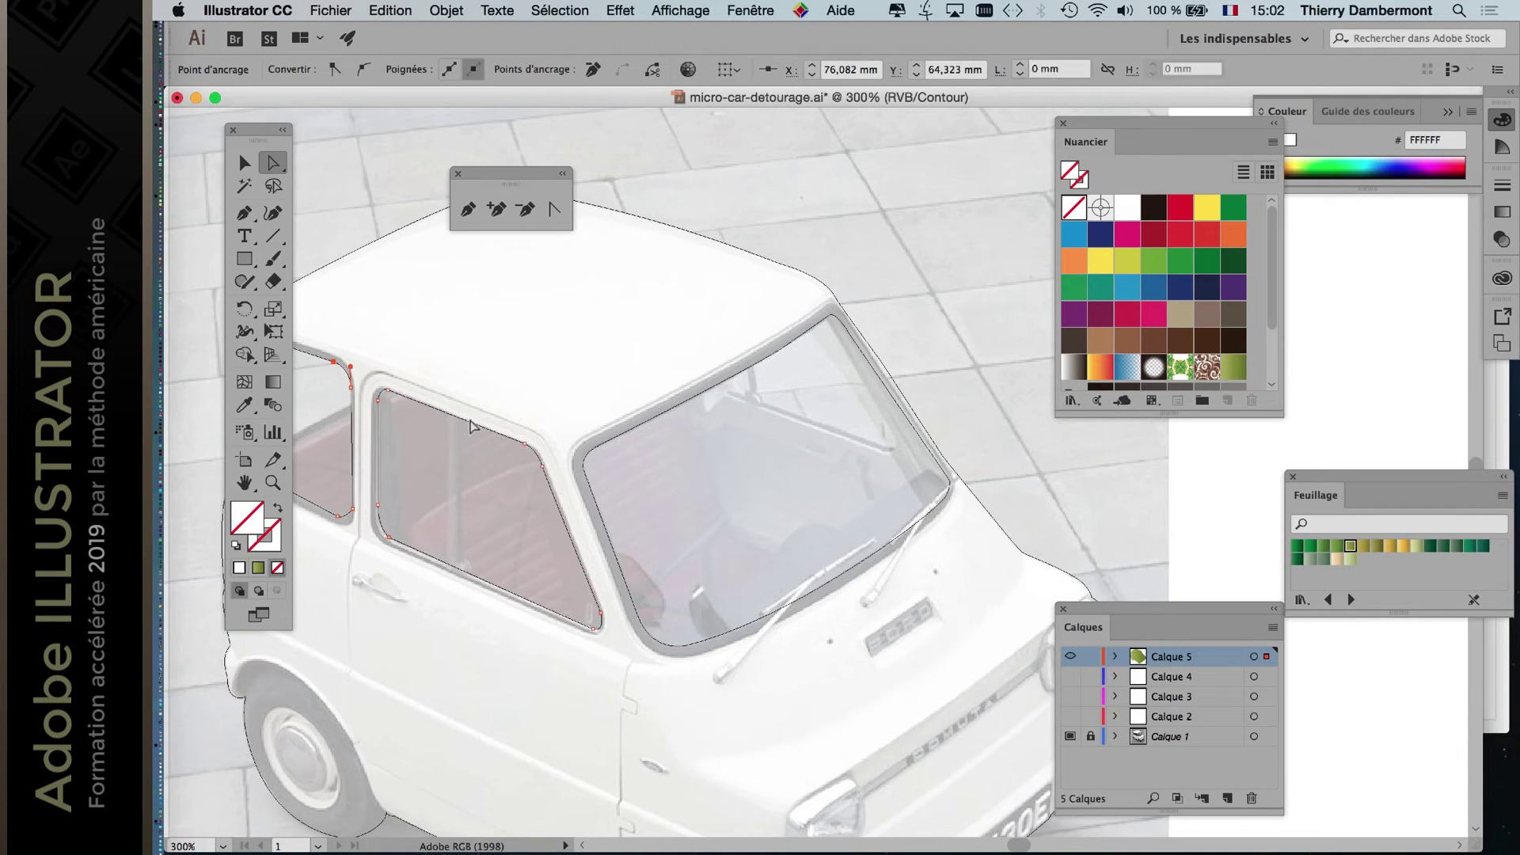
left_click(621, 446, "shift")
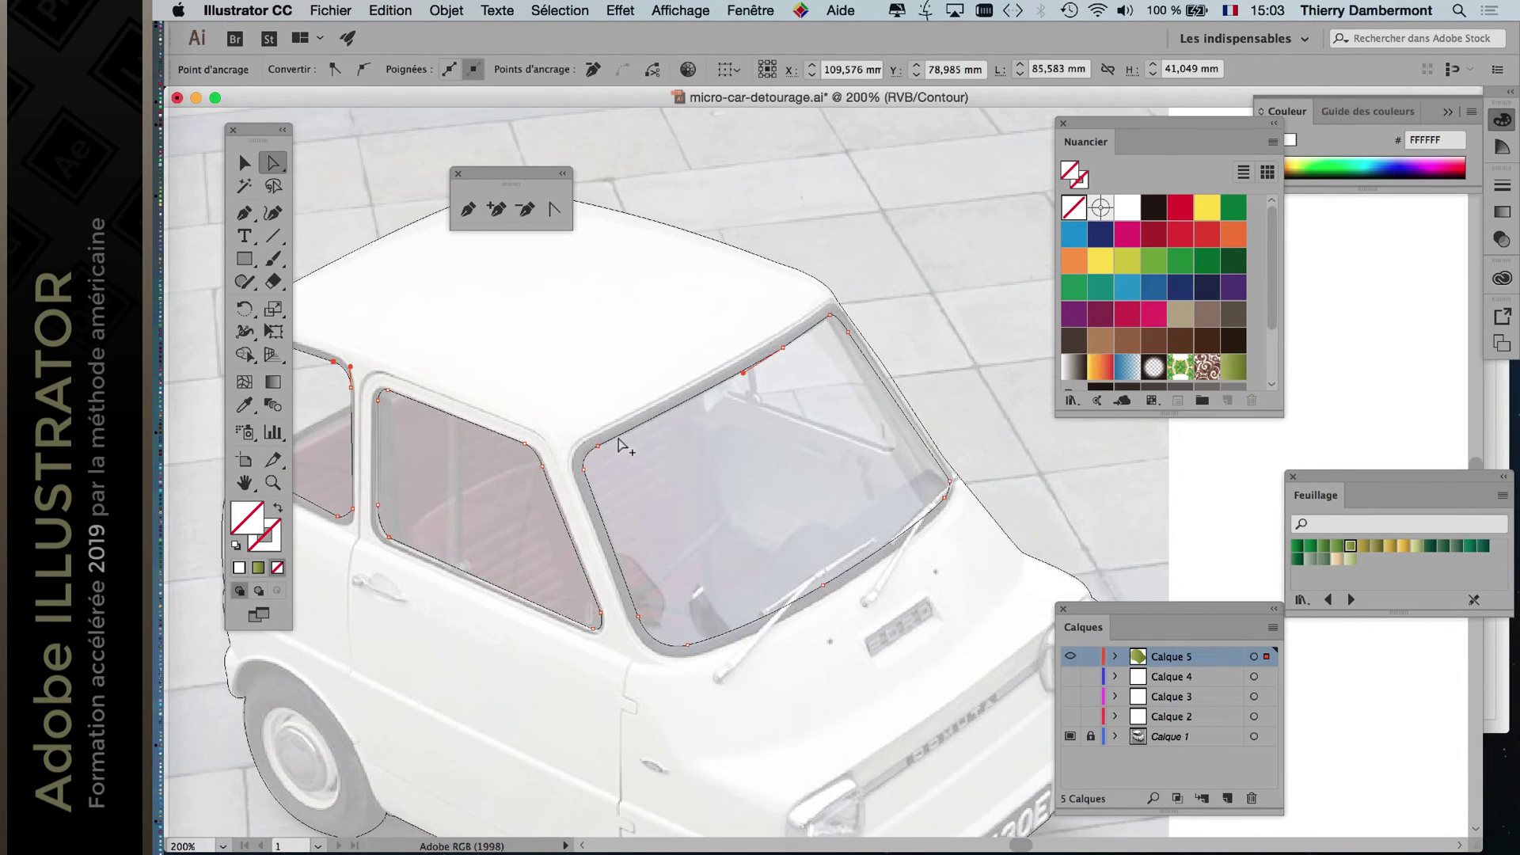
Return to preview view and fill the three selected window paths with the dark blue gradient from the Fruits et légumes library.
key("super+1")
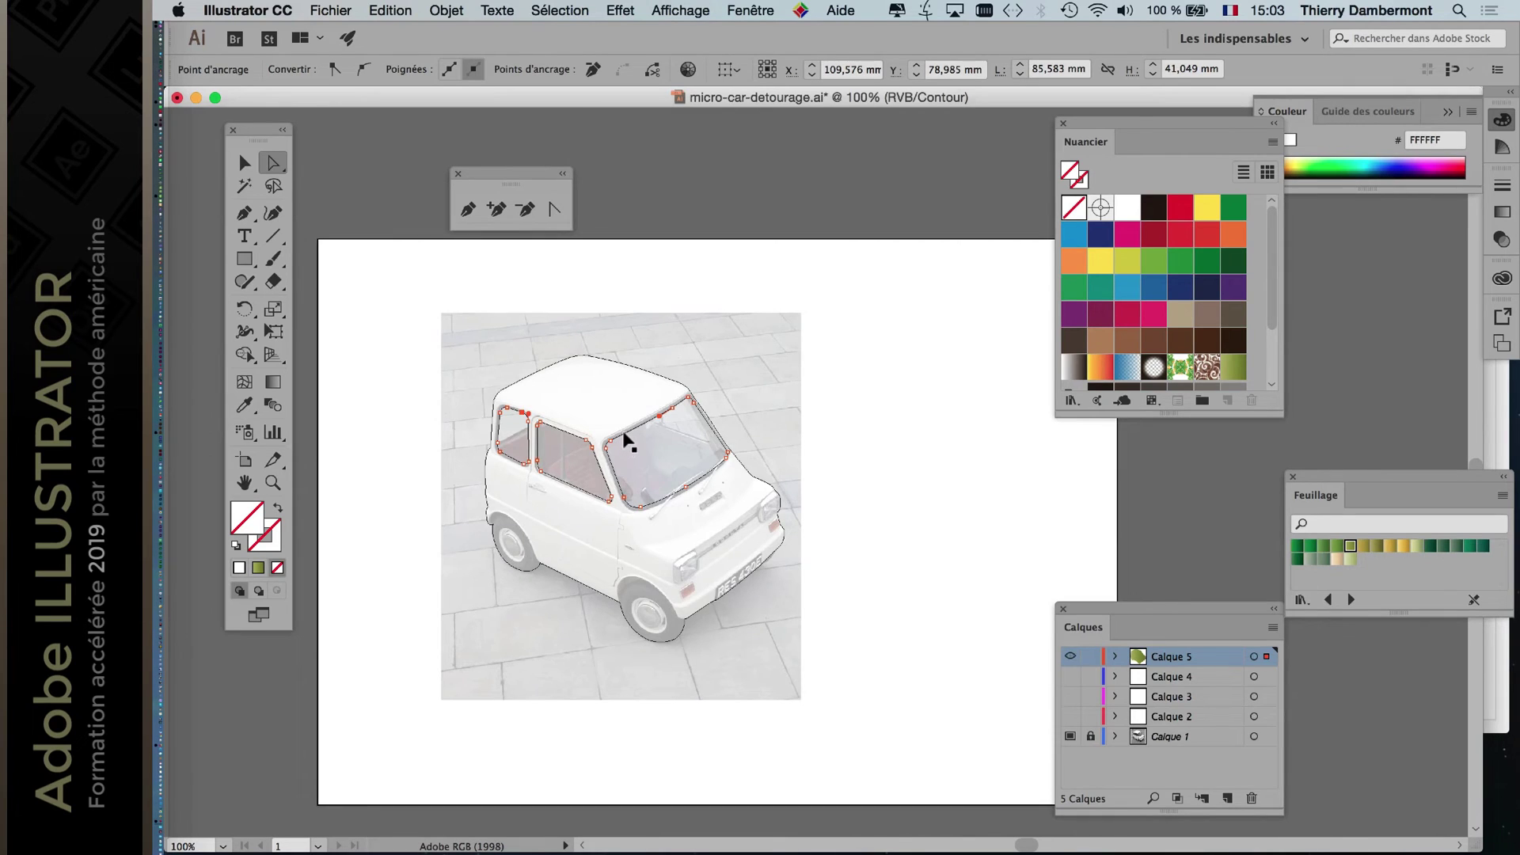
key("super+y")
scroll(686, 514, "up", 1)
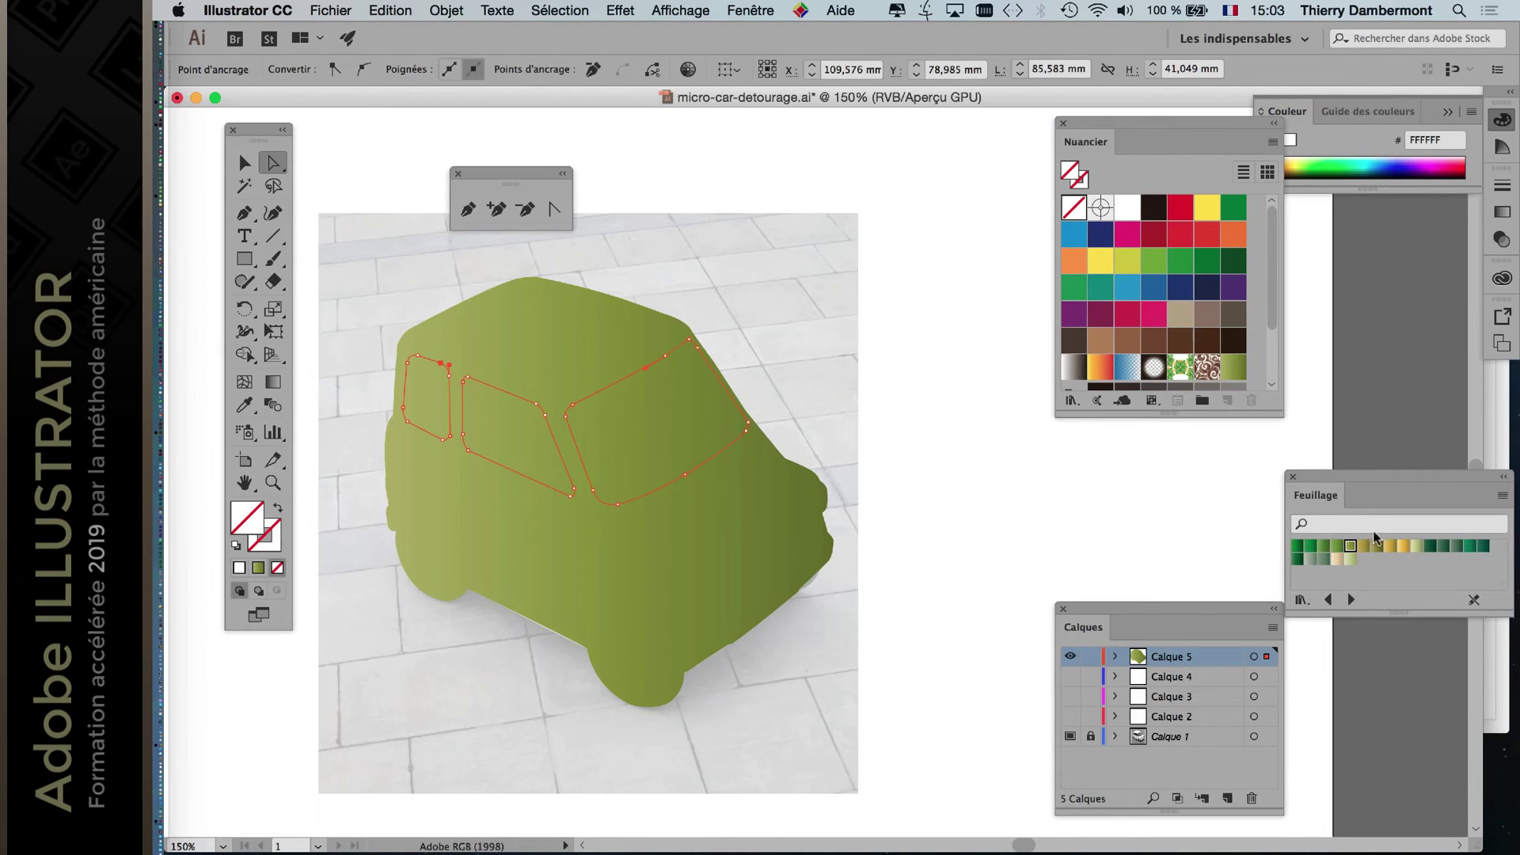
left_click(1351, 600)
left_click(1351, 600)
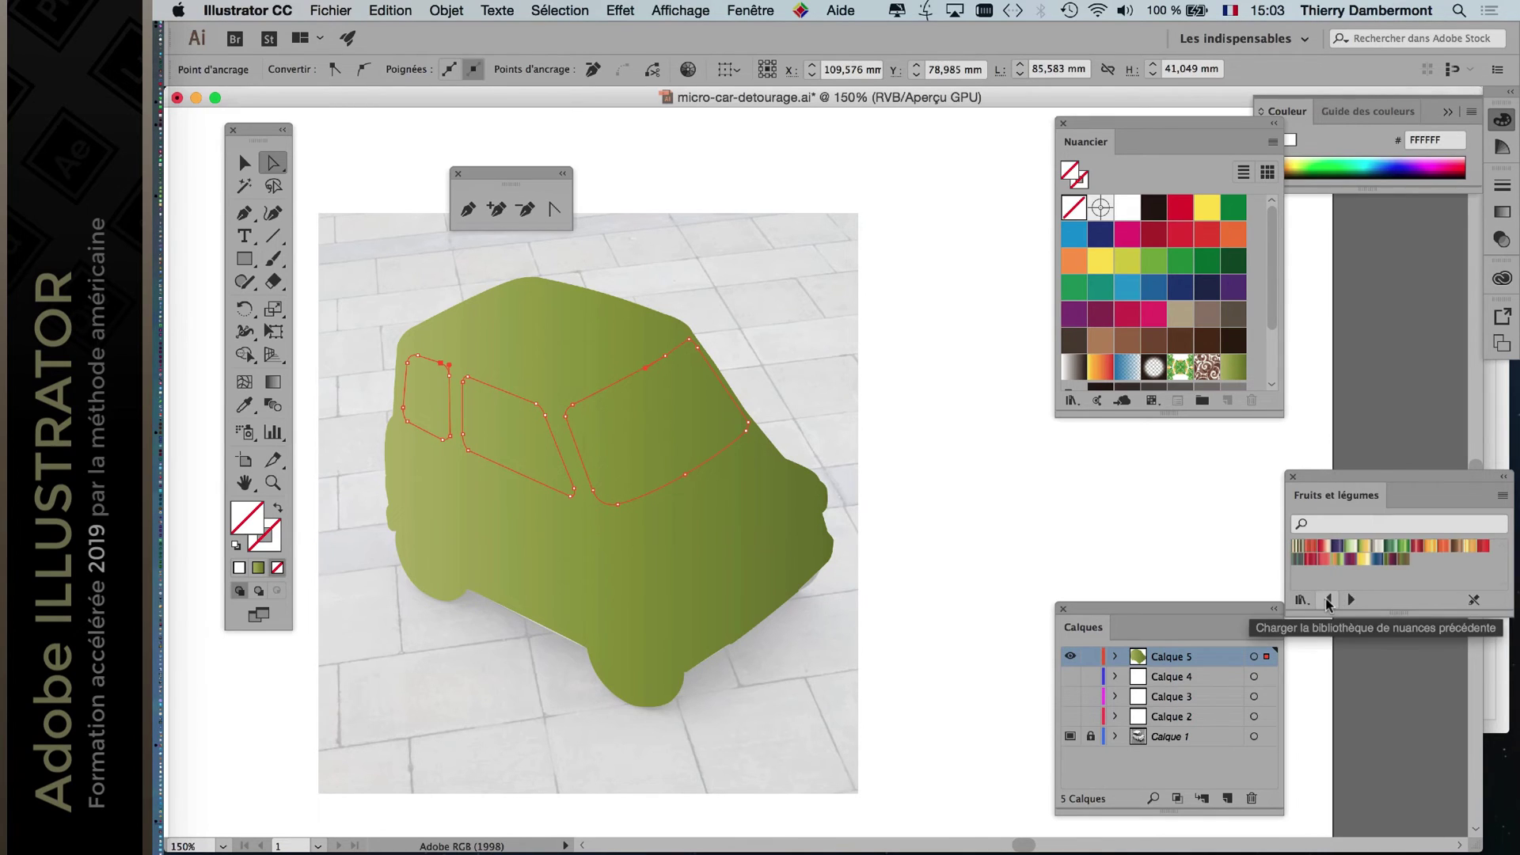
left_click(1376, 559)
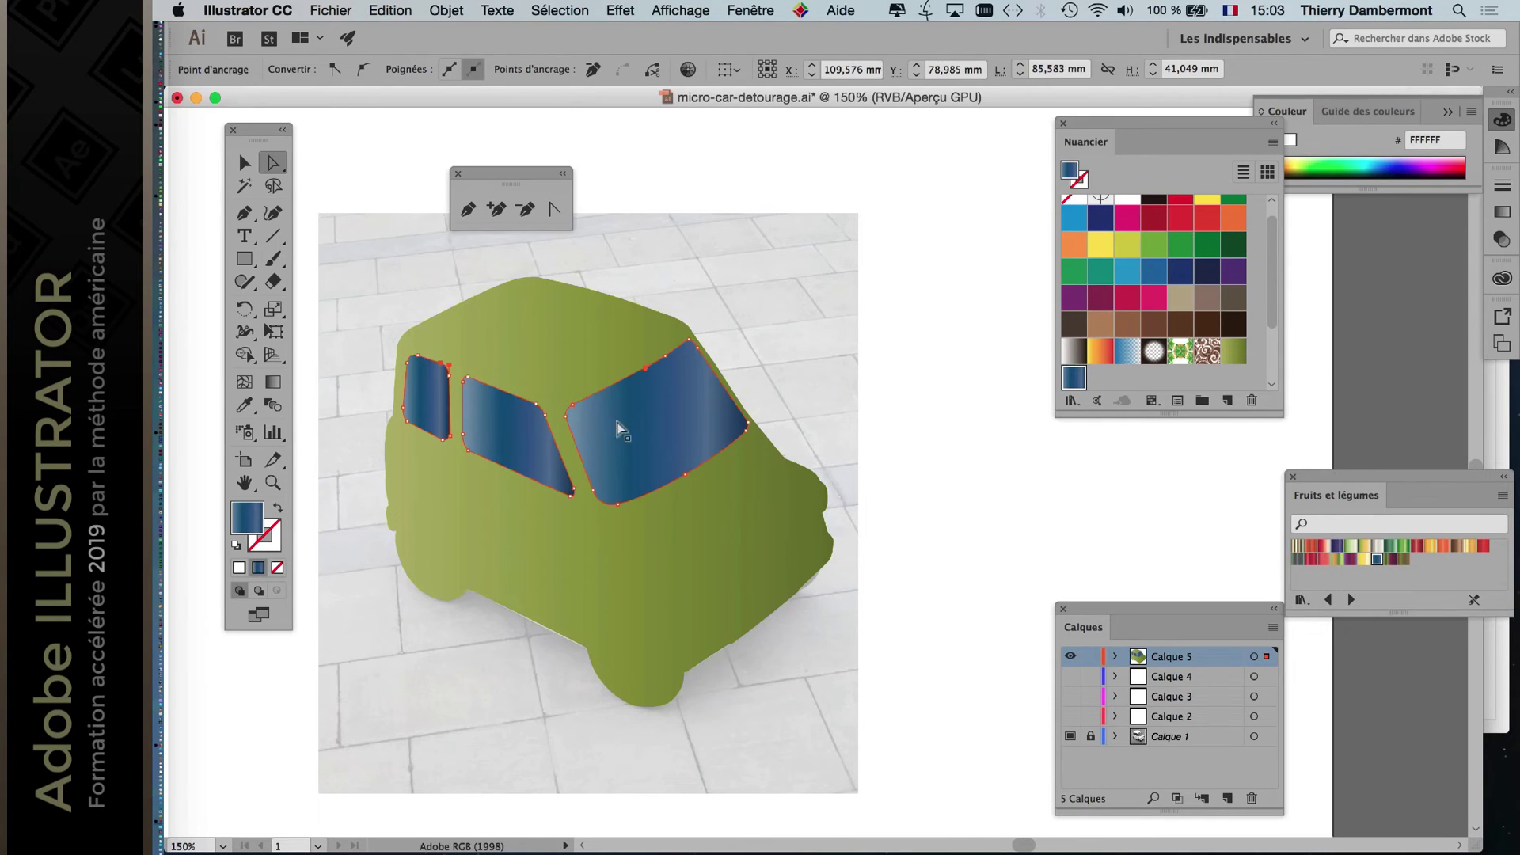
Stretch the dark blue gradient as one continuous blend across the two side windows and windscreen, and deselect them.
left_click(273, 382)
left_click_drag(471, 447, 774, 432)
left_click(273, 163)
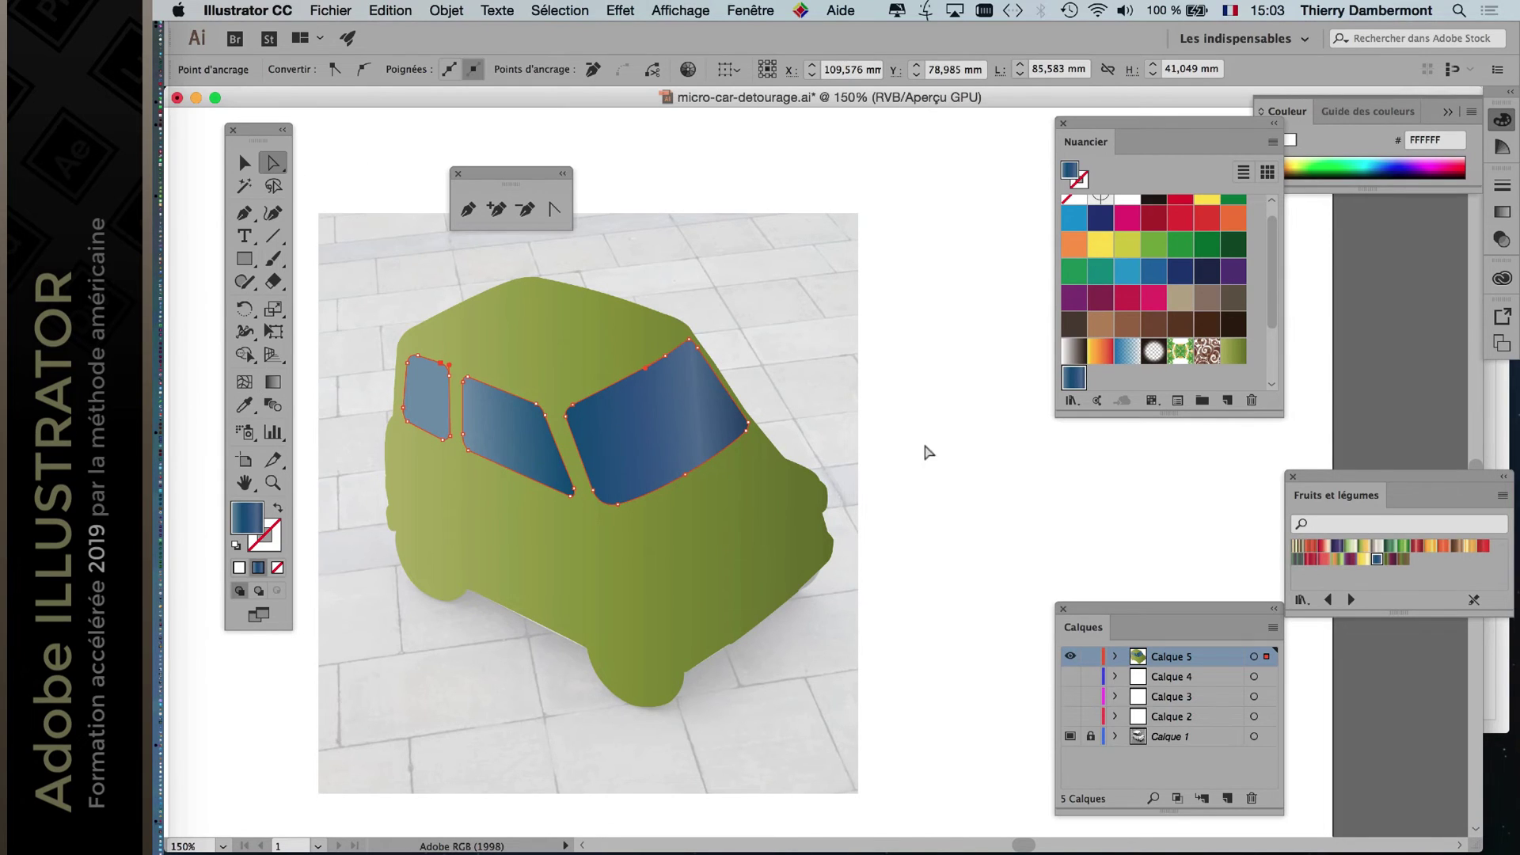
left_click(946, 487)
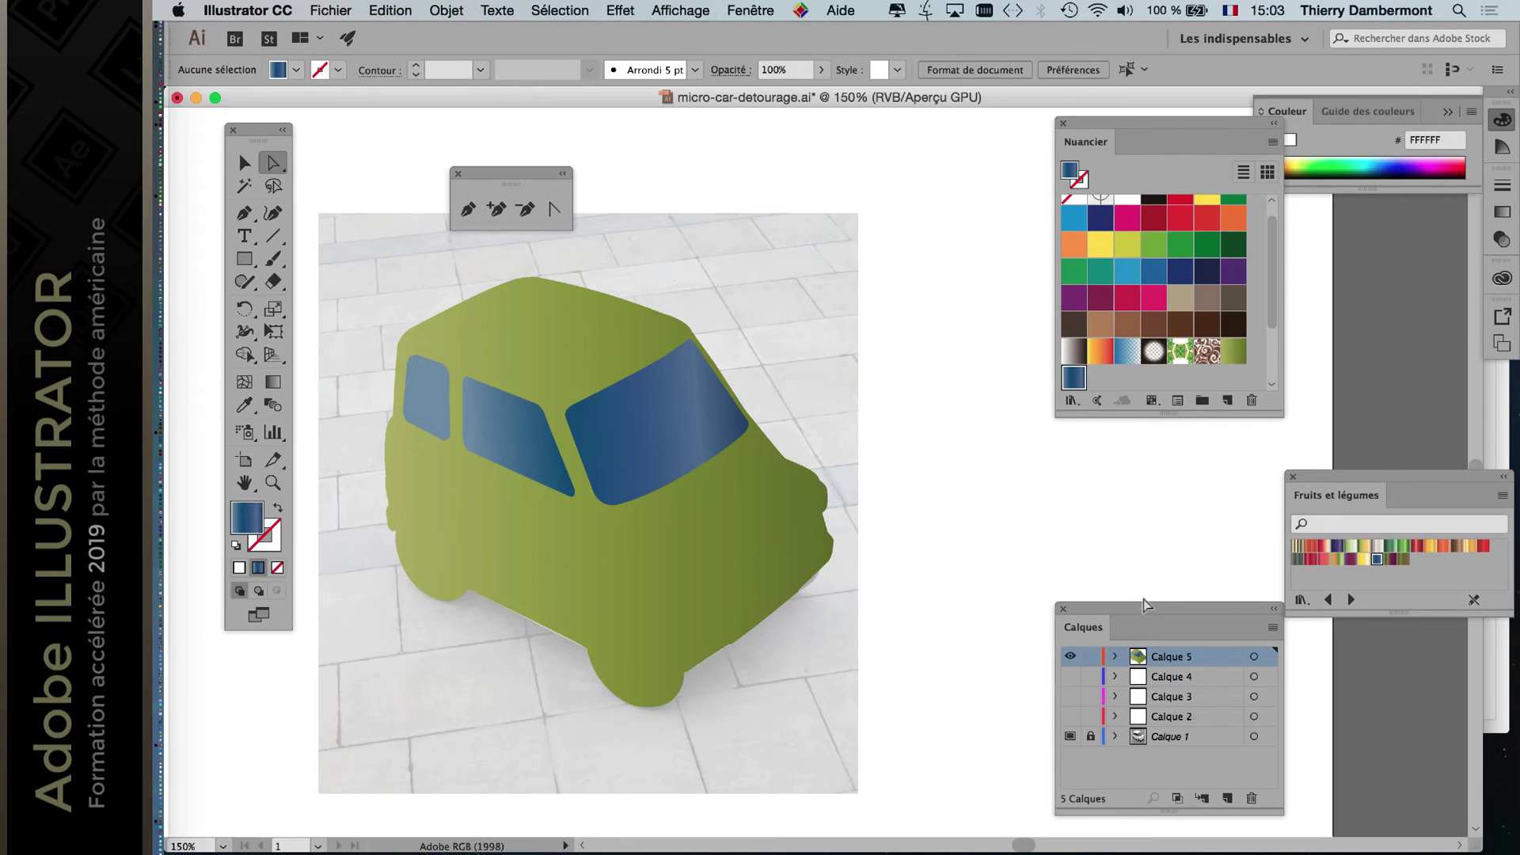
Compare the coloured shapes with the car photo by switching the visibility of Calque 1 and Calque 5 off and on.
left_click_drag(1138, 601, 949, 195)
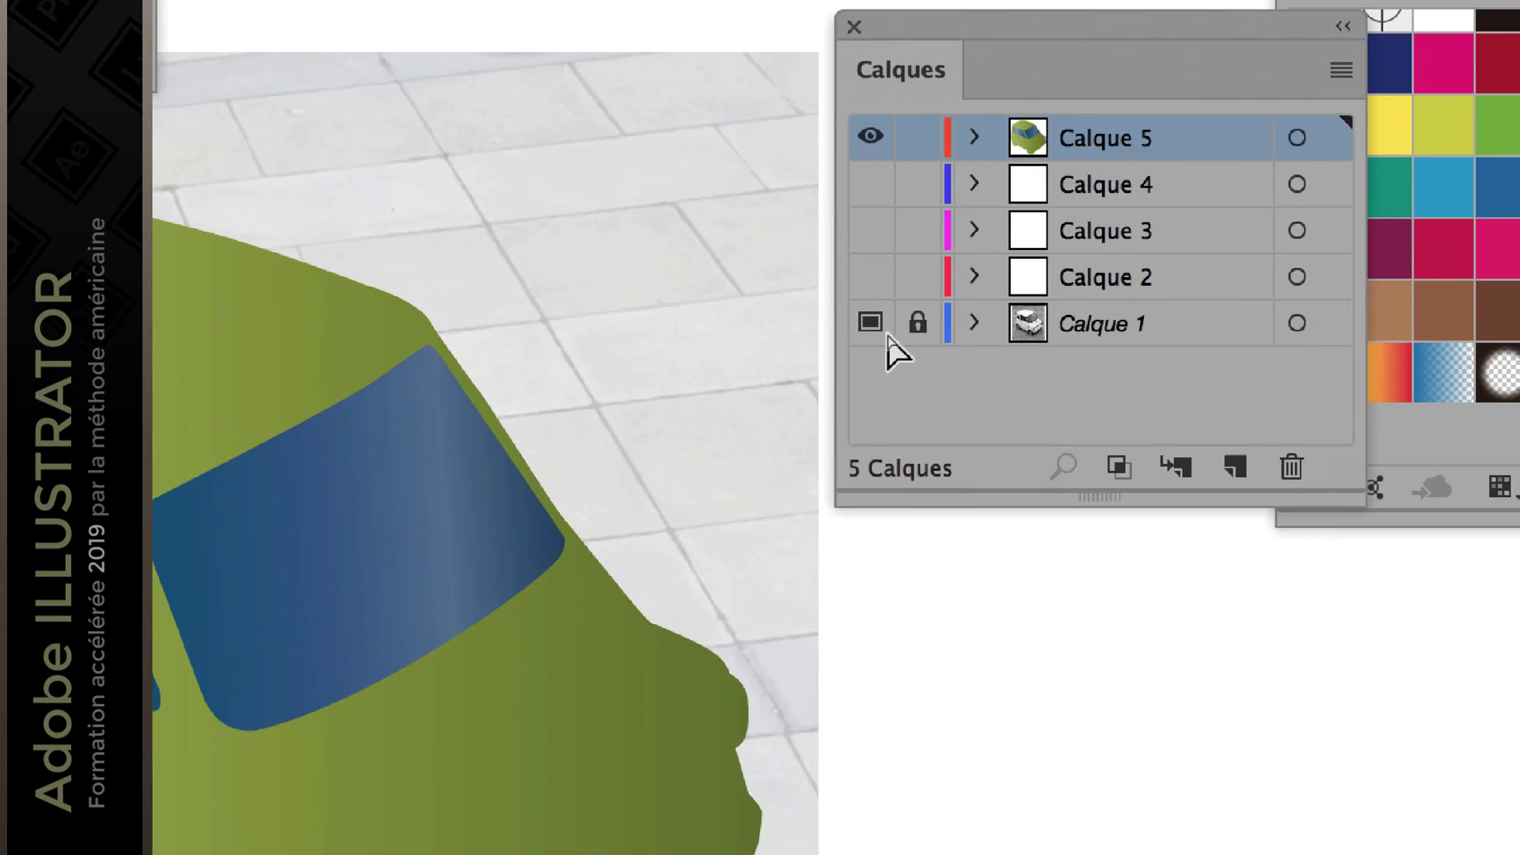
left_click(875, 327)
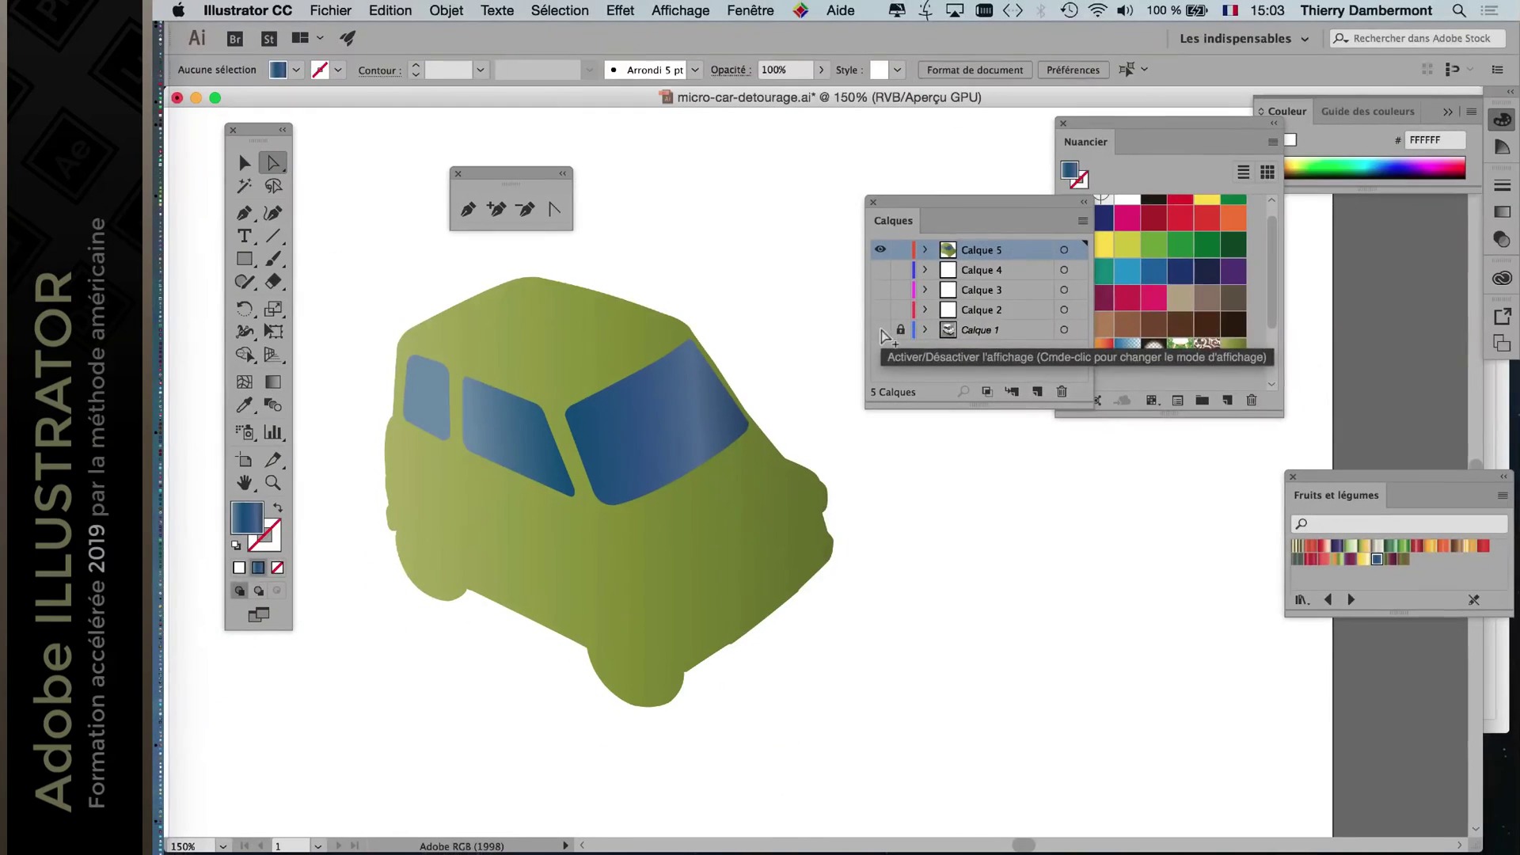
key("super+minus")
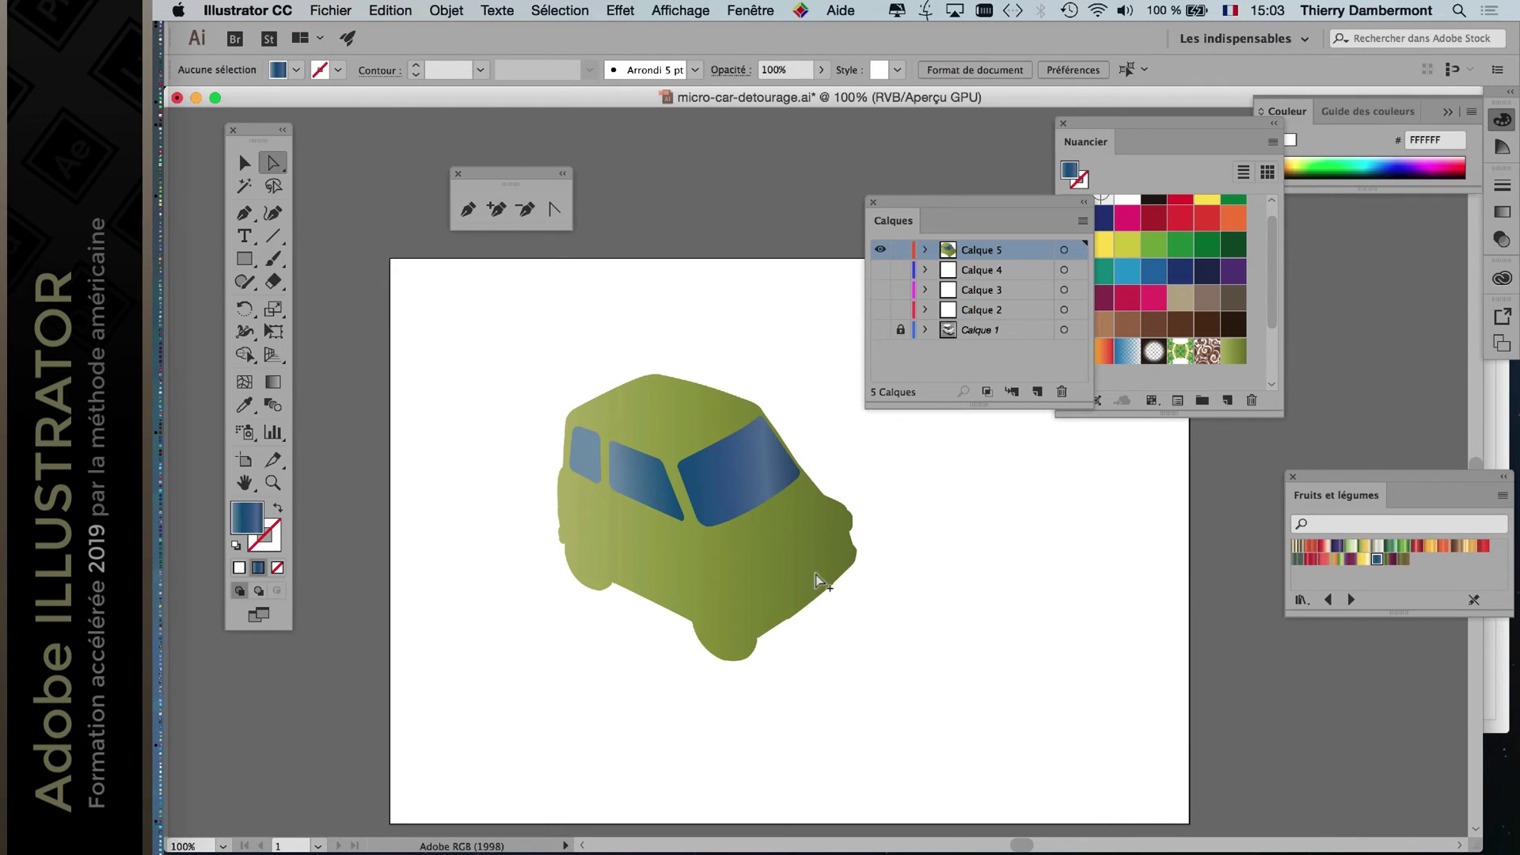
left_click(880, 329)
left_click(880, 249)
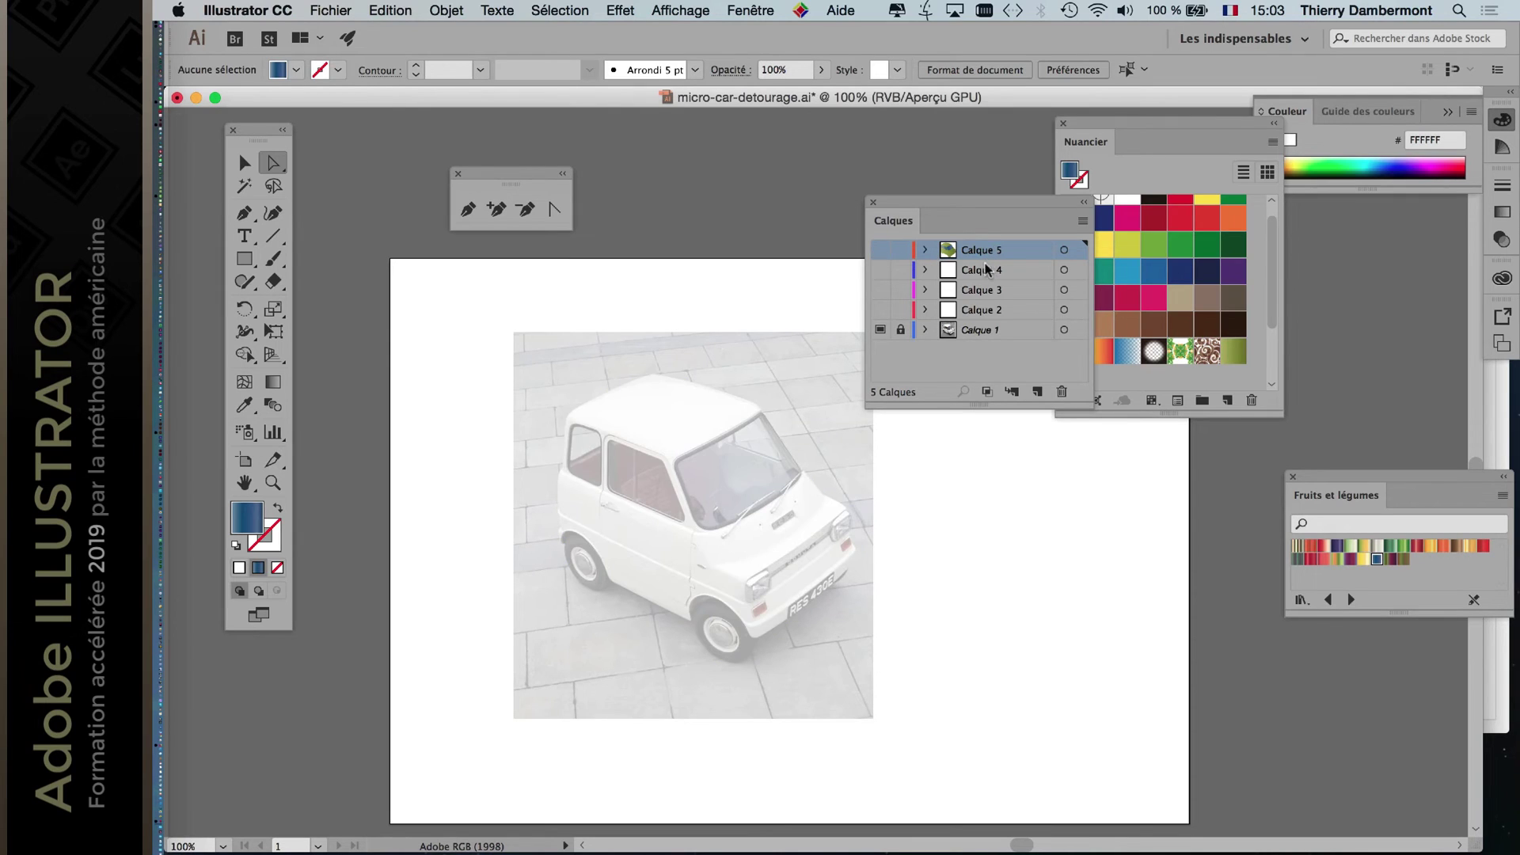
scroll(813, 579, "up", 1)
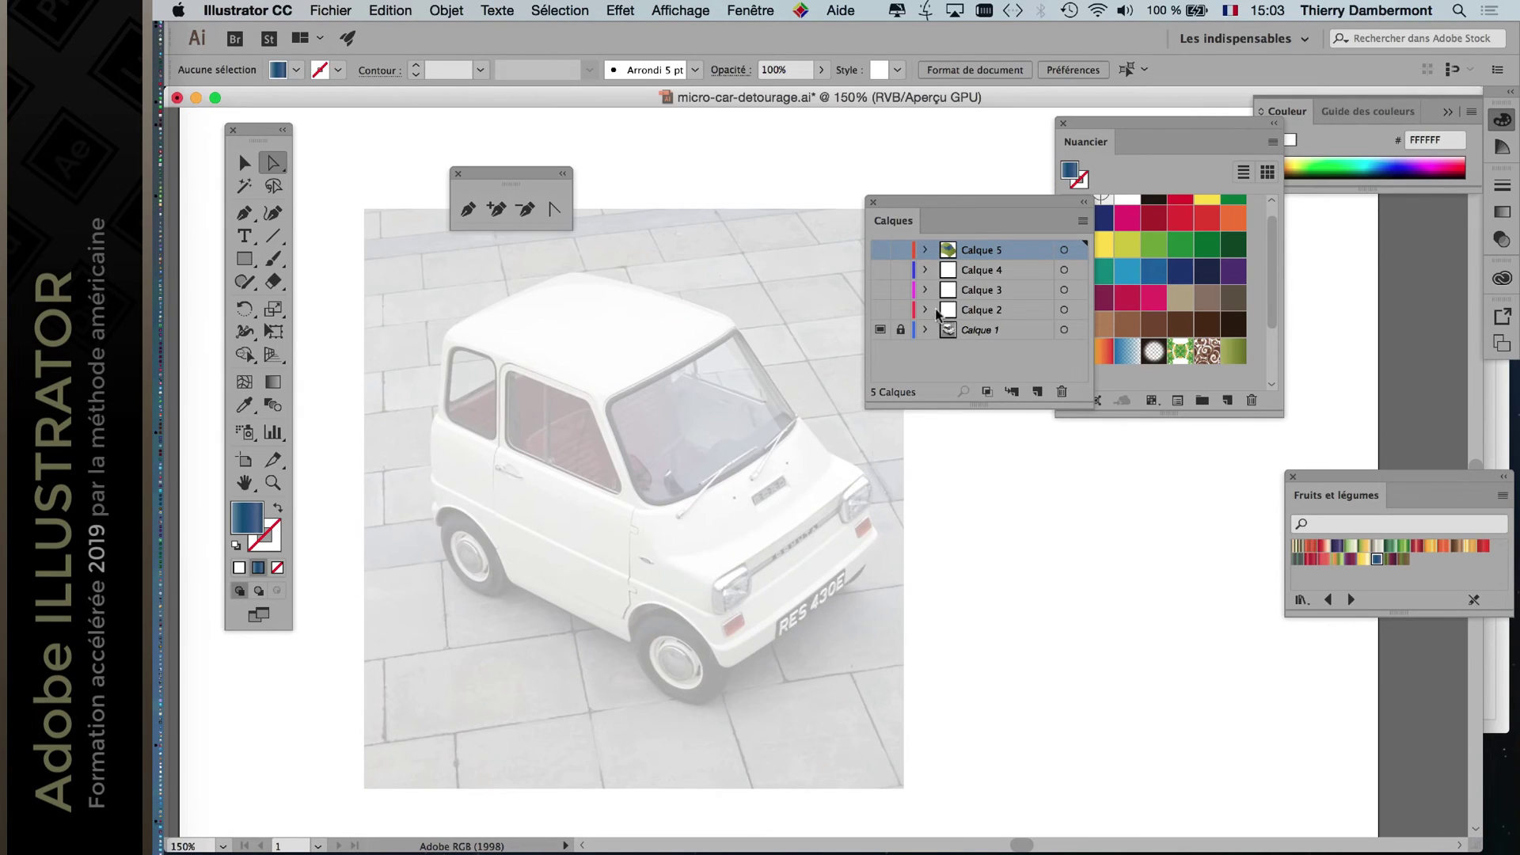
left_click(880, 249)
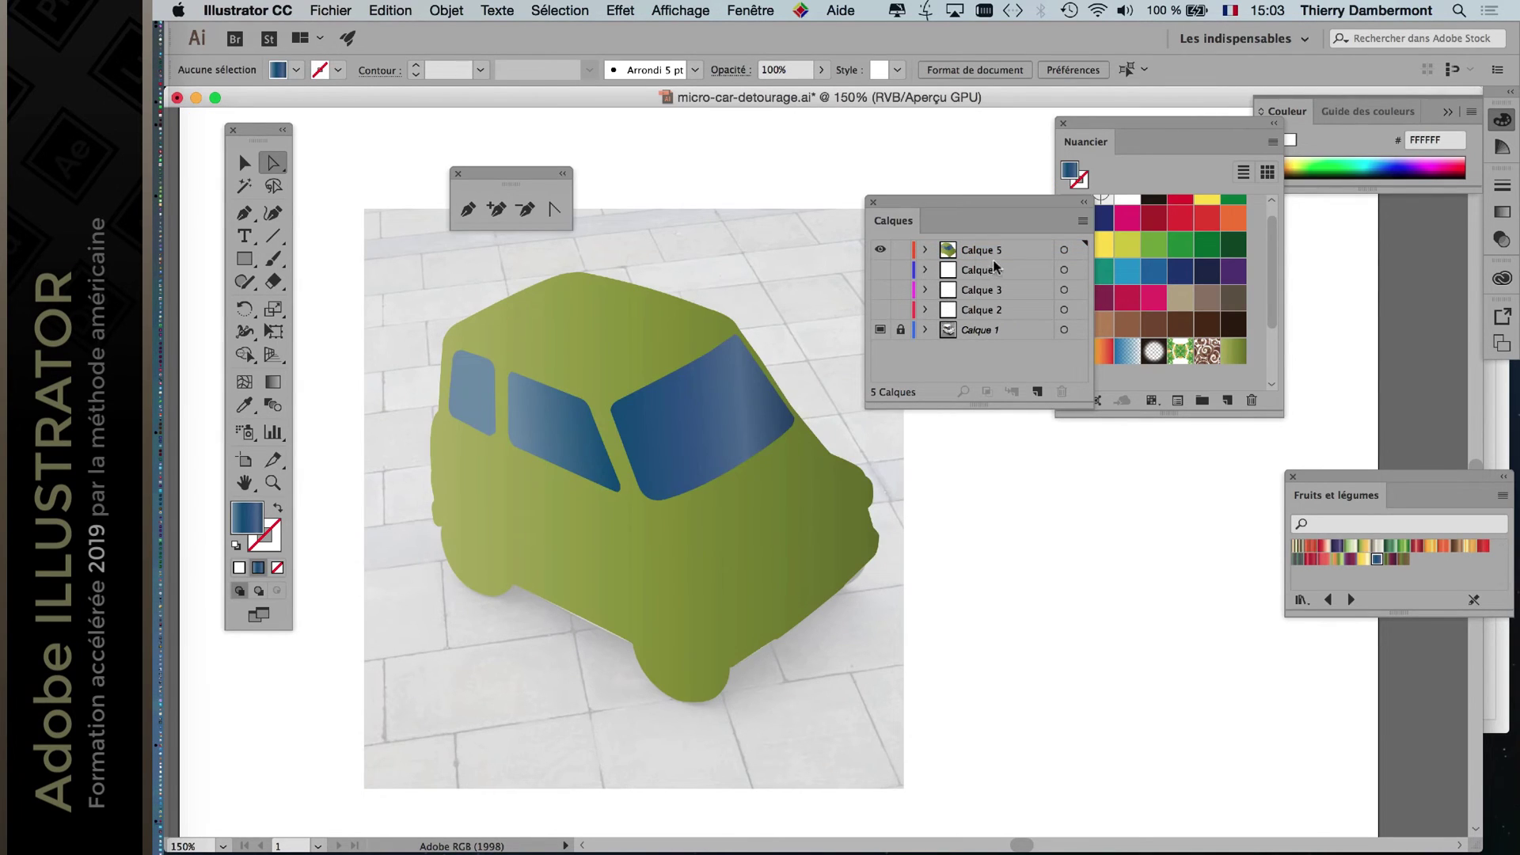
left_click(880, 250)
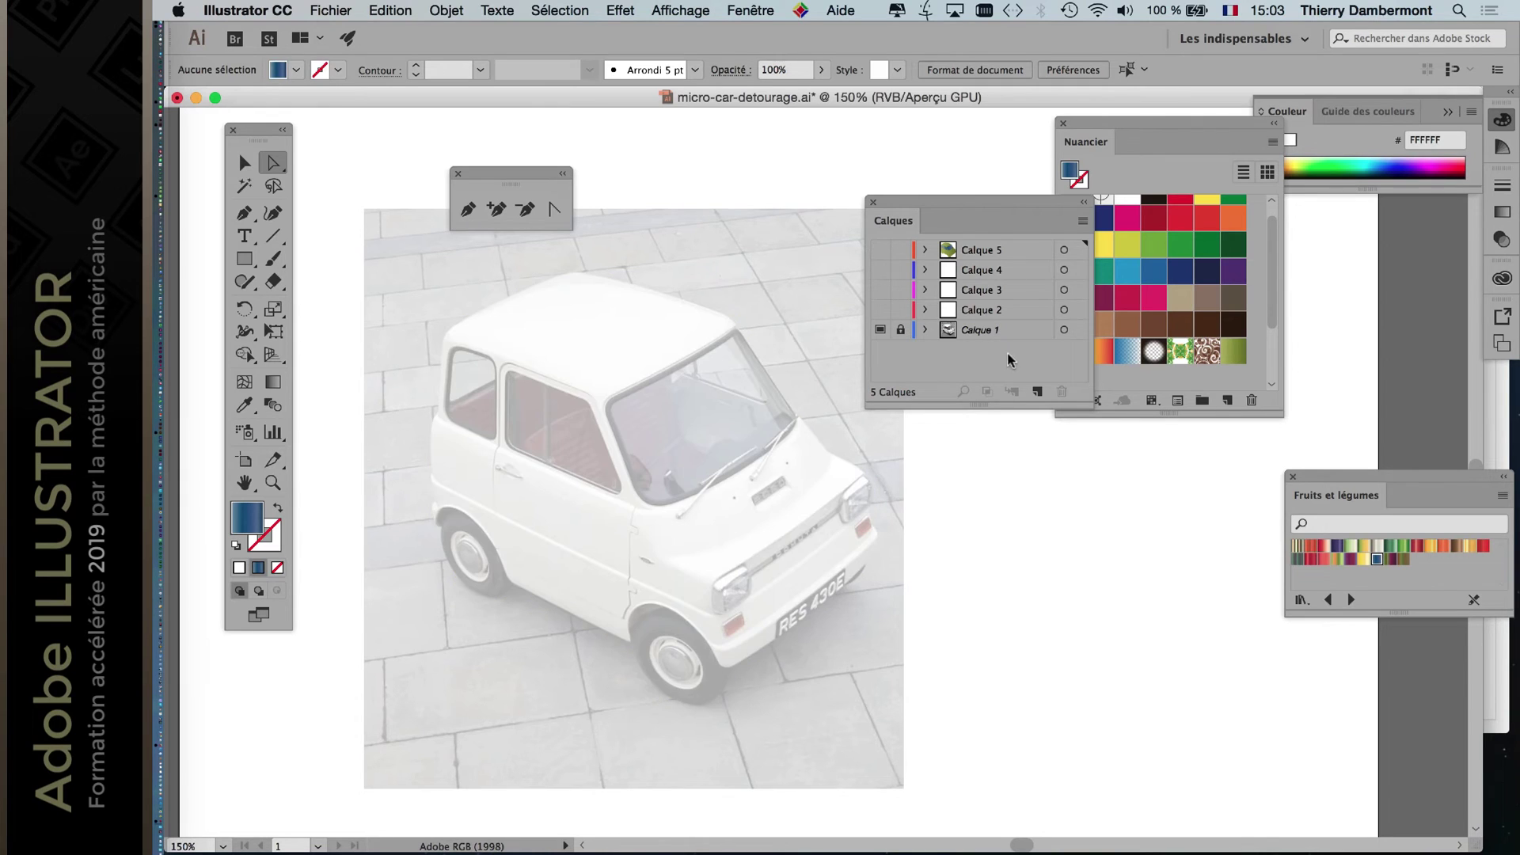
left_click(879, 249)
Switch to outline view and trace the headlight beside the near front wheel as a closed Pen tool path.
left_click(671, 10)
left_click(693, 29)
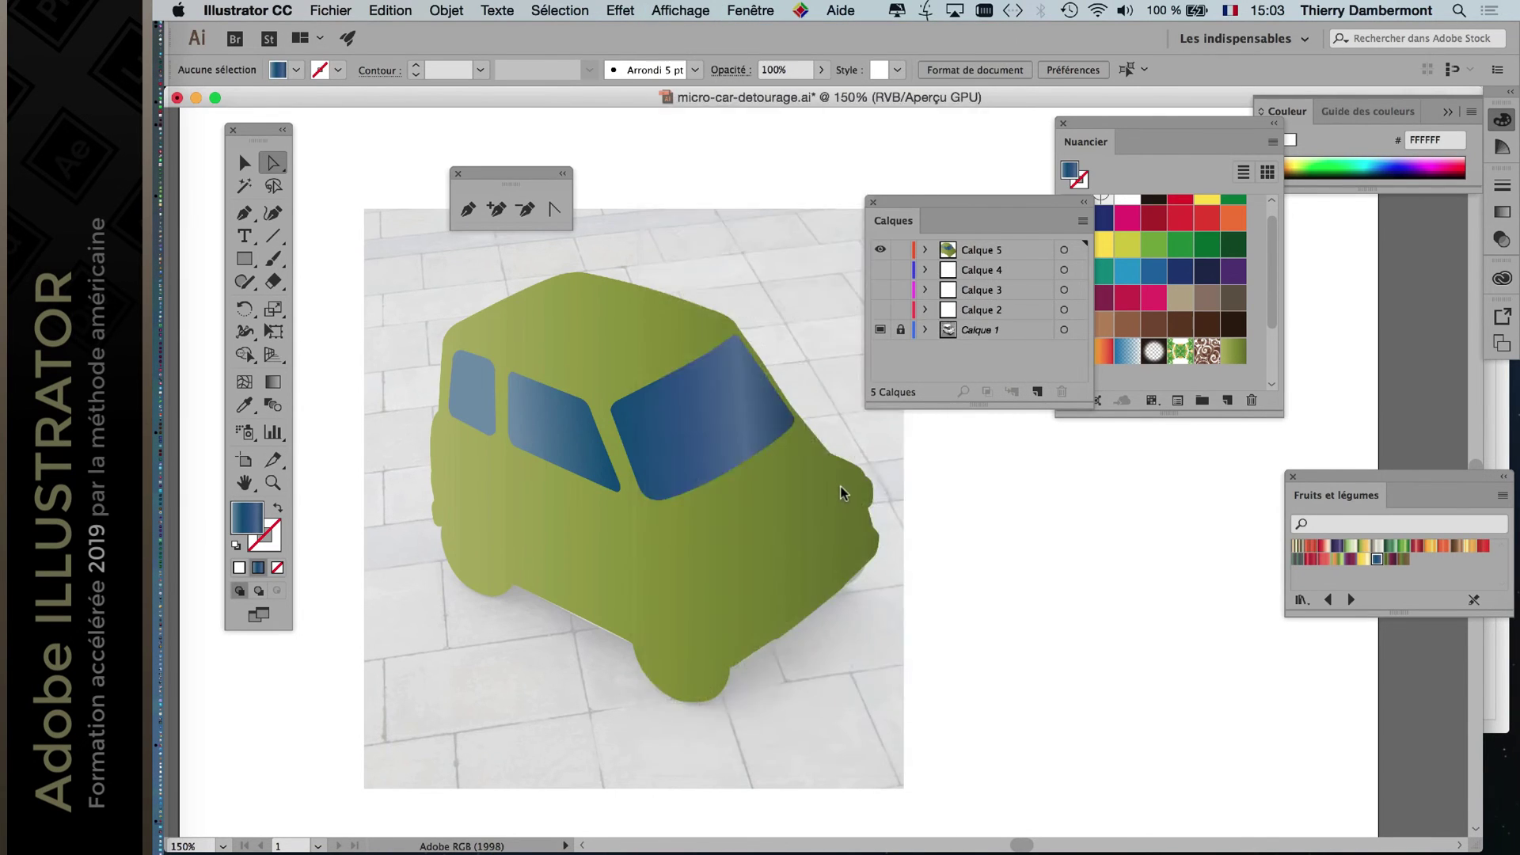
key("super+plus")
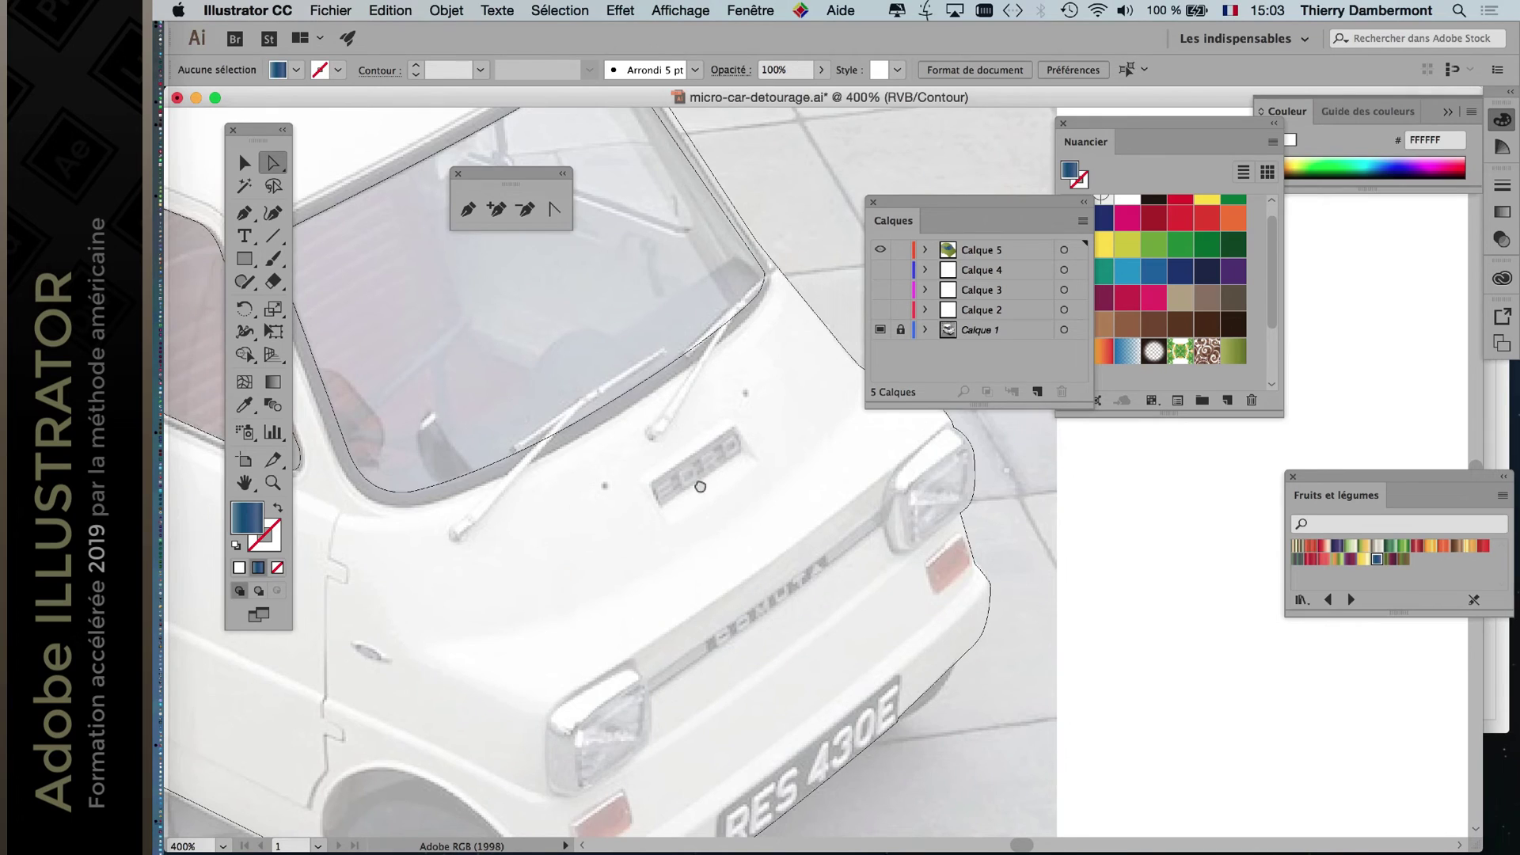
scroll(695, 485, "down", 3)
left_click(244, 212)
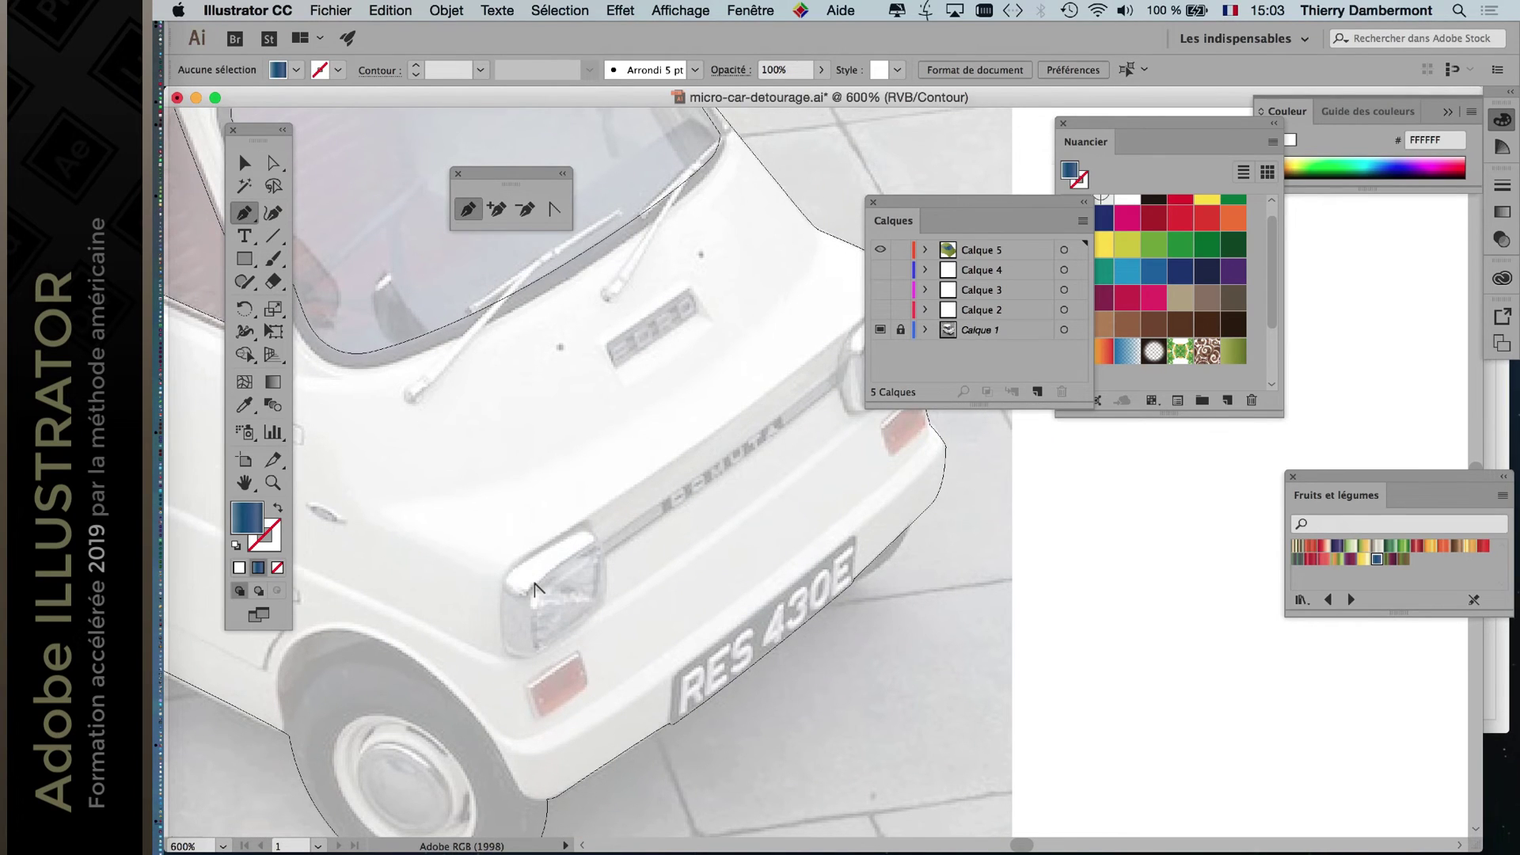
scroll(534, 588, "up", 2)
left_click(504, 558)
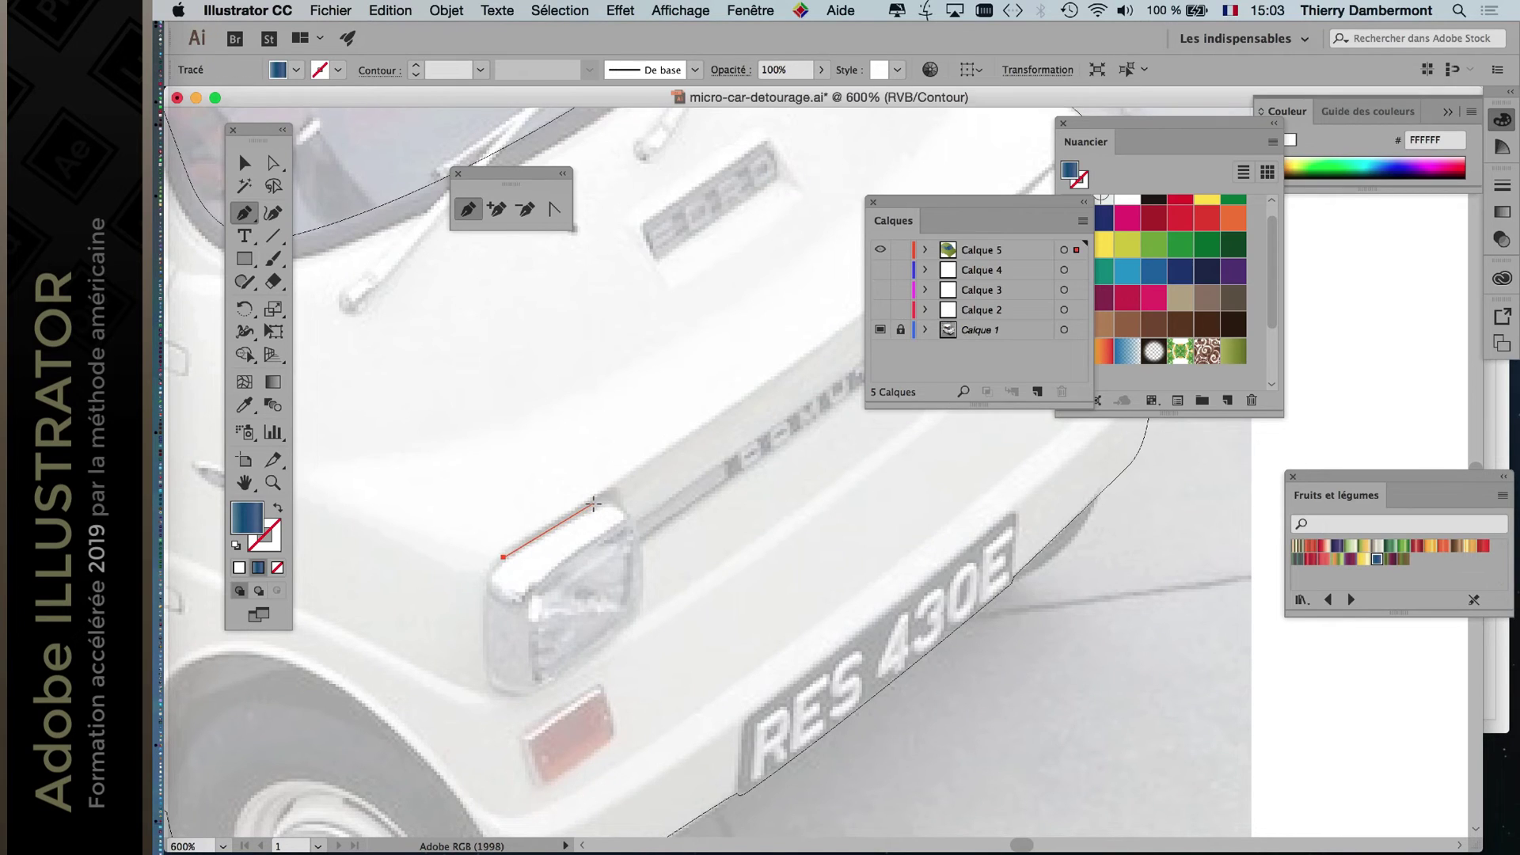
left_click_drag(634, 520, 635, 531)
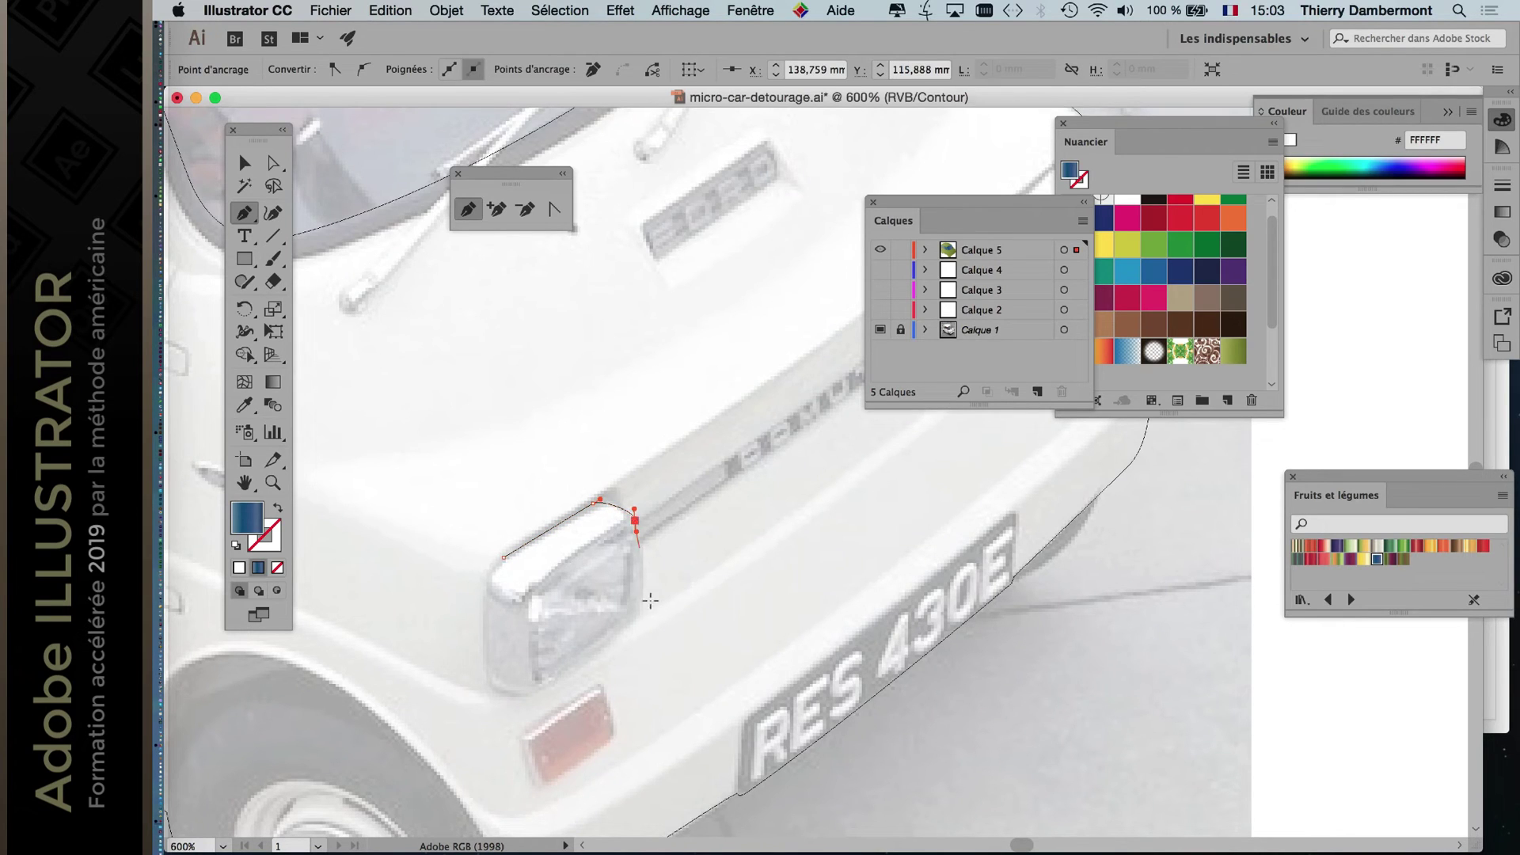
left_click_drag(641, 608, 605, 643)
left_click_drag(528, 695, 485, 677)
left_click(504, 558)
left_click(503, 559, "super")
Start a Pen tool path on the car's other headlight, tracing its upper edge and outer curve.
scroll(529, 568, "down", 3)
scroll(702, 597, "up", 3)
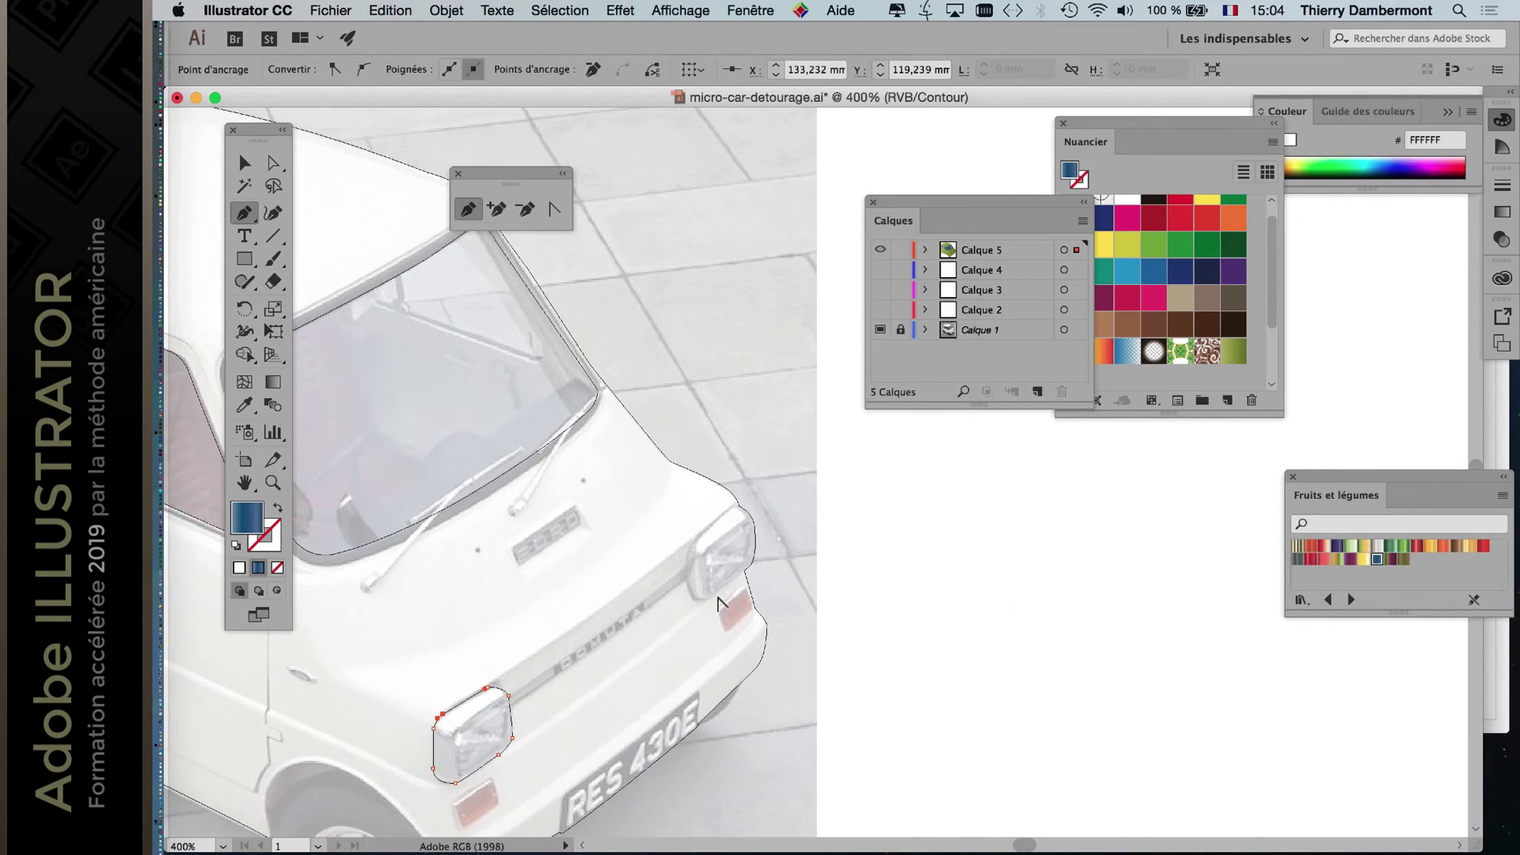
scroll(718, 603, "up", 2)
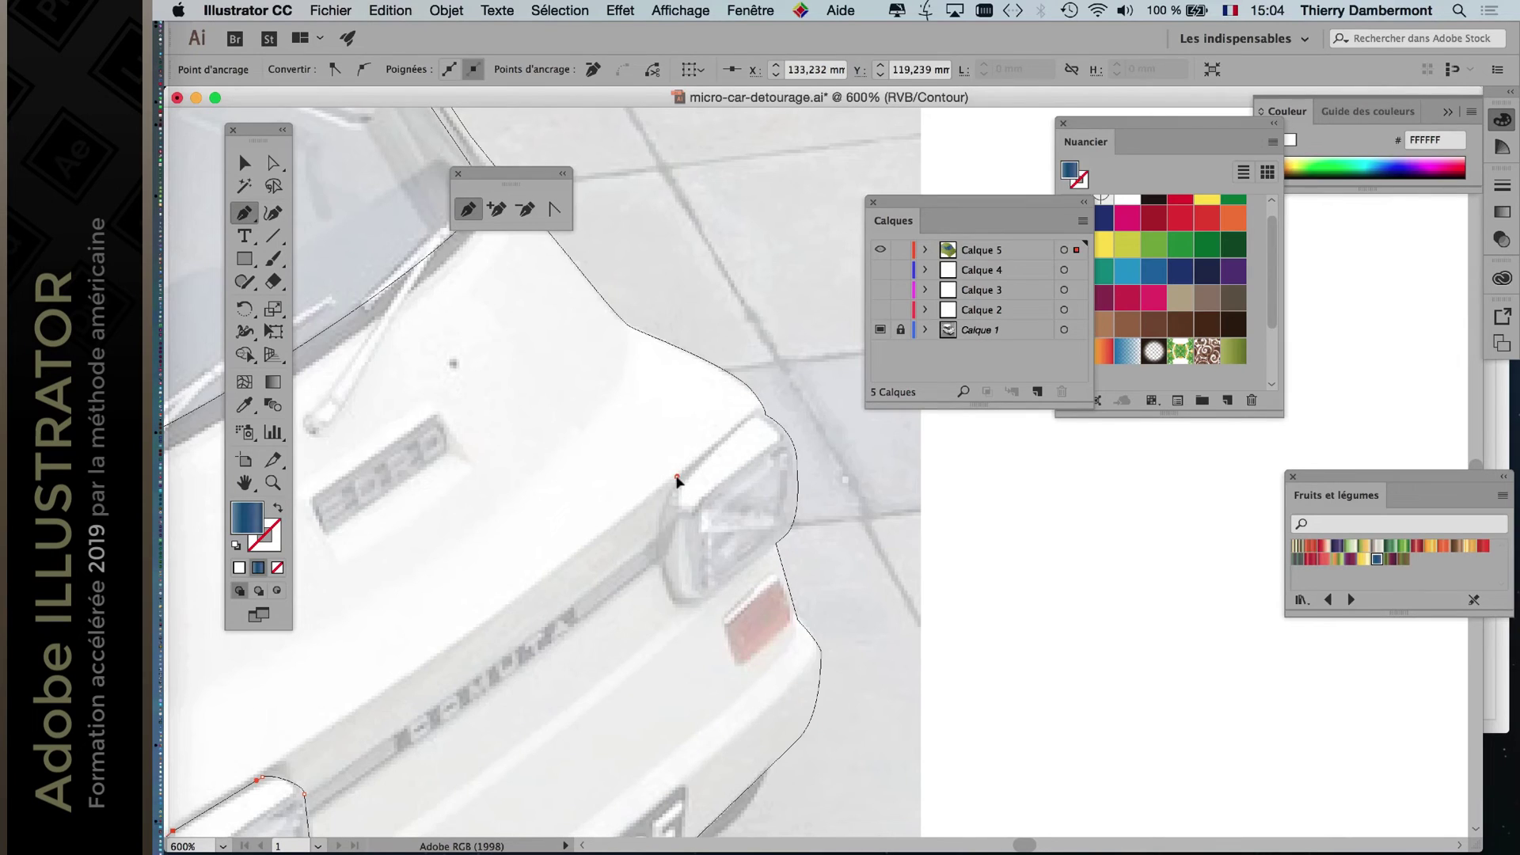
left_click(677, 477)
left_click(752, 413)
left_click(765, 408)
left_click(772, 419)
left_click(781, 432)
left_click(797, 466)
key("super+z")
key("super+z")
left_click(787, 432)
left_click(801, 467)
left_click_drag(799, 456, 793, 433)
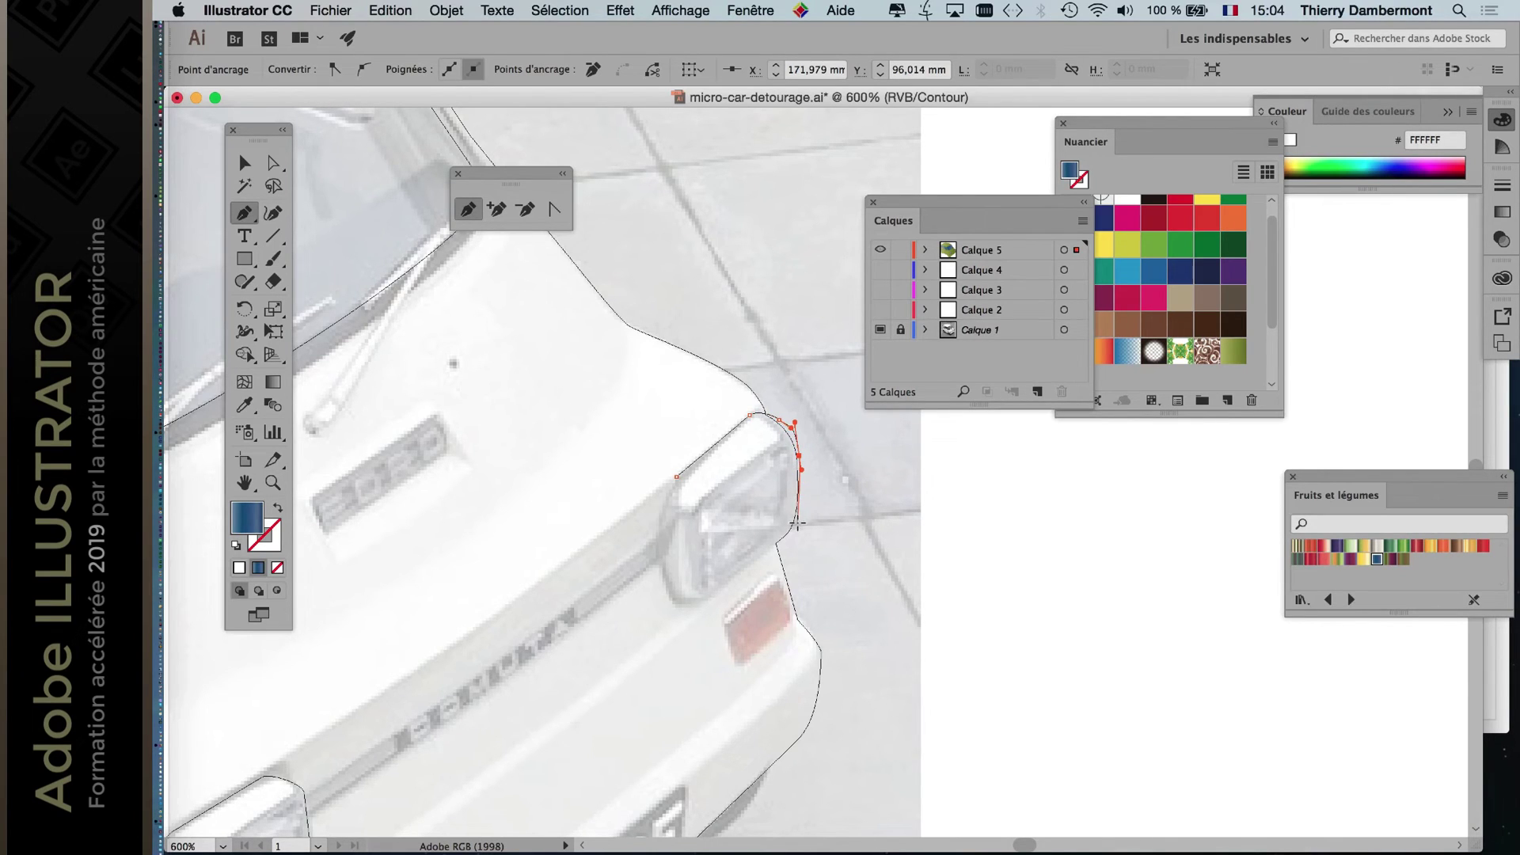
left_click_drag(797, 523, 760, 554)
Continue the path along that headlight's lower edge and inner side, close it and deselect it.
scroll(779, 546, "up", 2)
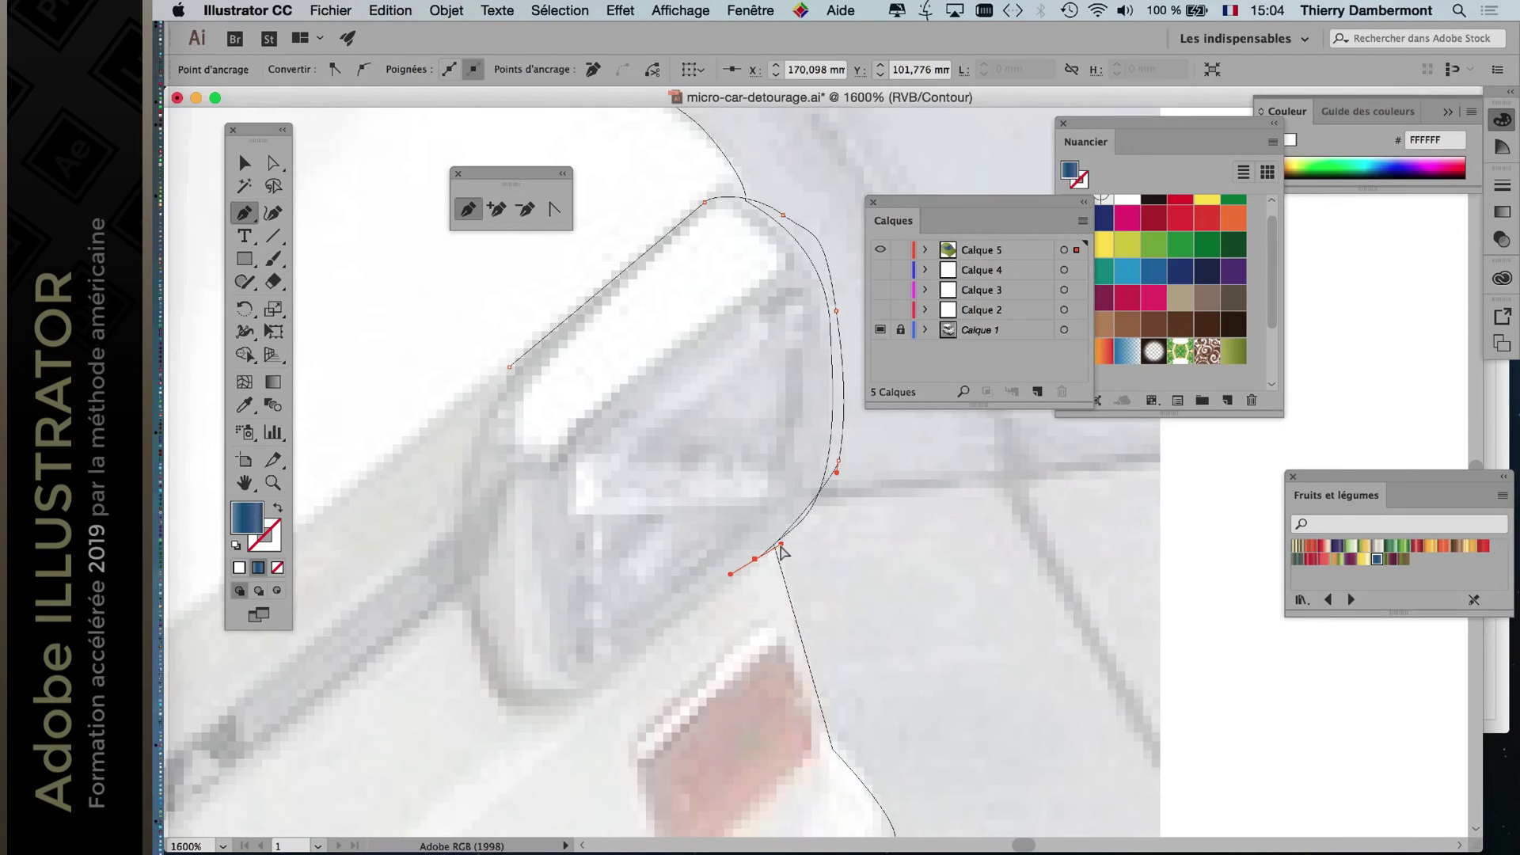
left_click_drag(781, 547, 807, 532)
left_click_drag(570, 704, 557, 707)
left_click_drag(470, 637, 492, 719)
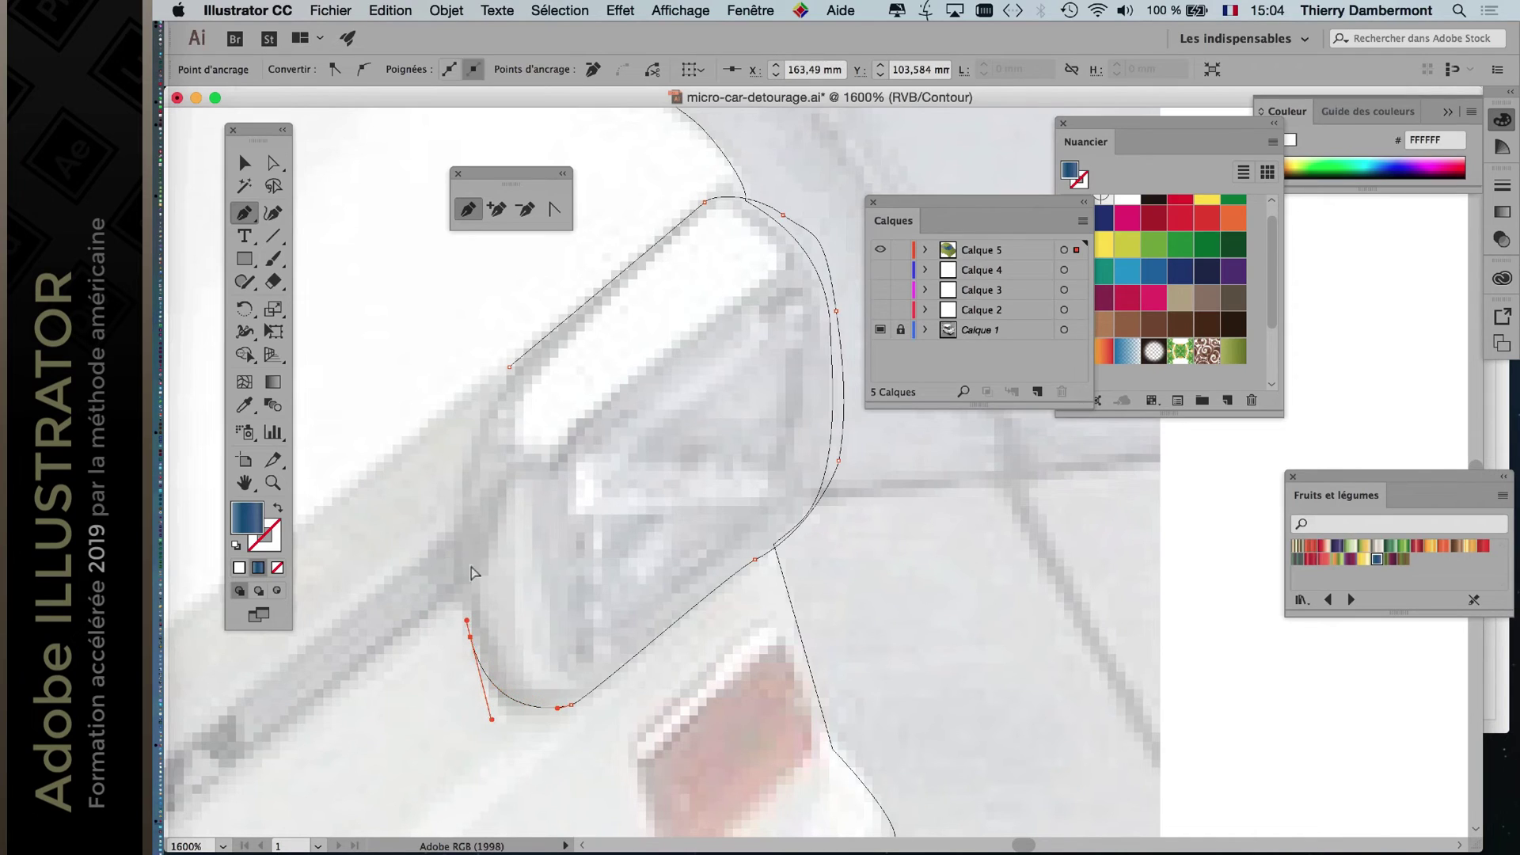
left_click_drag(465, 438, 445, 506)
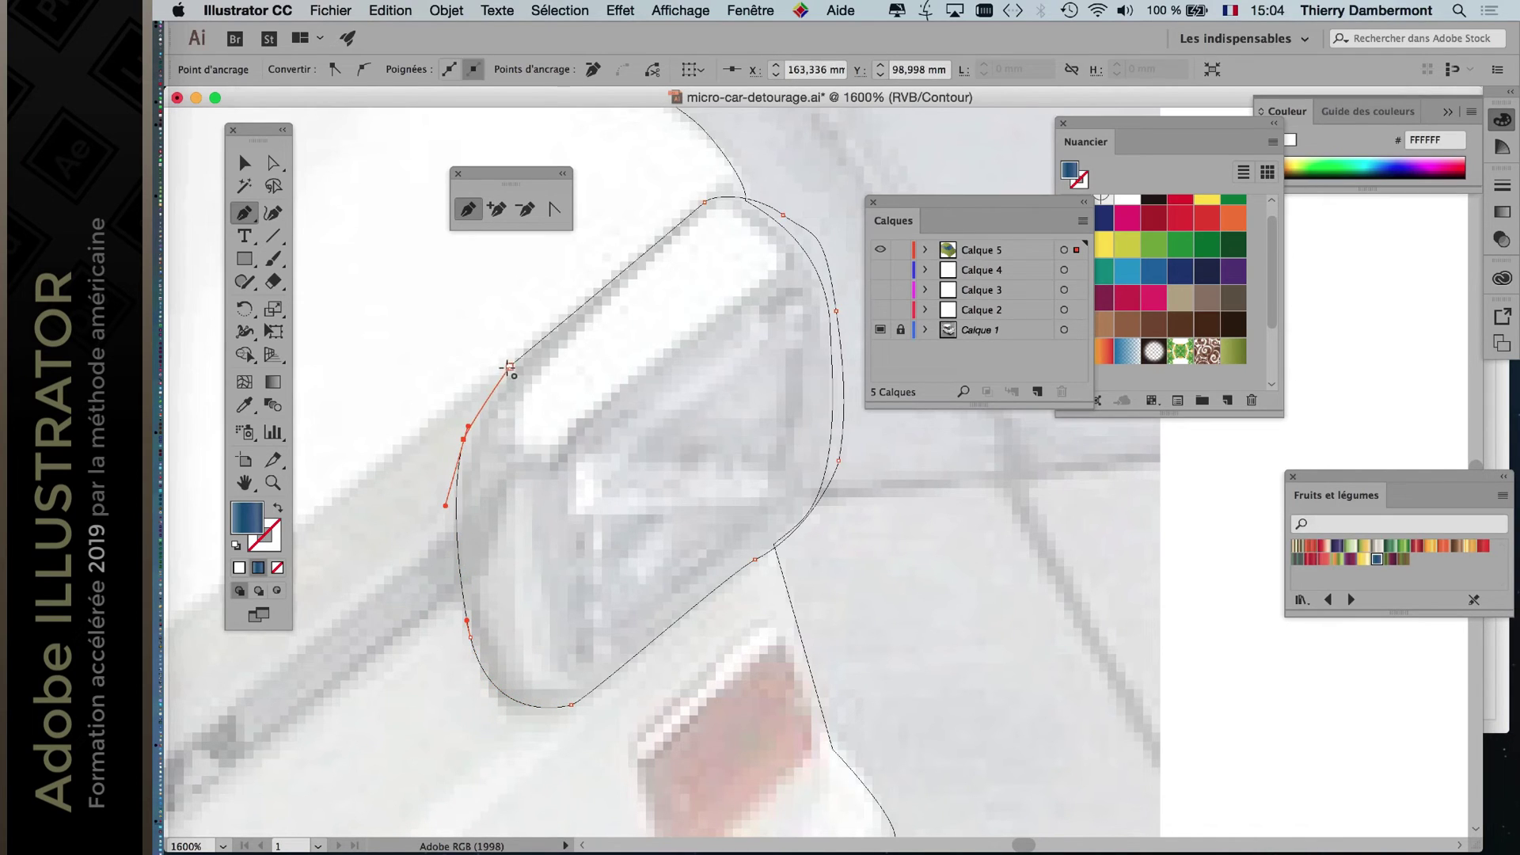
left_click_drag(509, 366, 533, 370)
scroll(533, 372, "down", 4)
scroll(533, 390, "down", 3)
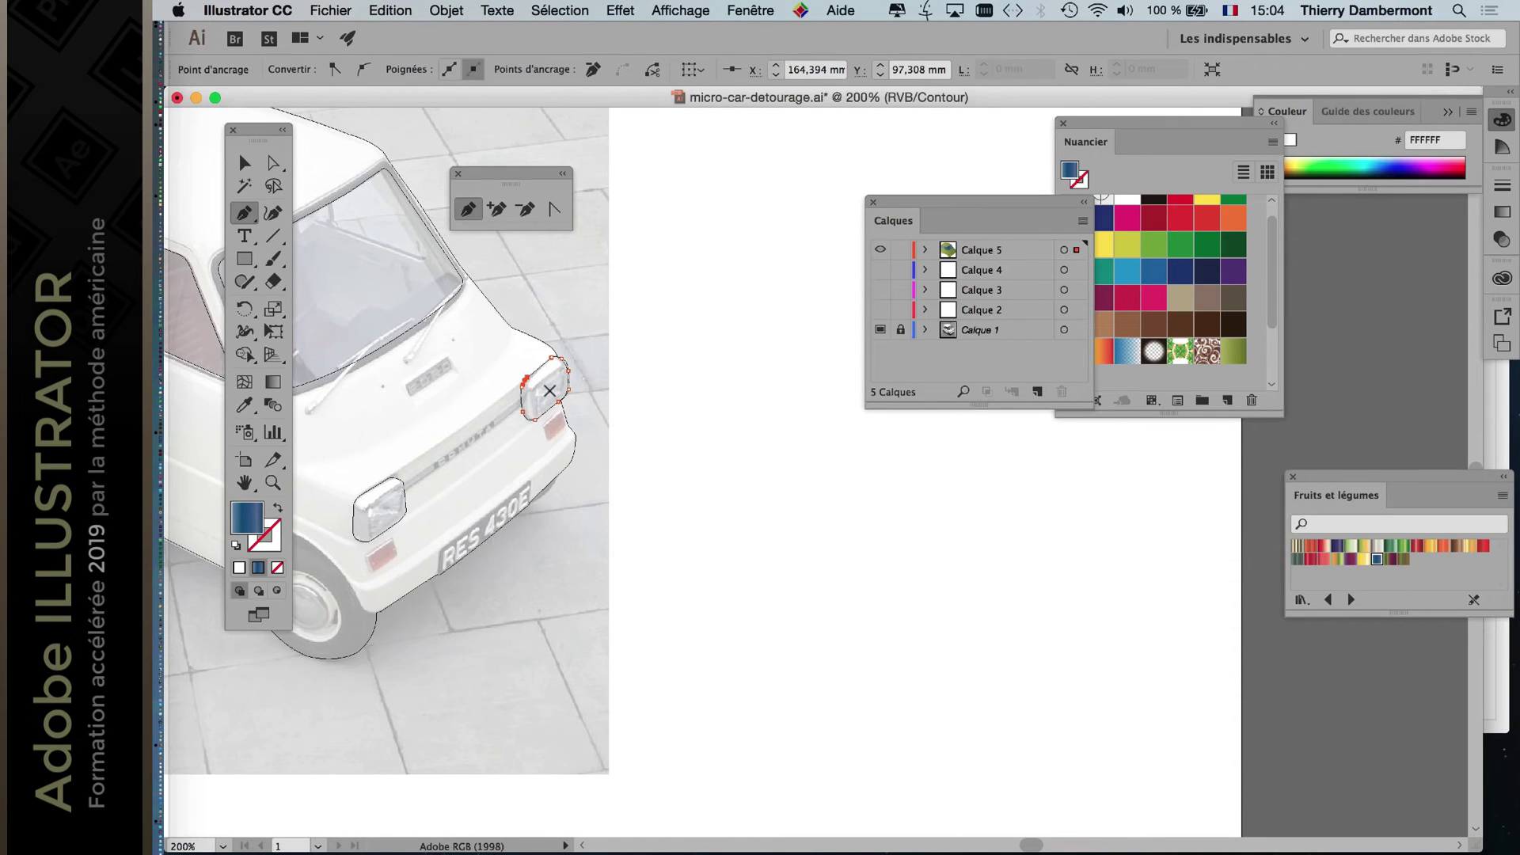
left_click(273, 163)
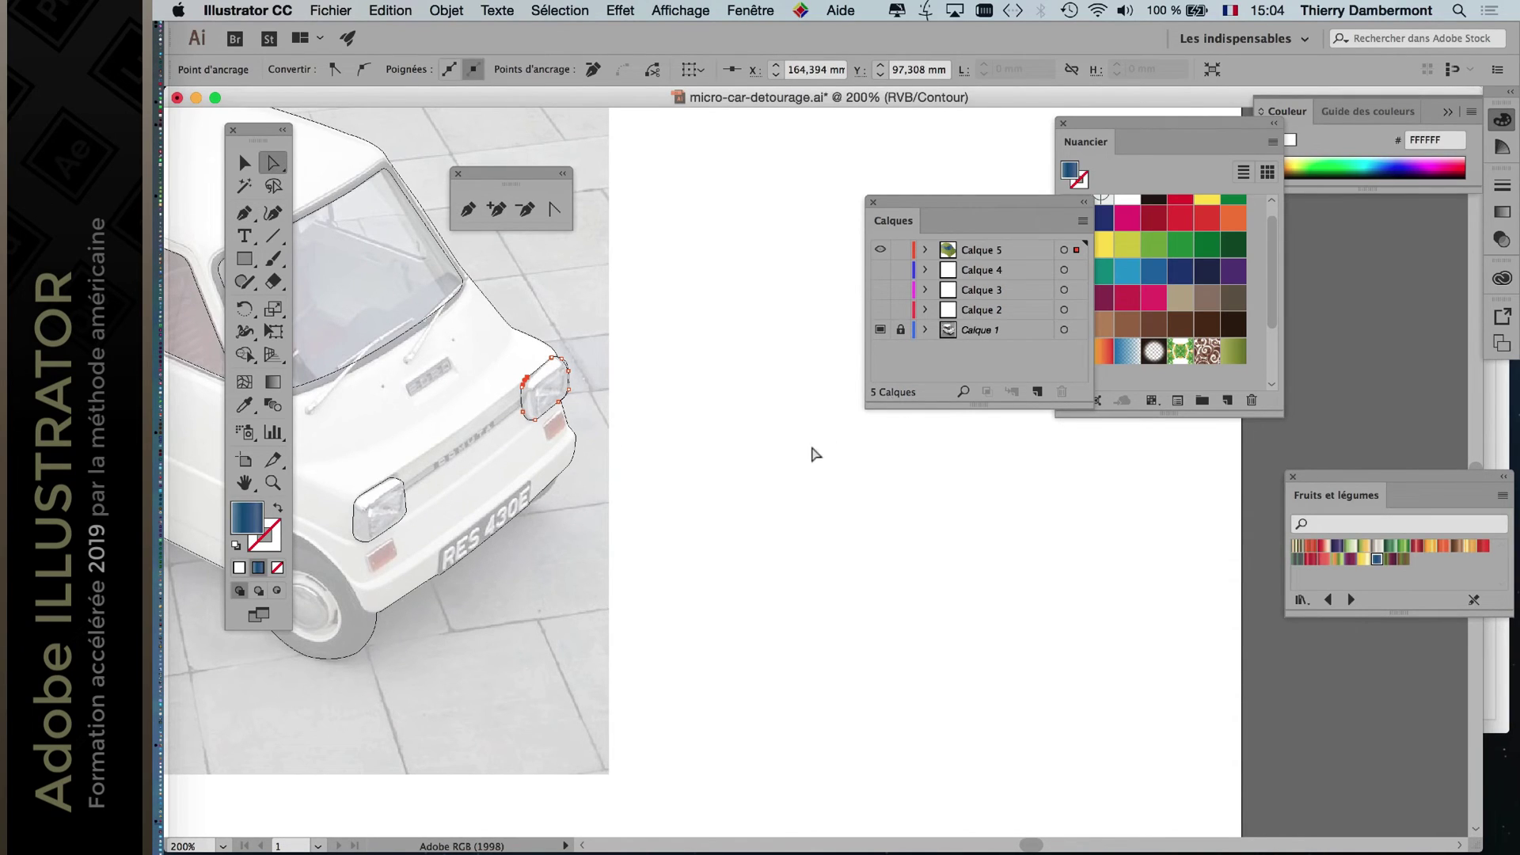
left_click(884, 517)
Detach the direct selection tool group as a floating panel and place it beside the floating pen tools.
scroll(393, 475, "up", 3)
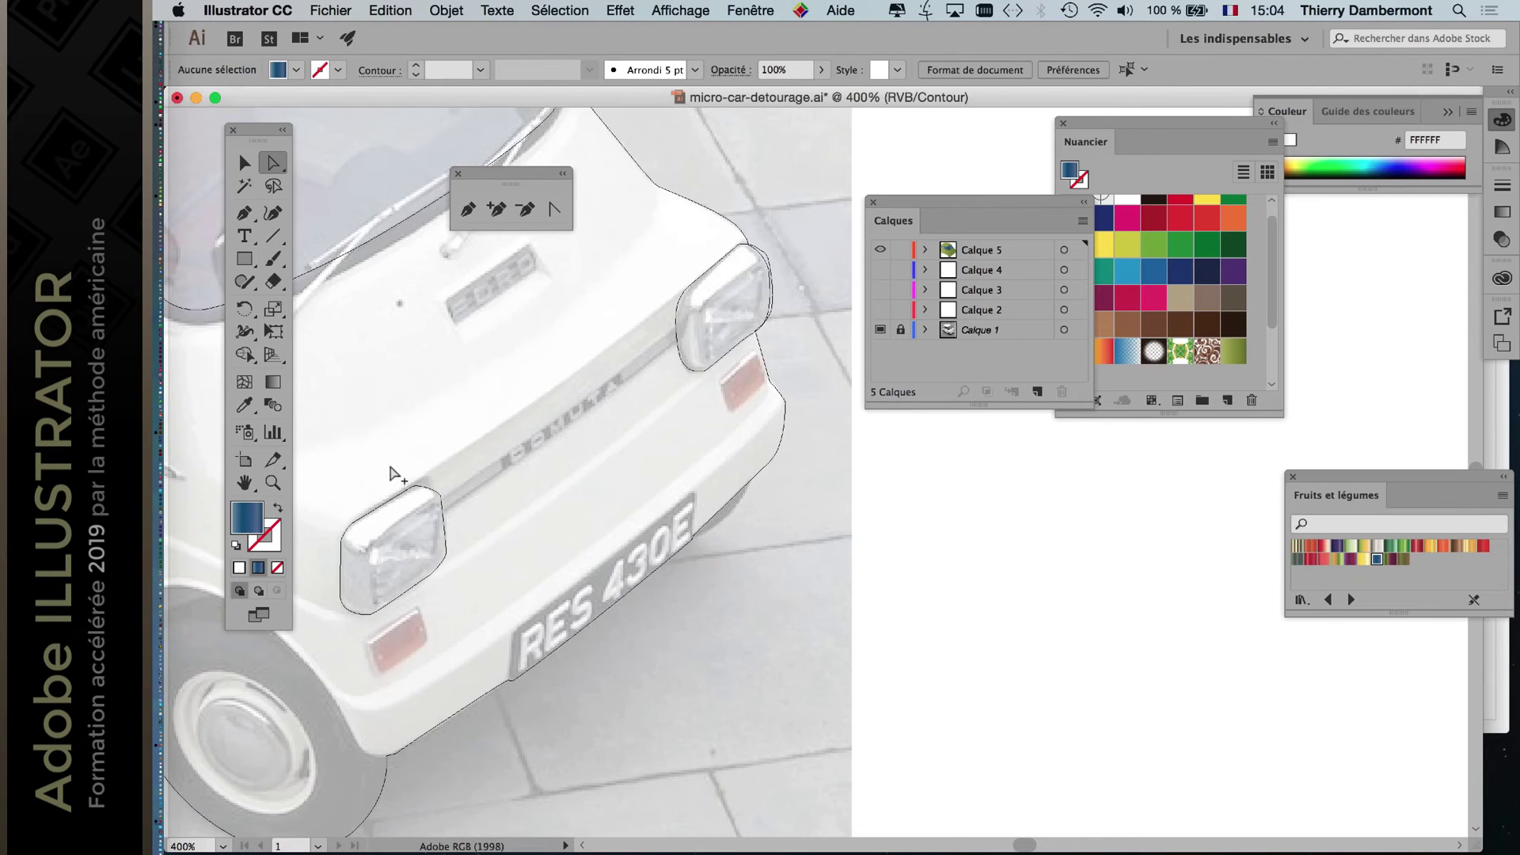
left_click(273, 165)
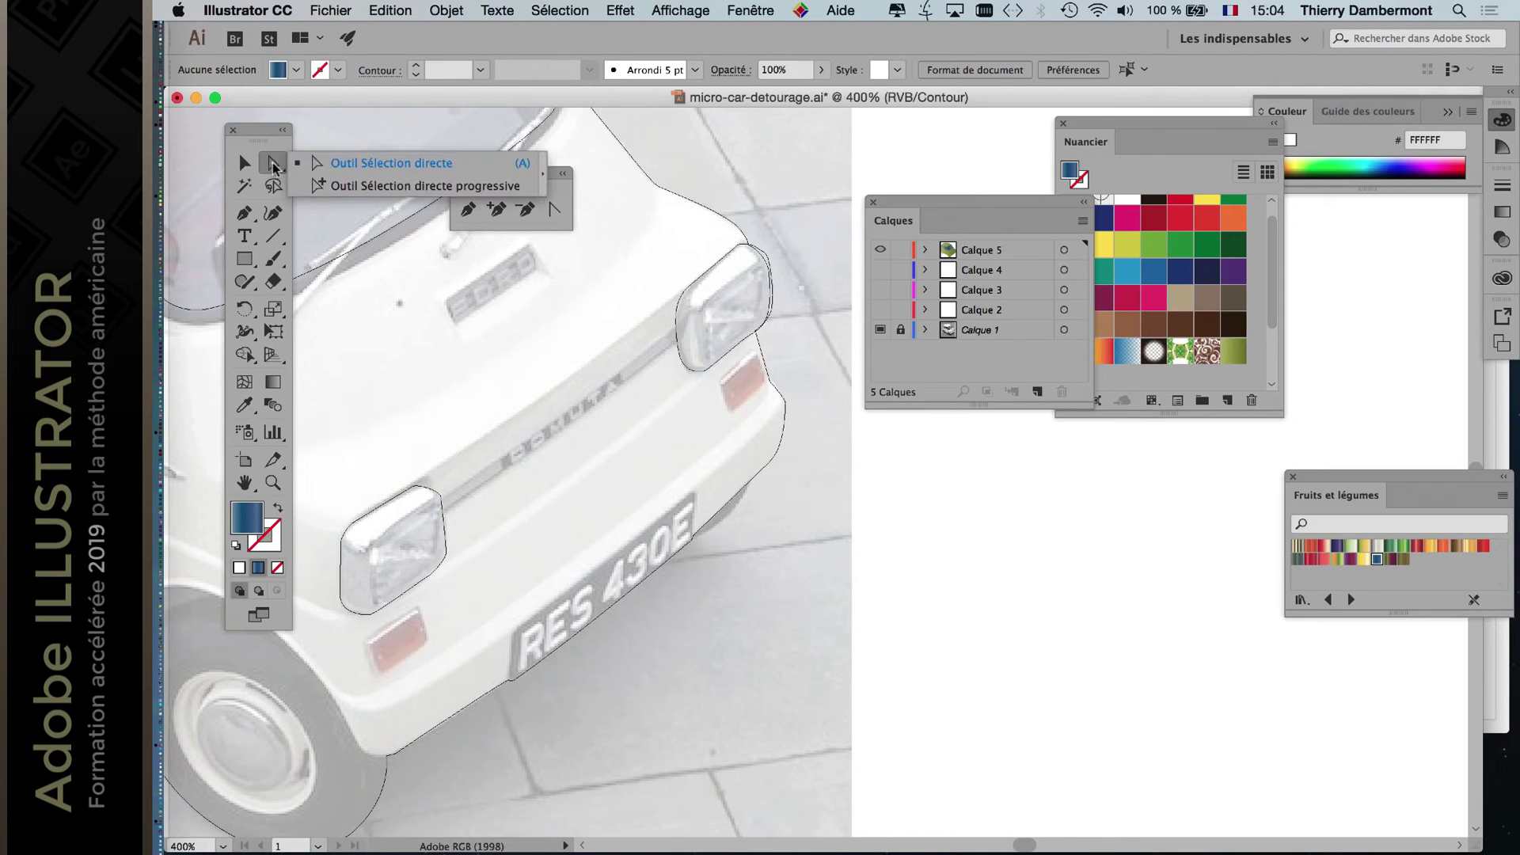
left_click_drag(273, 165, 545, 190)
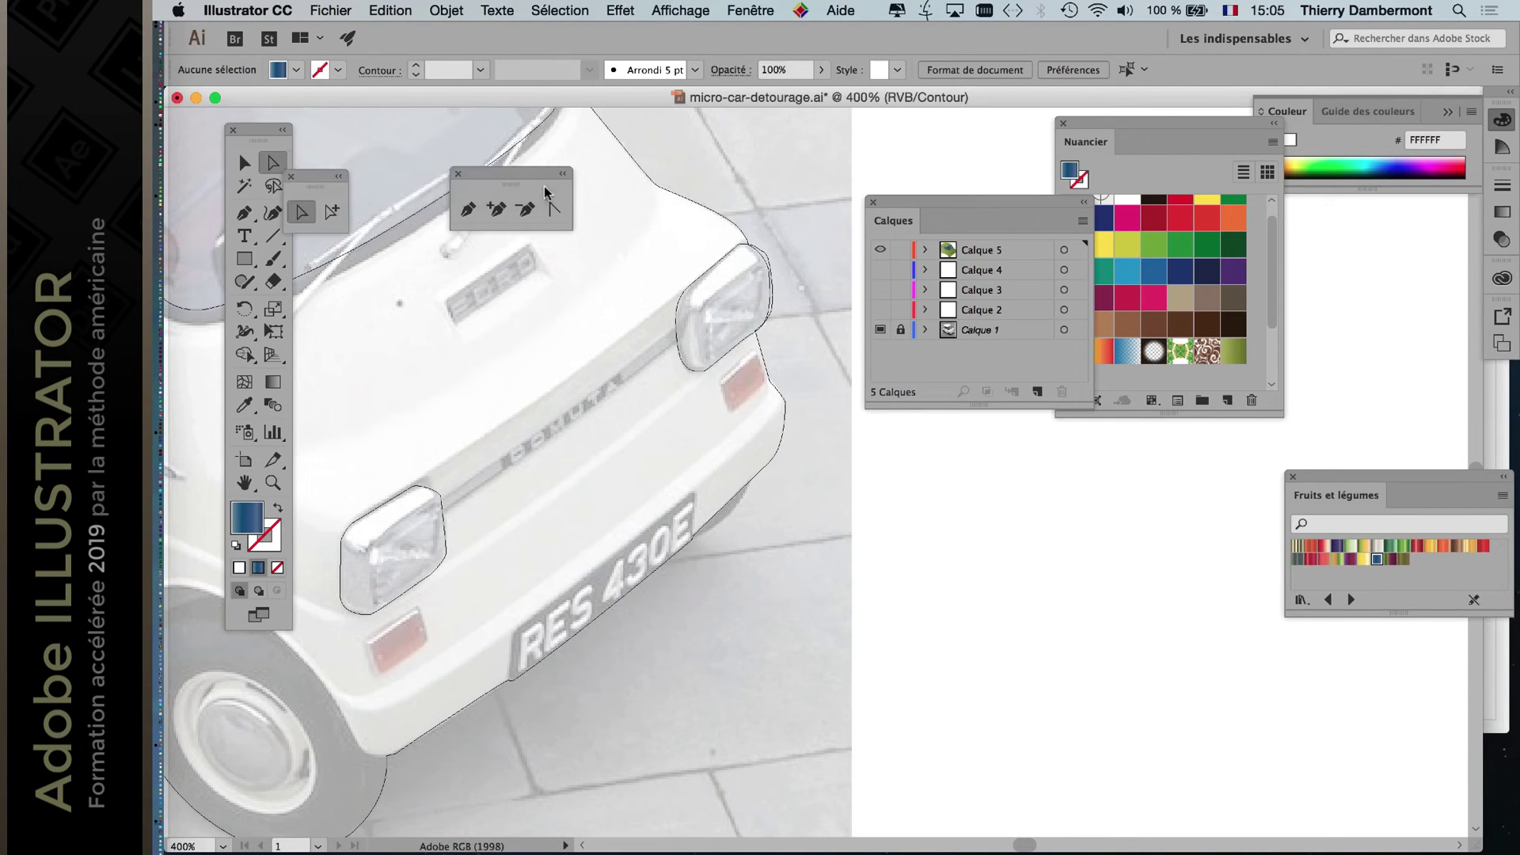
left_click_drag(296, 175, 374, 157)
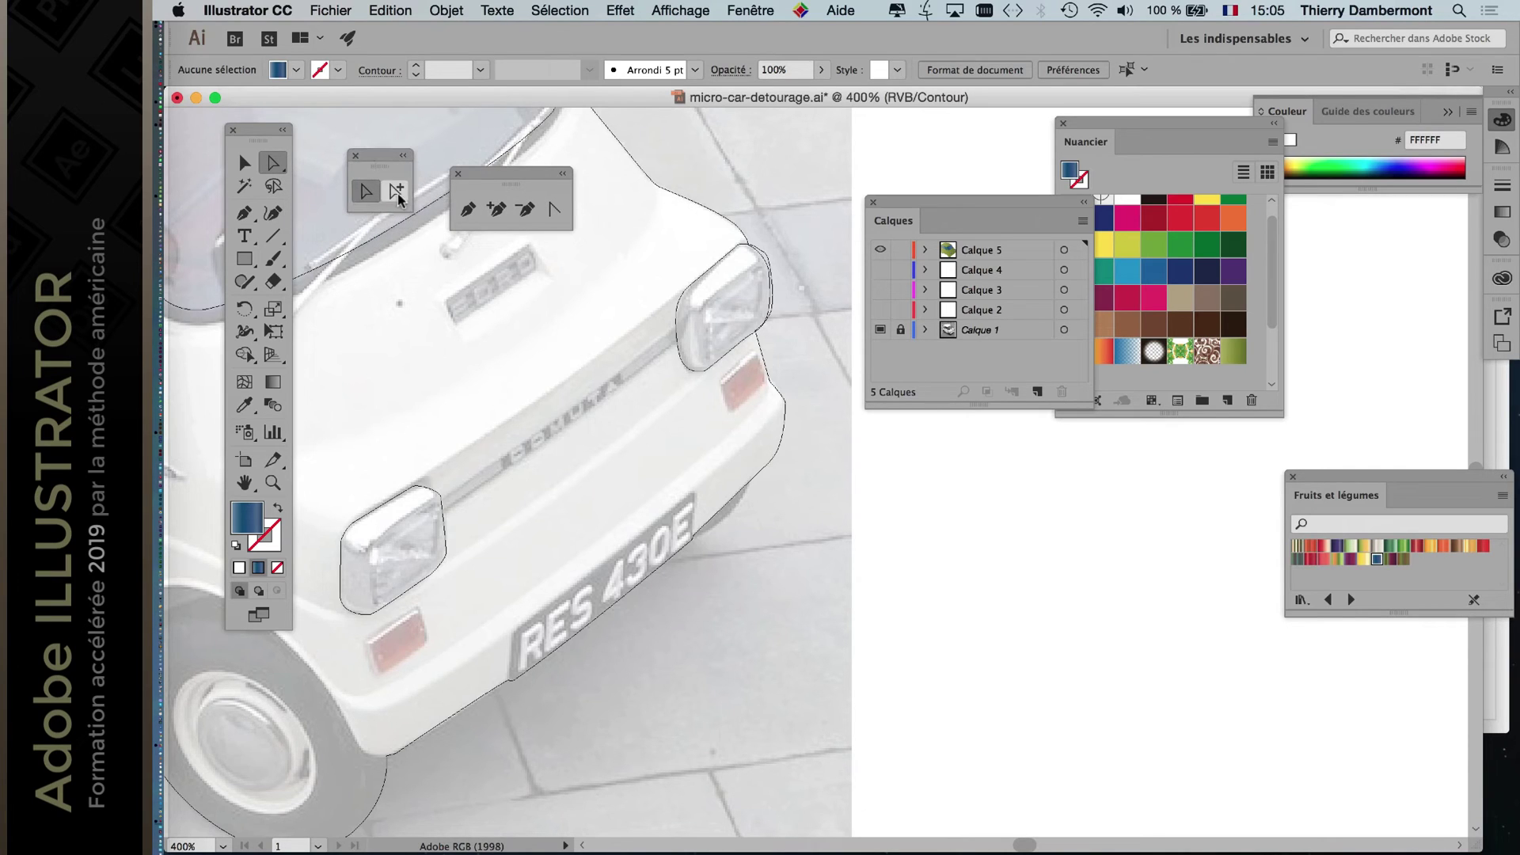
Select both headlight paths as whole objects and fill them with the white-to-black gradient swatch in preview view.
left_click(396, 191)
left_click(440, 506)
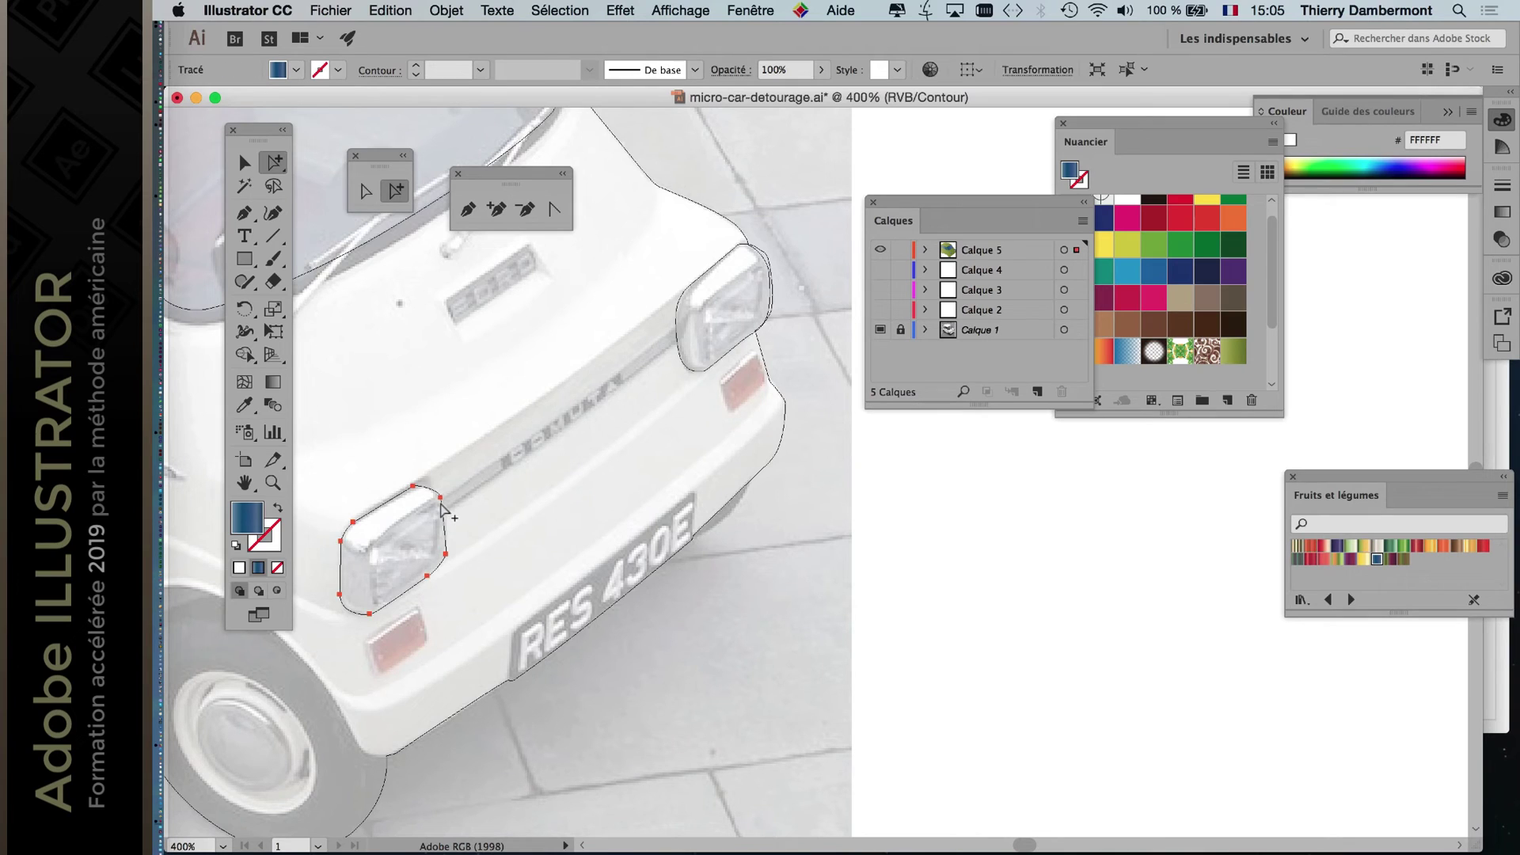
left_click(709, 372, "shift")
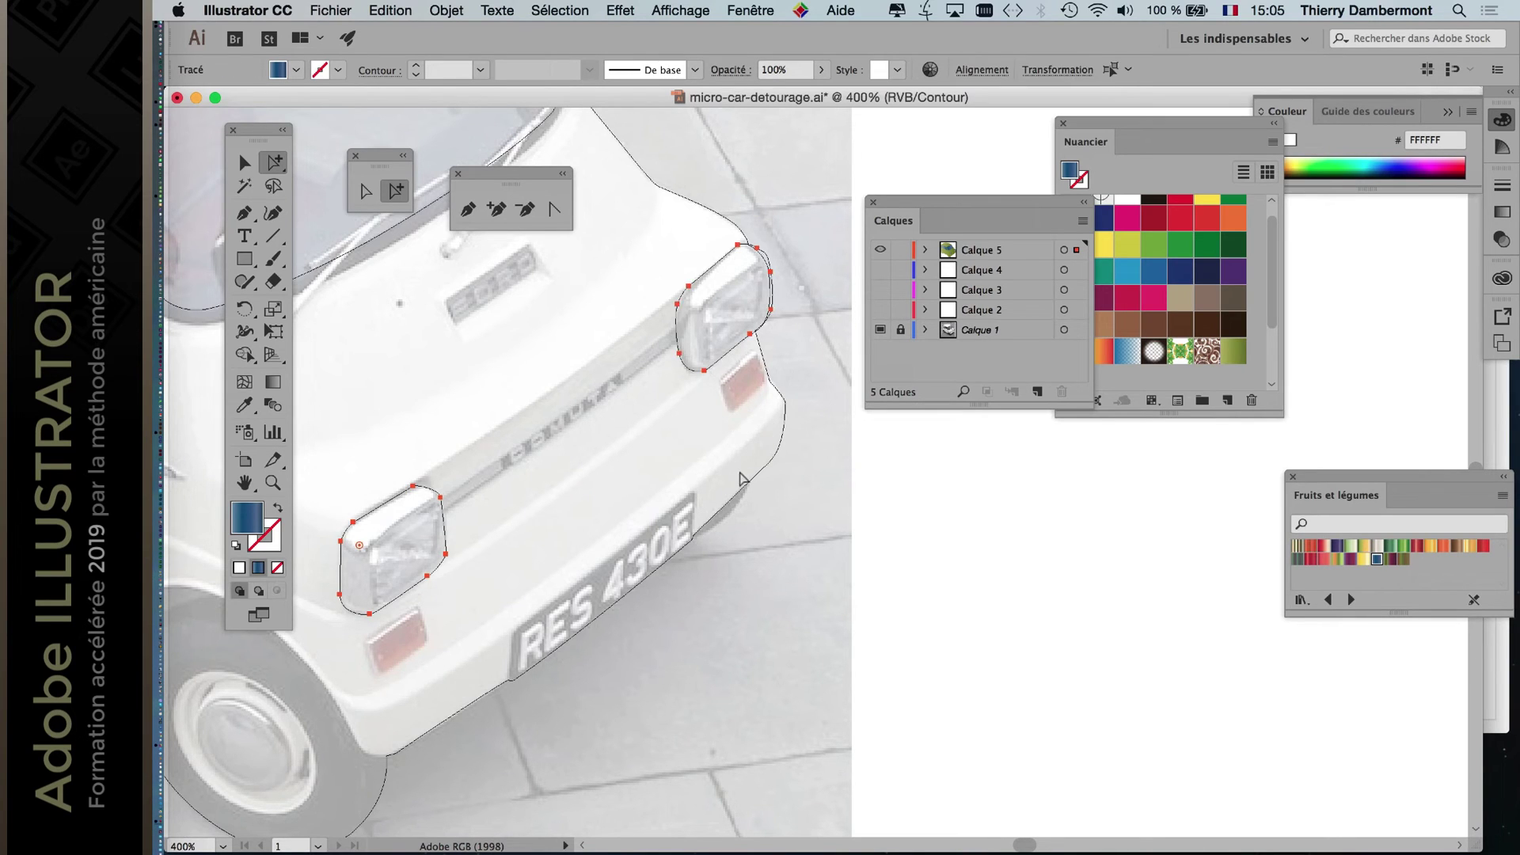
key("super+minus")
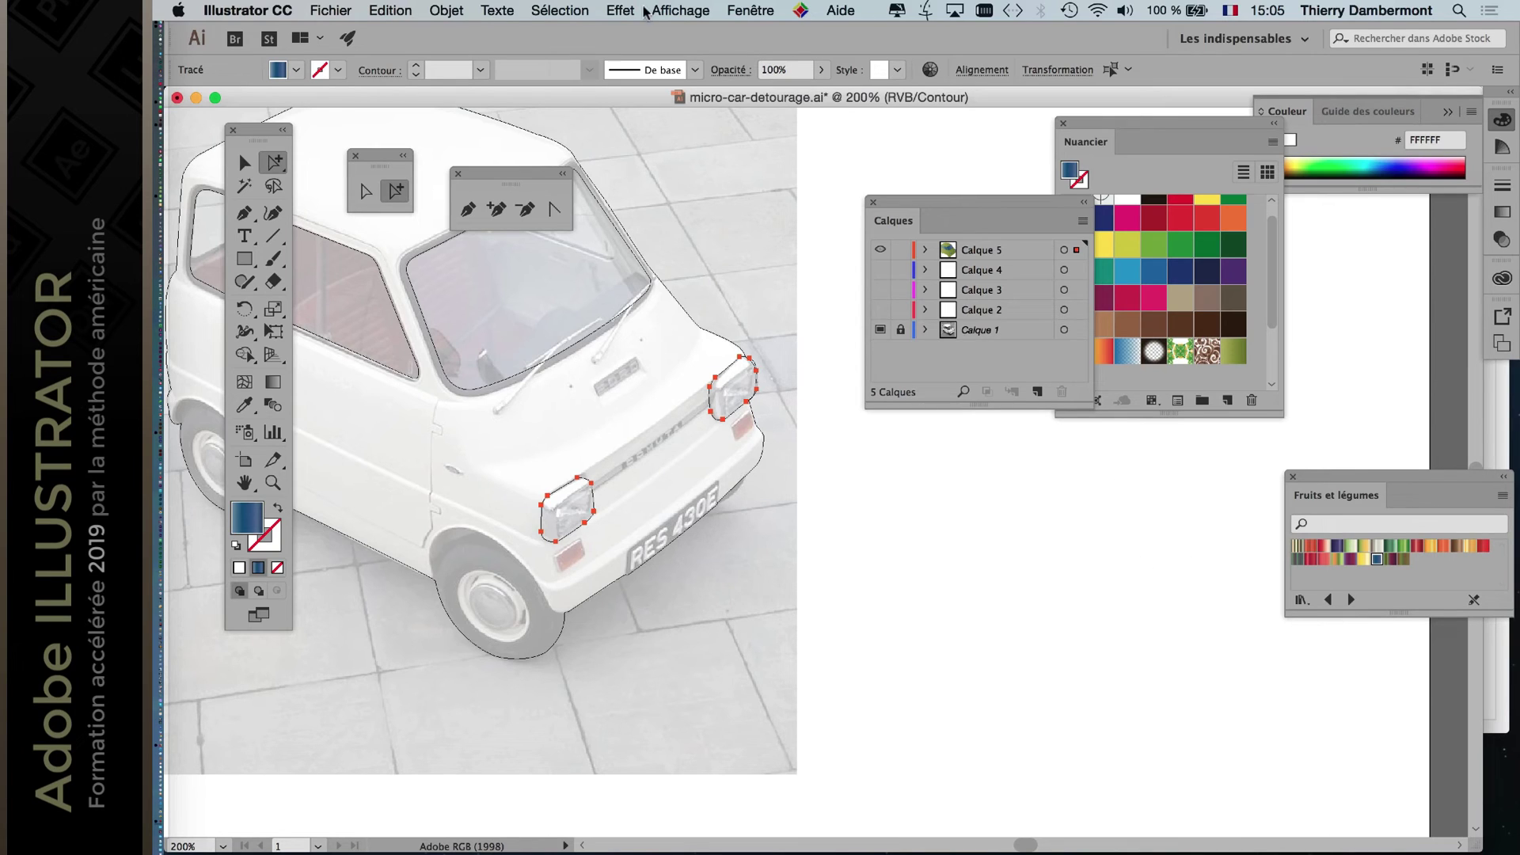
key("super+y")
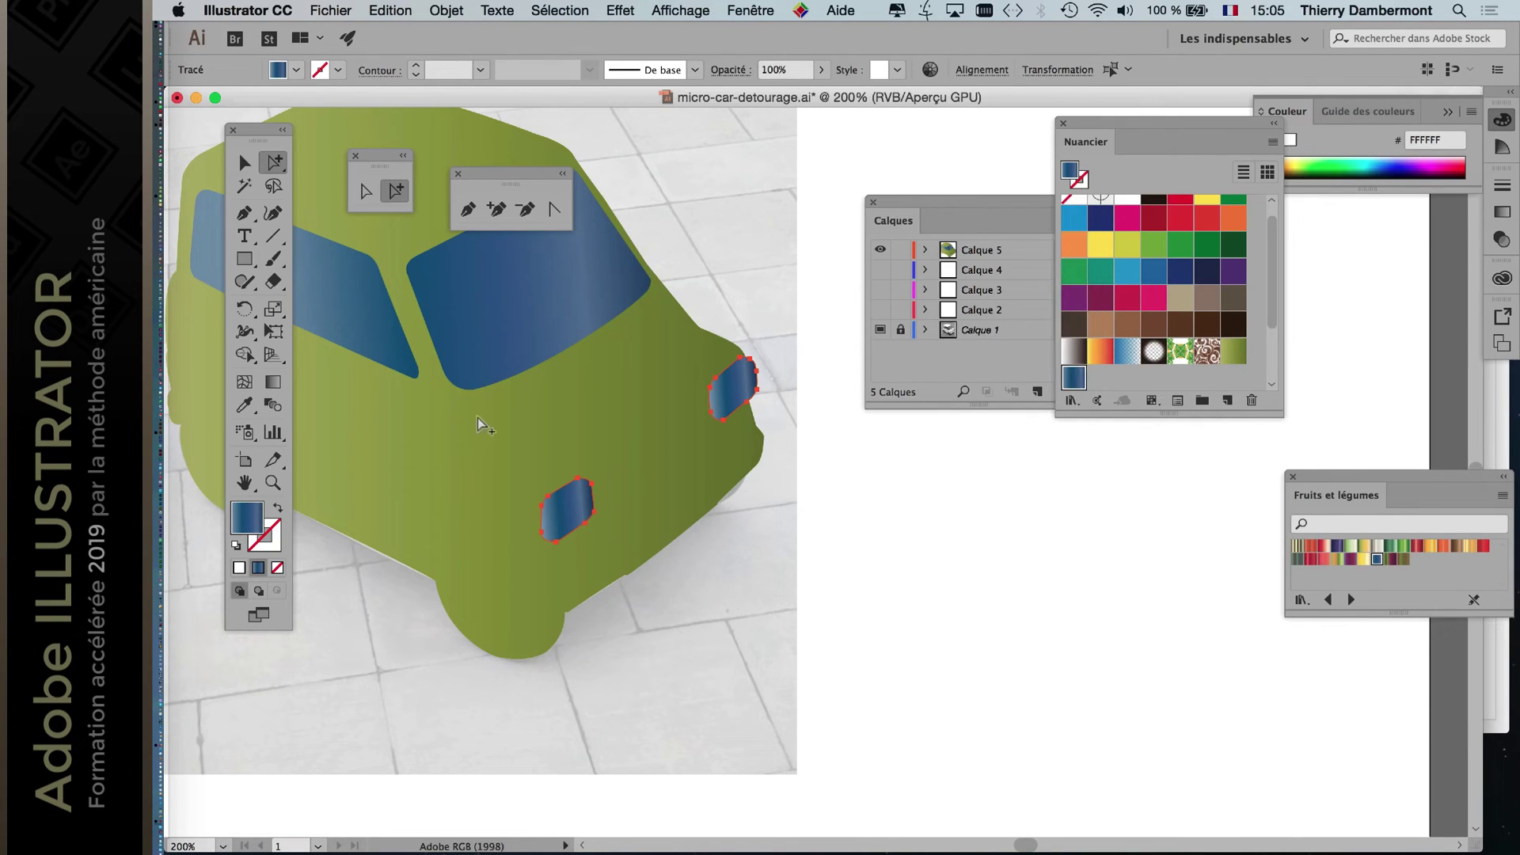
left_click(1073, 350)
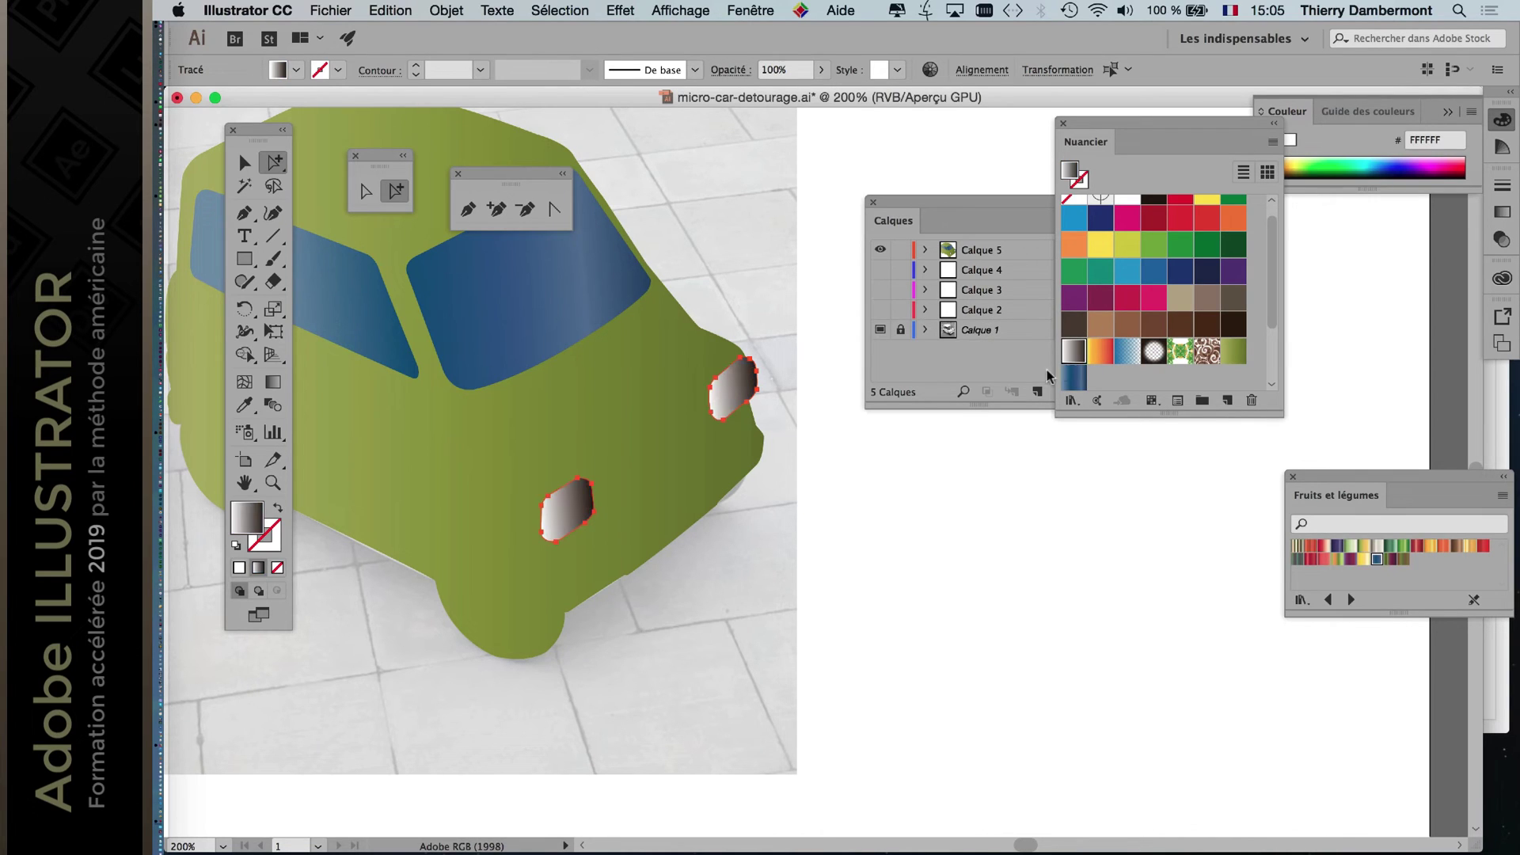
Redraw the gradient's direction across both headlights so they show mostly its white end, and deselect them.
left_click(272, 381)
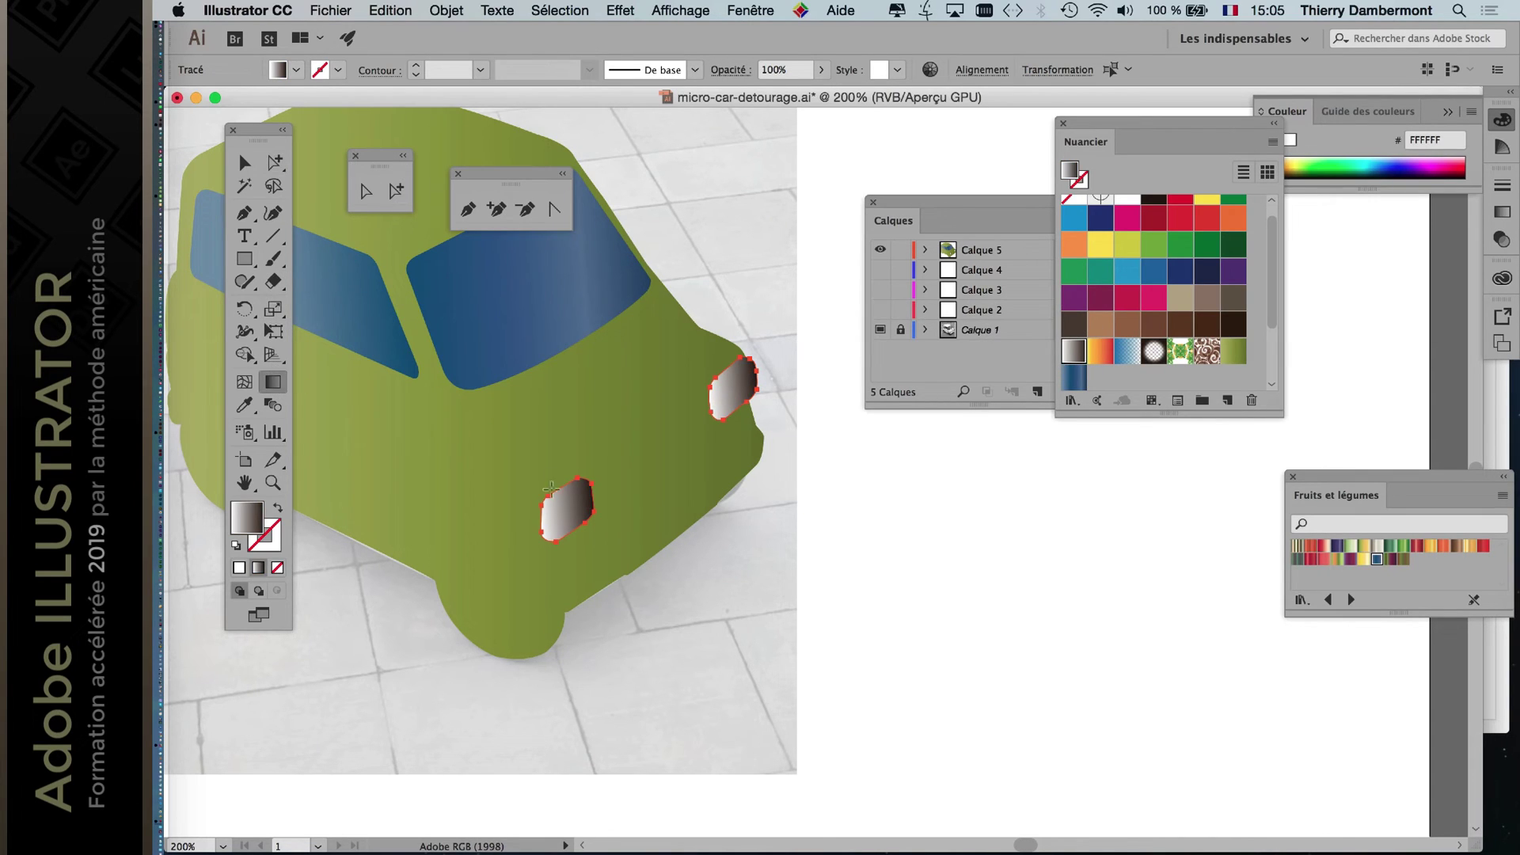
mouse_move(543, 504)
left_mouse_down()
mouse_move(586, 542)
mouse_move(606, 529)
left_mouse_up()
left_click_drag(571, 381, 663, 518)
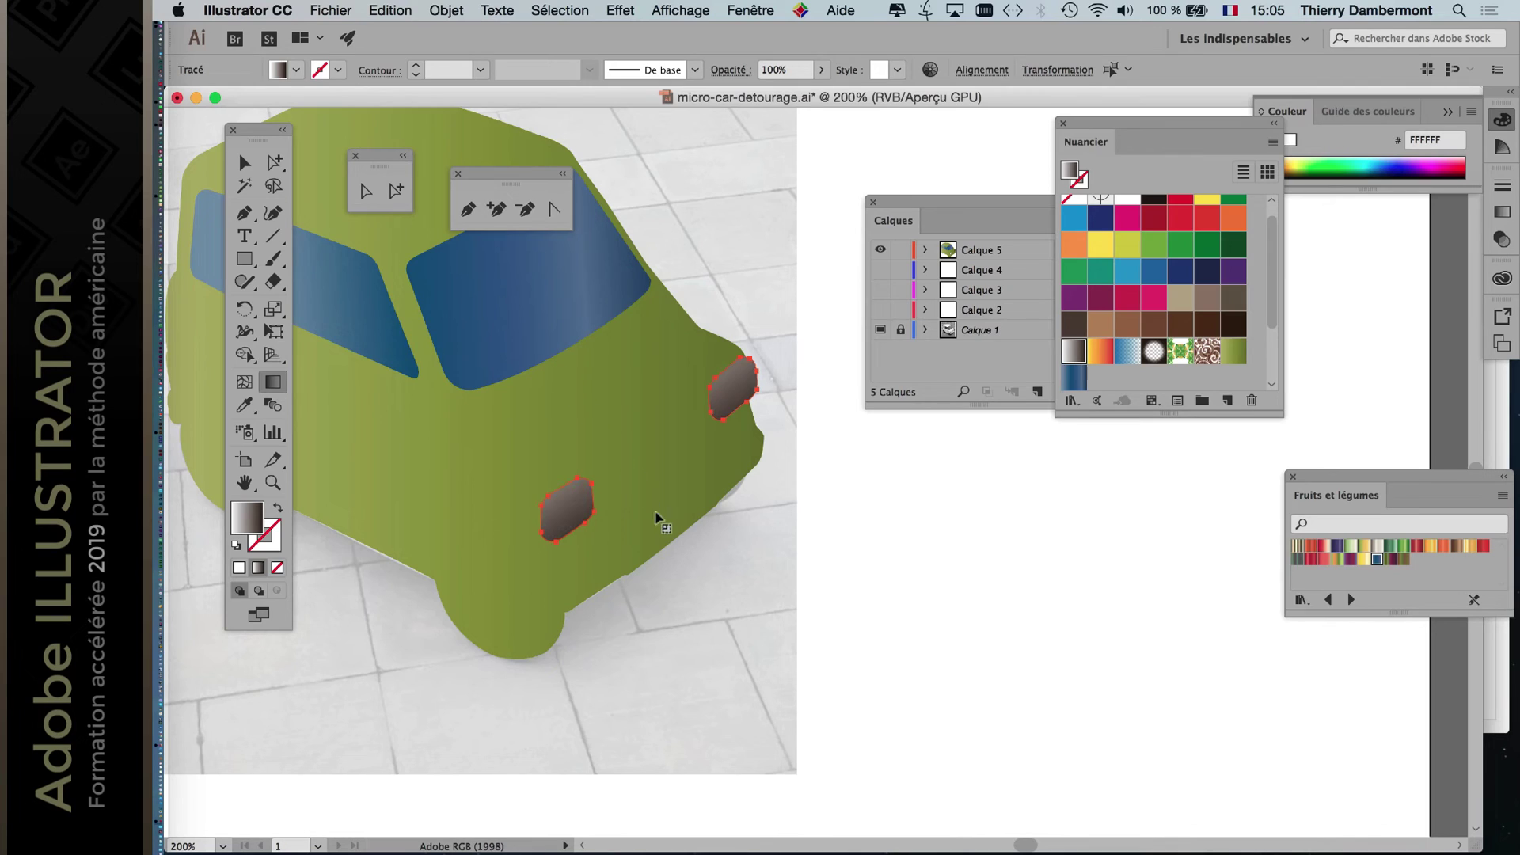
left_click_drag(672, 431, 653, 509)
scroll(669, 485, "down", 1)
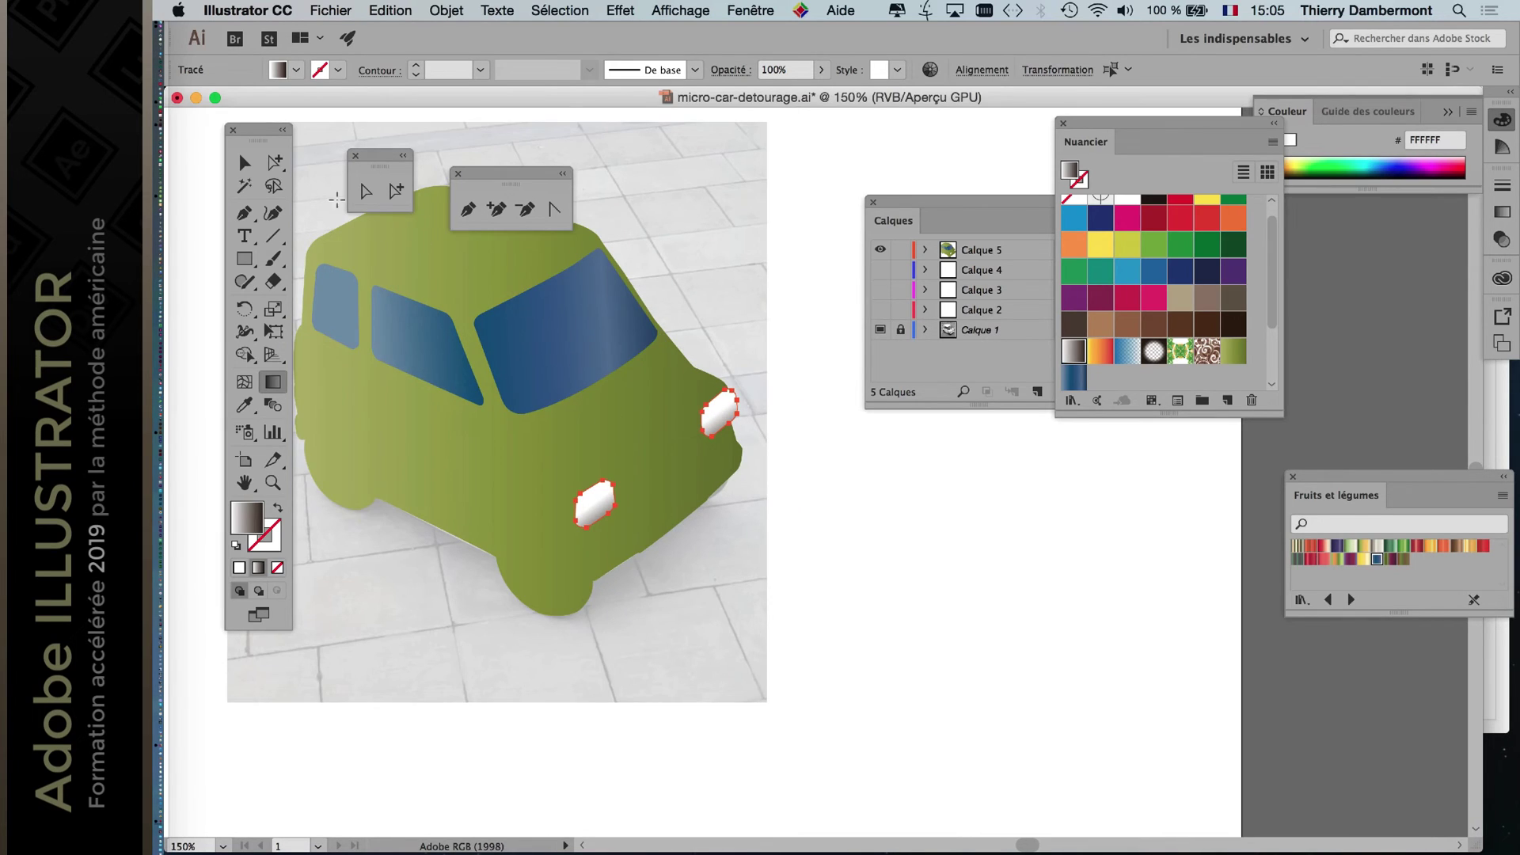
left_click(273, 164)
left_click(885, 630)
scroll(884, 630, "down", 1)
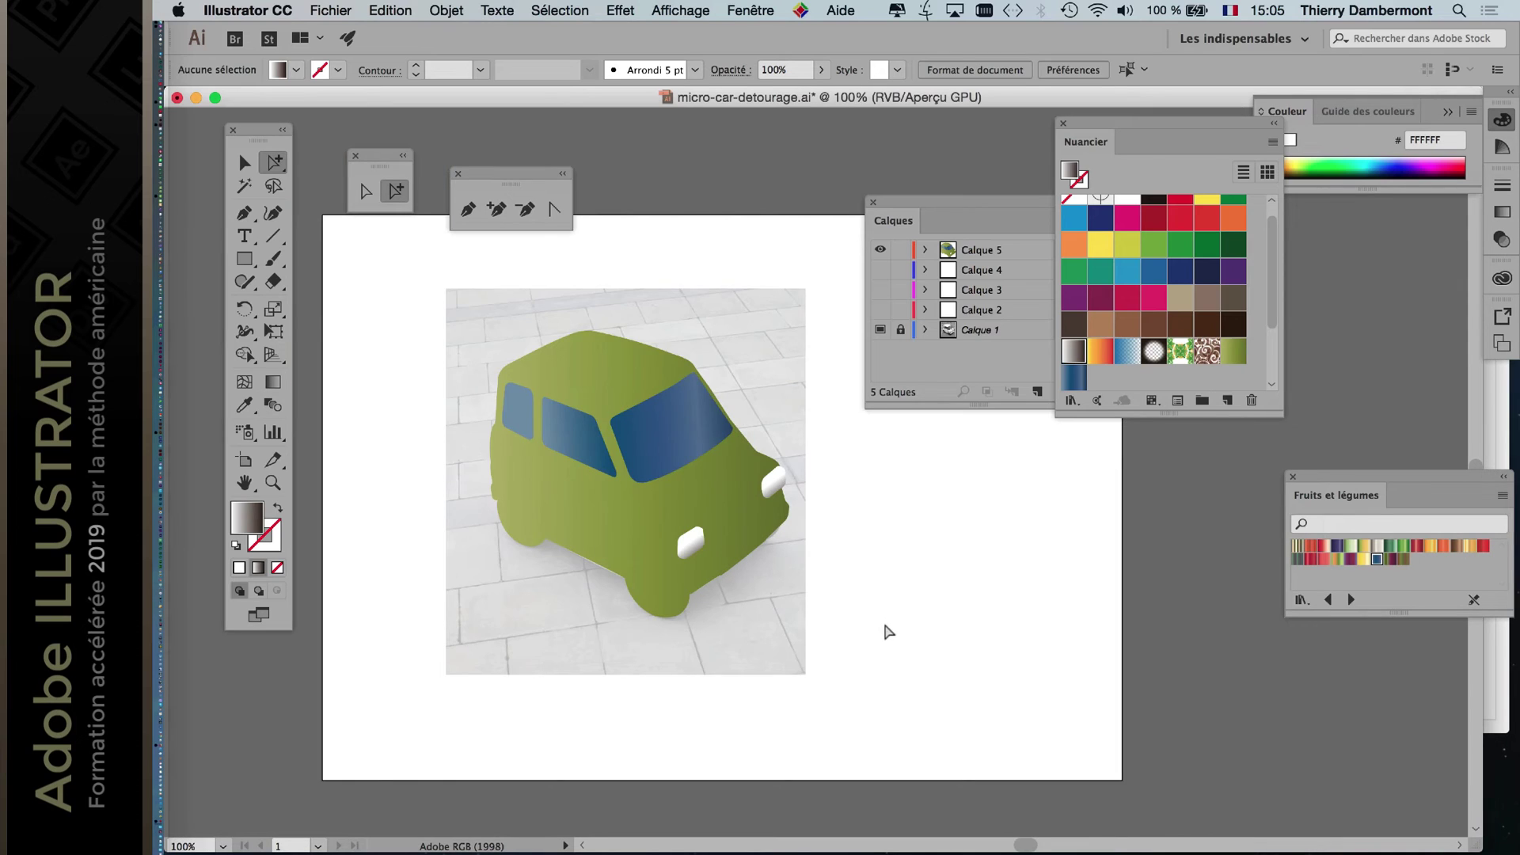
Hide the Calque 1 template photo and move the layers panel clear of the car illustration.
left_click_drag(920, 212, 916, 491)
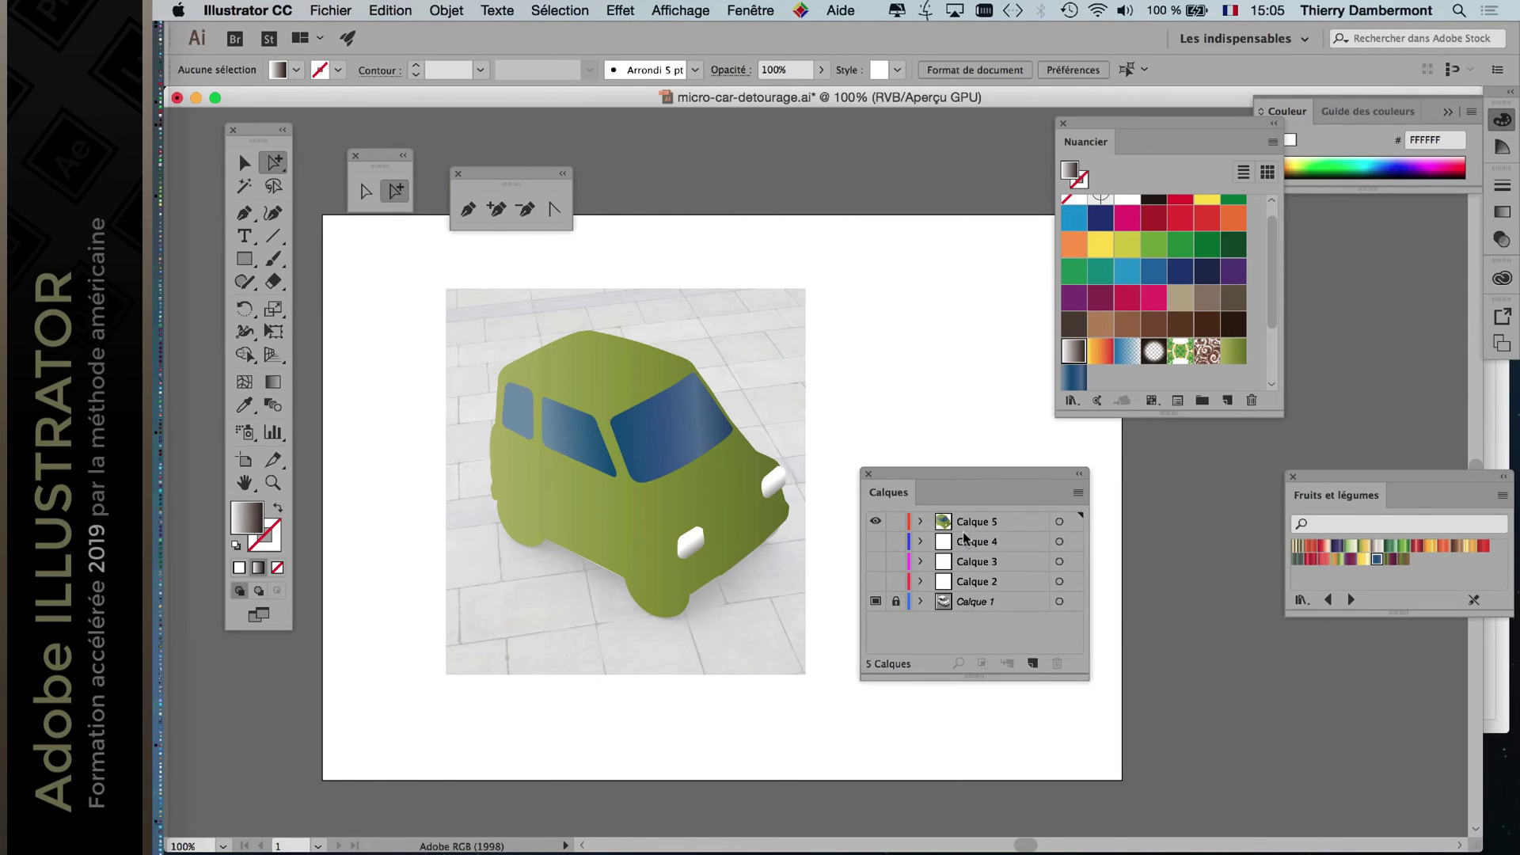
left_click(875, 601)
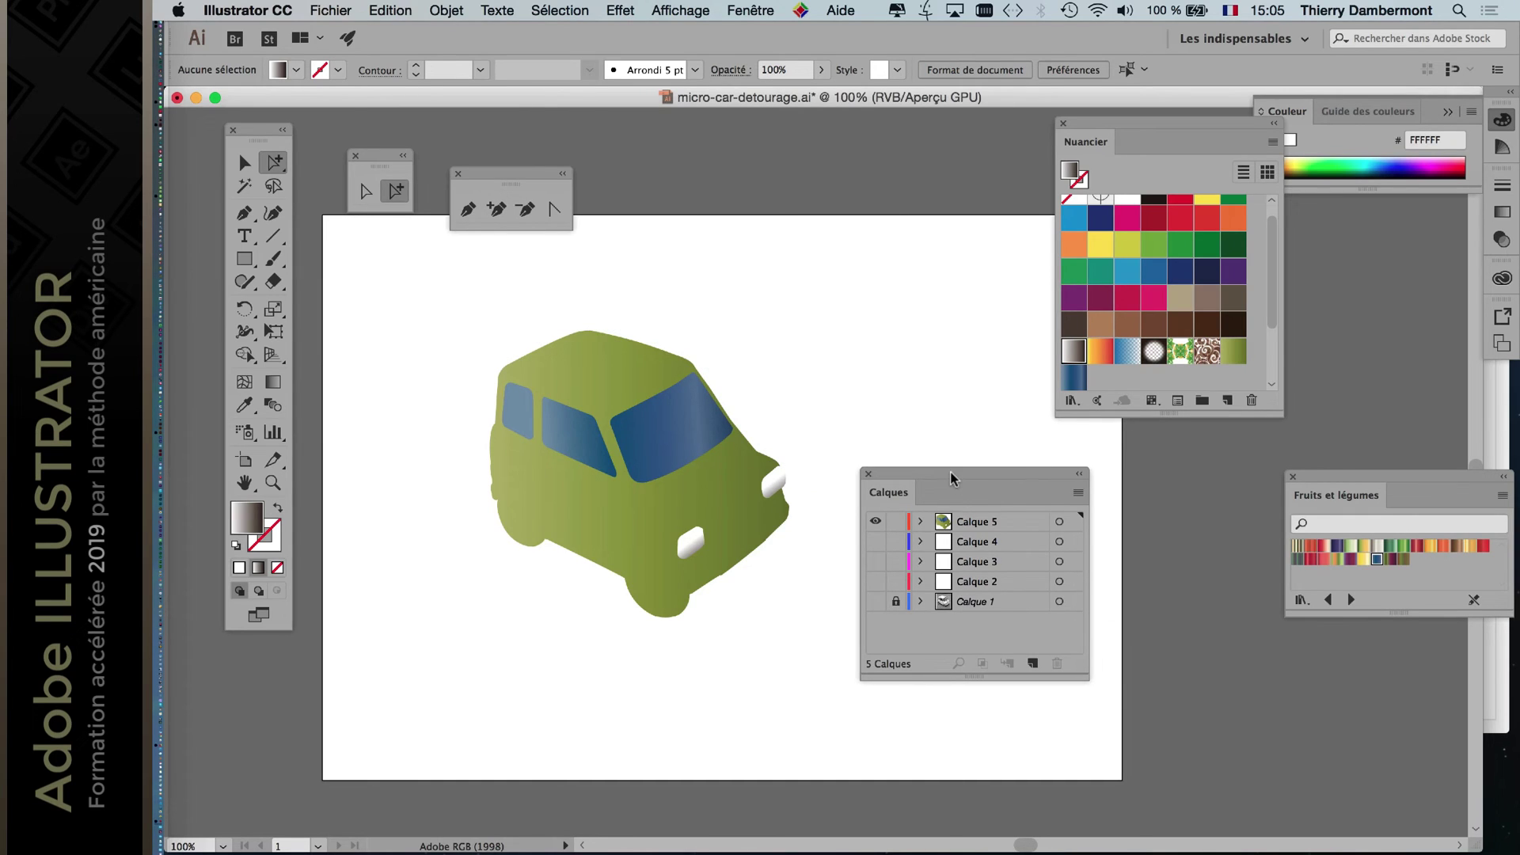
left_click_drag(951, 477, 1065, 490)
scroll(748, 561, "up", 2)
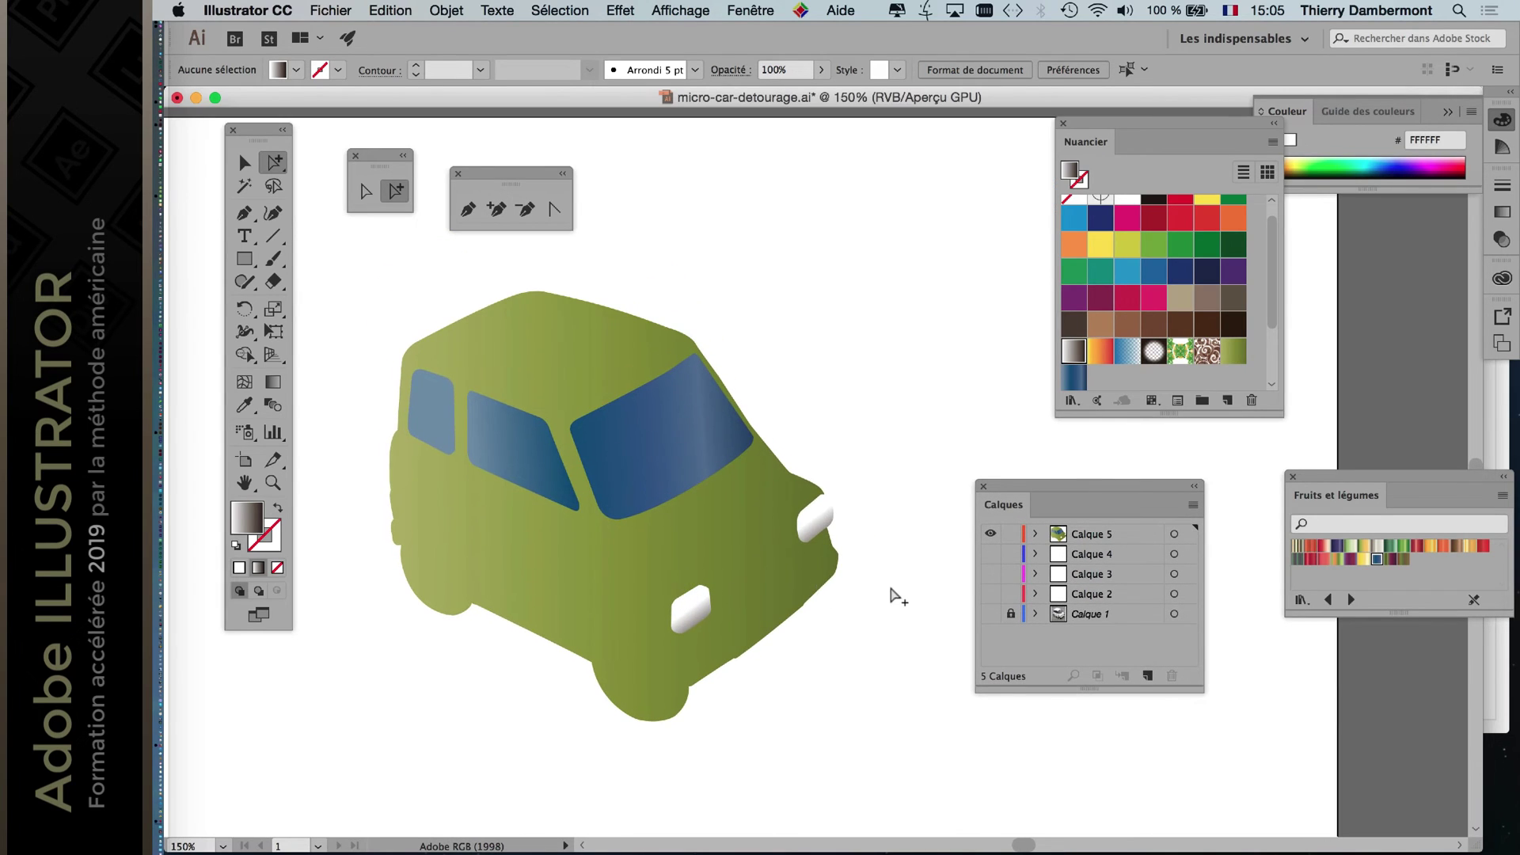
scroll(888, 583, "down", 3)
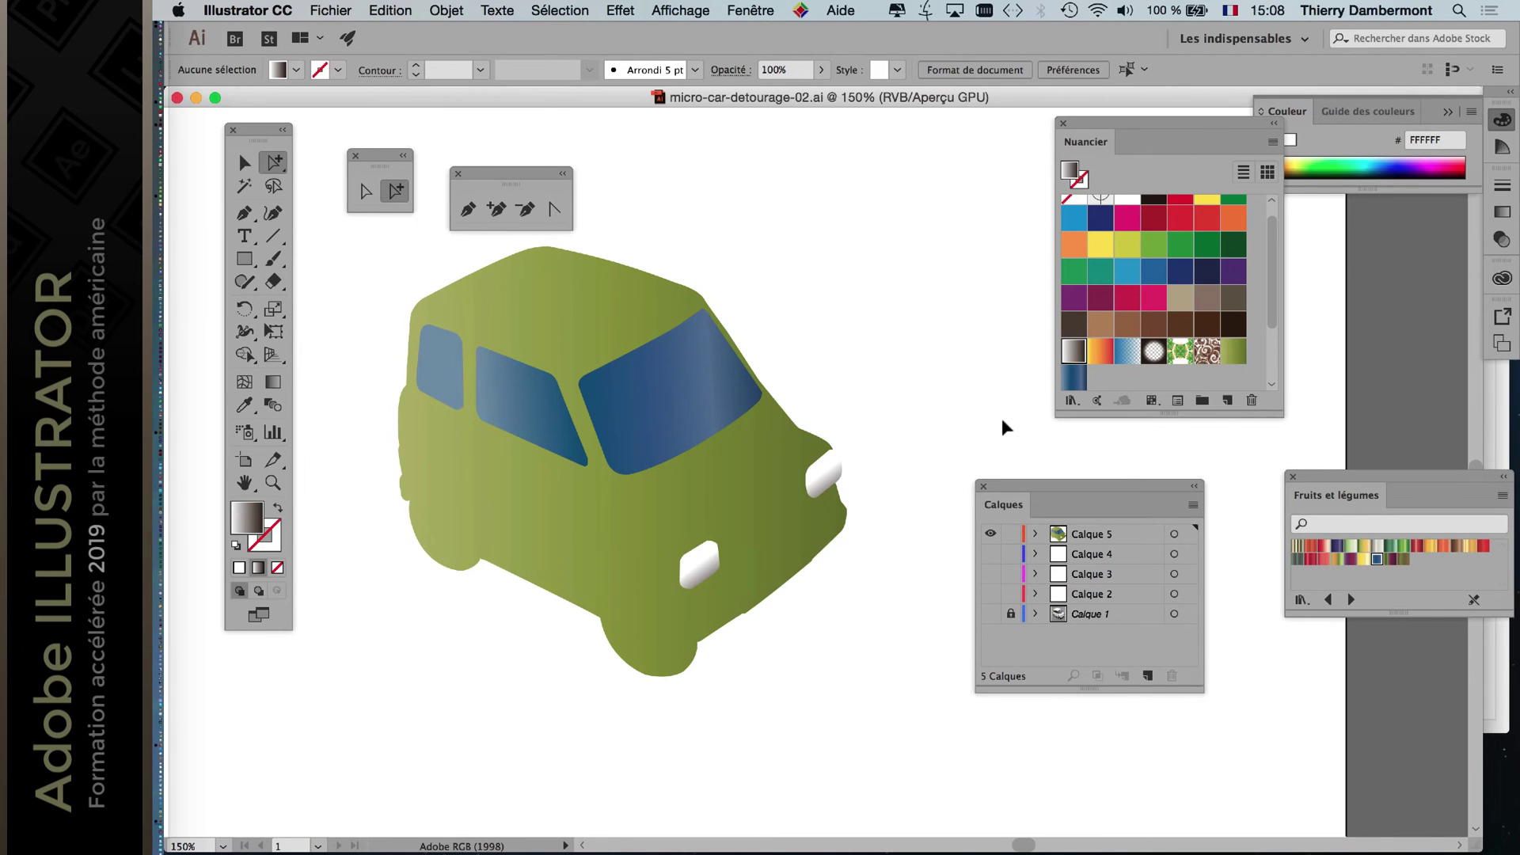
Select the green car silhouette path on Calque 5 and copy it.
key("super+minus")
key("super+minus")
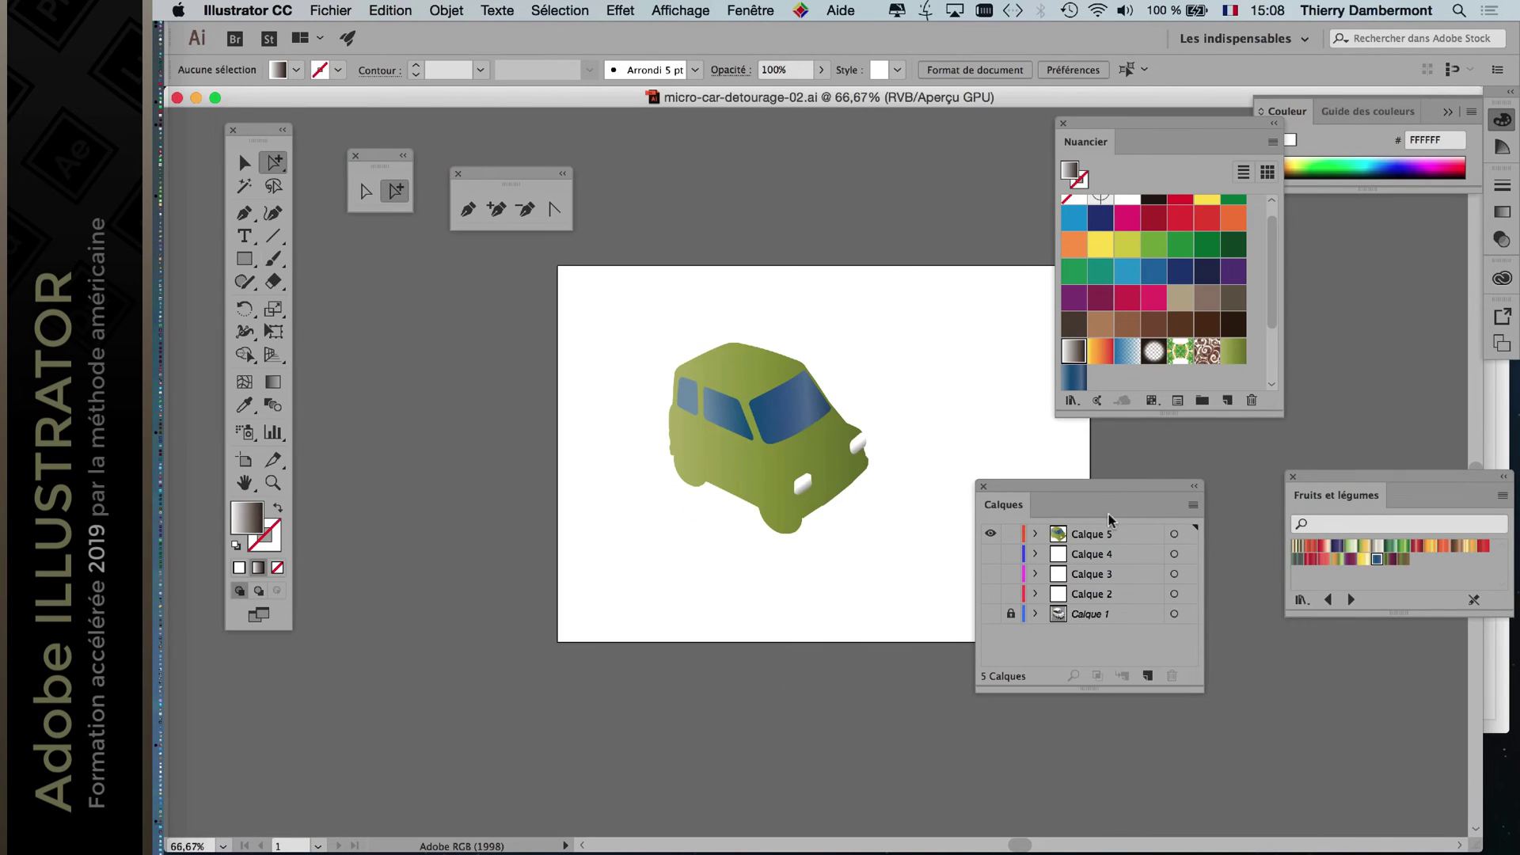
left_click(991, 534)
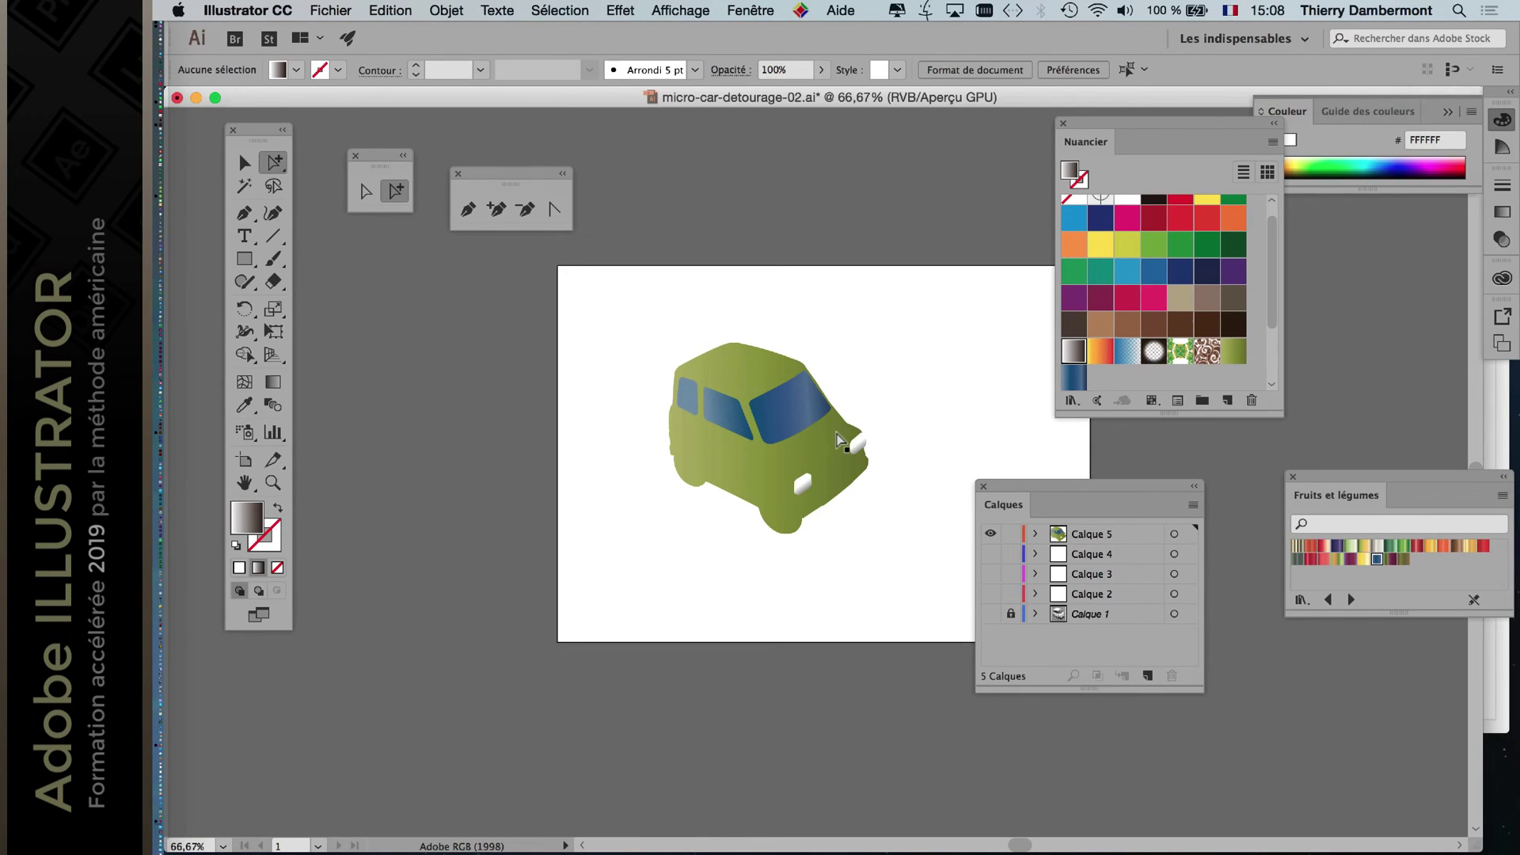
key("super+plus")
key("super+plus")
key("super+plus")
left_click(852, 386)
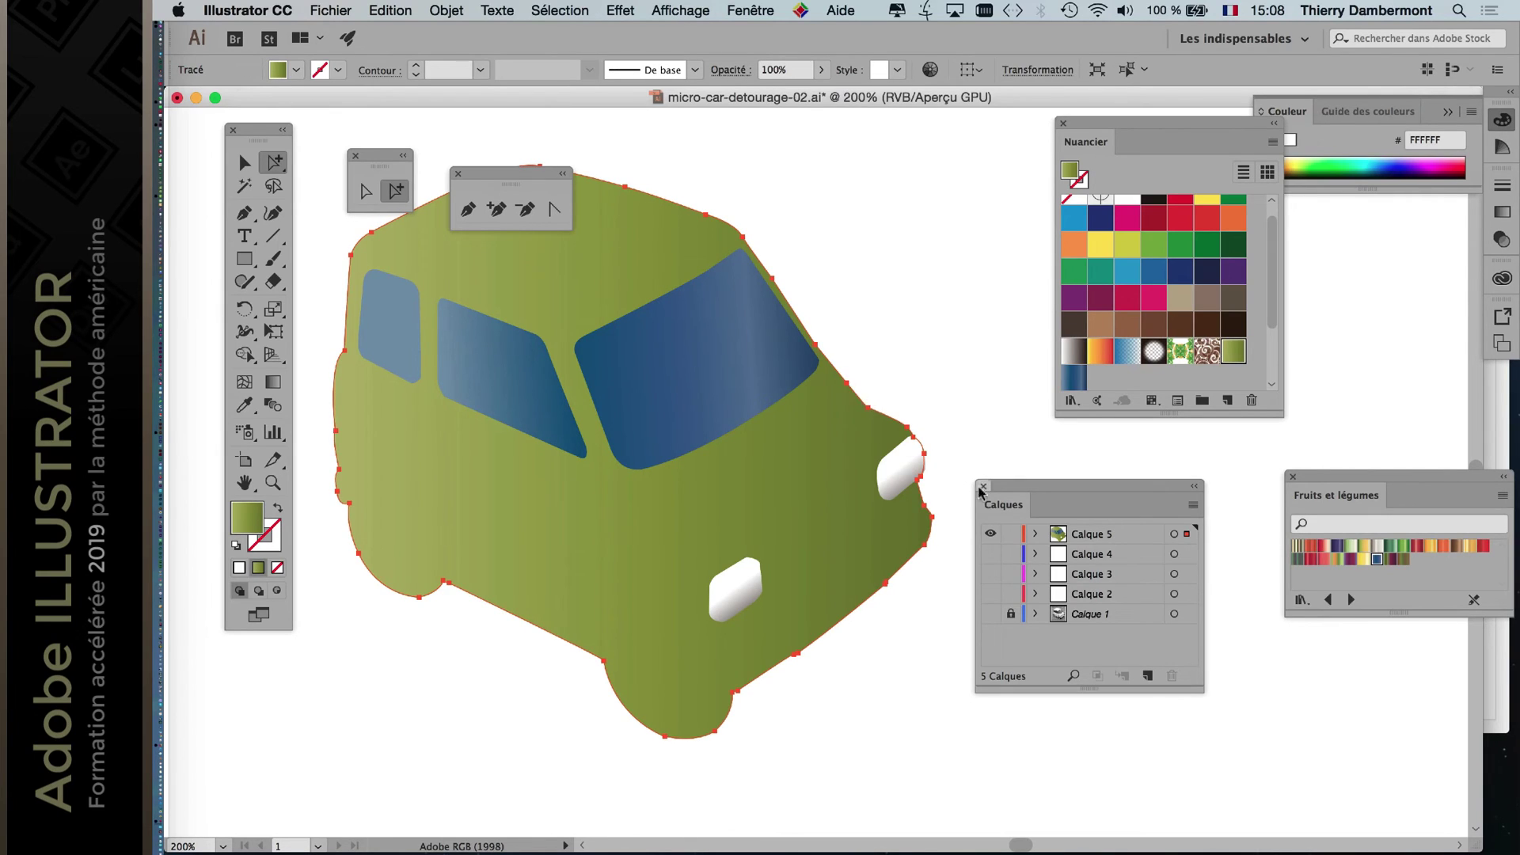
Hide Calque 5, show the Calque 1 photo and turn off that layer's Modèle option.
left_click(992, 535)
left_click(993, 613)
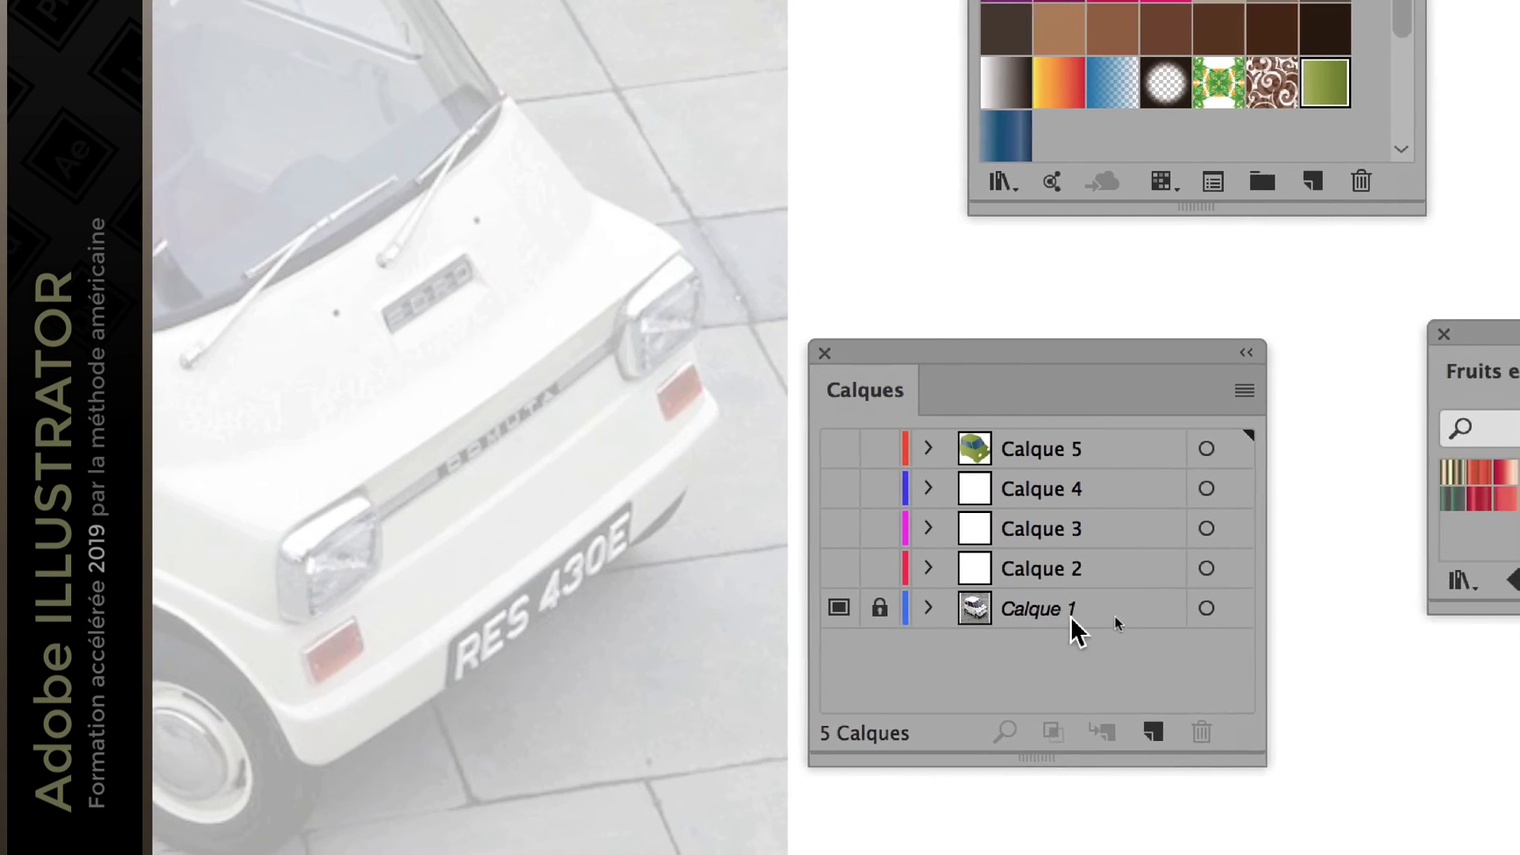
left_click(1256, 612)
double_click(1085, 616)
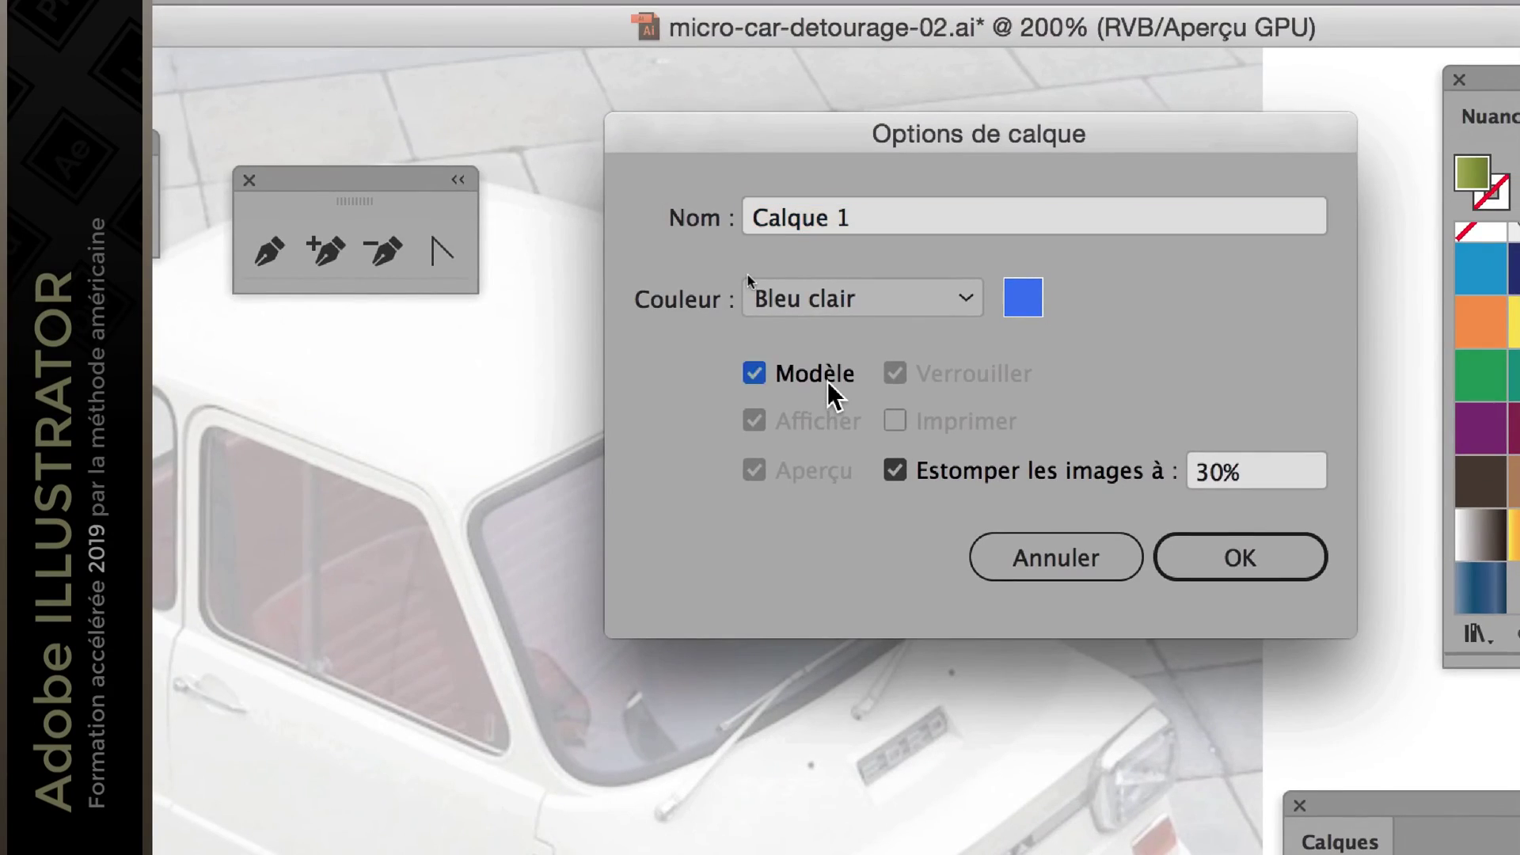
left_click(824, 392)
left_click(1263, 560)
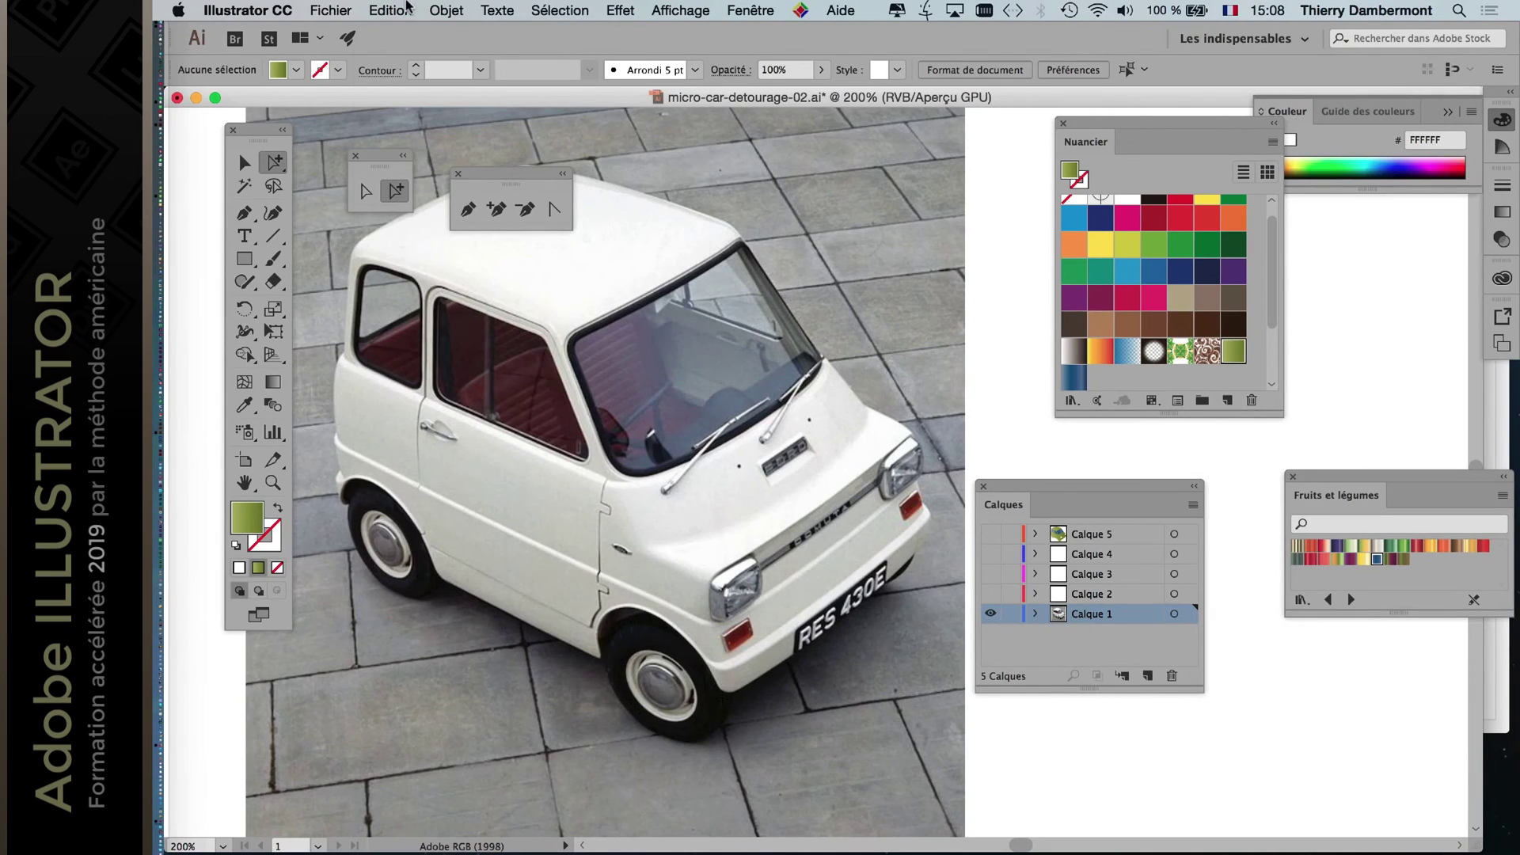
Paste the copied silhouette in place on Calque 1 and remove its fill, moving the floating pen tools off the car.
left_click(407, 9)
left_click(432, 172)
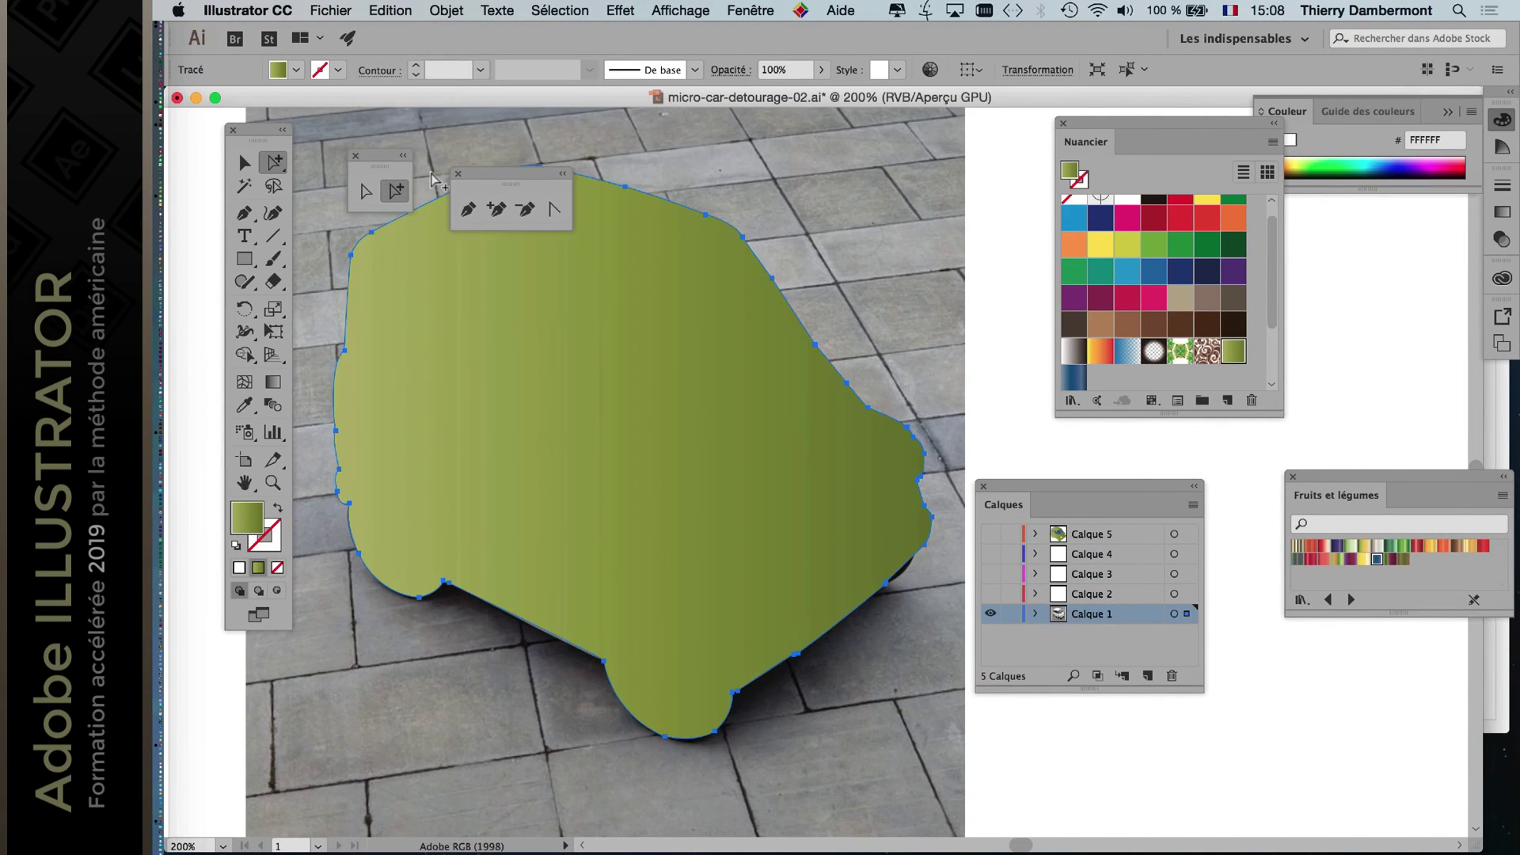
left_click_drag(505, 179, 931, 147)
left_click(277, 568)
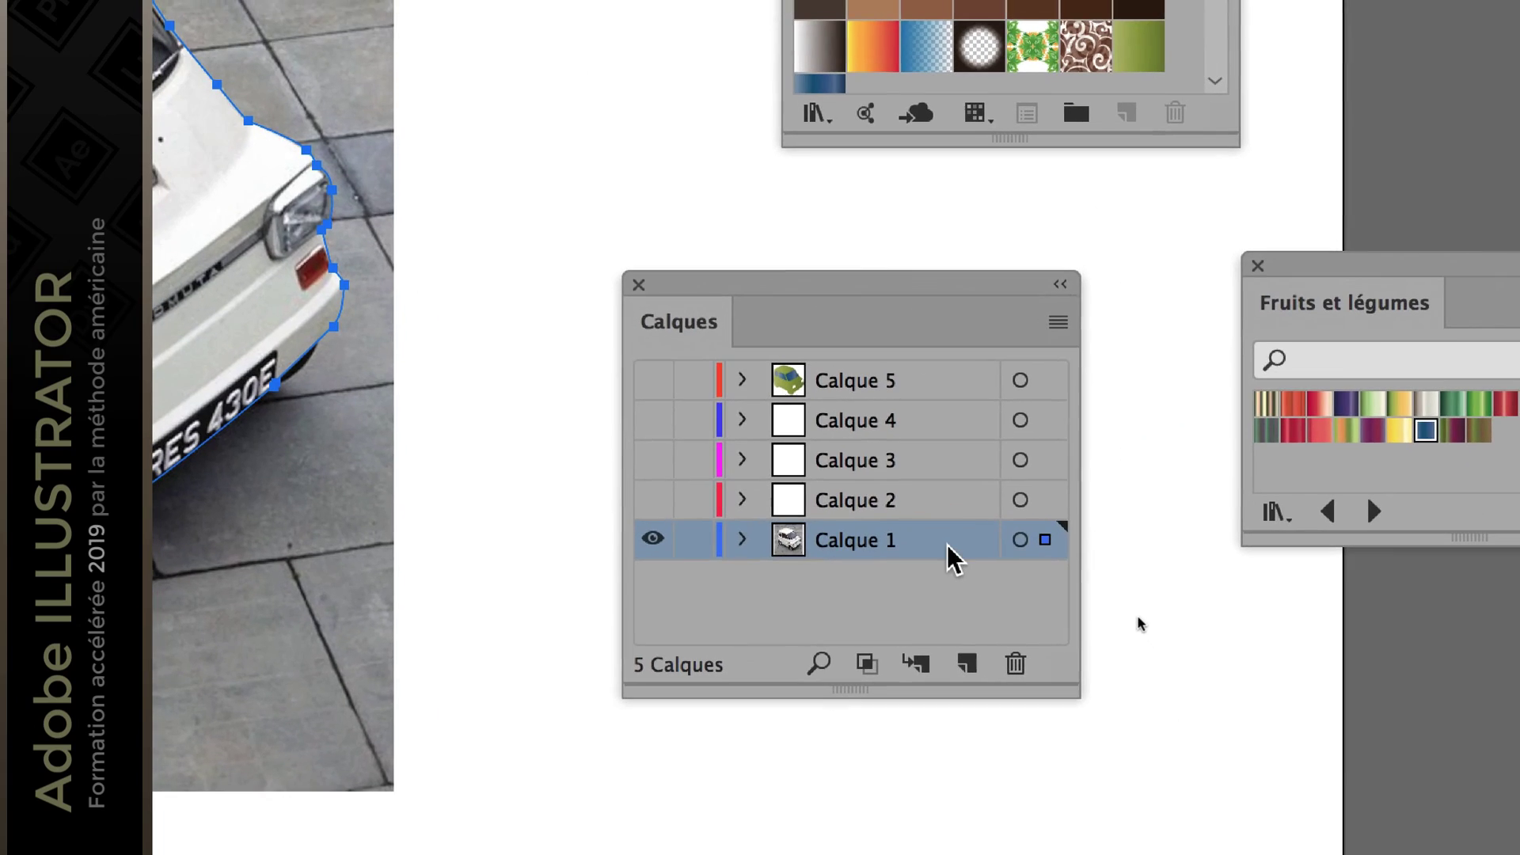
Review the layer options of Calque 1 and the objects the layer contains.
double_click(946, 544)
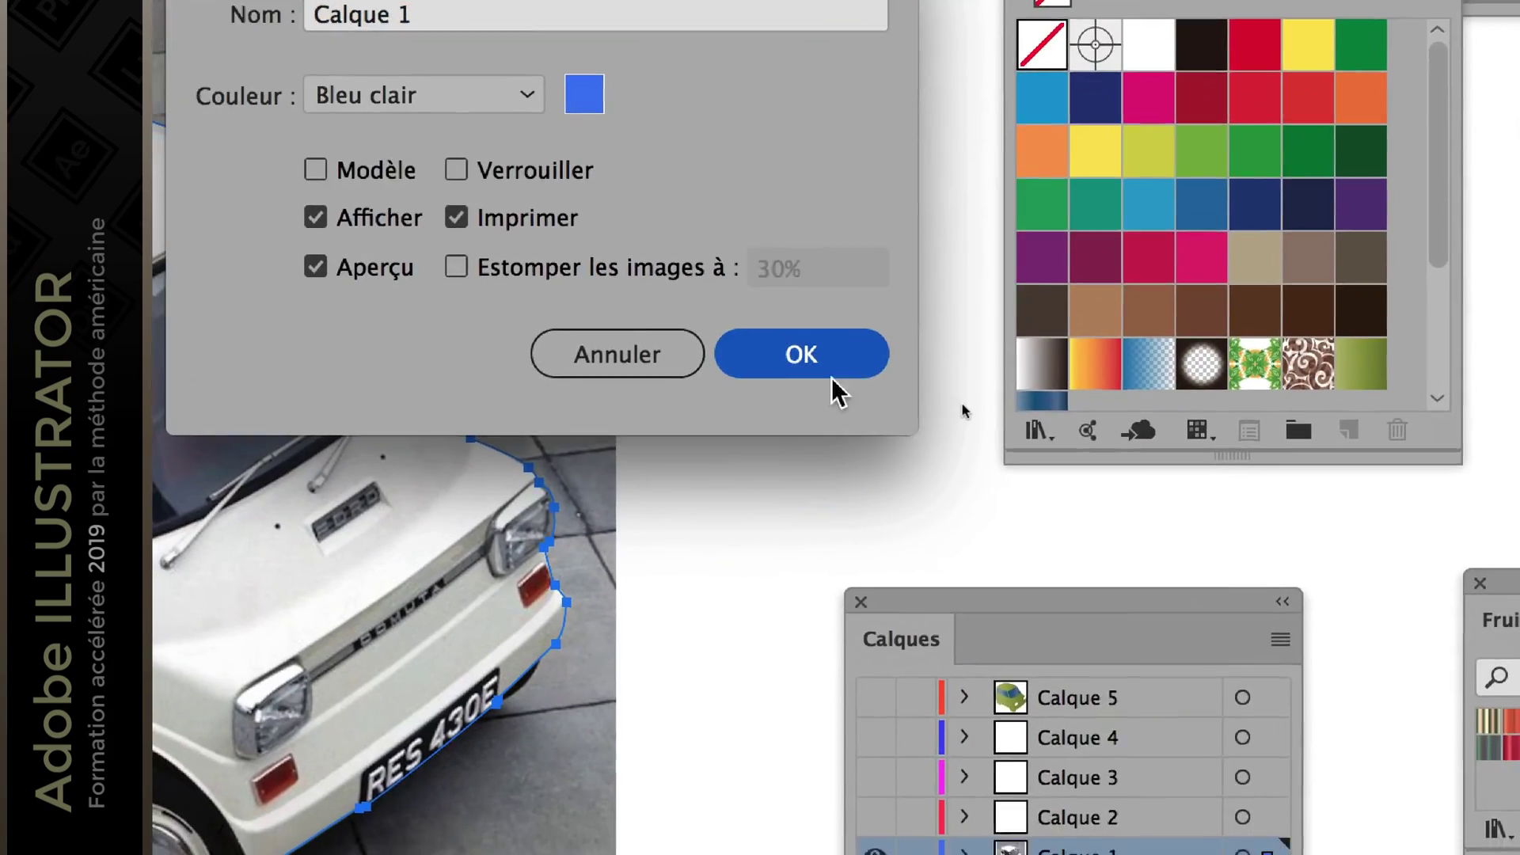
left_click(843, 382)
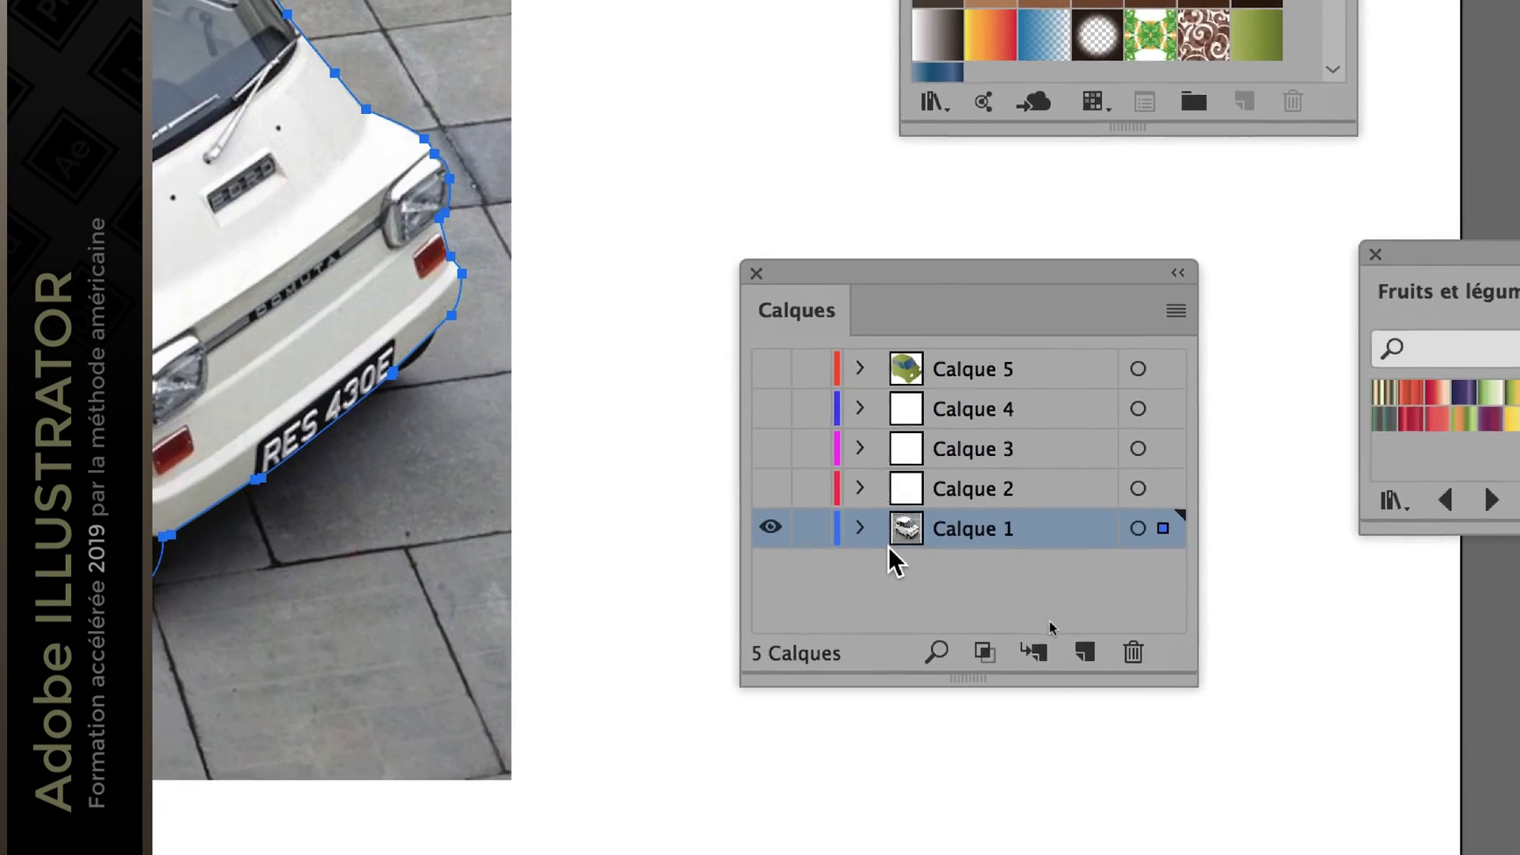
left_click(882, 540)
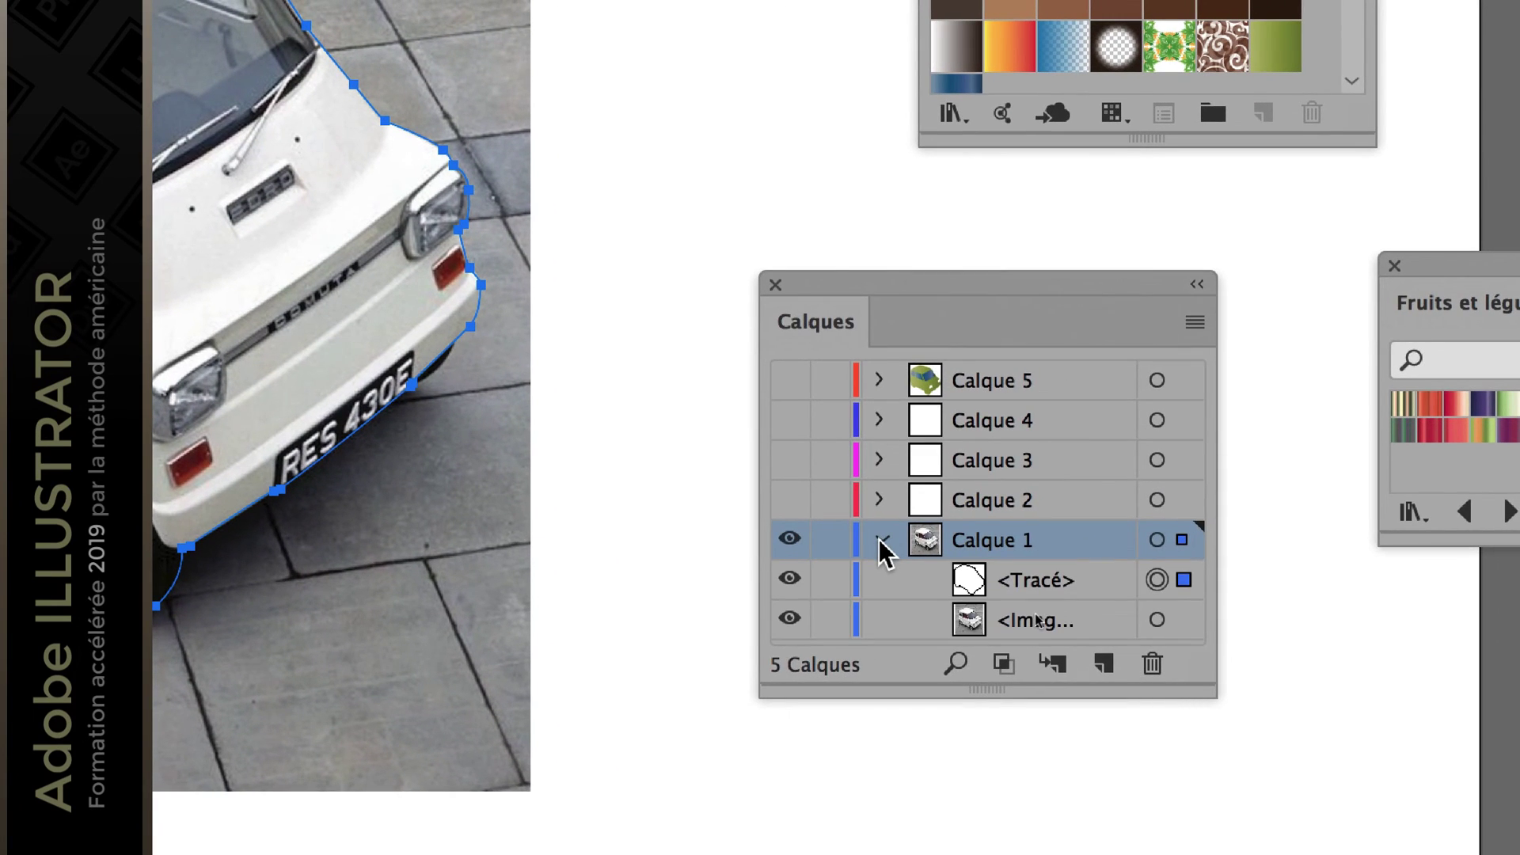
left_click(883, 540)
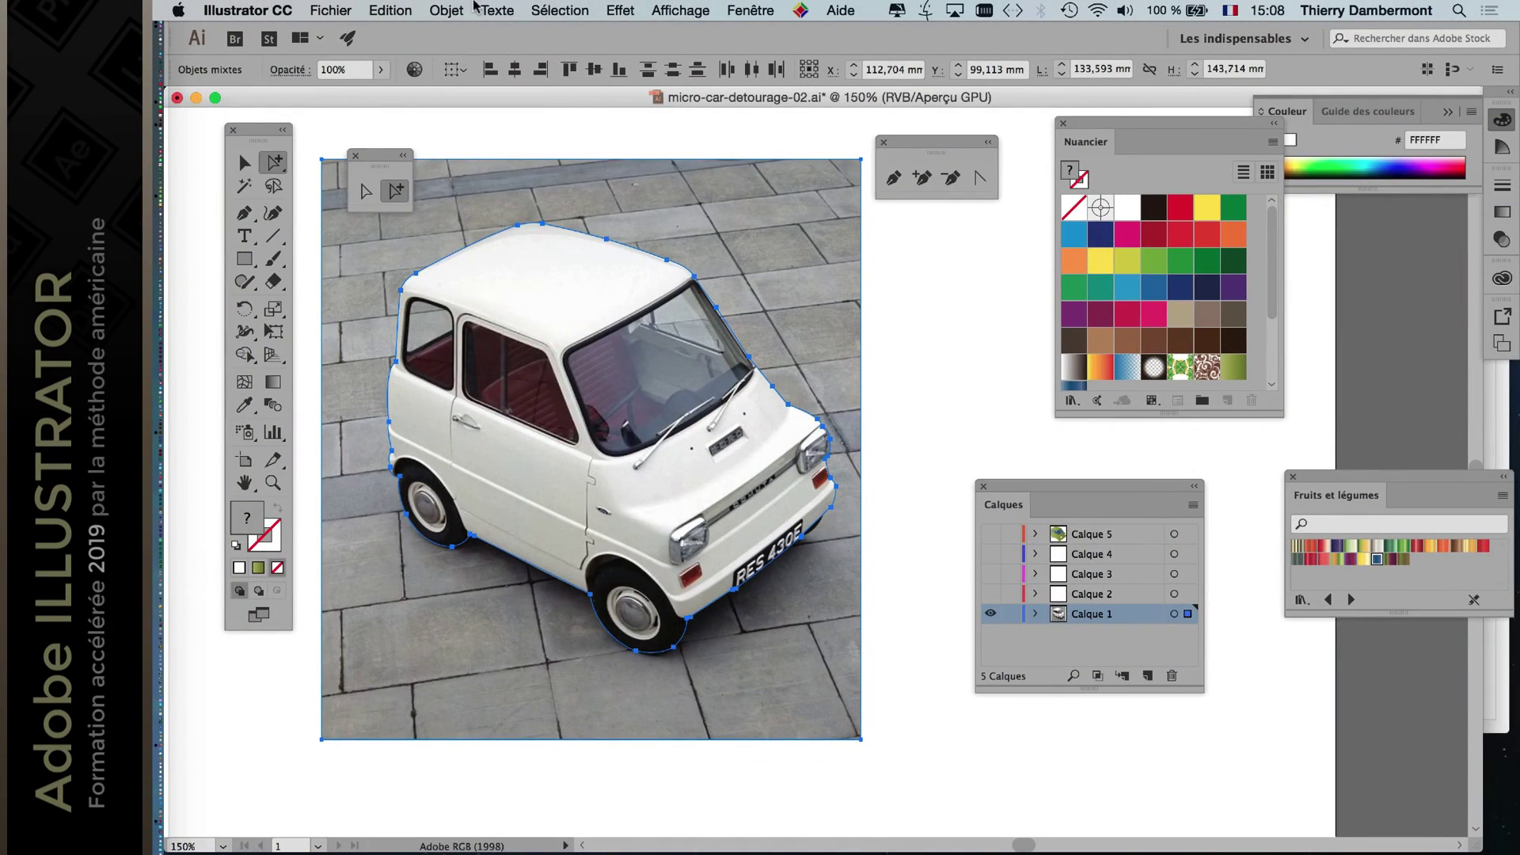
Select the photo together with the silhouette path, make a clipping mask from them and deselect.
left_click(462, 10)
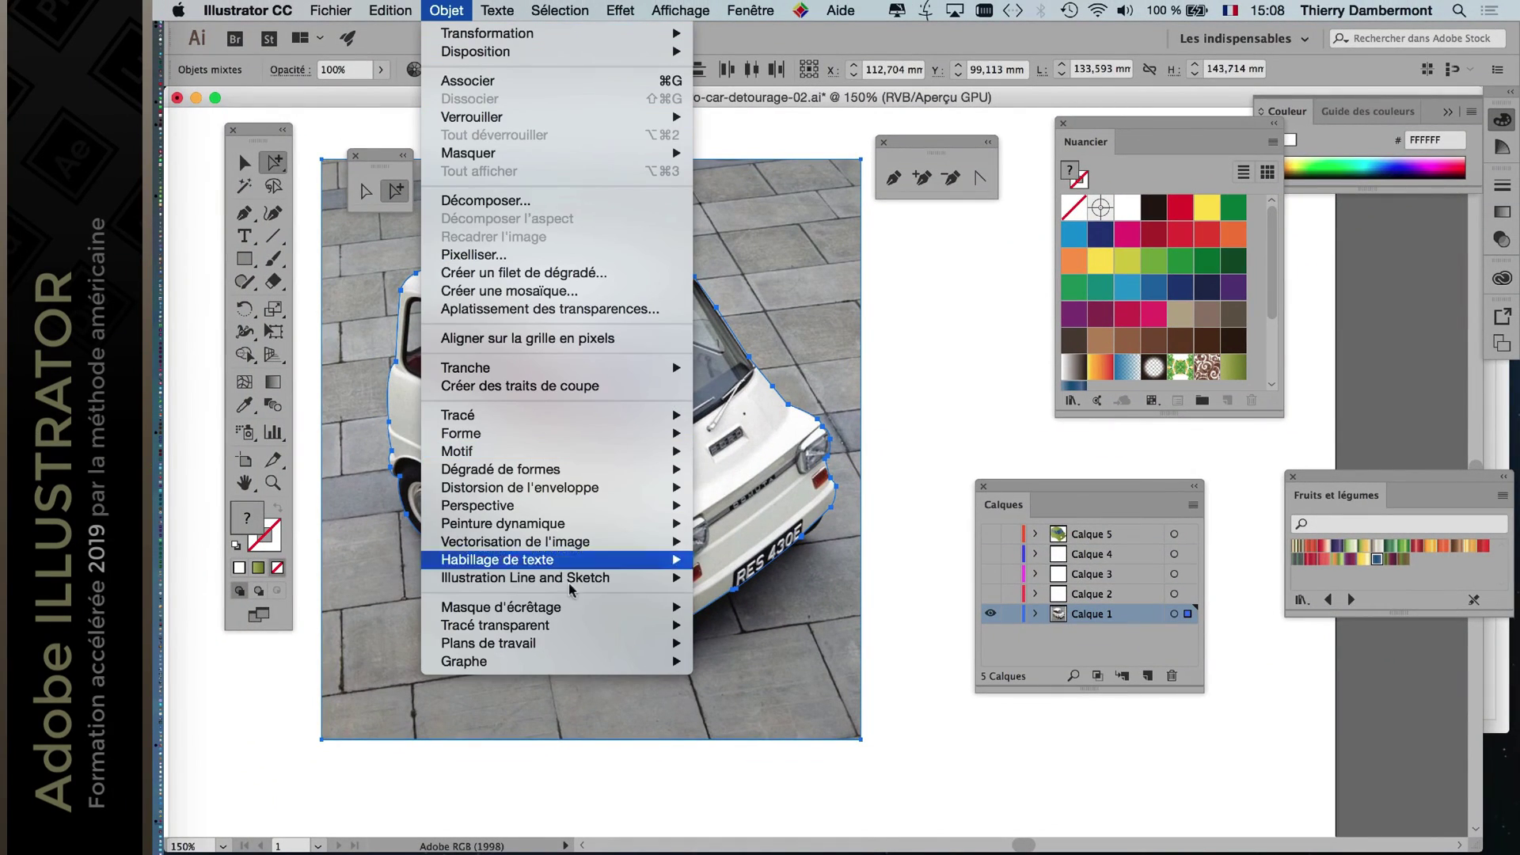
mouse_move(582, 609)
left_click(726, 607)
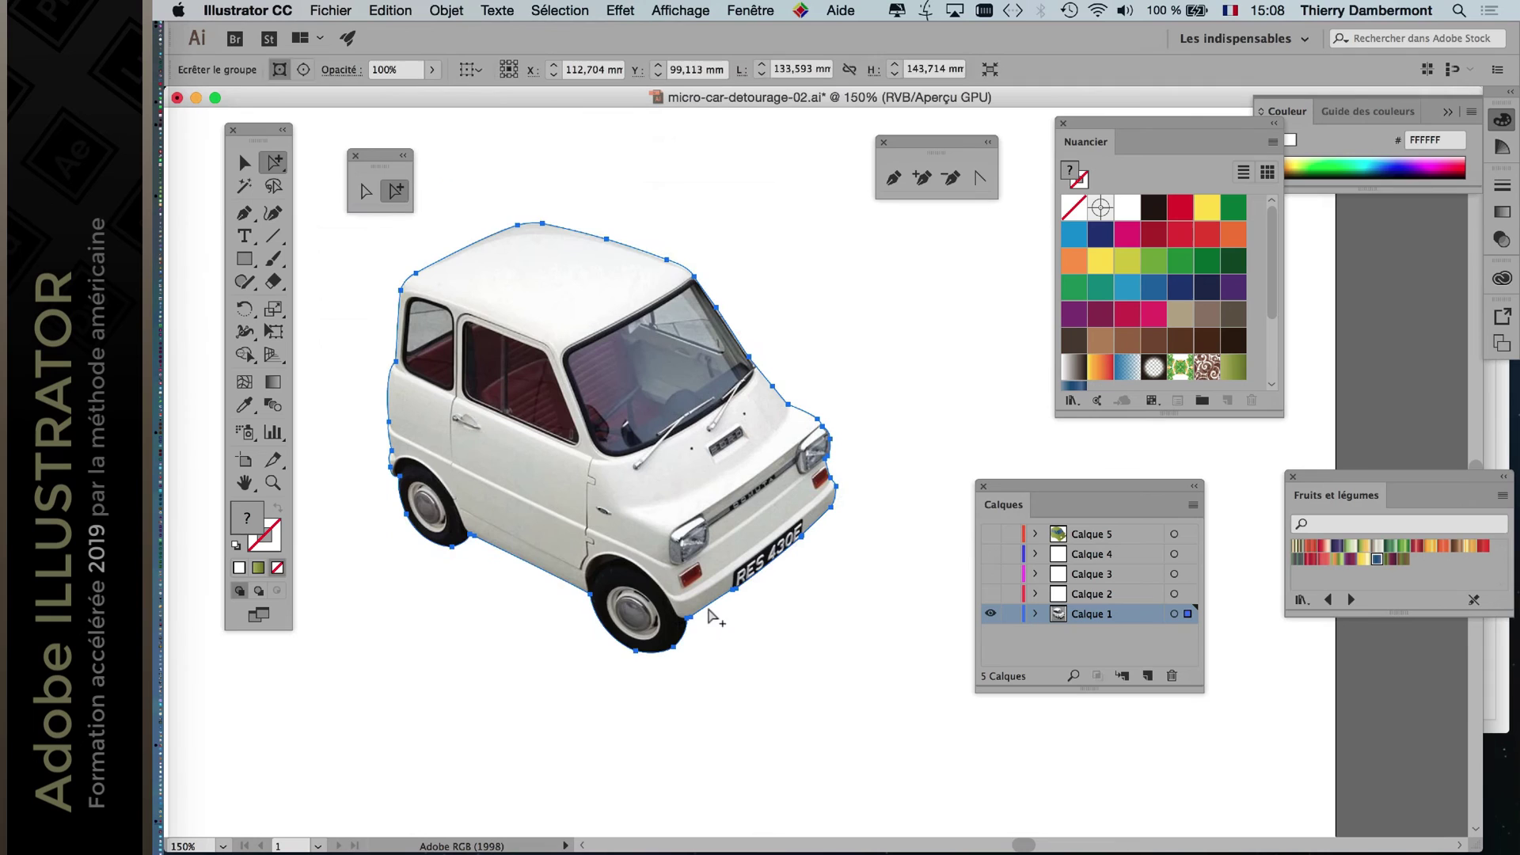
left_click(805, 637)
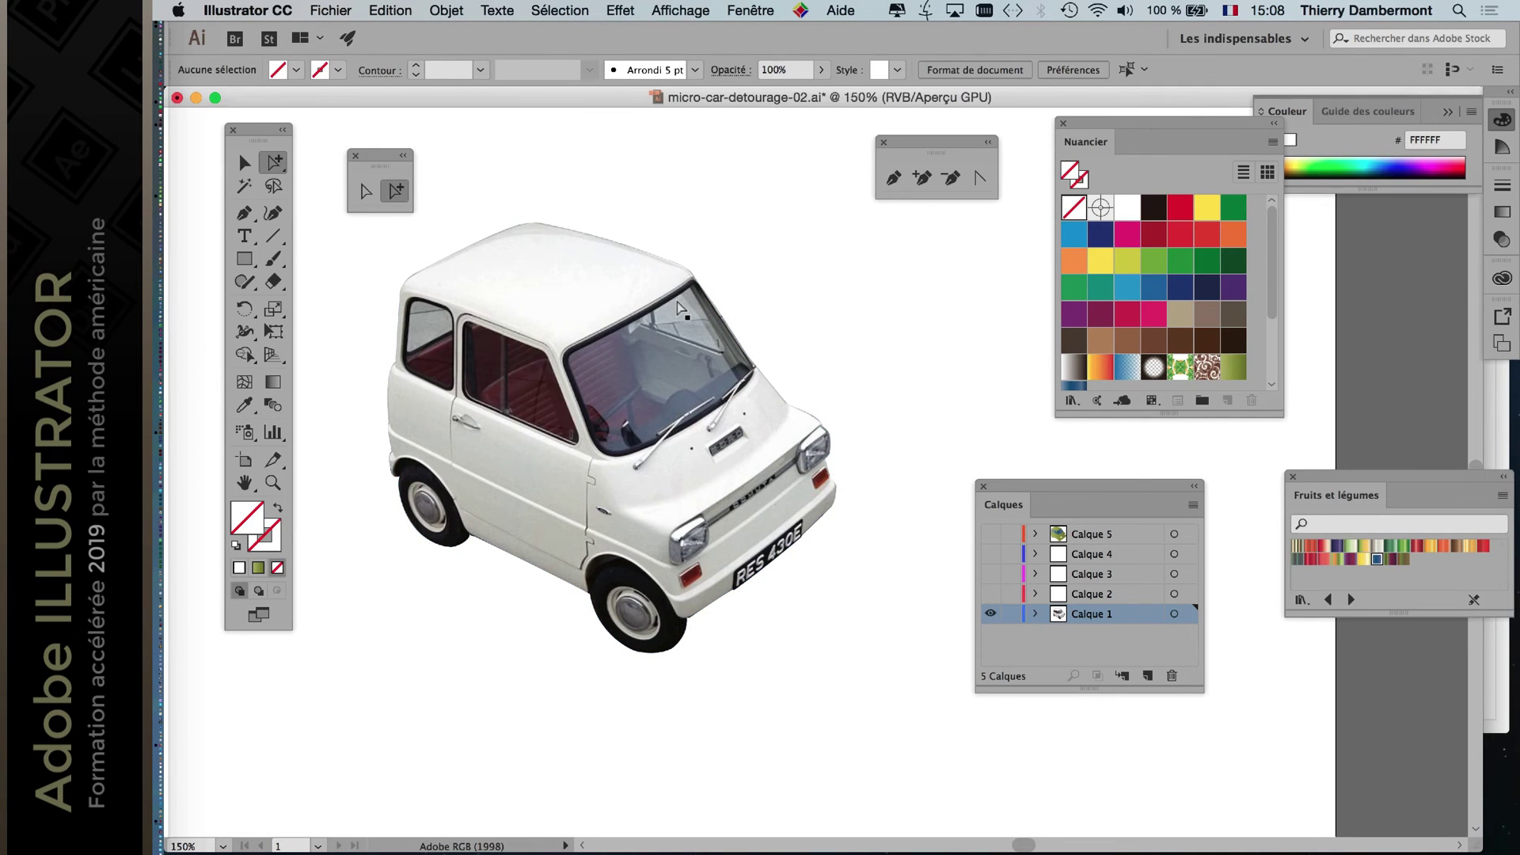
Inspect the cut-out car's windows and undo the clipping mask.
scroll(677, 302, "up", 3)
scroll(676, 316, "down", 3)
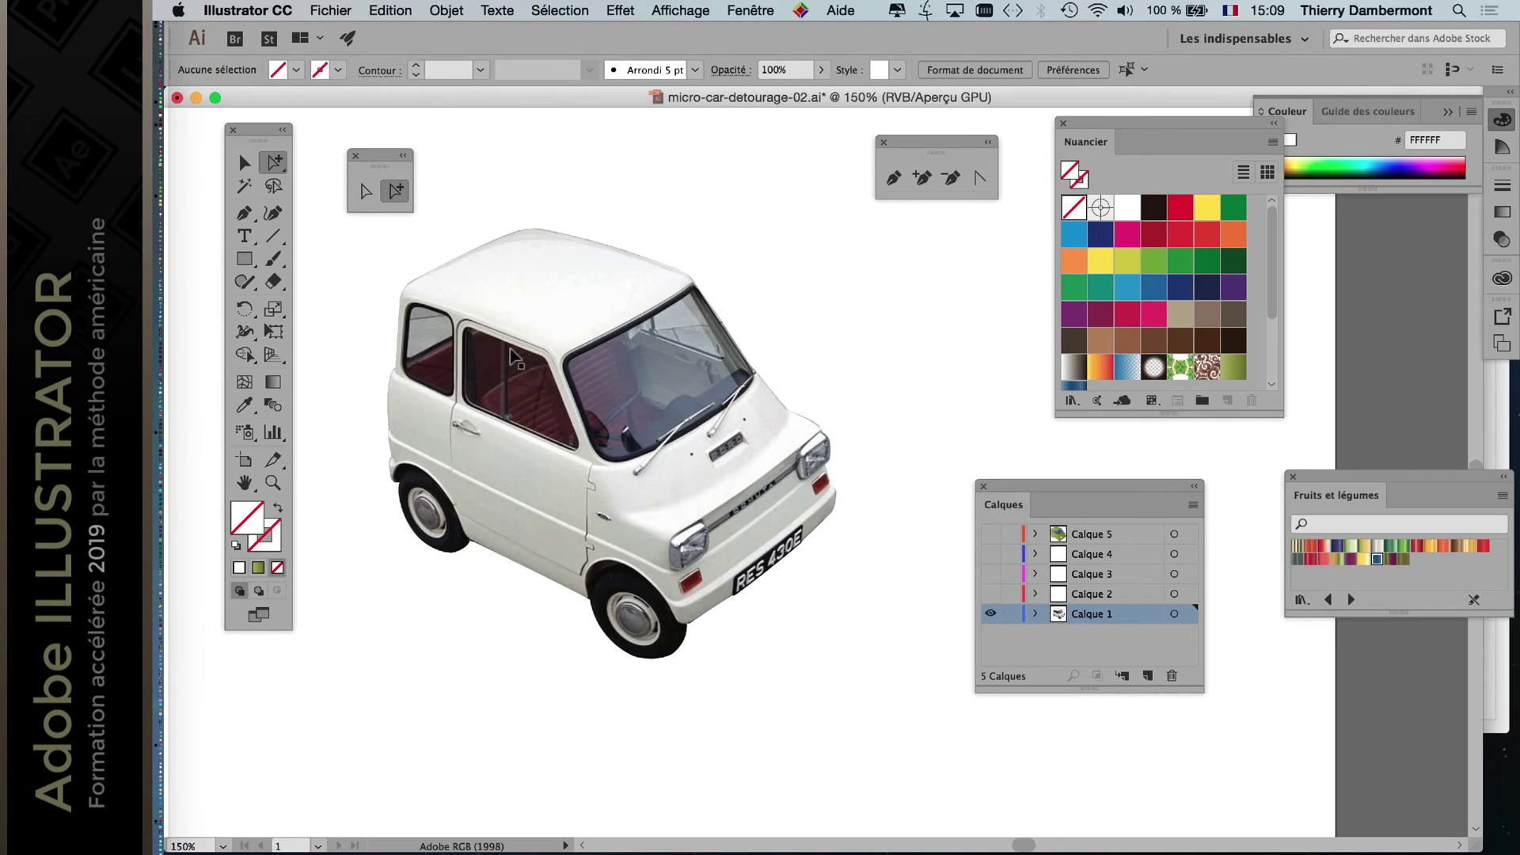
left_click(510, 348)
scroll(514, 341, "up", 5)
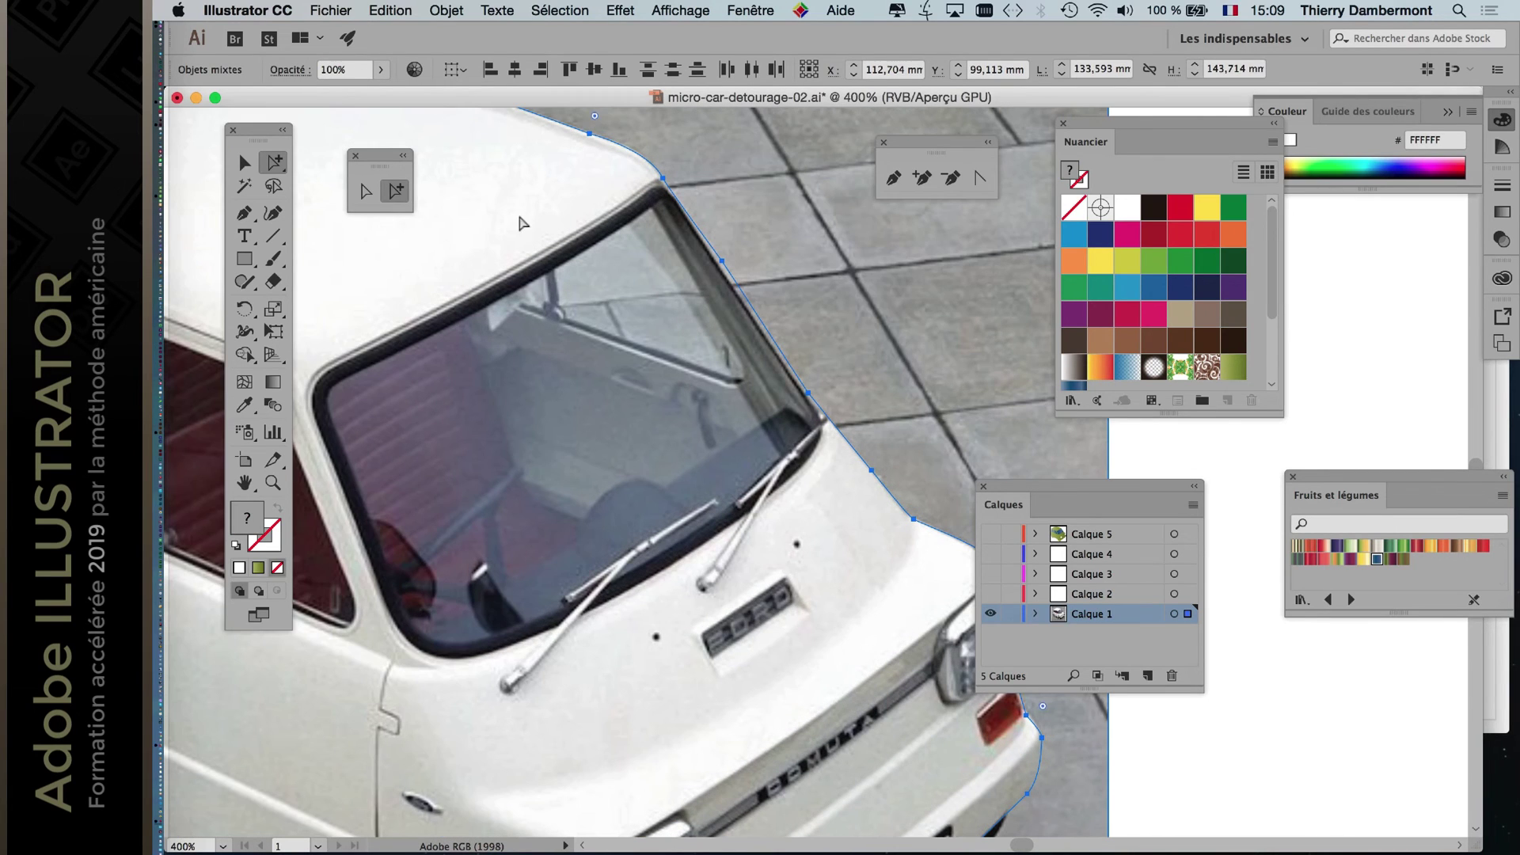
Deselect everything and trace the windshield's see-through area between its upper front corner and the bar inside with the Pen tool.
left_click(244, 212)
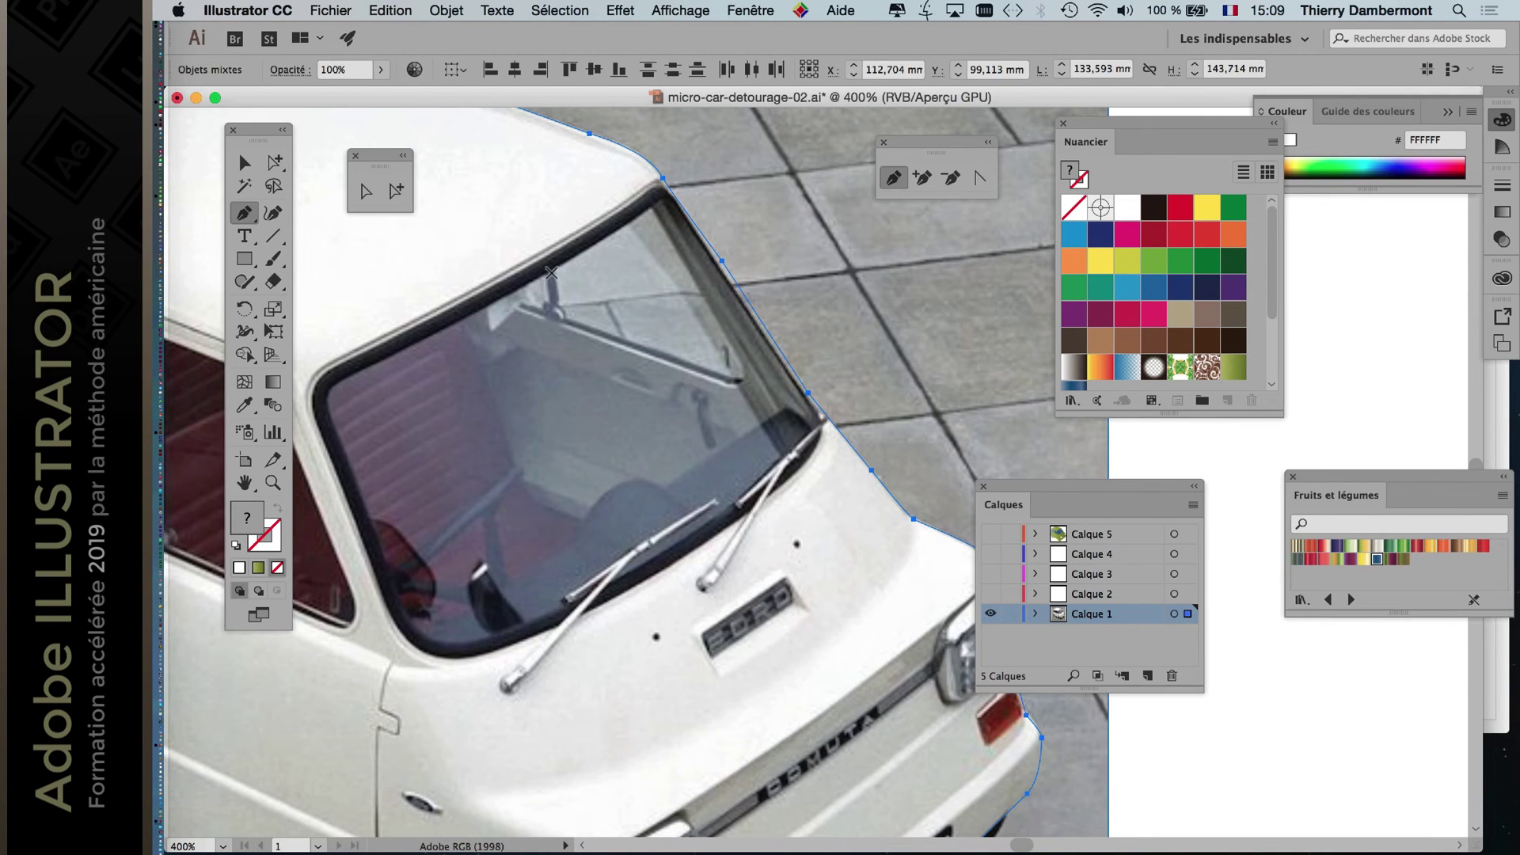
key("shift+super+a")
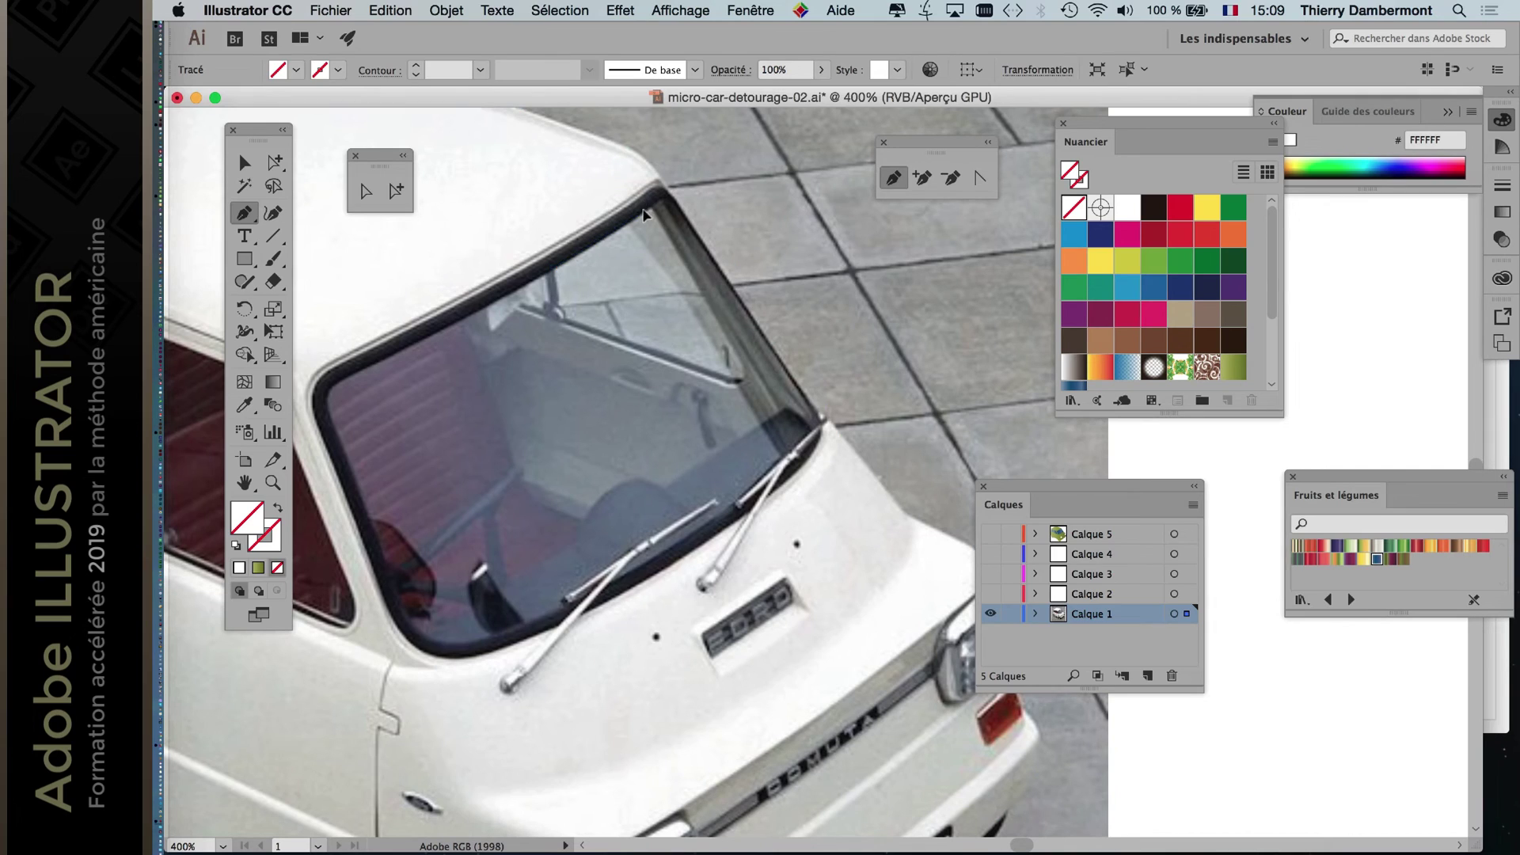
left_click(645, 208)
left_click(657, 214)
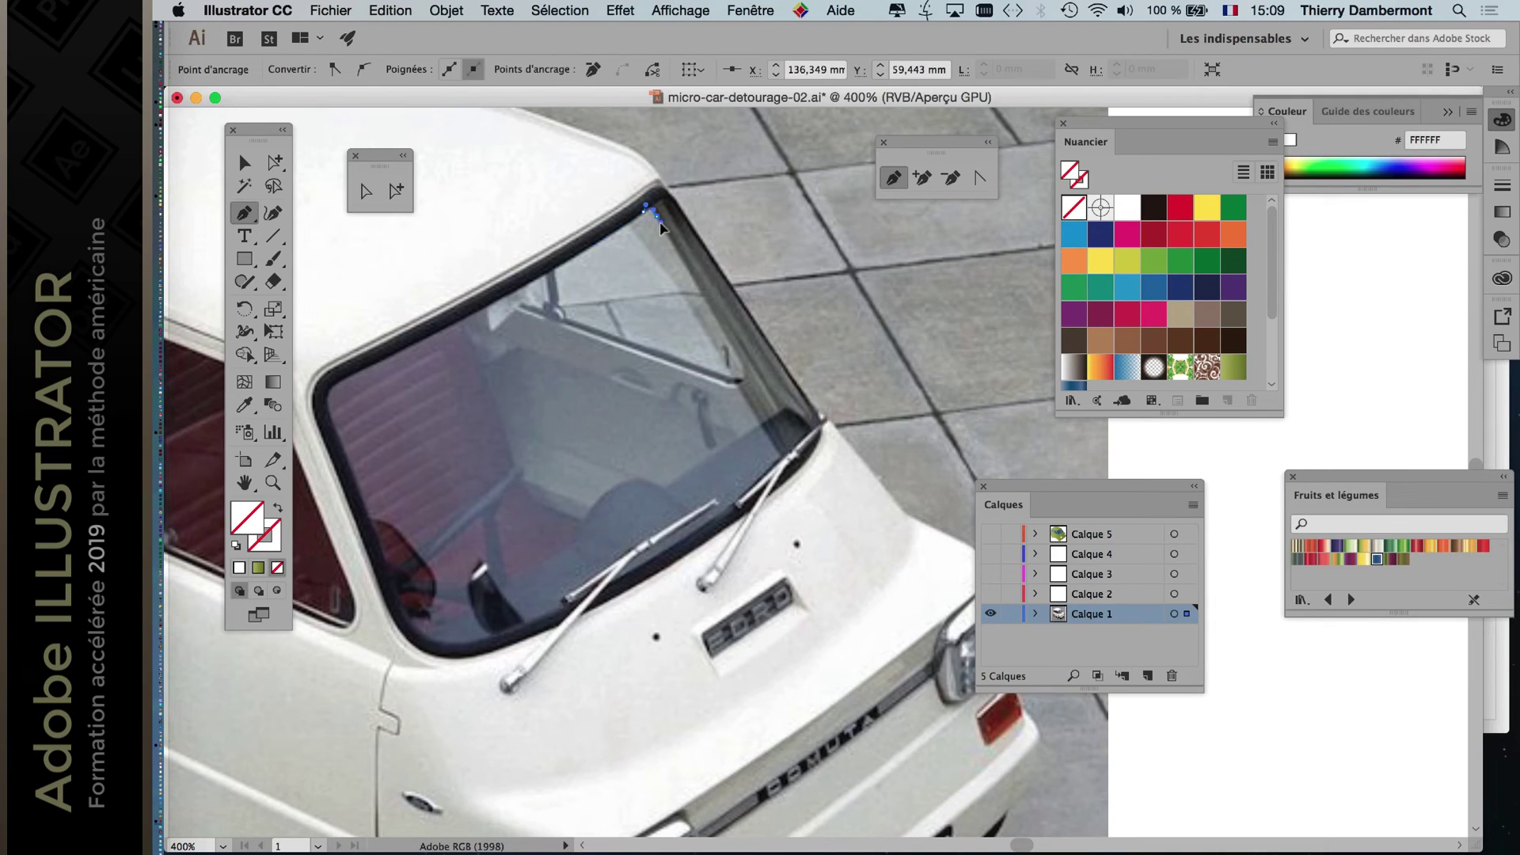
left_click(737, 358)
left_click_drag(715, 373, 714, 371)
left_click(560, 312)
Trace the small triangular see-through area on the other side of the windshield's inner bar as a closed path.
scroll(554, 269, "up", 1)
left_click(511, 282)
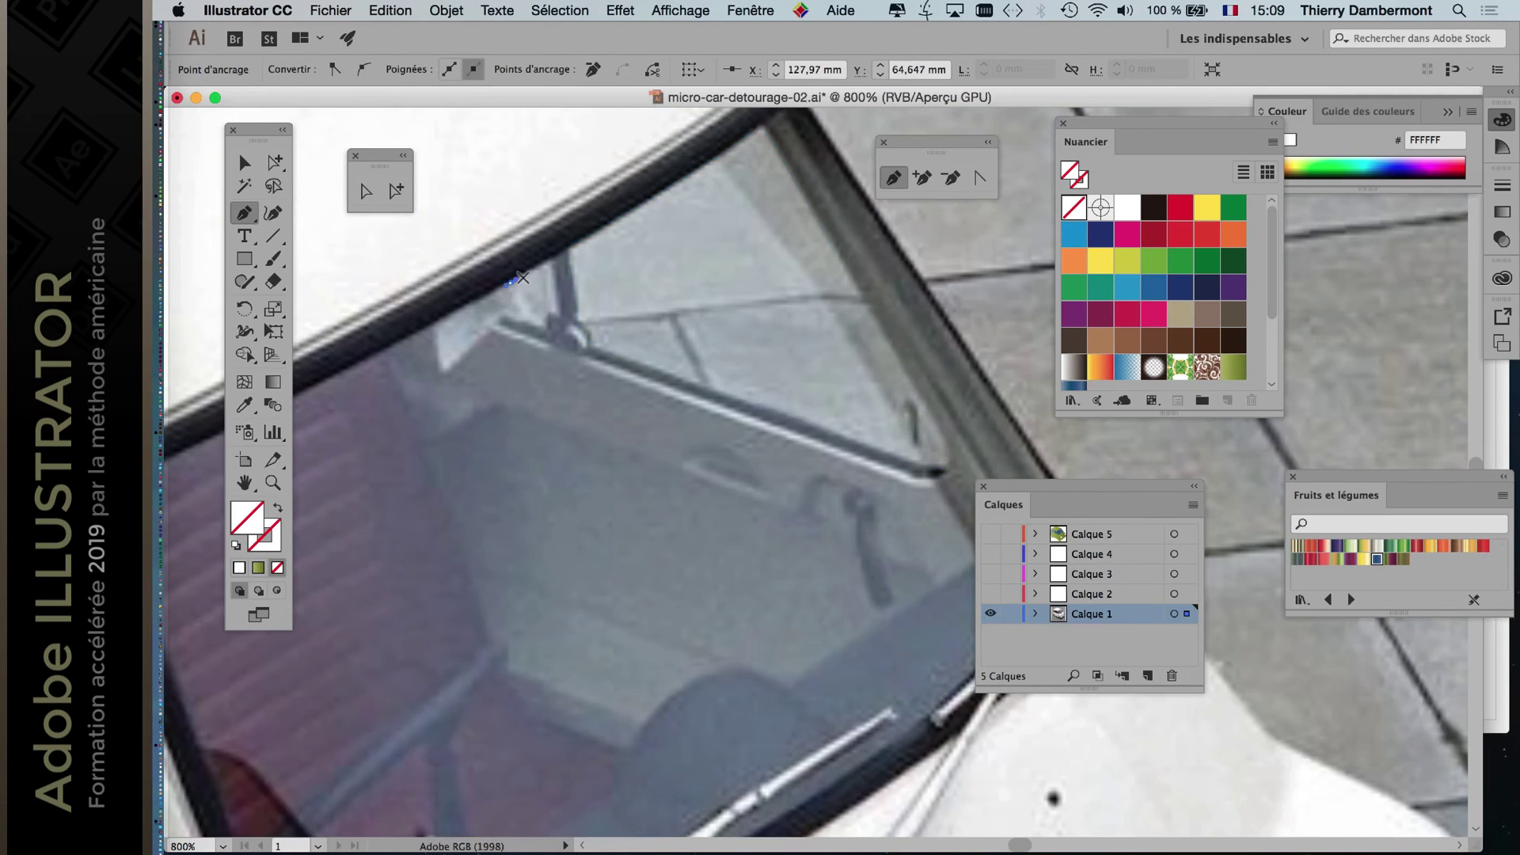
left_click(550, 259)
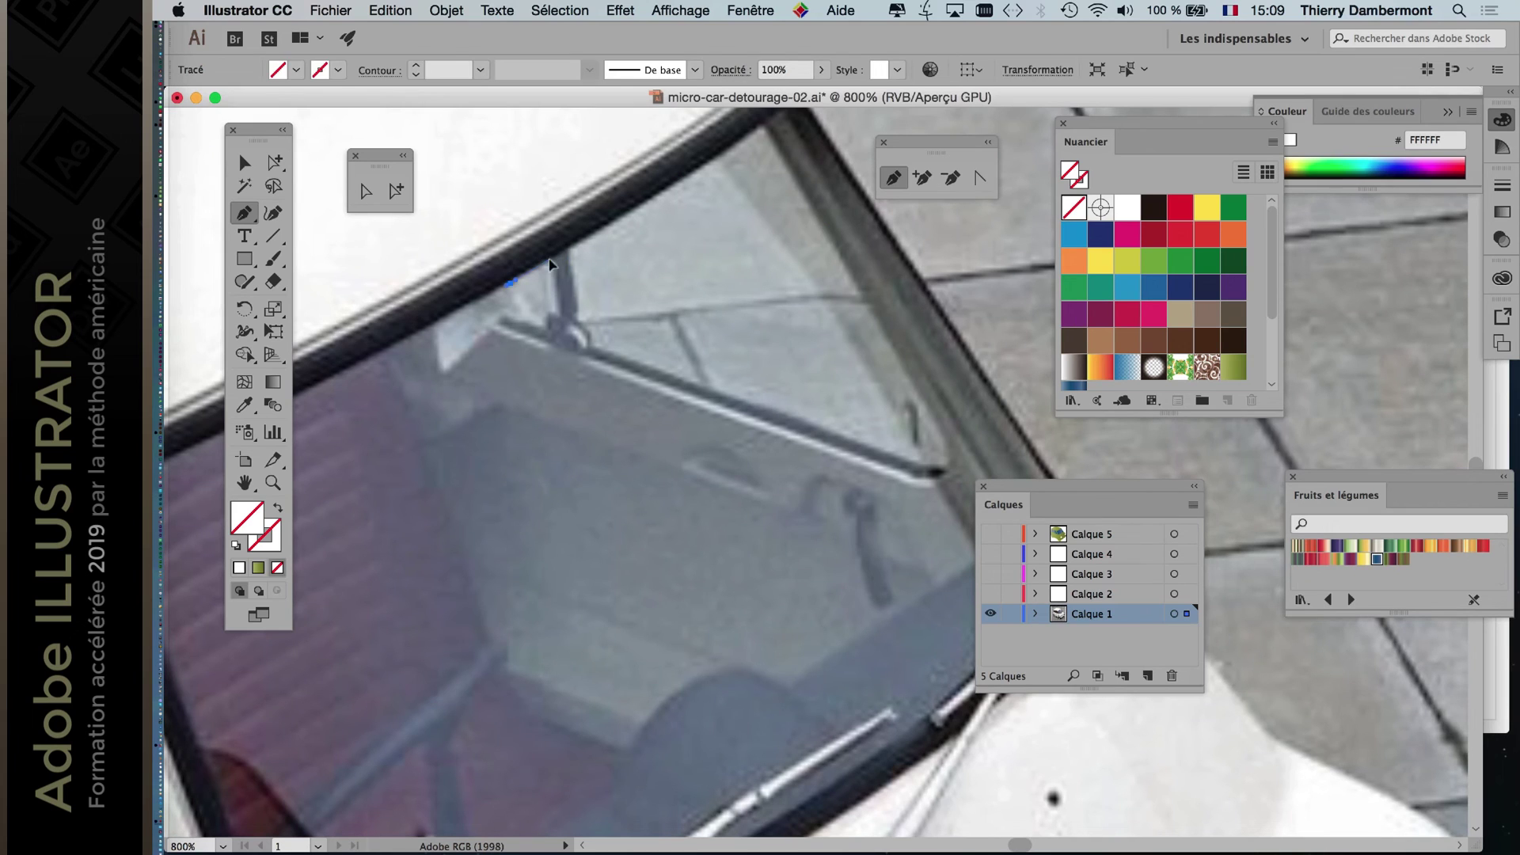
left_click(547, 325)
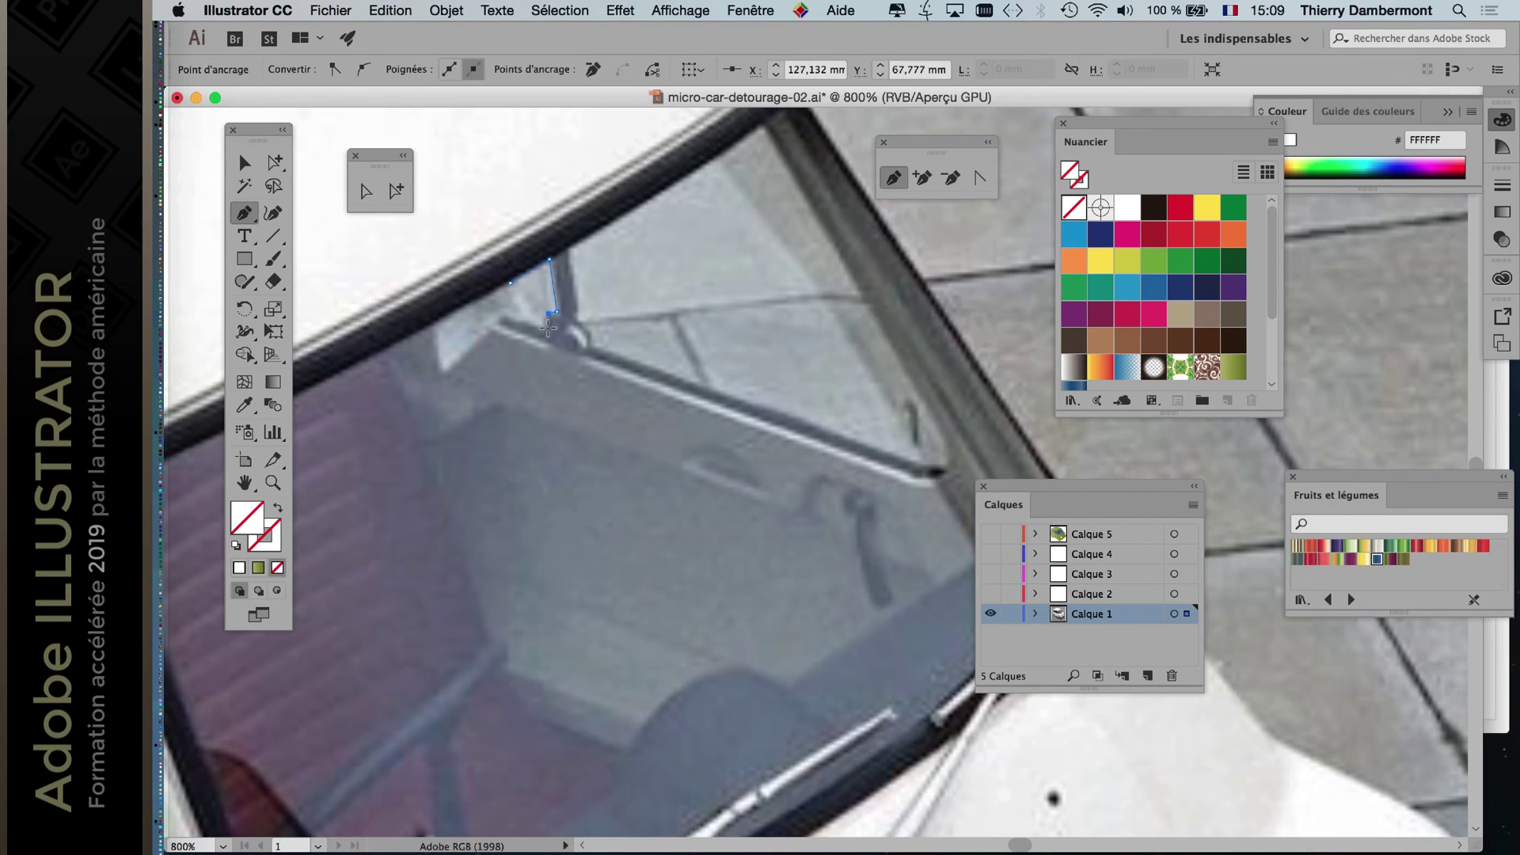
left_click(509, 284)
Trace the see-through glass area of the rear side window, above the red seat, as a closed Pen tool path.
scroll(554, 316, "down", 5)
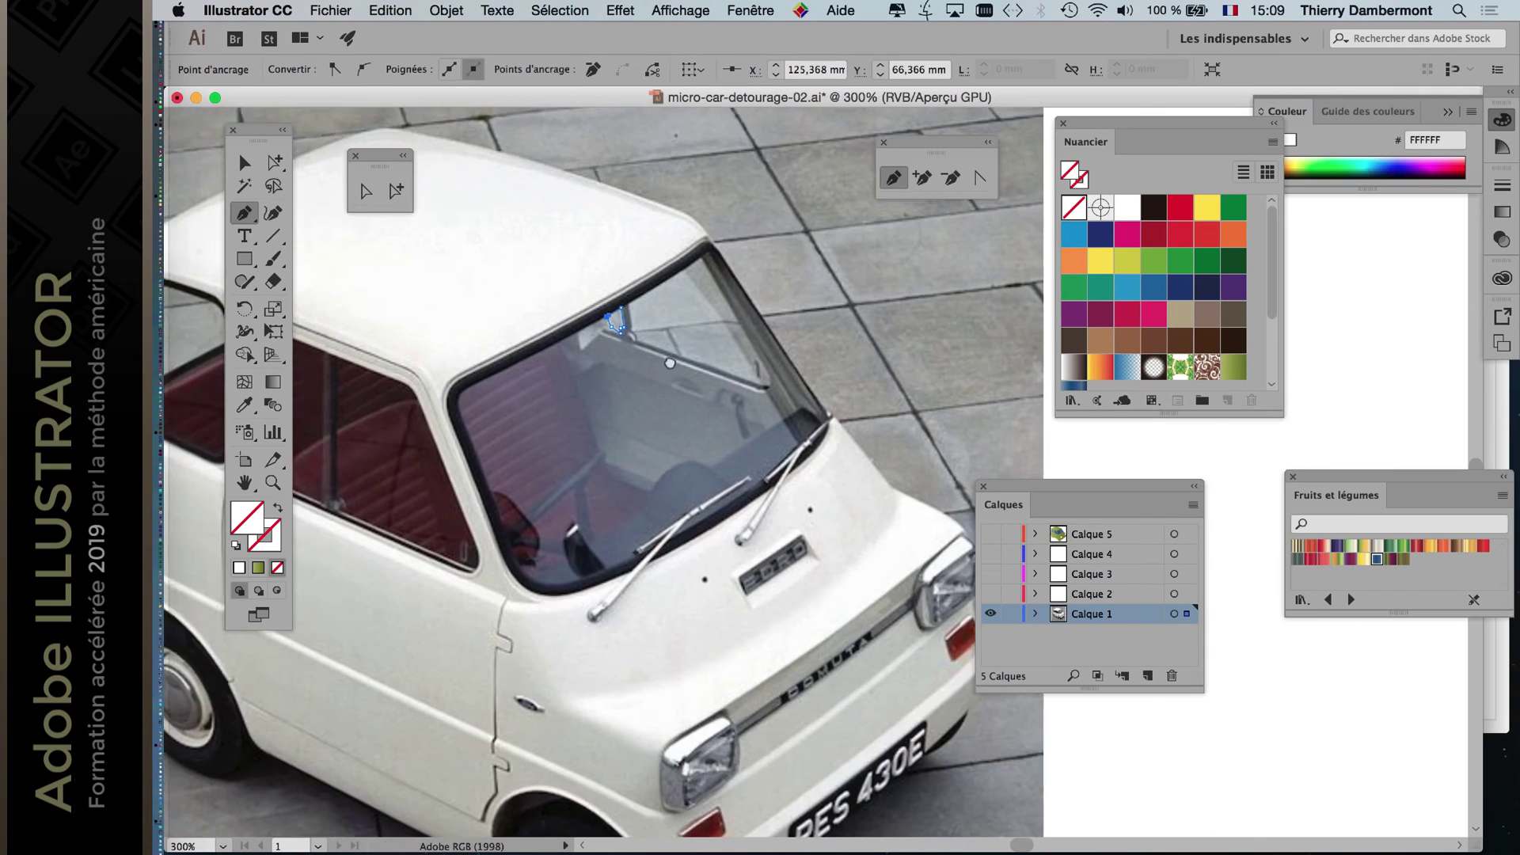
scroll(669, 363, "down", 2)
scroll(521, 508, "up", 6)
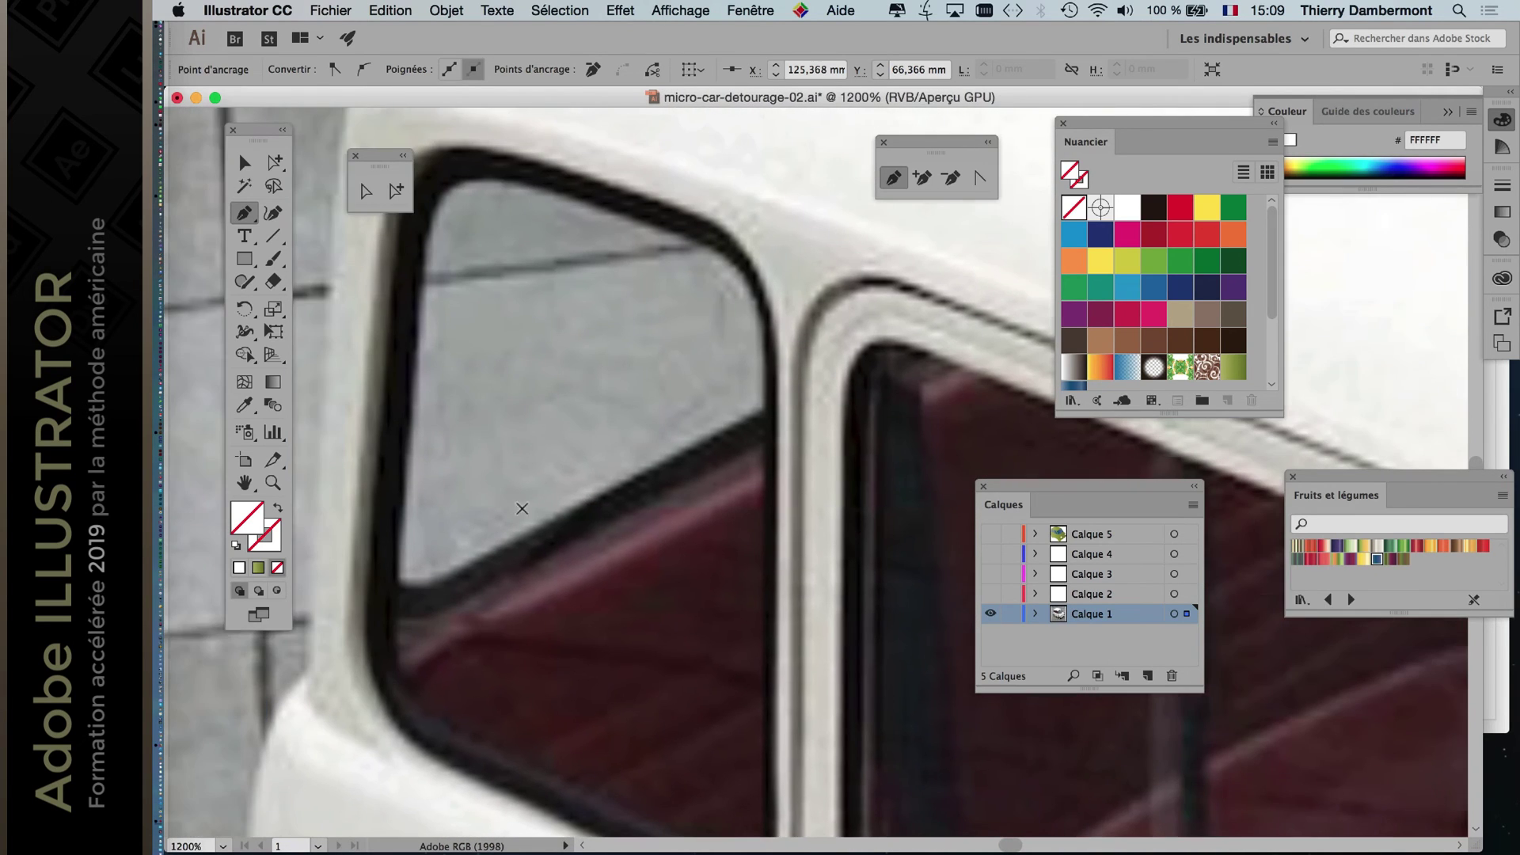
left_click(426, 560)
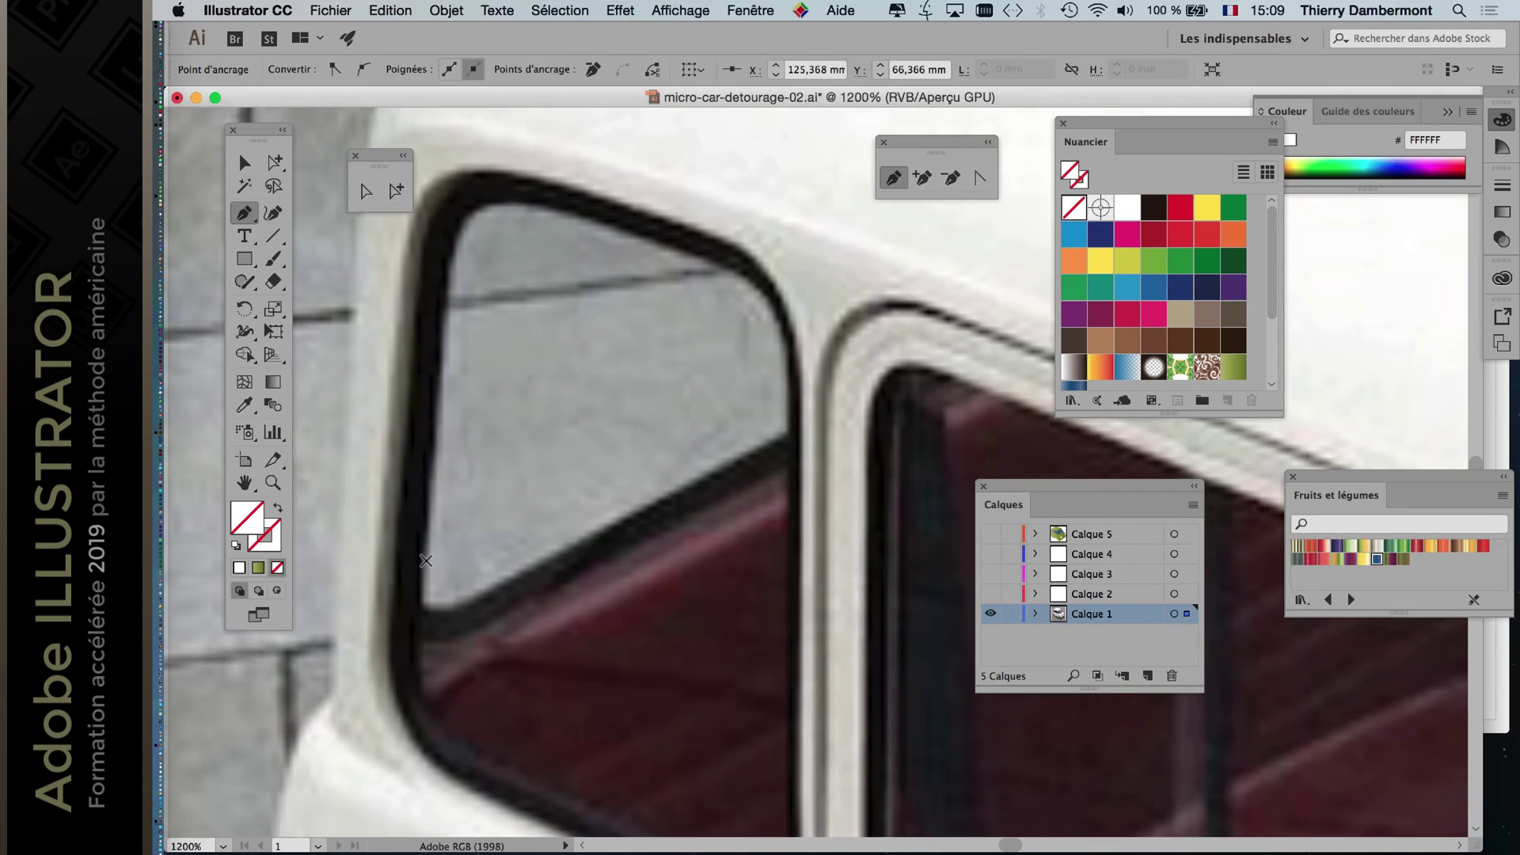
left_click(452, 259)
left_click_drag(514, 206, 573, 218)
left_click_drag(723, 267, 737, 271)
left_click(782, 326)
left_click_drag(782, 326, 783, 342)
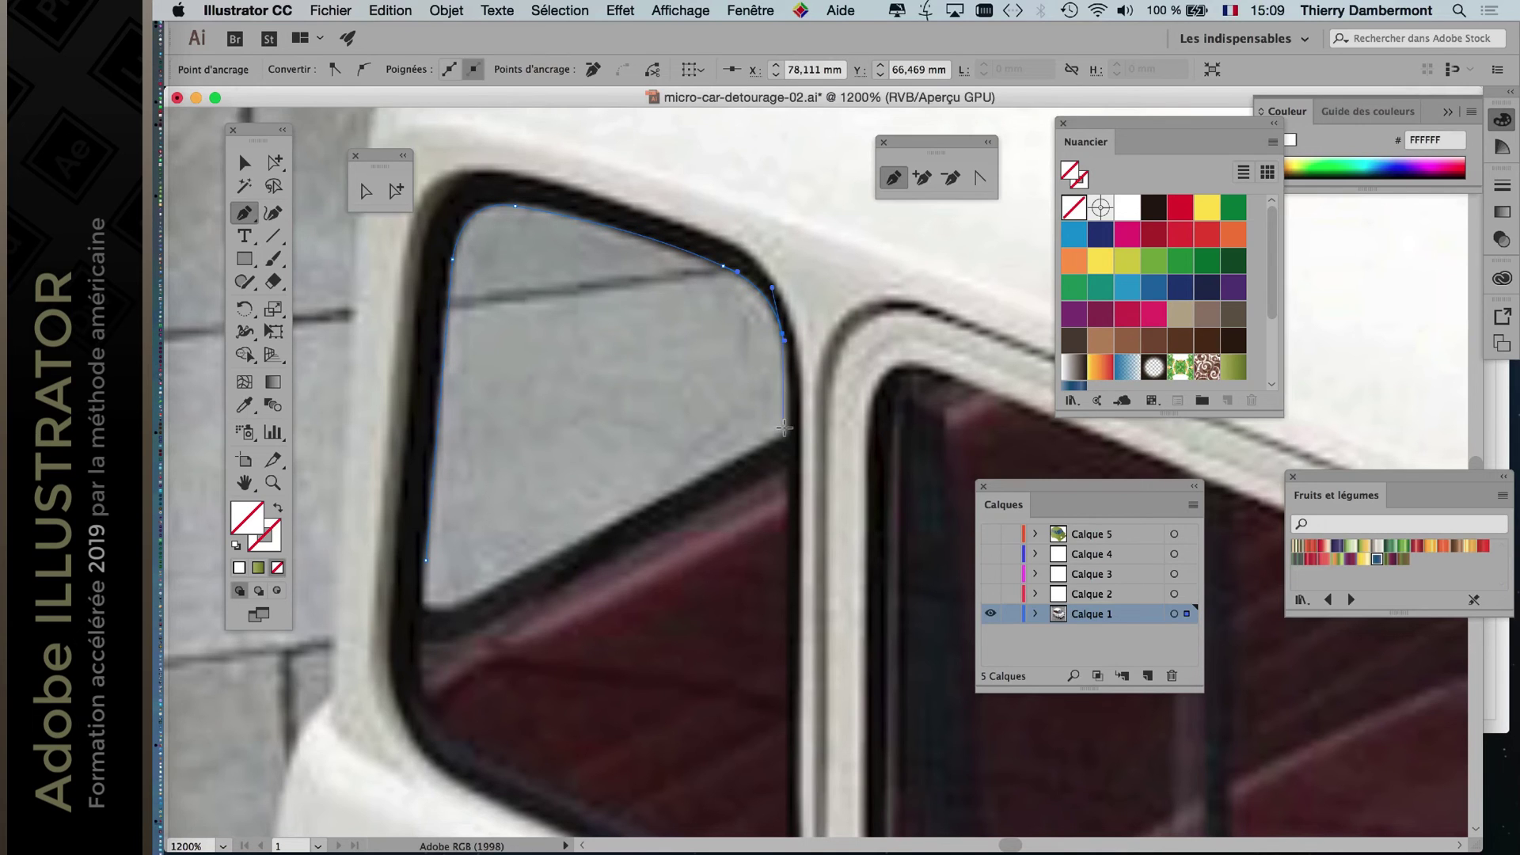
left_click(473, 599)
left_click(418, 599)
left_click_drag(426, 561, 420, 594)
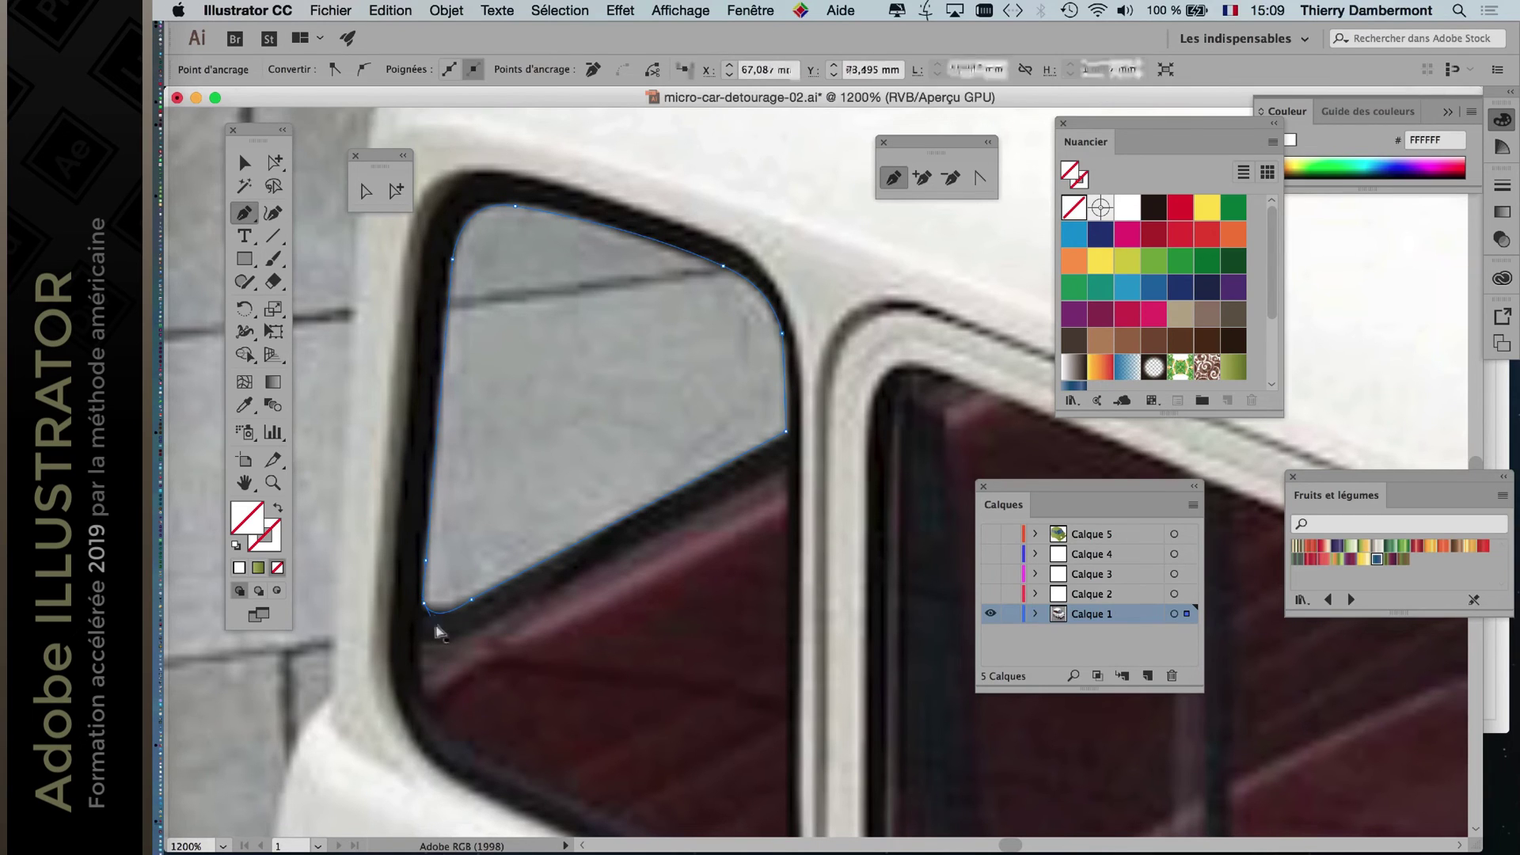
Reposition the floating layers panel and bring the whole car back into view.
scroll(570, 606, "down", 3)
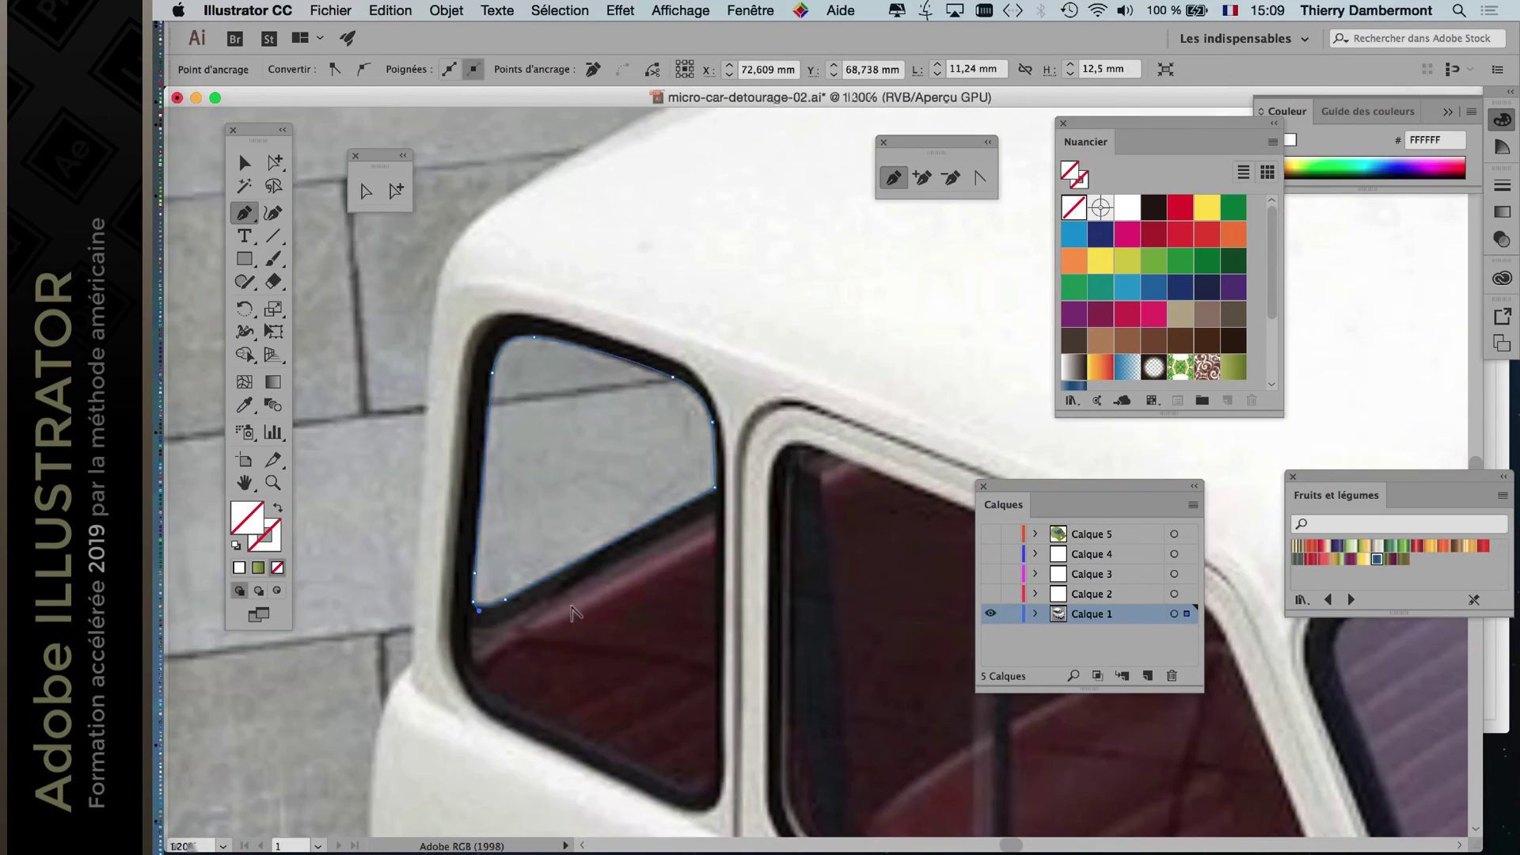
left_click_drag(1034, 497, 720, 291)
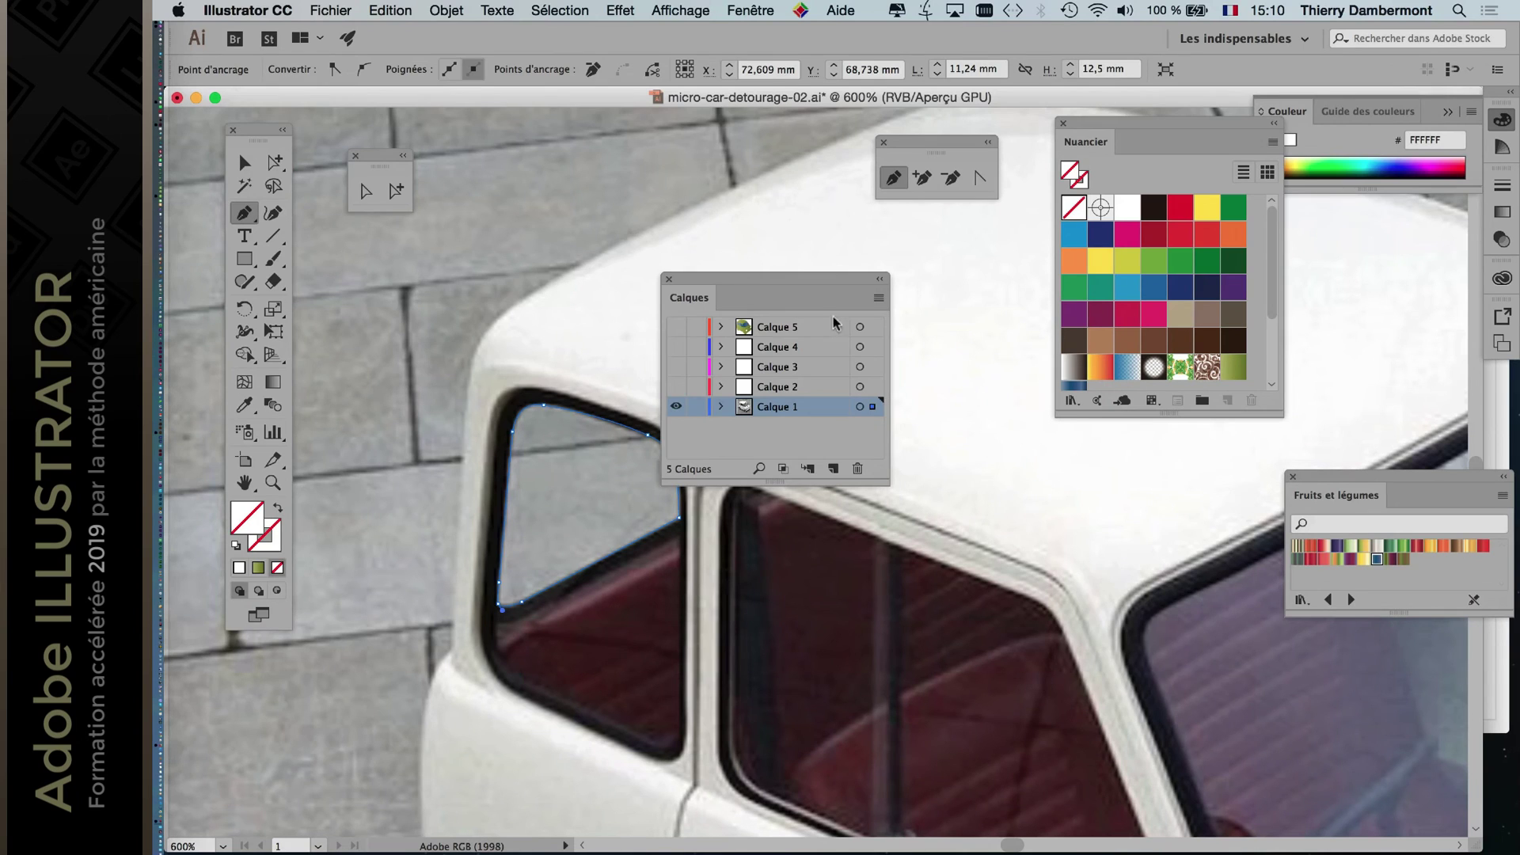
scroll(823, 434, "down", 6)
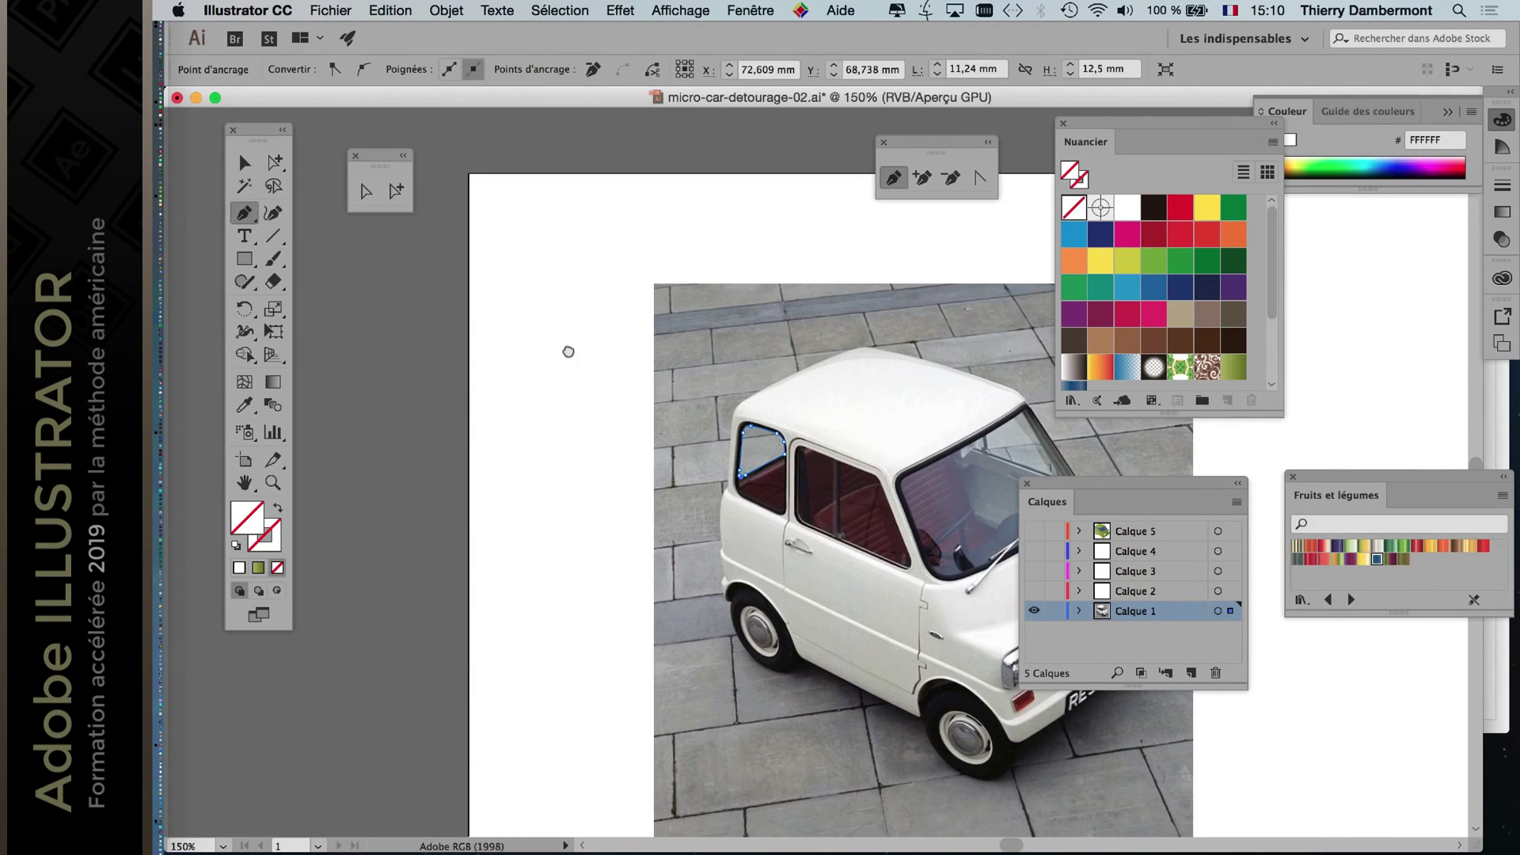
Try to create a clipping mask from the photo and all the separate traced paths selected together.
scroll(569, 351, "right", 5)
scroll(568, 351, "down", 2)
left_click(244, 162)
left_click_drag(406, 310, 981, 619)
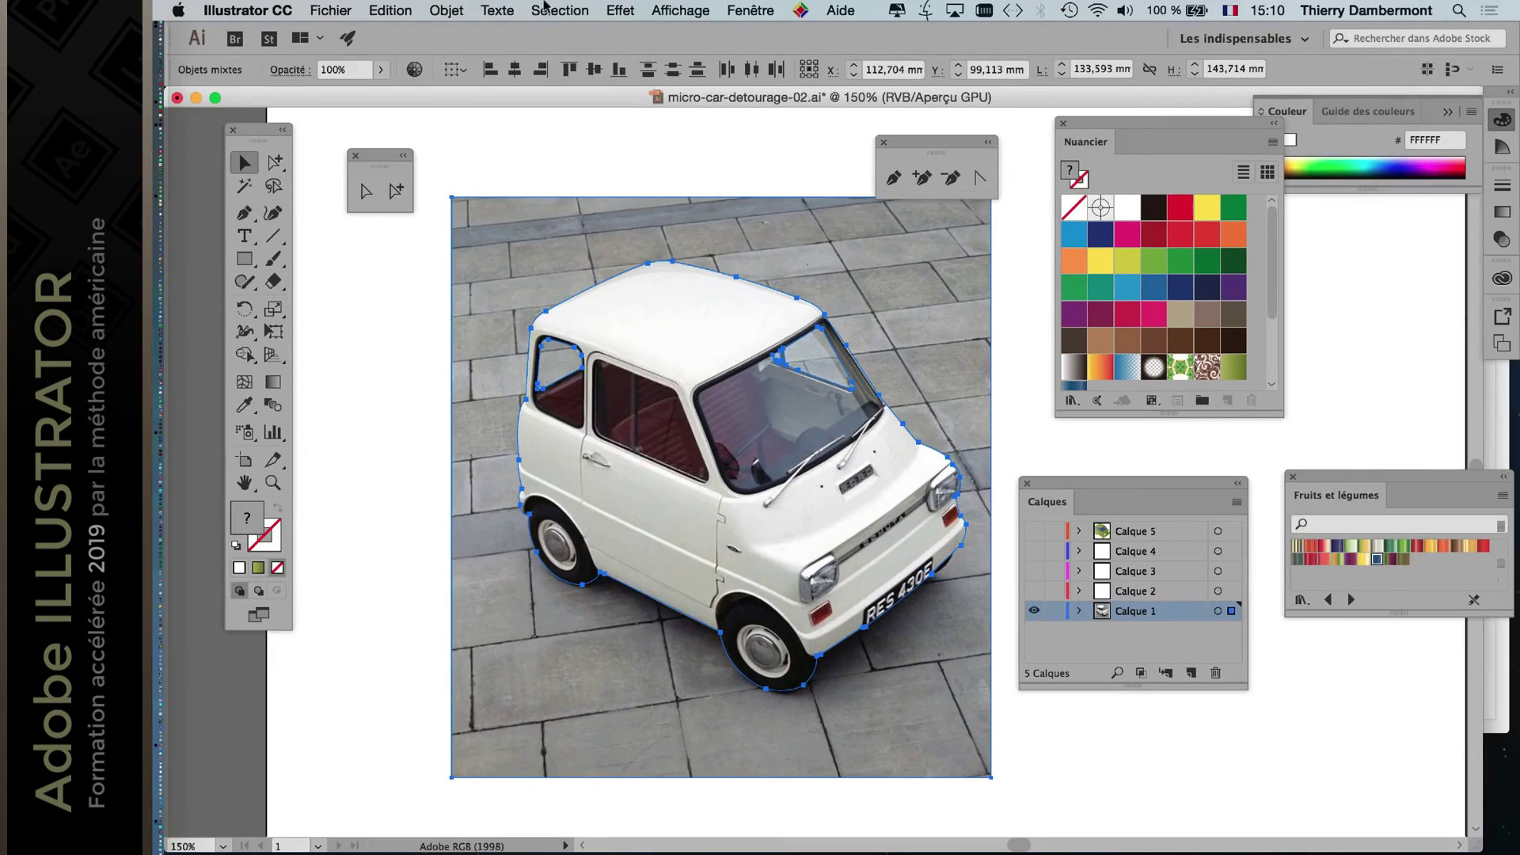
left_click(445, 10)
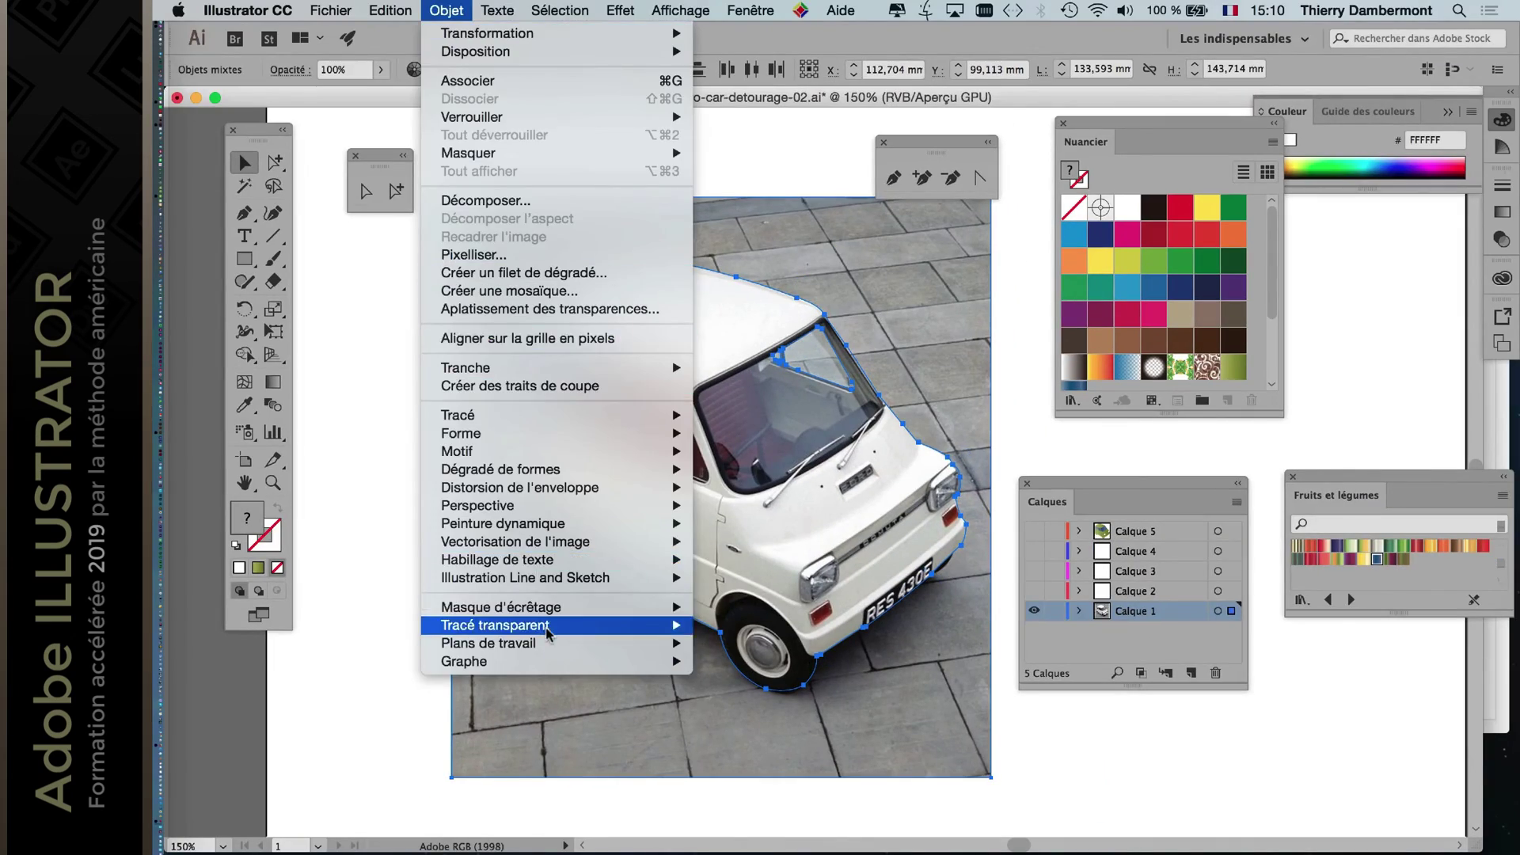
left_click(720, 610)
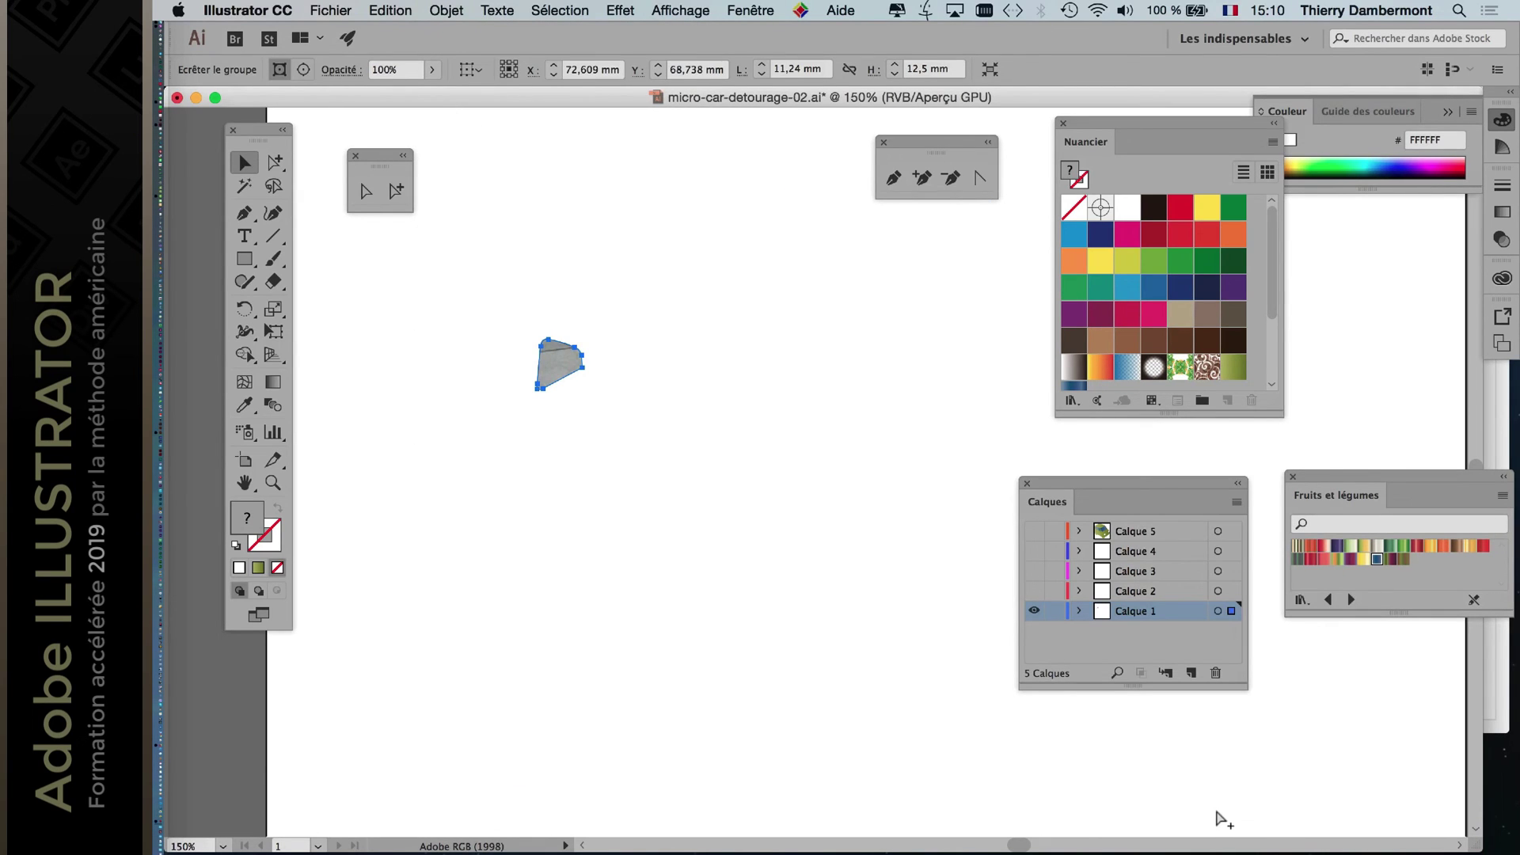
key("super+z")
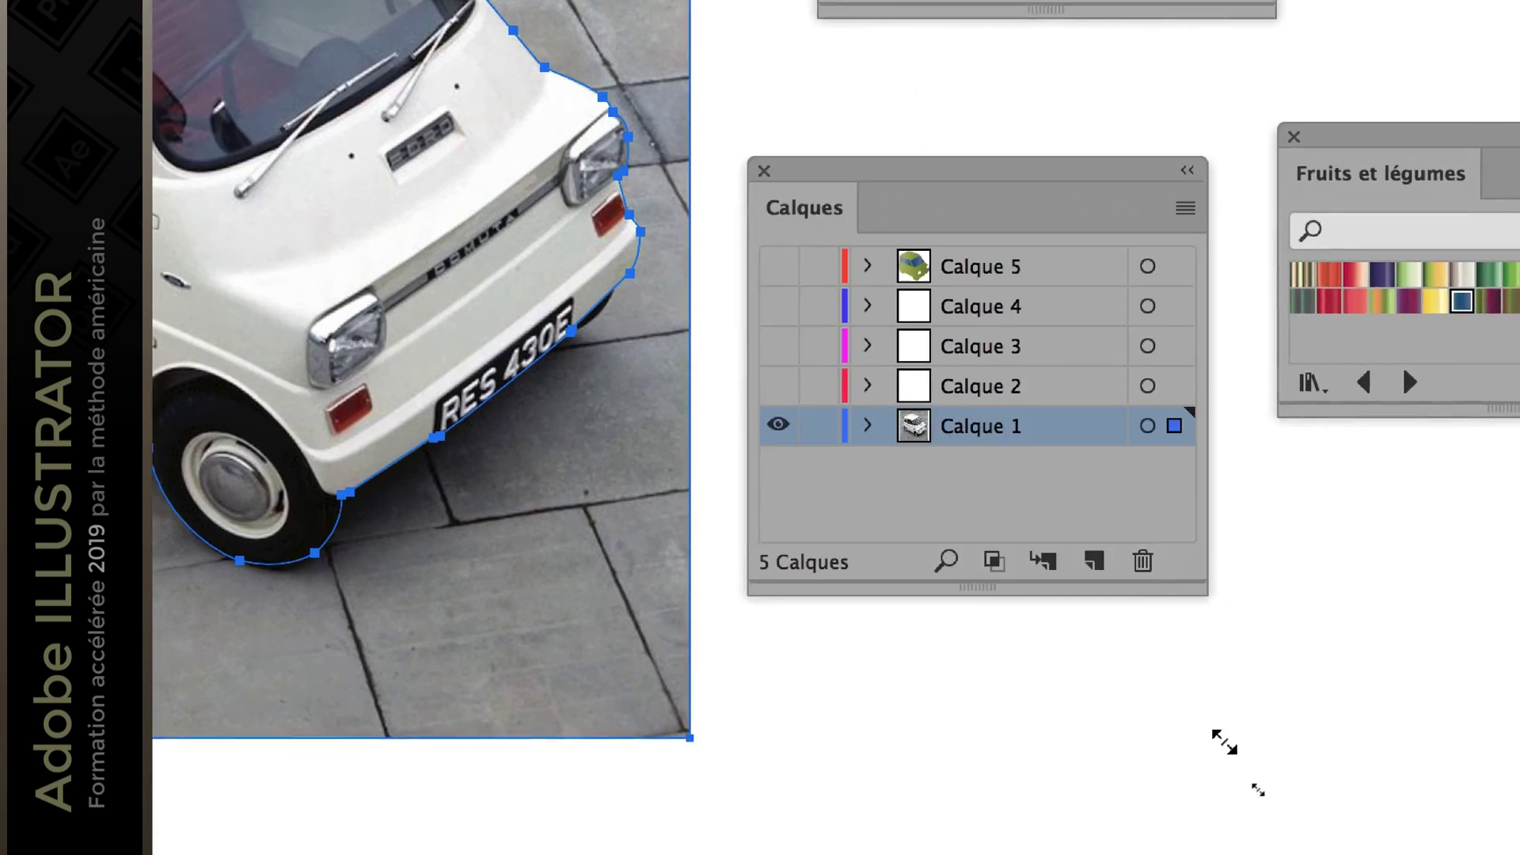
Lock the image inside Calque 1 and combine the four traced paths into a single compound path.
left_click_drag(1224, 741, 1225, 748)
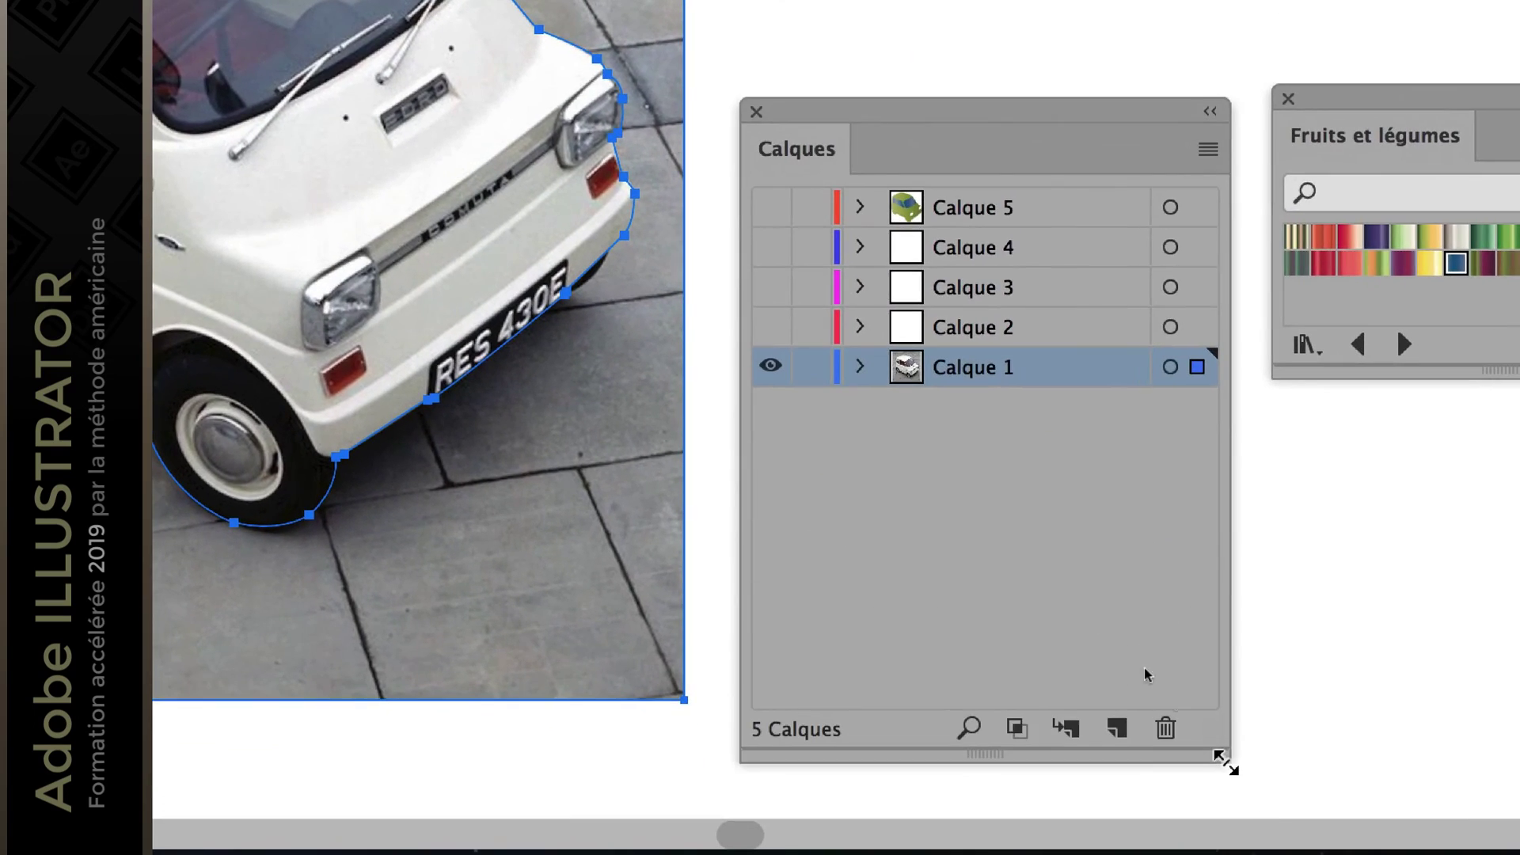
left_click(868, 425)
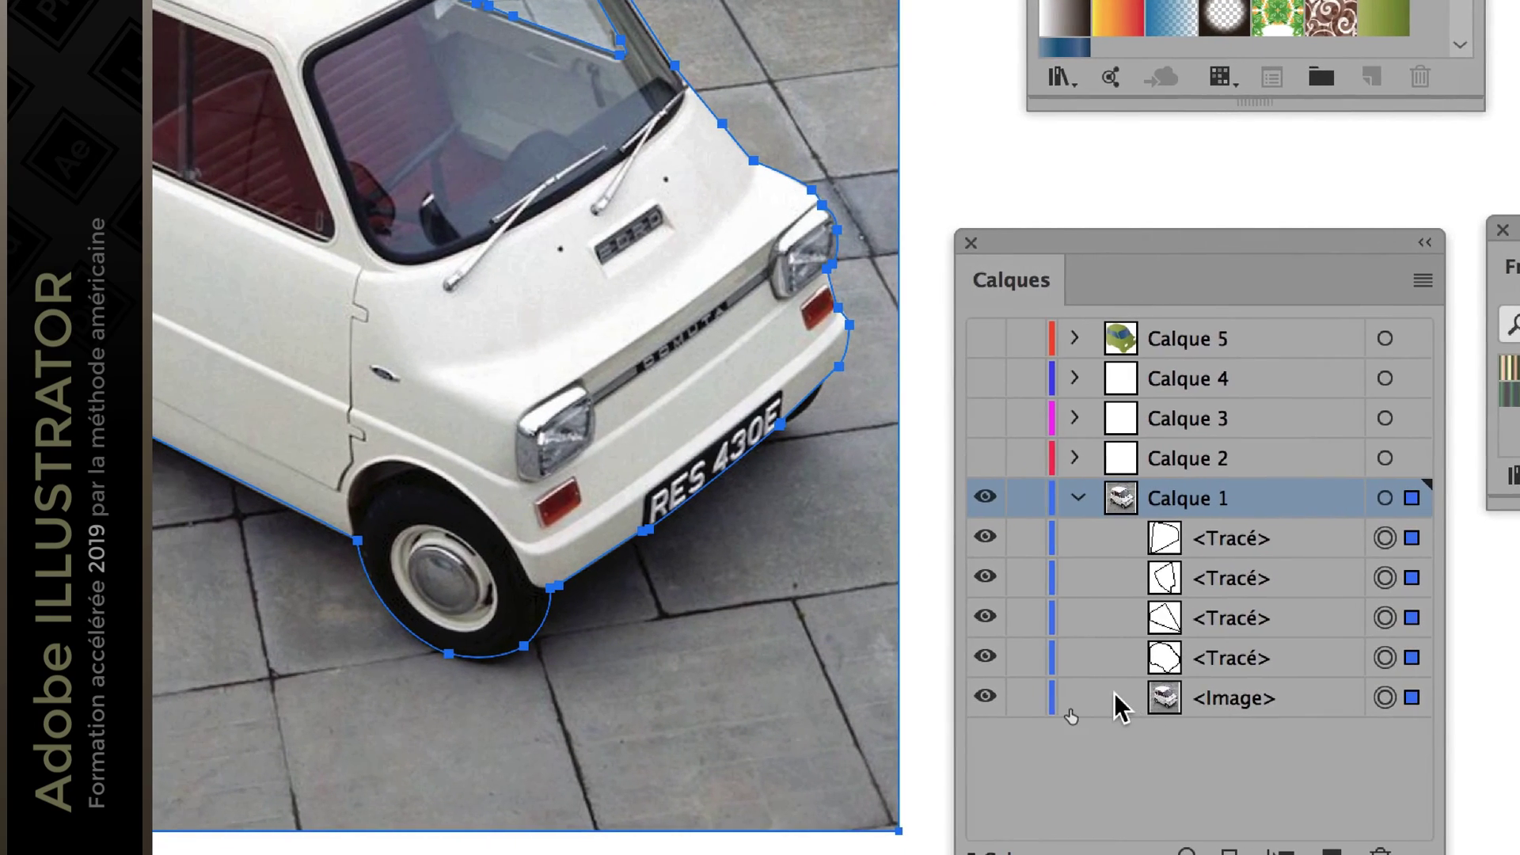
left_click(1025, 697)
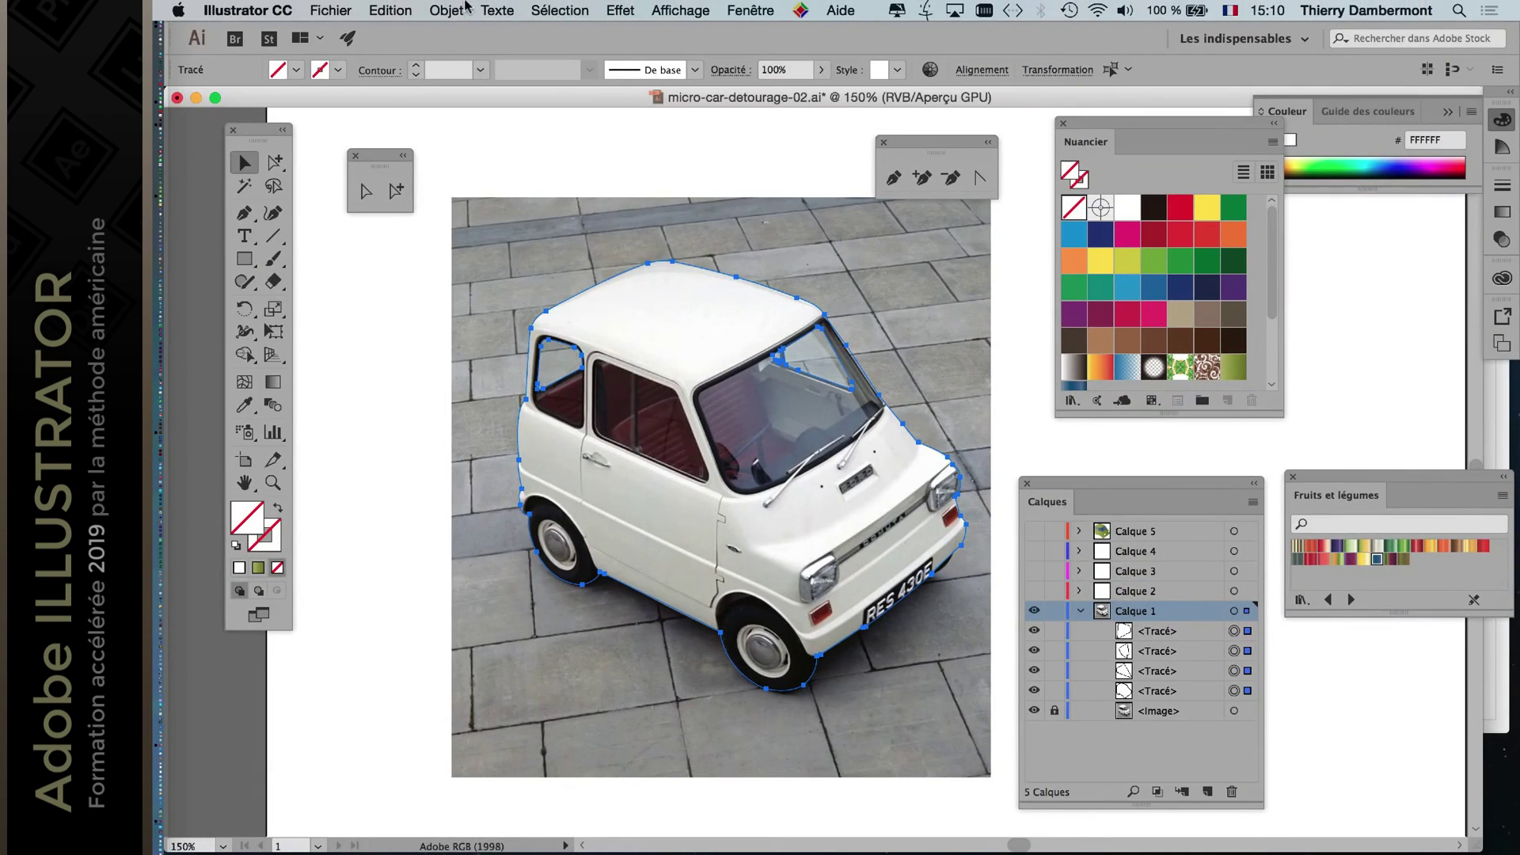
left_click(447, 10)
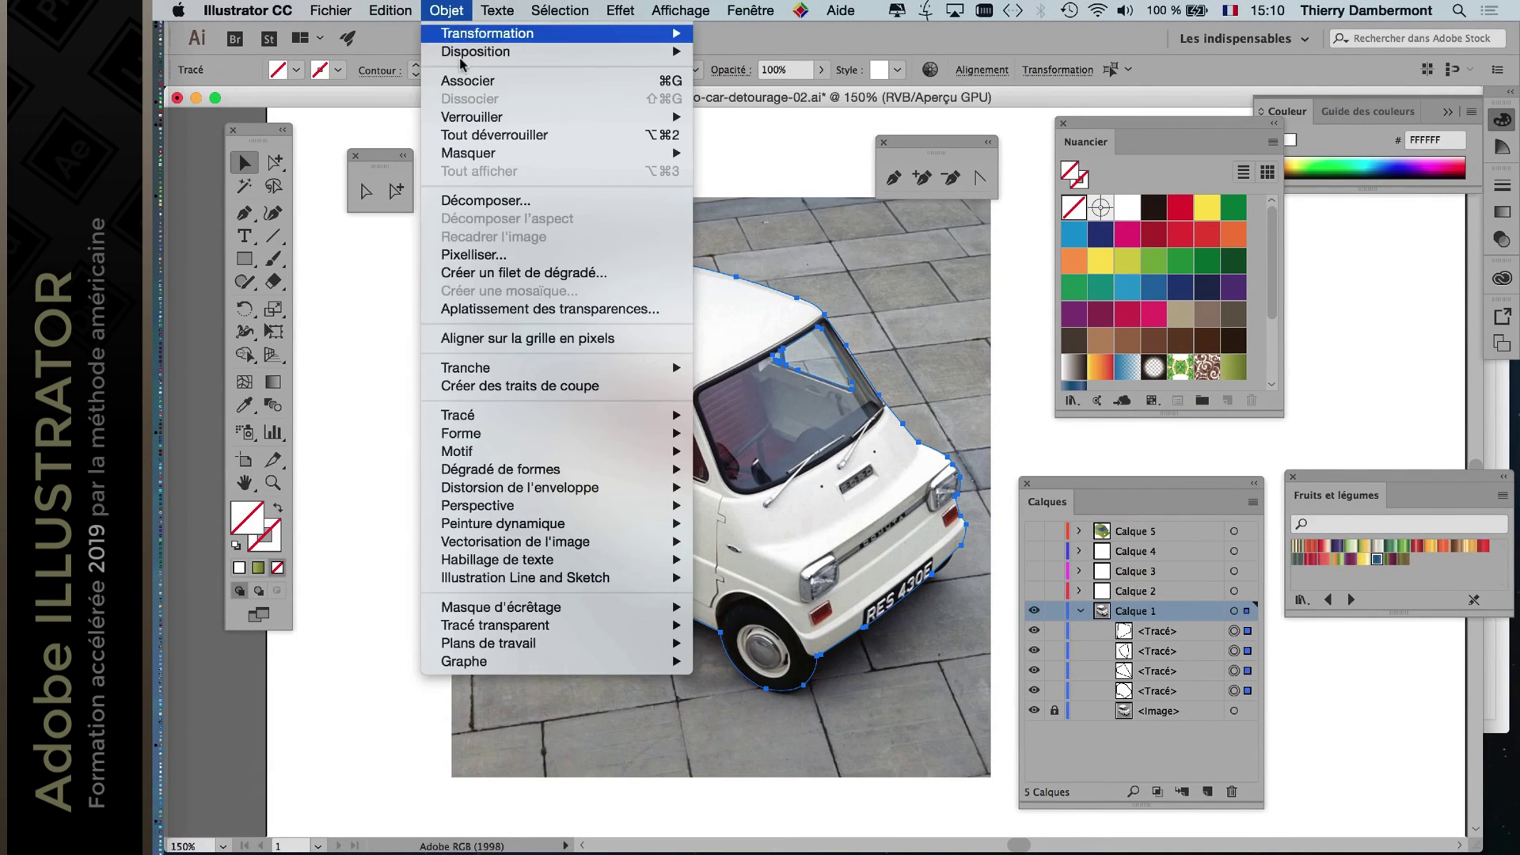
mouse_move(567, 628)
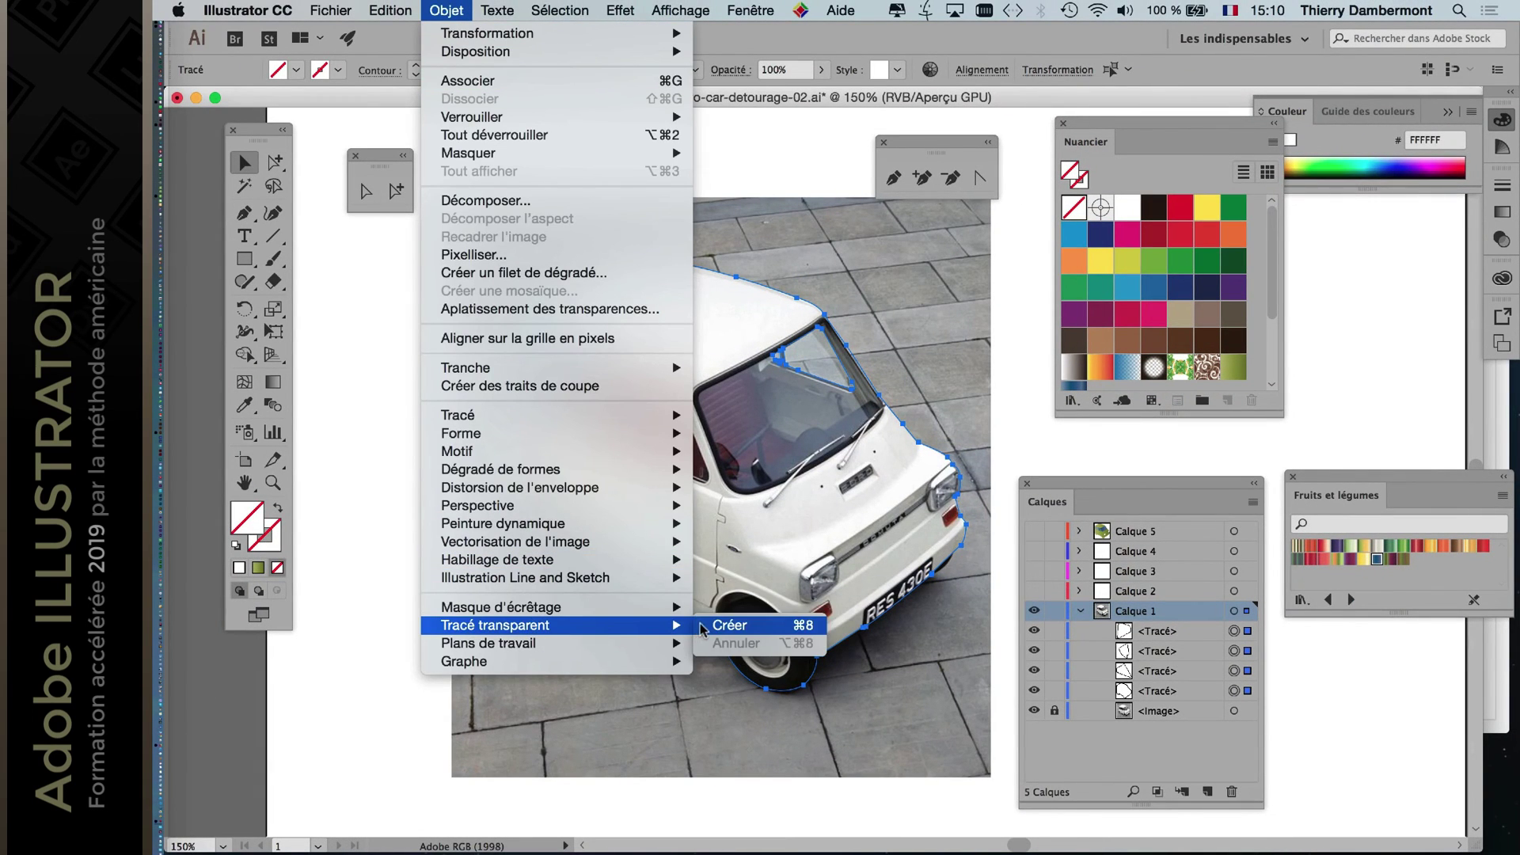
left_click(729, 625)
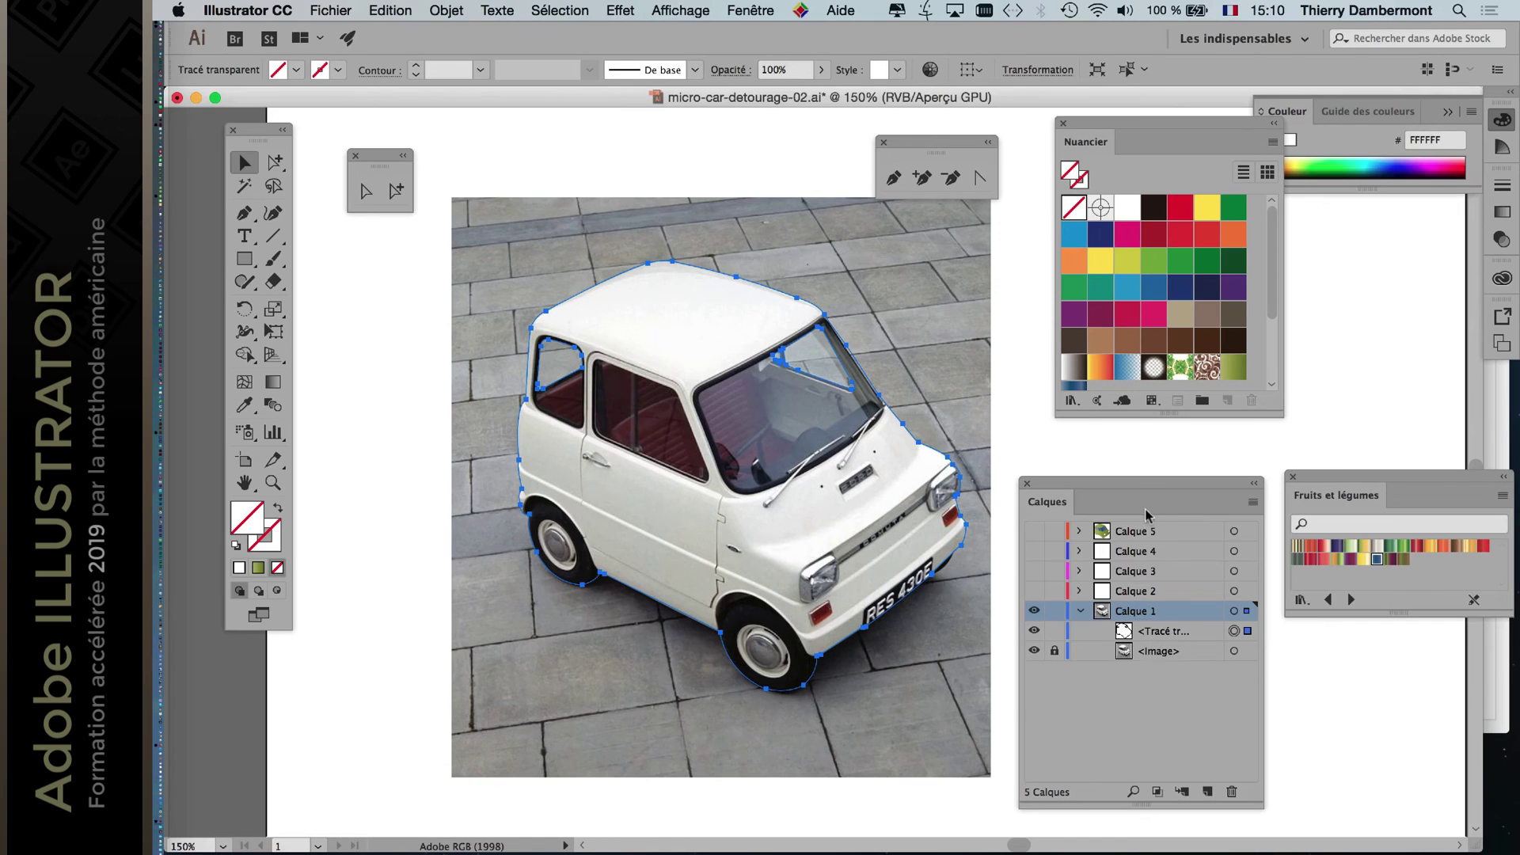
Widen the layers panel, unlock the image and create a clipping mask from it and the compound path, leaving nothing selected.
left_click_drag(1146, 513, 1055, 487)
left_click_drag(1170, 780, 1437, 750)
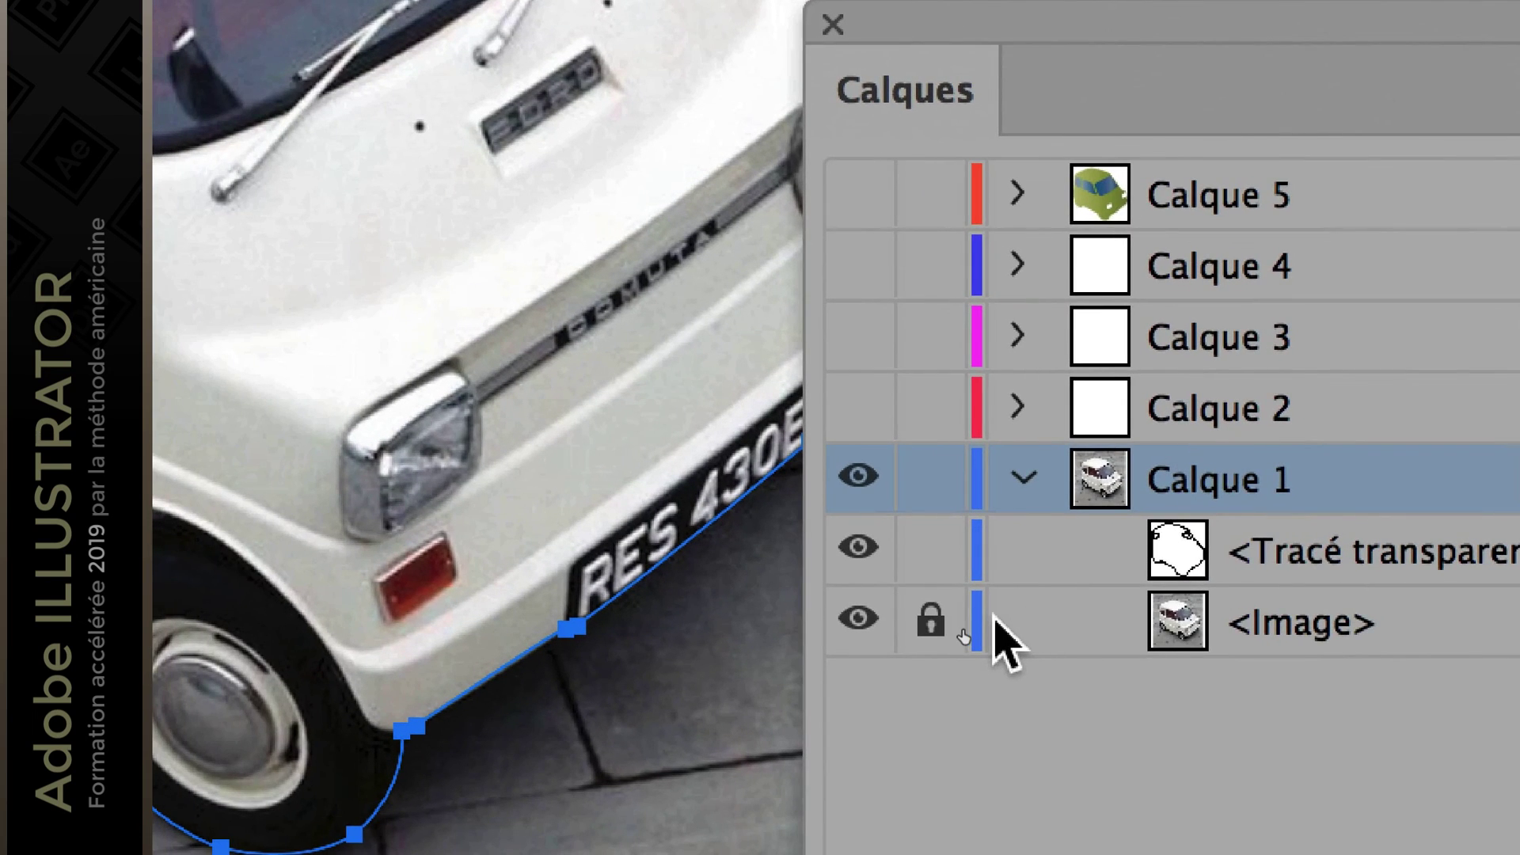
left_click(931, 622)
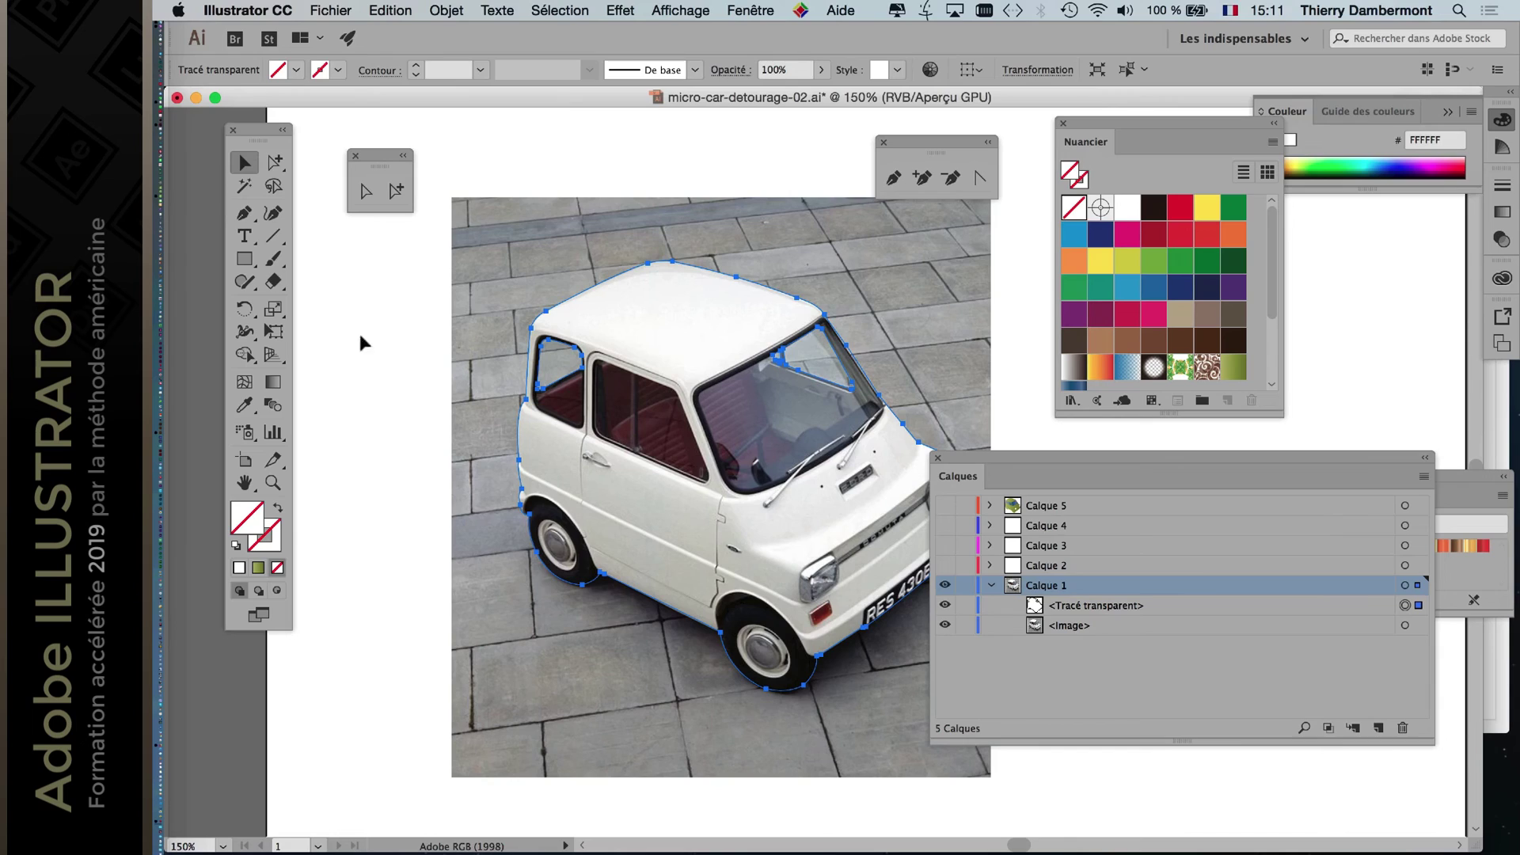
left_click_drag(383, 328, 566, 439)
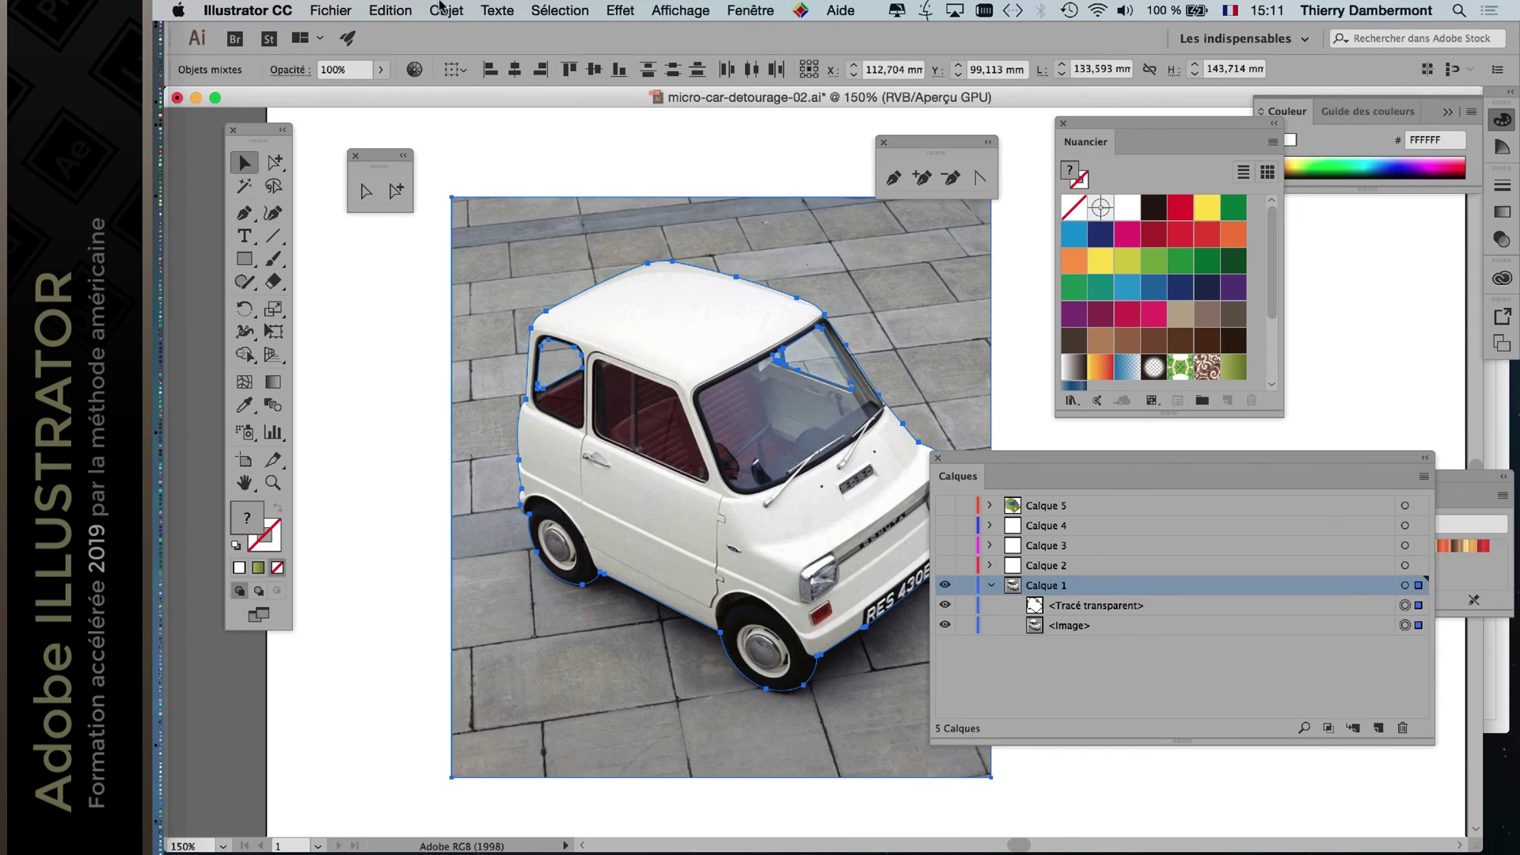
left_click(445, 10)
mouse_move(583, 606)
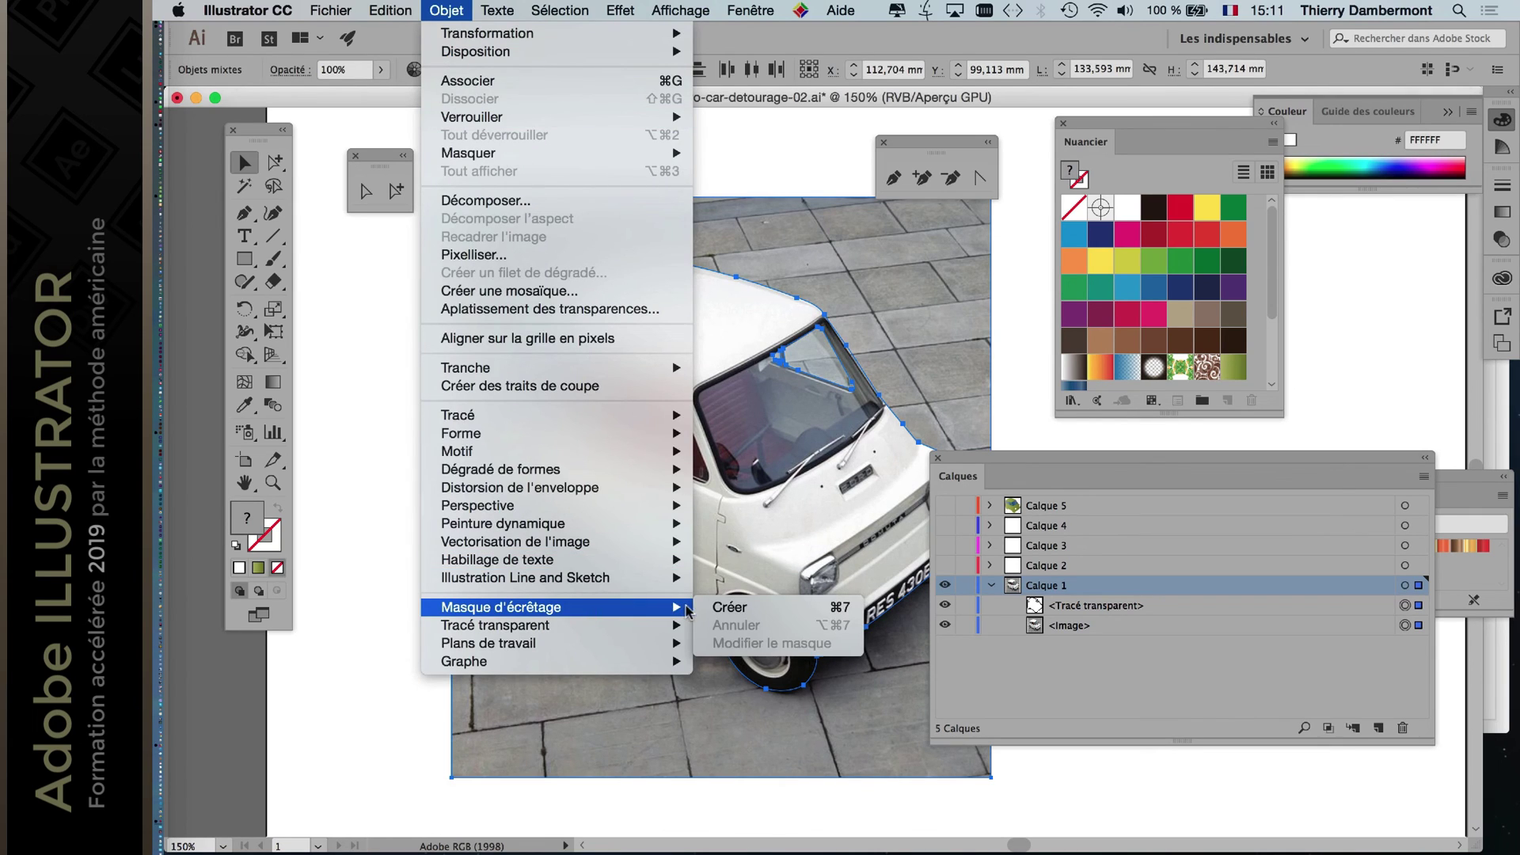
left_click(729, 608)
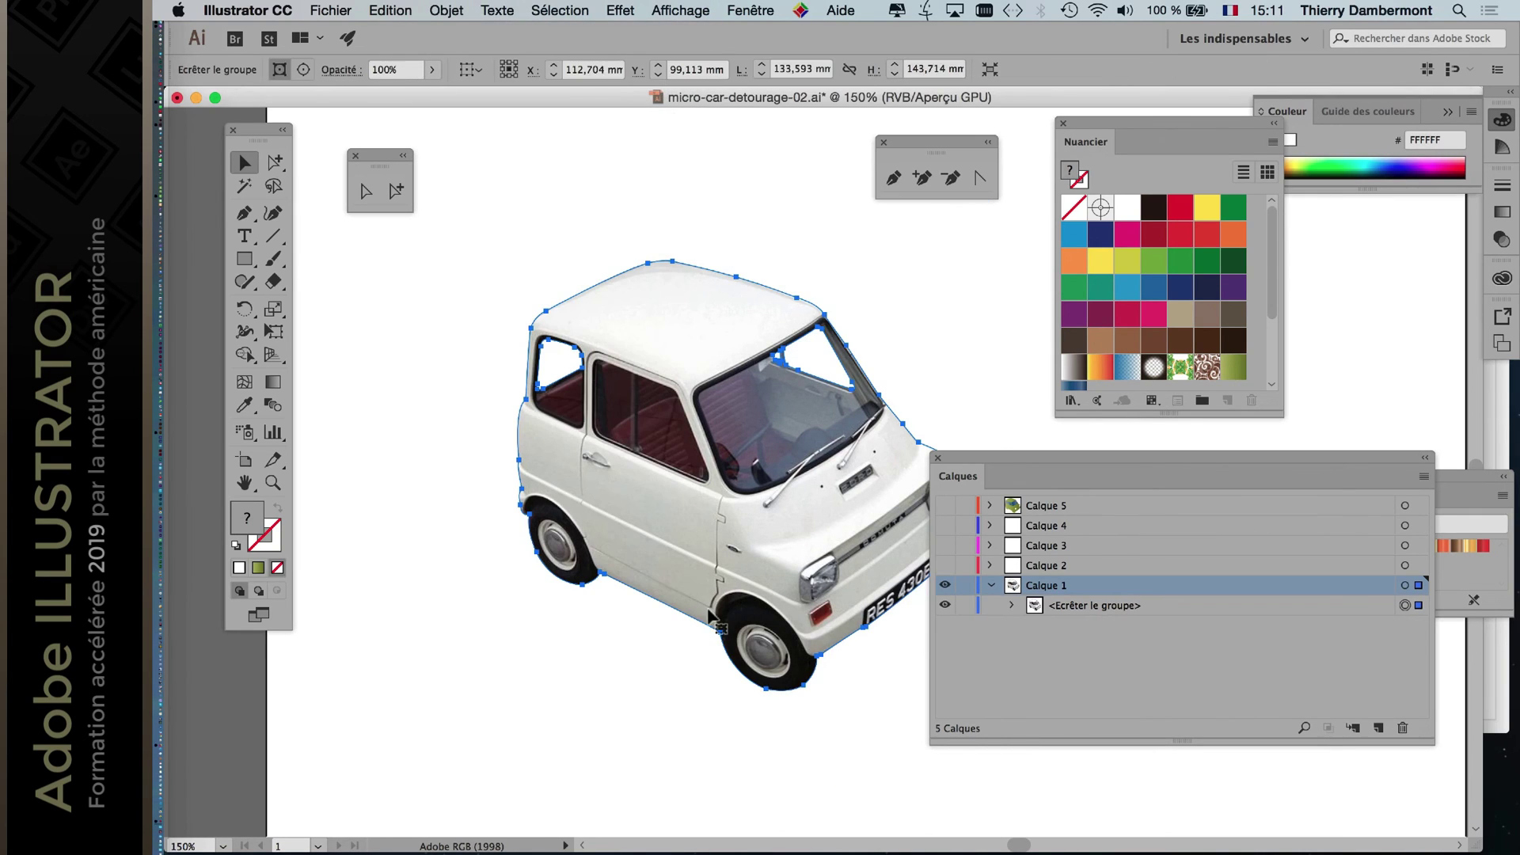
left_click(990, 325)
Draw a large circle with the Ellipse tool on Calque 1 and position it so it surrounds the cut-out car.
scroll(845, 368, "up", 1)
scroll(845, 404, "down", 2)
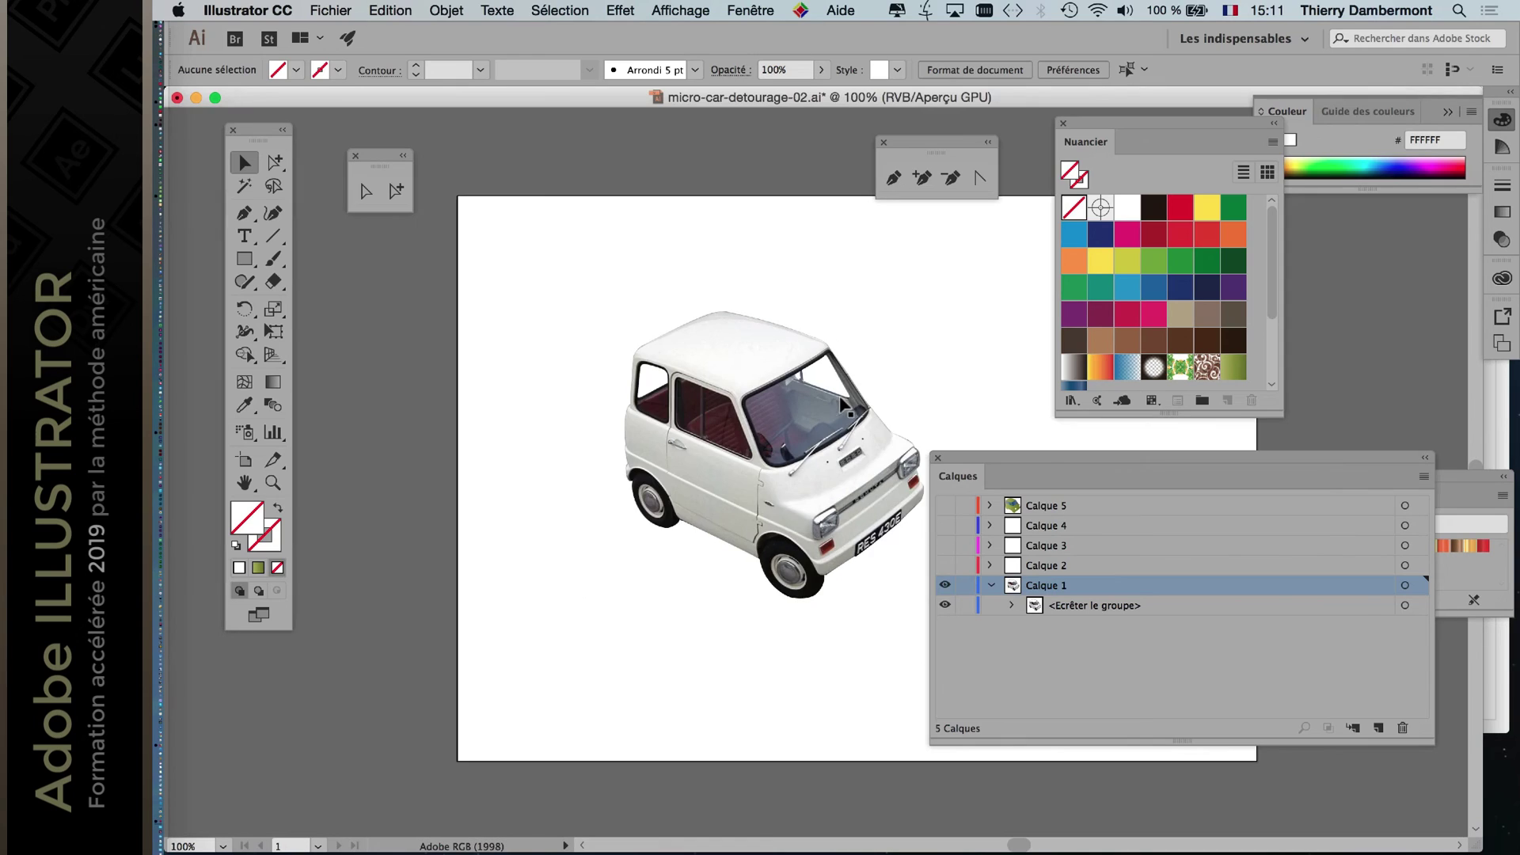
scroll(841, 404, "right", 6)
left_click(1081, 631)
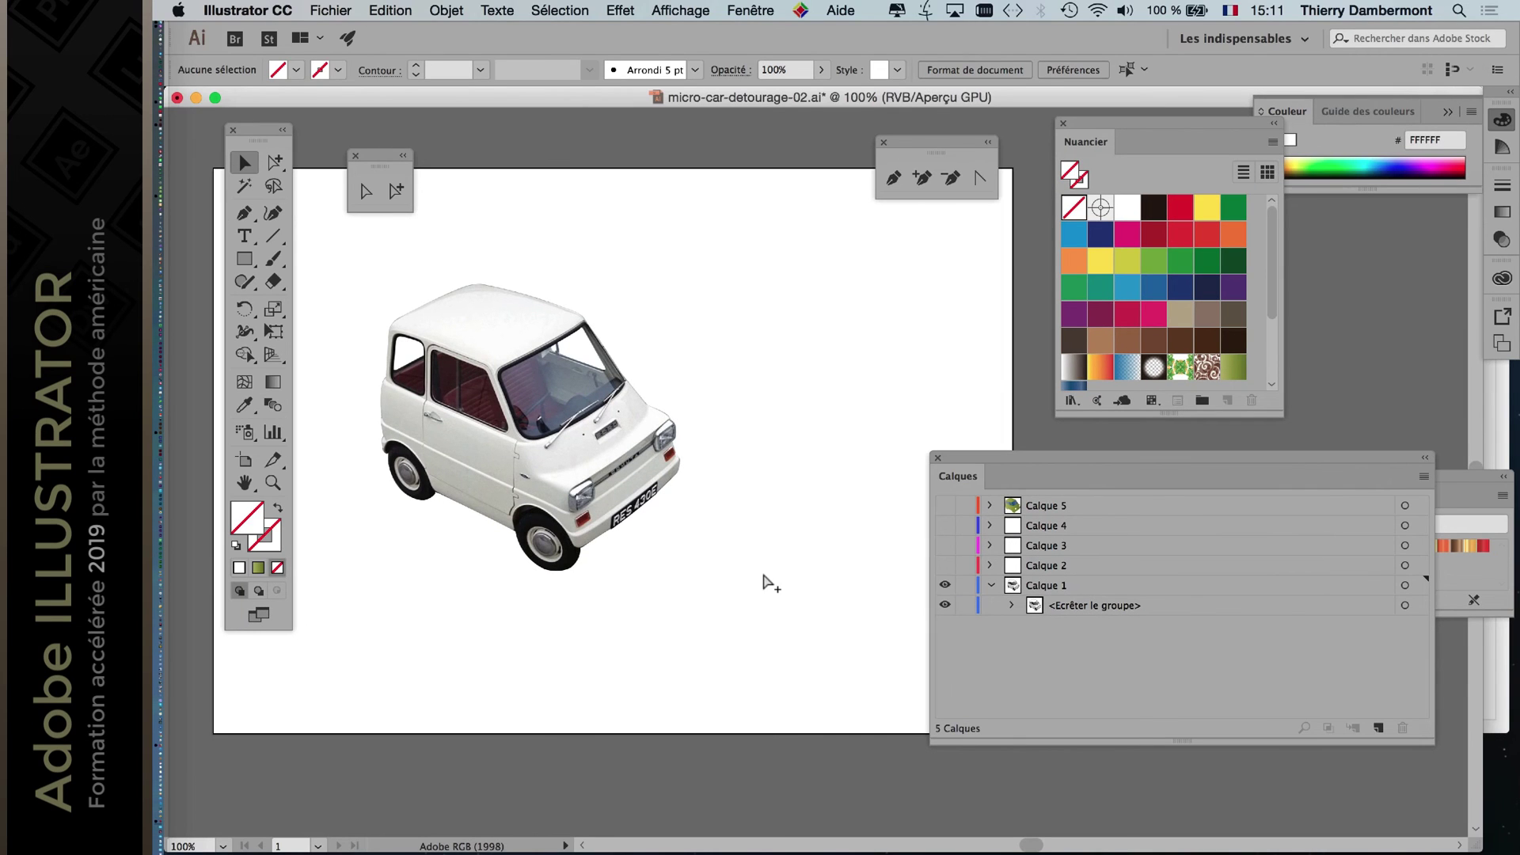
left_click_drag(245, 259, 340, 293)
mouse_move(500, 395)
left_mouse_down()
mouse_move(675, 553)
mouse_move(721, 570)
left_mouse_up()
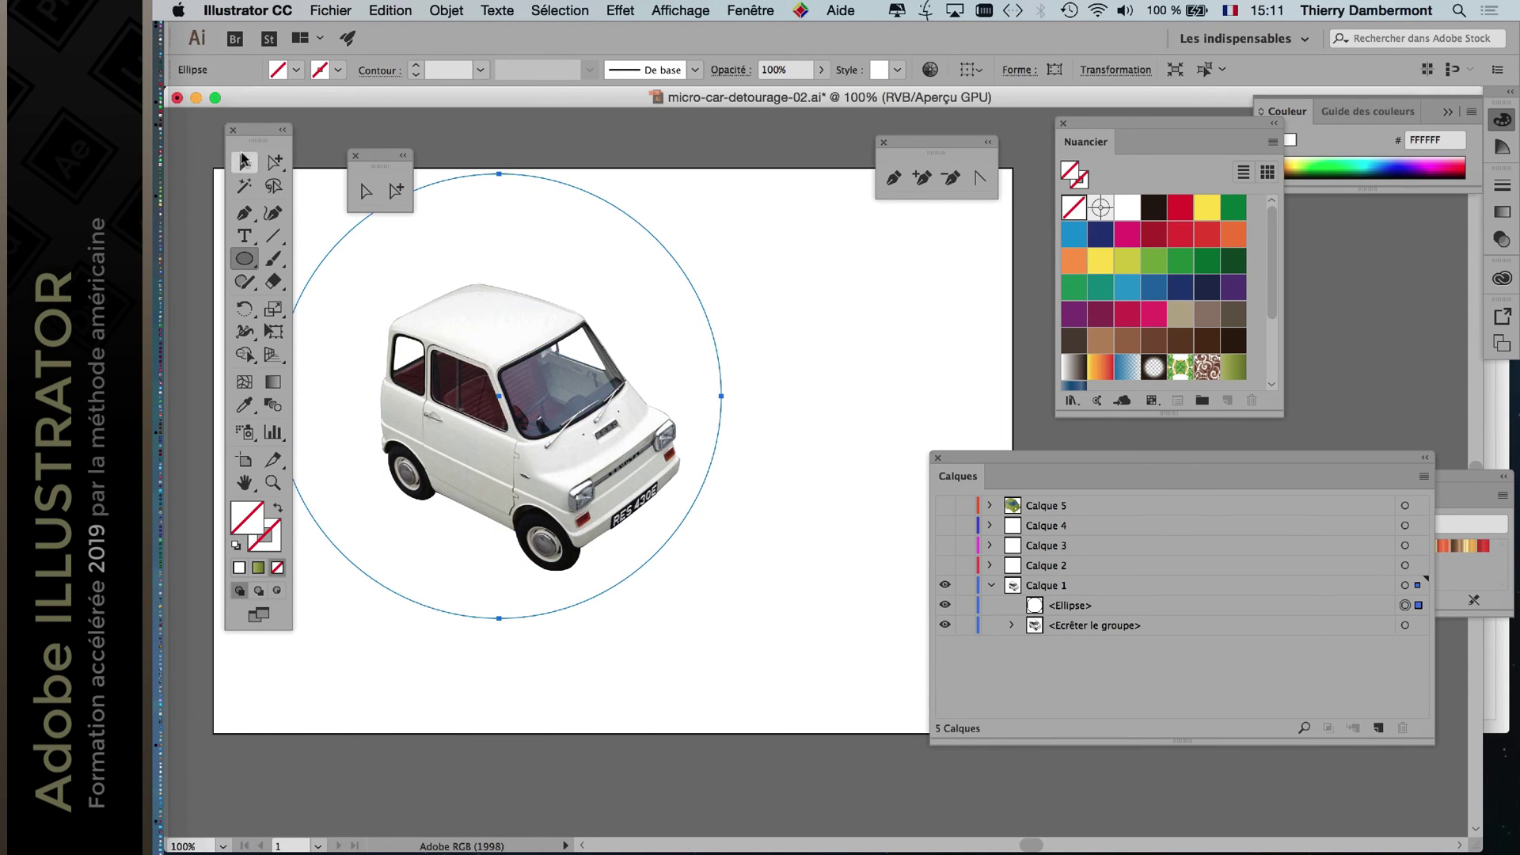
left_click(244, 162)
left_click_drag(580, 198, 623, 219)
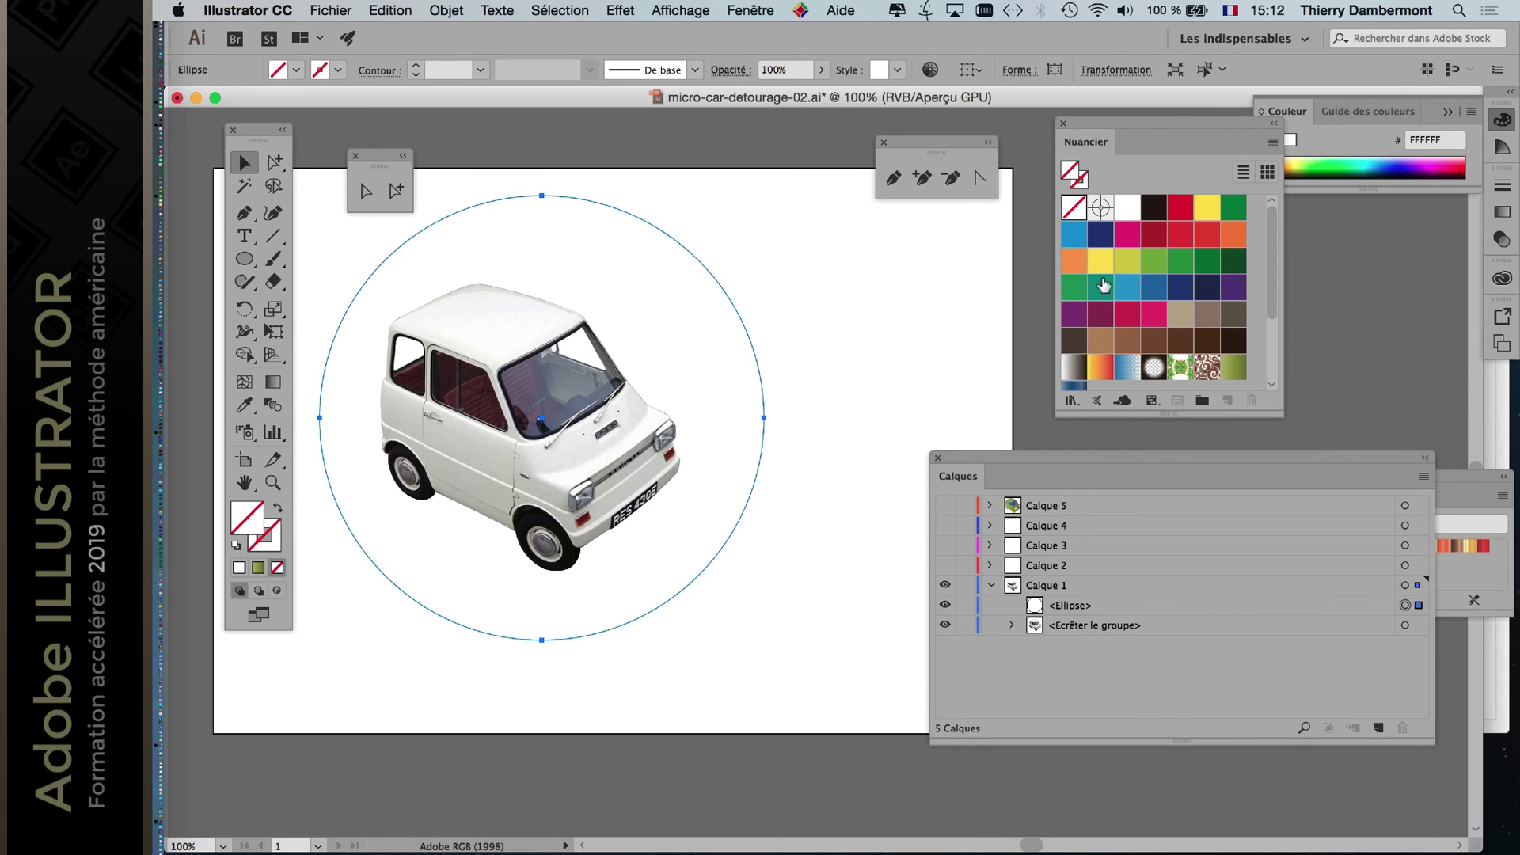
Fill the circle with yellow-green D3D22D and send it behind the clipped car.
left_click(1127, 264)
left_click(447, 10)
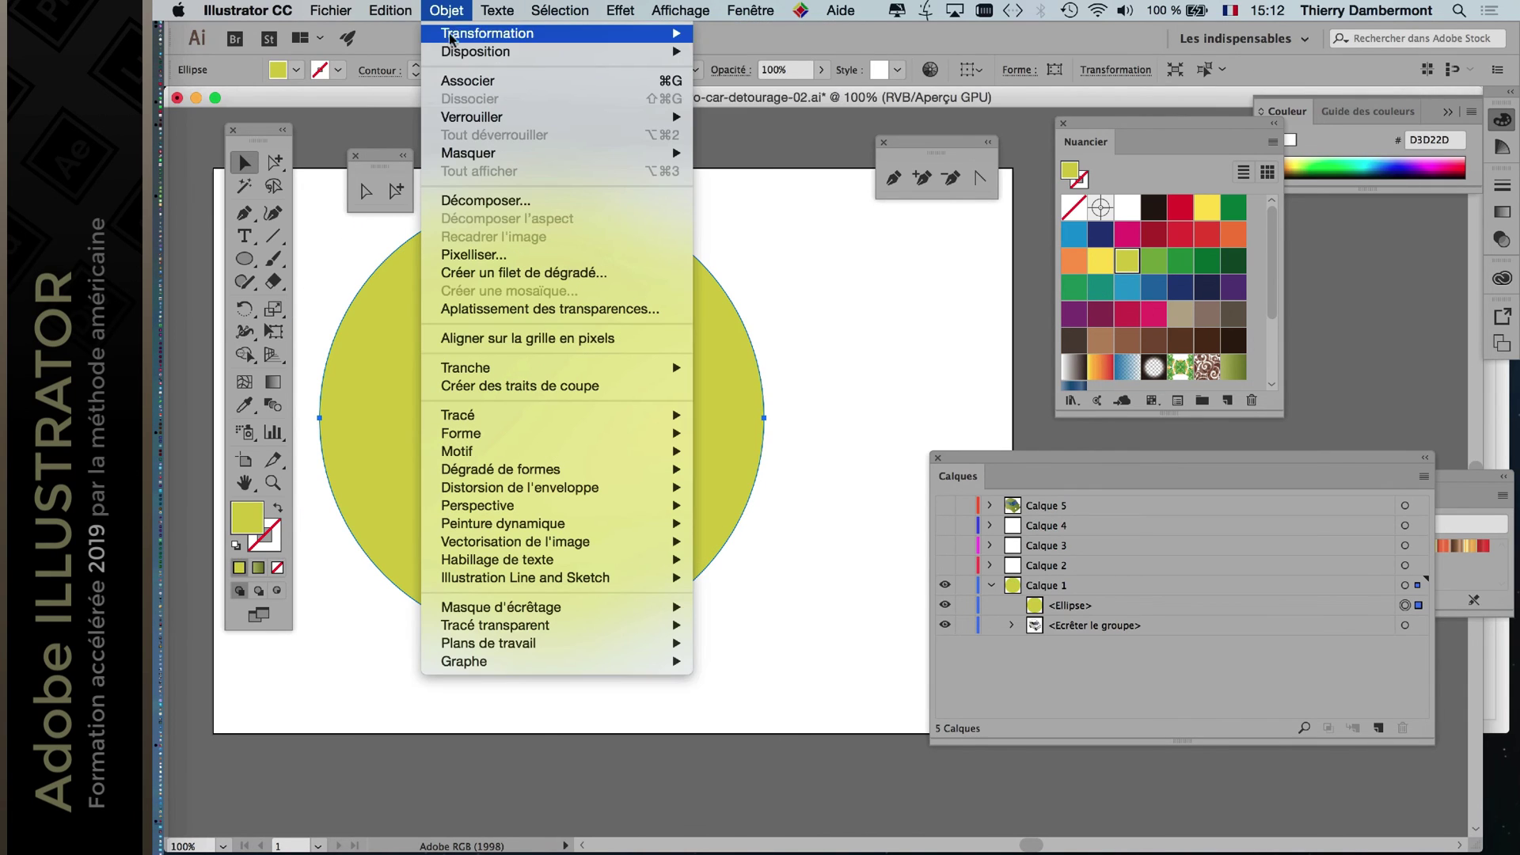
mouse_move(483, 52)
left_click(780, 106)
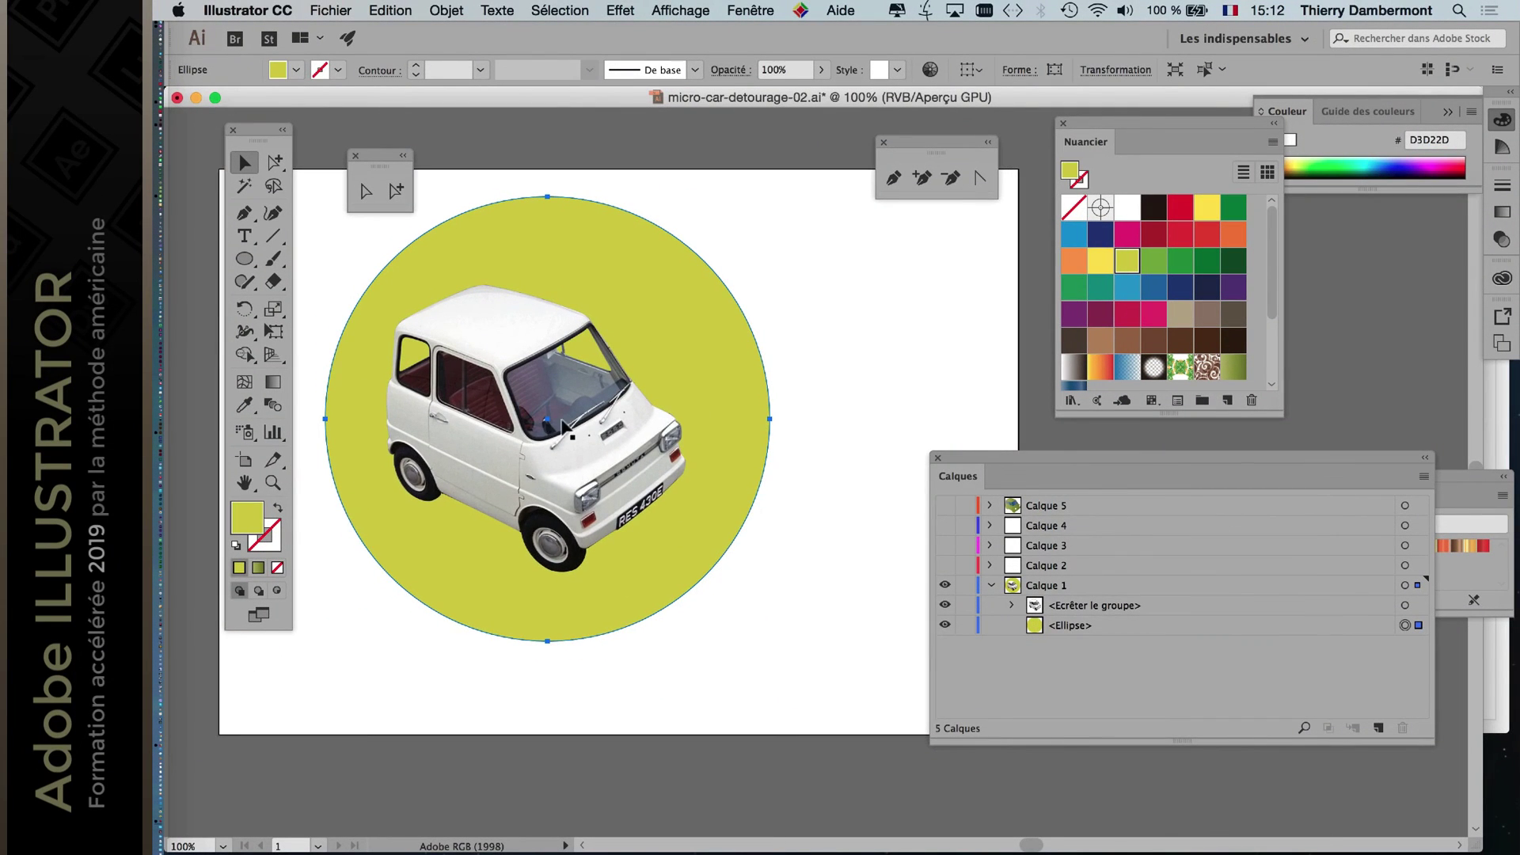
Deselect the circle, set the tools panel aside and examine the contents of the clipping group in Calque 1.
key("super+equal")
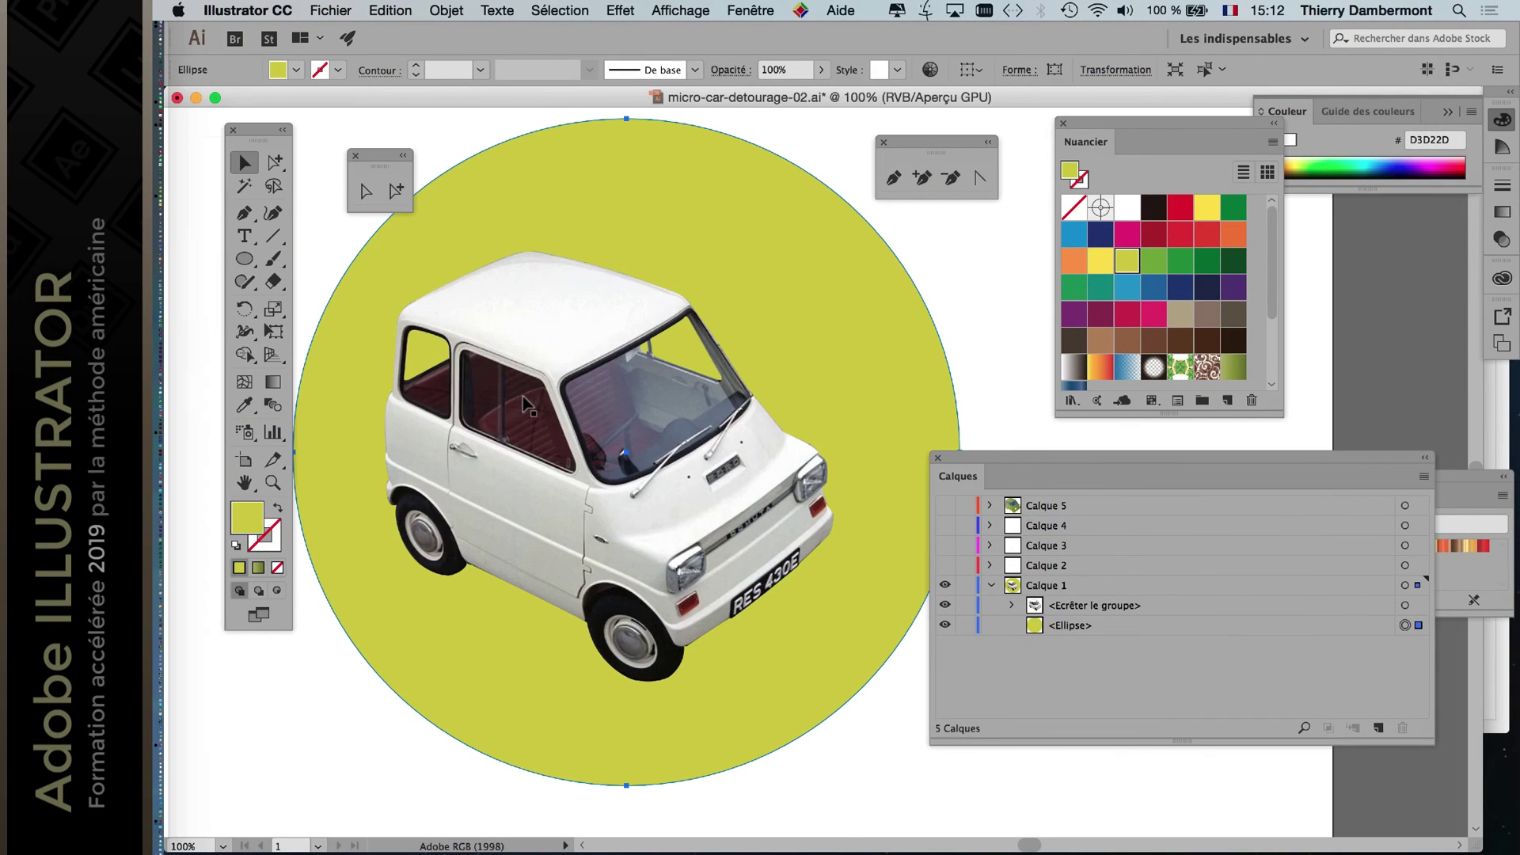
left_click_drag(254, 131, 217, 129)
left_click(288, 214)
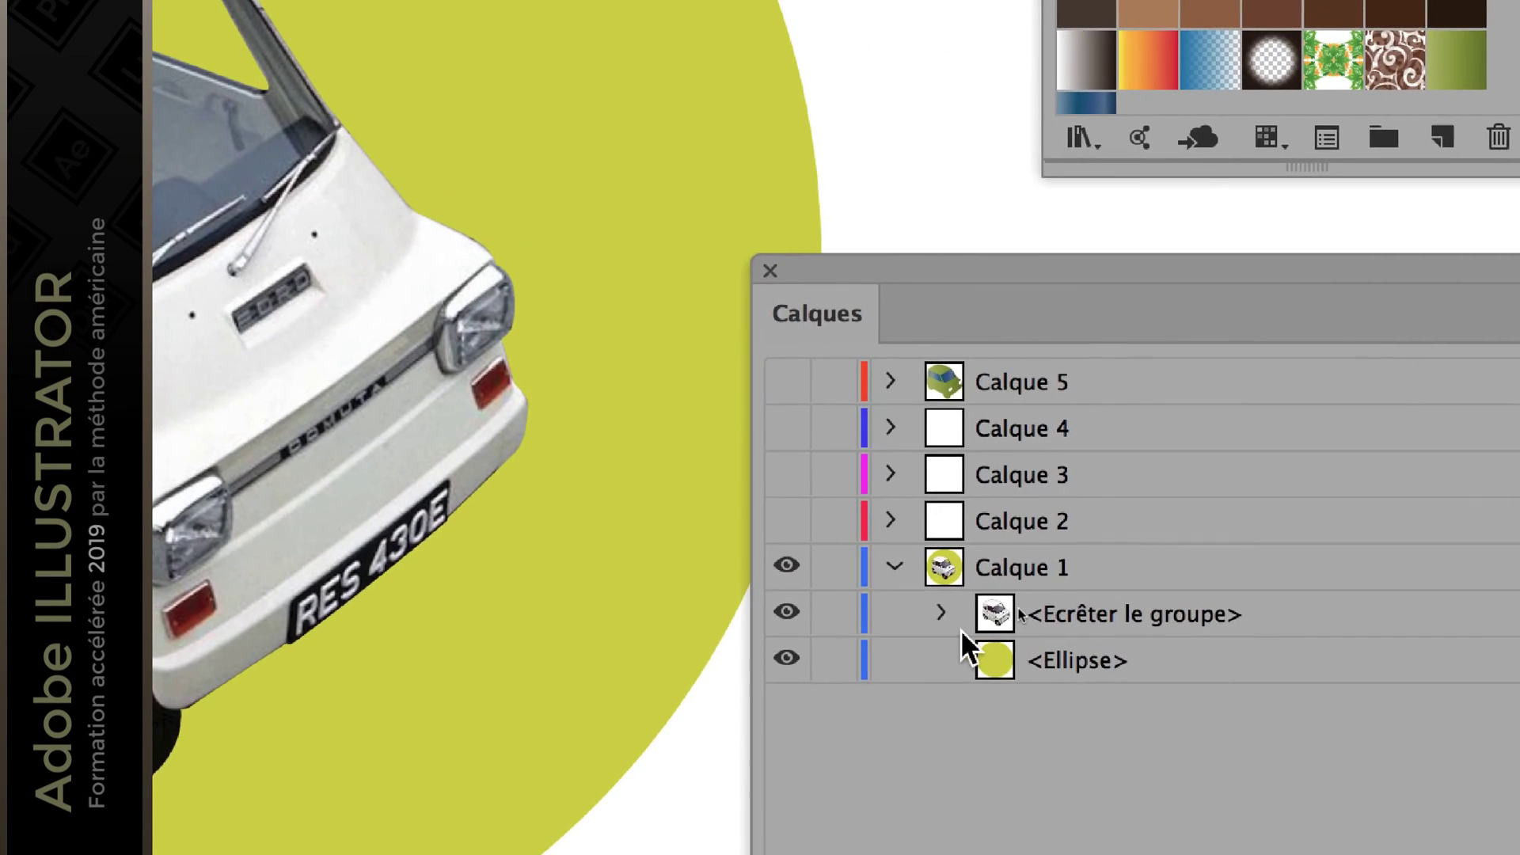
left_click(942, 613)
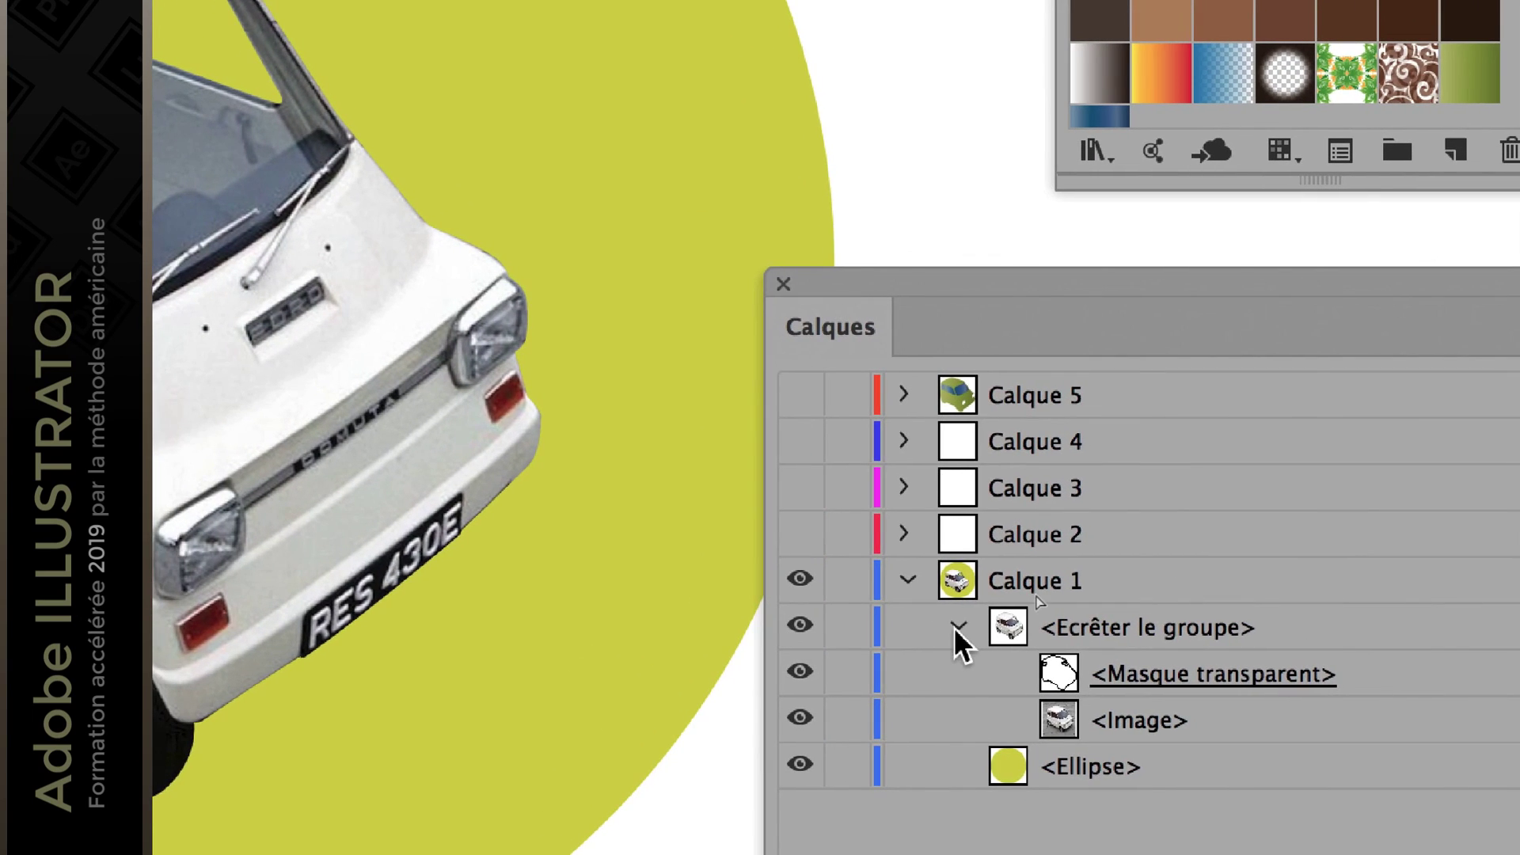
left_click(866, 603)
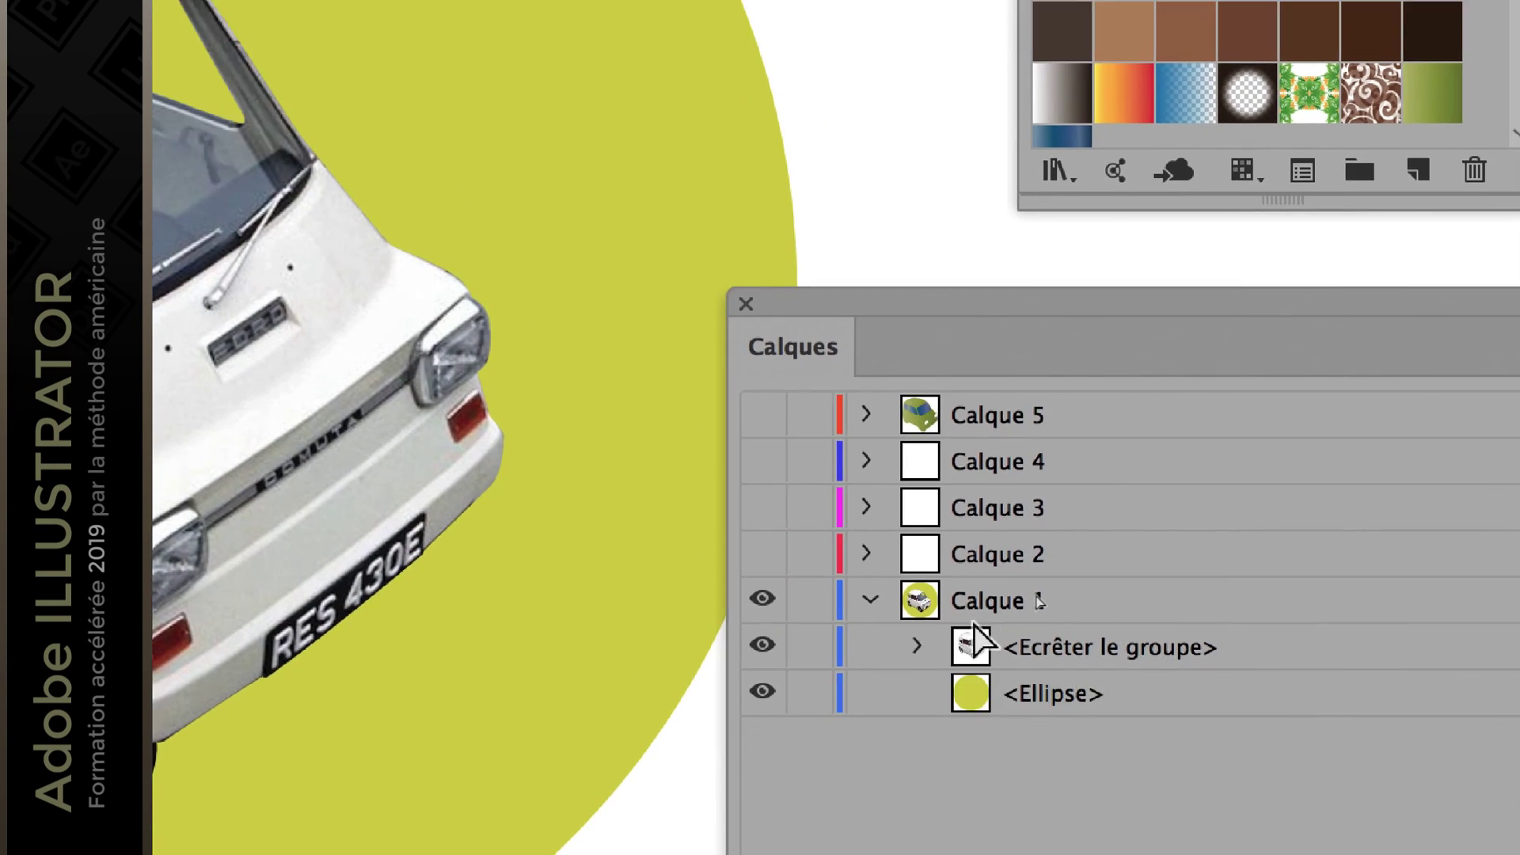
Save the document as a new version named micro-car-detourage-03.ai and move the layers panel away from the artwork.
left_click(330, 10)
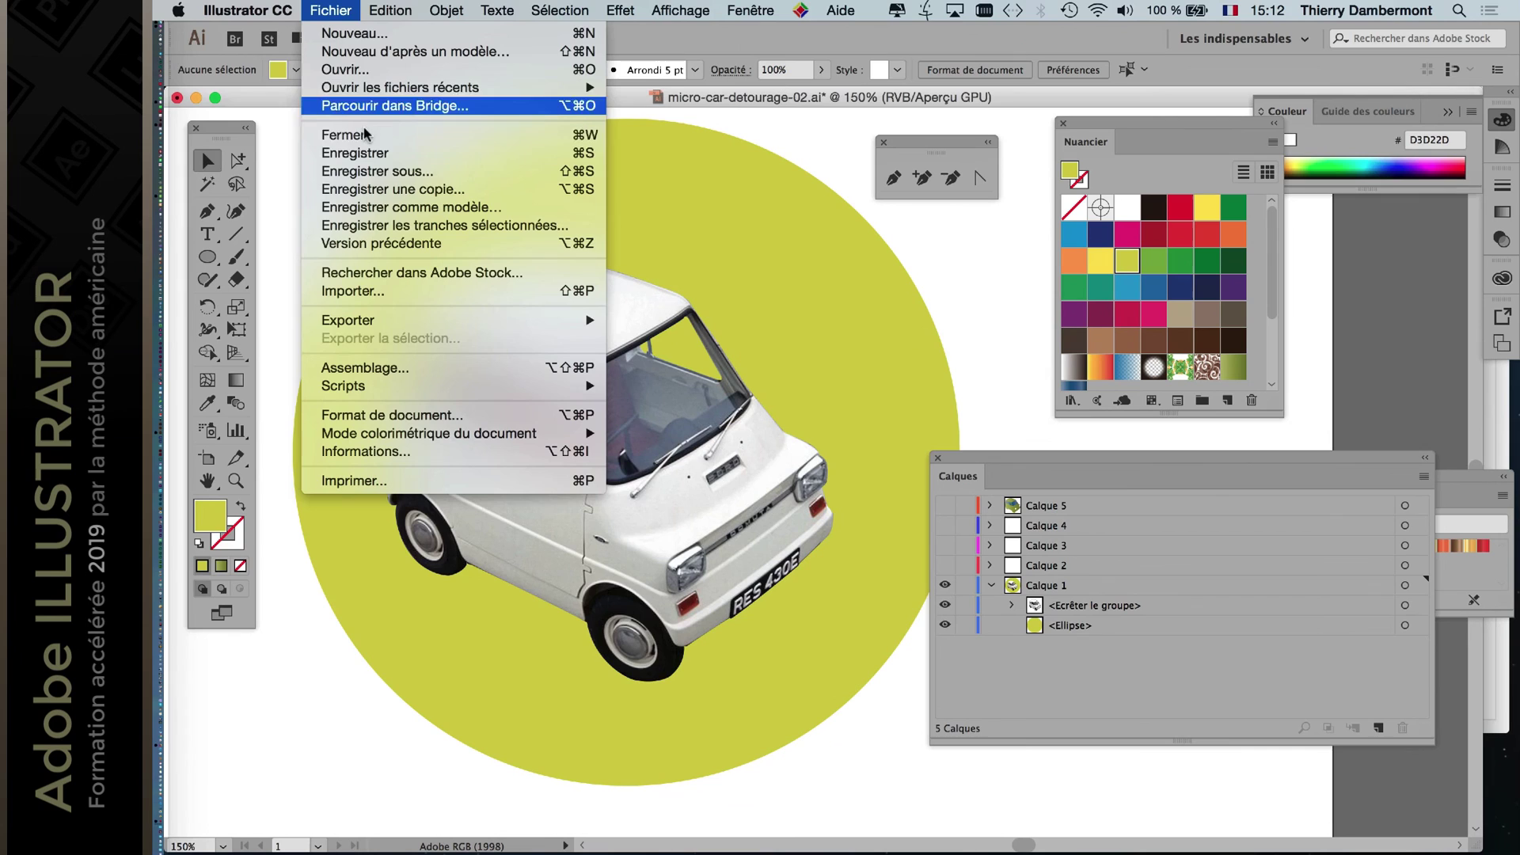
left_click(377, 171)
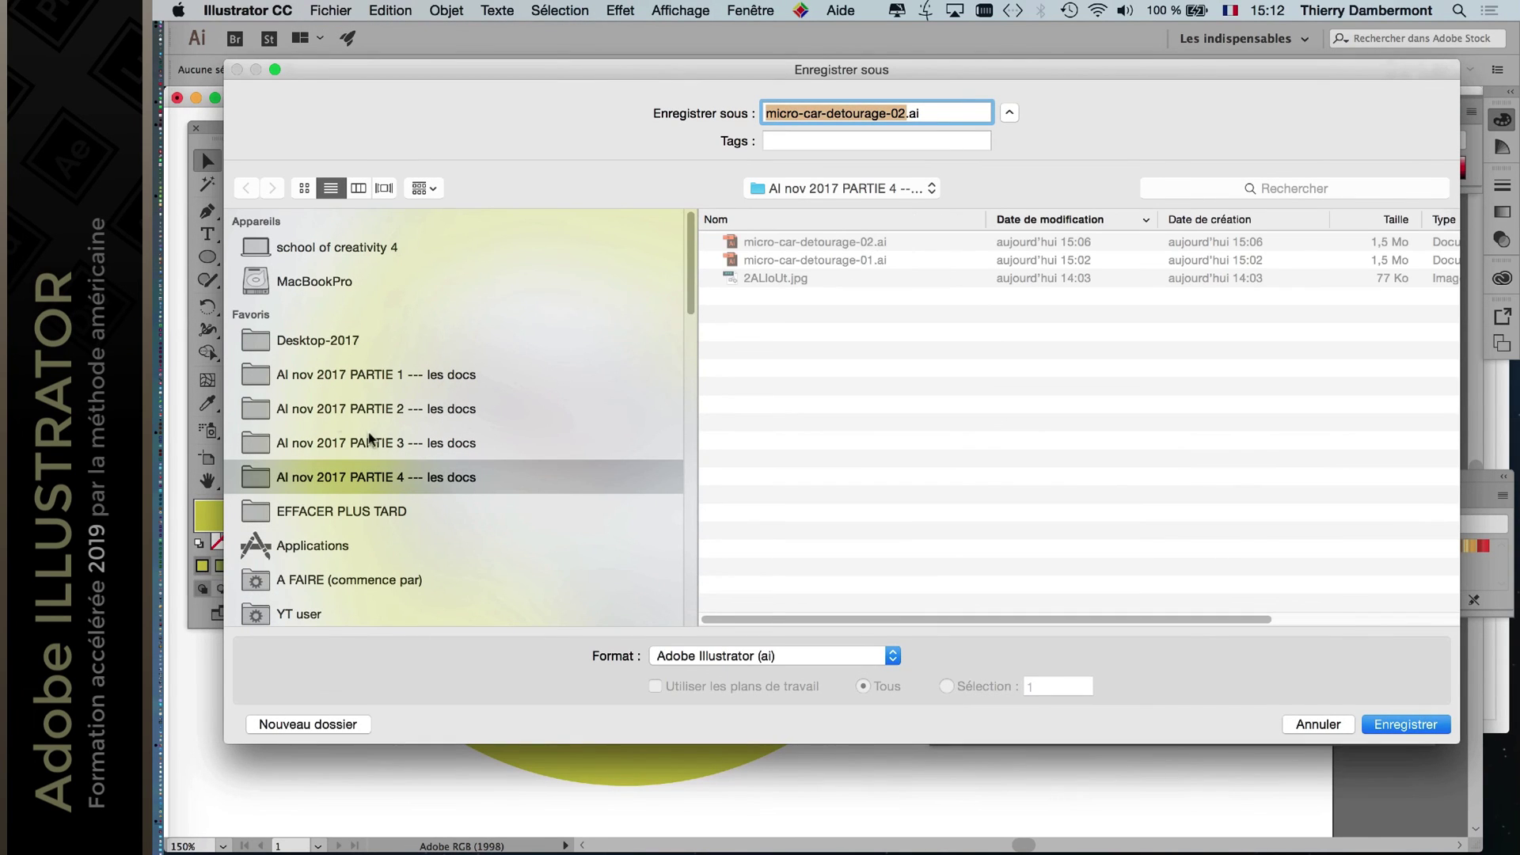
left_click(903, 114)
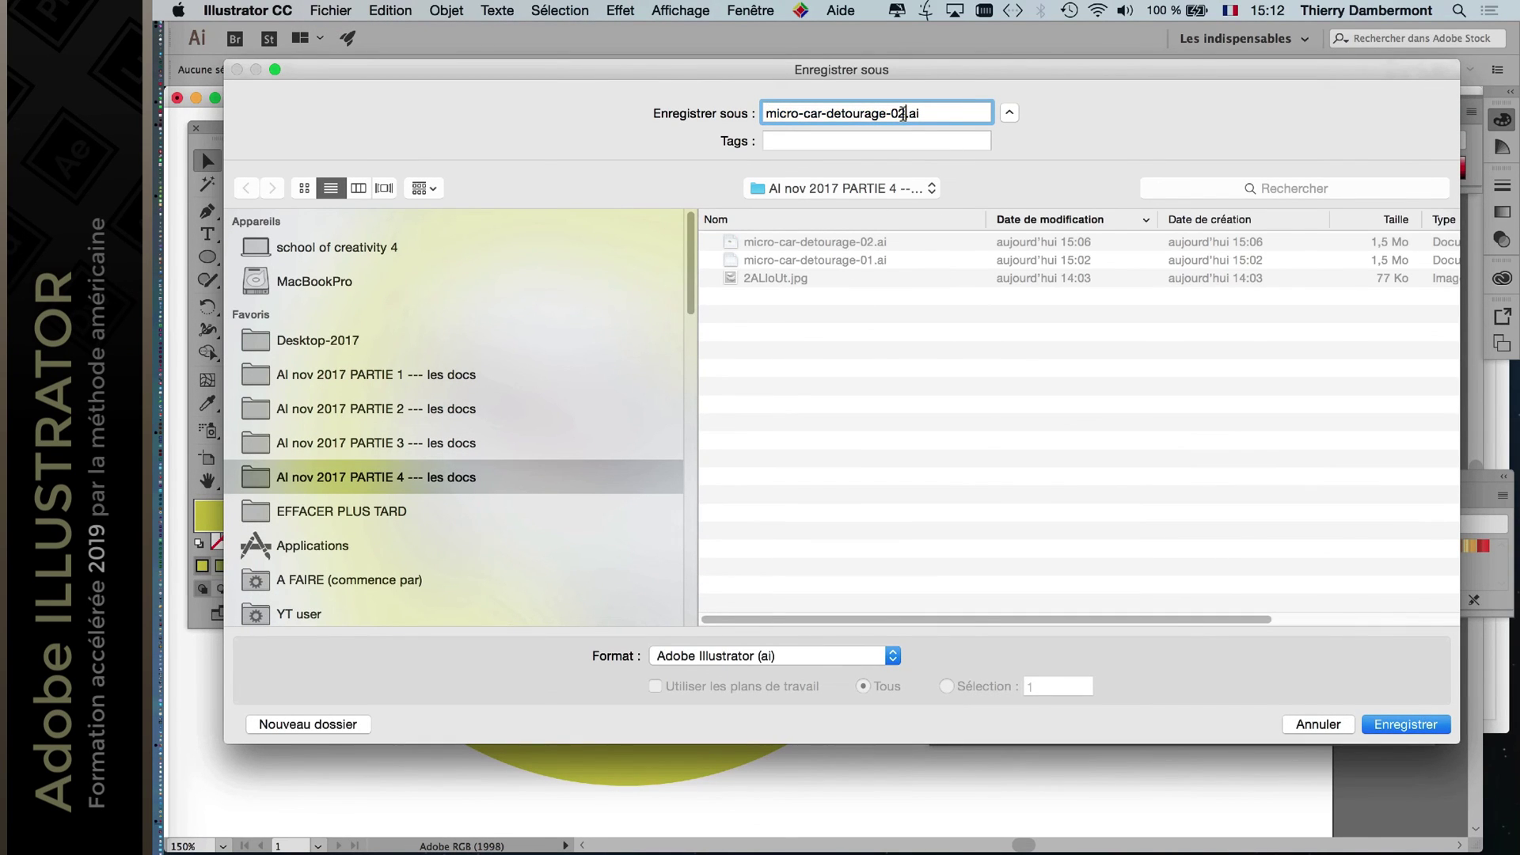
key("BackSpace")
type("3")
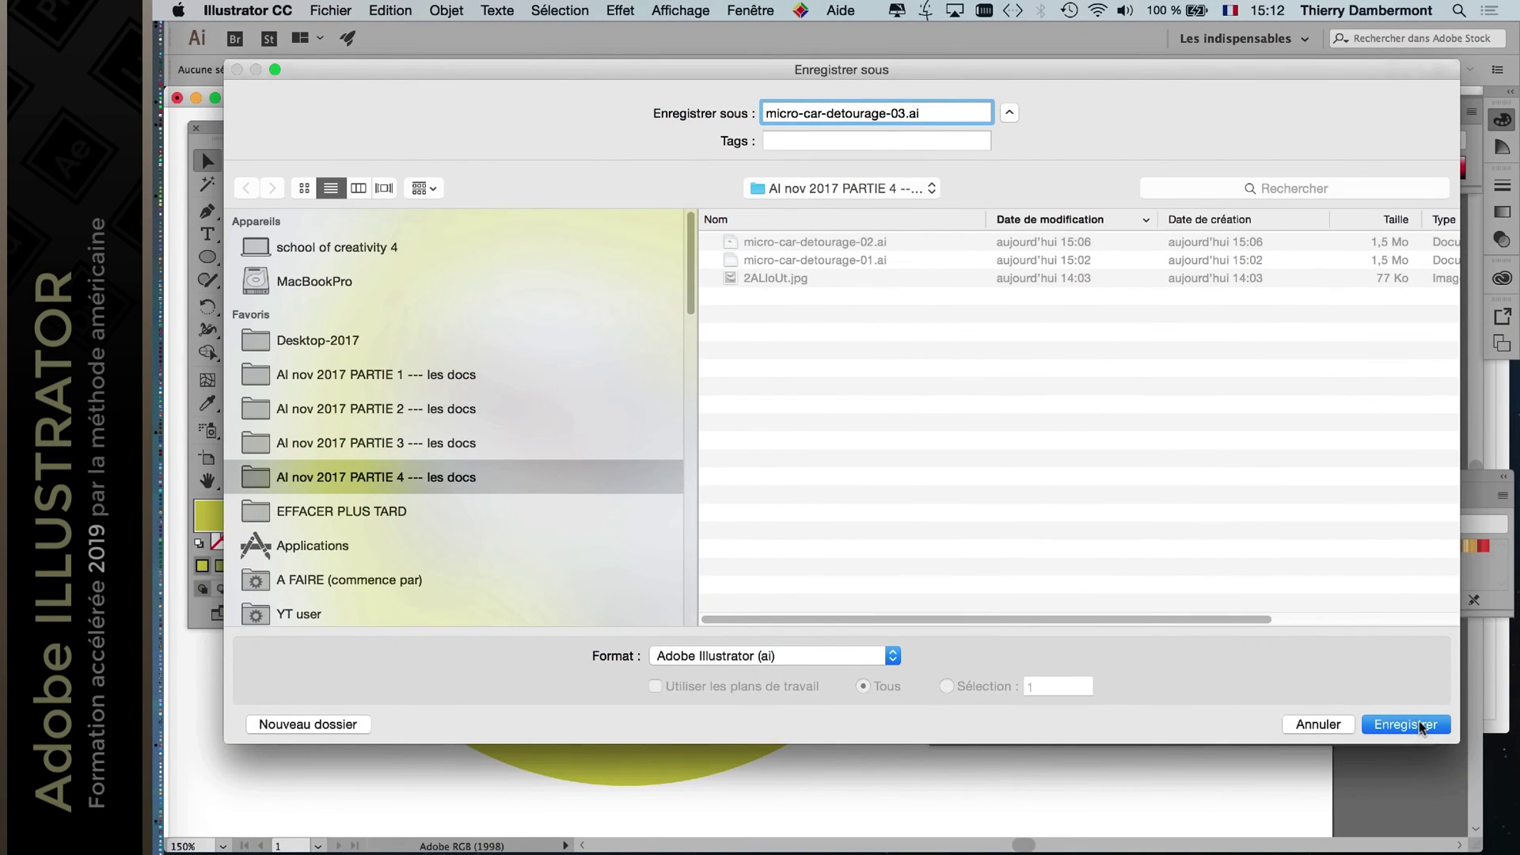
left_click(1421, 727)
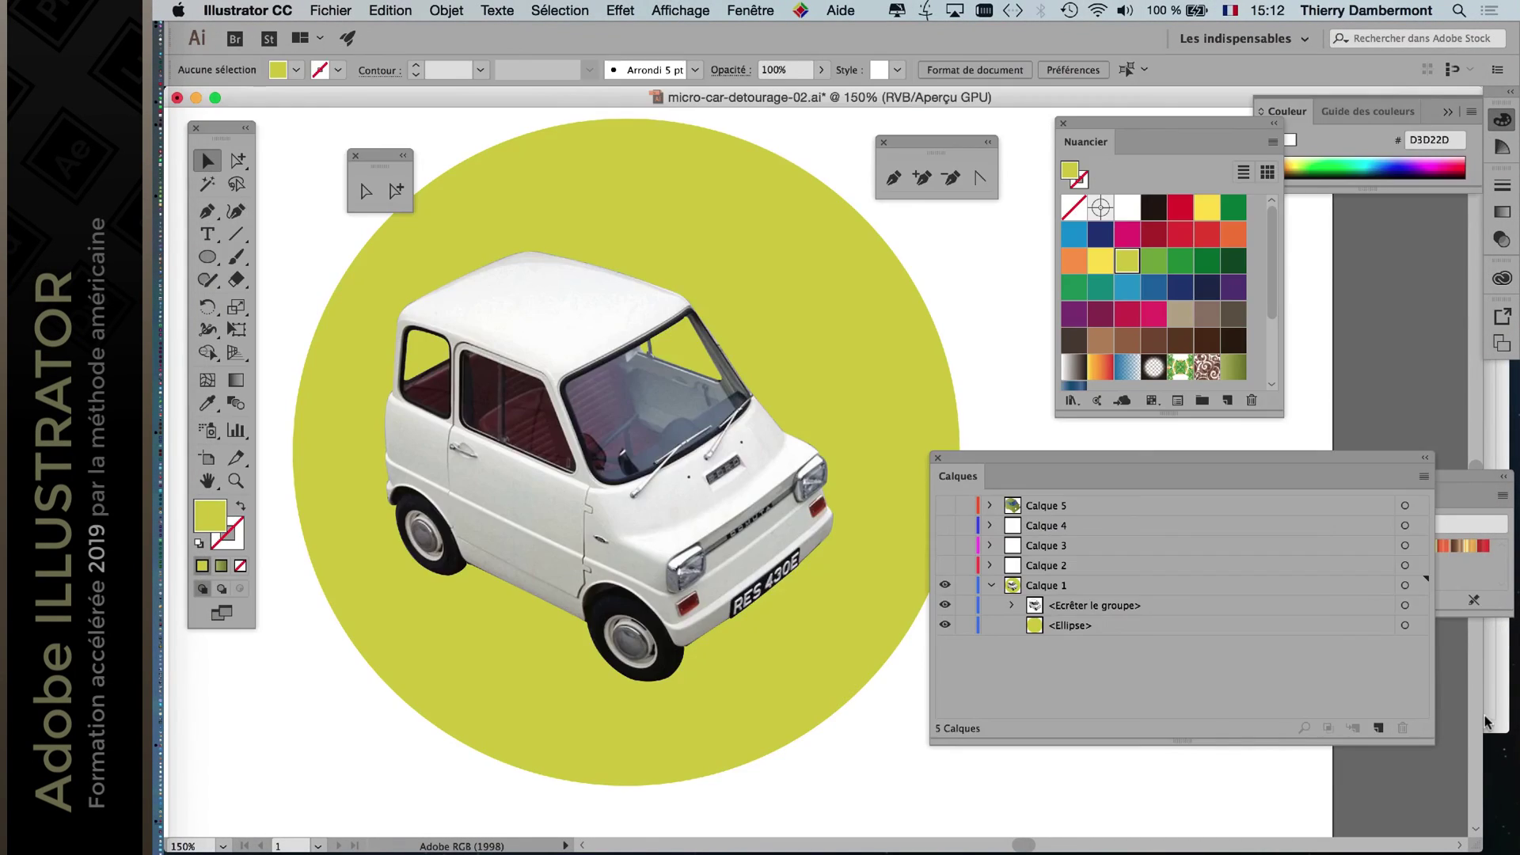
key("Return")
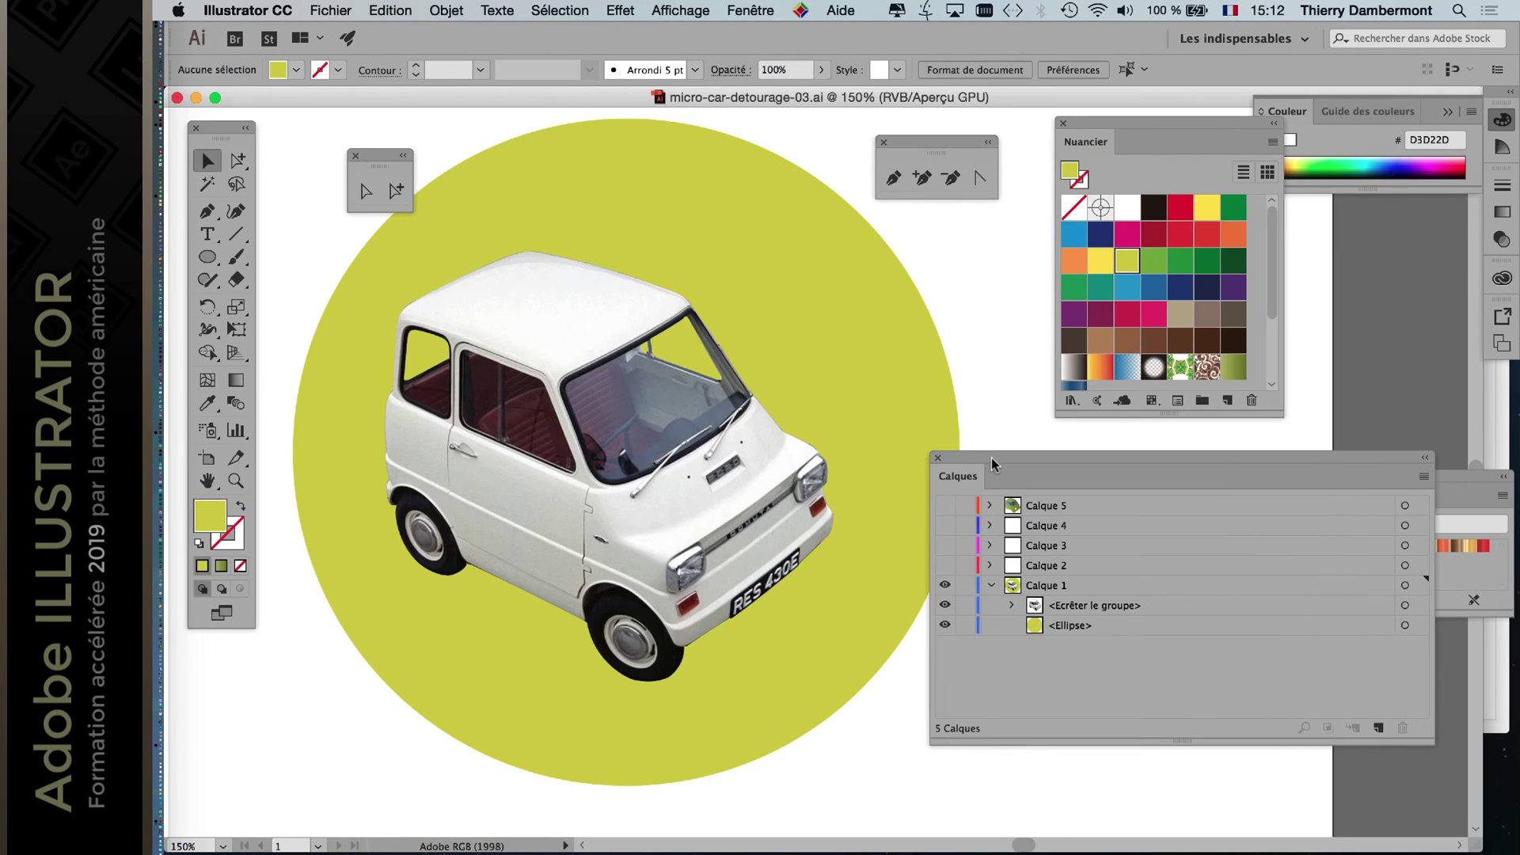
left_click_drag(996, 459, 1188, 478)
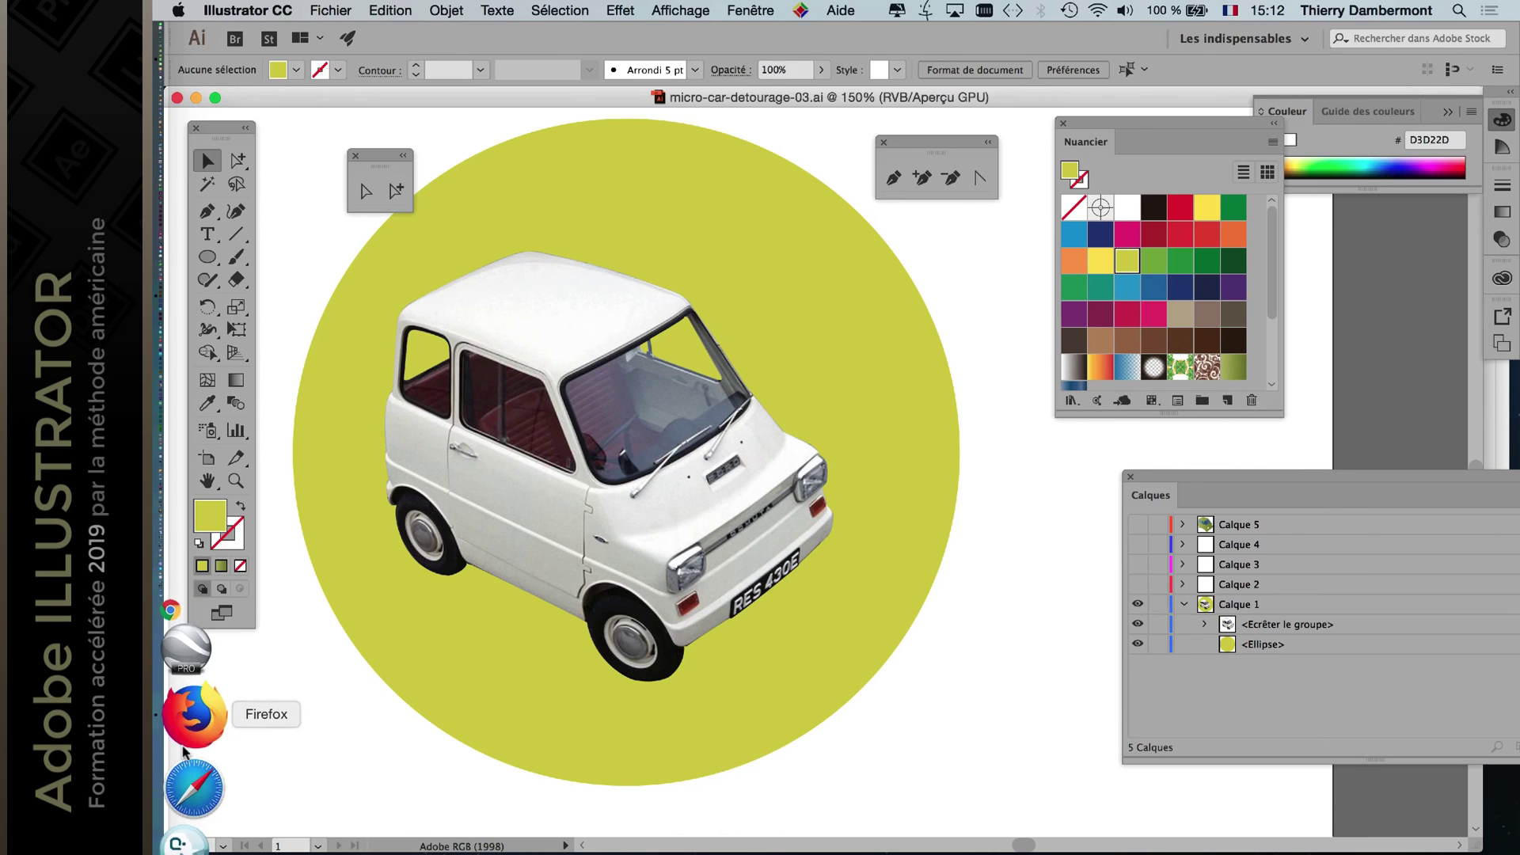
Switch to Firefox, open a new browser window and load the Google home page.
left_click(183, 752)
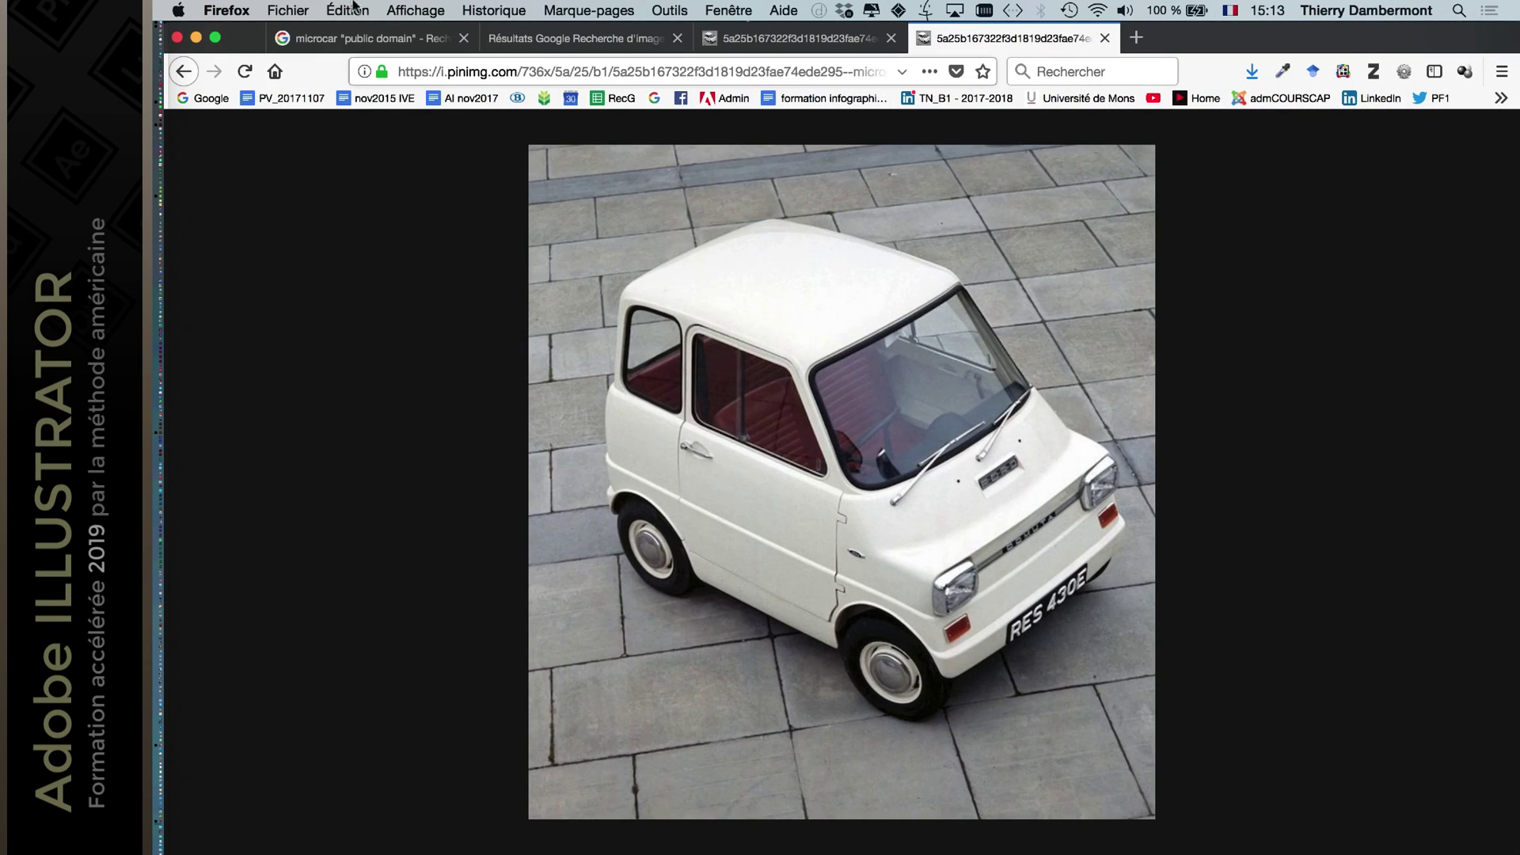
left_click(288, 10)
left_click(332, 50)
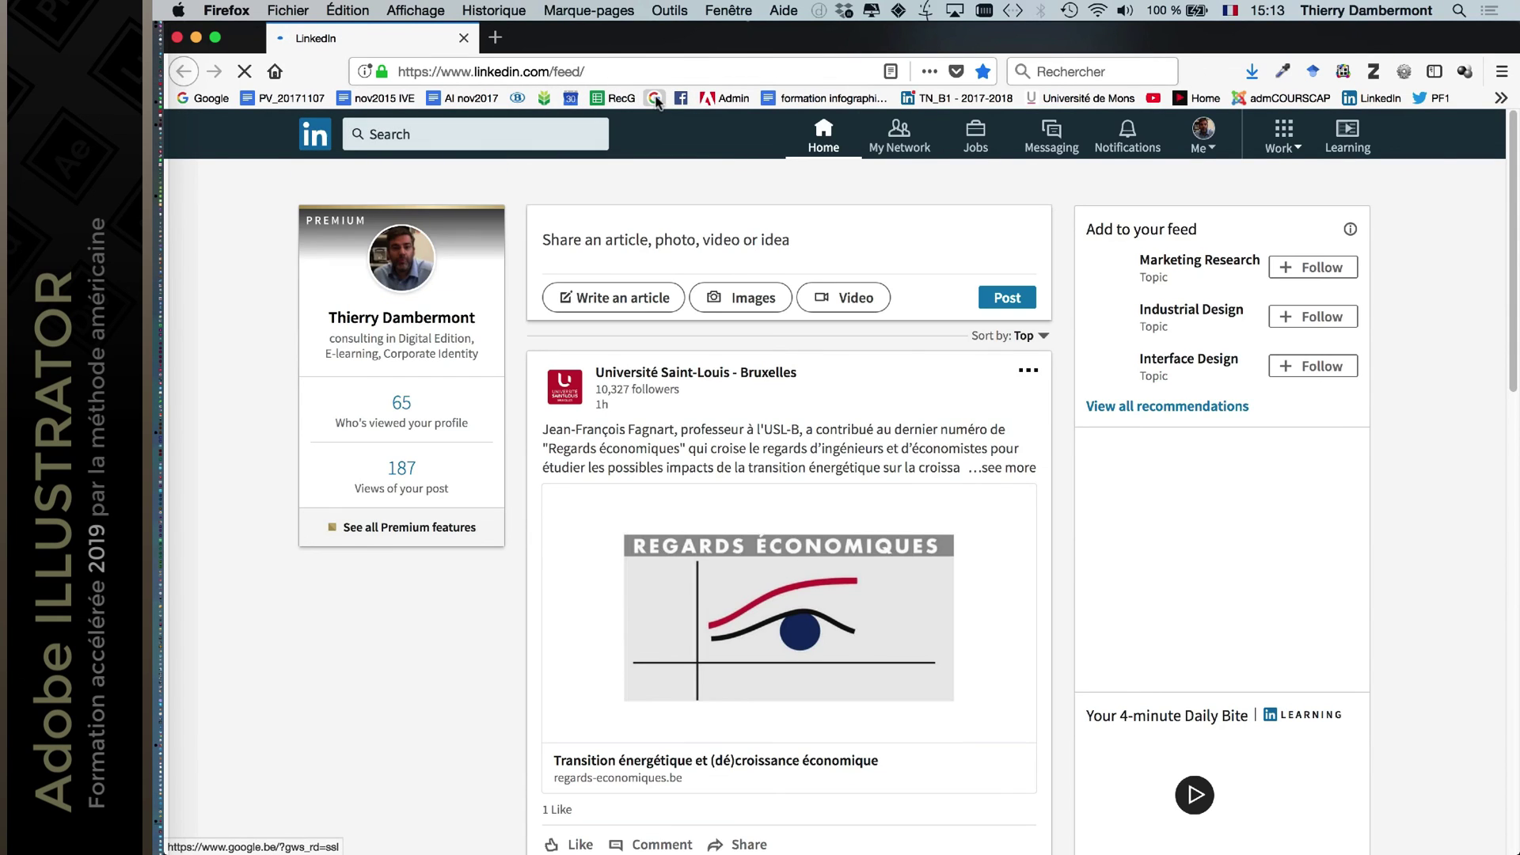
left_click(655, 99)
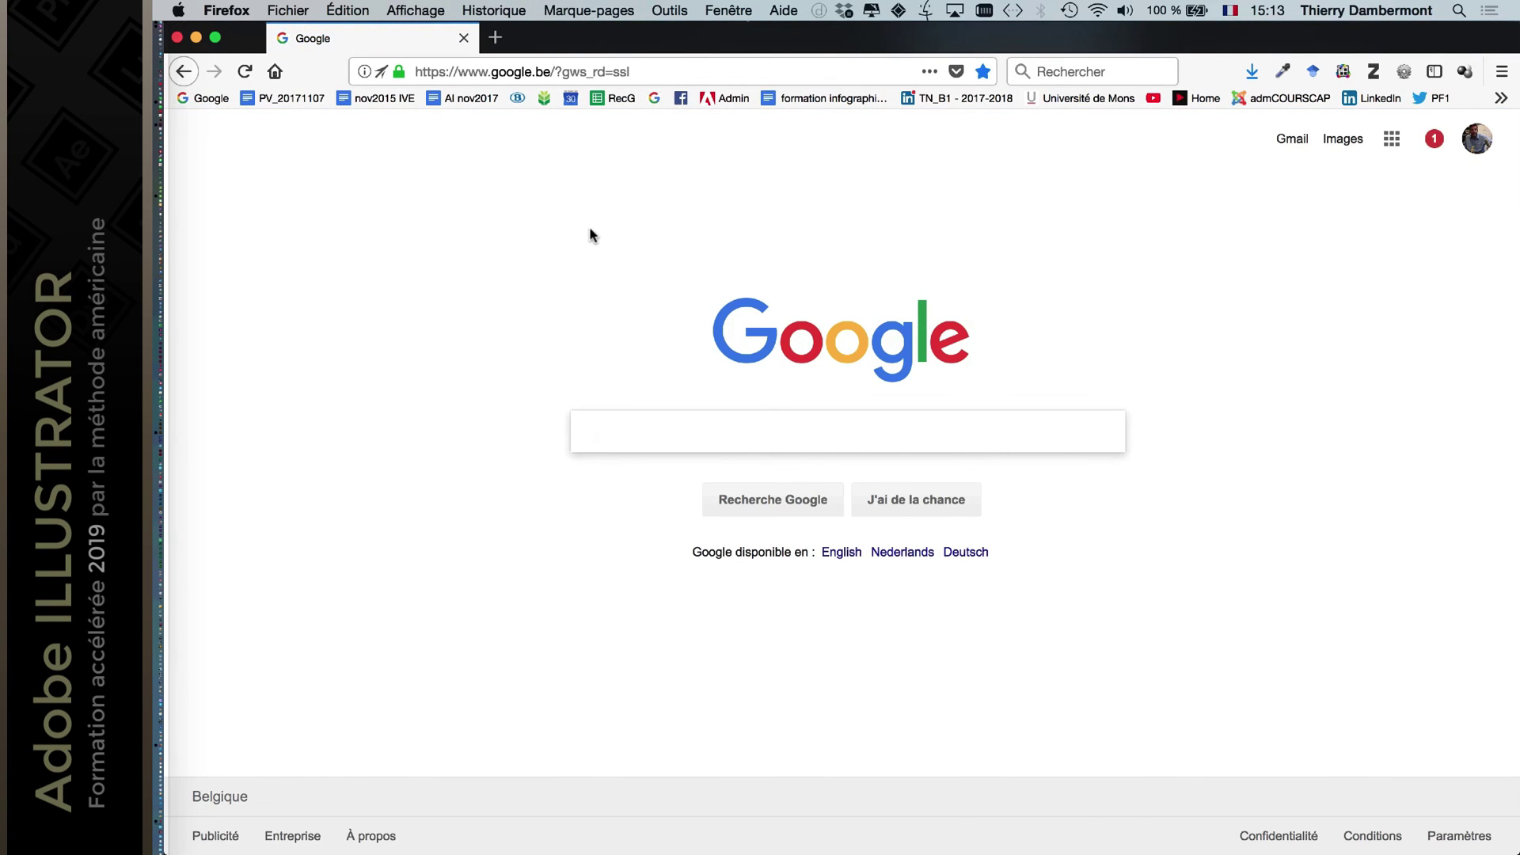
Search Google for INKSCAPE, open the French Inkscape site and look through its home page.
type("INKSC")
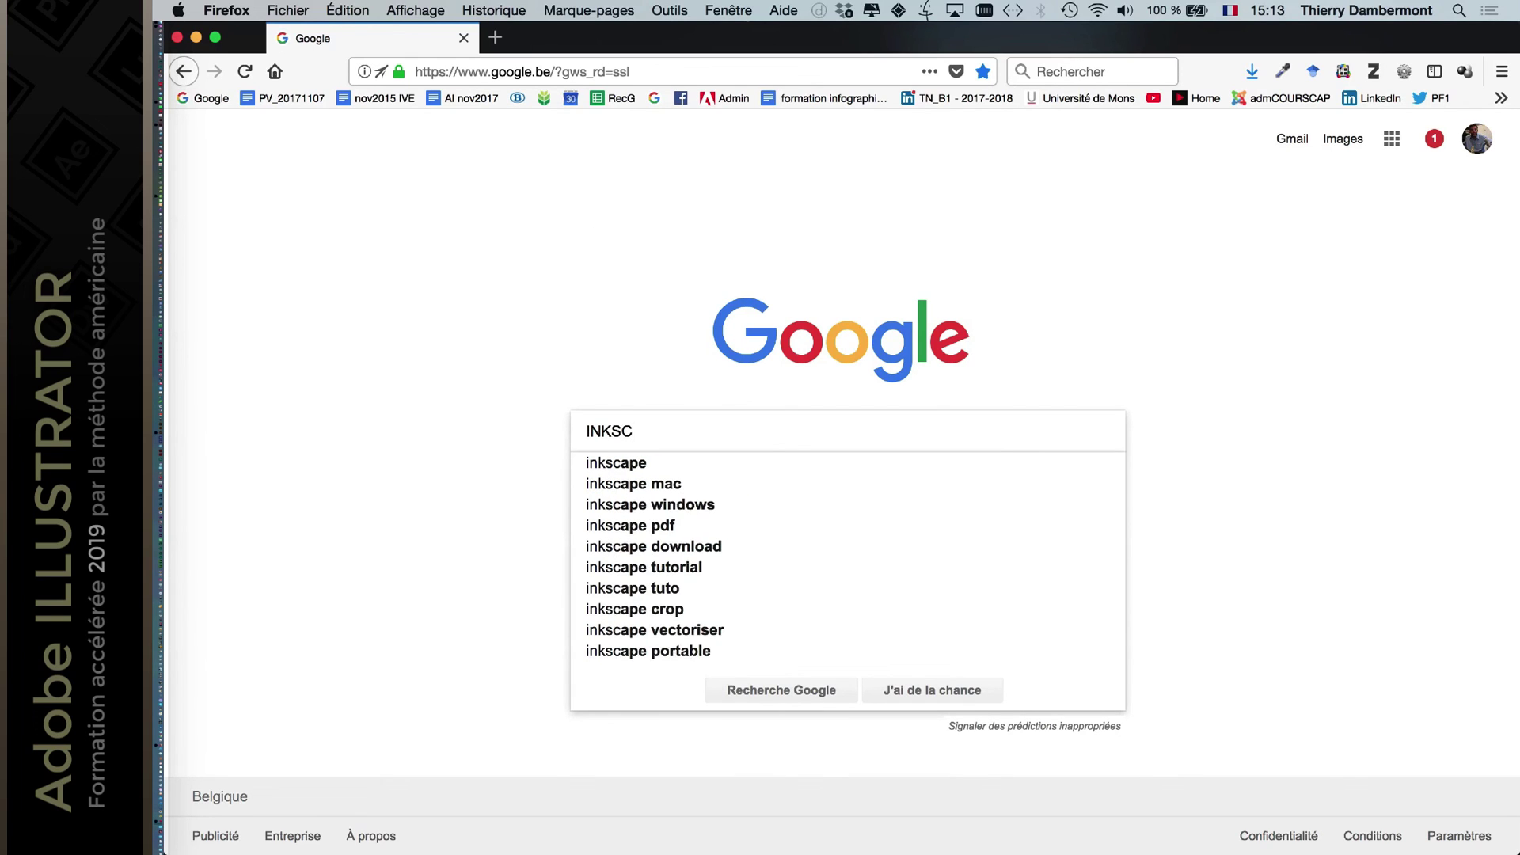
type("APE")
key("Return")
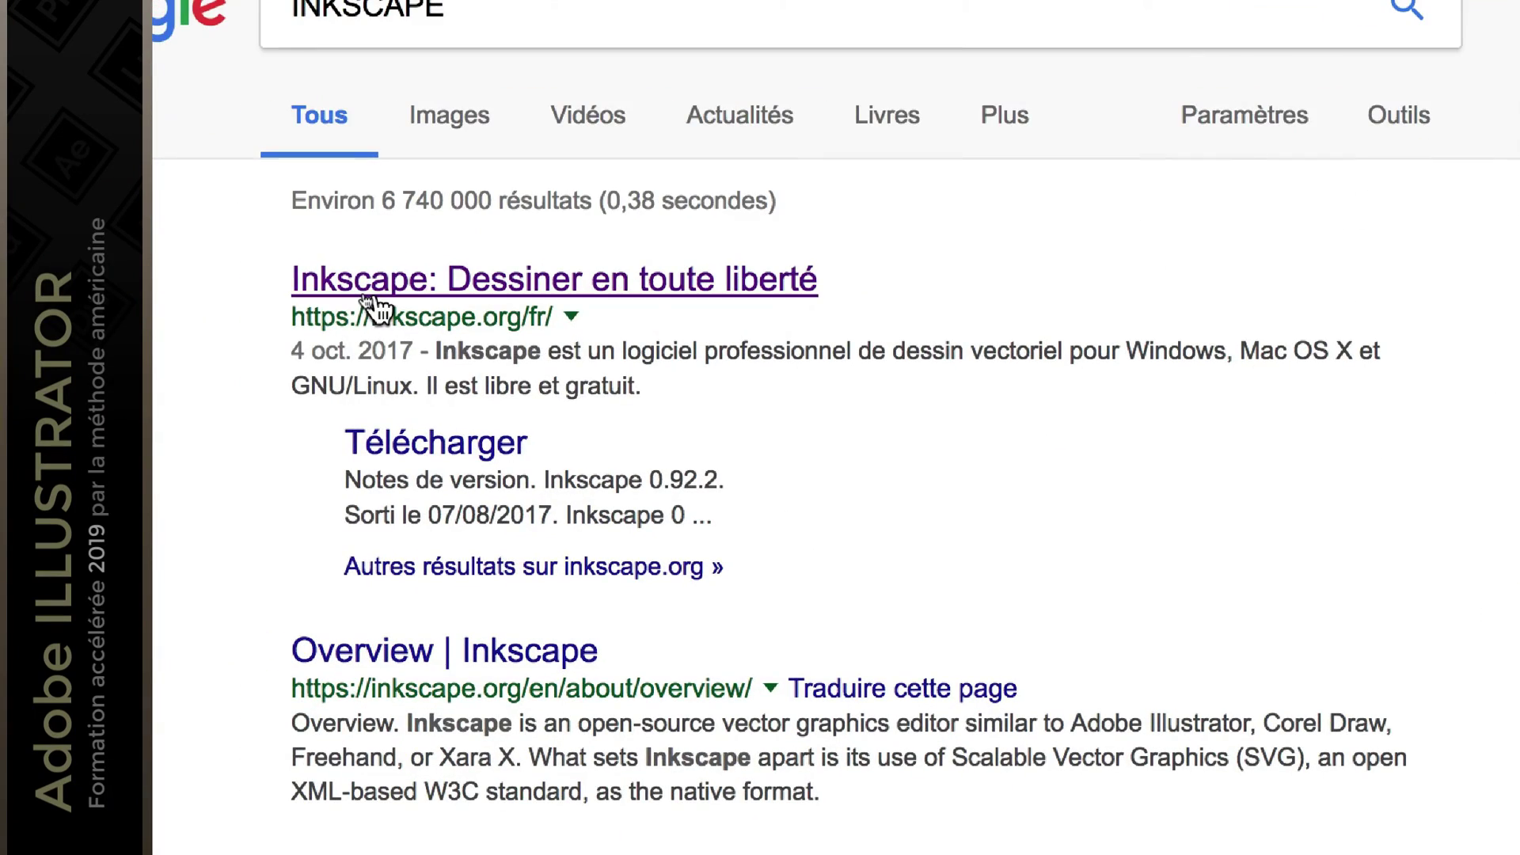
left_click(366, 295)
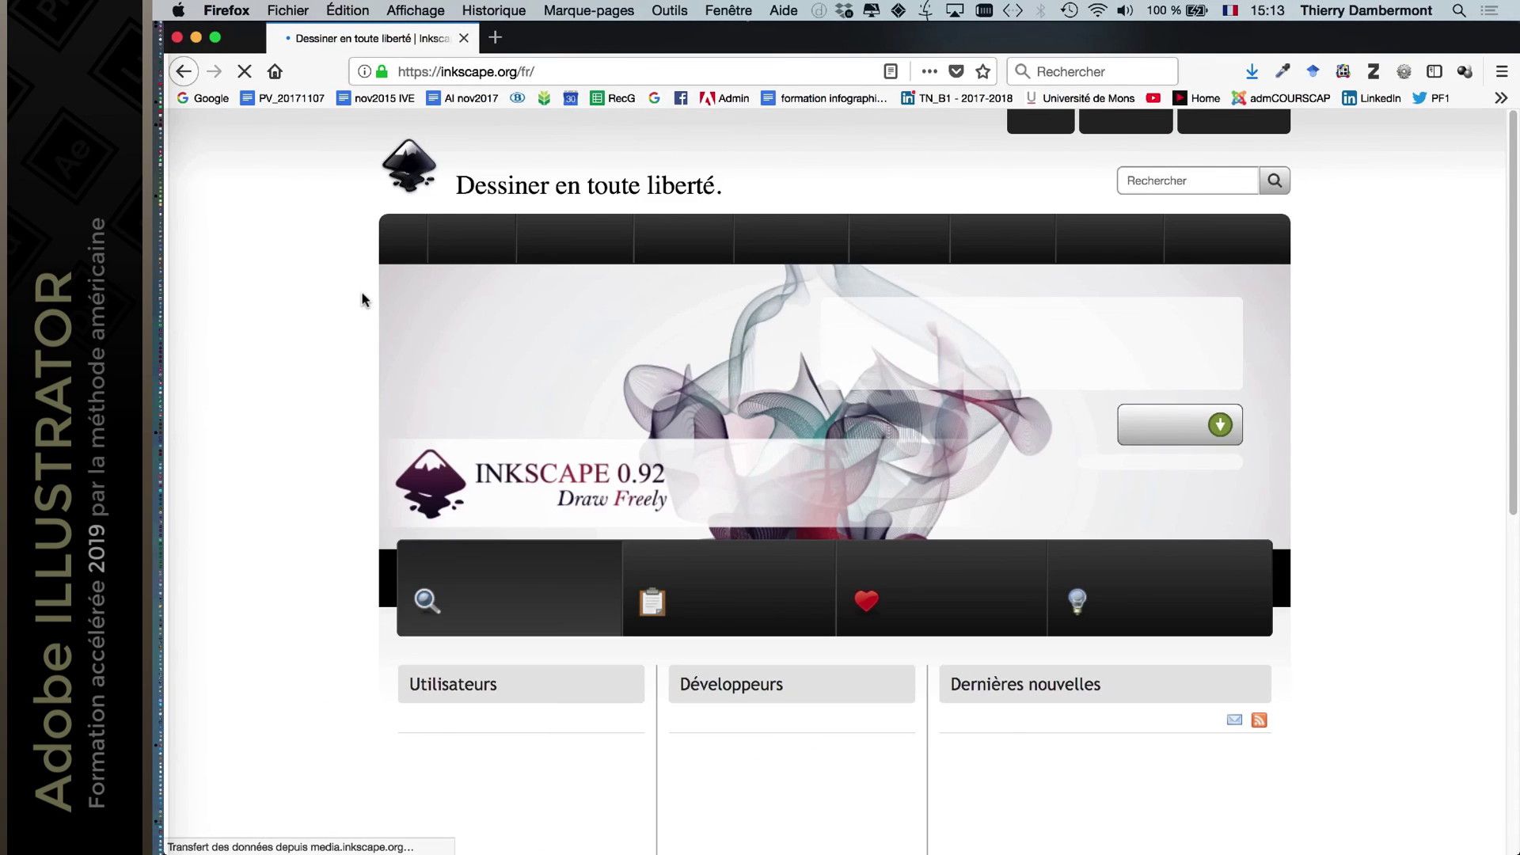
scroll(346, 322, "down", 3)
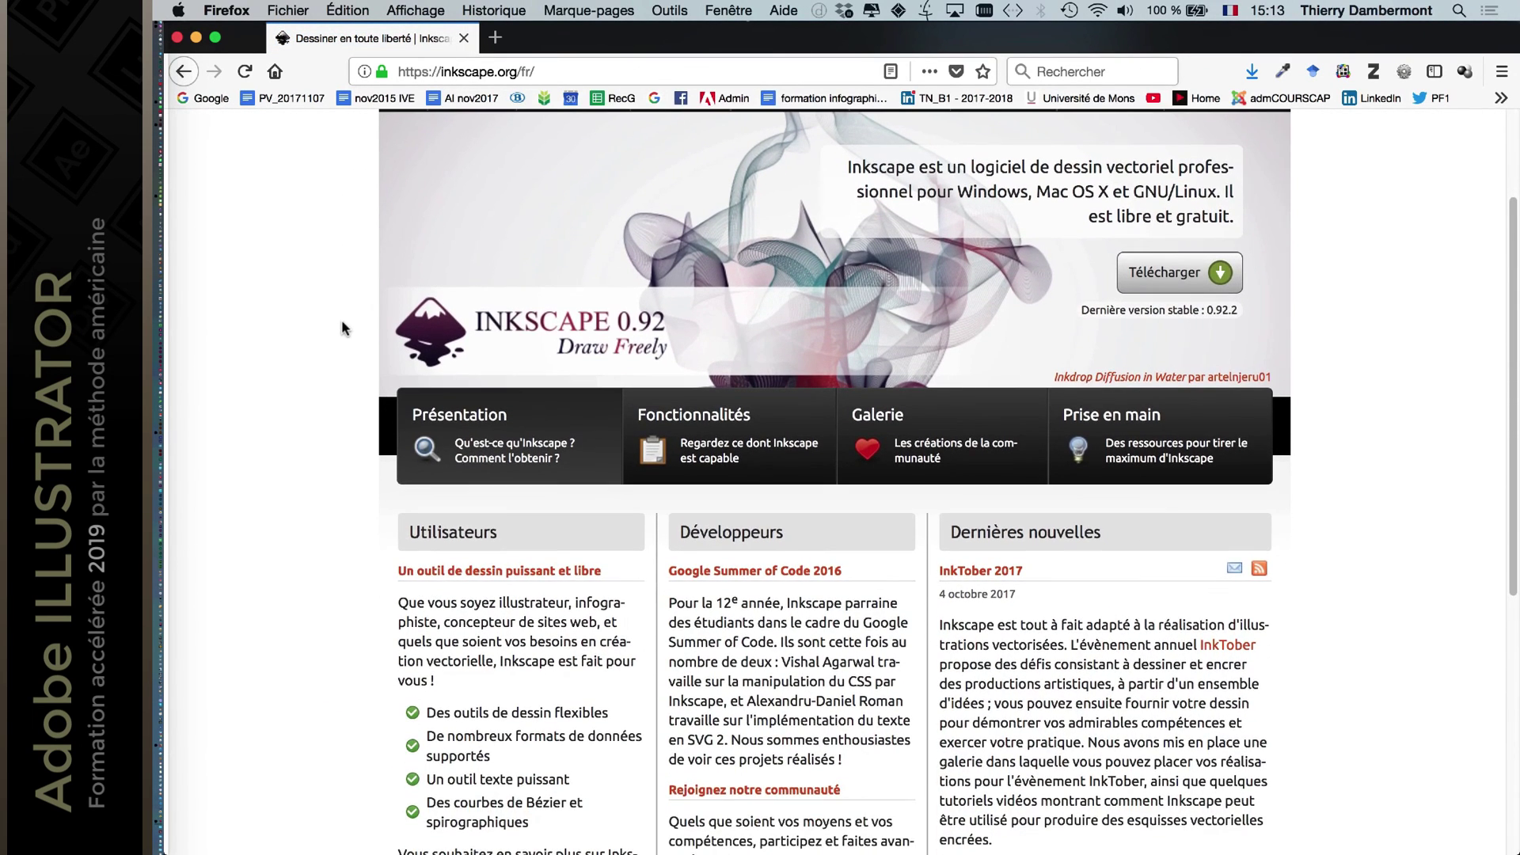
scroll(343, 327, "down", 10)
scroll(343, 328, "up", 10)
scroll(342, 327, "up", 3)
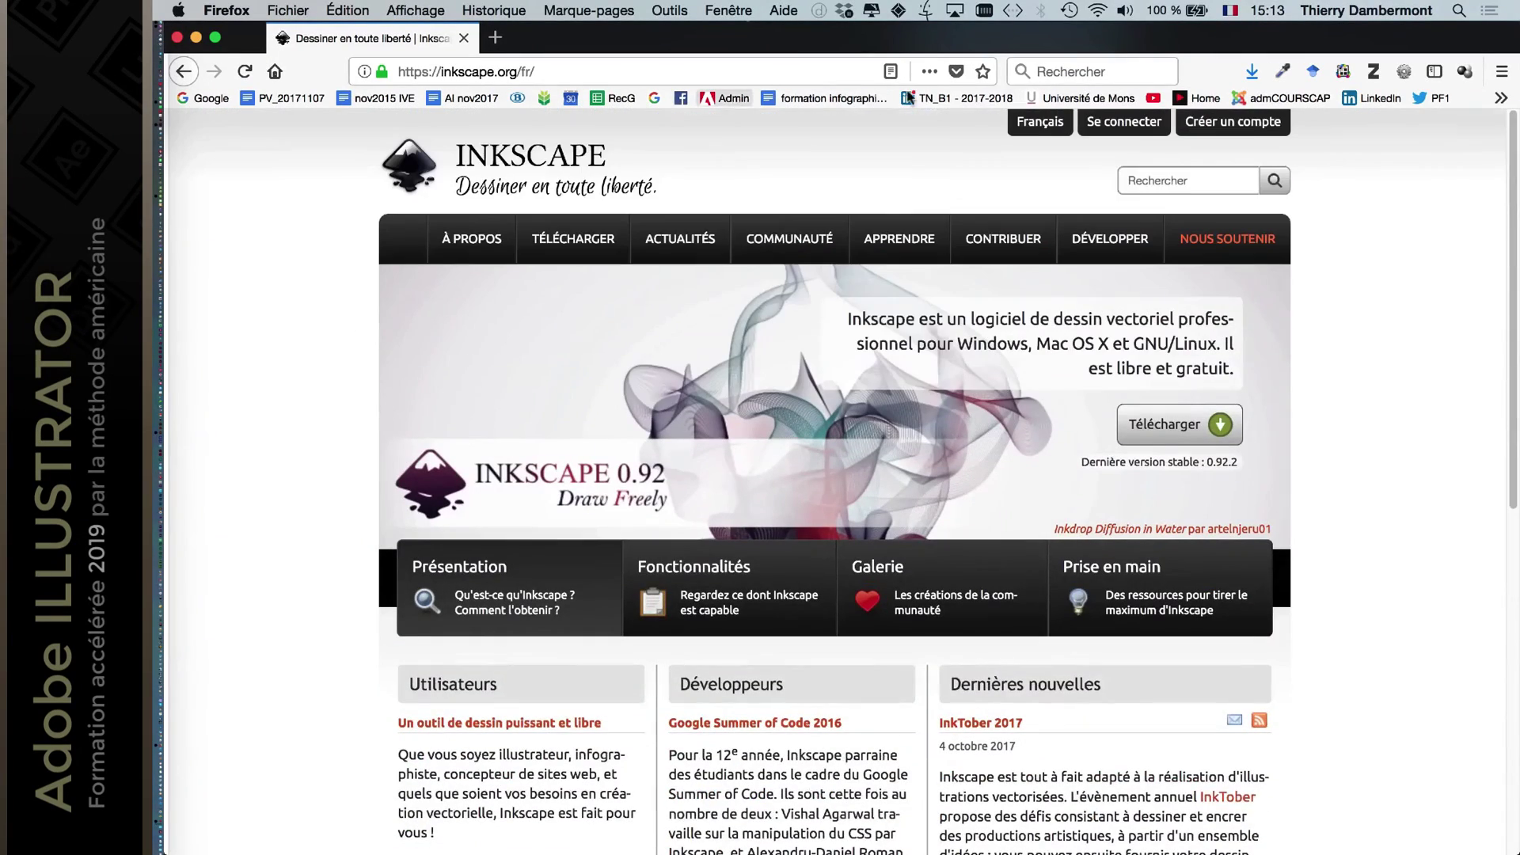
Search the web for COREL DRAW and read through the CorelDRAW article on Wikipedia.
left_click(1083, 70)
type("c")
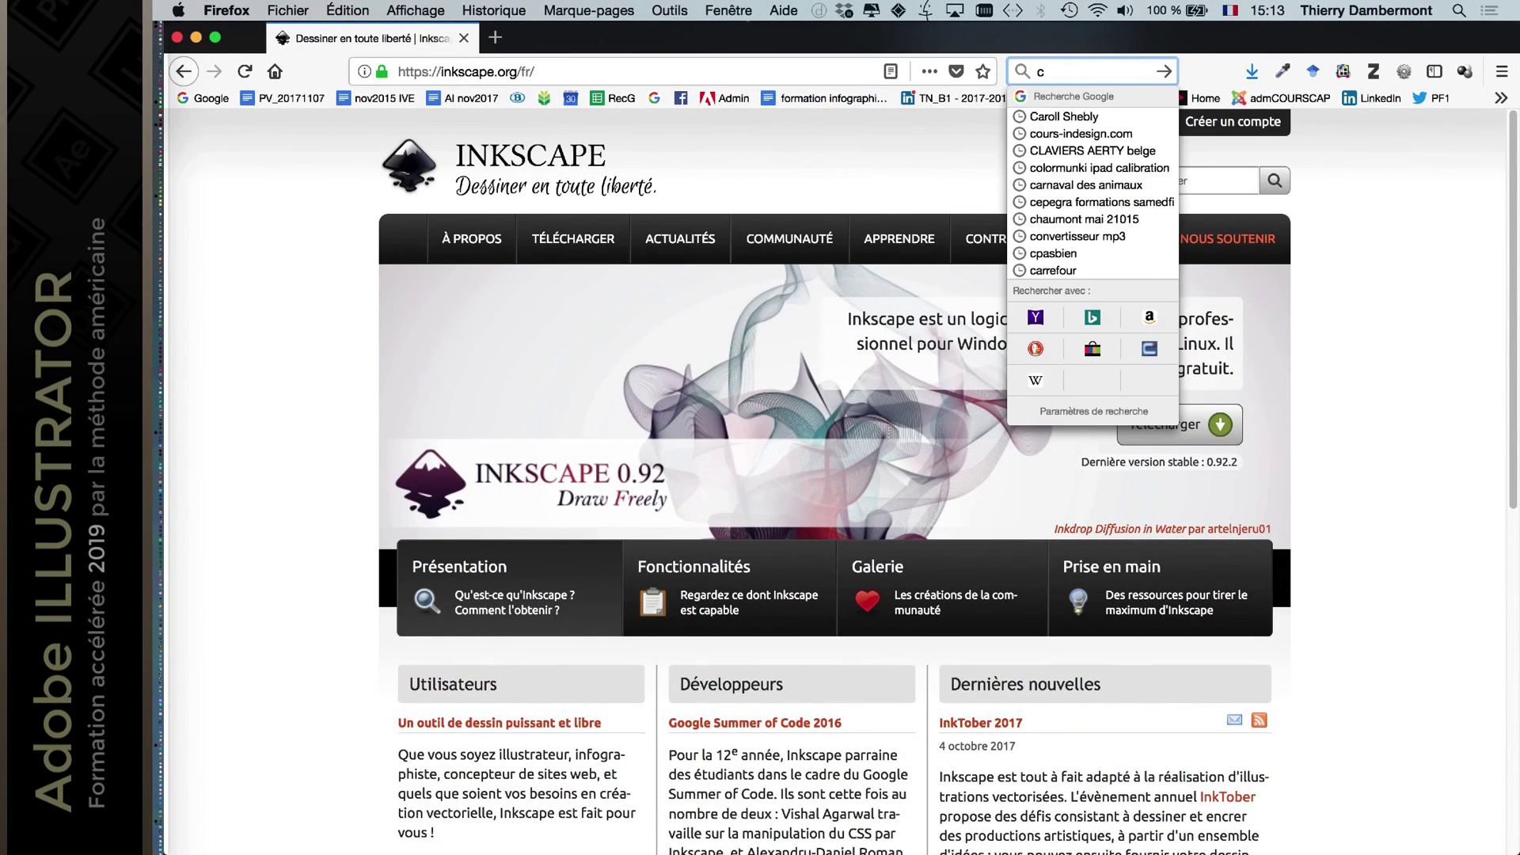
type("OREL DRAW")
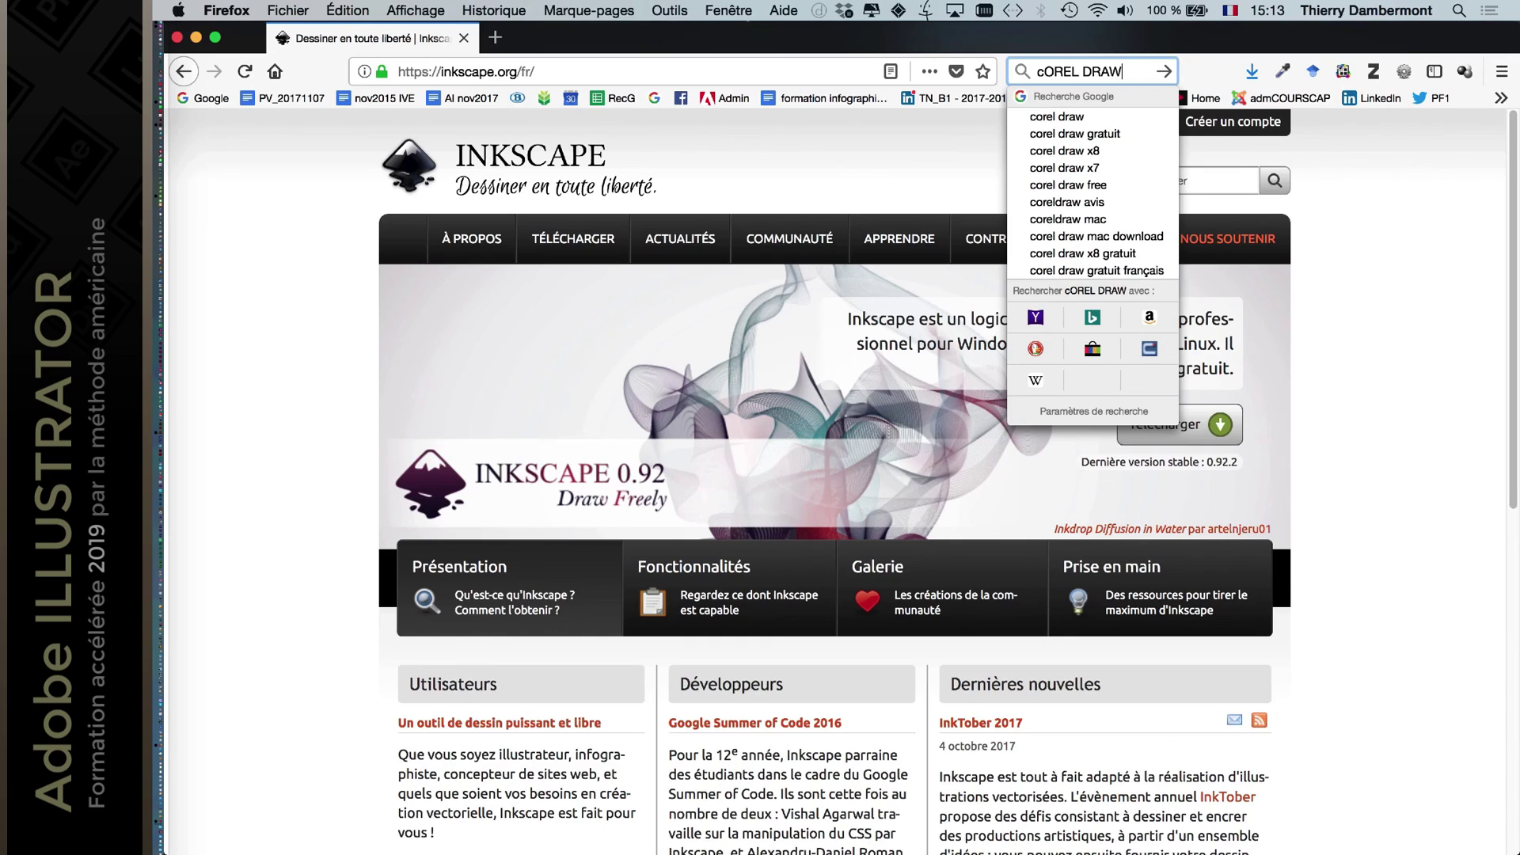
key("Return")
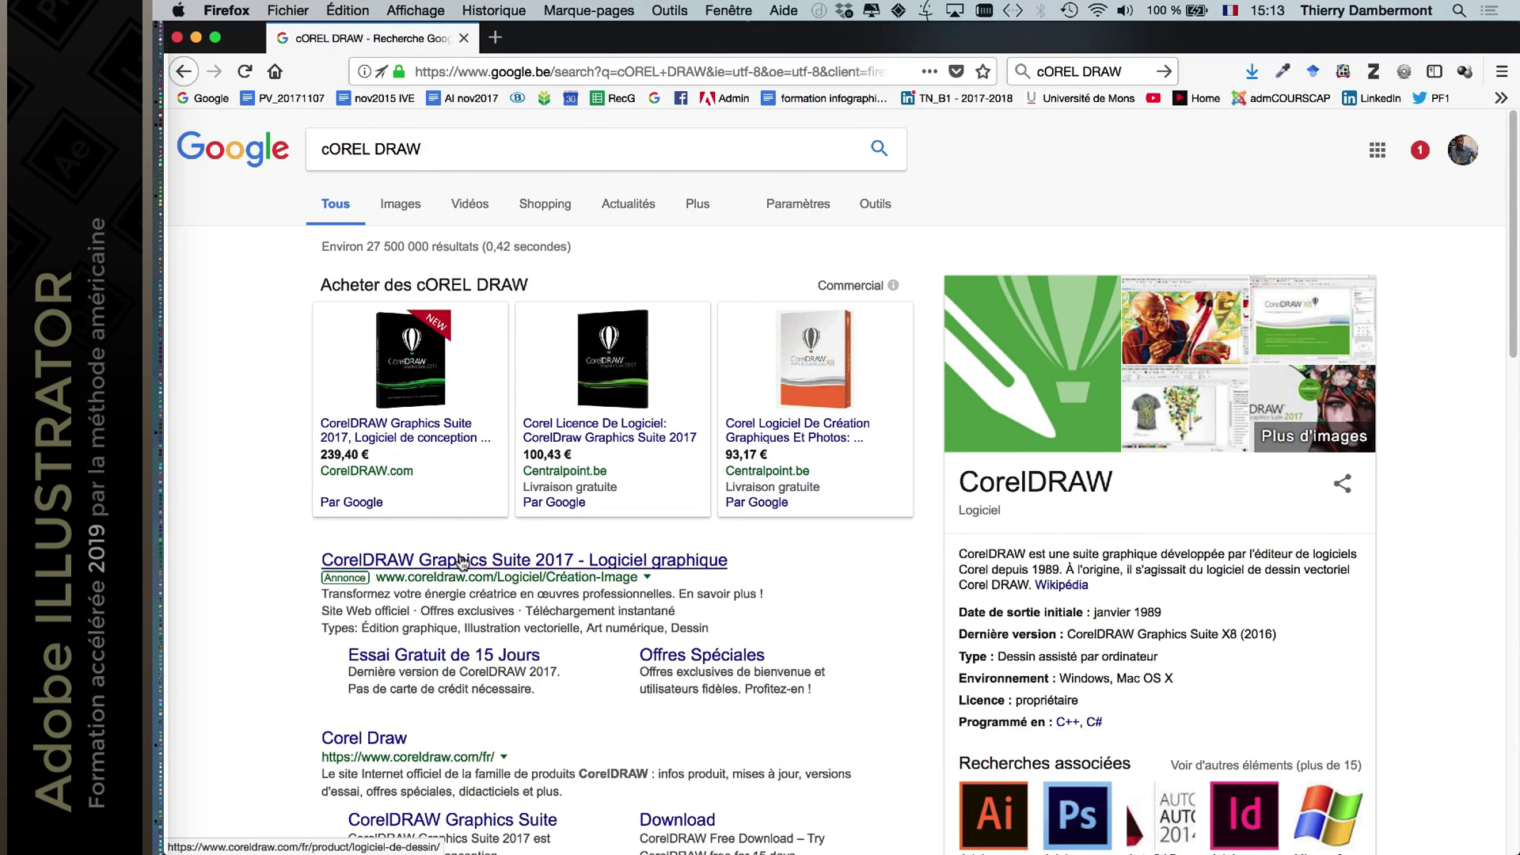
scroll(463, 562, "down", 3)
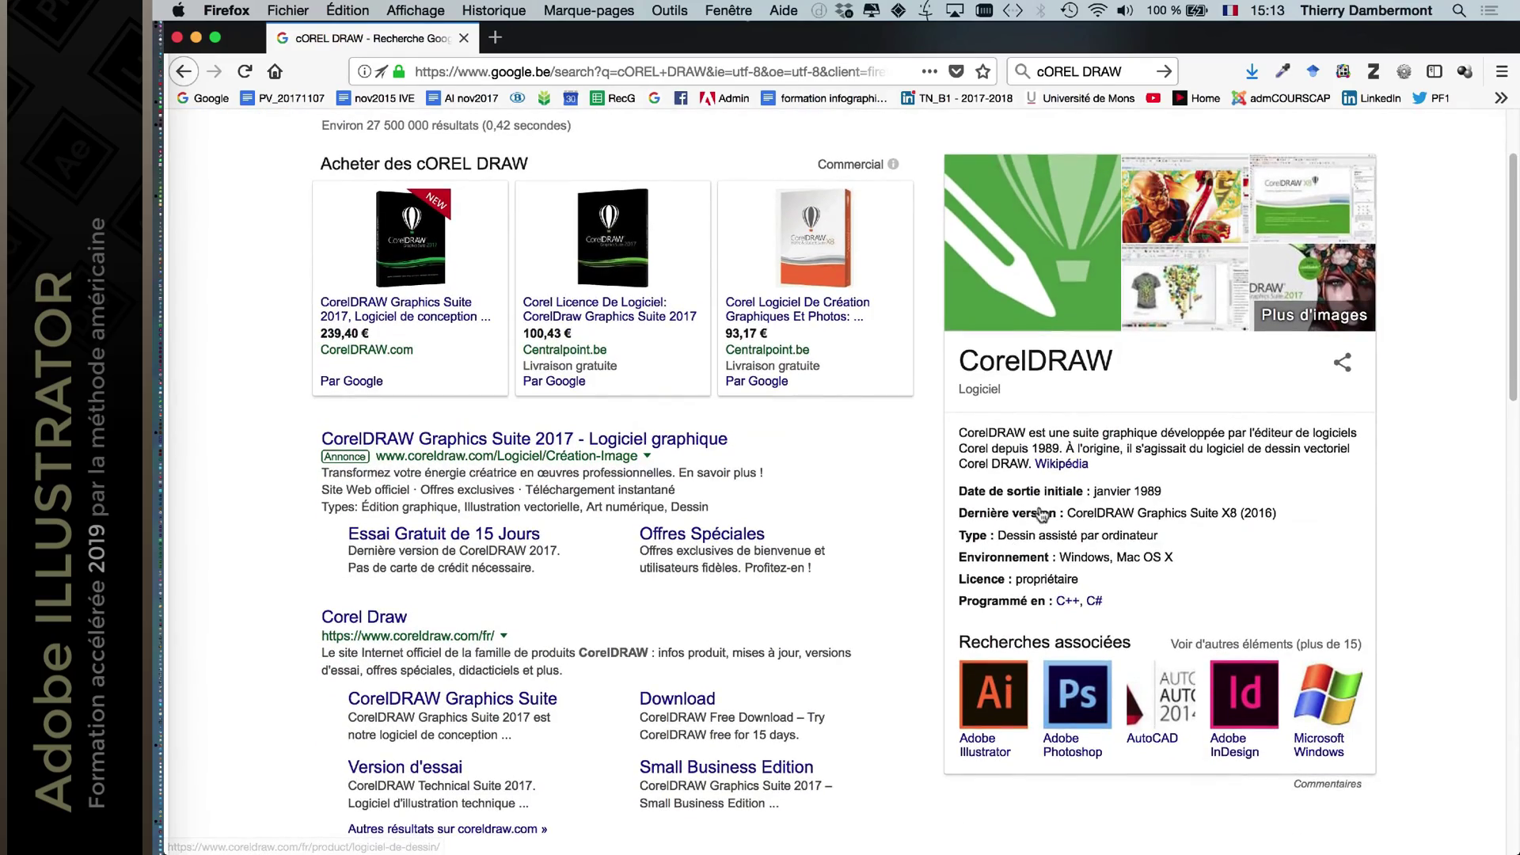
scroll(1059, 426, "down", 1)
left_click(1059, 427)
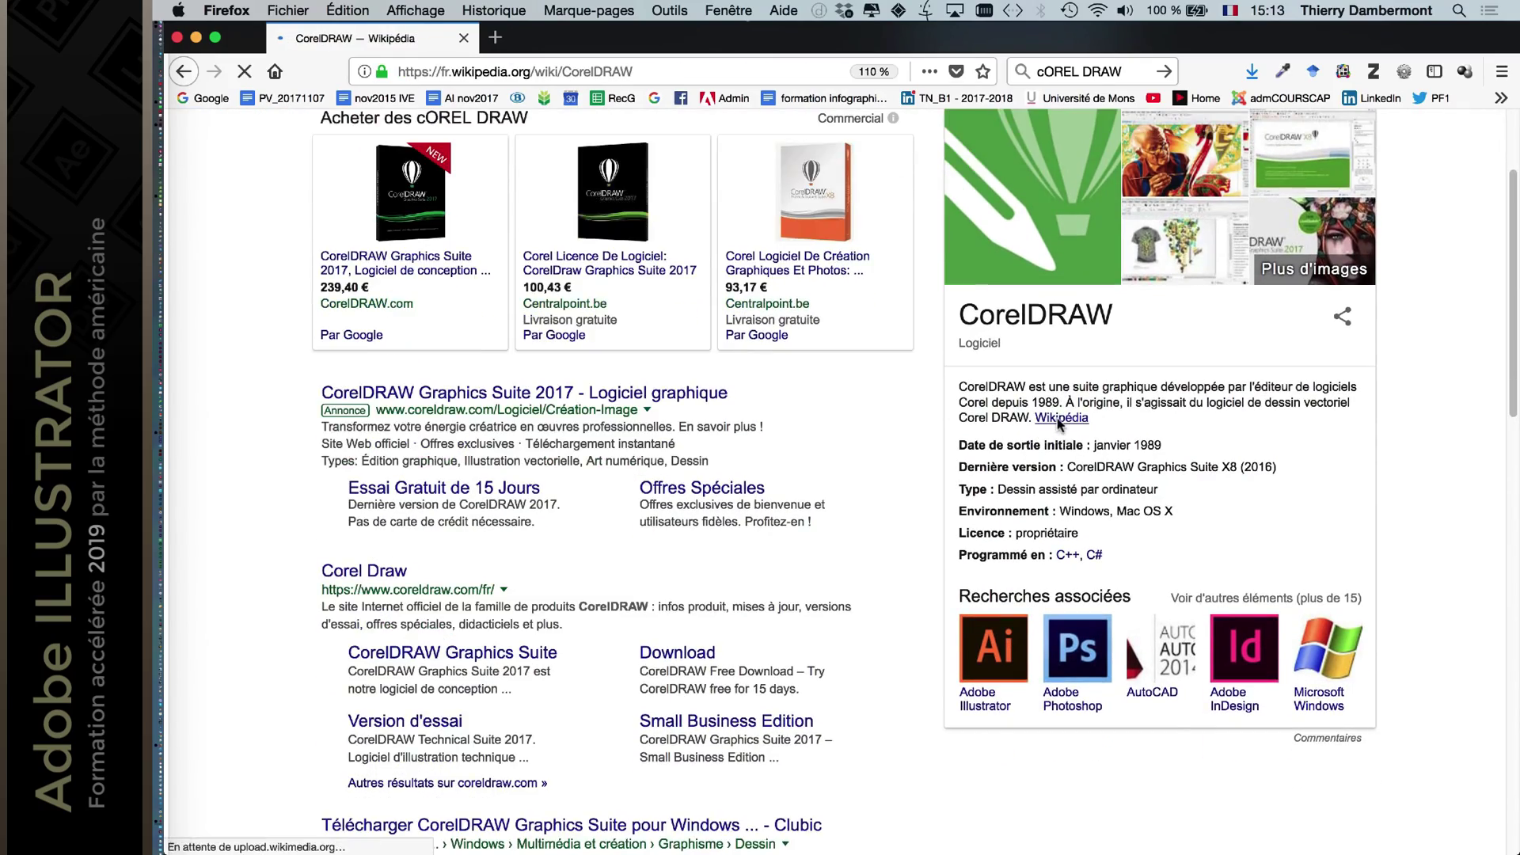
scroll(1059, 439, "down", 10)
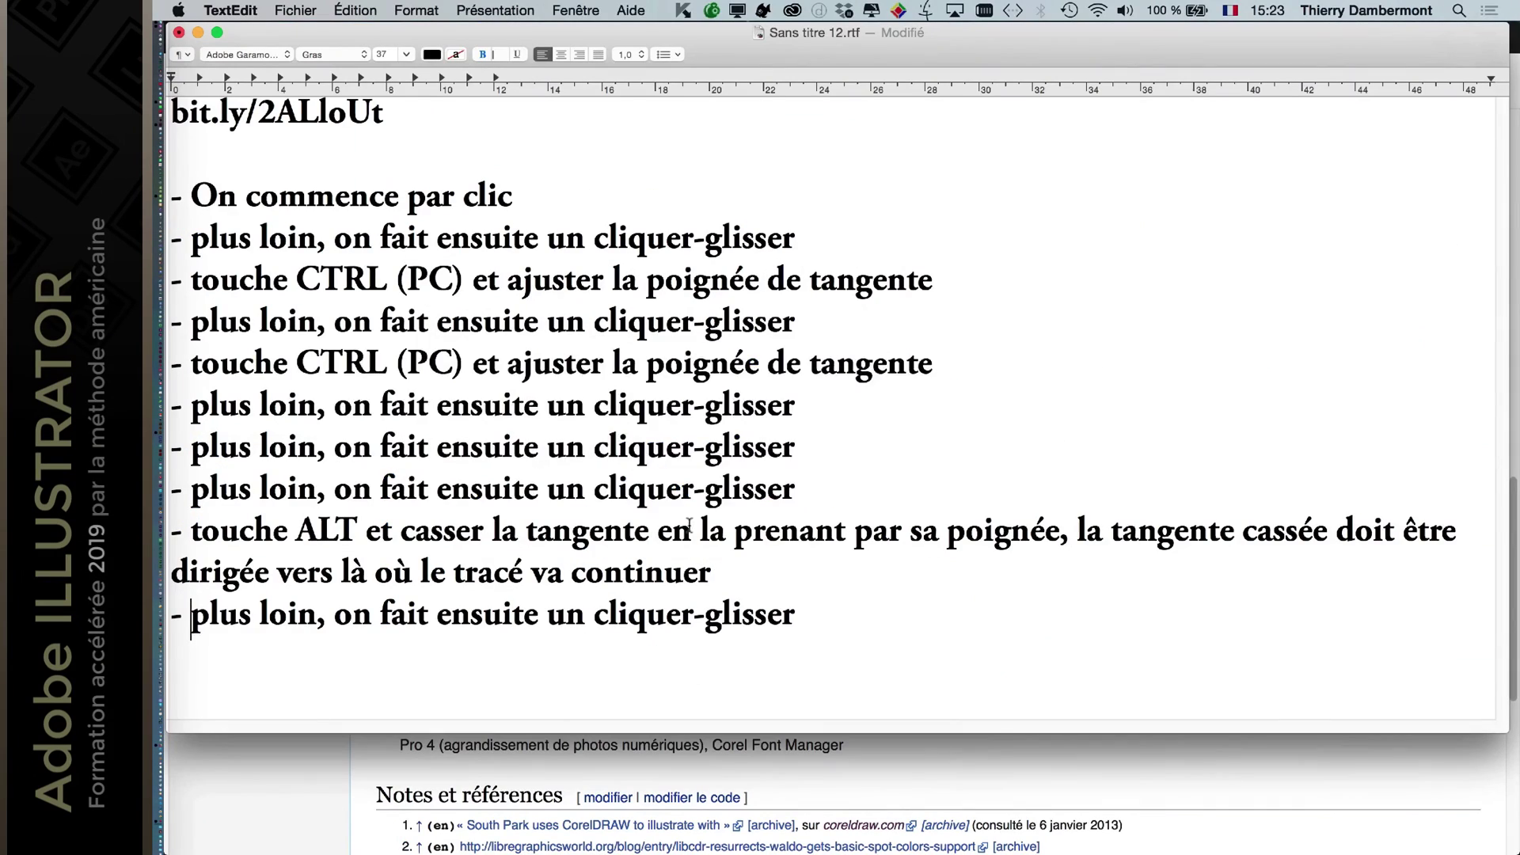
Switch to Illustrator and create a new landscape A4 document, 297 by 210 mm, in RGB mode.
key("super+Tab")
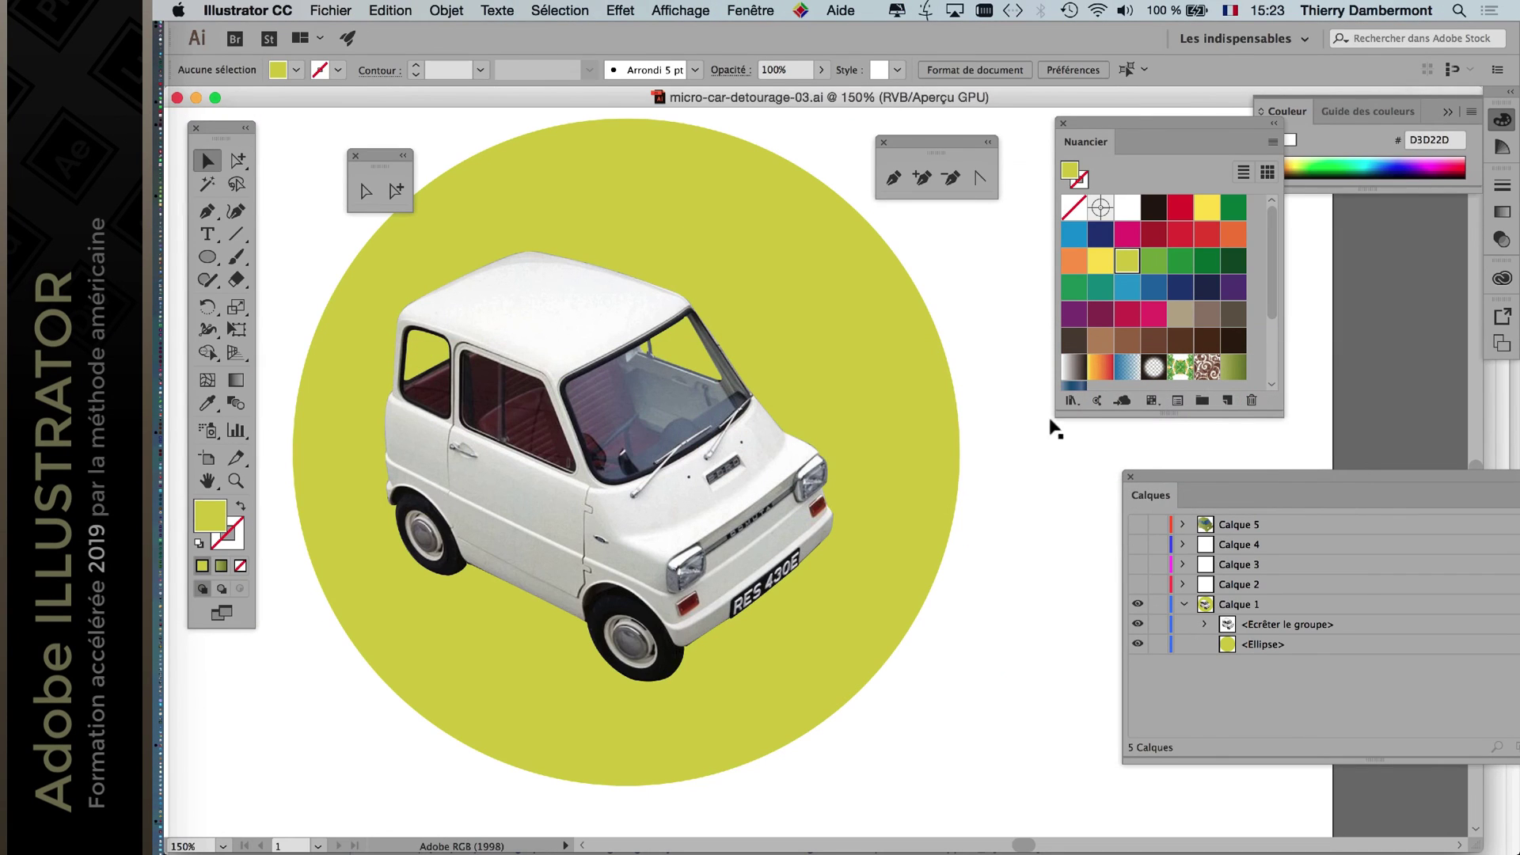
key("ctrl+F2")
key("Right")
key("Right")
key("Down")
key("Escape")
key("super+n")
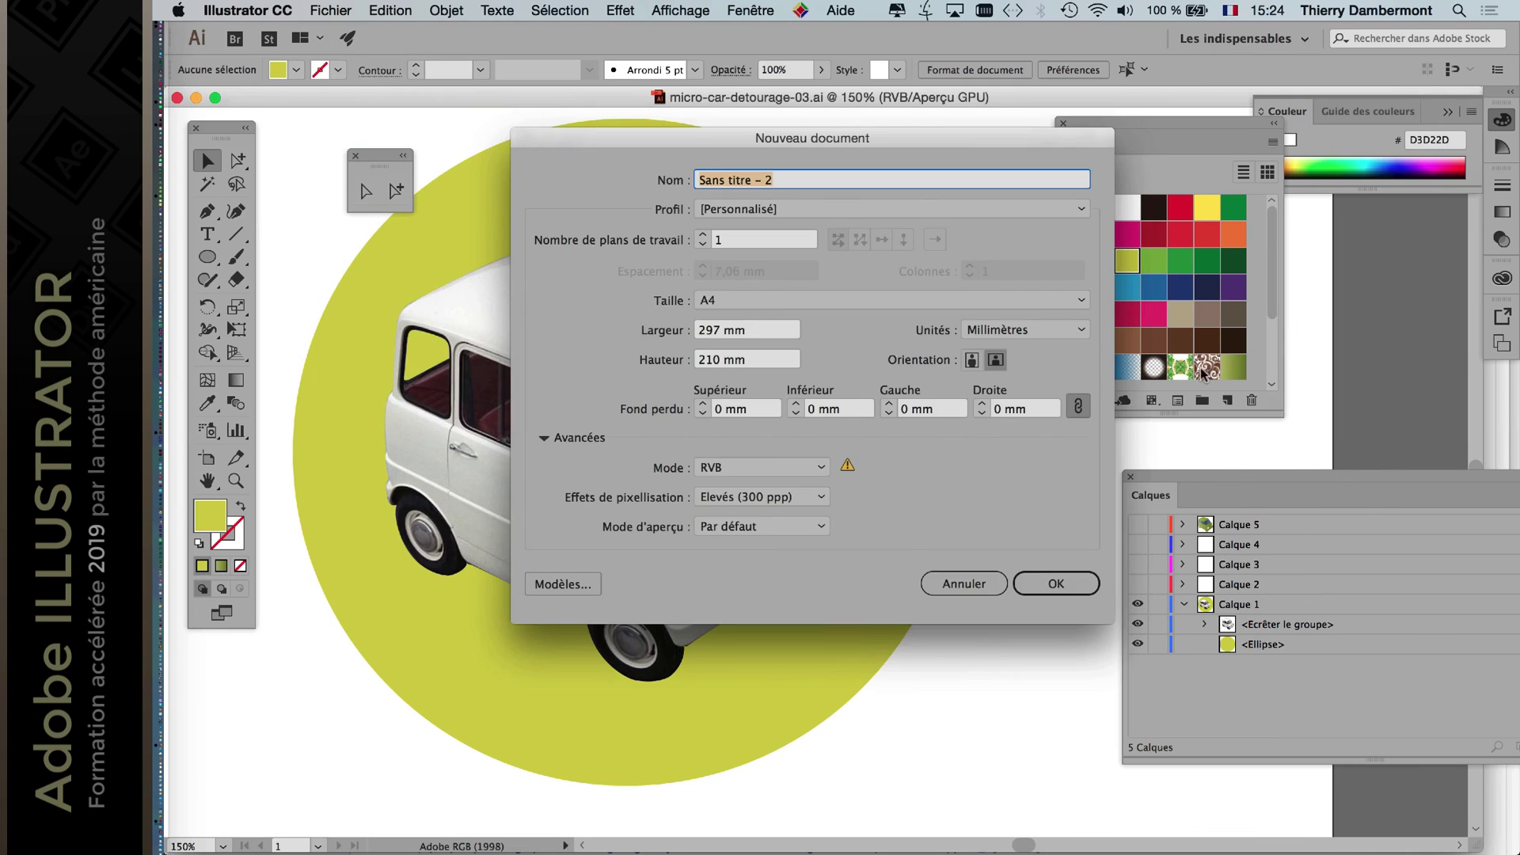
left_click(1073, 593)
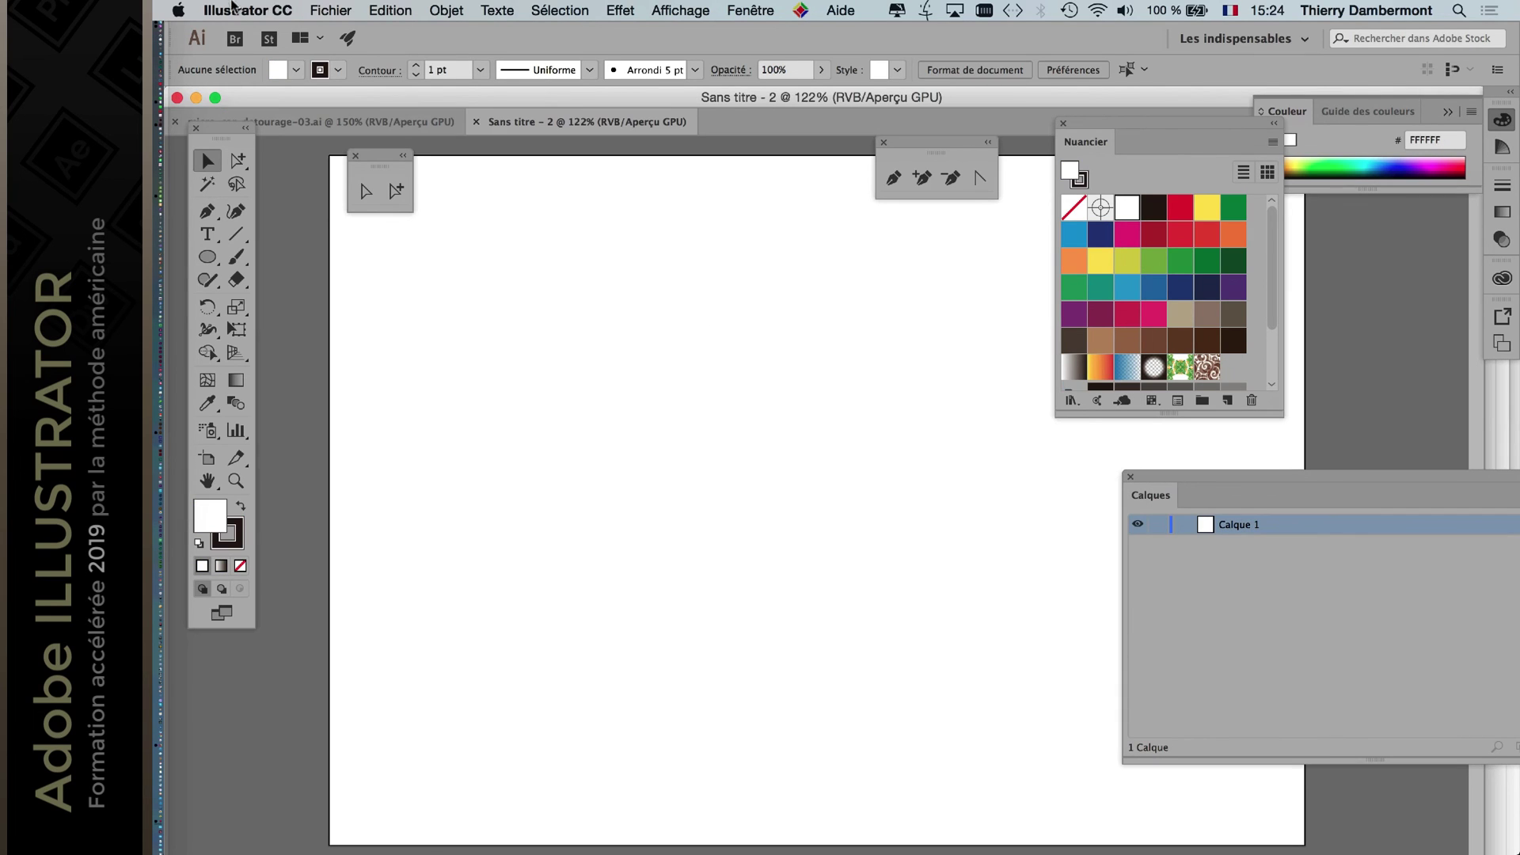
Import the image 2ALloUt.jpg as an embedded file and place it on the artboard.
left_click(339, 8)
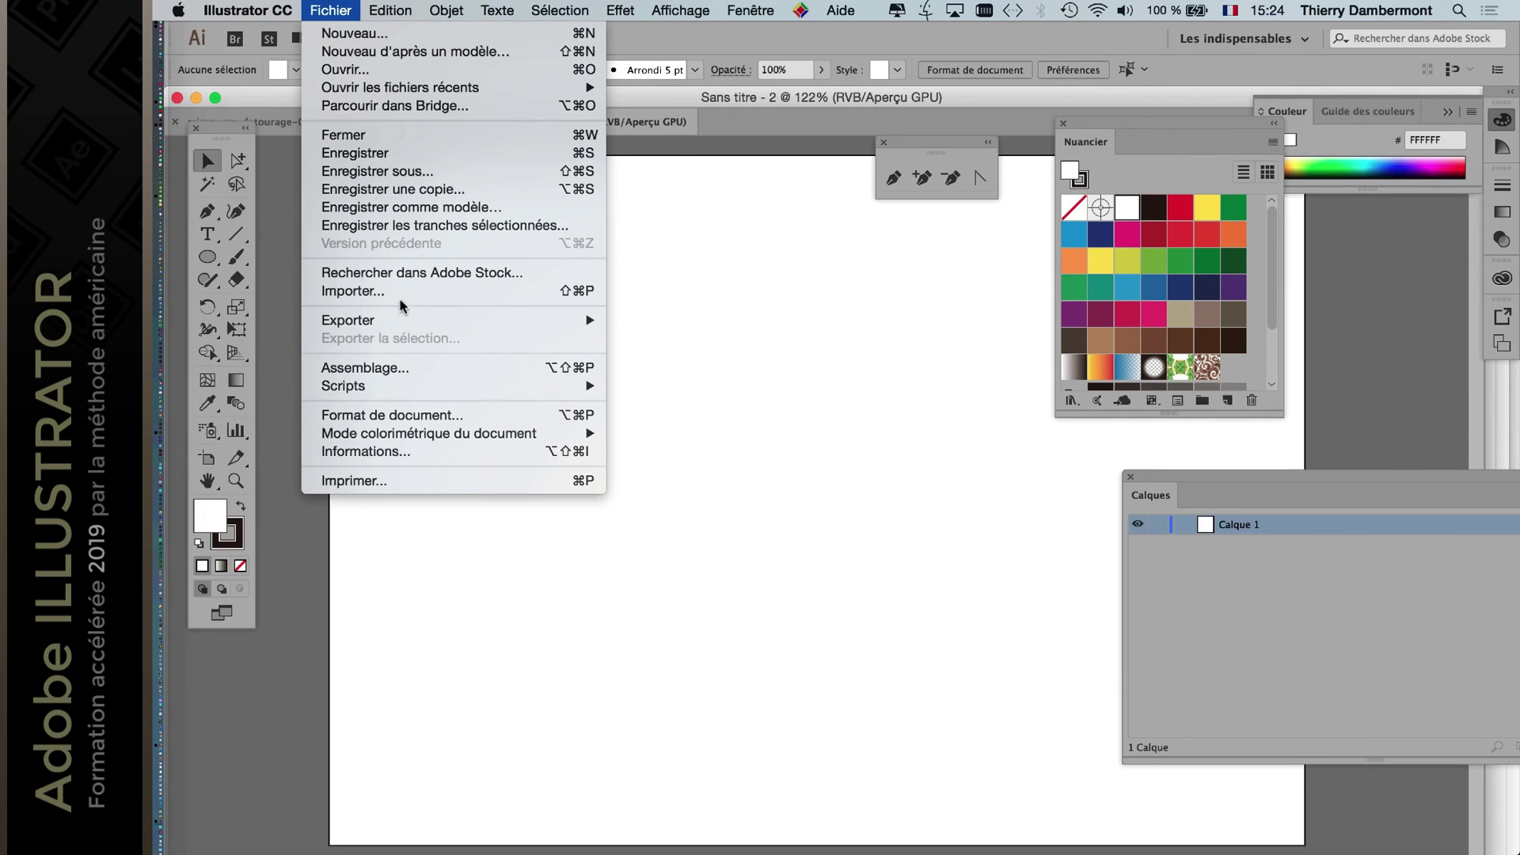
left_click(847, 394)
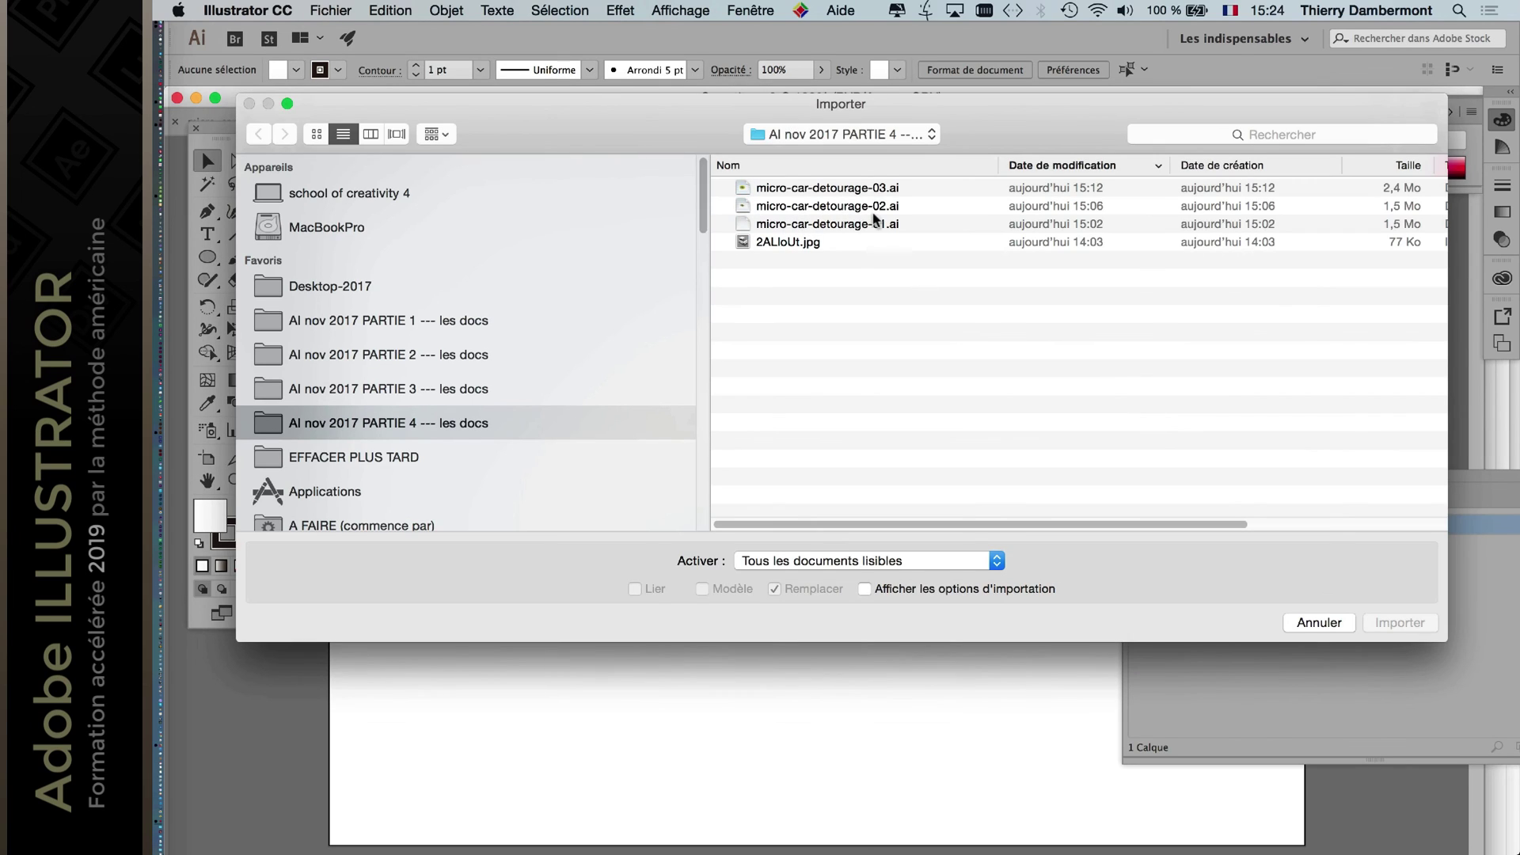
left_click(870, 242)
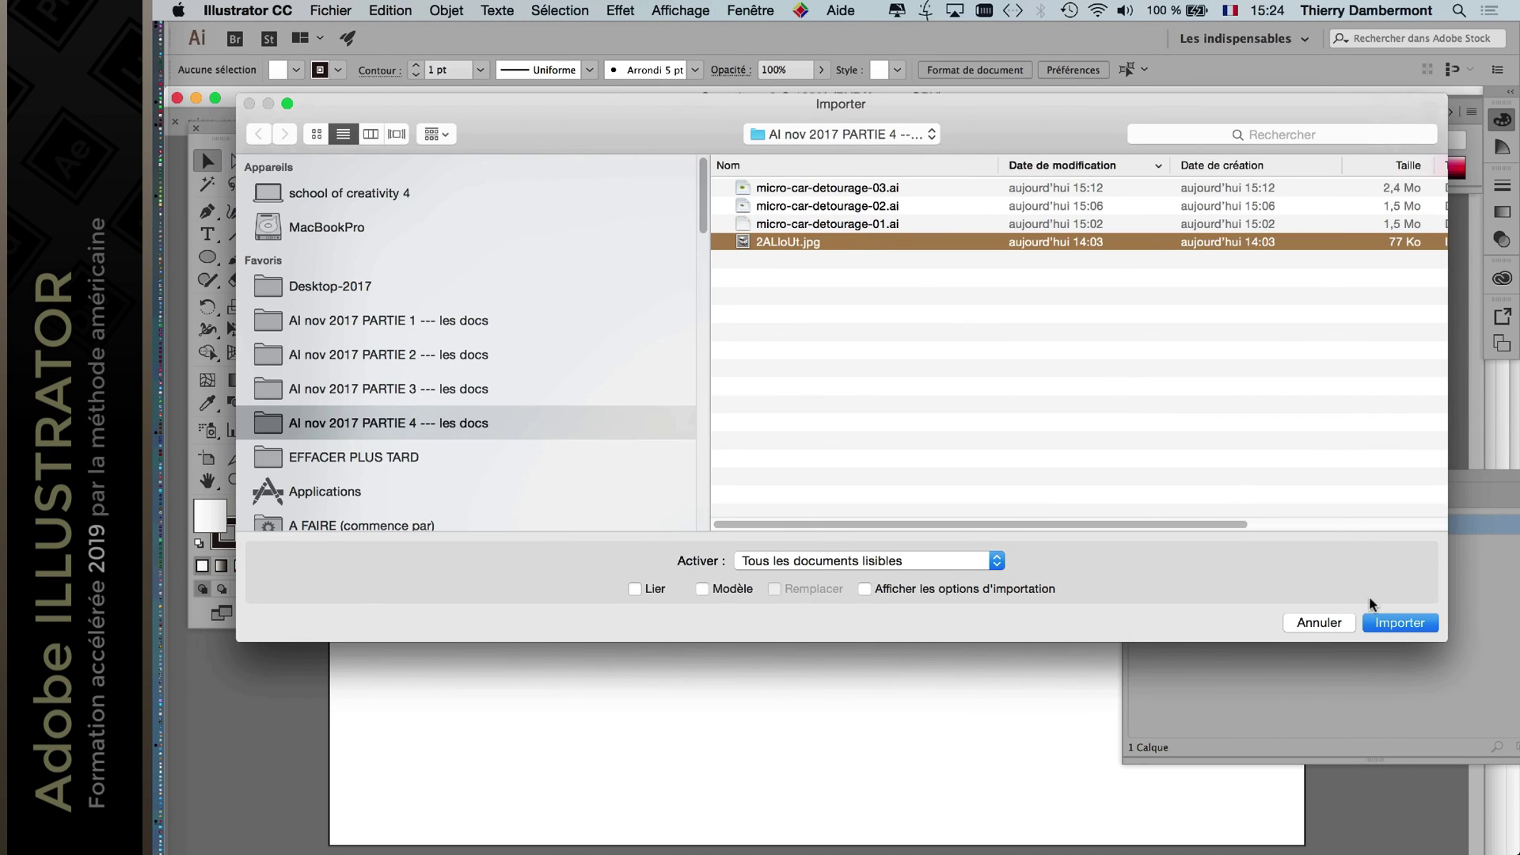
left_click(1399, 623)
left_click_drag(806, 622, 1037, 827)
Turn Calque 1 into a template layer and add a new layer above it.
double_click(1295, 535)
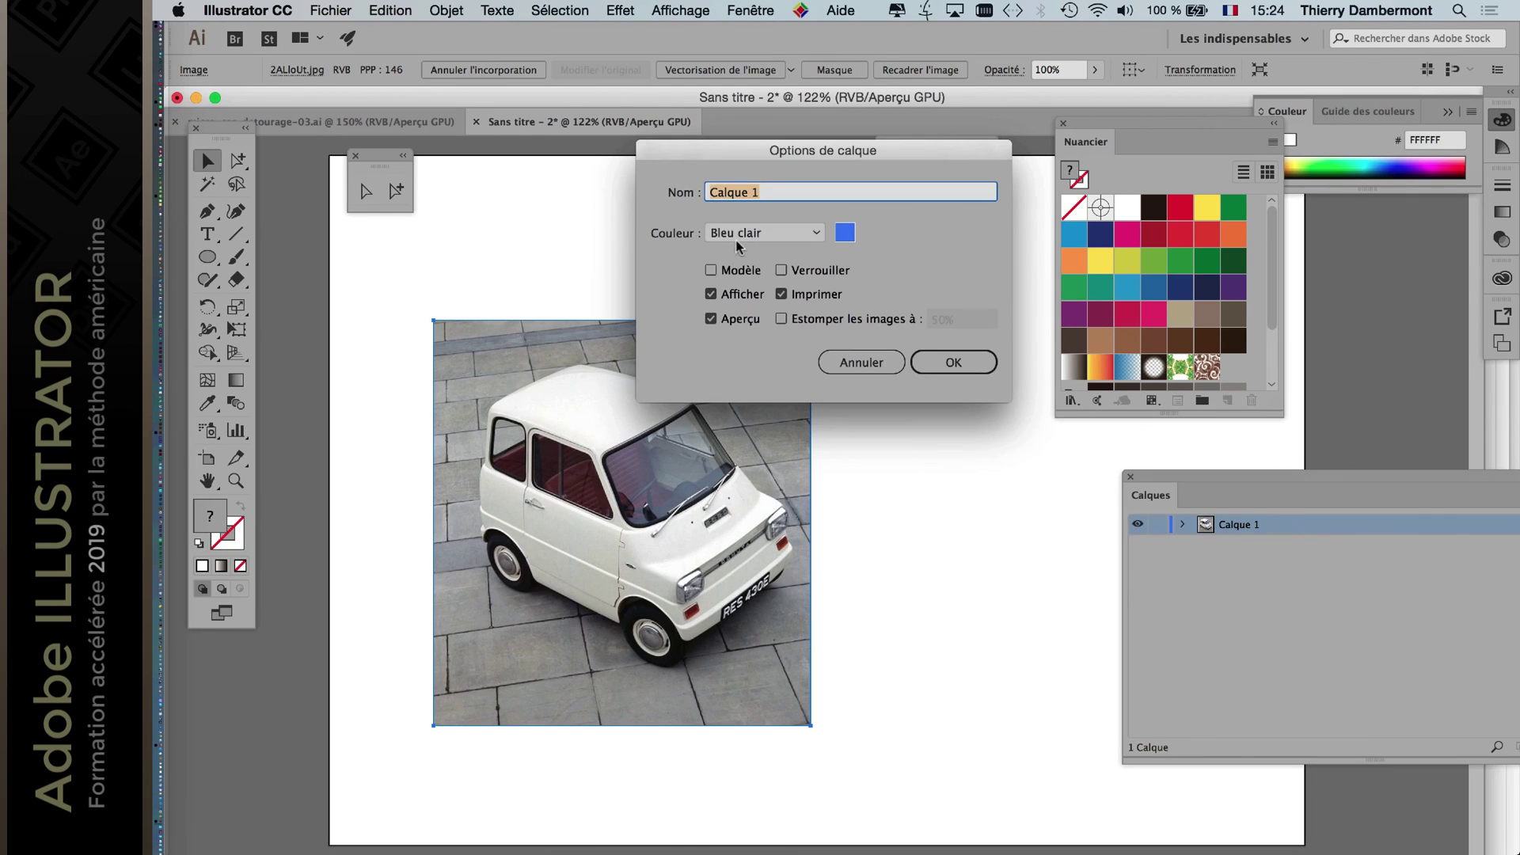
left_click(713, 264)
left_click(958, 363)
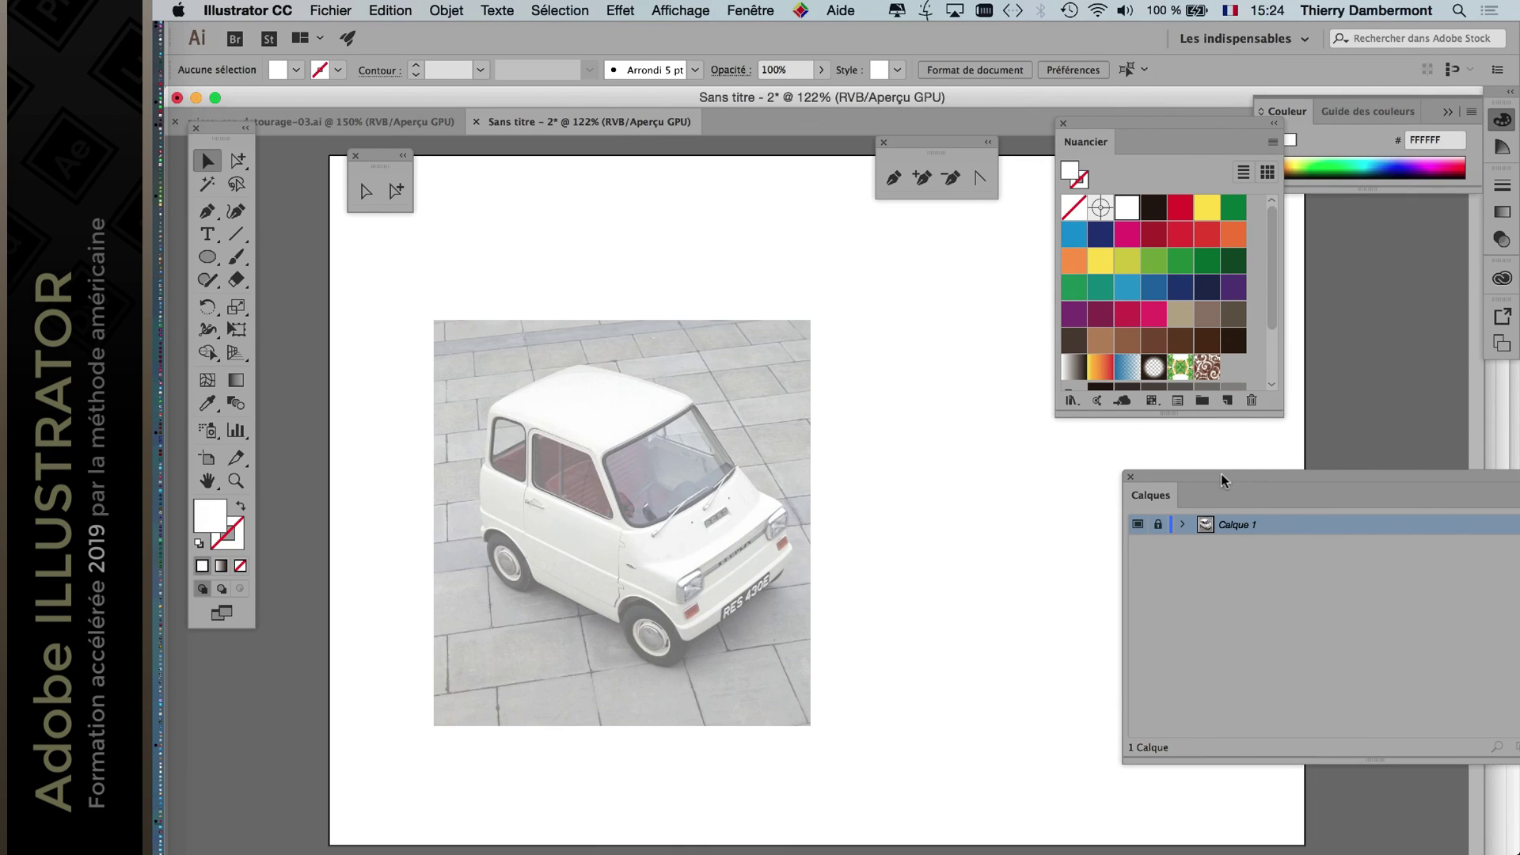
left_click_drag(1225, 480, 1111, 456)
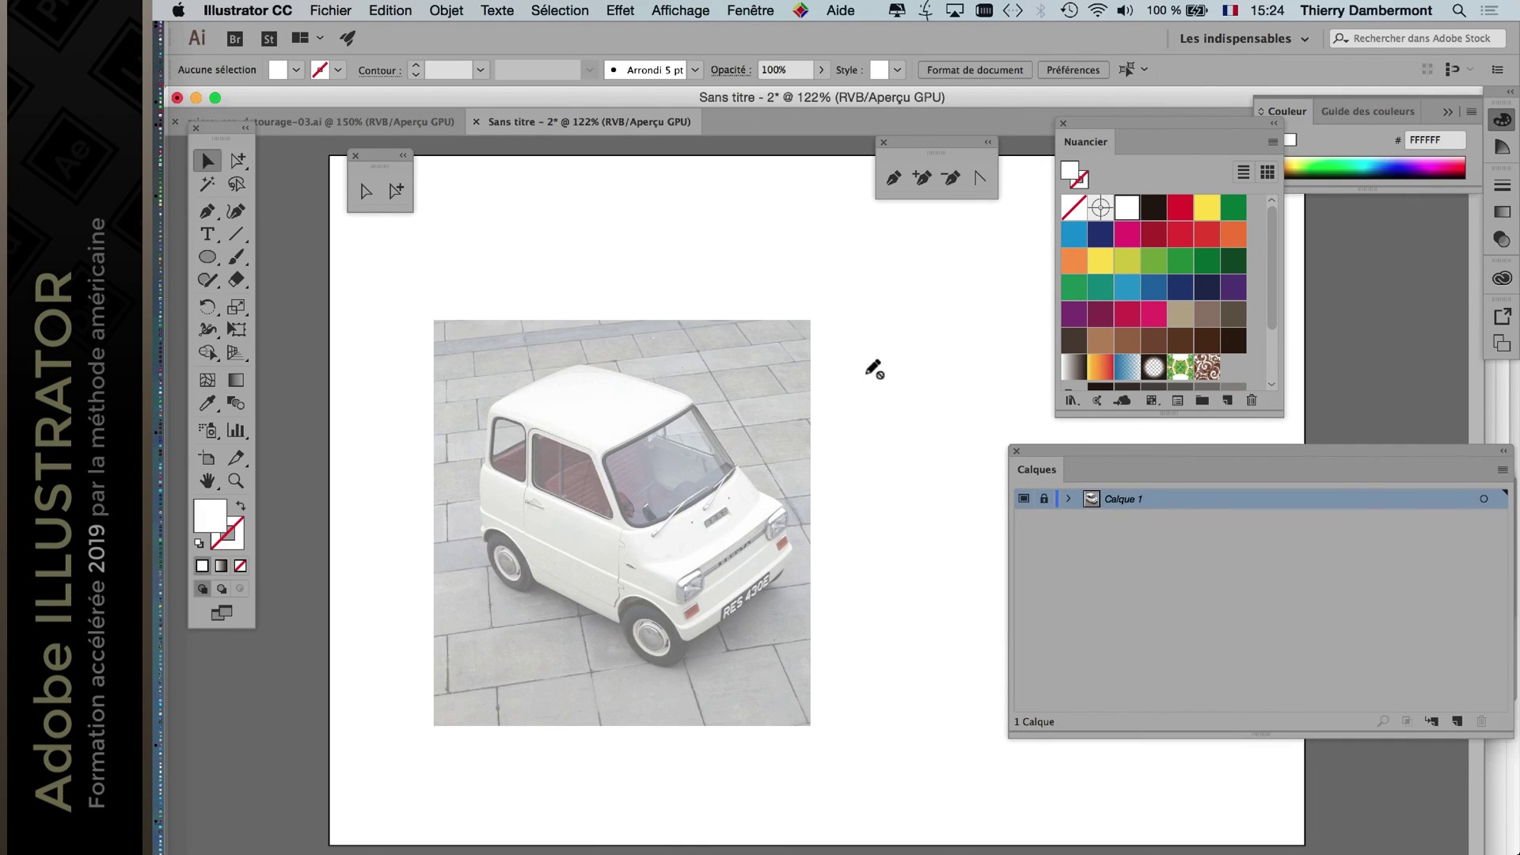
left_click(204, 215)
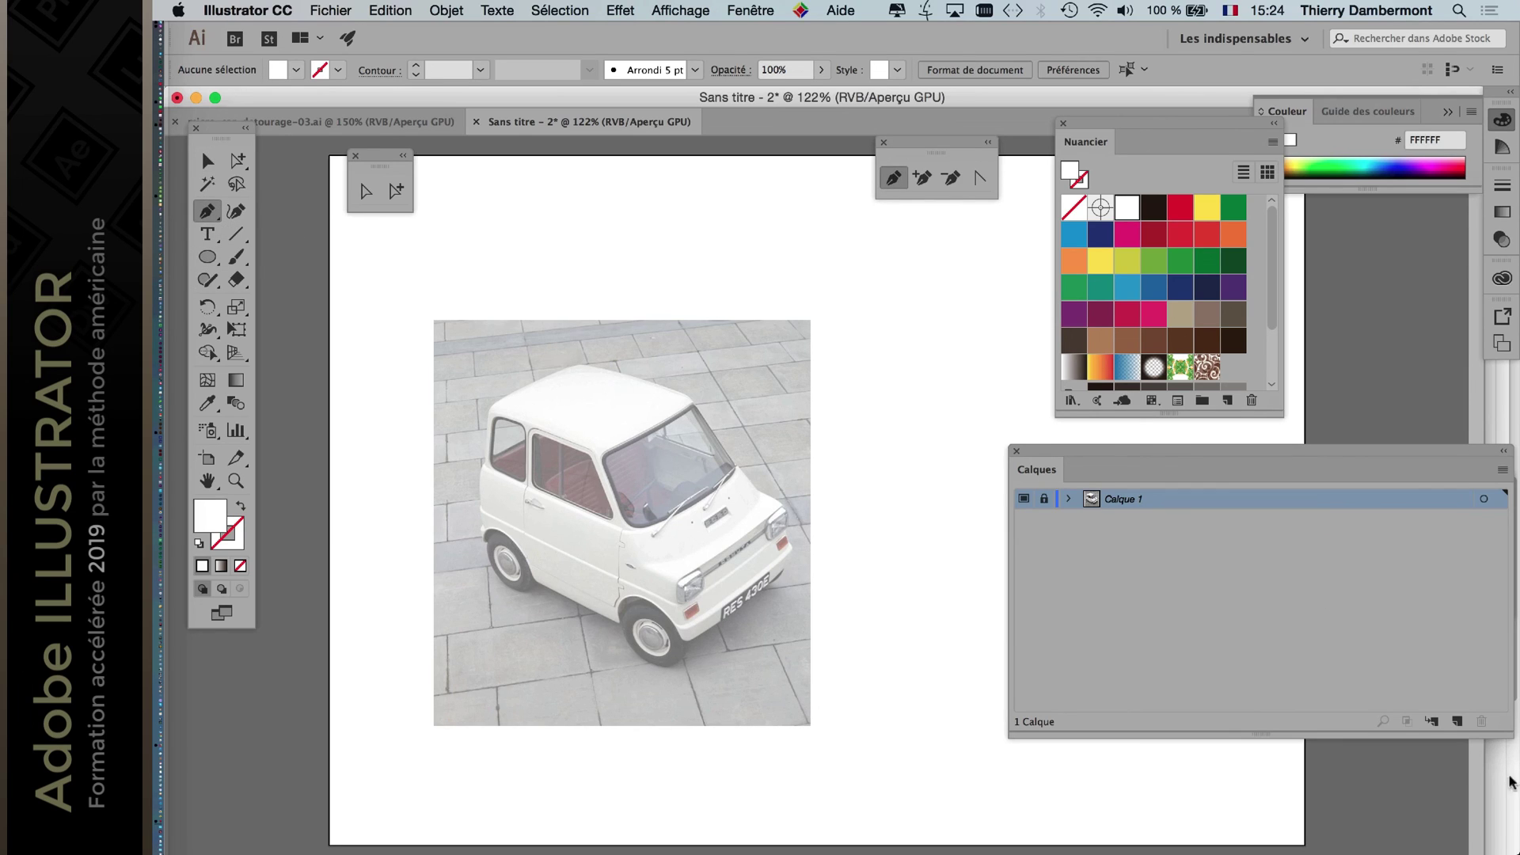
left_click(1456, 722)
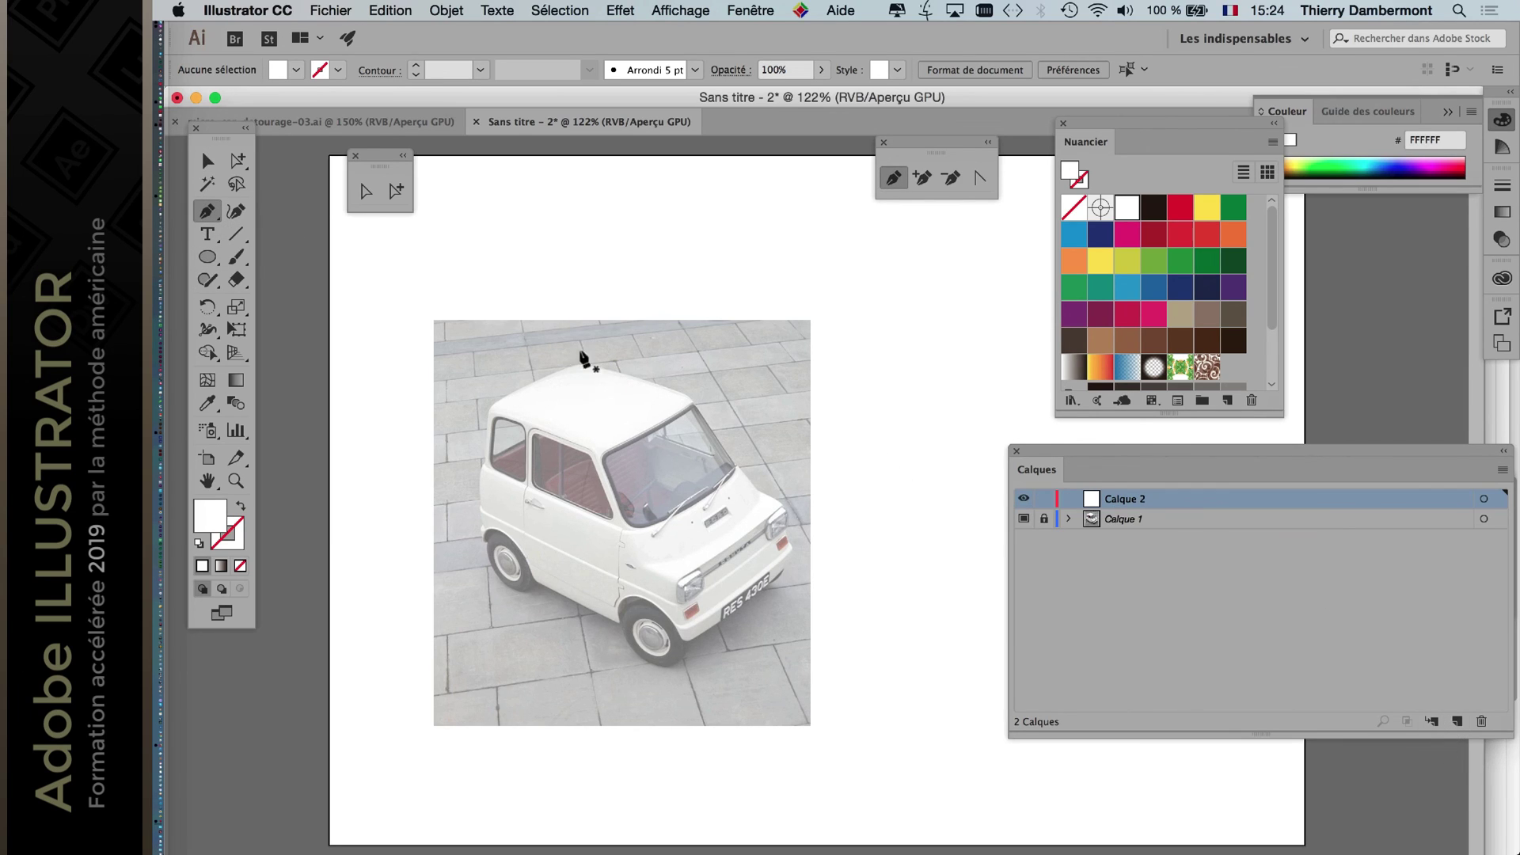
With the Pen tool and no fill, start a straight-segment outline along the car's roof, windscreen edge and bonnet to the far headlight.
scroll(585, 360, "up", 3)
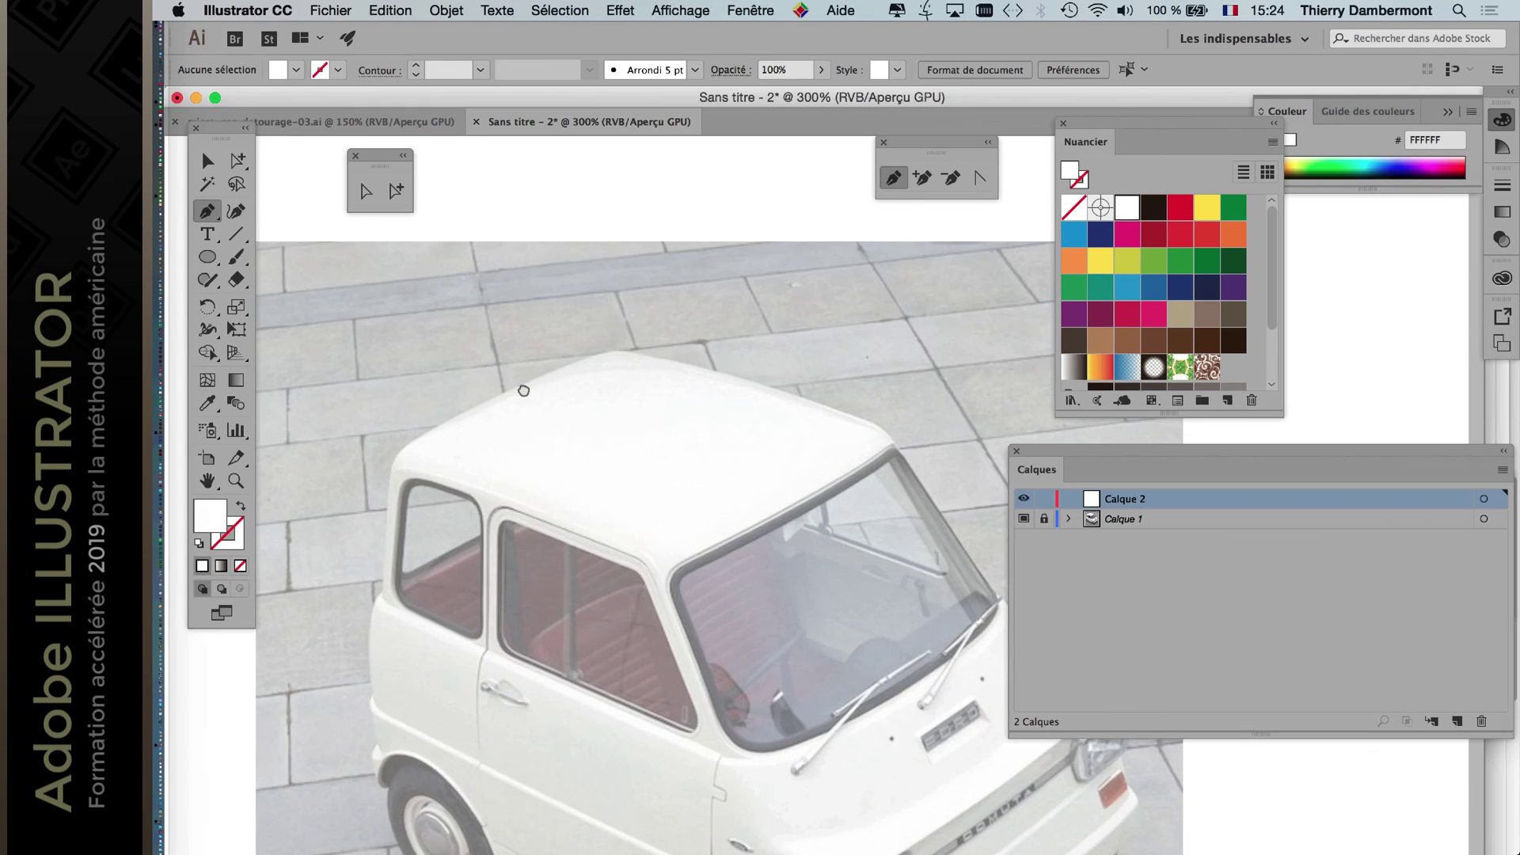
left_click(365, 324)
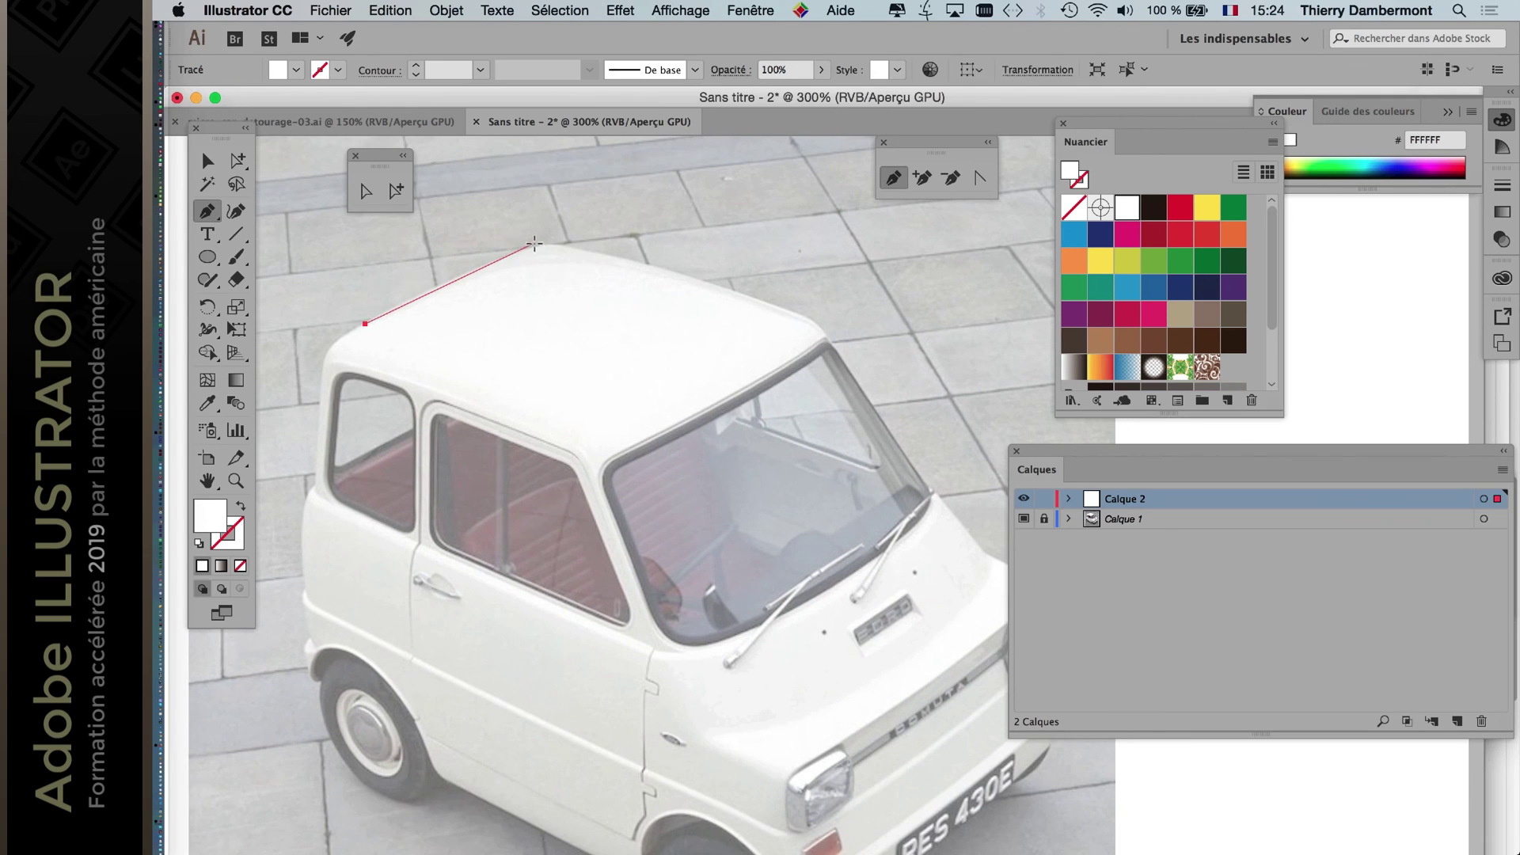
left_click(535, 244)
left_click(673, 272)
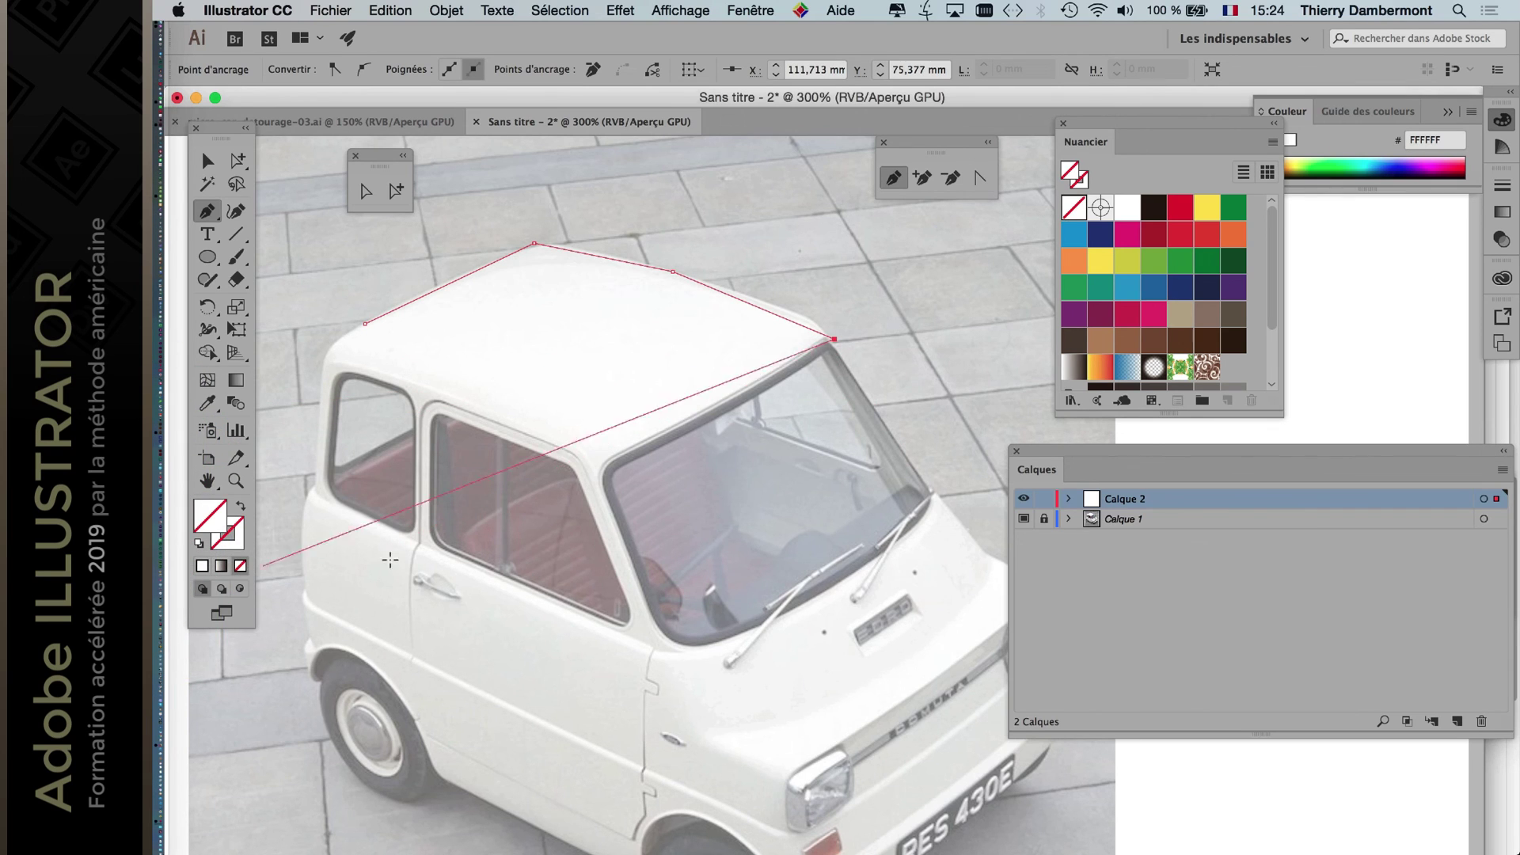
scroll(886, 415, "down", 4)
scroll(887, 415, "right", 2)
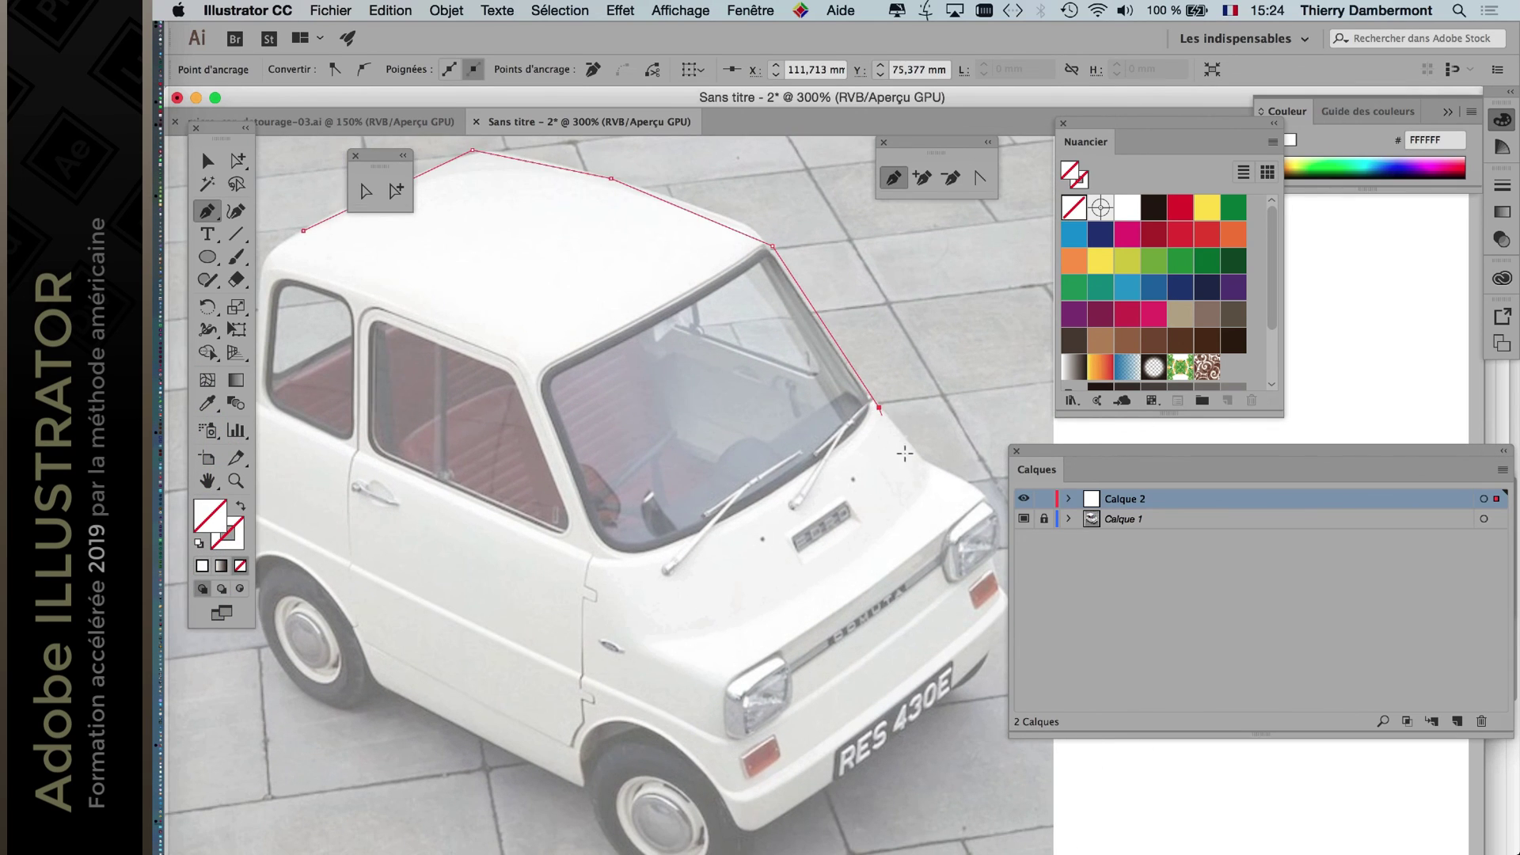
left_click(924, 462)
scroll(926, 467, "down", 1)
scroll(926, 467, "right", 1)
left_click(931, 476)
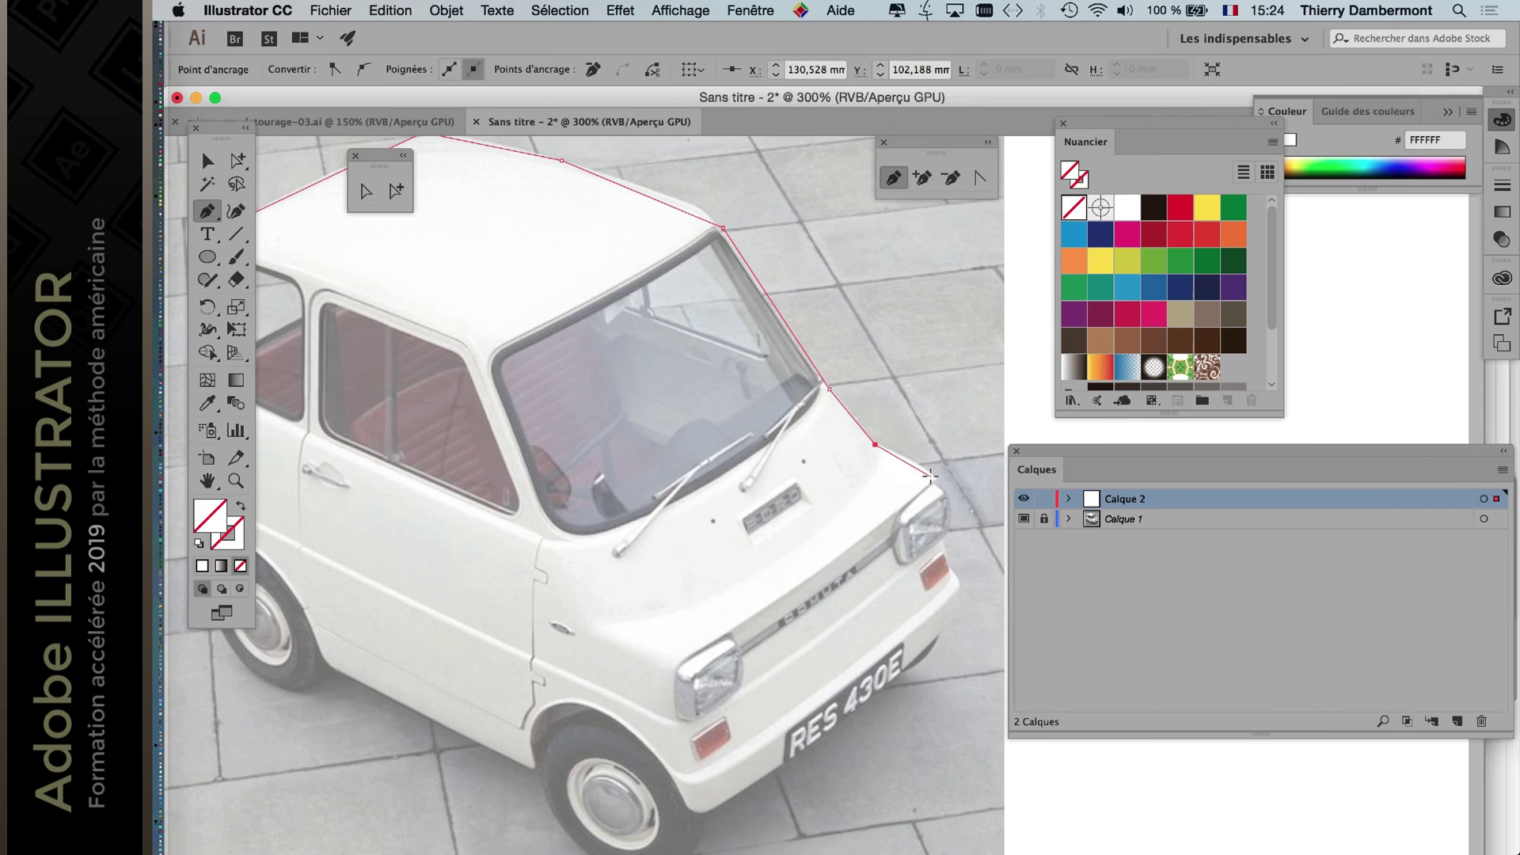
Continue the outline with straight segments around the headlight, front bumper and front wheel.
left_click(950, 544)
left_click(951, 618)
left_click(934, 645)
left_click(716, 806)
scroll(721, 783, "down", 3)
scroll(720, 784, "left", 1)
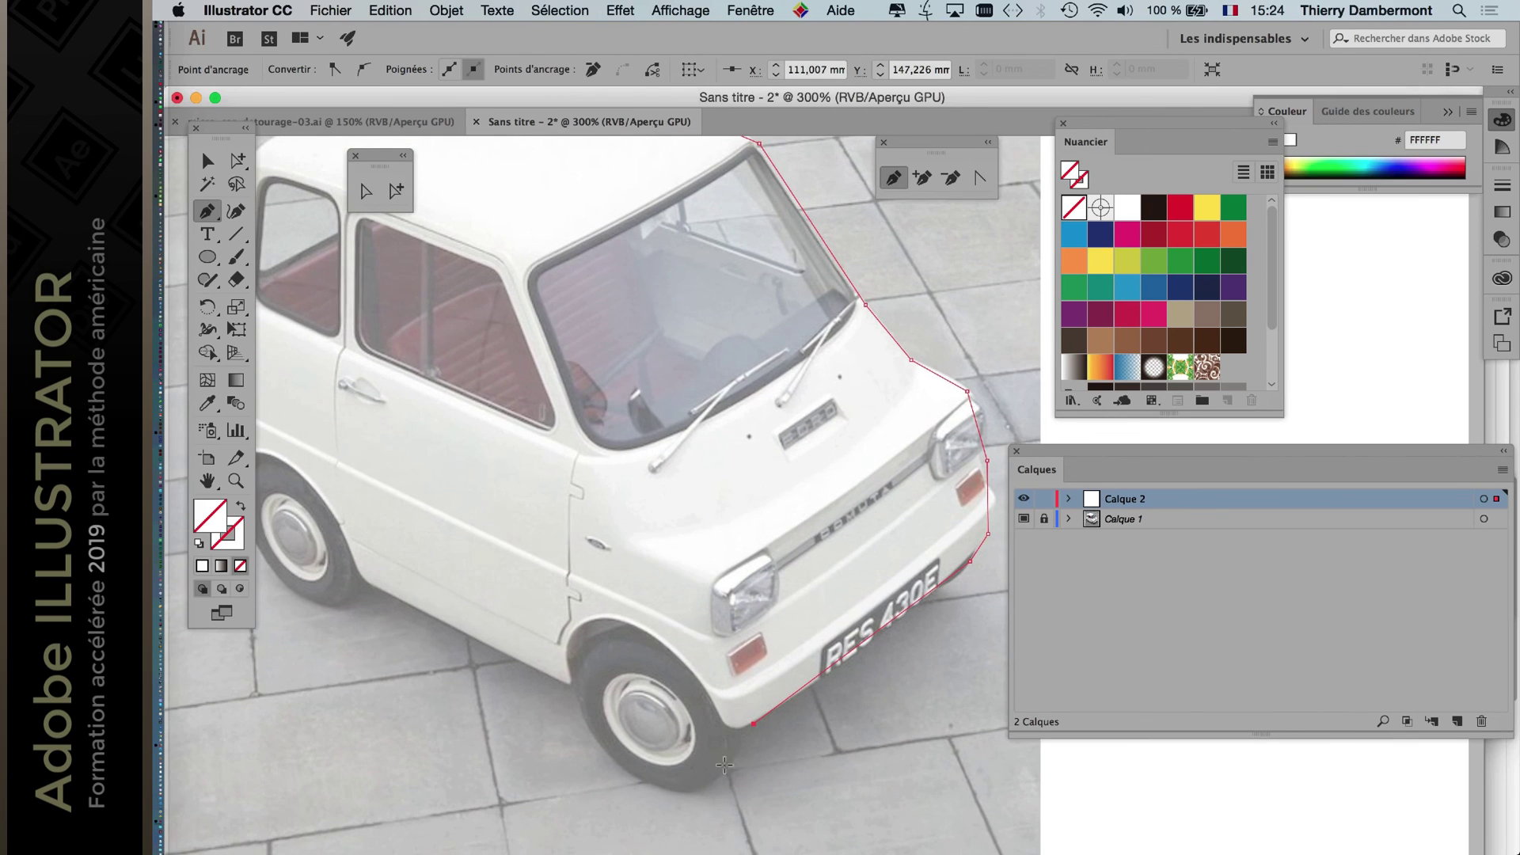
left_click(717, 772)
left_click(677, 790)
left_click(564, 679)
Trace the sill, rear wheel and back of the car with straight segments and close the outline at its first roof point.
scroll(563, 679, "down", 2)
scroll(564, 678, "left", 4)
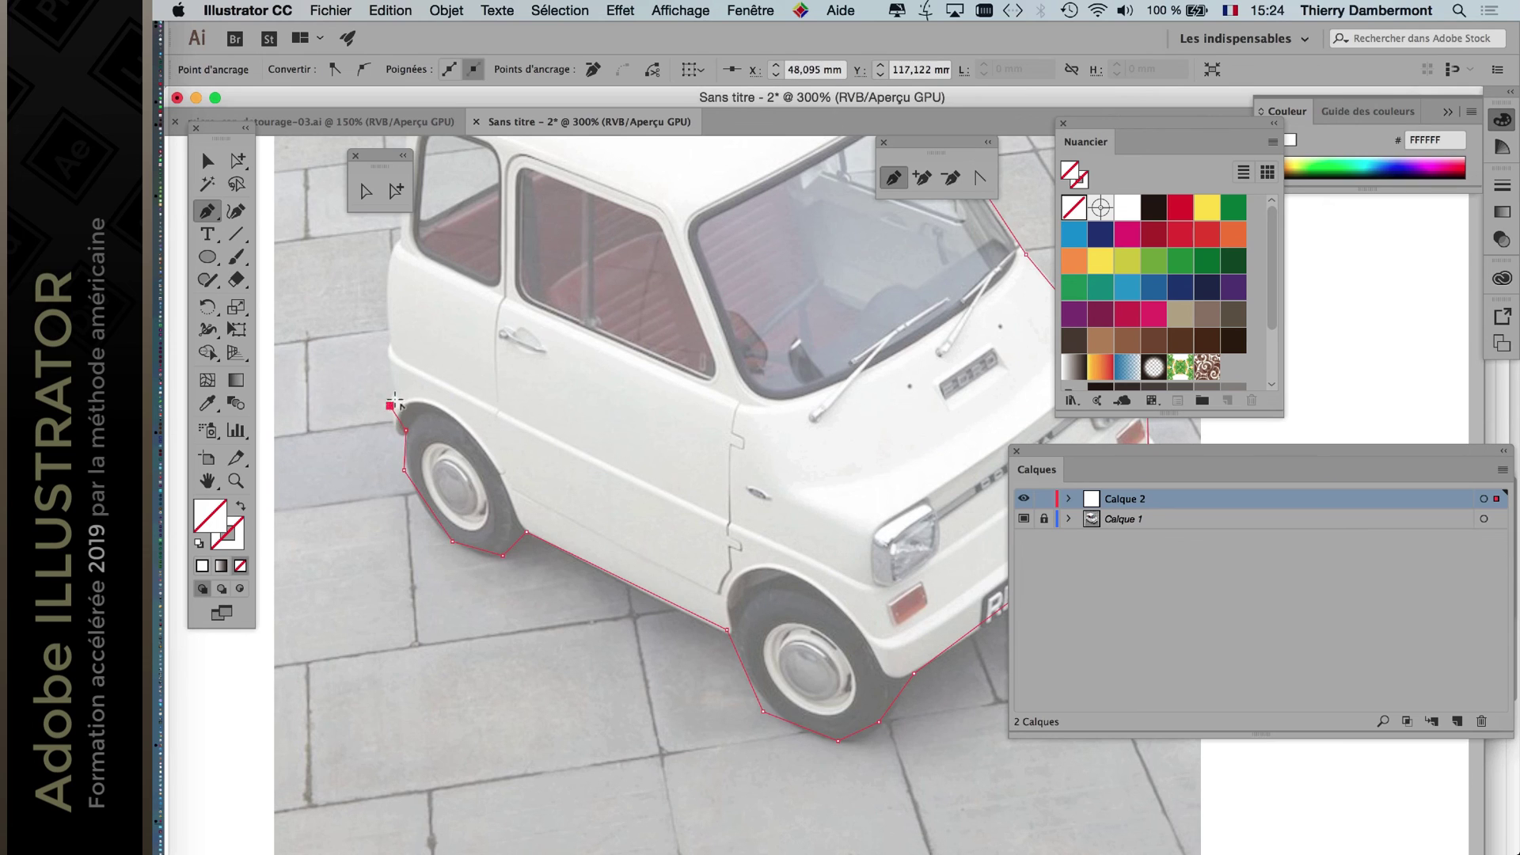
left_click(389, 380)
scroll(475, 475, "up", 5)
scroll(558, 580, "left", 2)
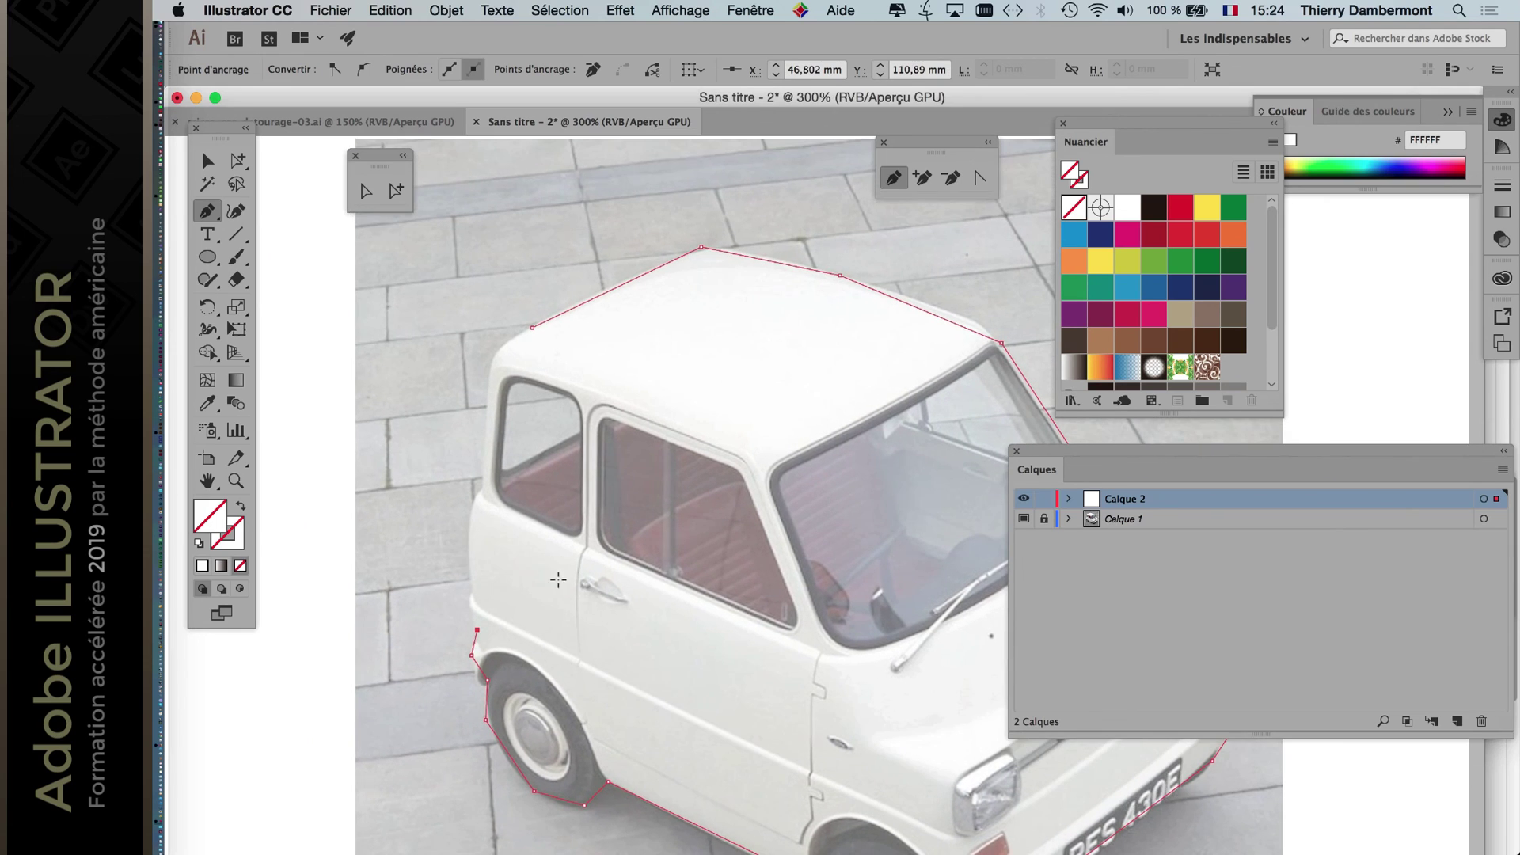
left_click(481, 483)
left_click(487, 359)
left_click(532, 326)
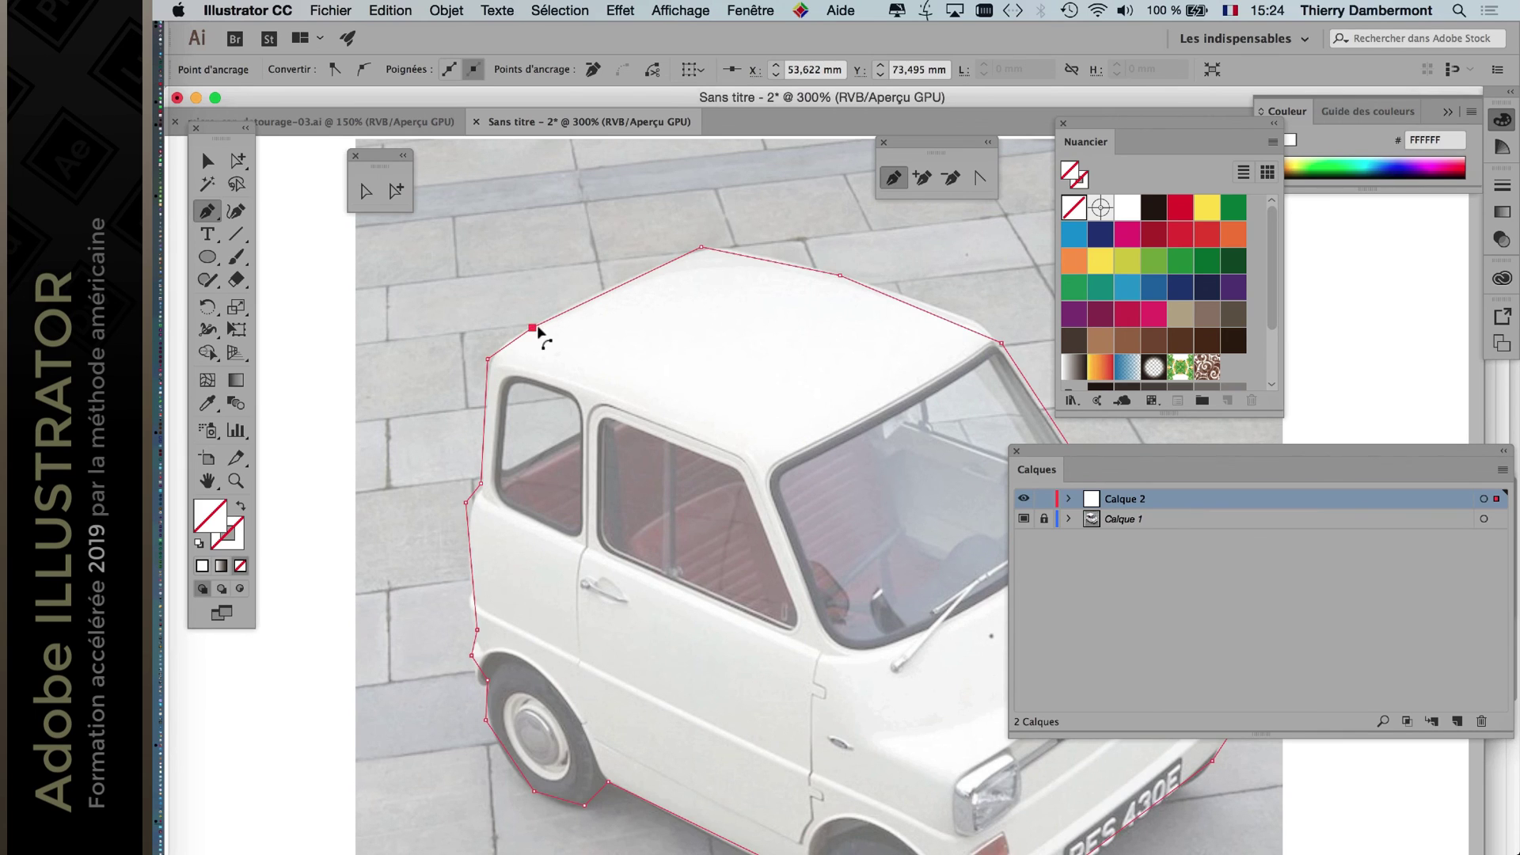
Place the floating set of Pen tools beside the car's roof and activate the Anchor Point tool.
scroll(538, 330, "up", 2)
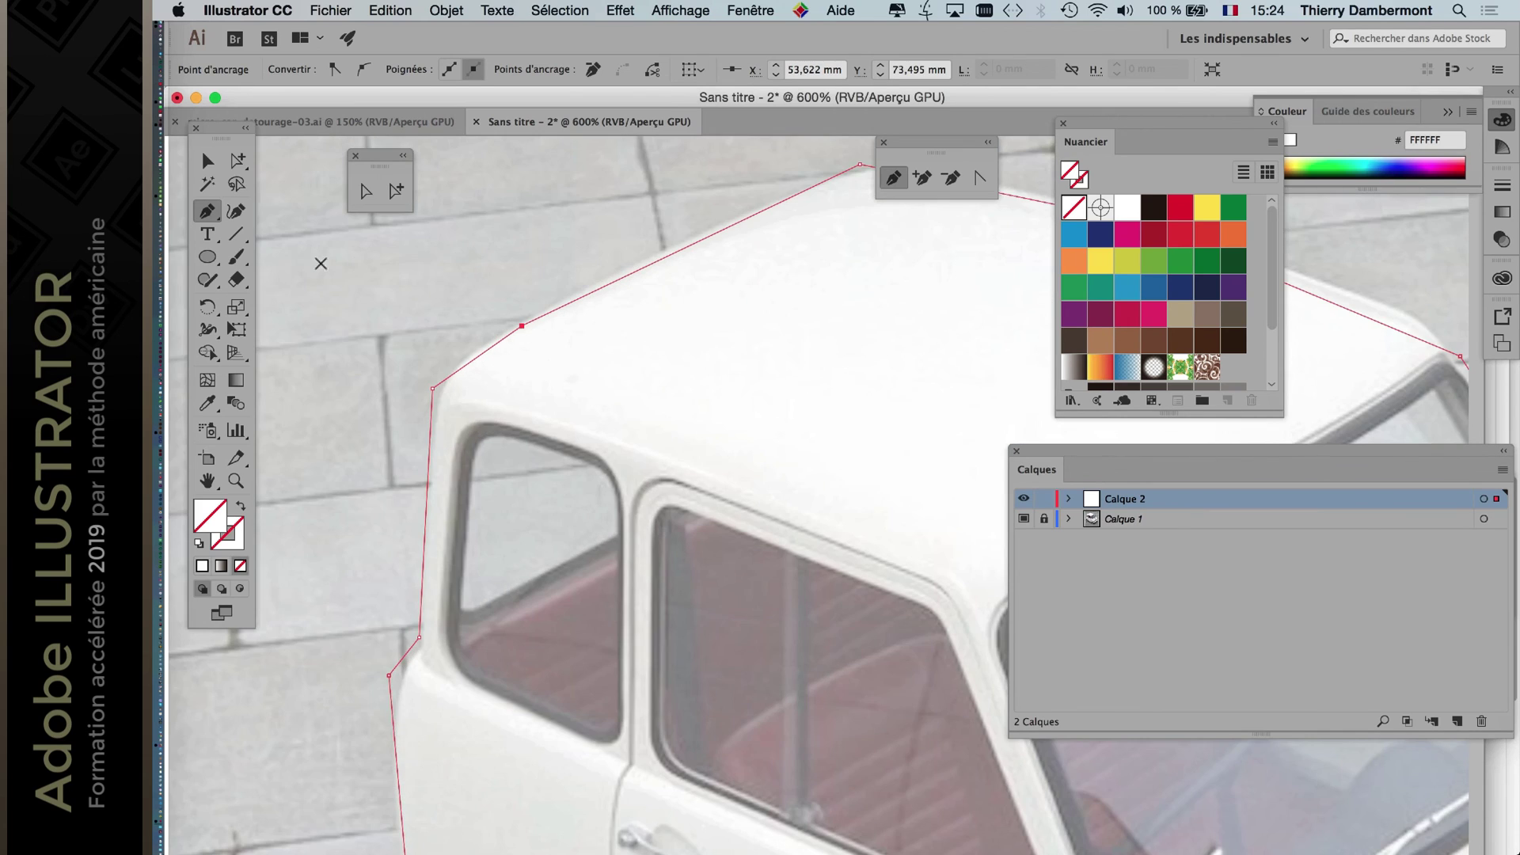
left_click(207, 210)
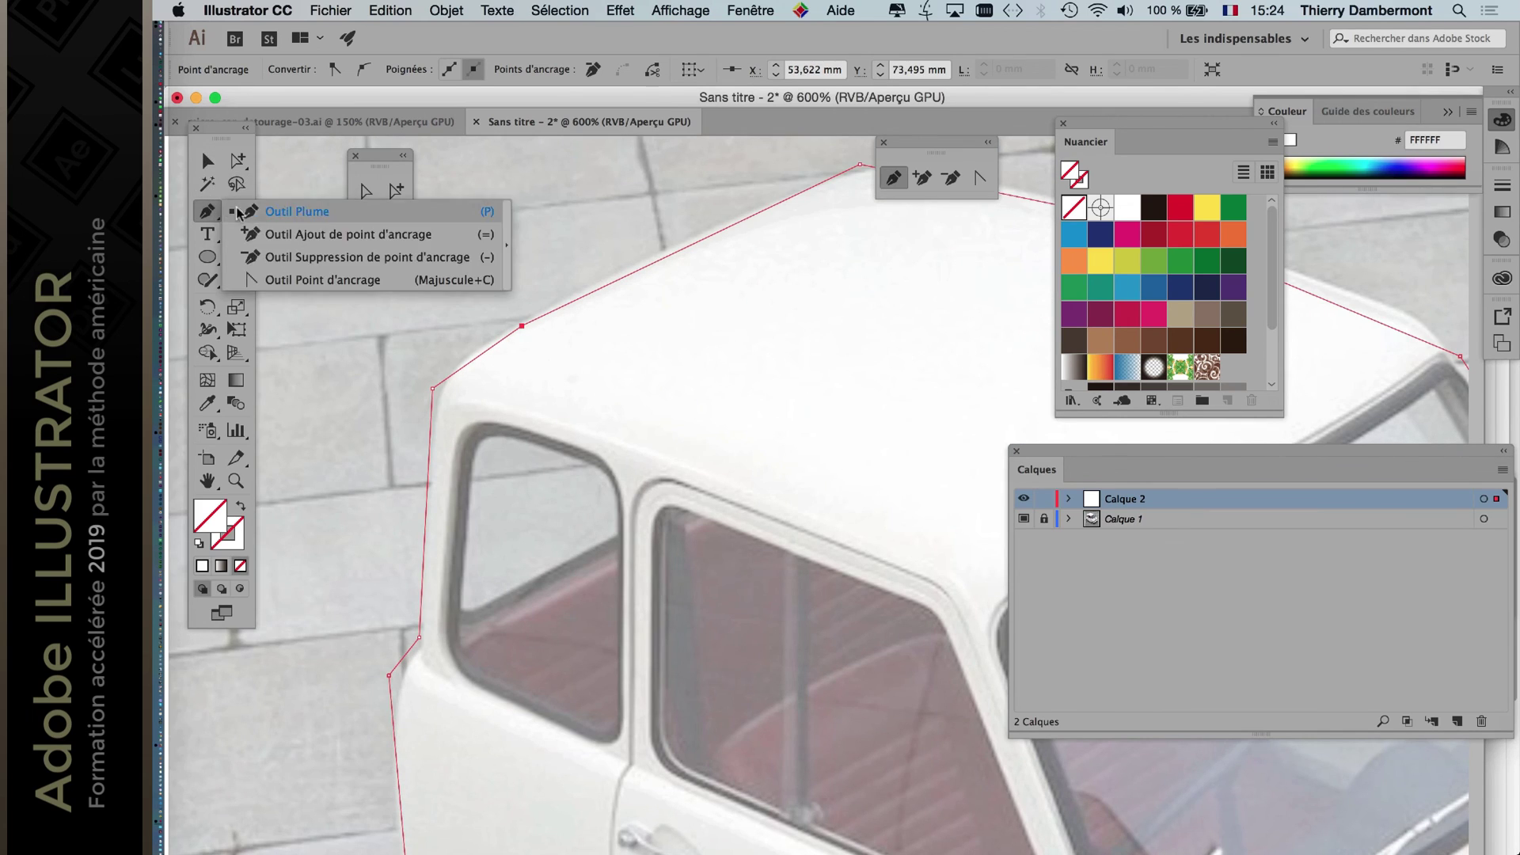
left_click(511, 244)
left_click_drag(332, 216, 473, 216)
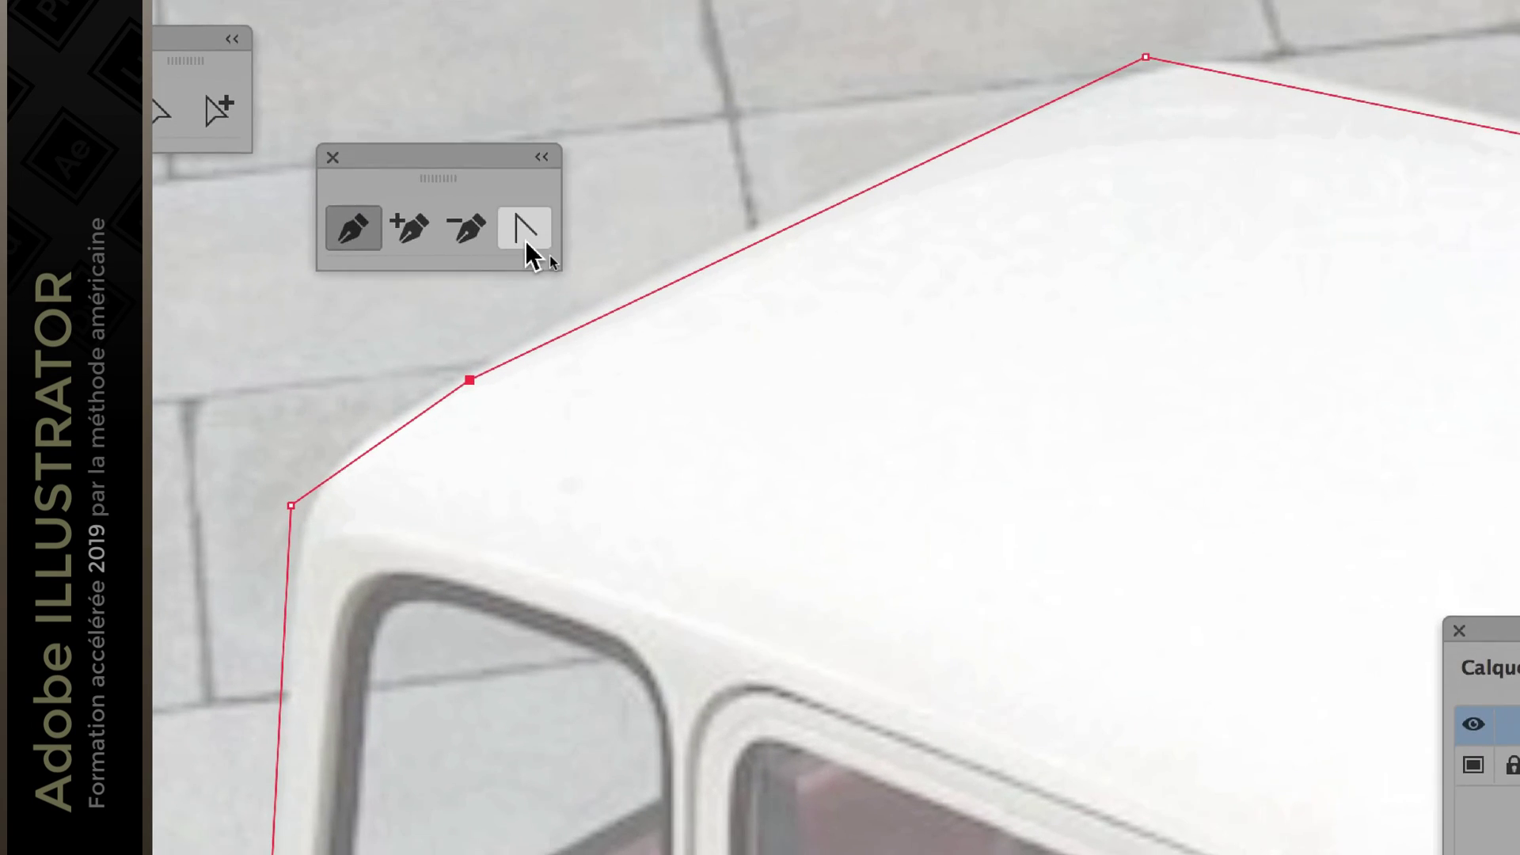
left_click(550, 252)
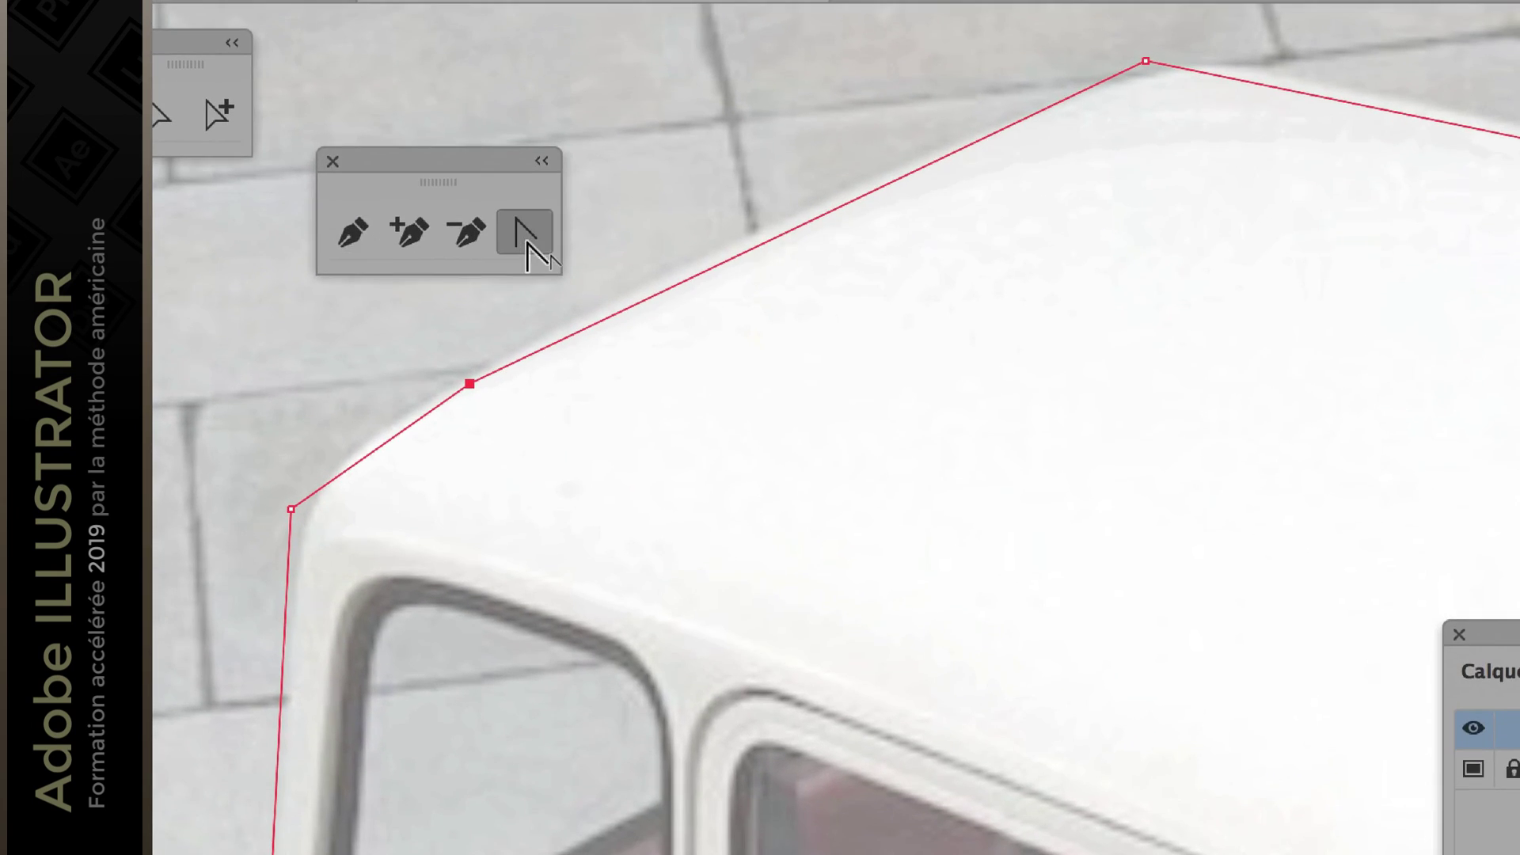
Curve the outline's two anchor points around the rear corner of the roof with the Anchor Point tool.
left_click_drag(470, 383, 533, 367)
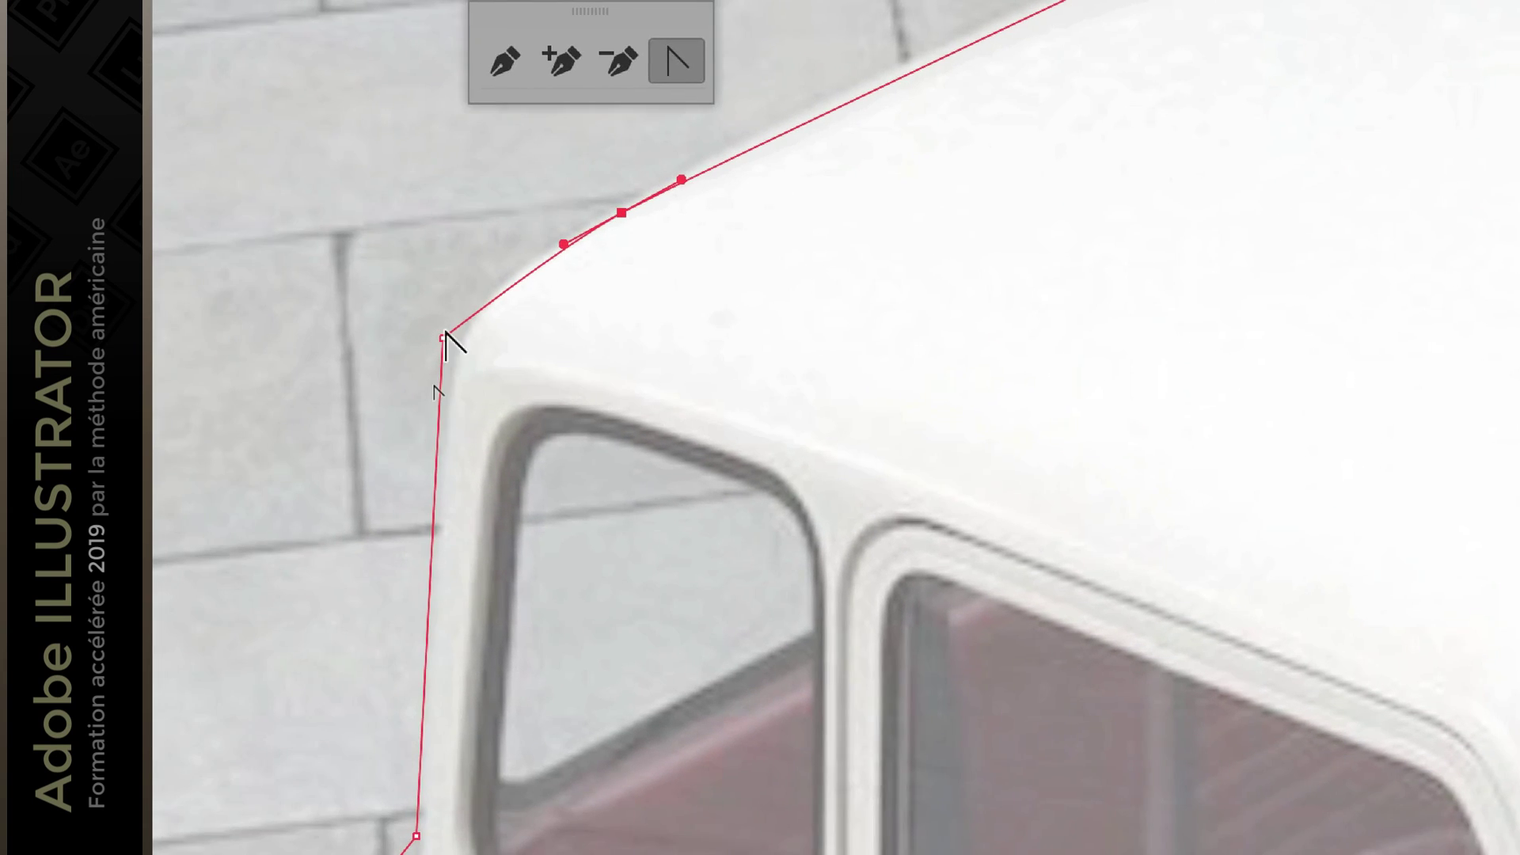
left_click_drag(365, 387, 386, 324)
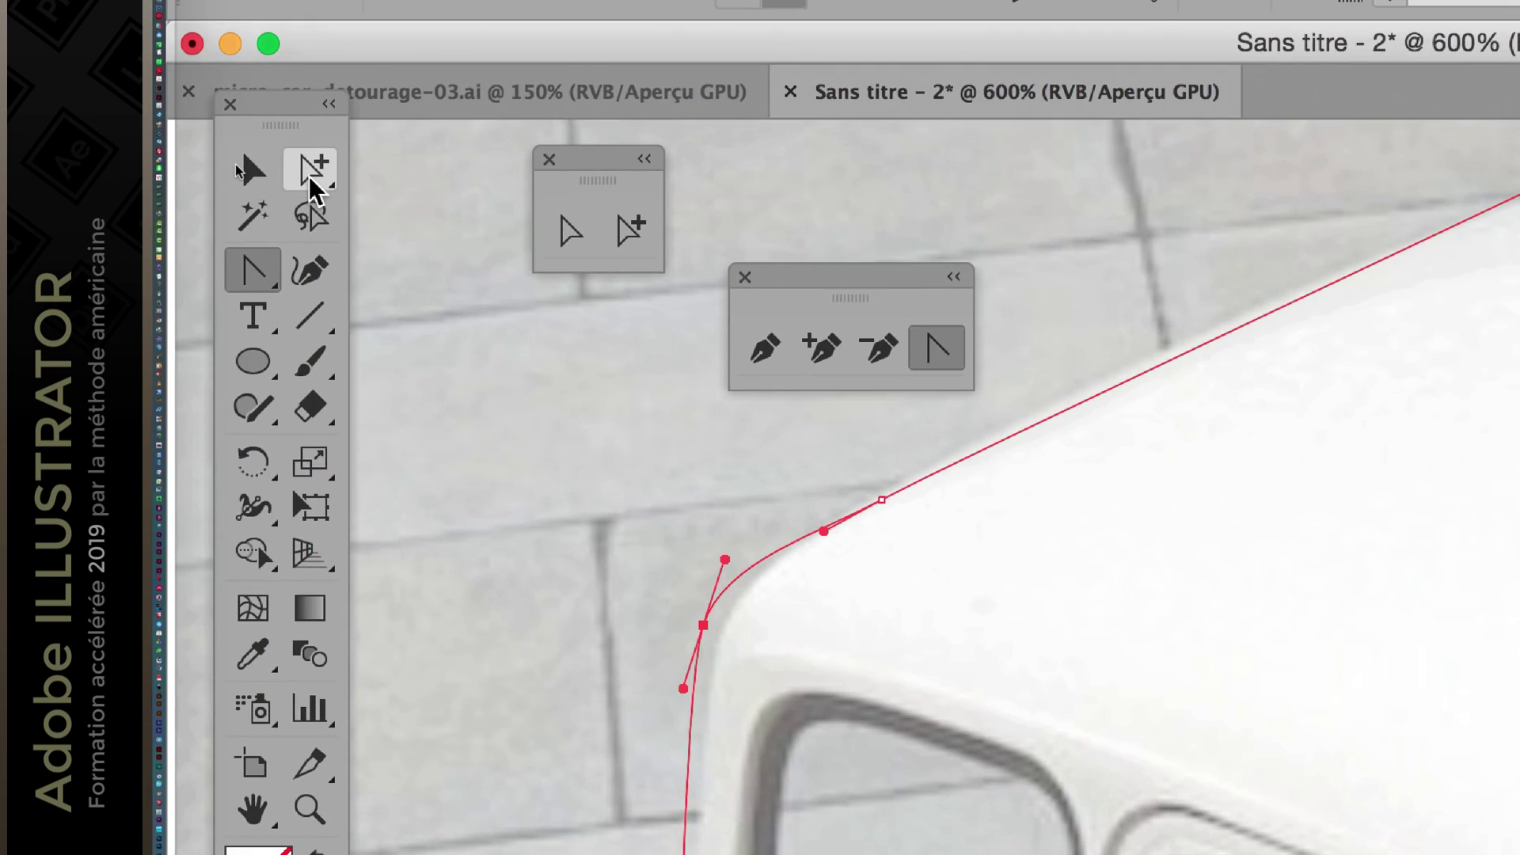
Place the floating set of Direct Selection tools beside the rear roof corner and move that corner's anchor point onto the car's edge.
left_click(312, 175)
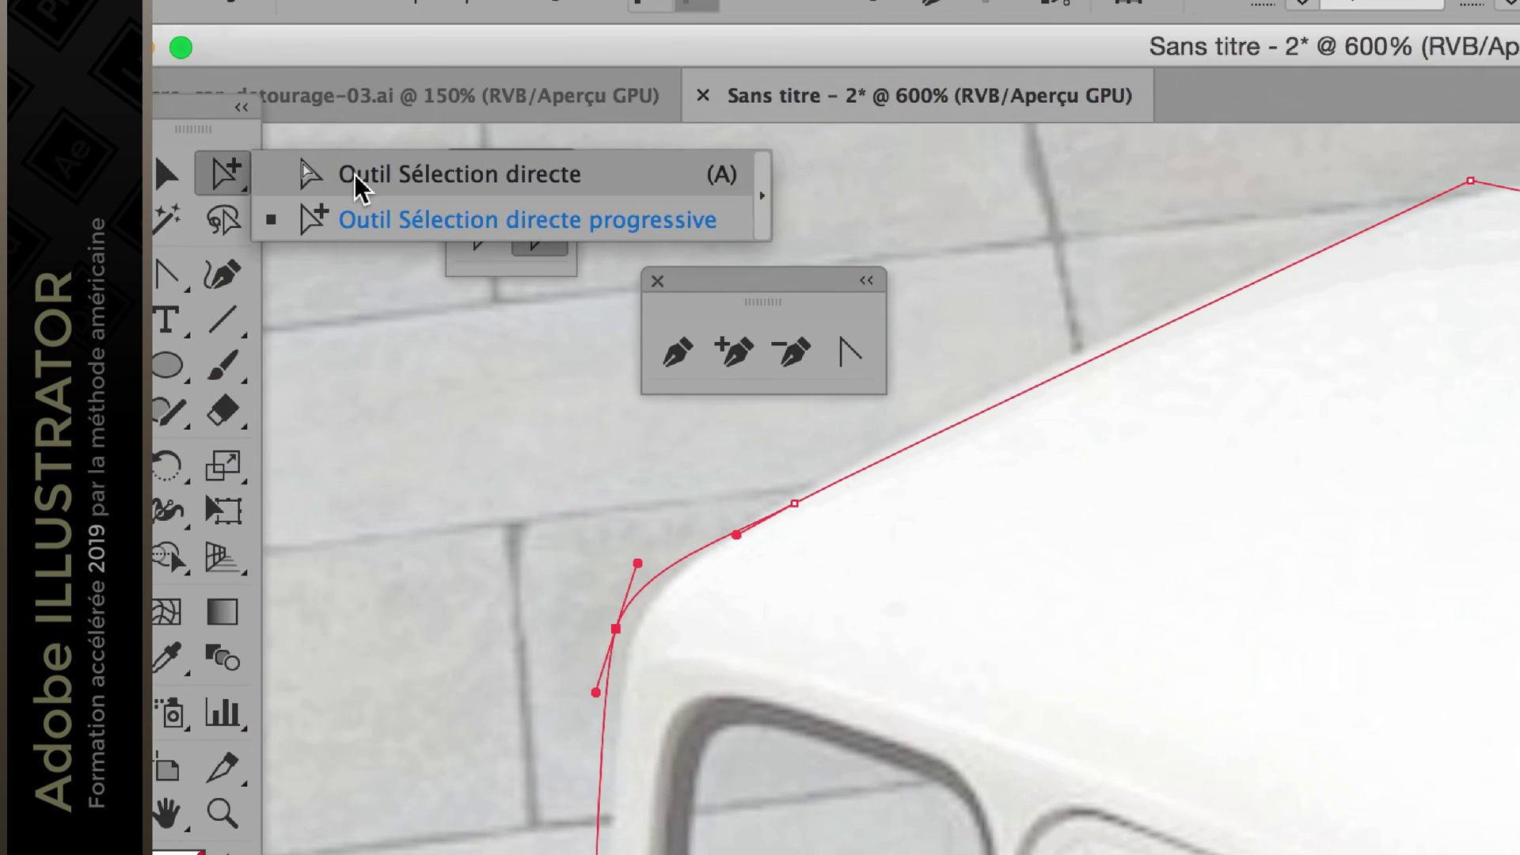
left_click(356, 182)
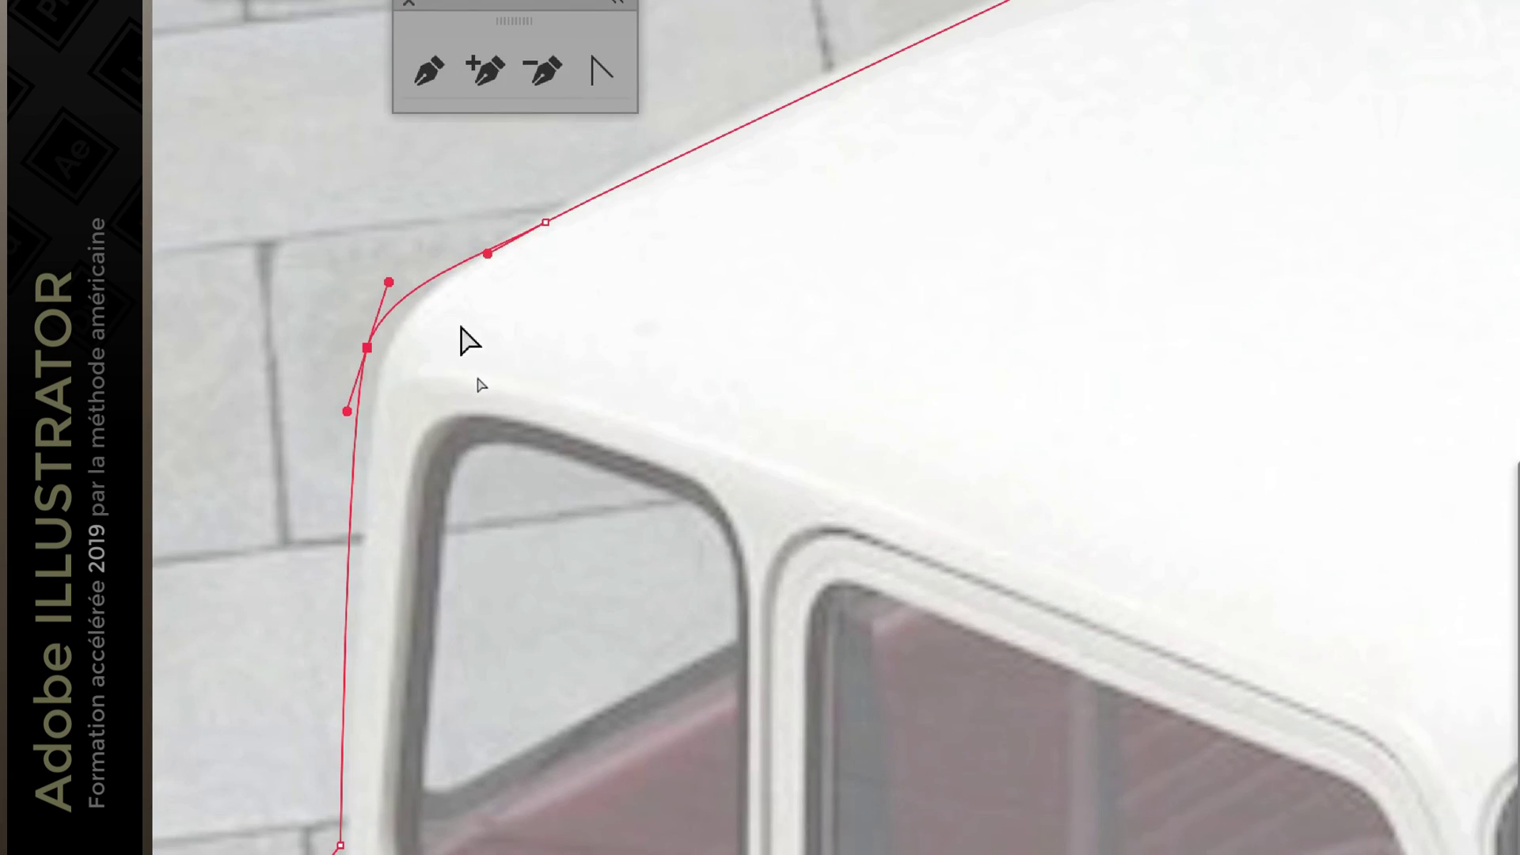
left_click(399, 347)
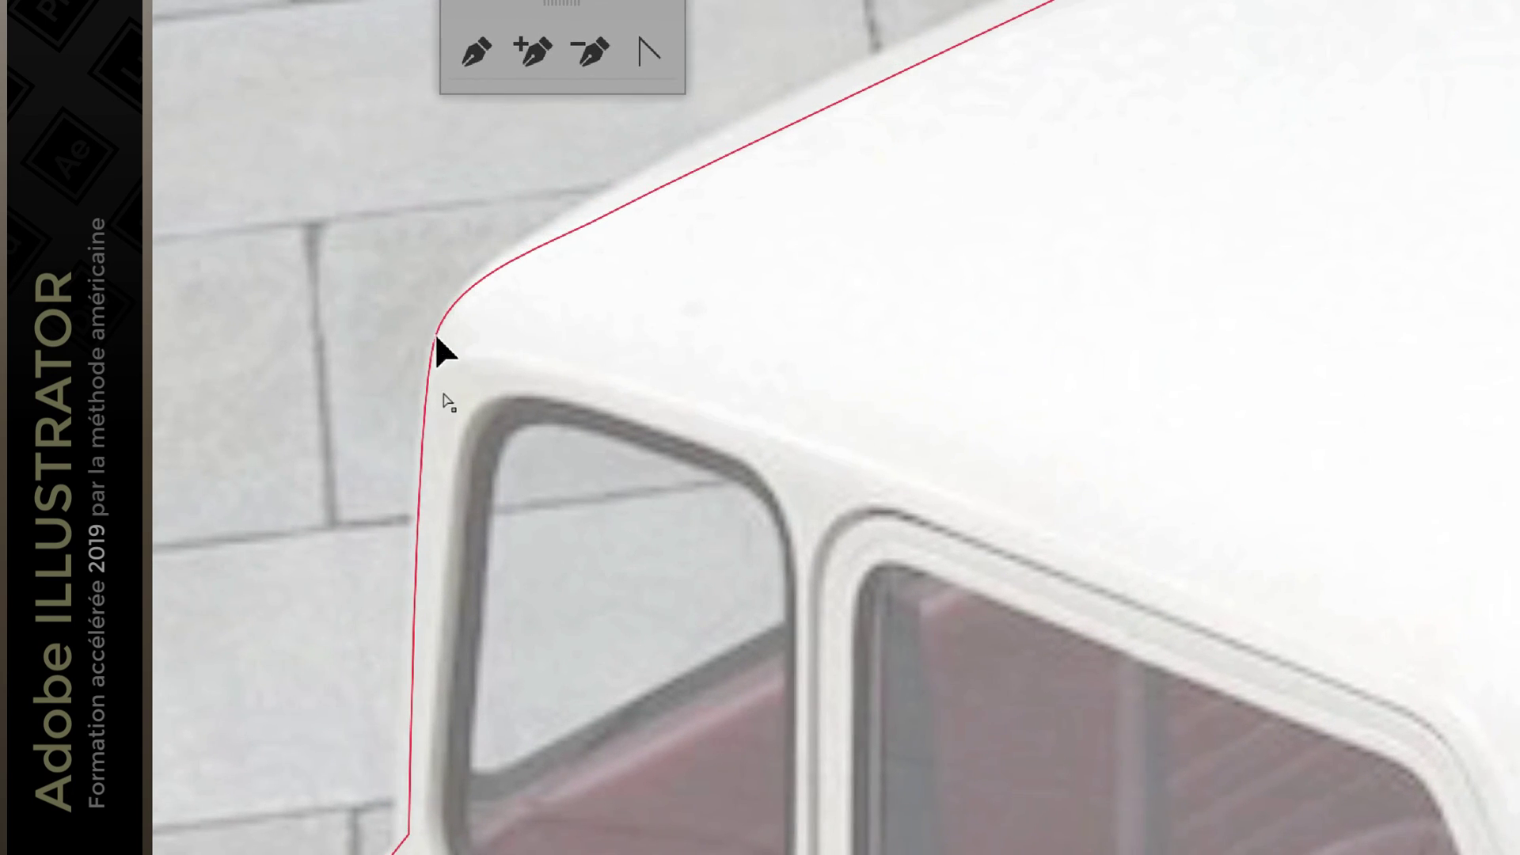
left_click(388, 293)
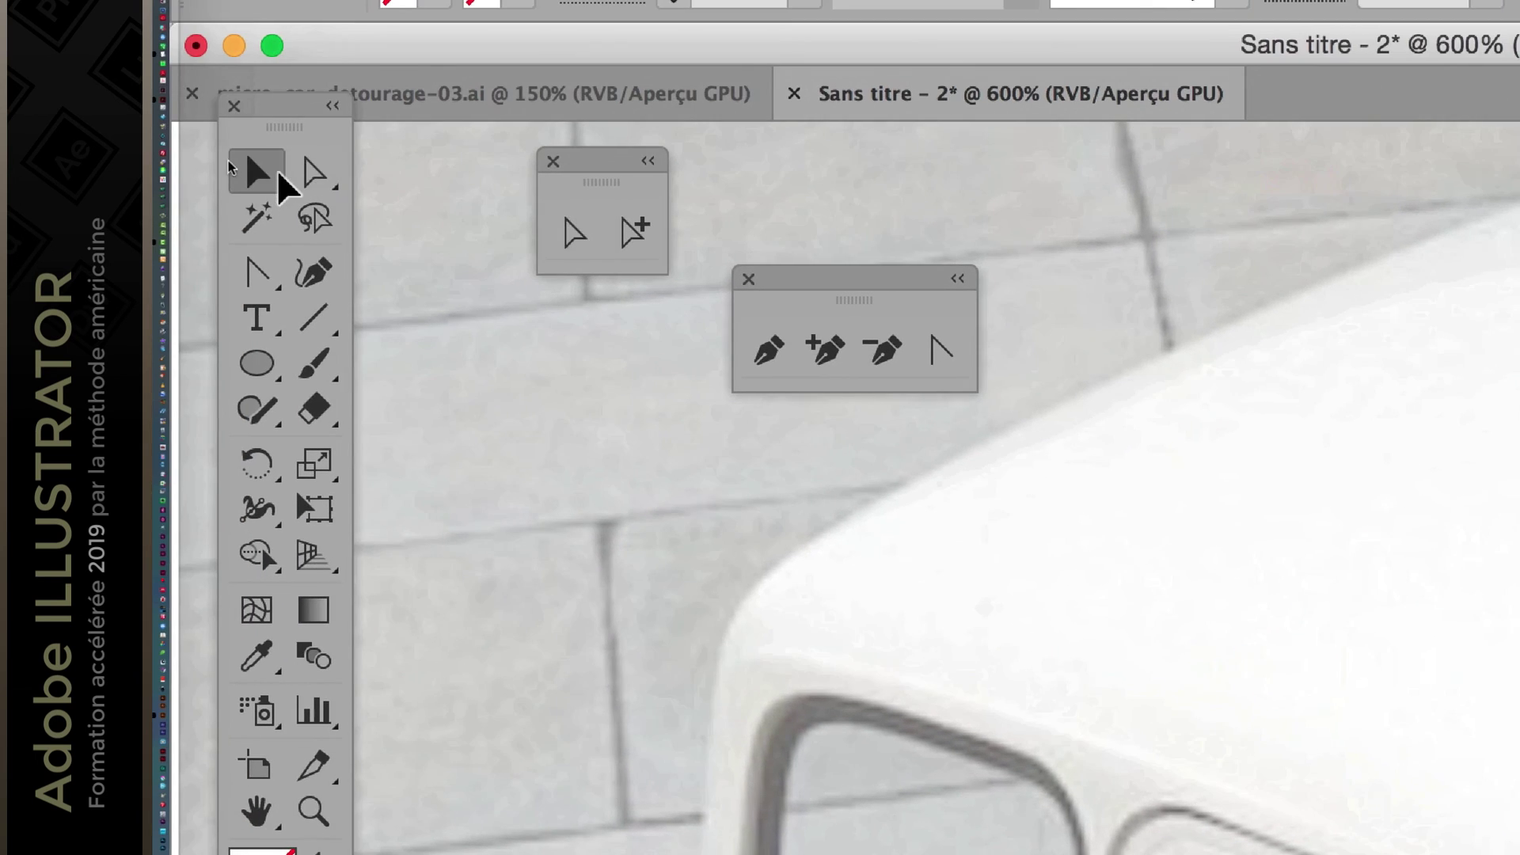
left_click(314, 173)
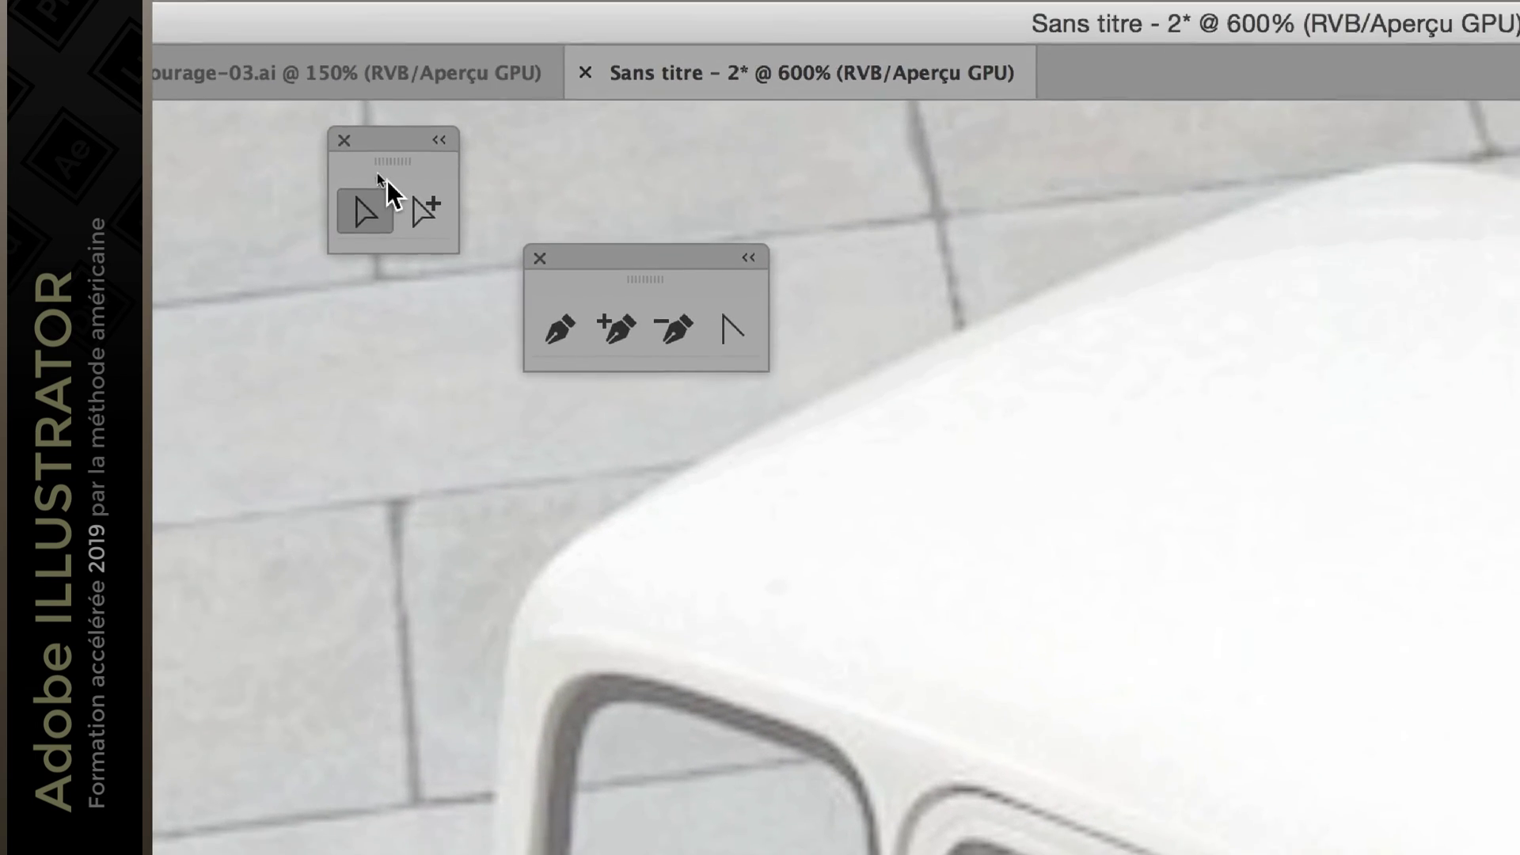
left_click_drag(598, 164, 599, 394)
left_click_drag(388, 245, 403, 367)
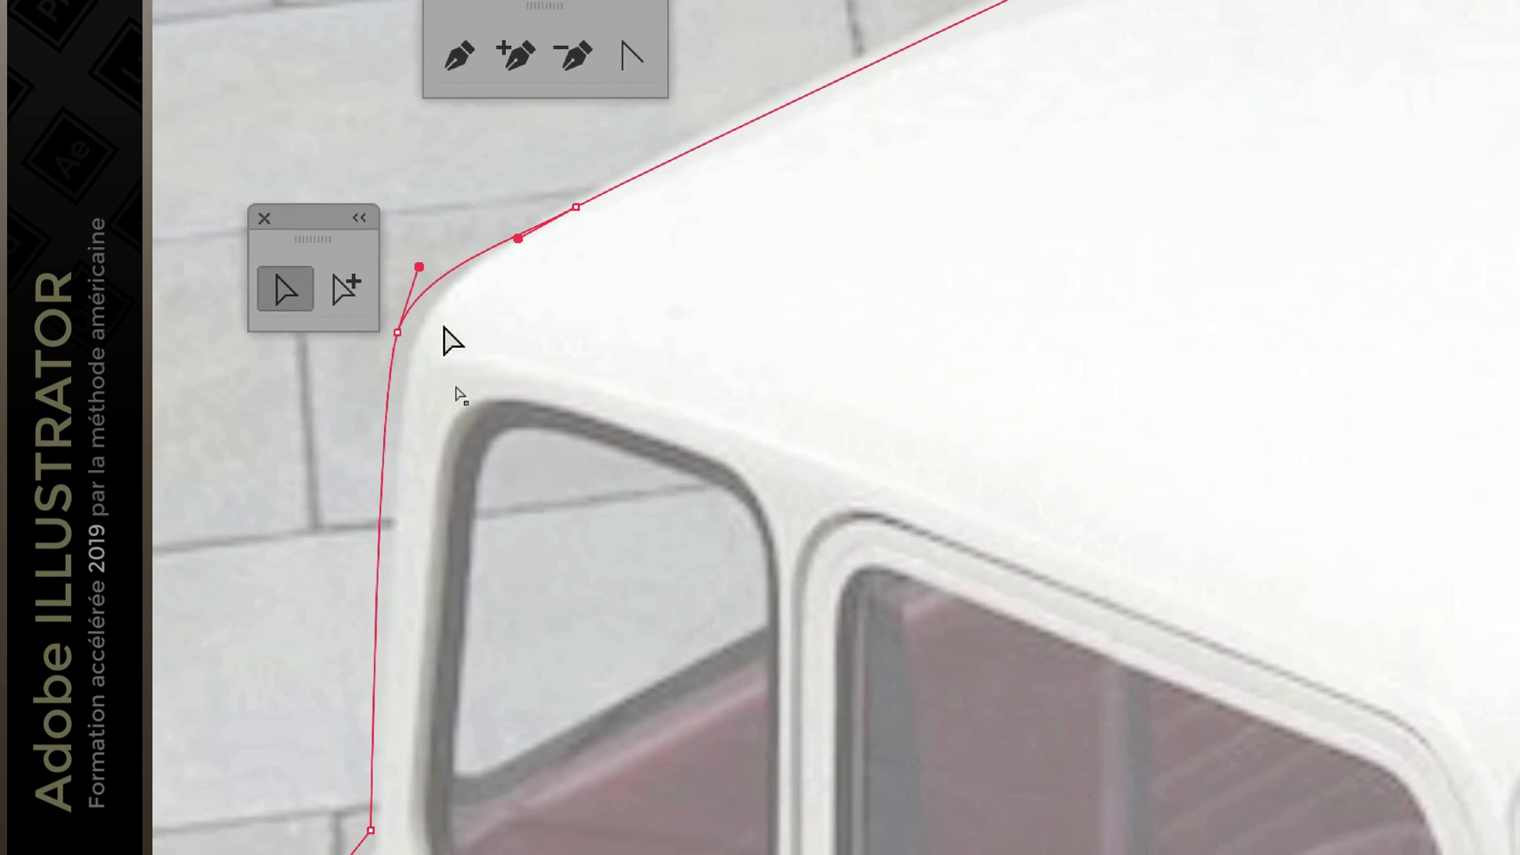
left_click_drag(400, 332, 425, 338)
Curve the outline at the roof's highest anchor point with the Anchor Point tool and shorten its rear handle to fit the roofline.
left_click(631, 55)
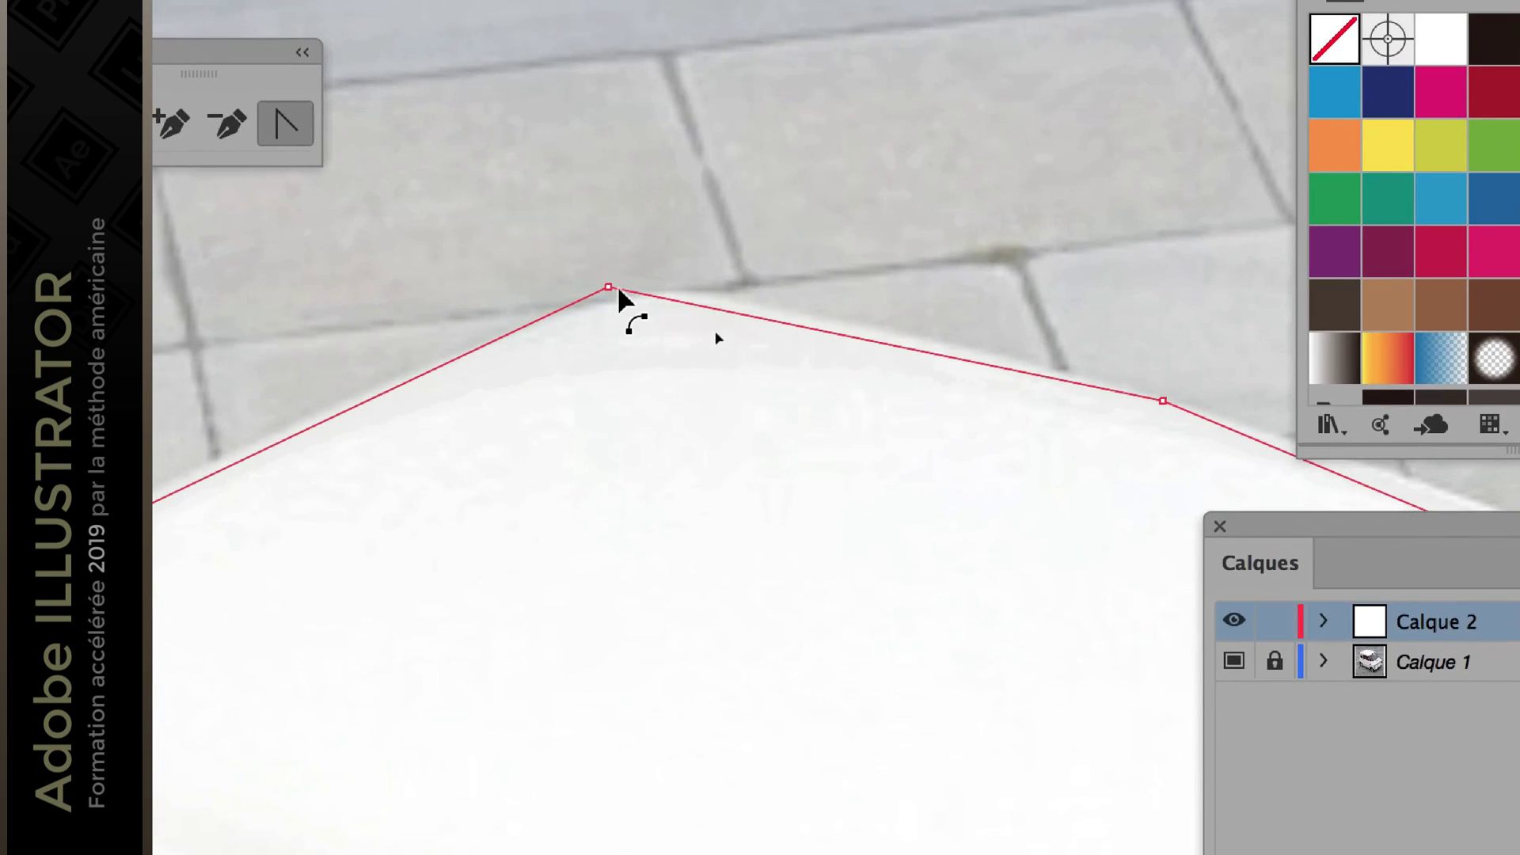
left_click_drag(617, 290, 670, 287)
left_click_drag(517, 304, 554, 313)
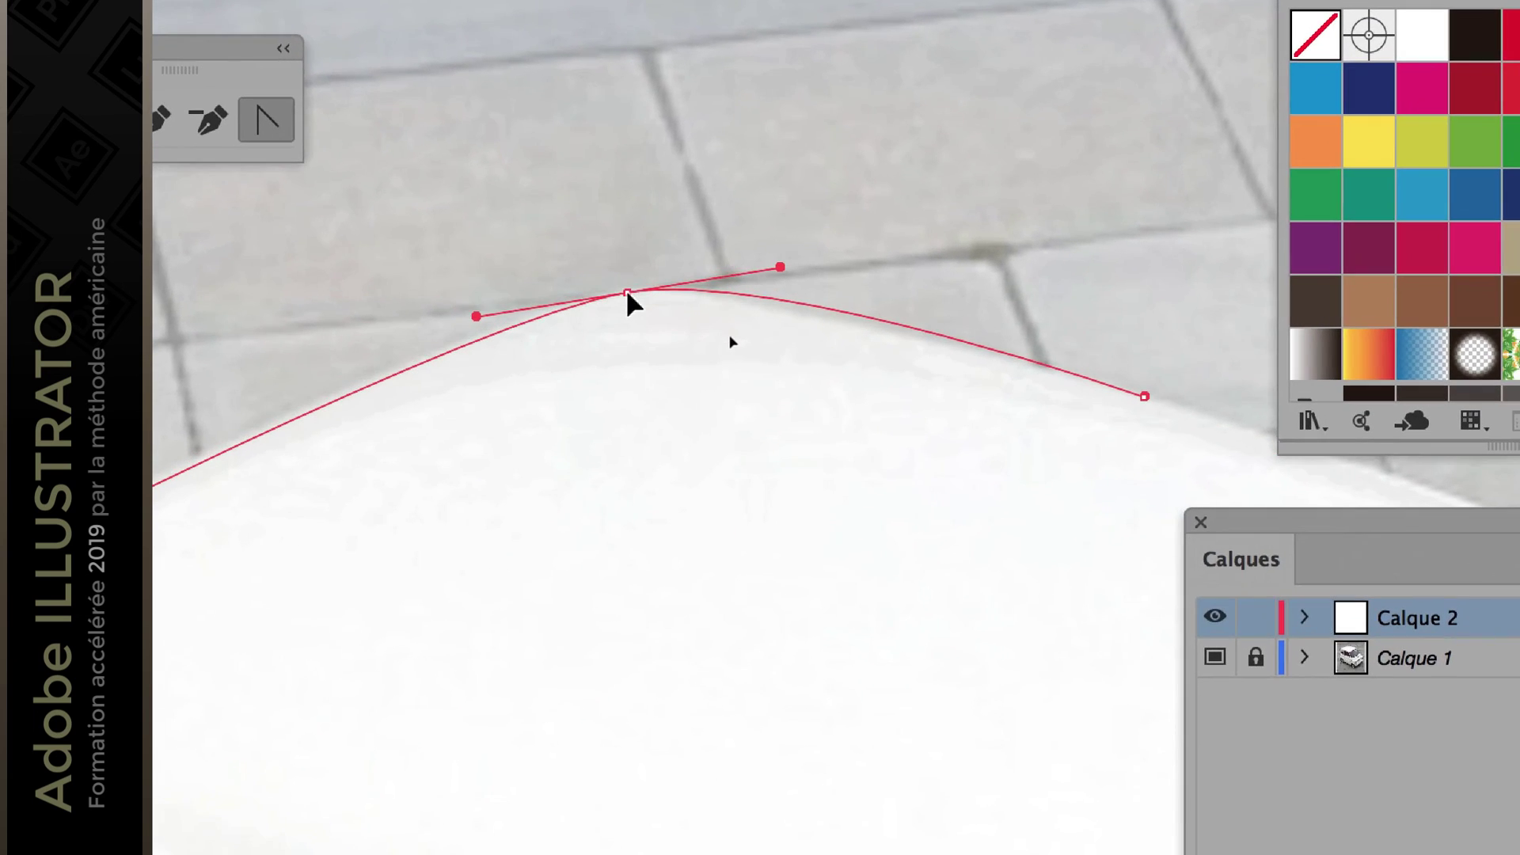
Shift the anchor point at the windscreen's upper far corner onto the roof edge and curve the outline through it.
scroll(626, 292, "down", 3)
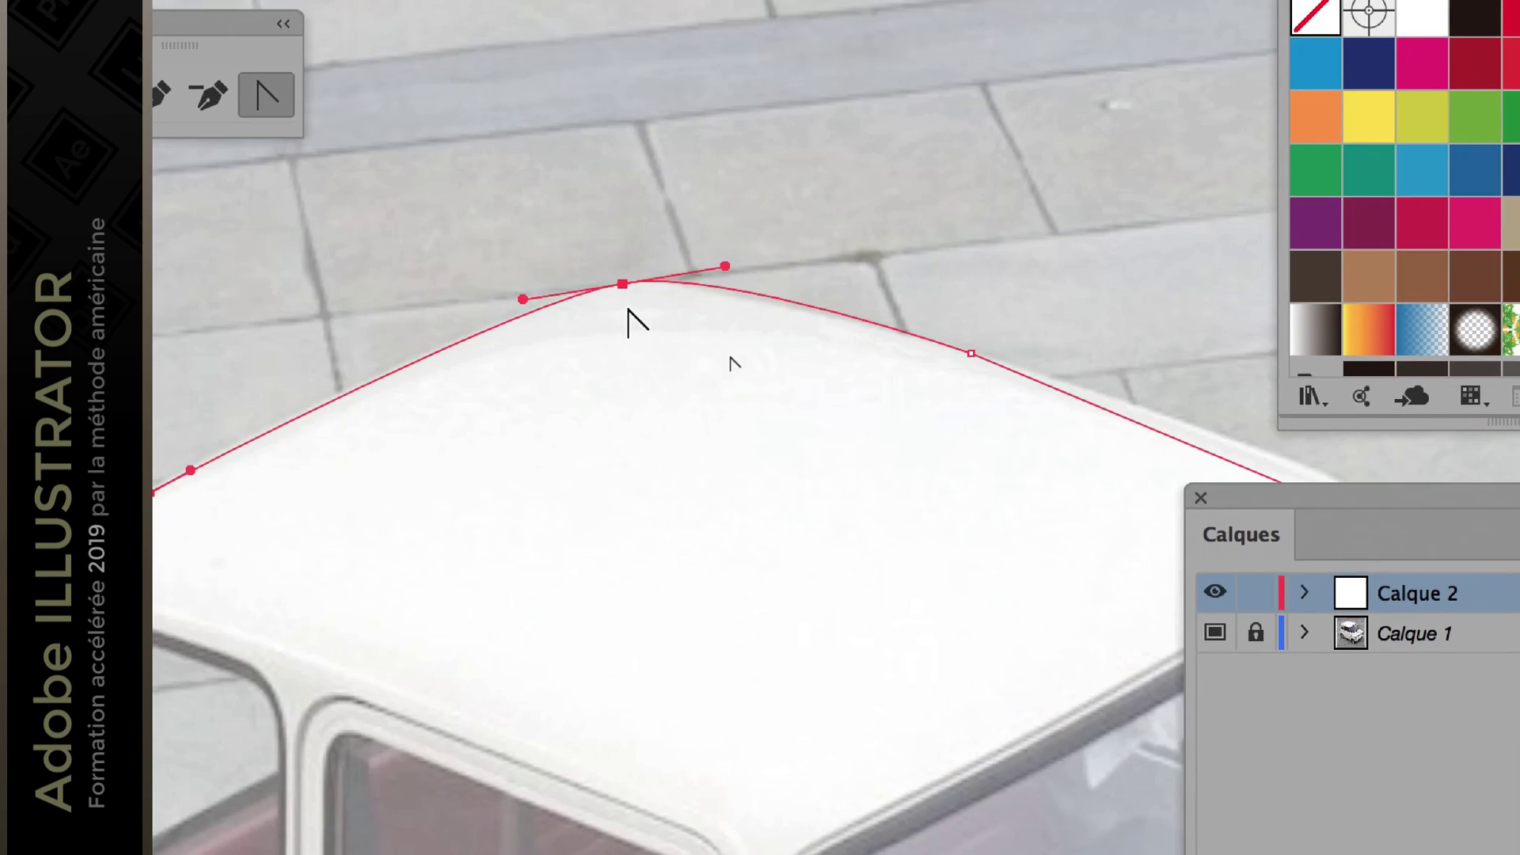
scroll(633, 324, "right", 5)
scroll(510, 325, "up", 3)
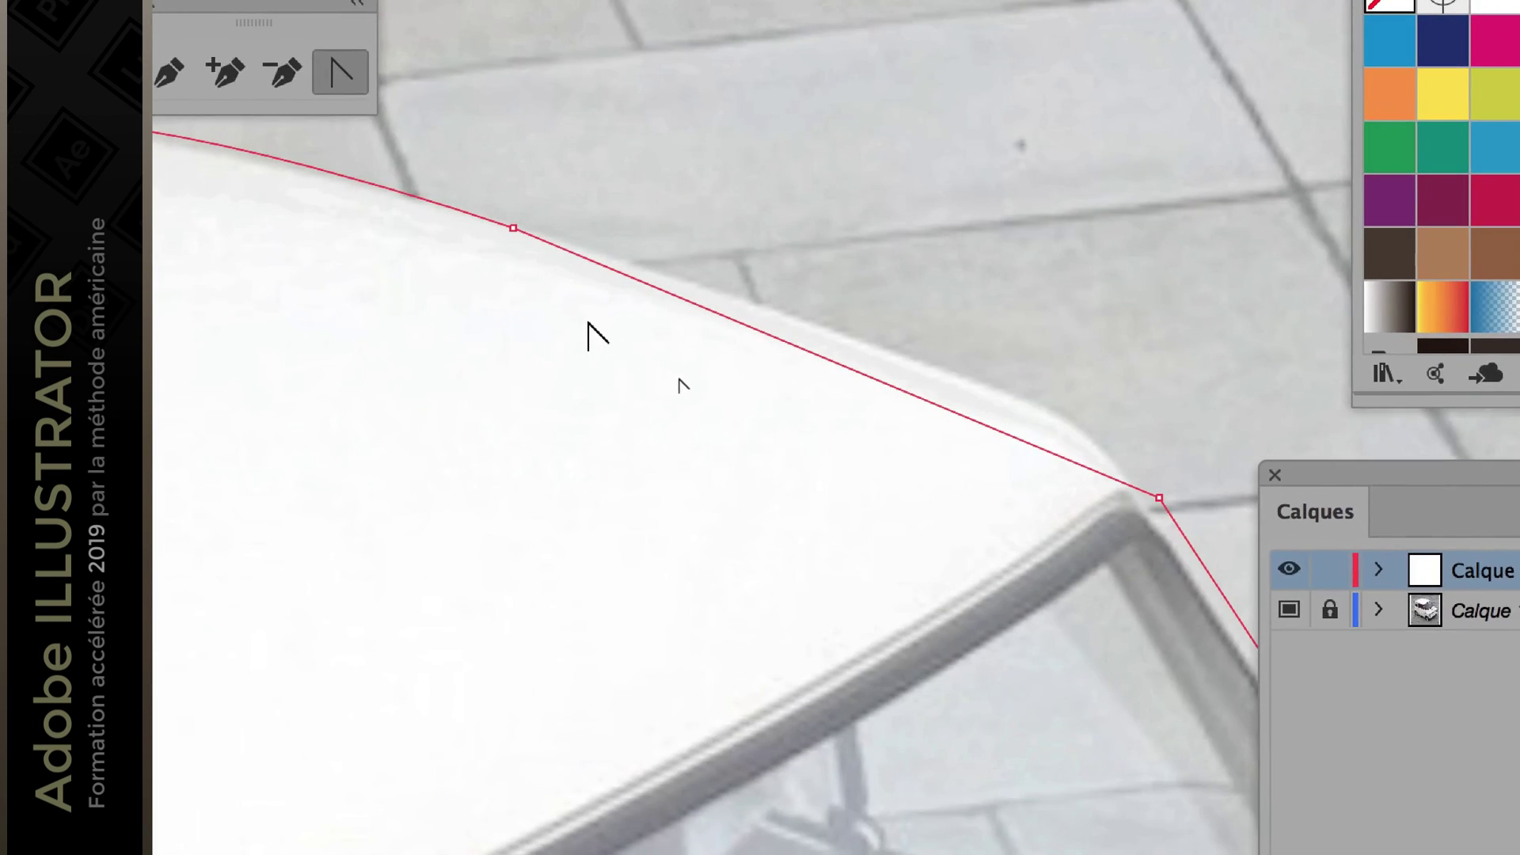
scroll(673, 344, "down", 2)
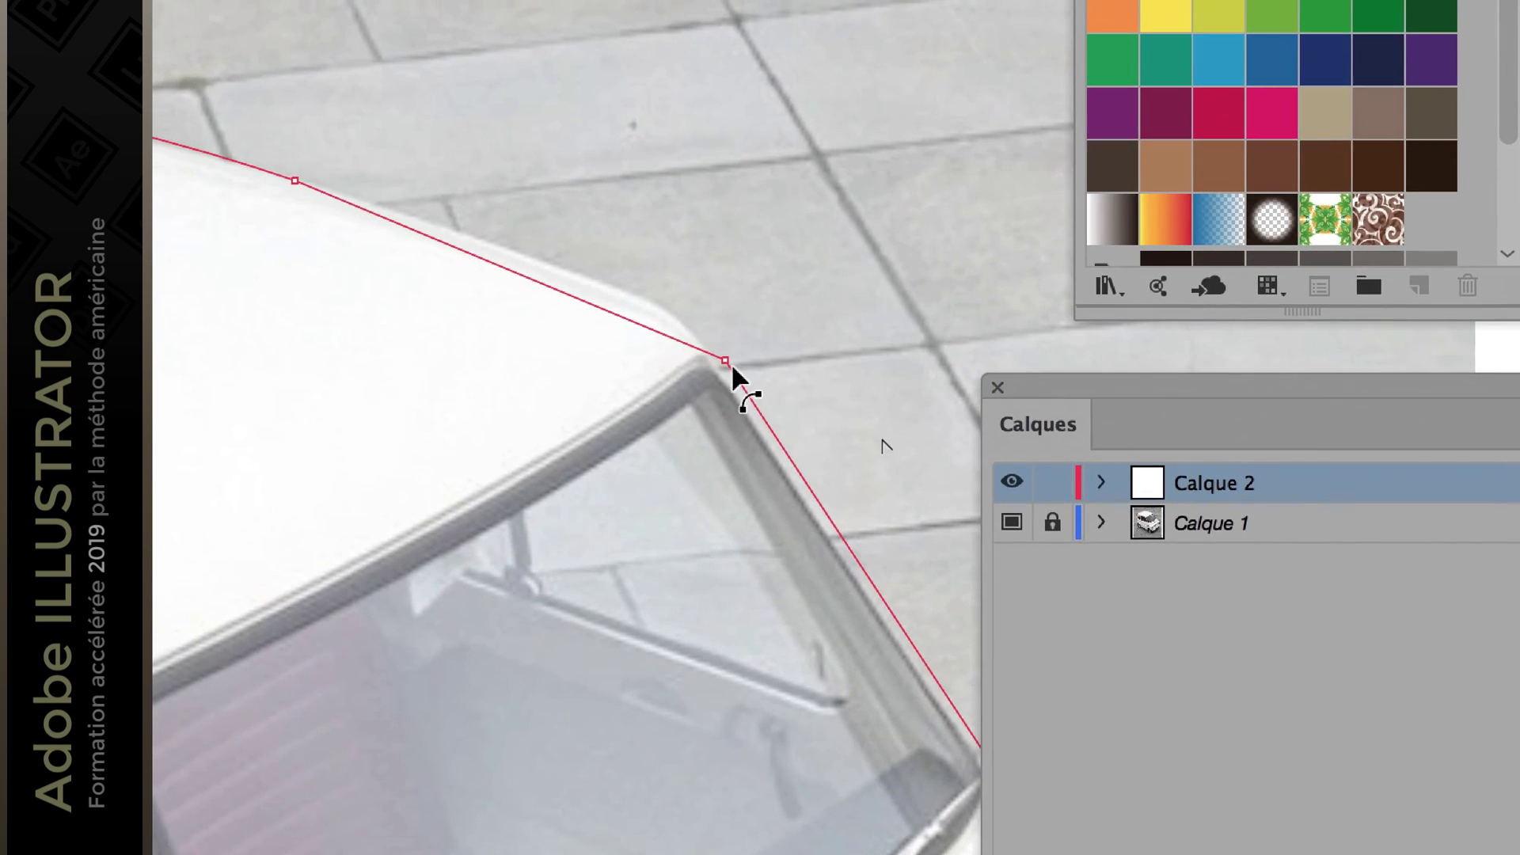
left_click_drag(730, 362, 671, 320)
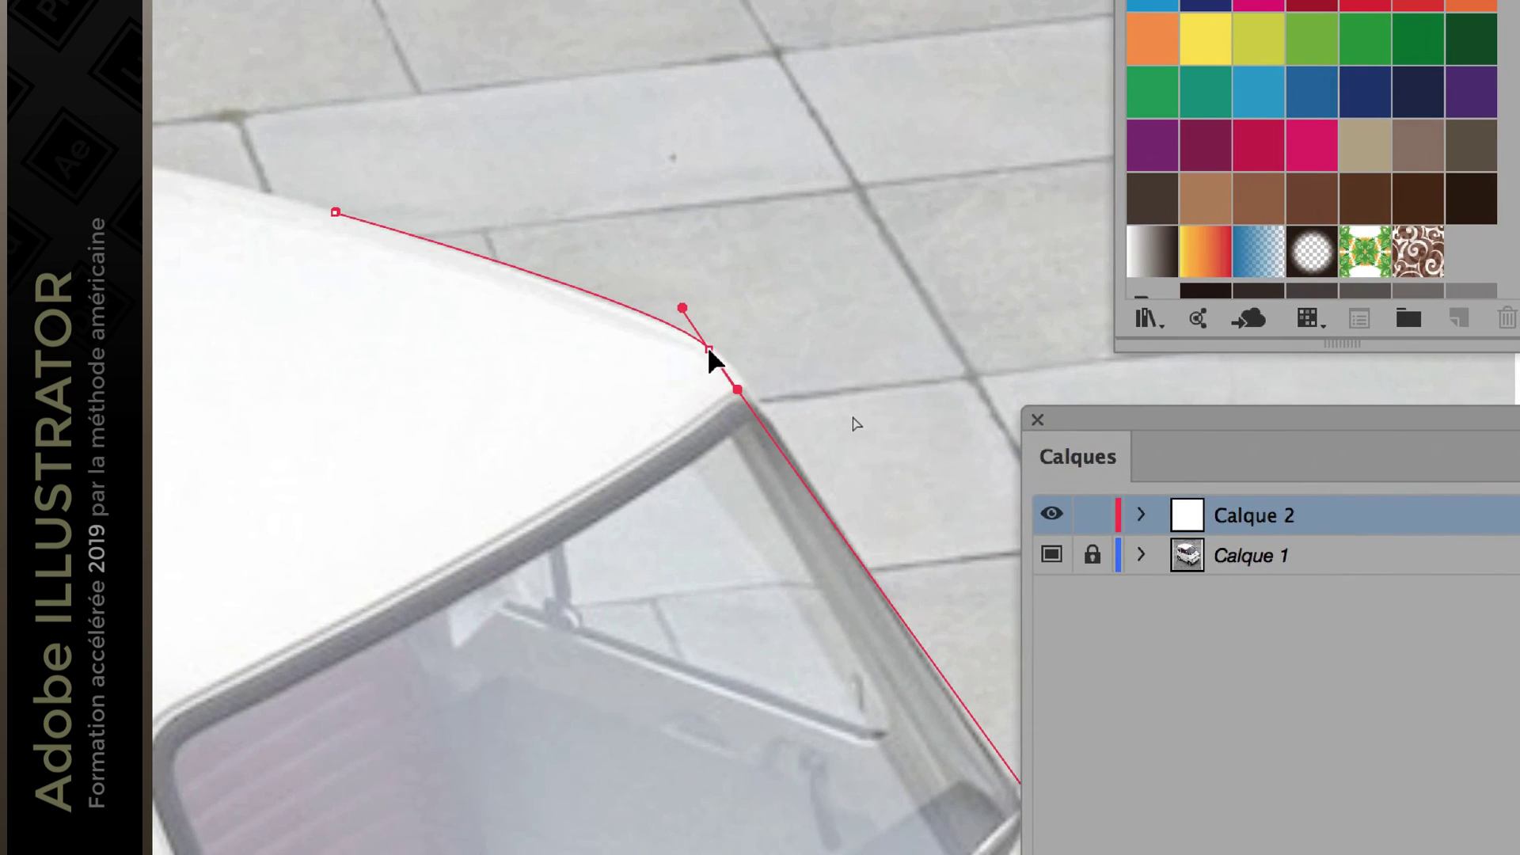
Curve the outline at the anchor points along the bonnet's far edge and above the far headlight.
scroll(709, 352, "down", 3)
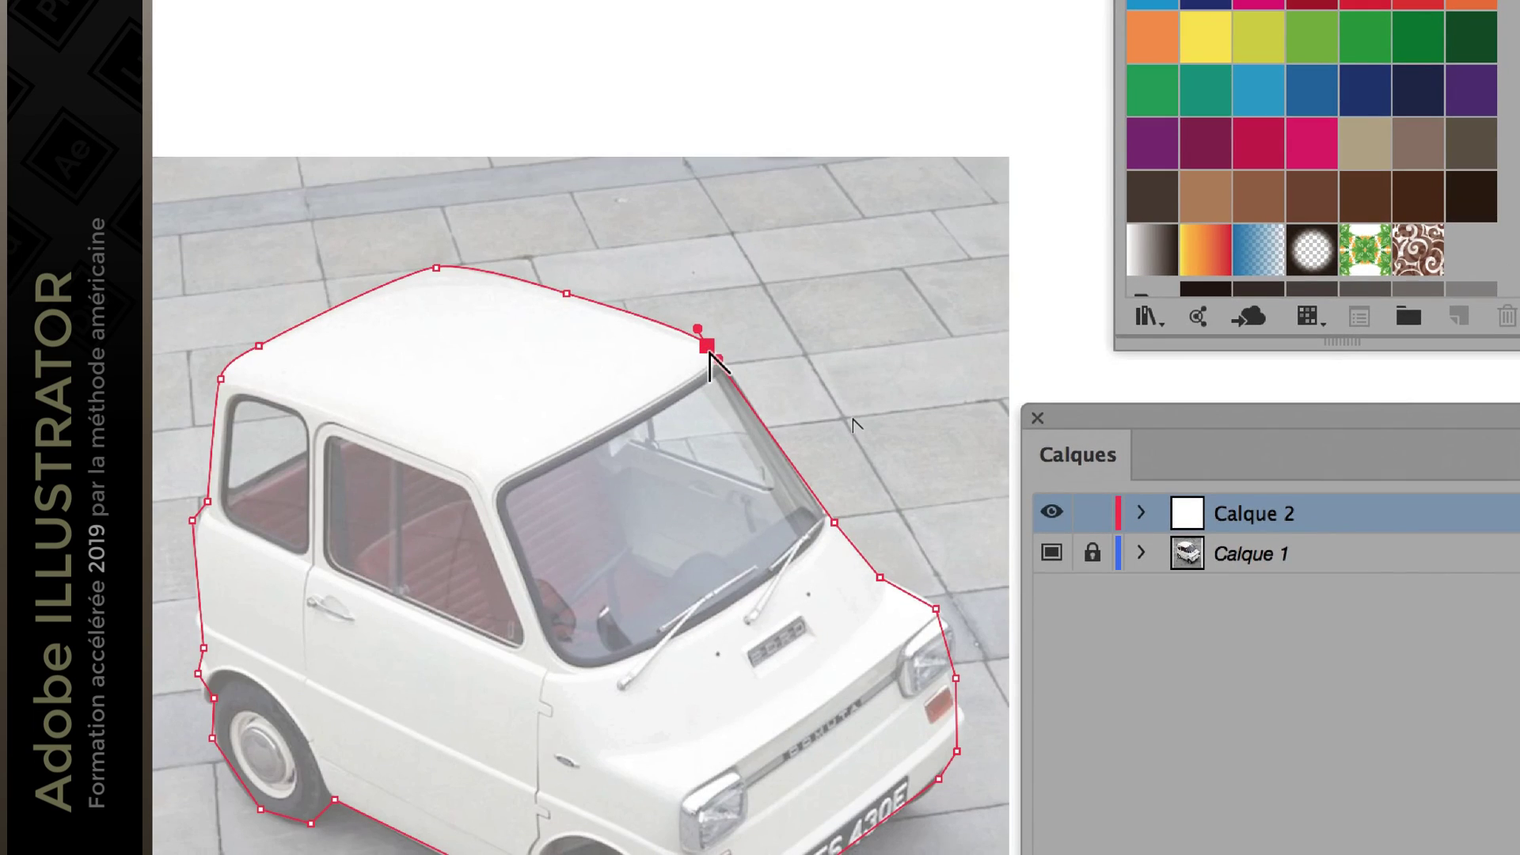
scroll(748, 425, "up", 2)
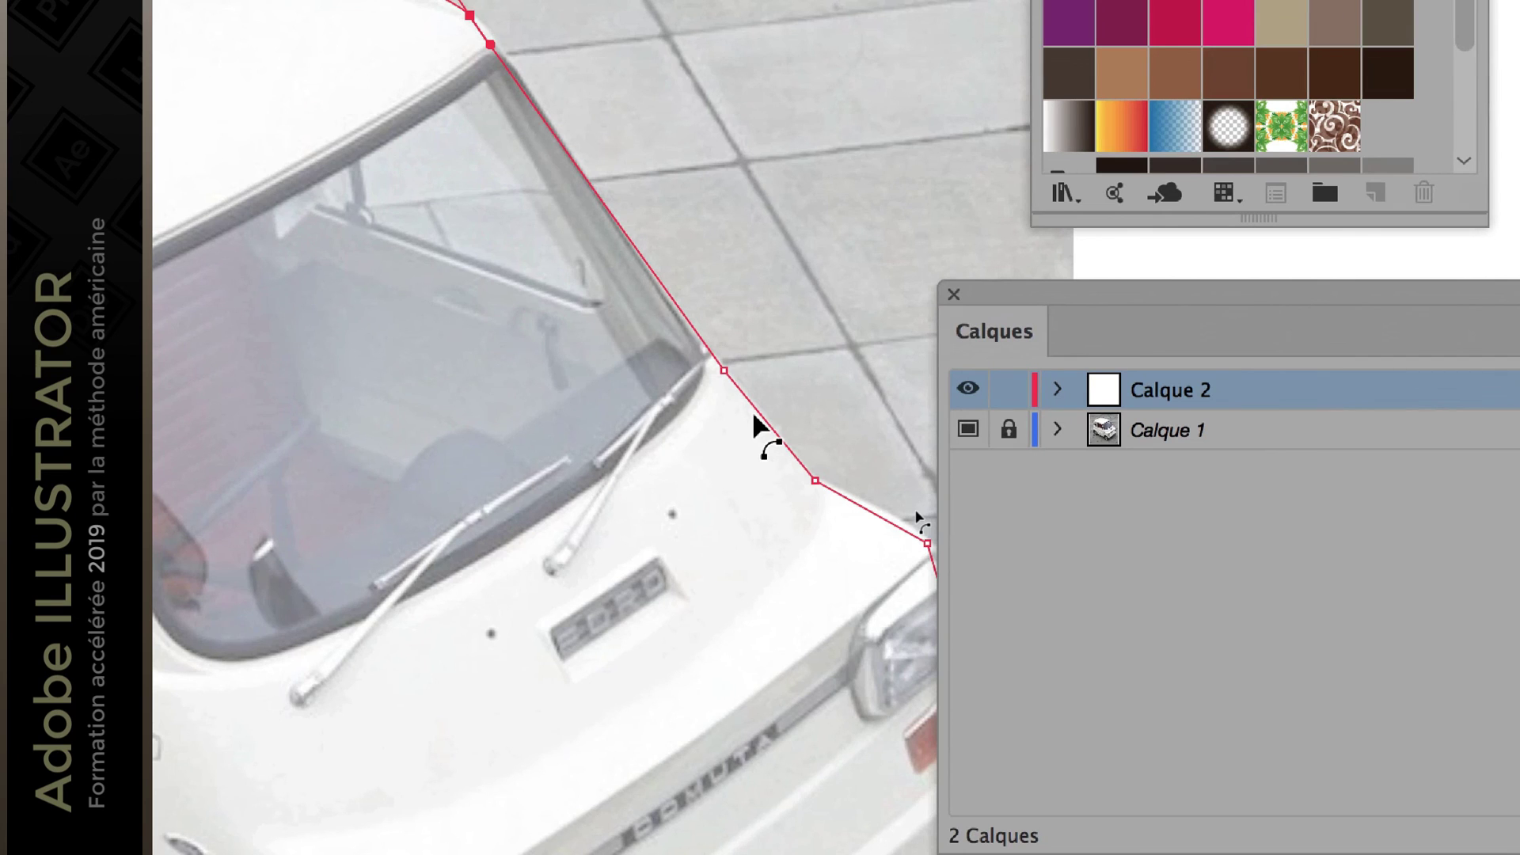
key("super+plus")
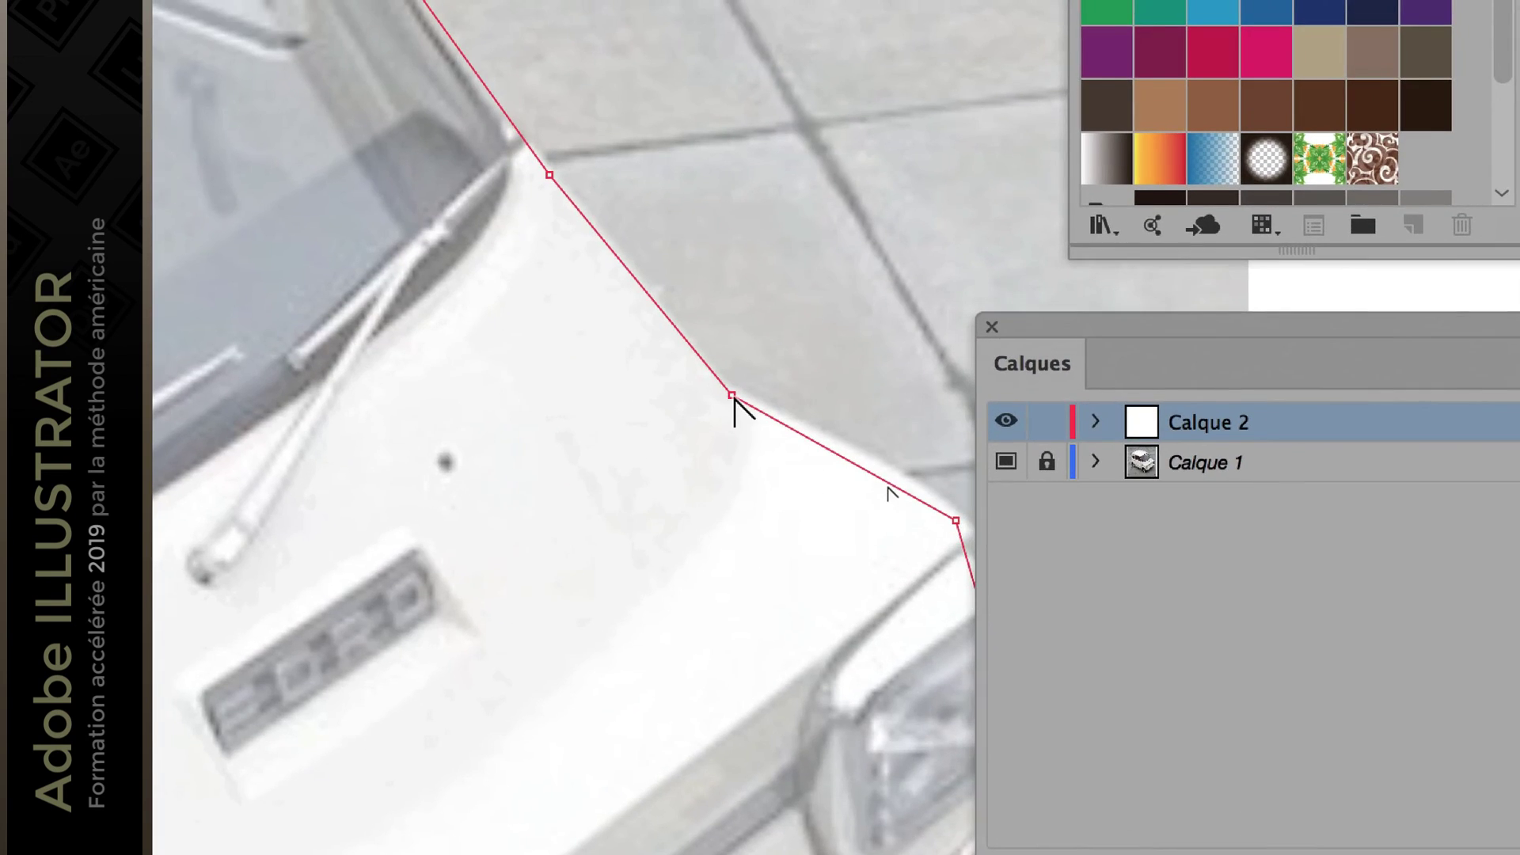
mouse_move(744, 366)
left_mouse_down()
mouse_move(778, 392)
mouse_move(747, 410)
mouse_move(724, 384)
left_mouse_up()
scroll(724, 382, "right", 8)
scroll(724, 381, "down", 4)
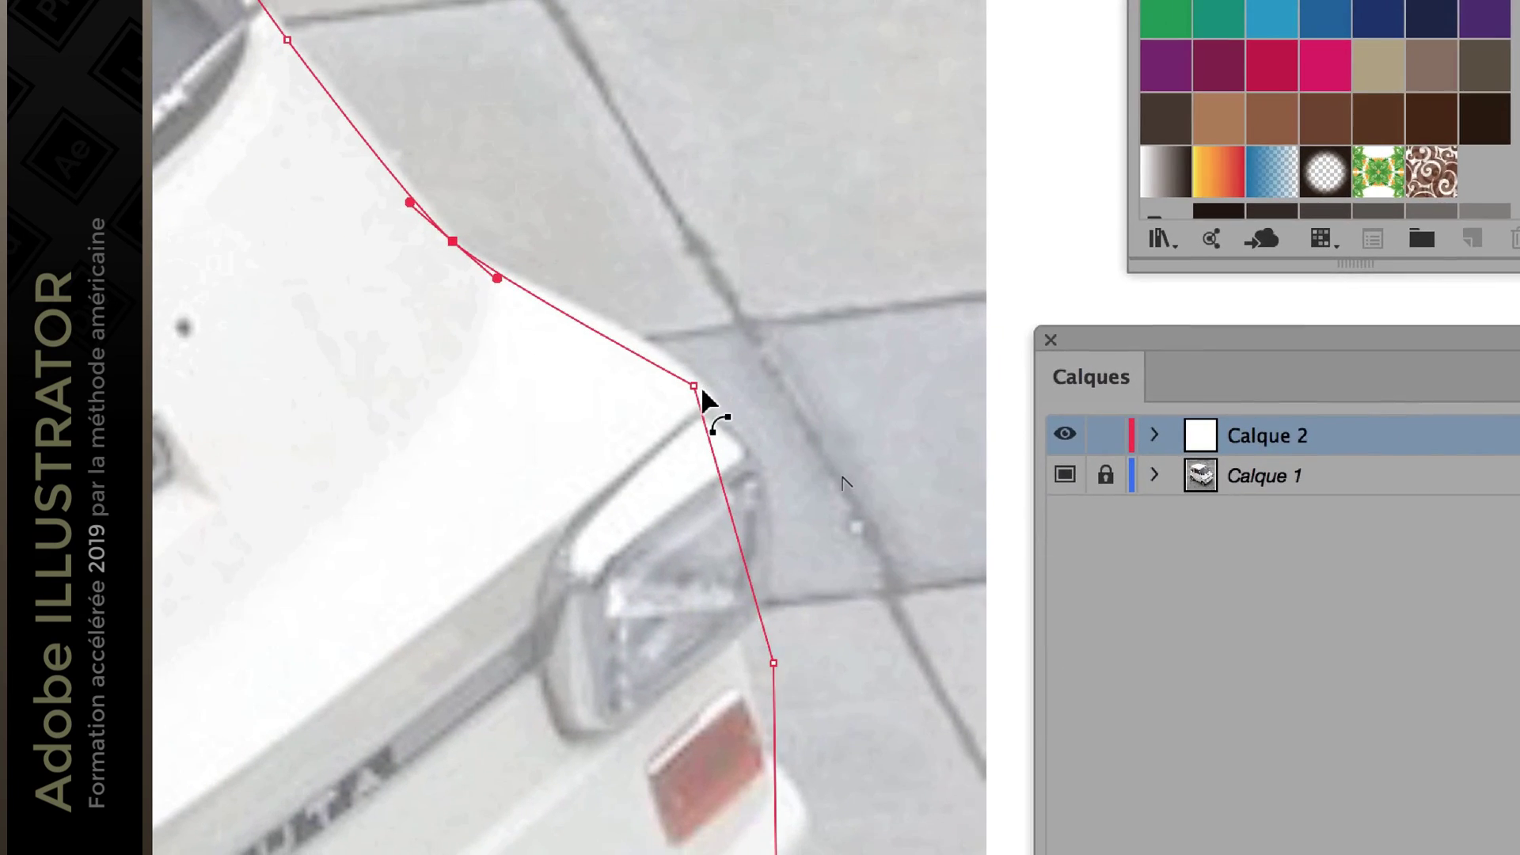
left_click_drag(694, 386, 715, 403)
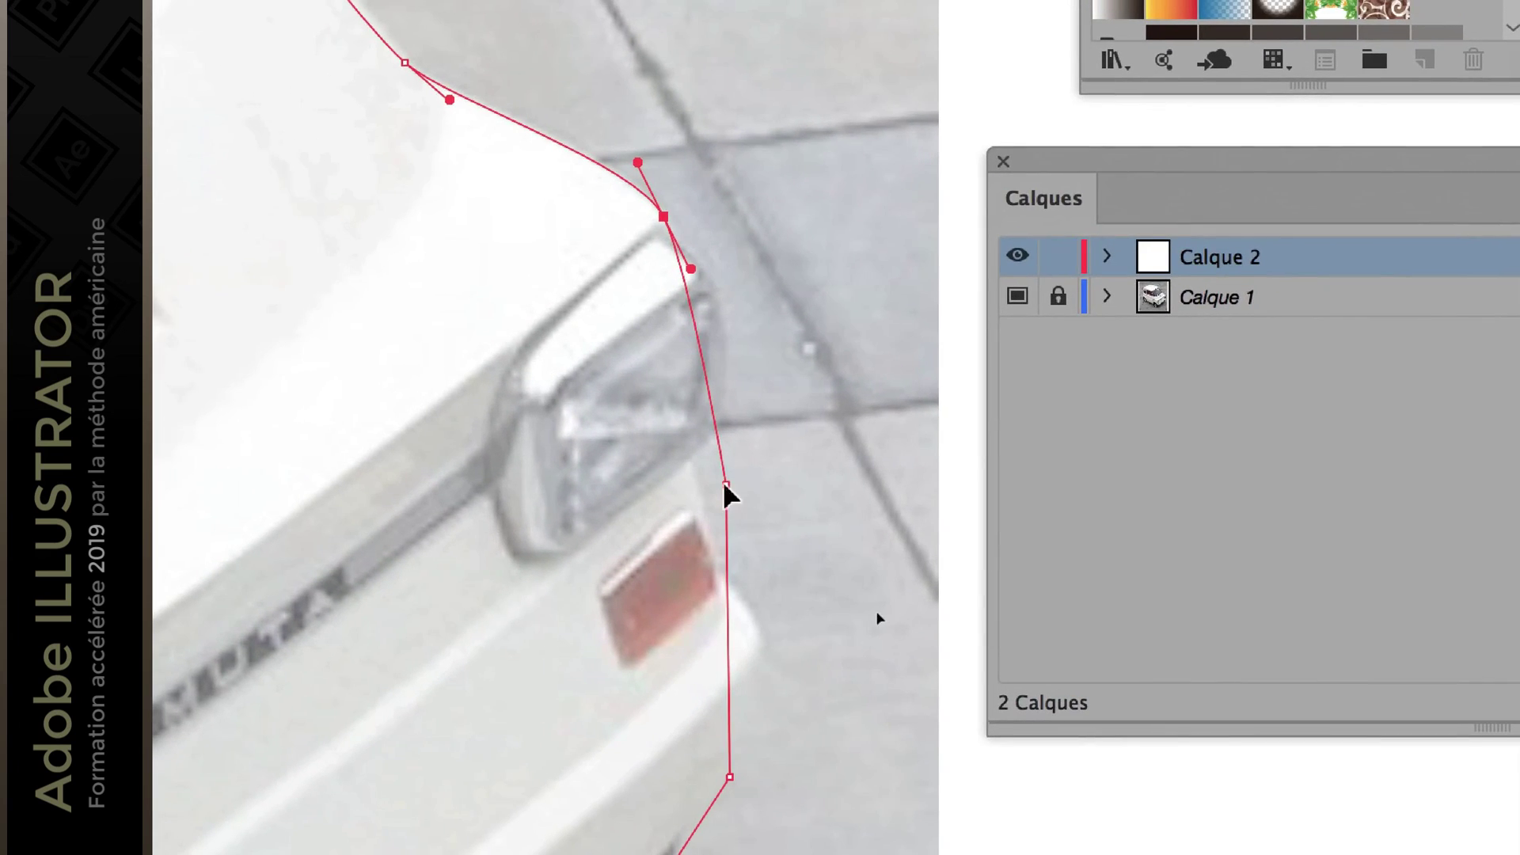
Move the anchor point below the far headlight onto the car's edge and pull its upper handle outward to follow the headlight.
left_click(719, 475)
left_click_drag(726, 487, 701, 467)
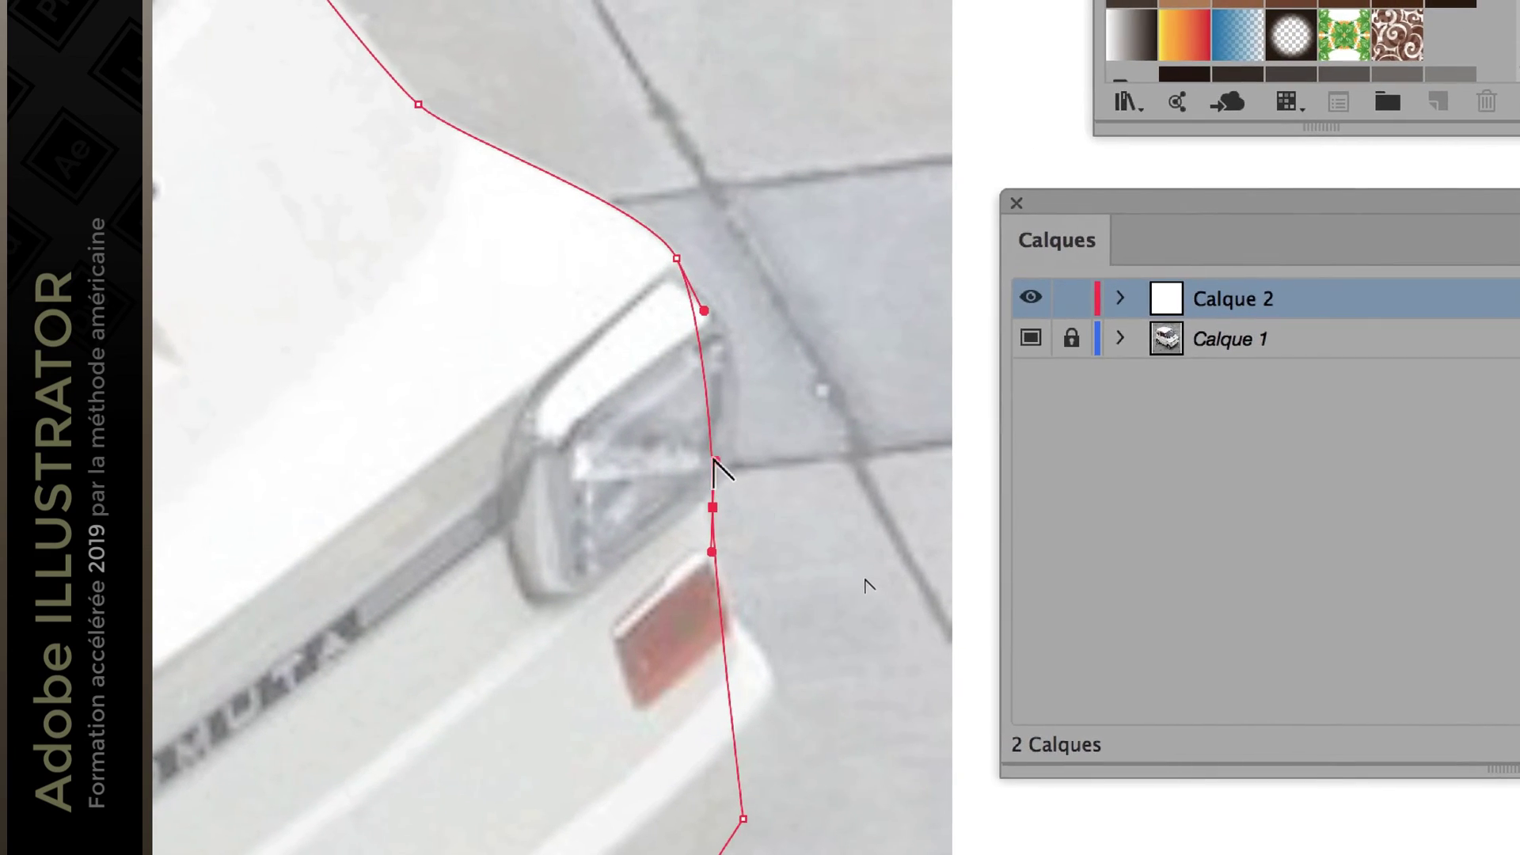
left_click_drag(713, 460, 757, 454)
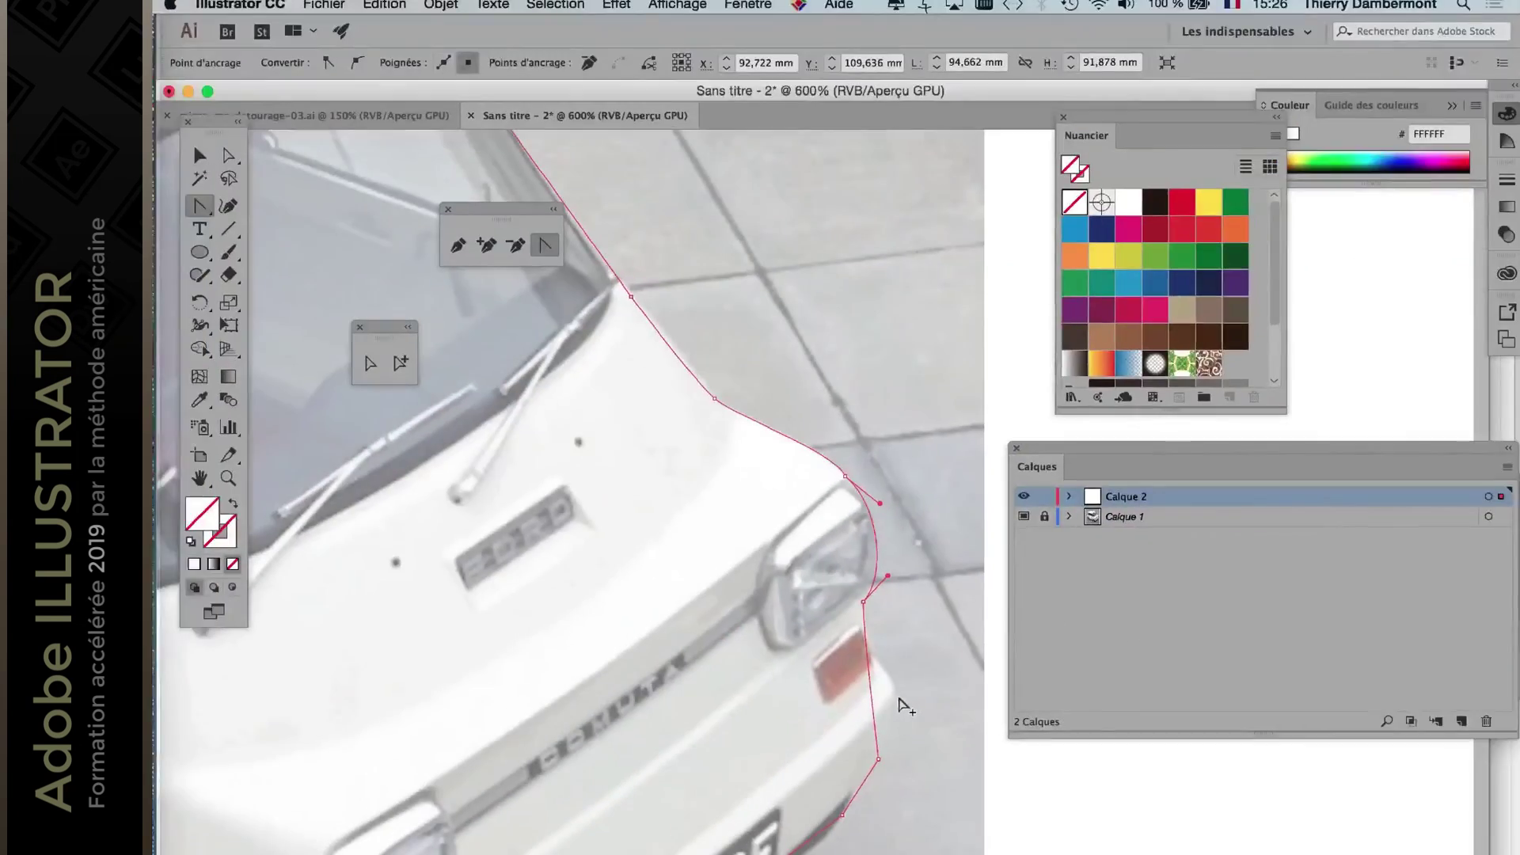
Bring the whole car into view and close the floating sets of Pen and Direct Selection tools.
key("super+minus")
key("super+minus")
key("super+minus")
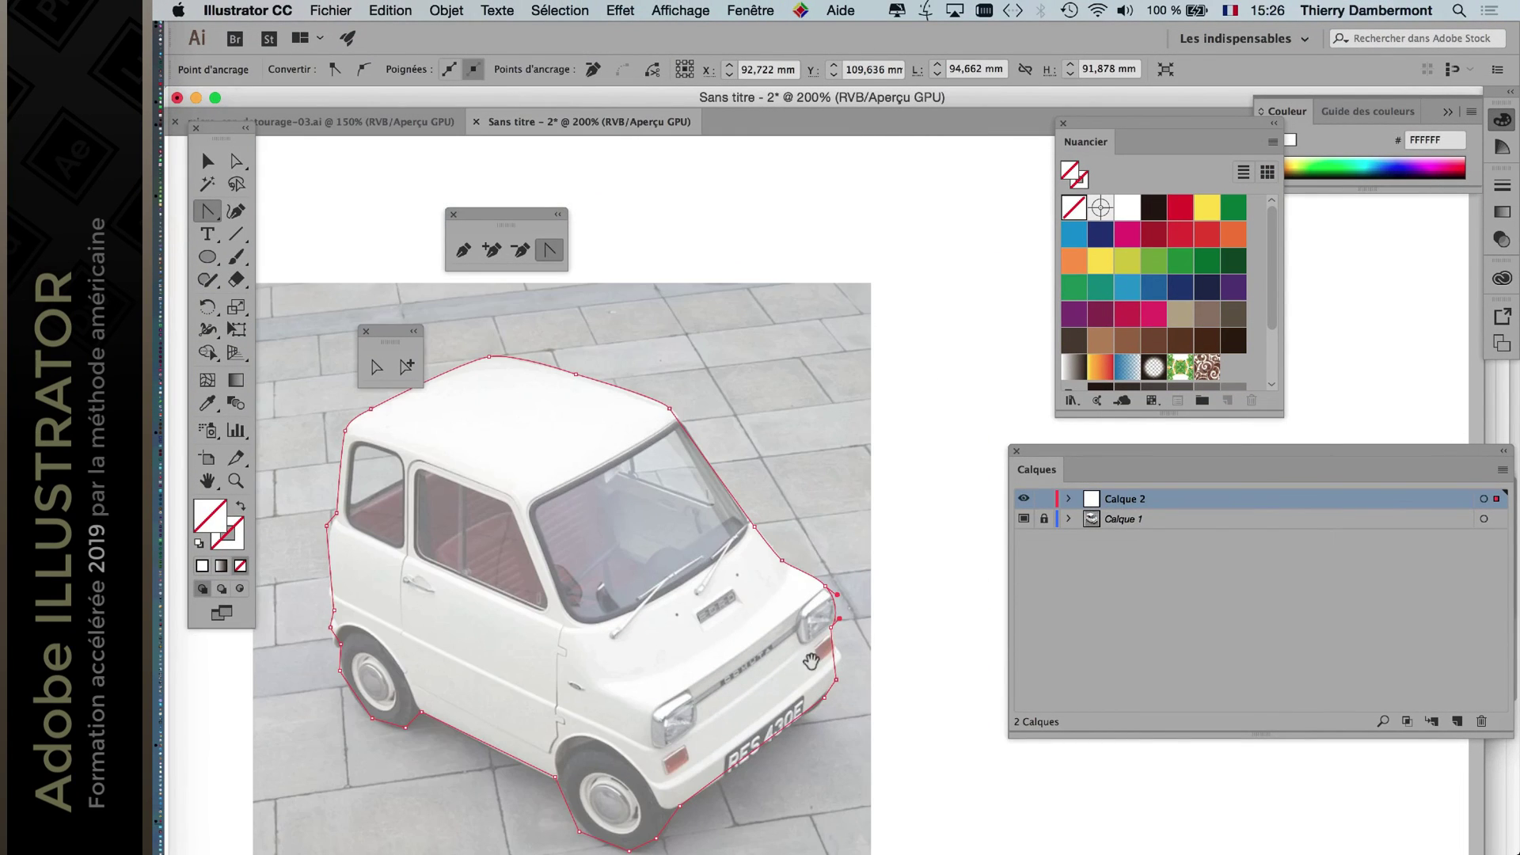
left_click_drag(688, 638, 719, 619)
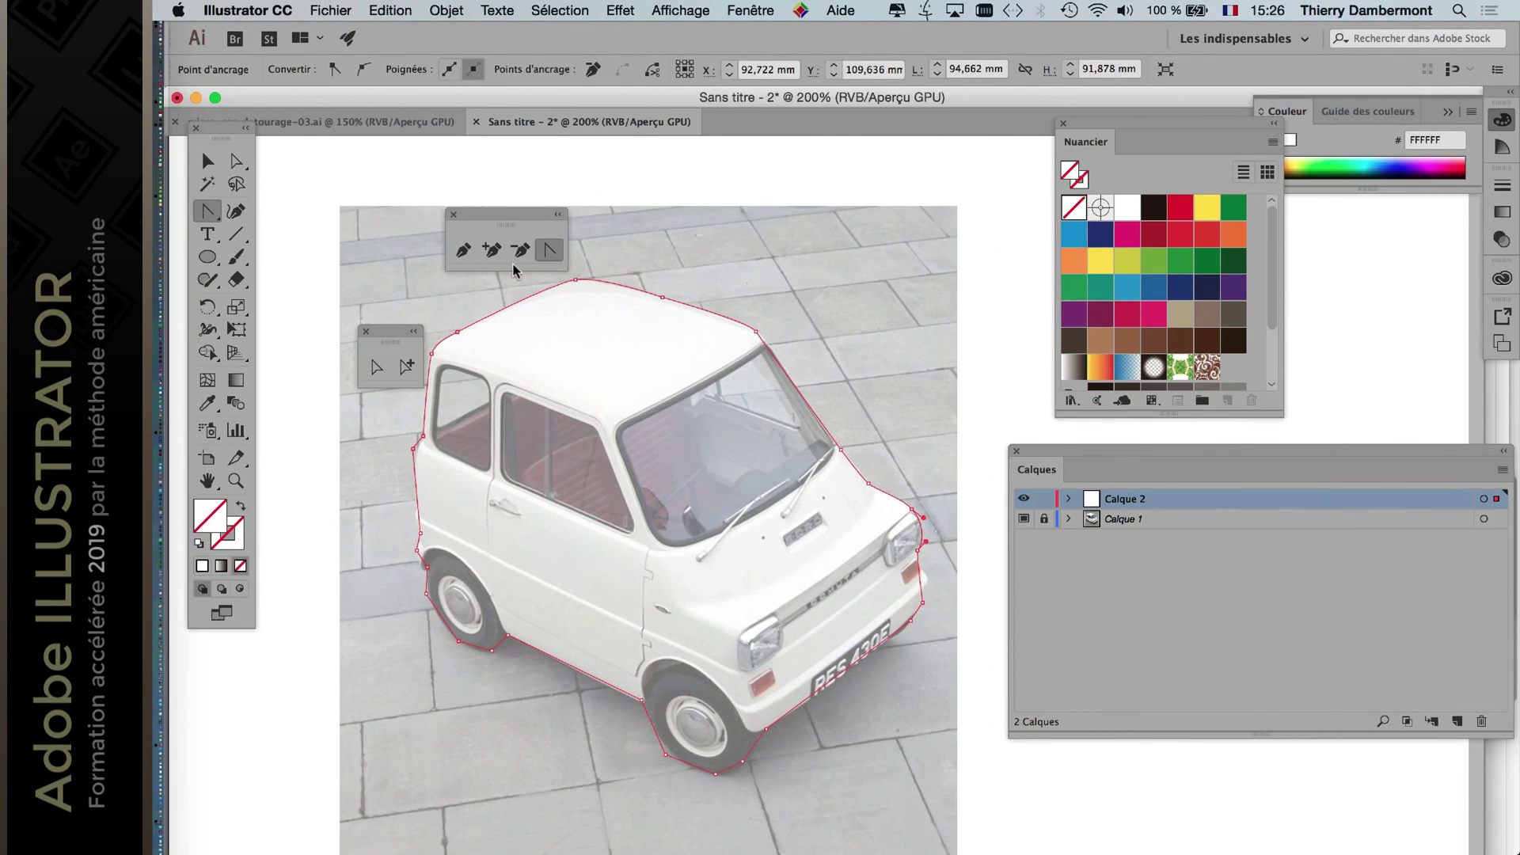
left_click(452, 215)
left_click(365, 331)
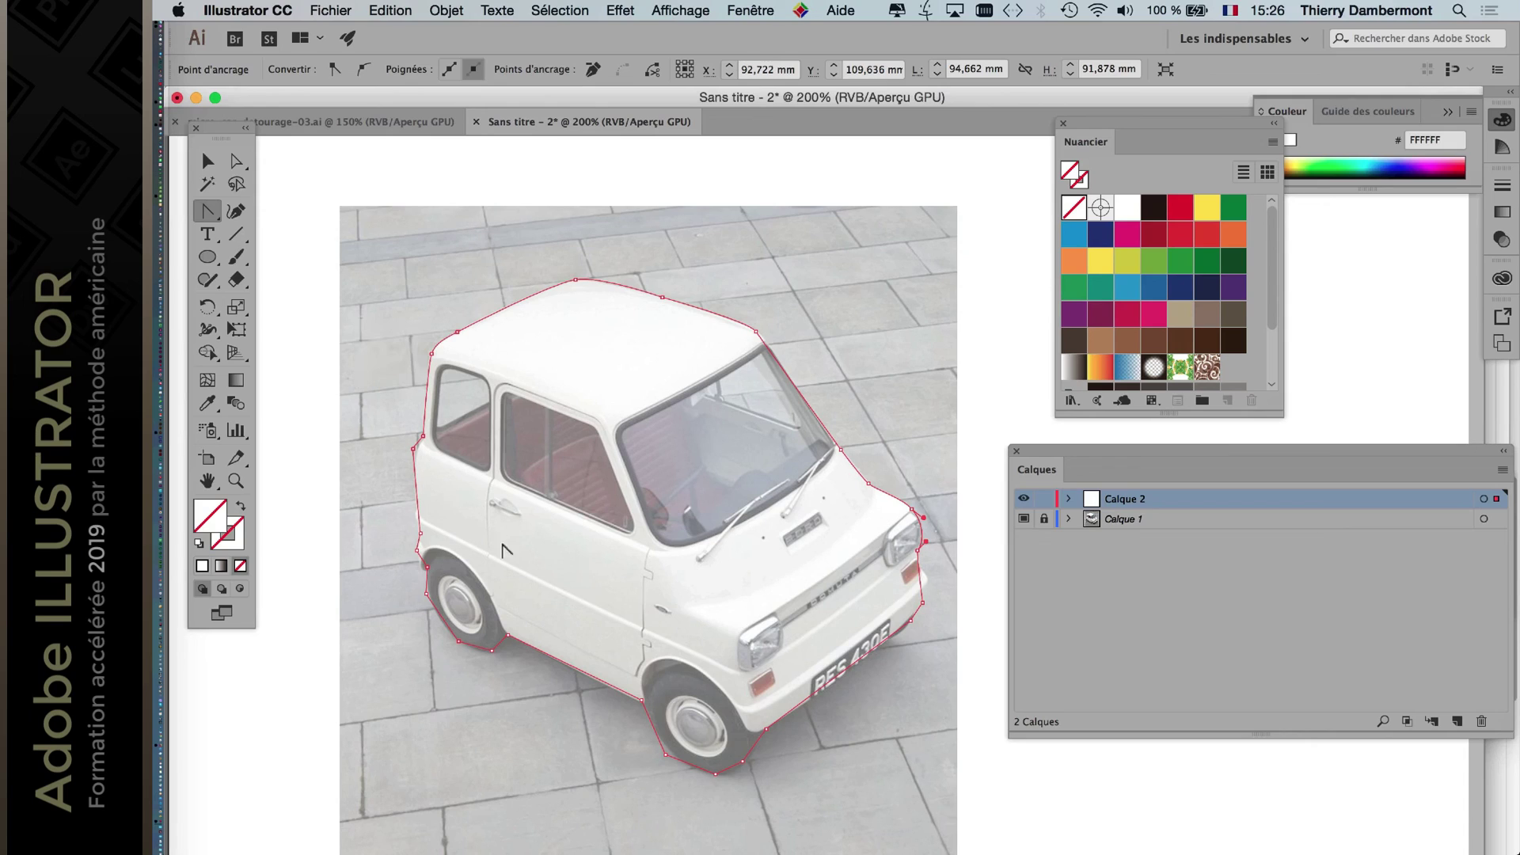